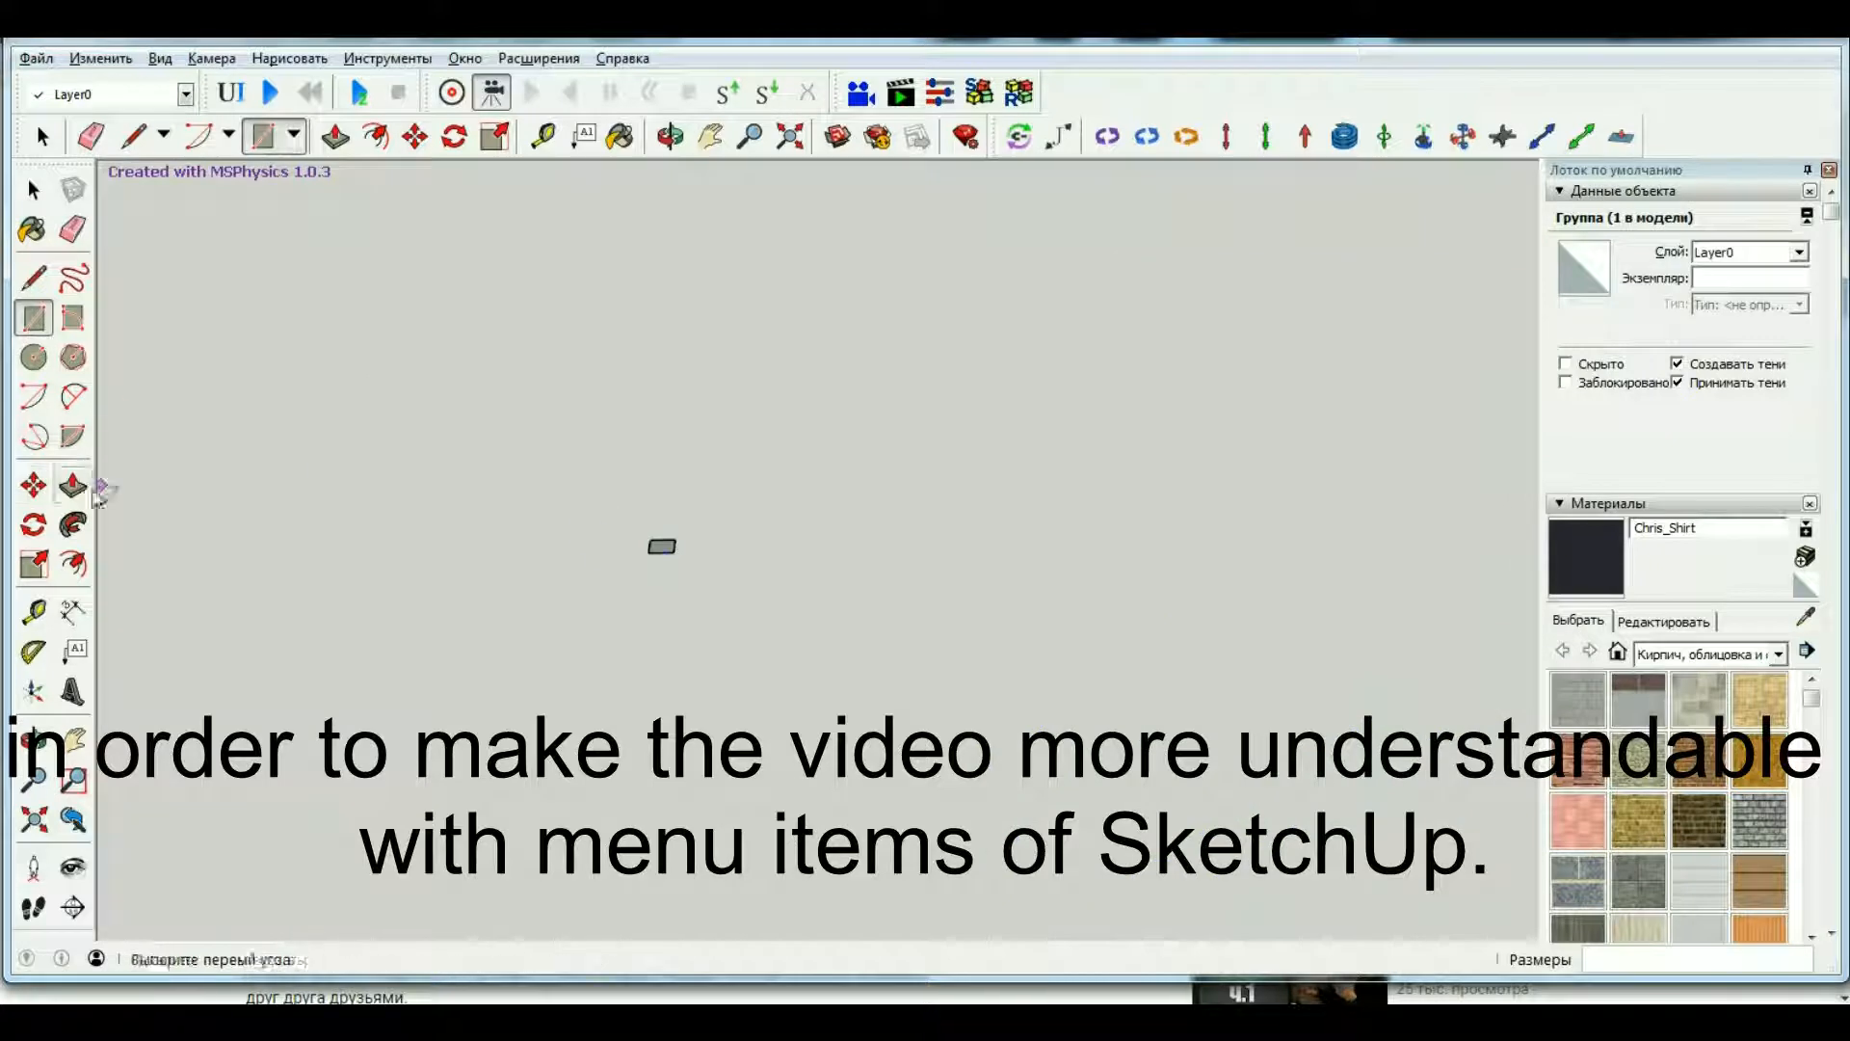
# Extrude the small square face 500 mm with Push/Pull and turn the resulting bar into a group.
pyautogui.click(91, 489)
pyautogui.moveTo(661, 546); pyautogui.dragTo(665, 424)
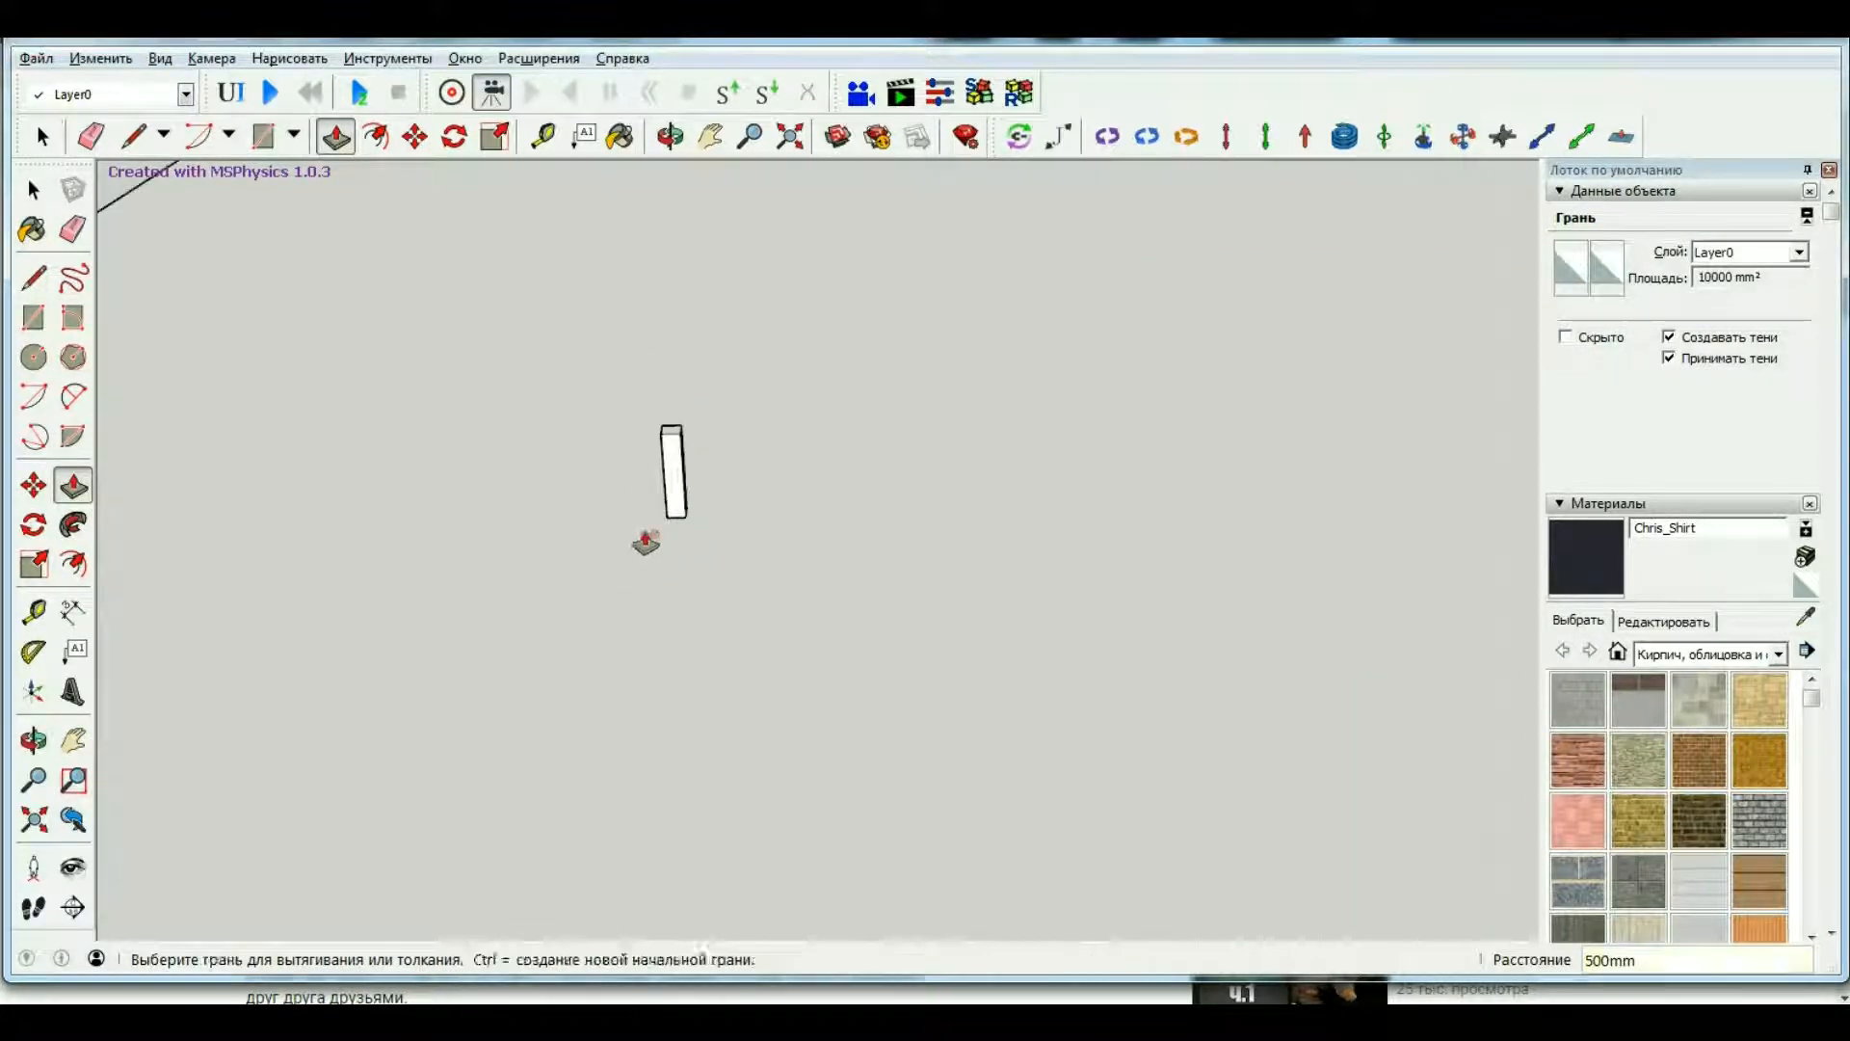
pyautogui.press('space')
pyautogui.tripleClick(672, 466)
pyautogui.rightClick(681, 470)
pyautogui.click(767, 669)
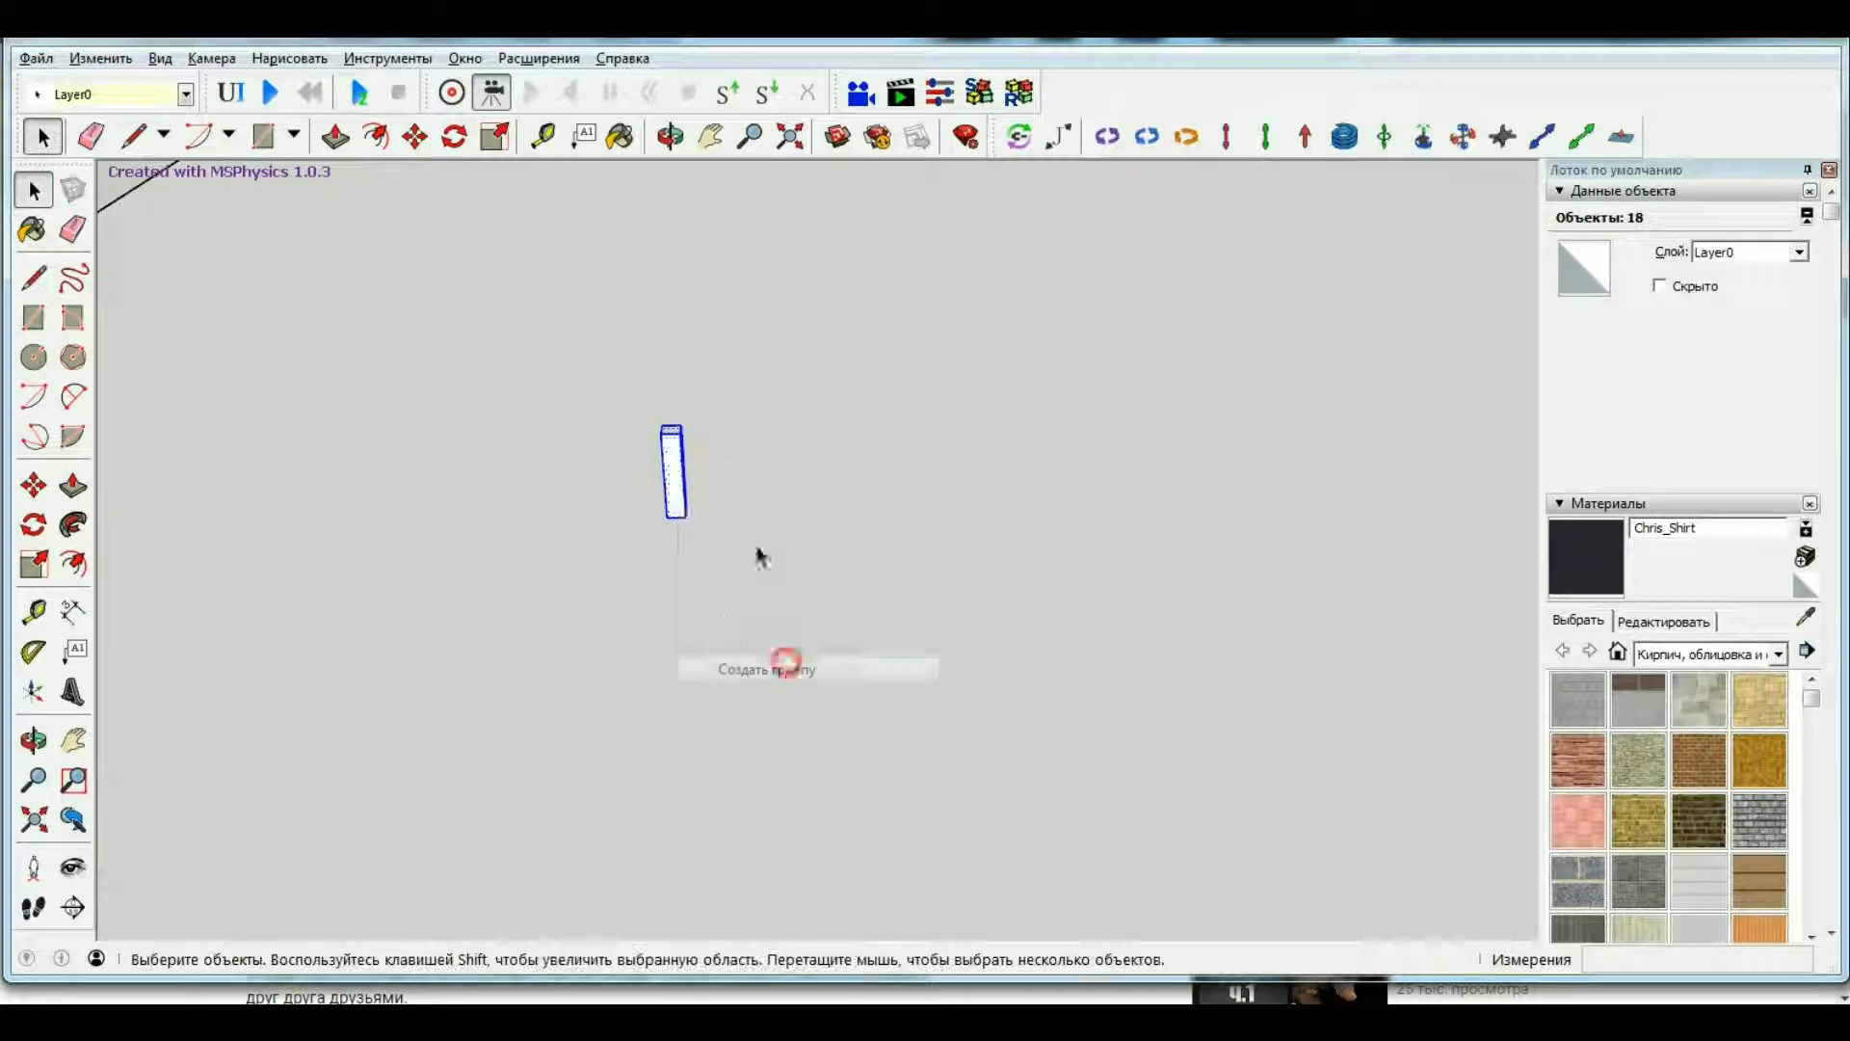
# Copy the grouped bar by its top corner to the lower end of the inclined beam.
pyautogui.press('m')
pyautogui.scroll(1, 688, 420)
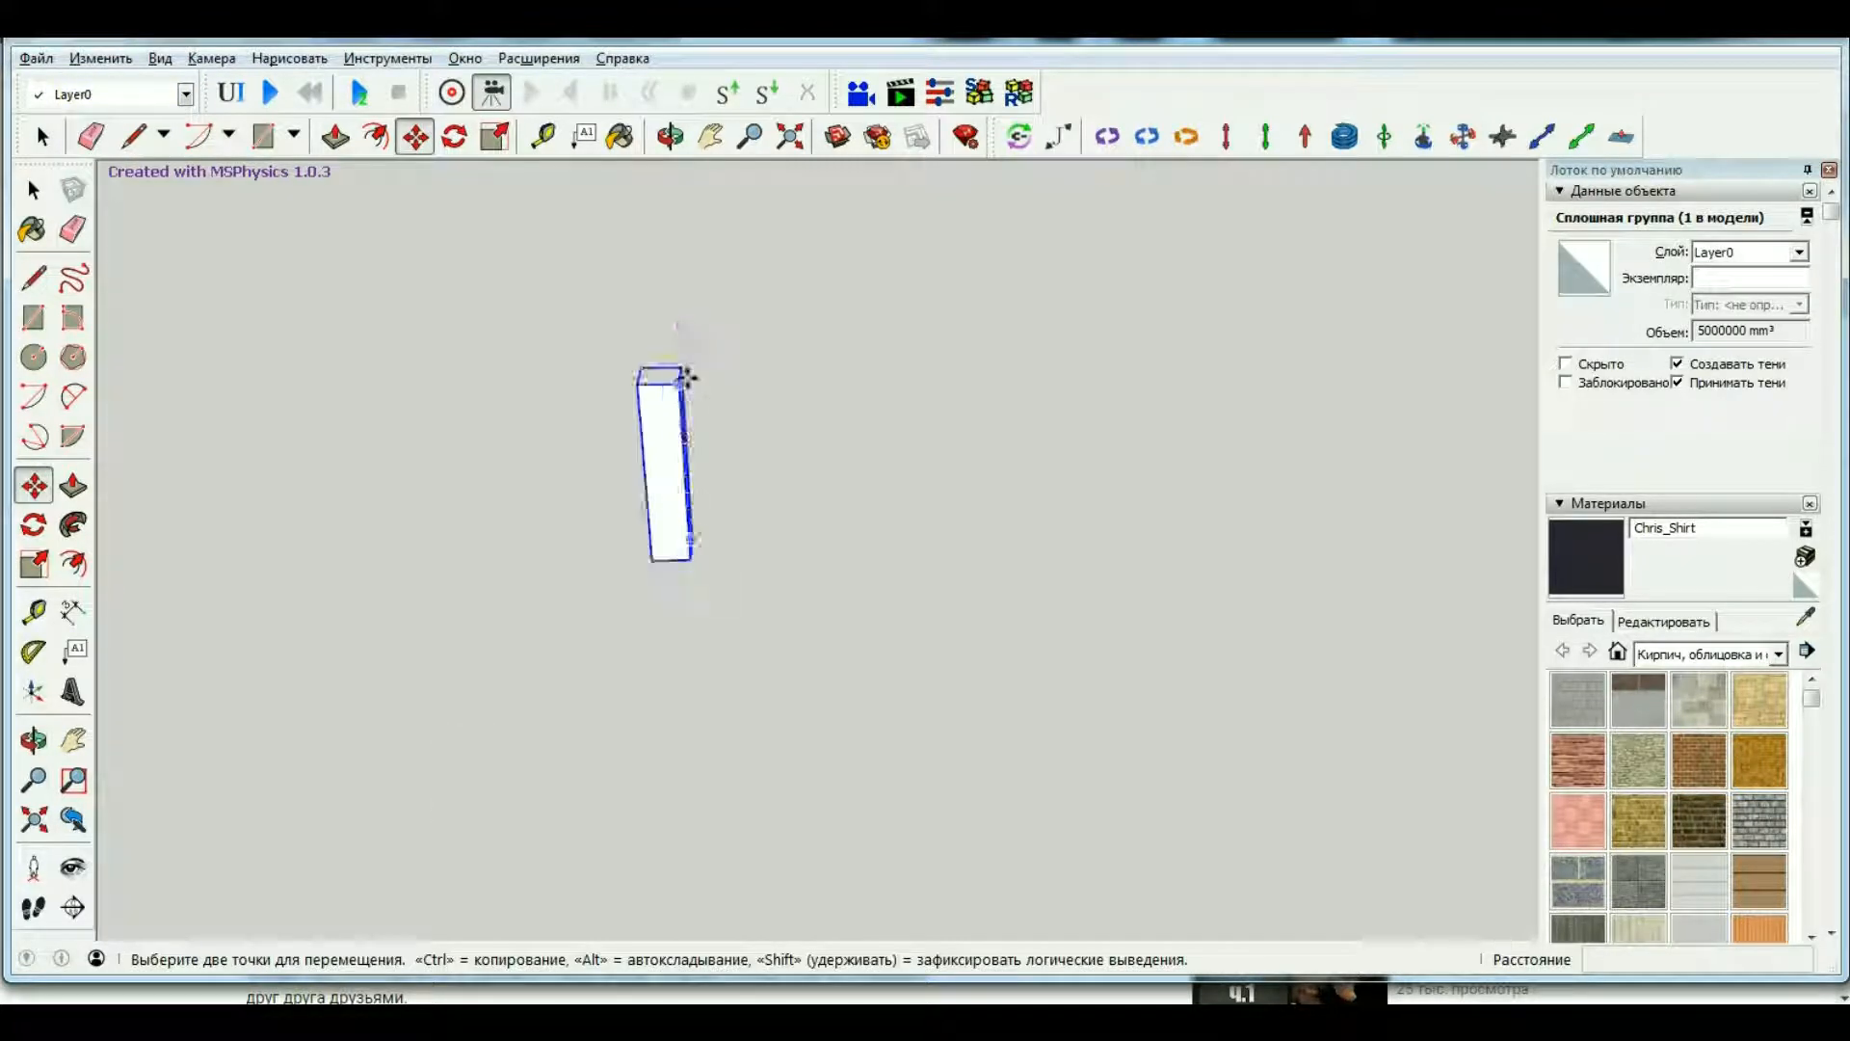
pyautogui.scroll(3, 688, 373)
pyautogui.click(683, 370)
pyautogui.scroll(-4, 688, 351)
pyautogui.scroll(-6, 689, 347)
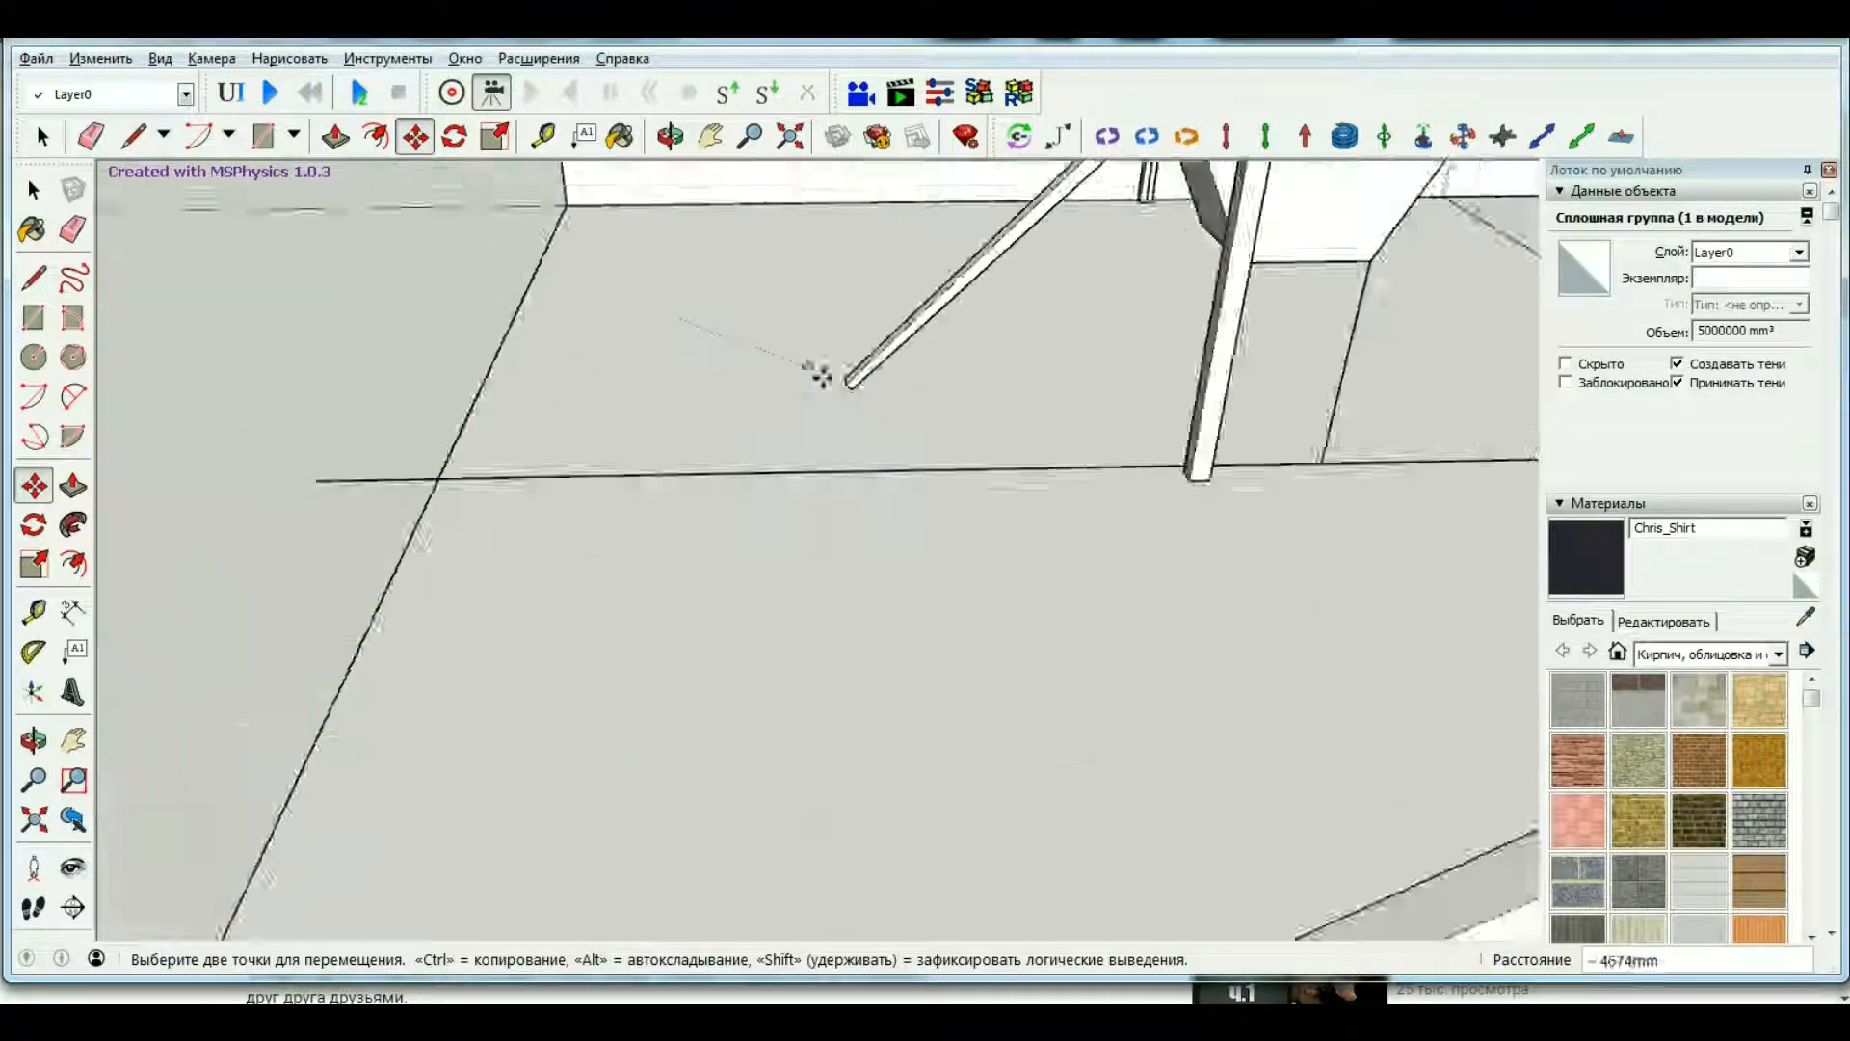
pyautogui.scroll(4, 843, 397)
pyautogui.press('ctrl')
pyautogui.click(868, 359)
pyautogui.scroll(4, 848, 347)
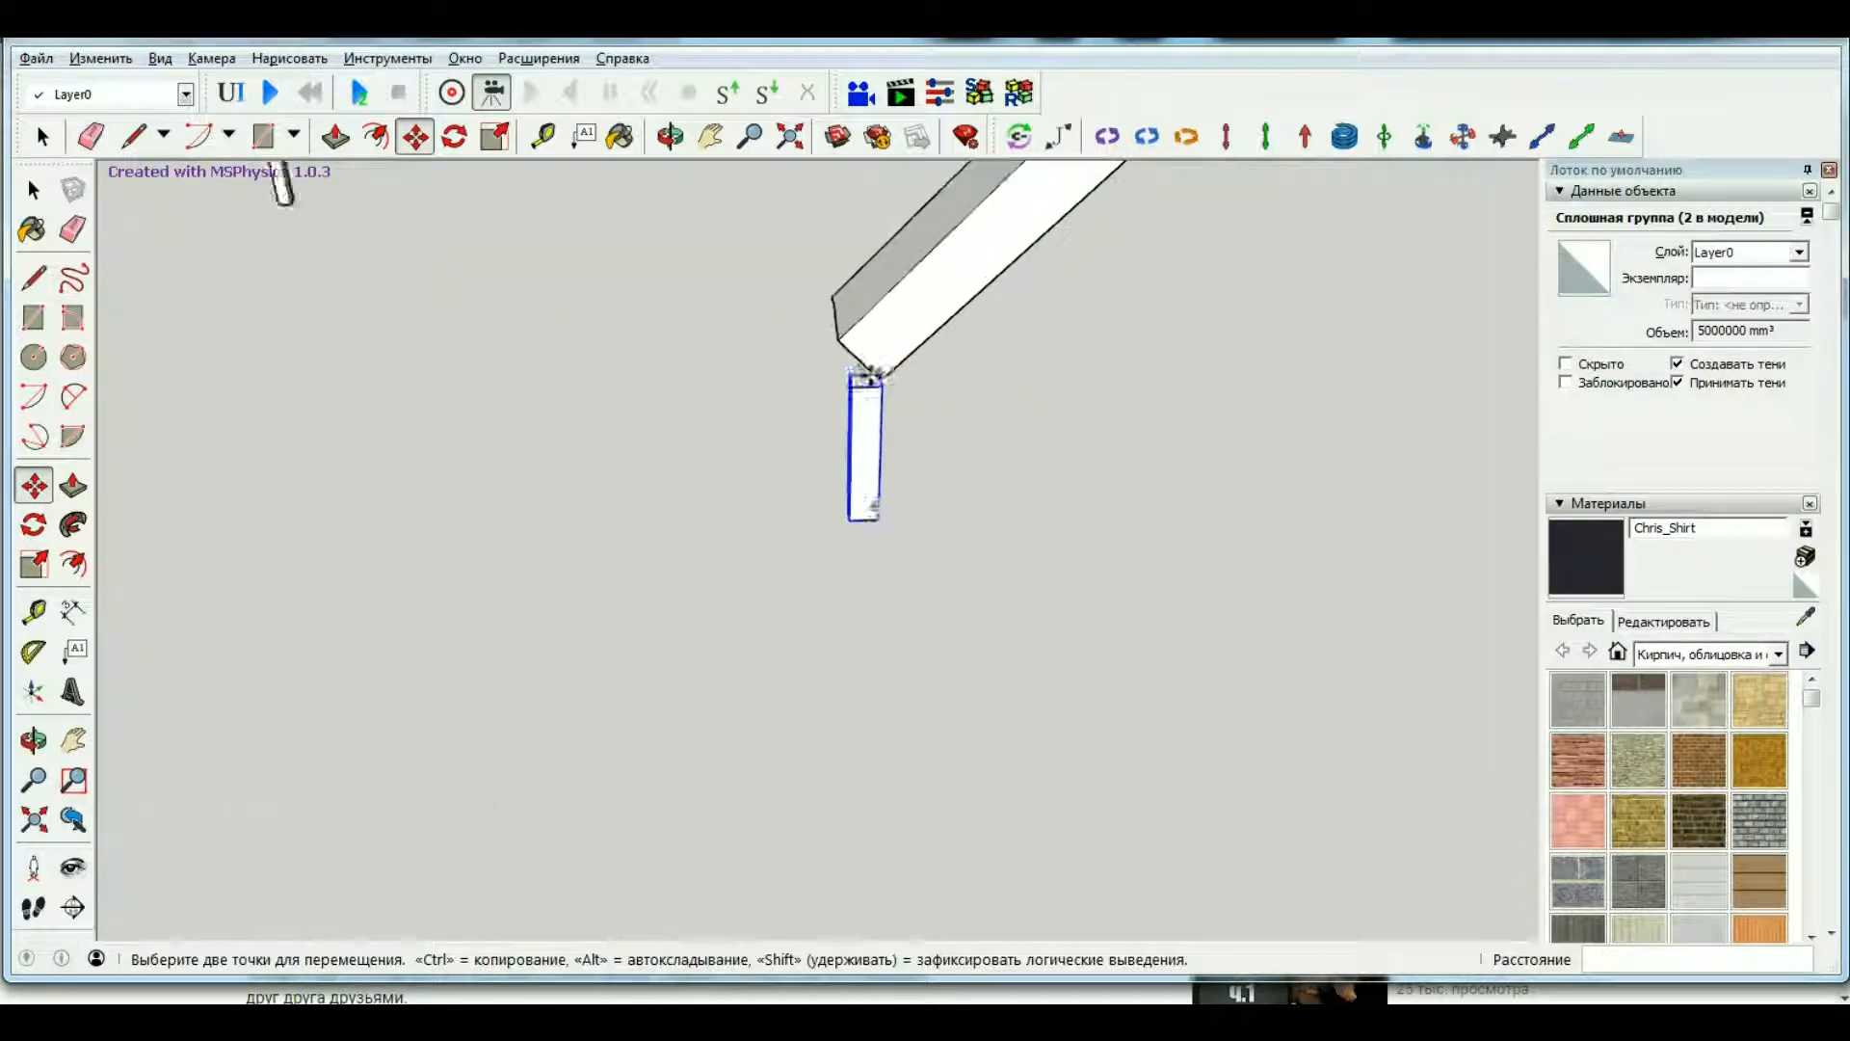
# Move the copied bar by its top edge to the middle of the inclined beam's lower end.
pyautogui.click(665, 138)
pyautogui.moveTo(703, 182); pyautogui.dragTo(813, 542)
pyautogui.click(33, 484)
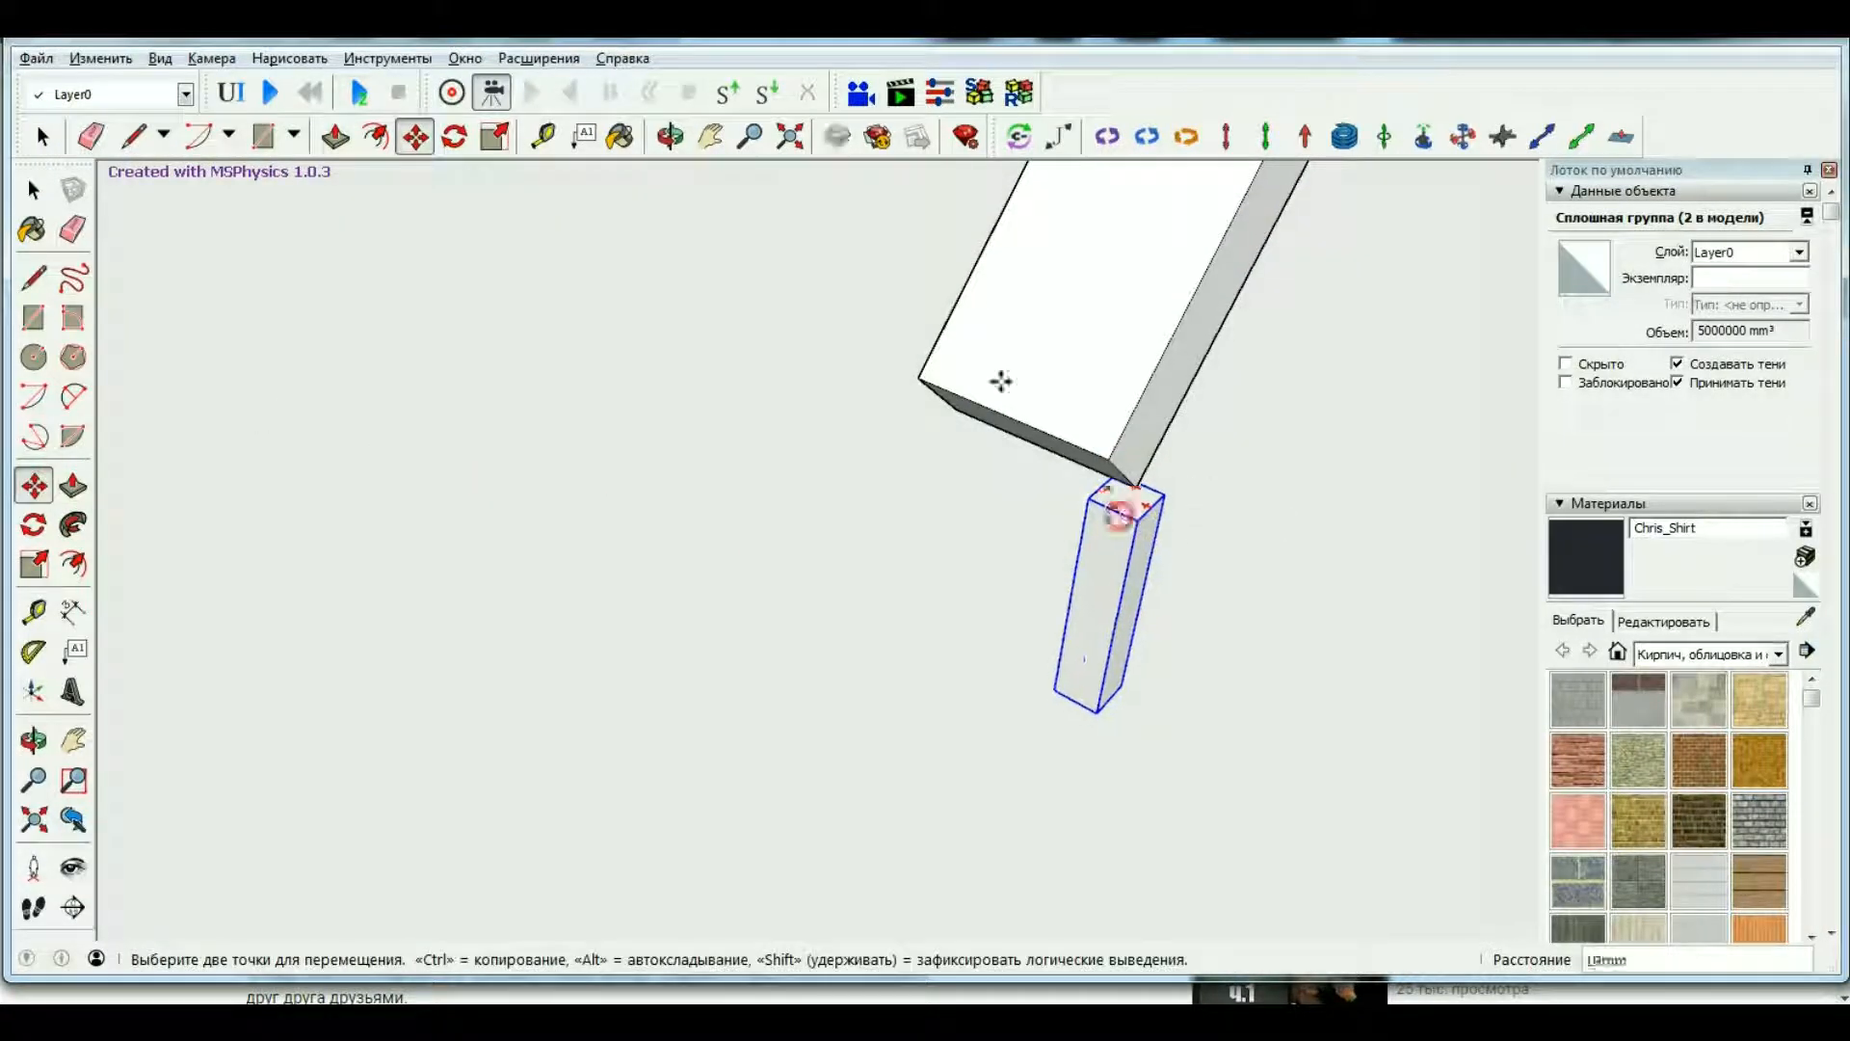
pyautogui.click(1107, 503)
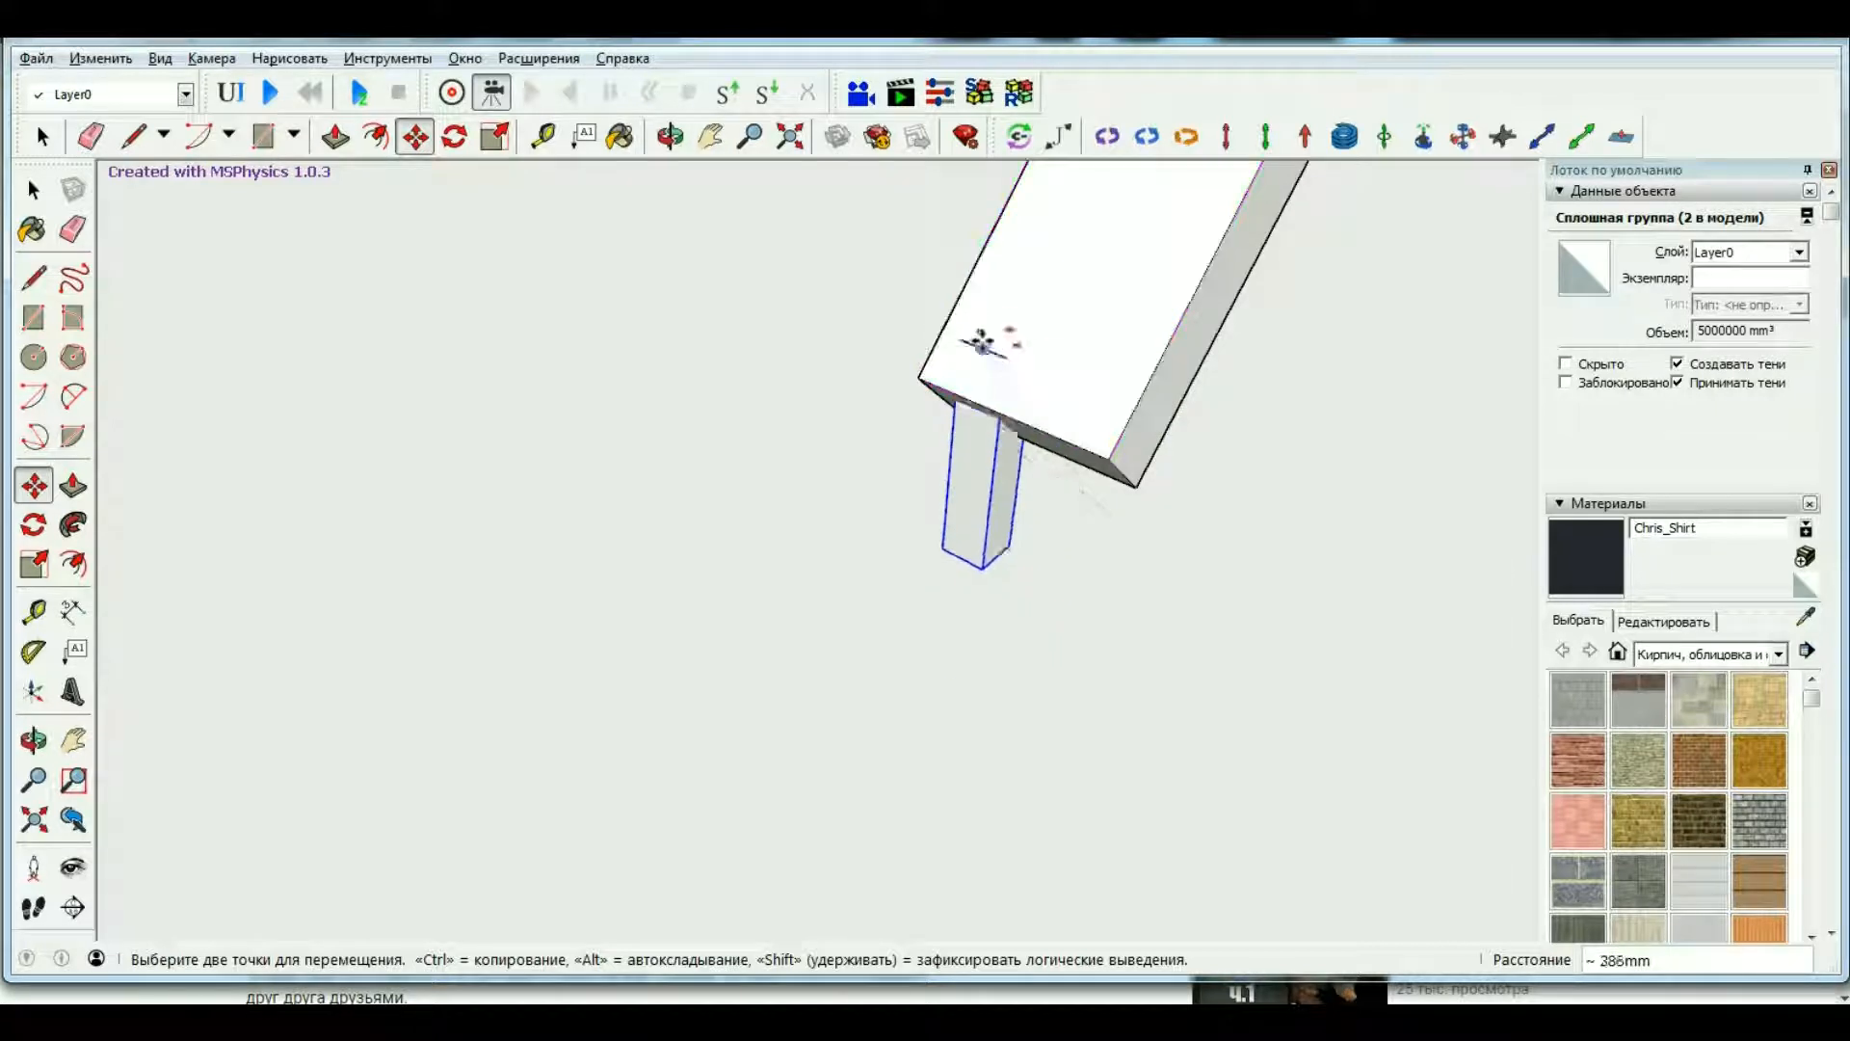
pyautogui.click(1012, 413)
# Move the bar by its top corner about 188 mm onto the beam's long edge near the lower end.
pyautogui.moveTo(1010, 415); pyautogui.dragTo(405, 471, button='middle')
pyautogui.scroll(2, 672, 453)
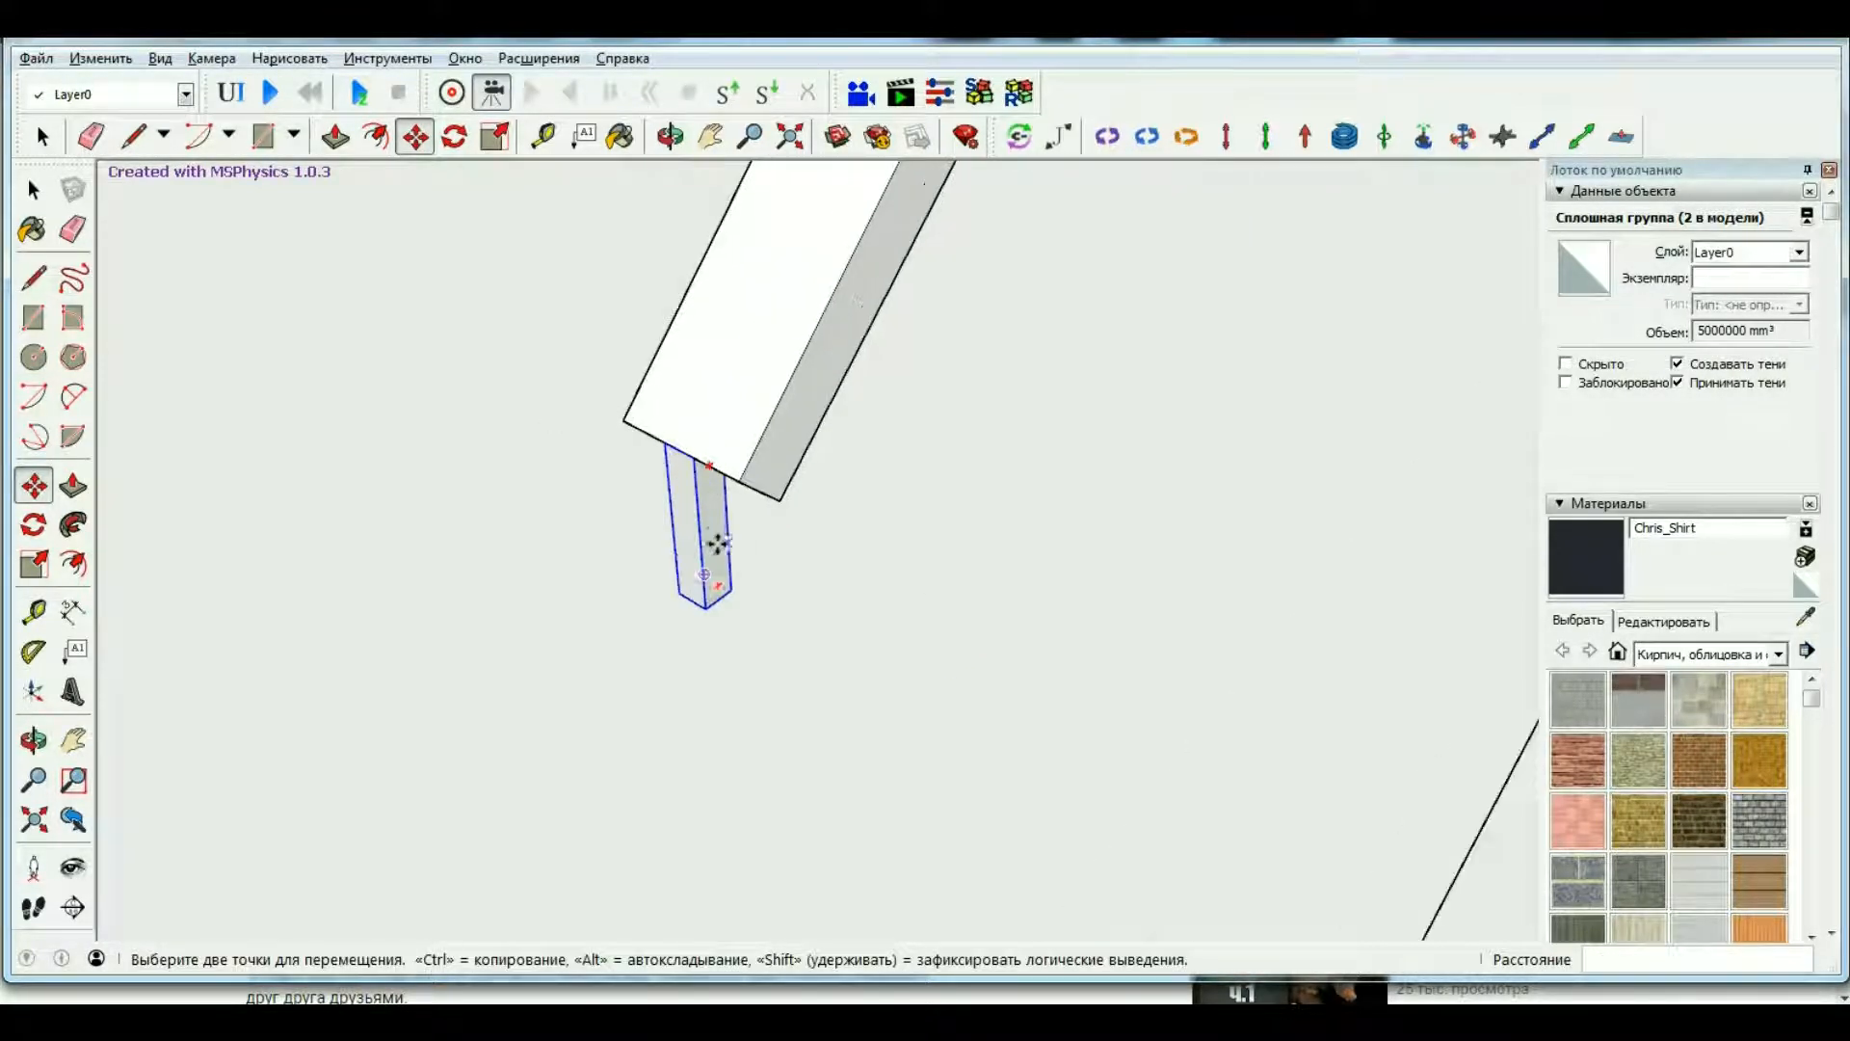
pyautogui.moveTo(714, 472); pyautogui.dragTo(251, 334, button='middle')
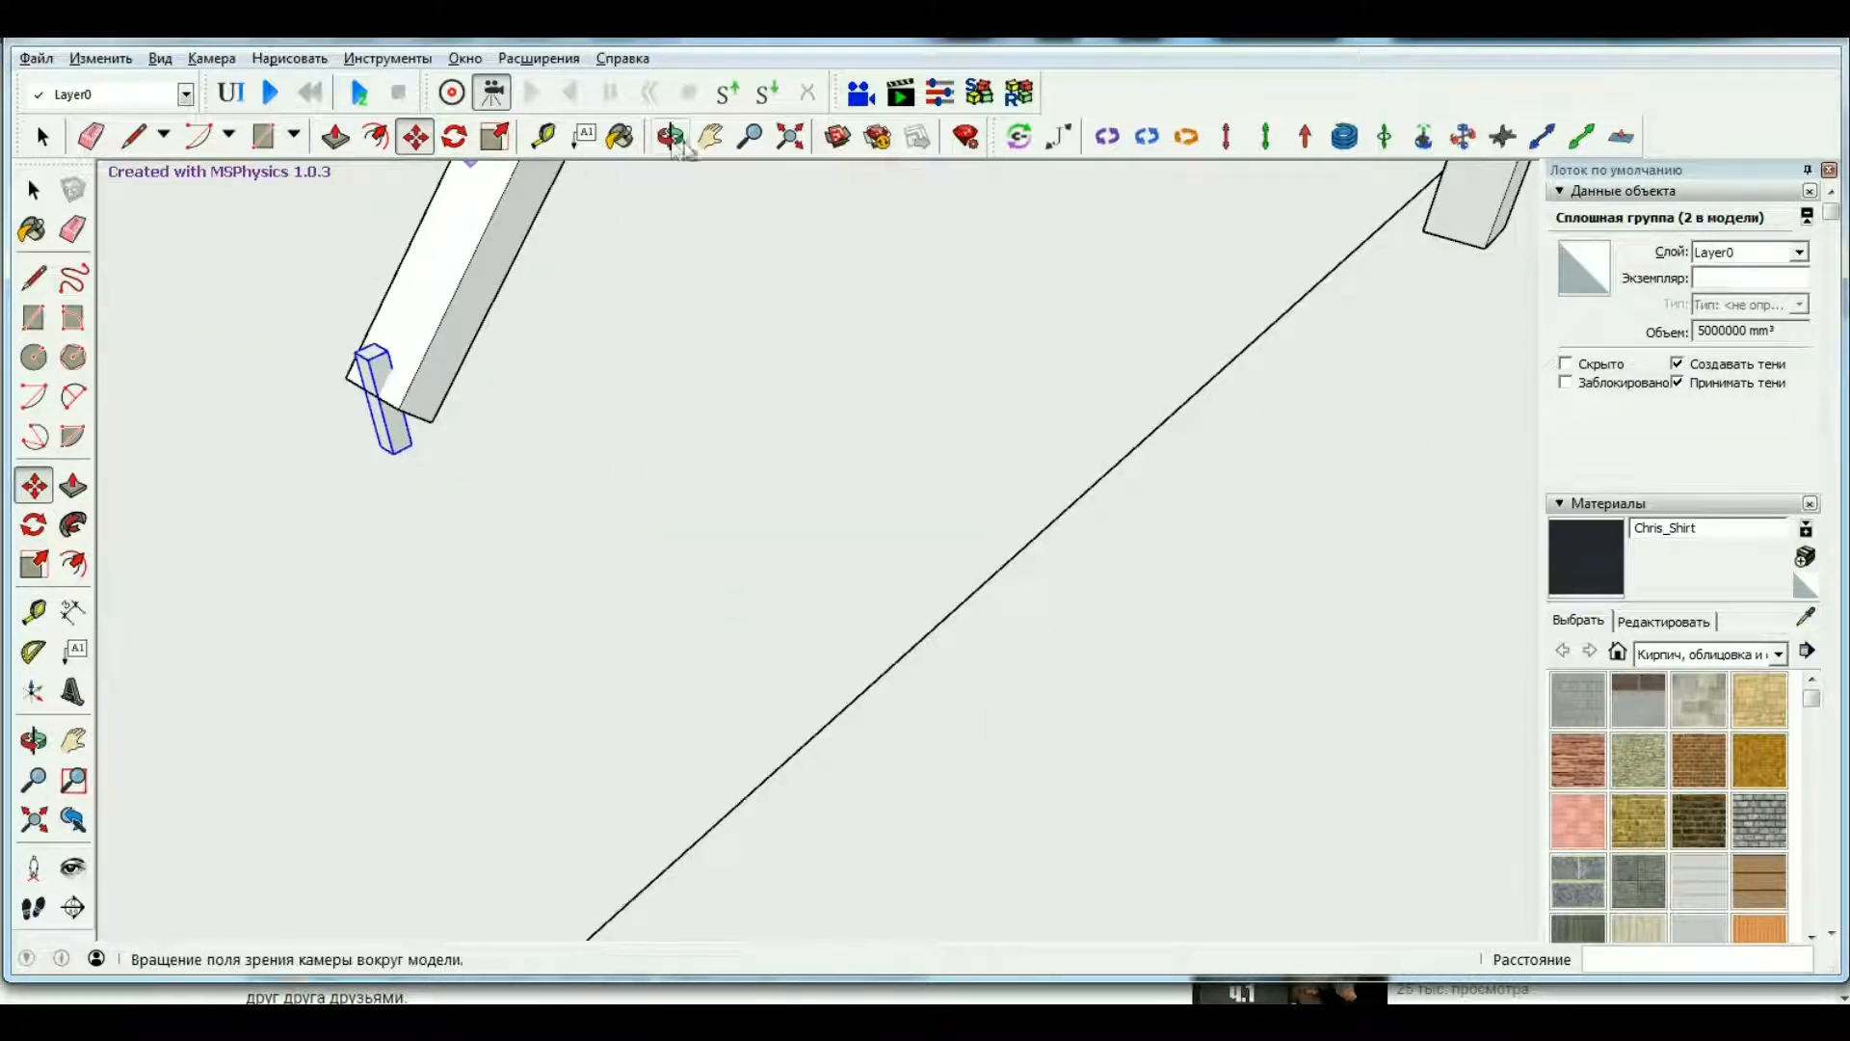
pyautogui.click(671, 136)
pyautogui.moveTo(331, 446); pyautogui.dragTo(351, 181)
pyautogui.scroll(3, 613, 355)
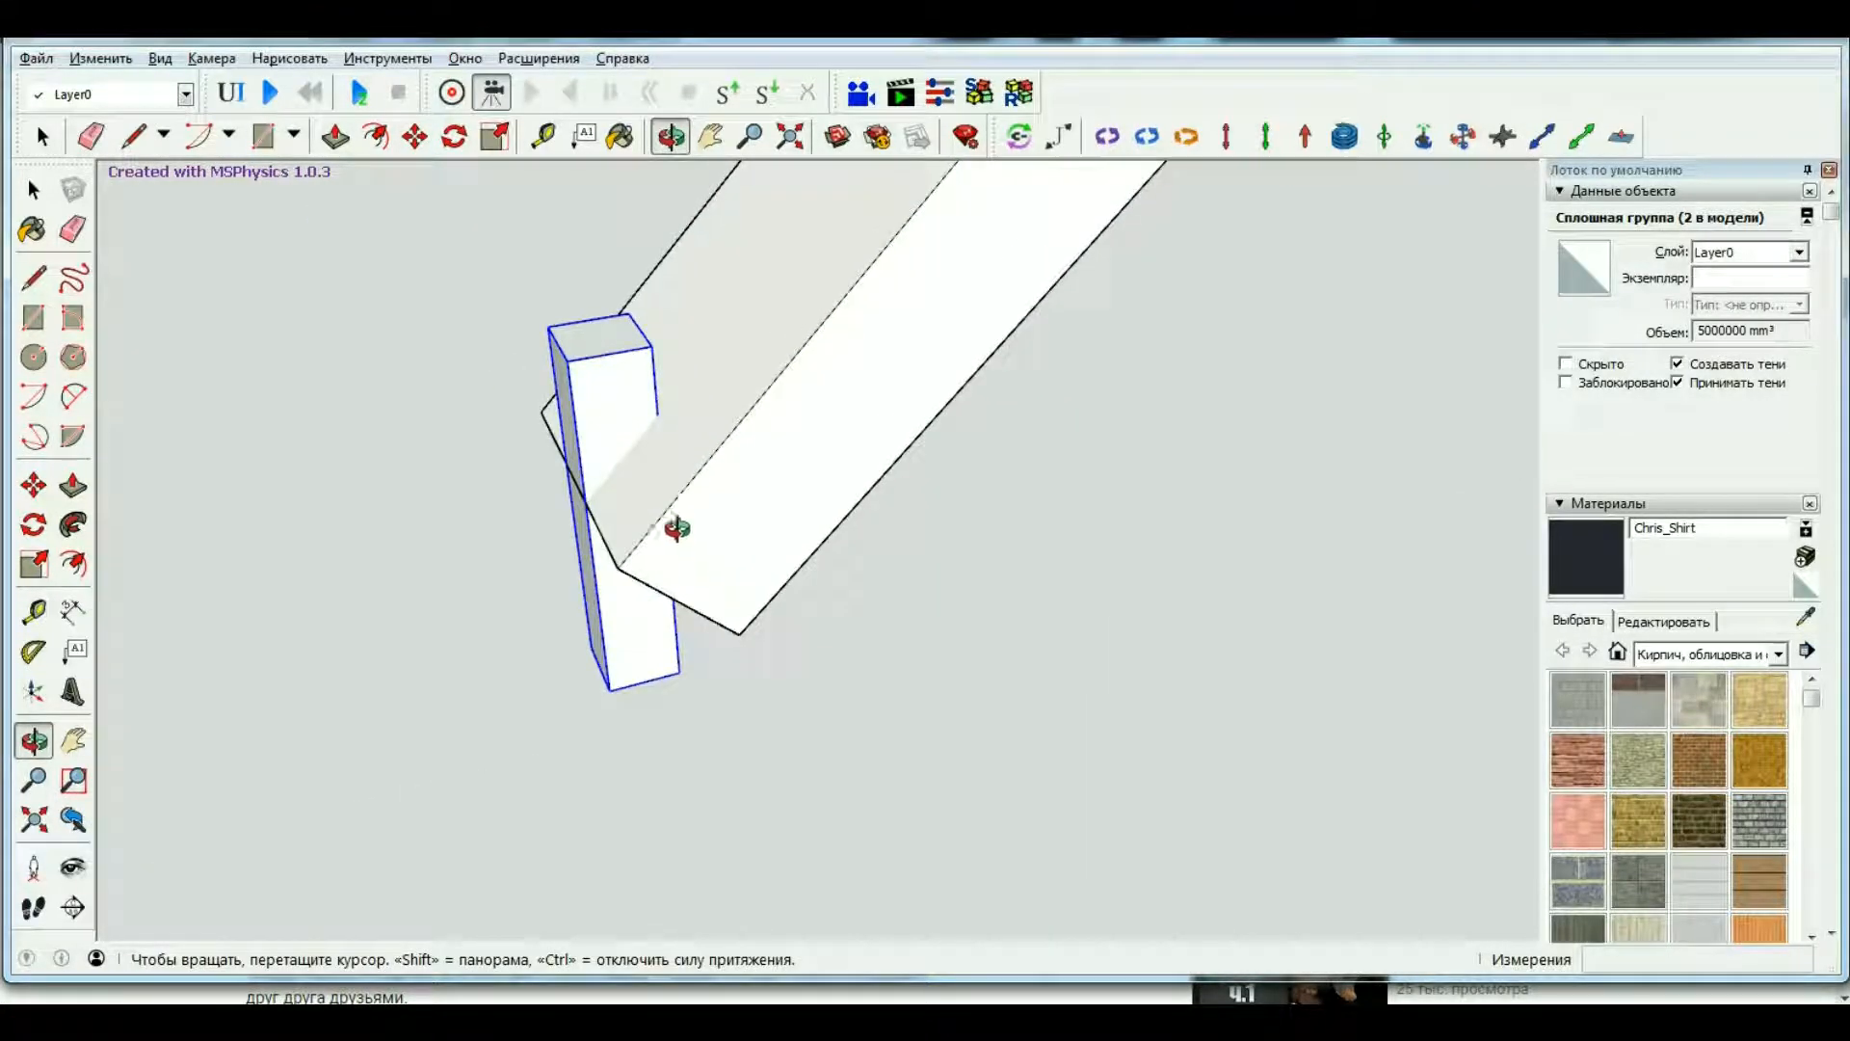
pyautogui.click(33, 486)
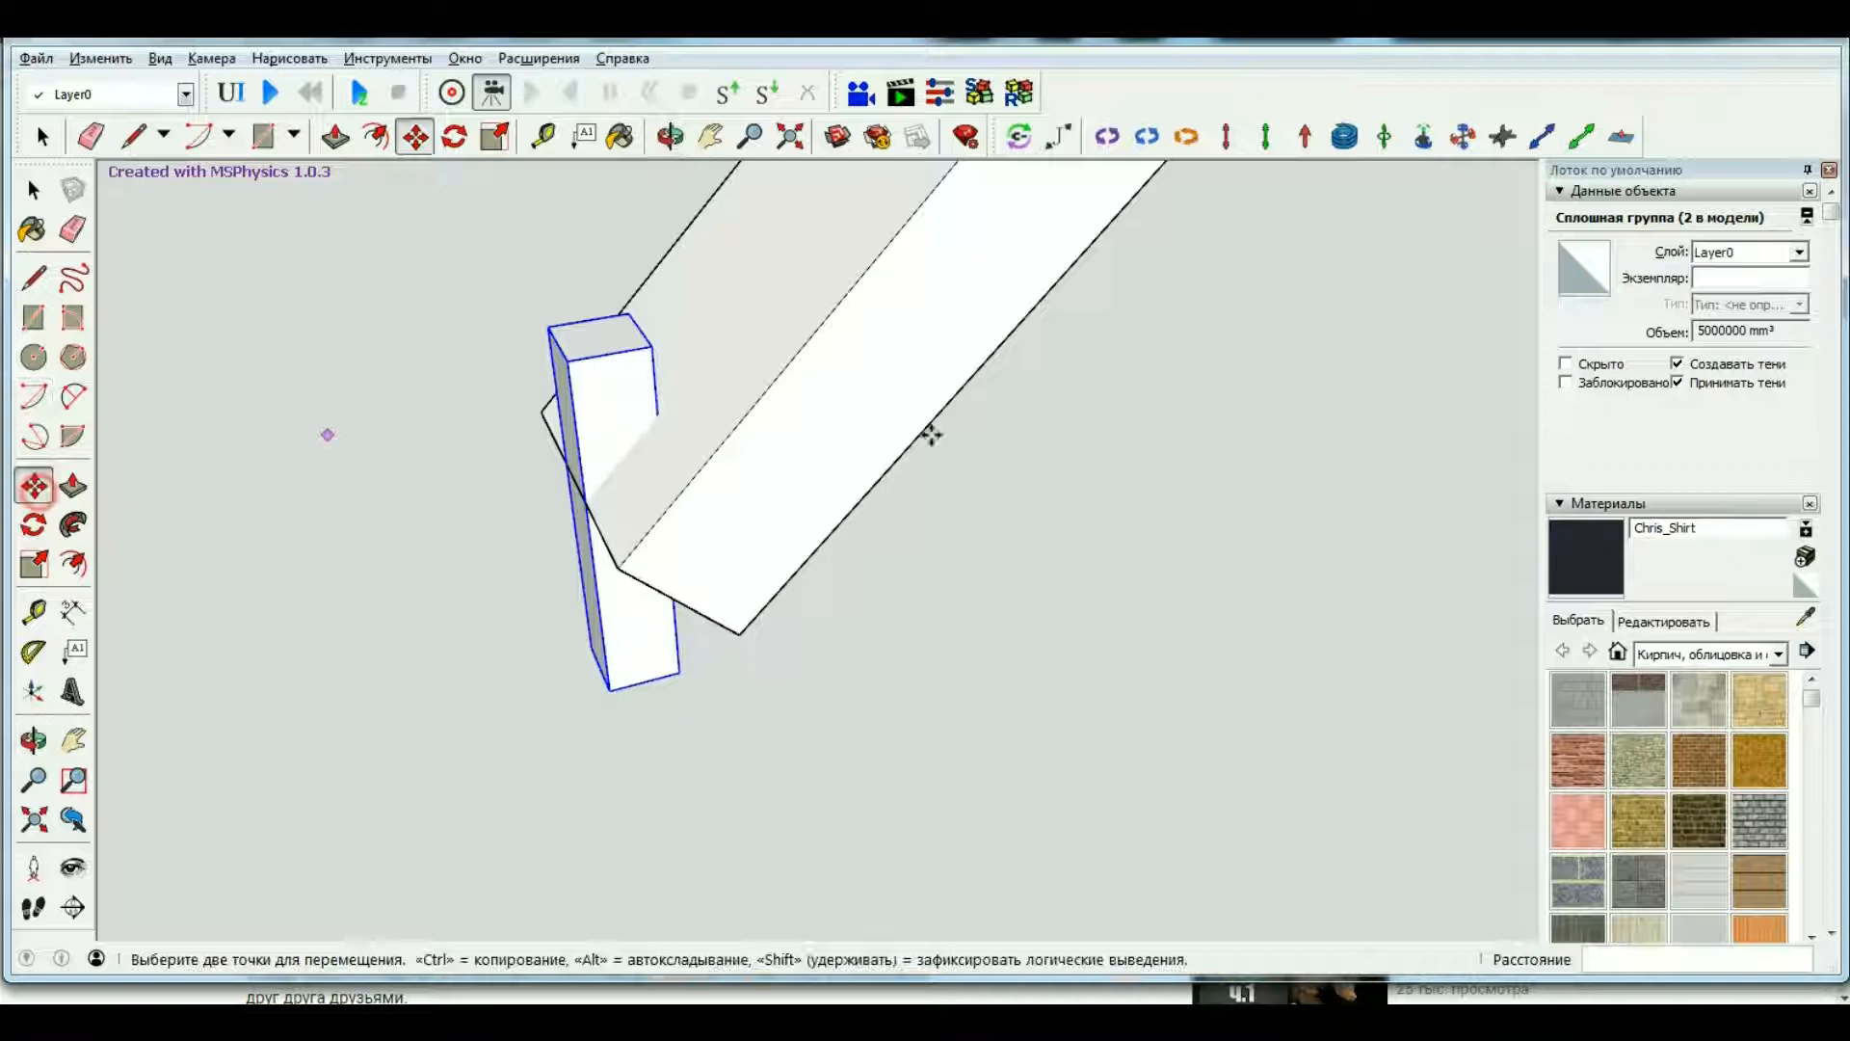
pyautogui.click(650, 349)
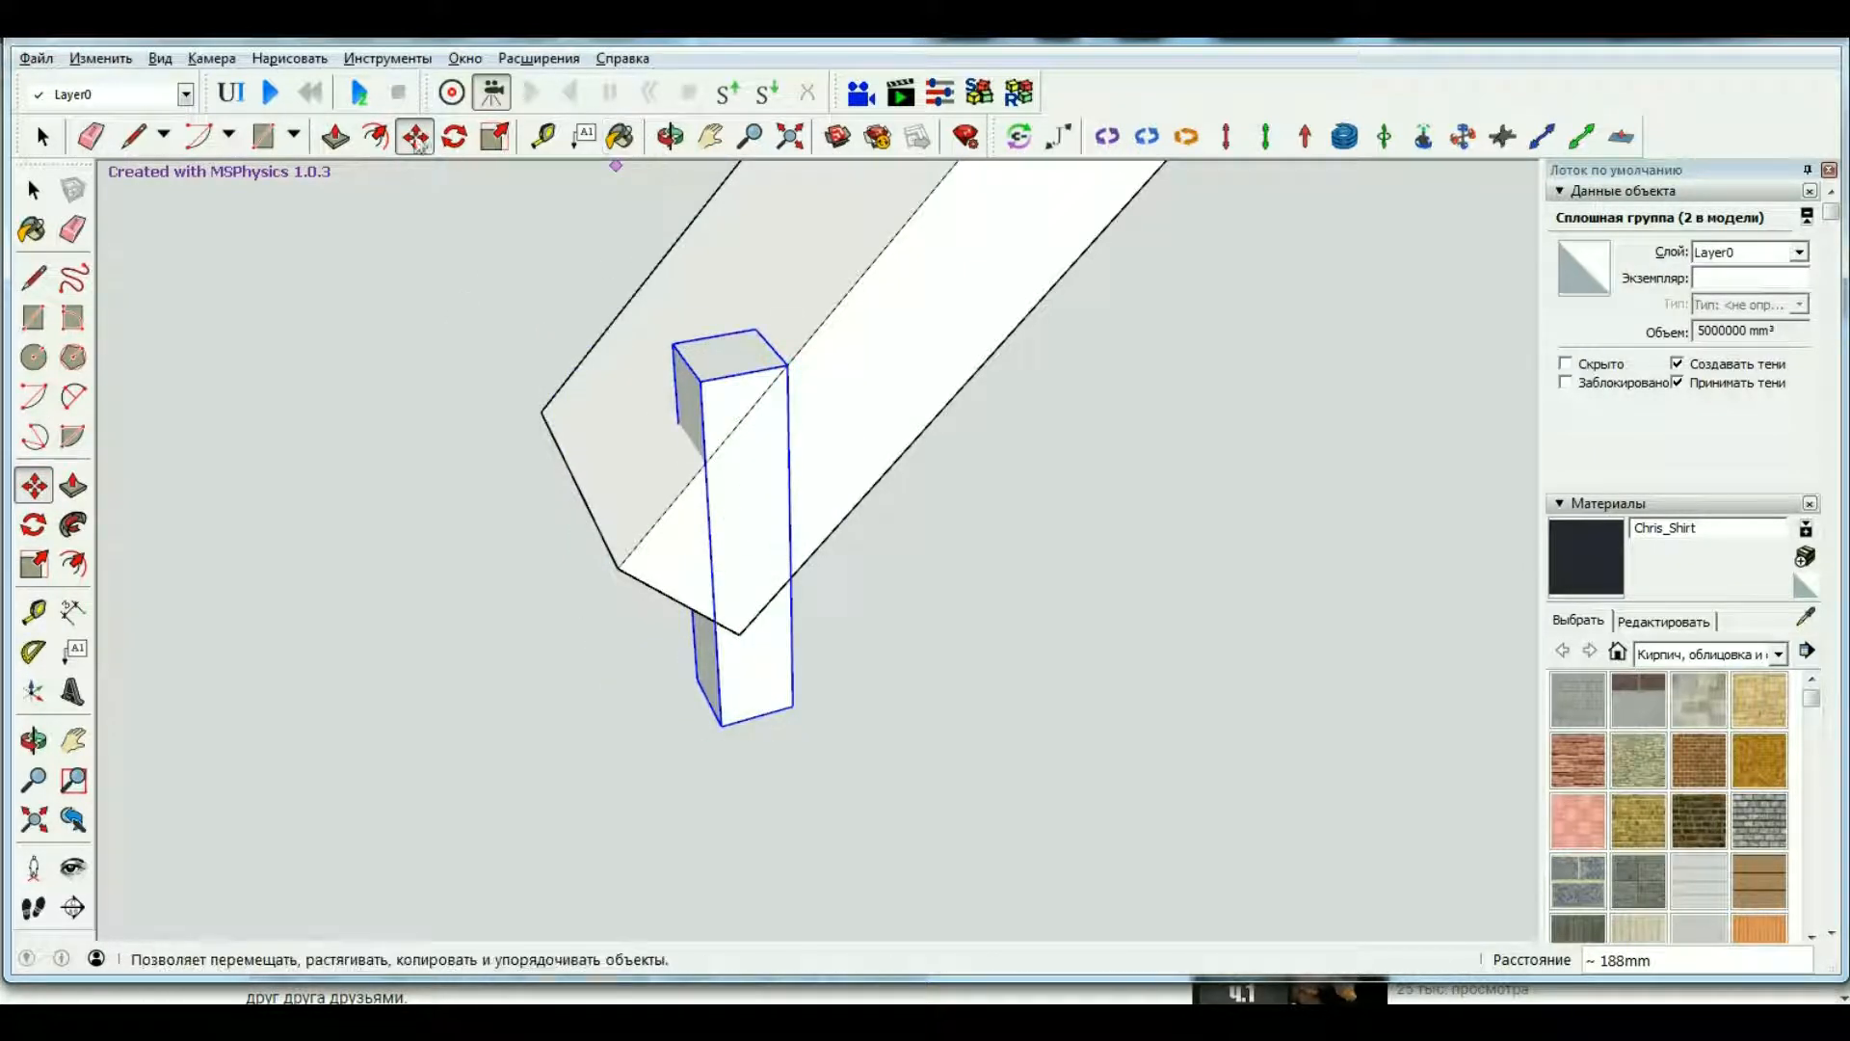
# Rotate the bar about its top corner until it runs parallel to the inclined beam.
pyautogui.click(454, 136)
pyautogui.click(784, 365)
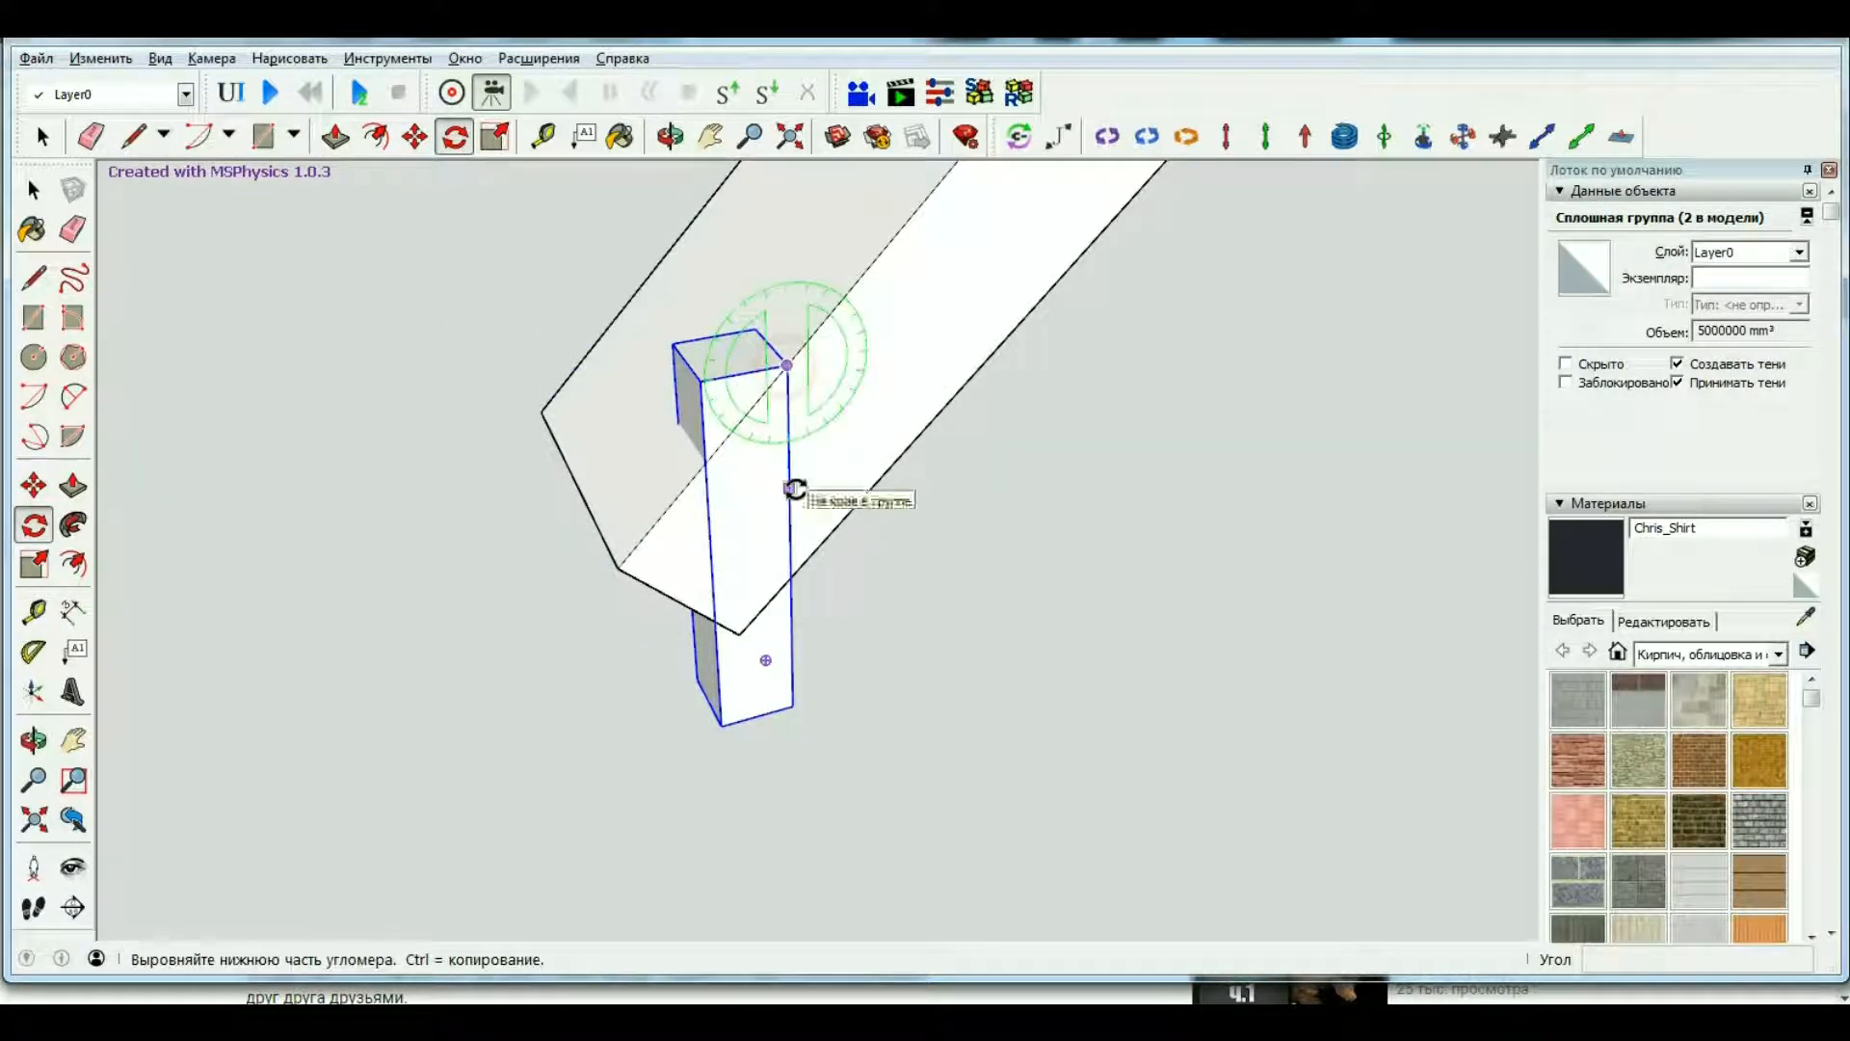
pyautogui.click(795, 490)
pyautogui.click(673, 488)
# Move the bar onto the beam's face and centre it on the midpoint of the beam's end edge.
pyautogui.moveTo(674, 488); pyautogui.dragTo(725, 217, button='middle')
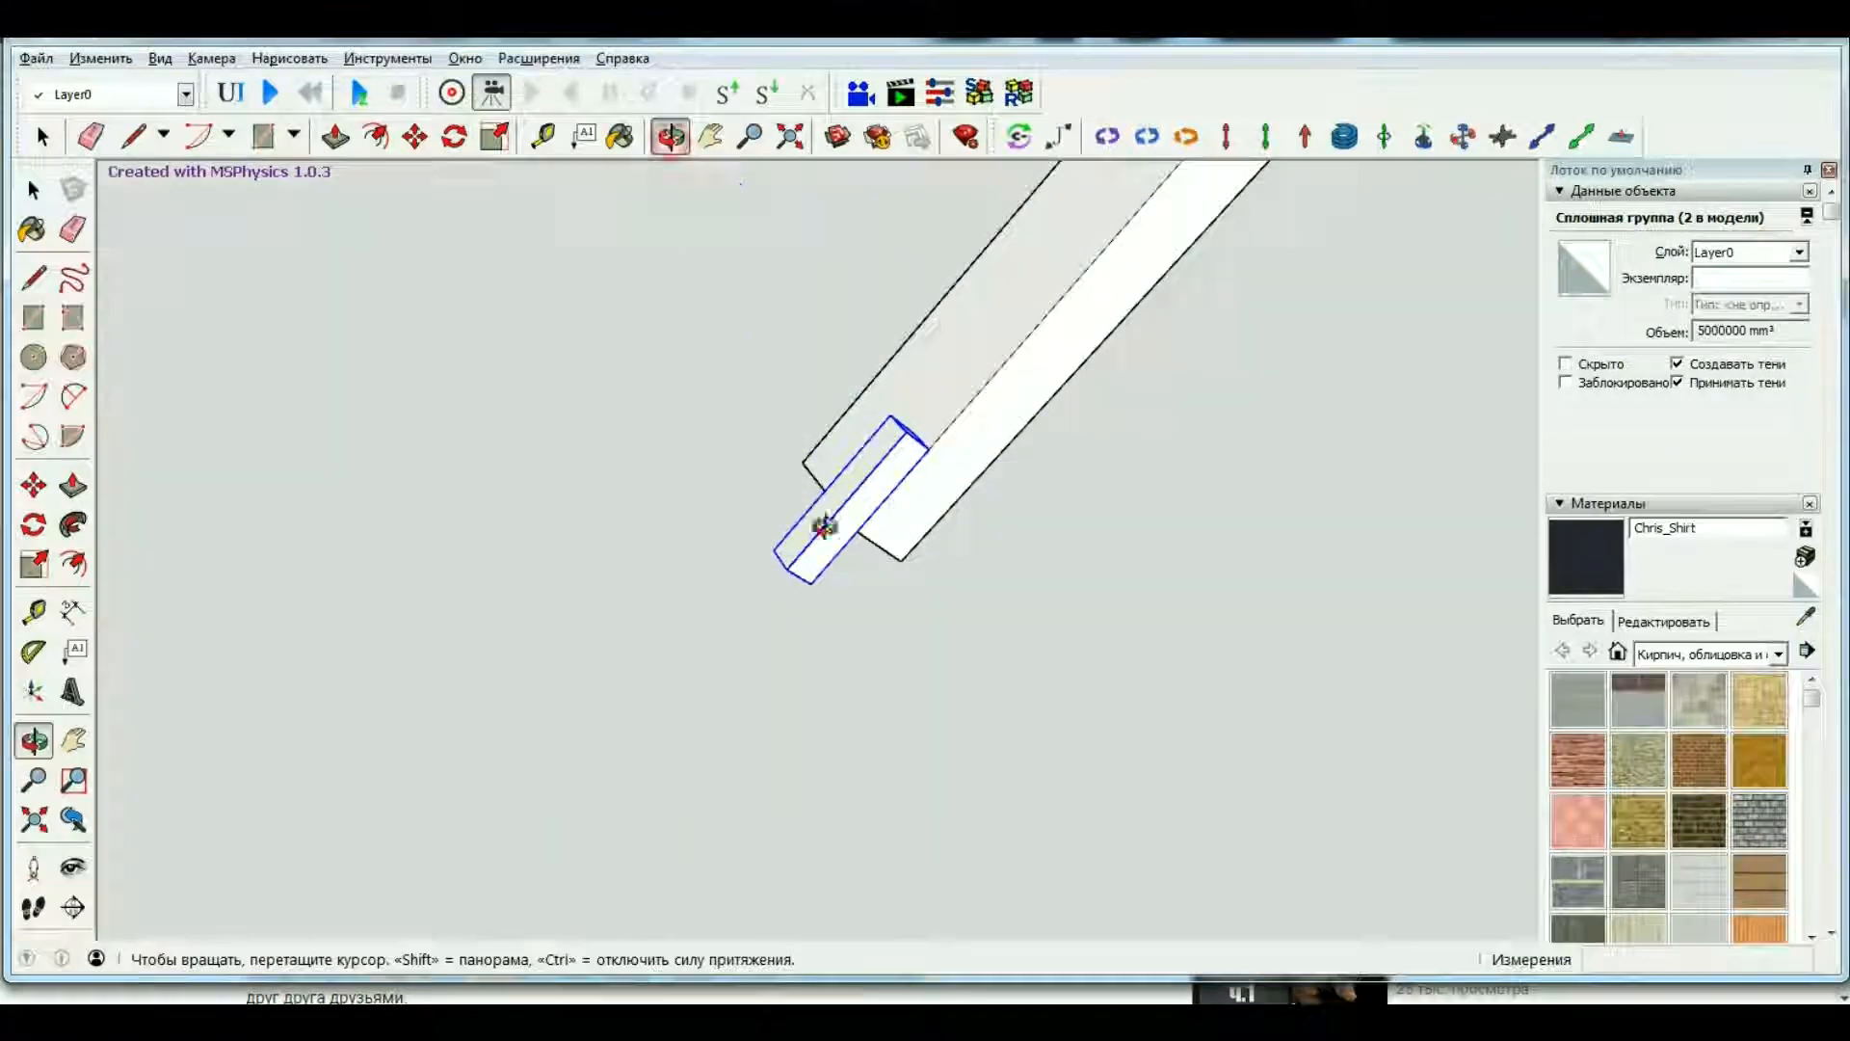
pyautogui.moveTo(822, 524); pyautogui.dragTo(785, 631, button='middle')
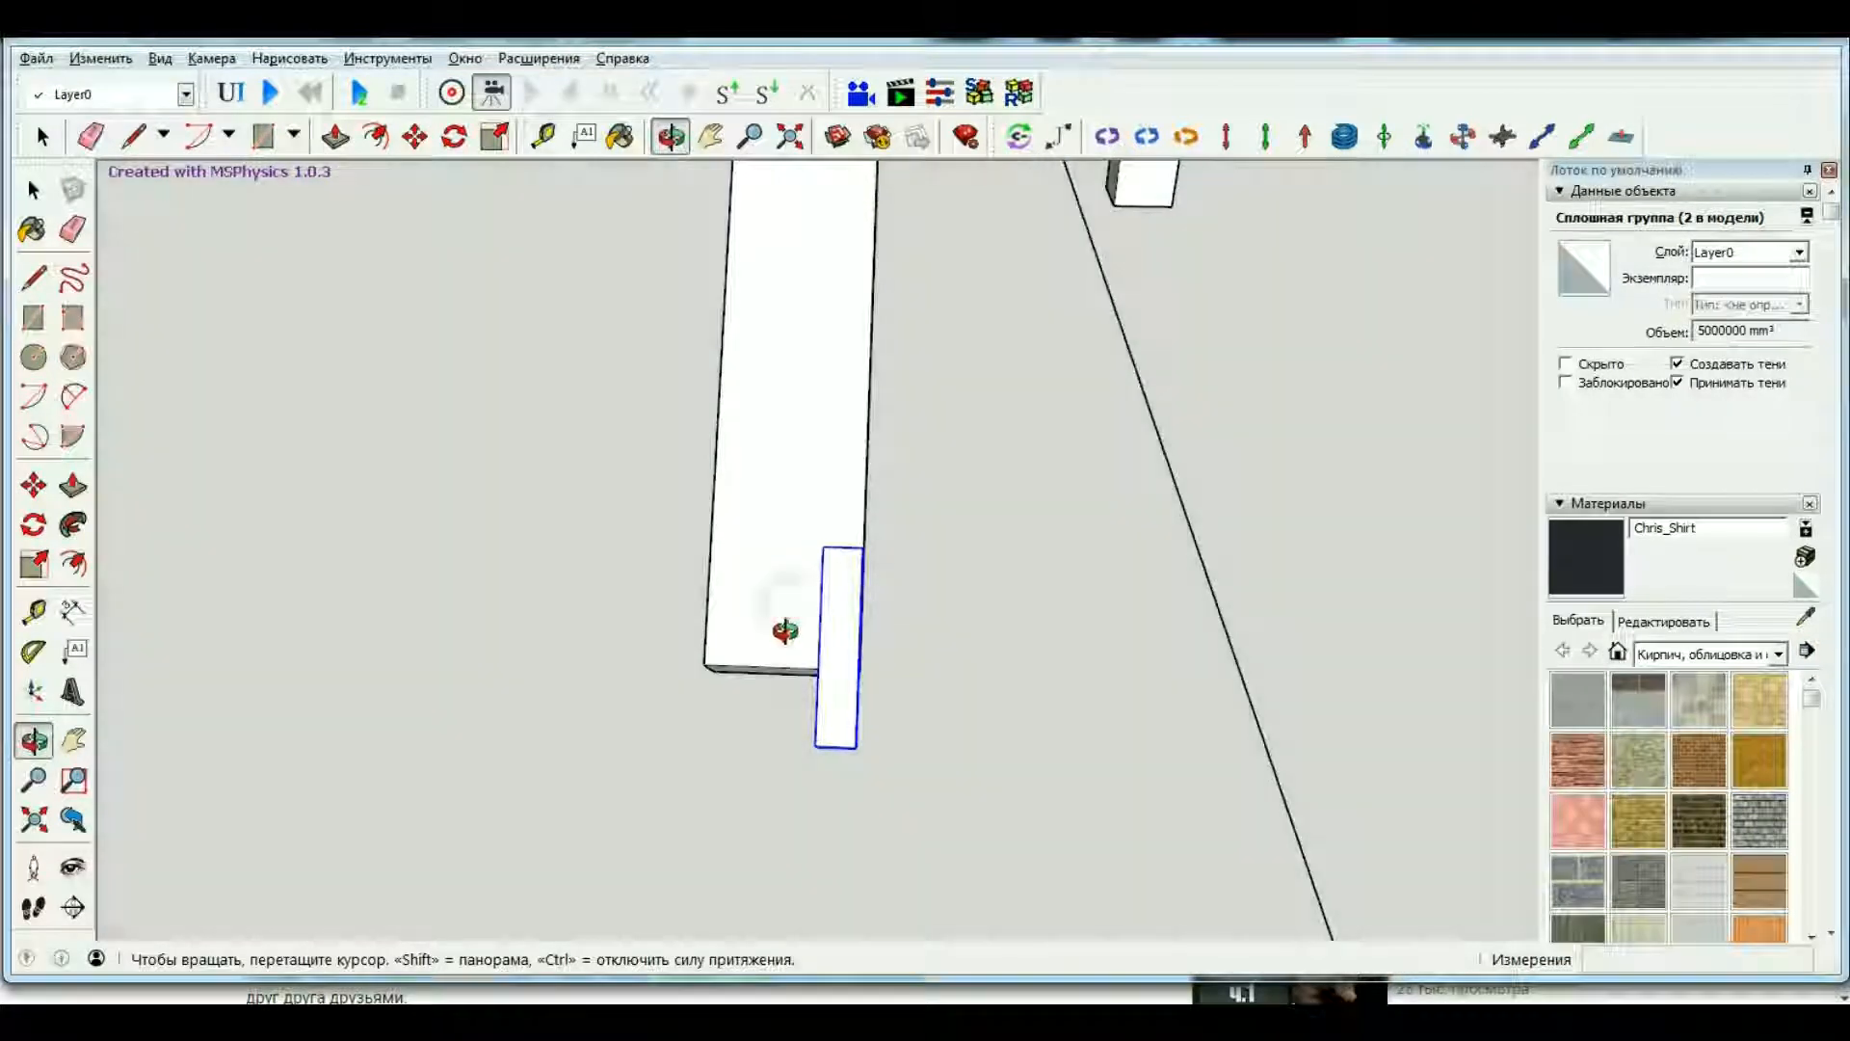
pyautogui.moveTo(687, 222); pyautogui.dragTo(396, 576, button='middle')
pyautogui.click(402, 538)
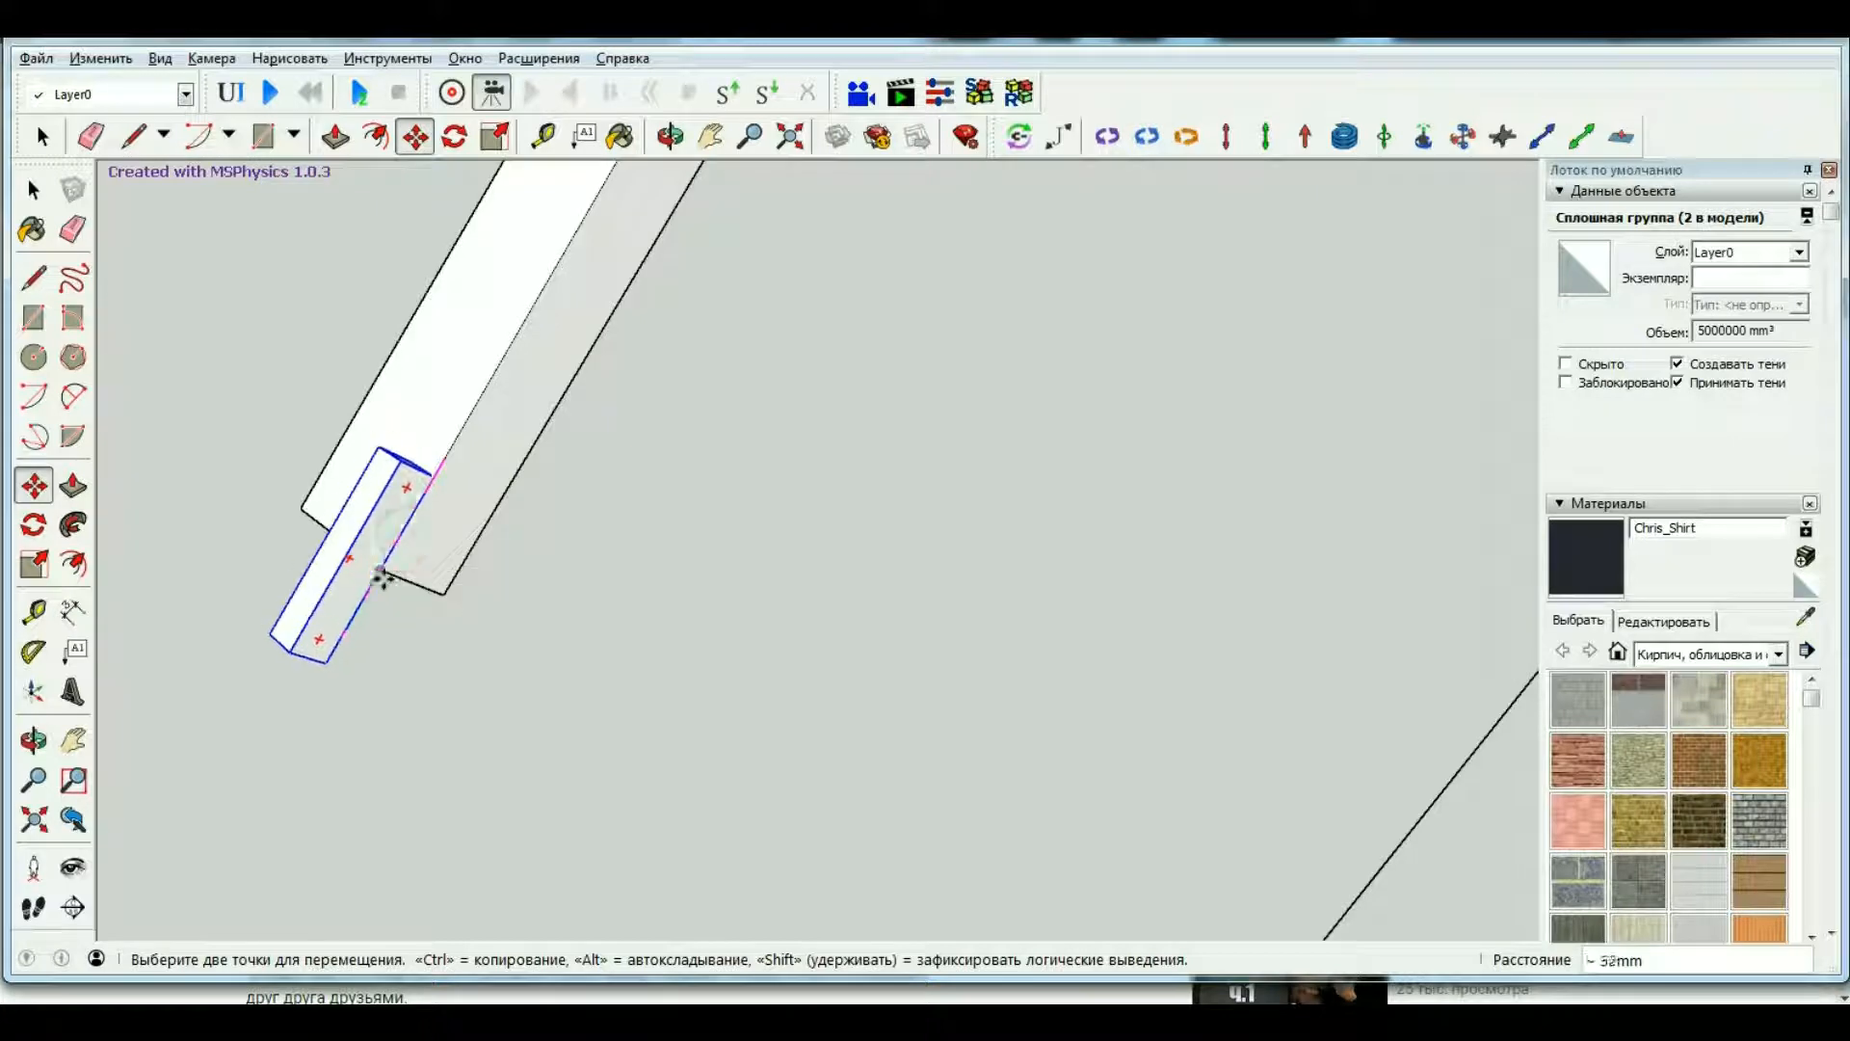
pyautogui.scroll(-3, 790, 540)
pyautogui.click(672, 137)
pyautogui.moveTo(612, 421); pyautogui.dragTo(541, 438)
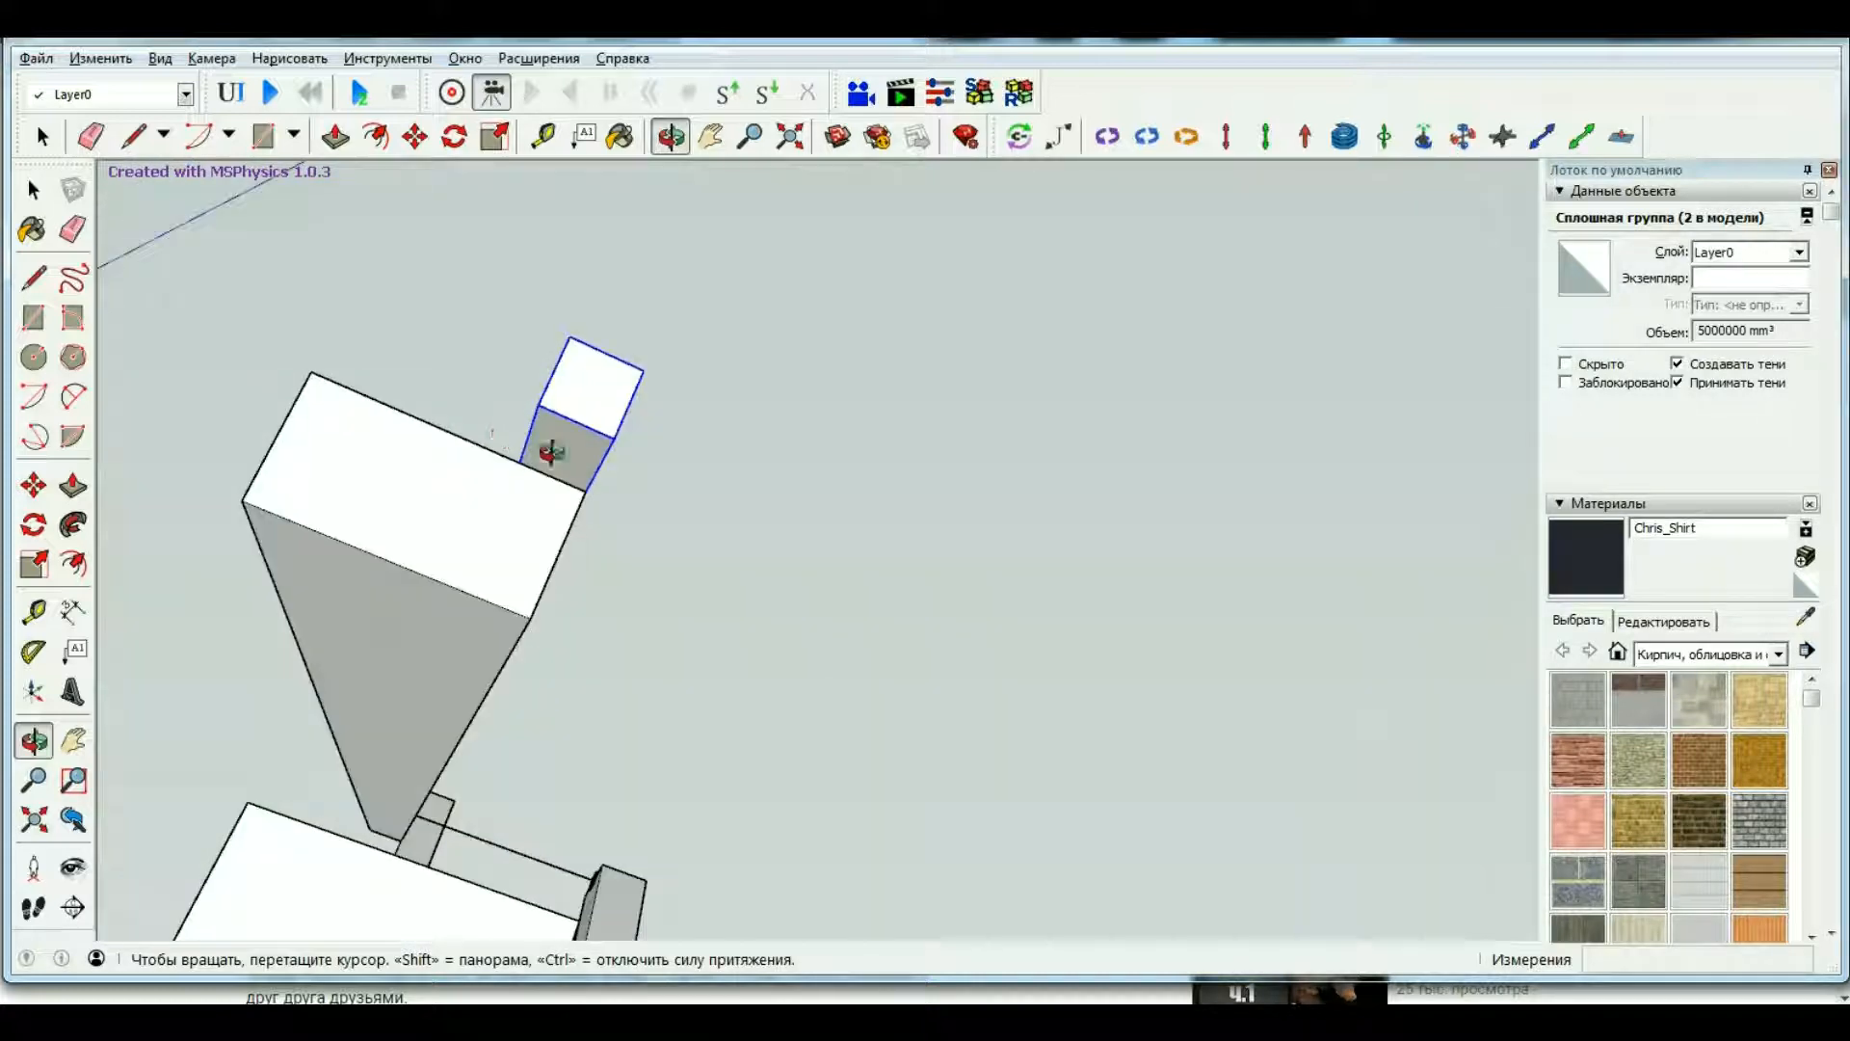
pyautogui.press('m')
pyautogui.click(550, 478)
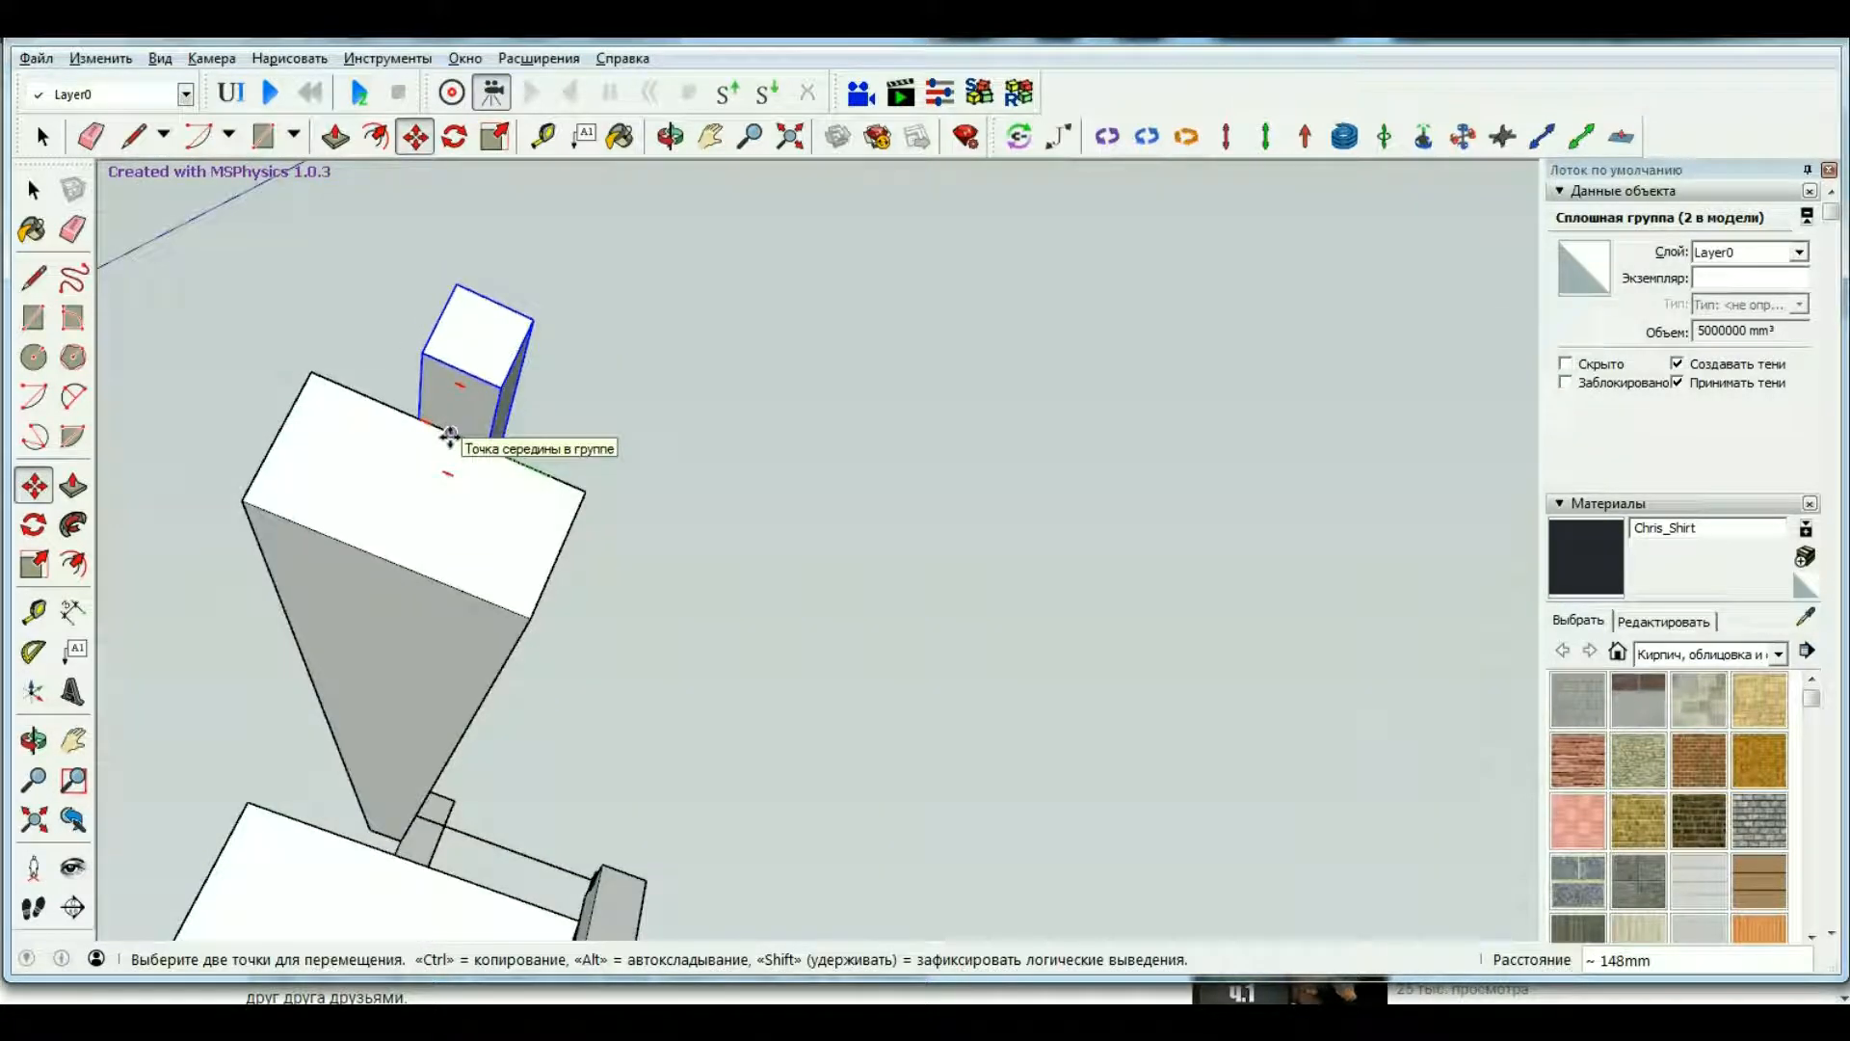
# Cut the bar from the lower end of the inclined beam.
pyautogui.scroll(3, 436, 559)
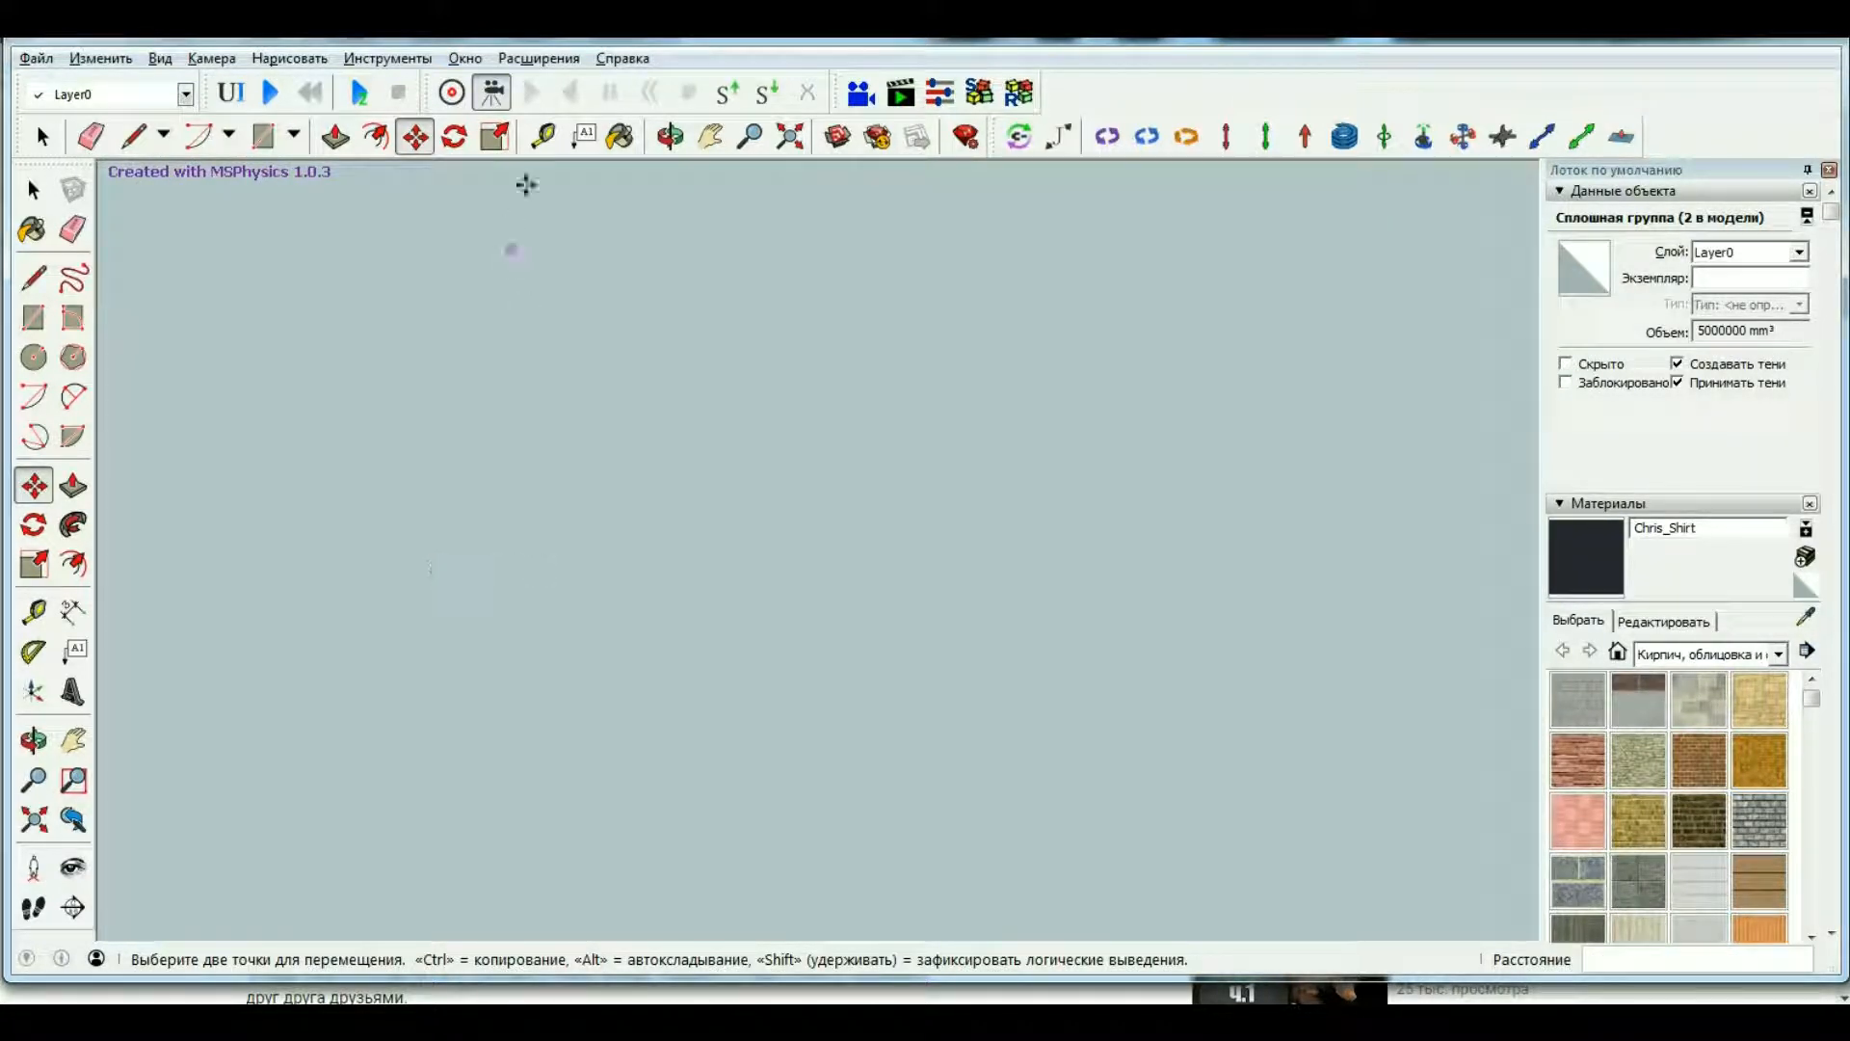
pyautogui.moveTo(526, 184); pyautogui.dragTo(478, 767, button='middle')
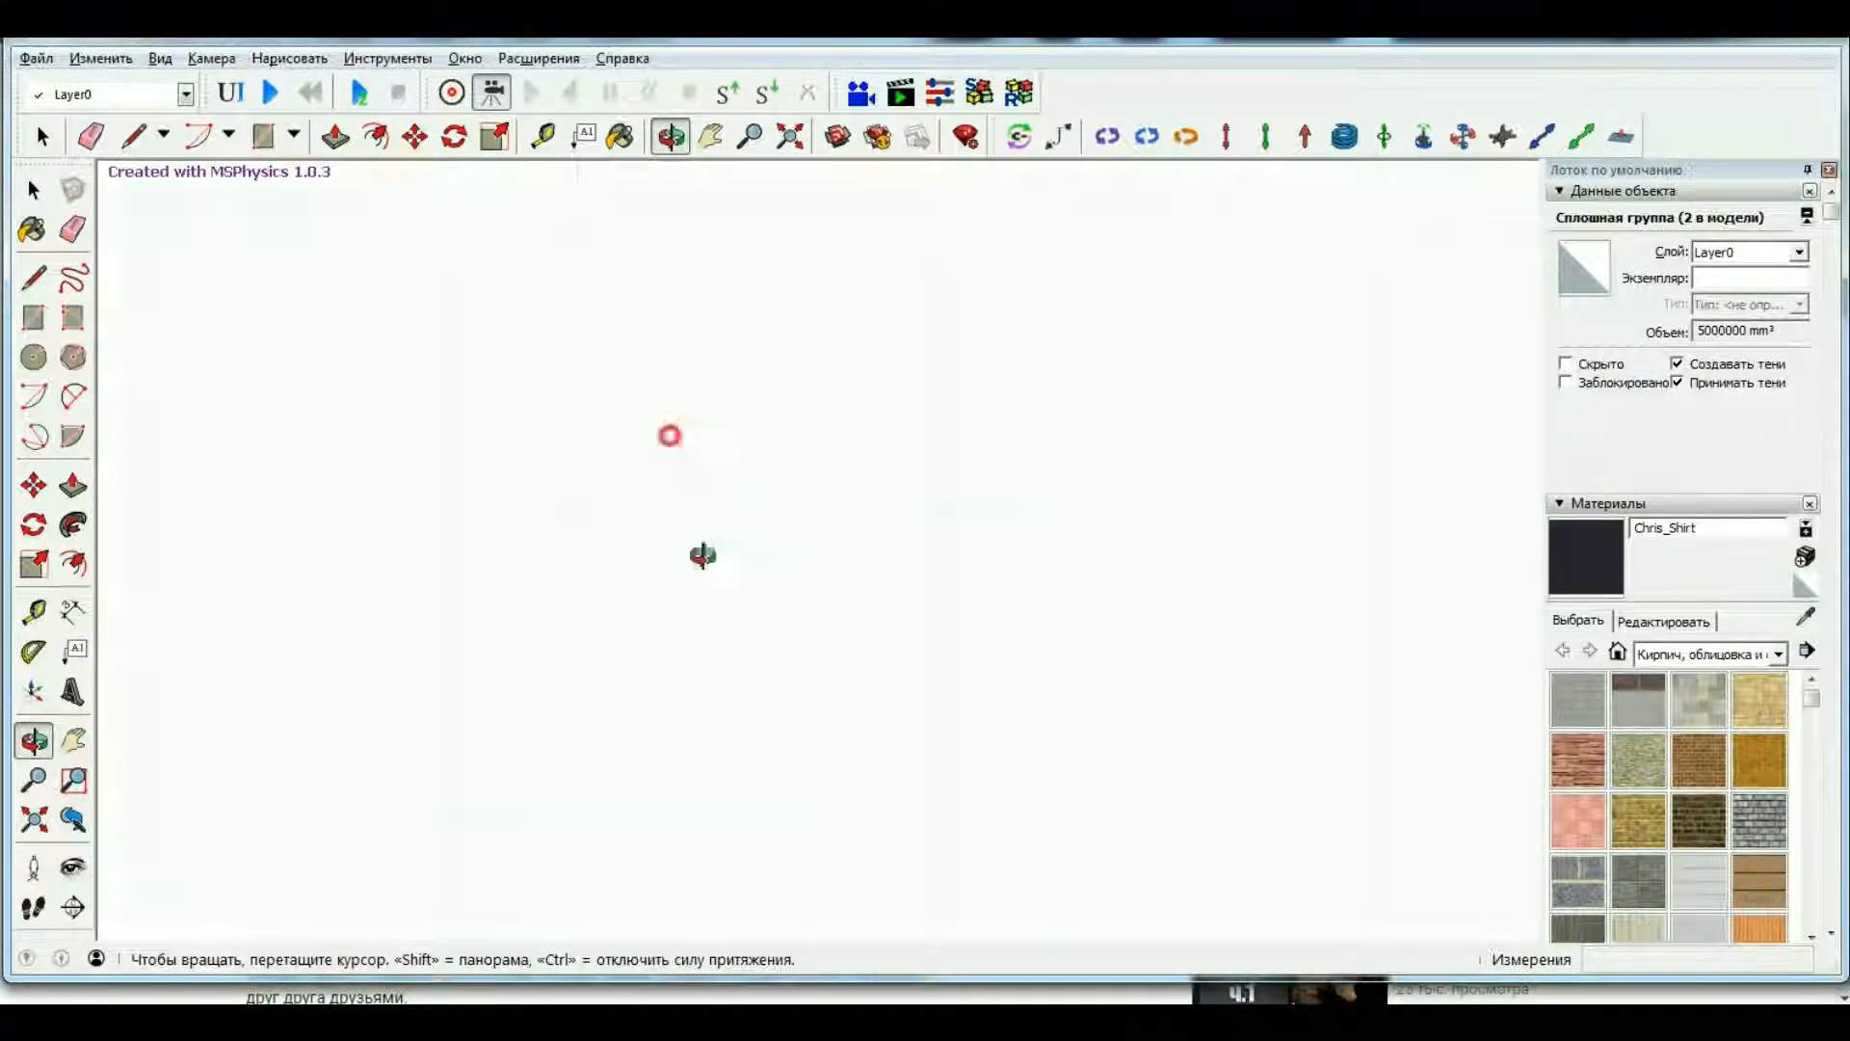
pyautogui.moveTo(703, 556); pyautogui.dragTo(553, 430, button='middle')
pyautogui.scroll(6, 786, 456)
pyautogui.scroll(8, 719, 405)
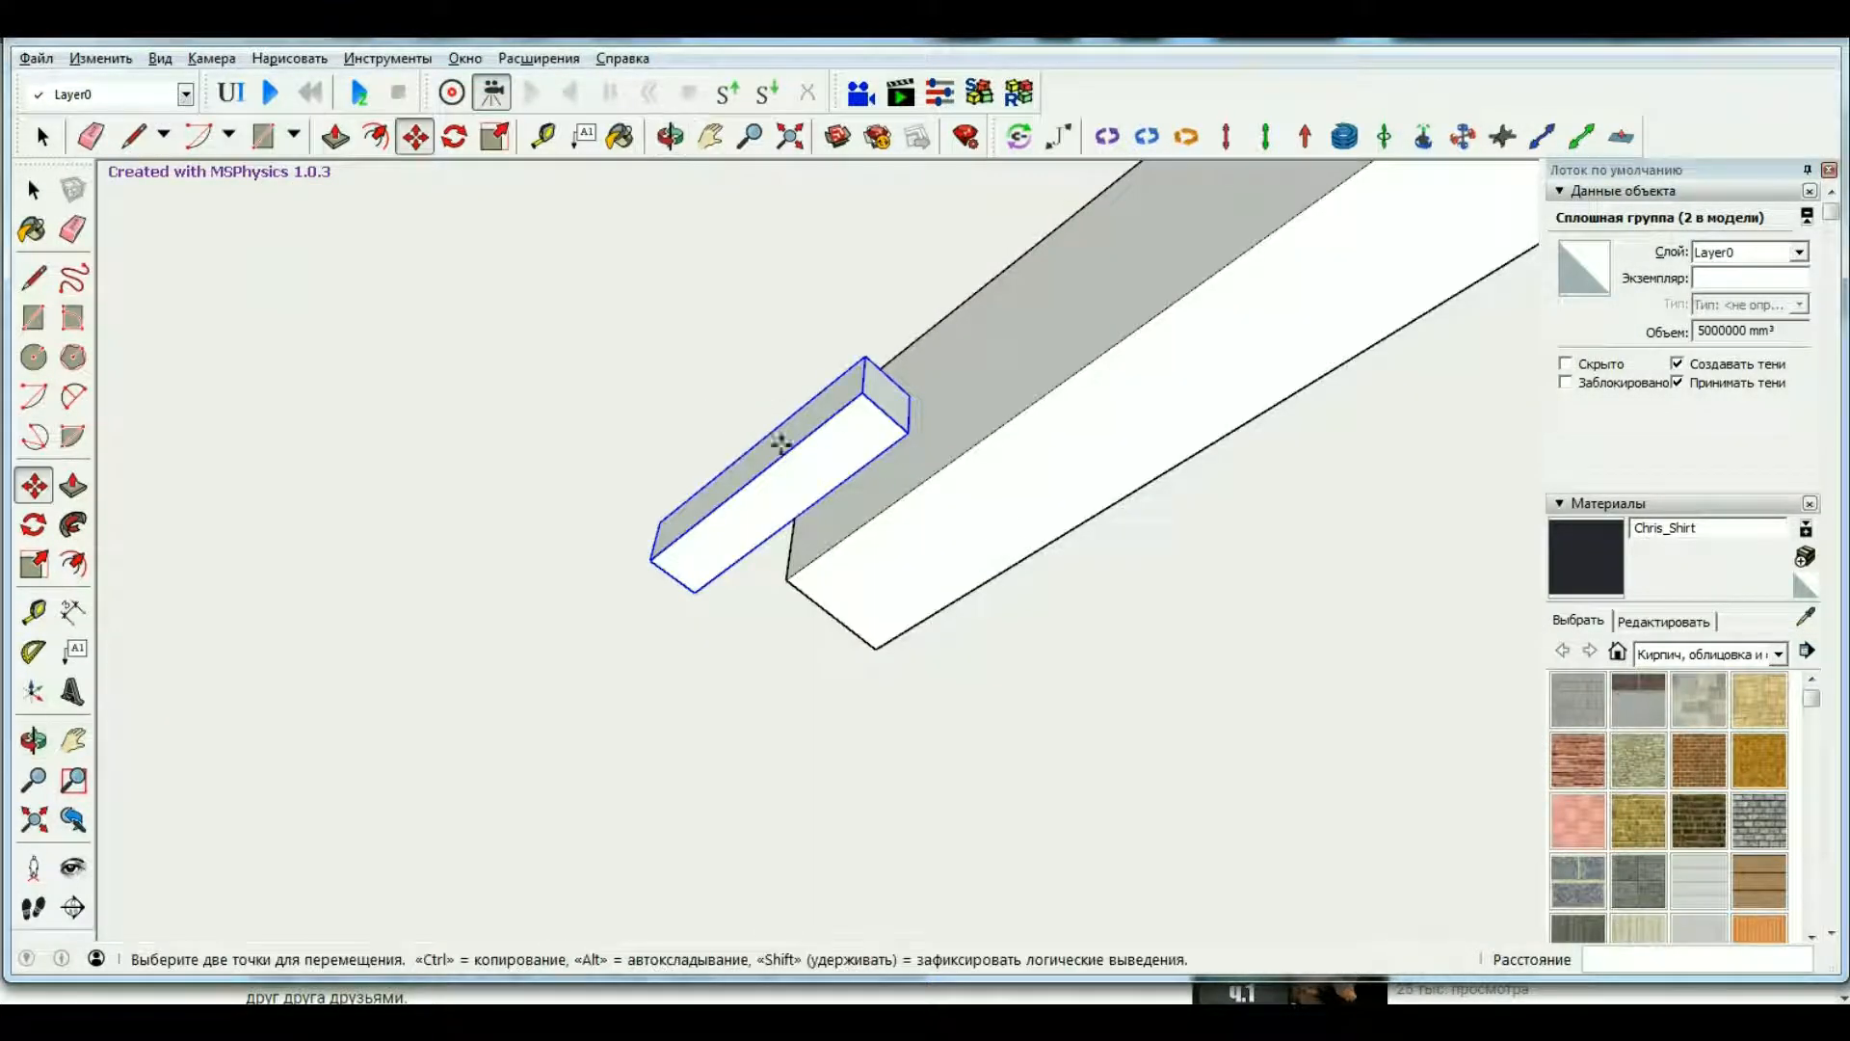
pyautogui.press('space')
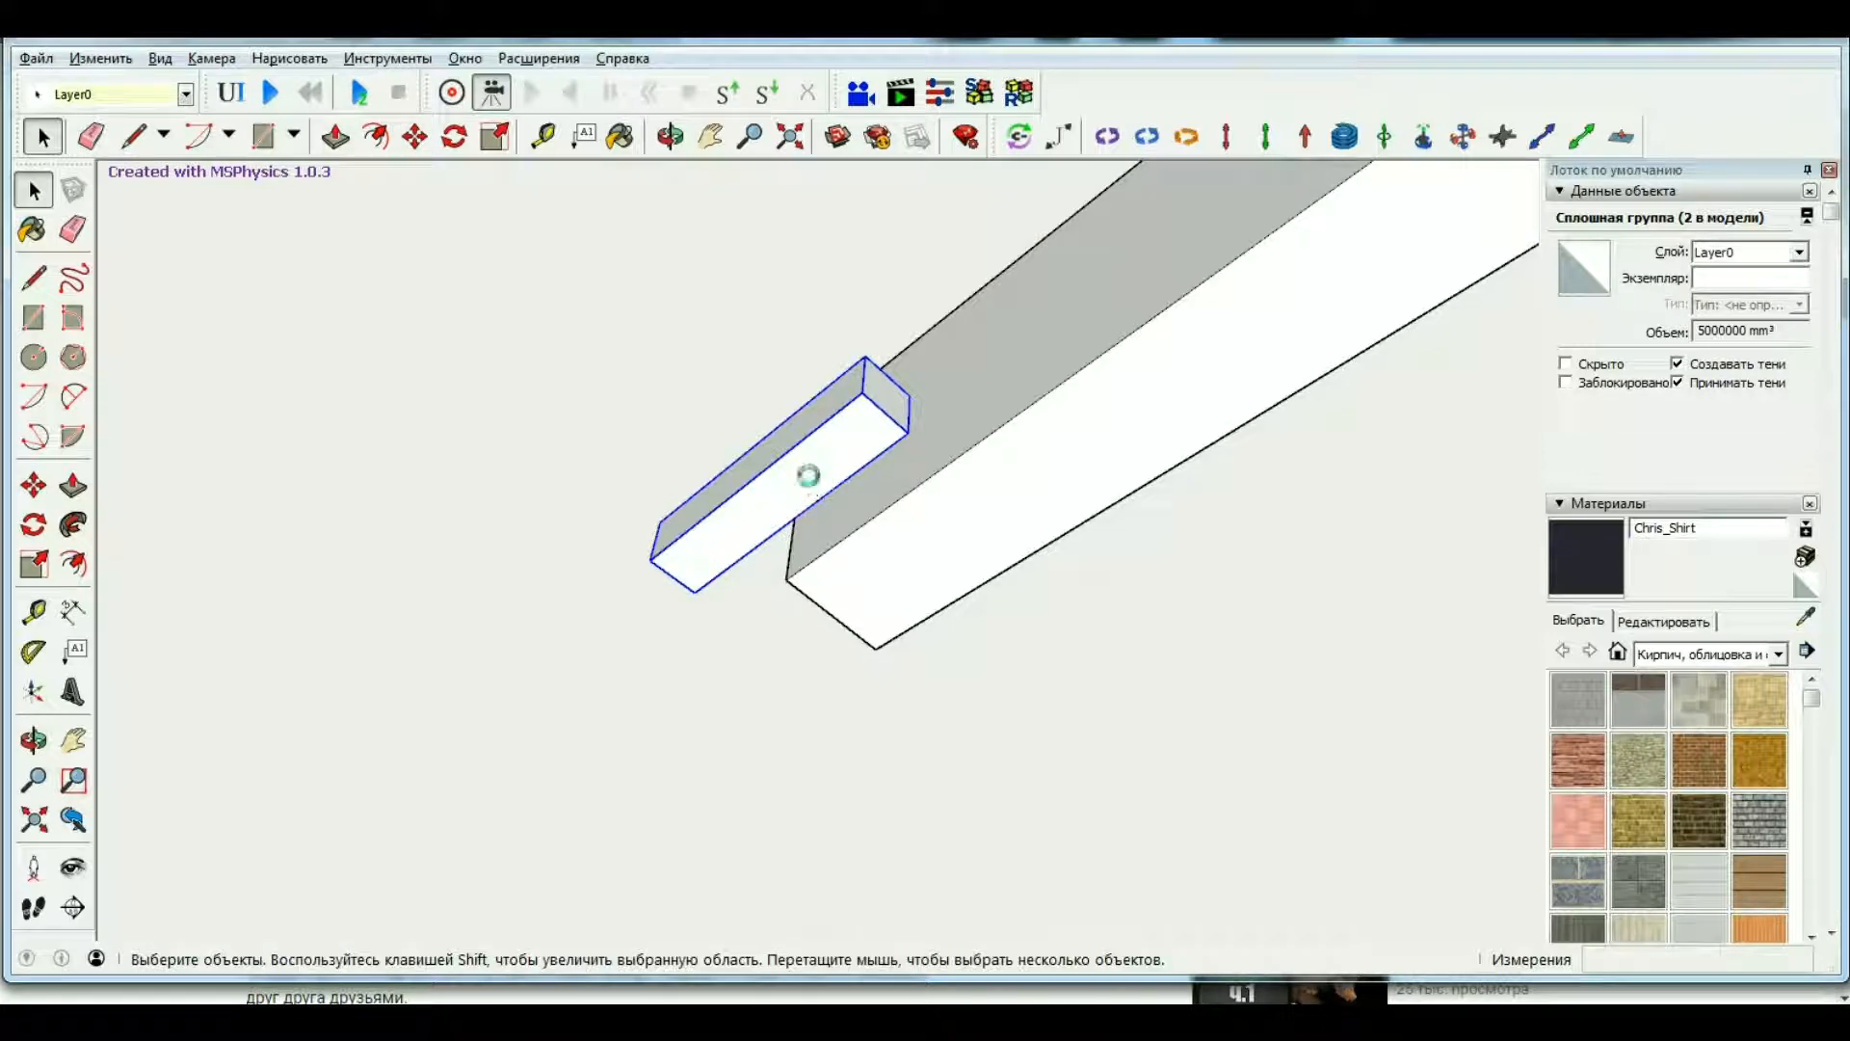
pyautogui.press('Delete')
# Open the inclined beam's group for editing.
pyautogui.scroll(-10, 764, 628)
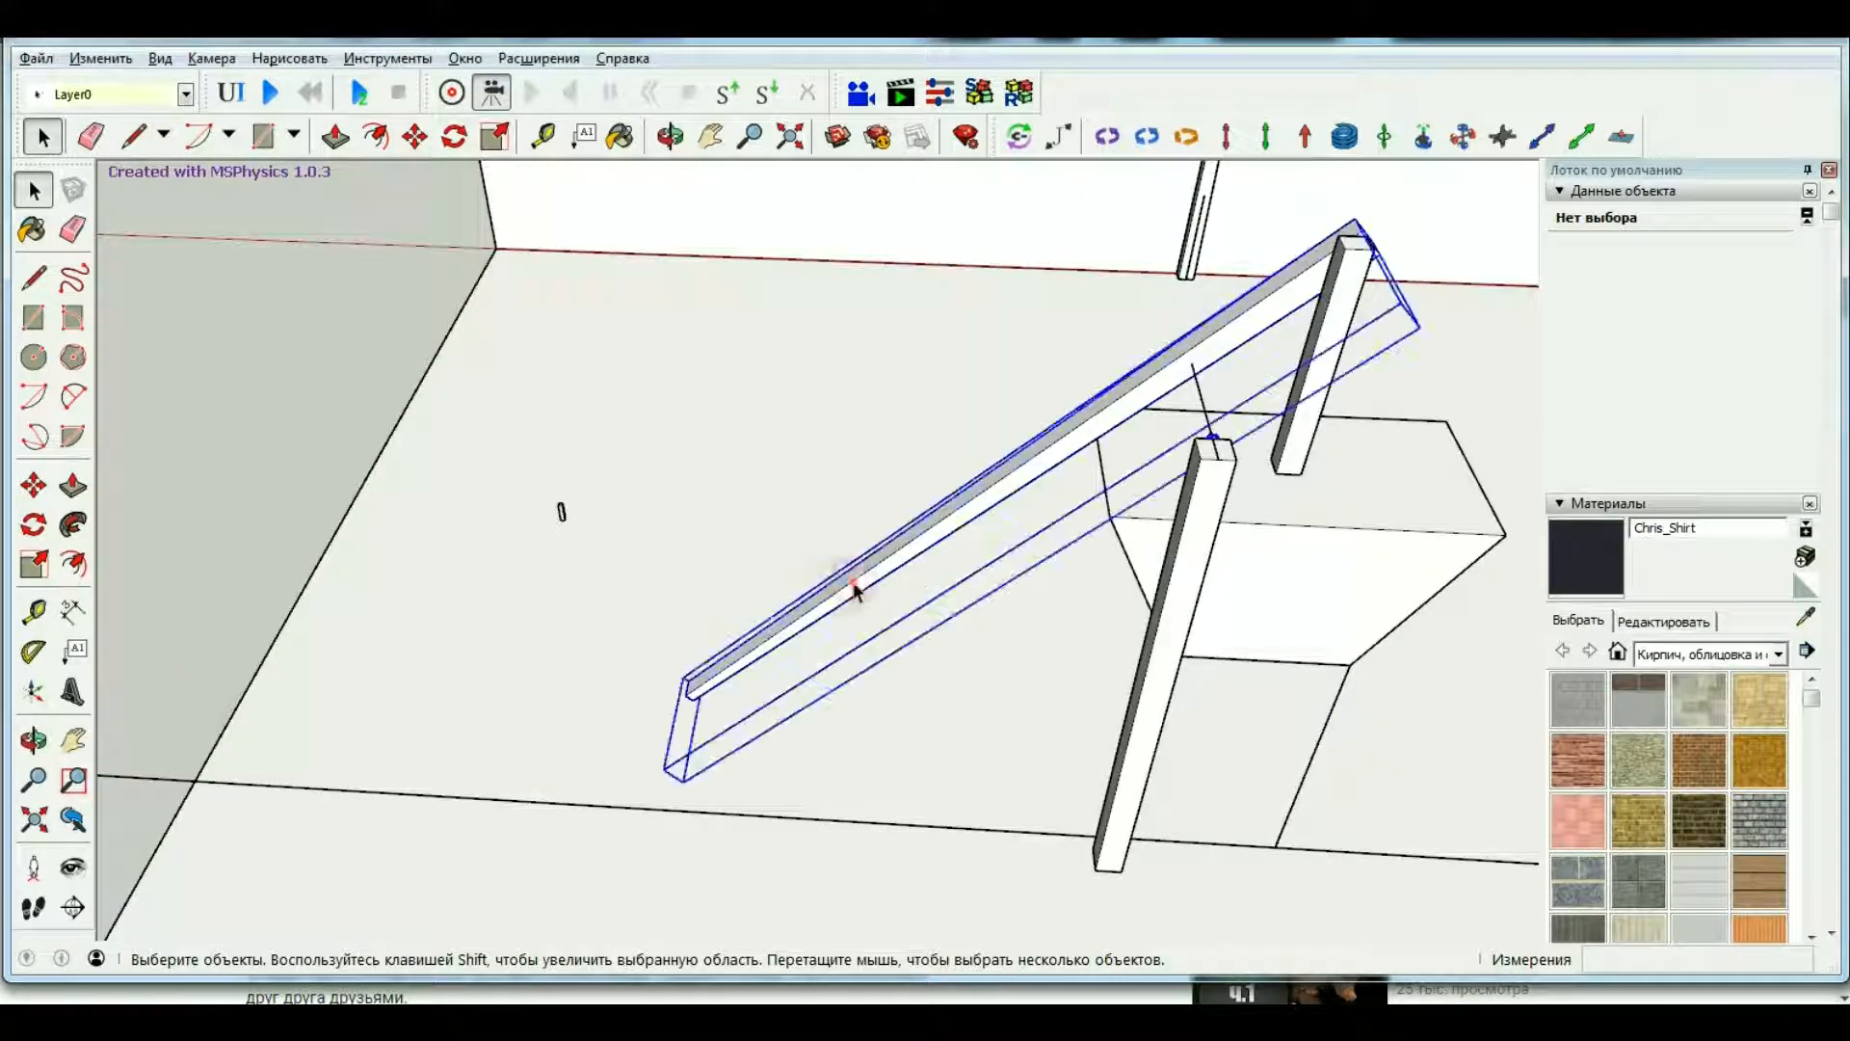
pyautogui.doubleClick(856, 590)
pyautogui.click(702, 687)
pyautogui.scroll(3, 674, 694)
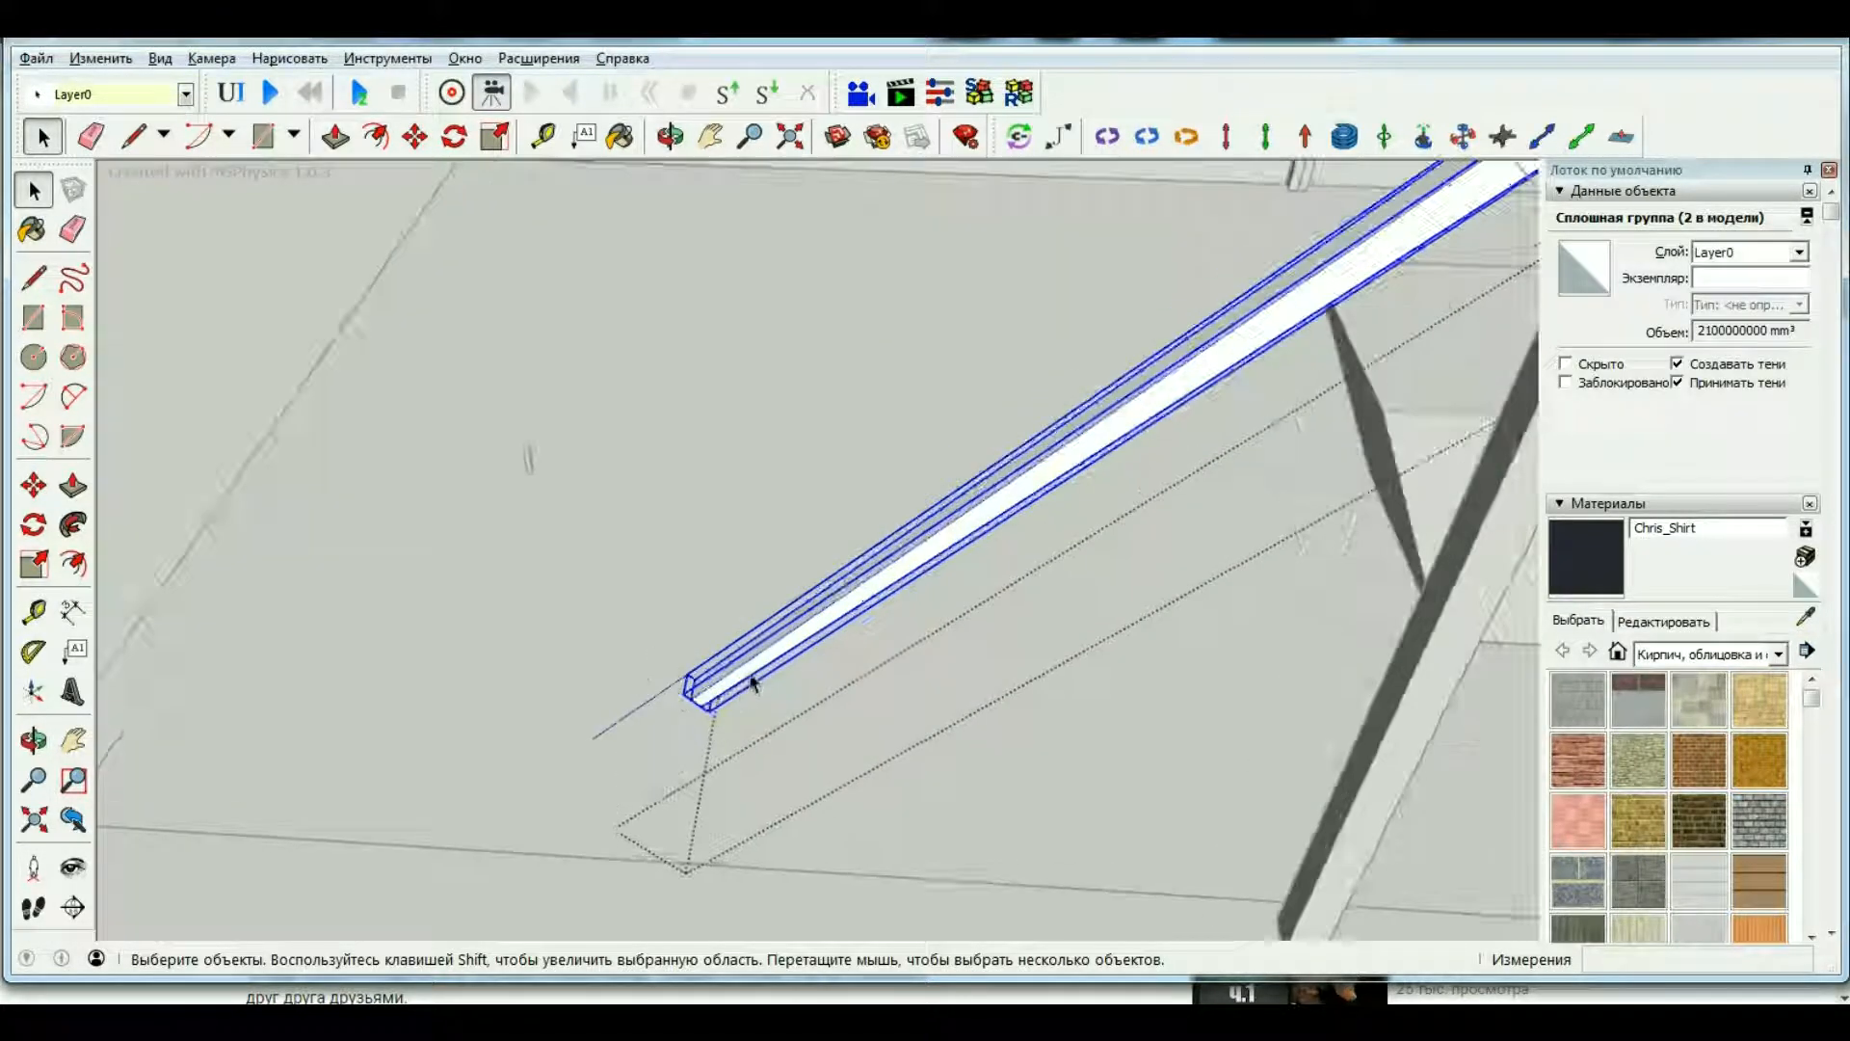
pyautogui.doubleClick(742, 670)
pyautogui.scroll(-1, 750, 663)
pyautogui.click(757, 659)
pyautogui.click(673, 665)
pyautogui.click(685, 676)
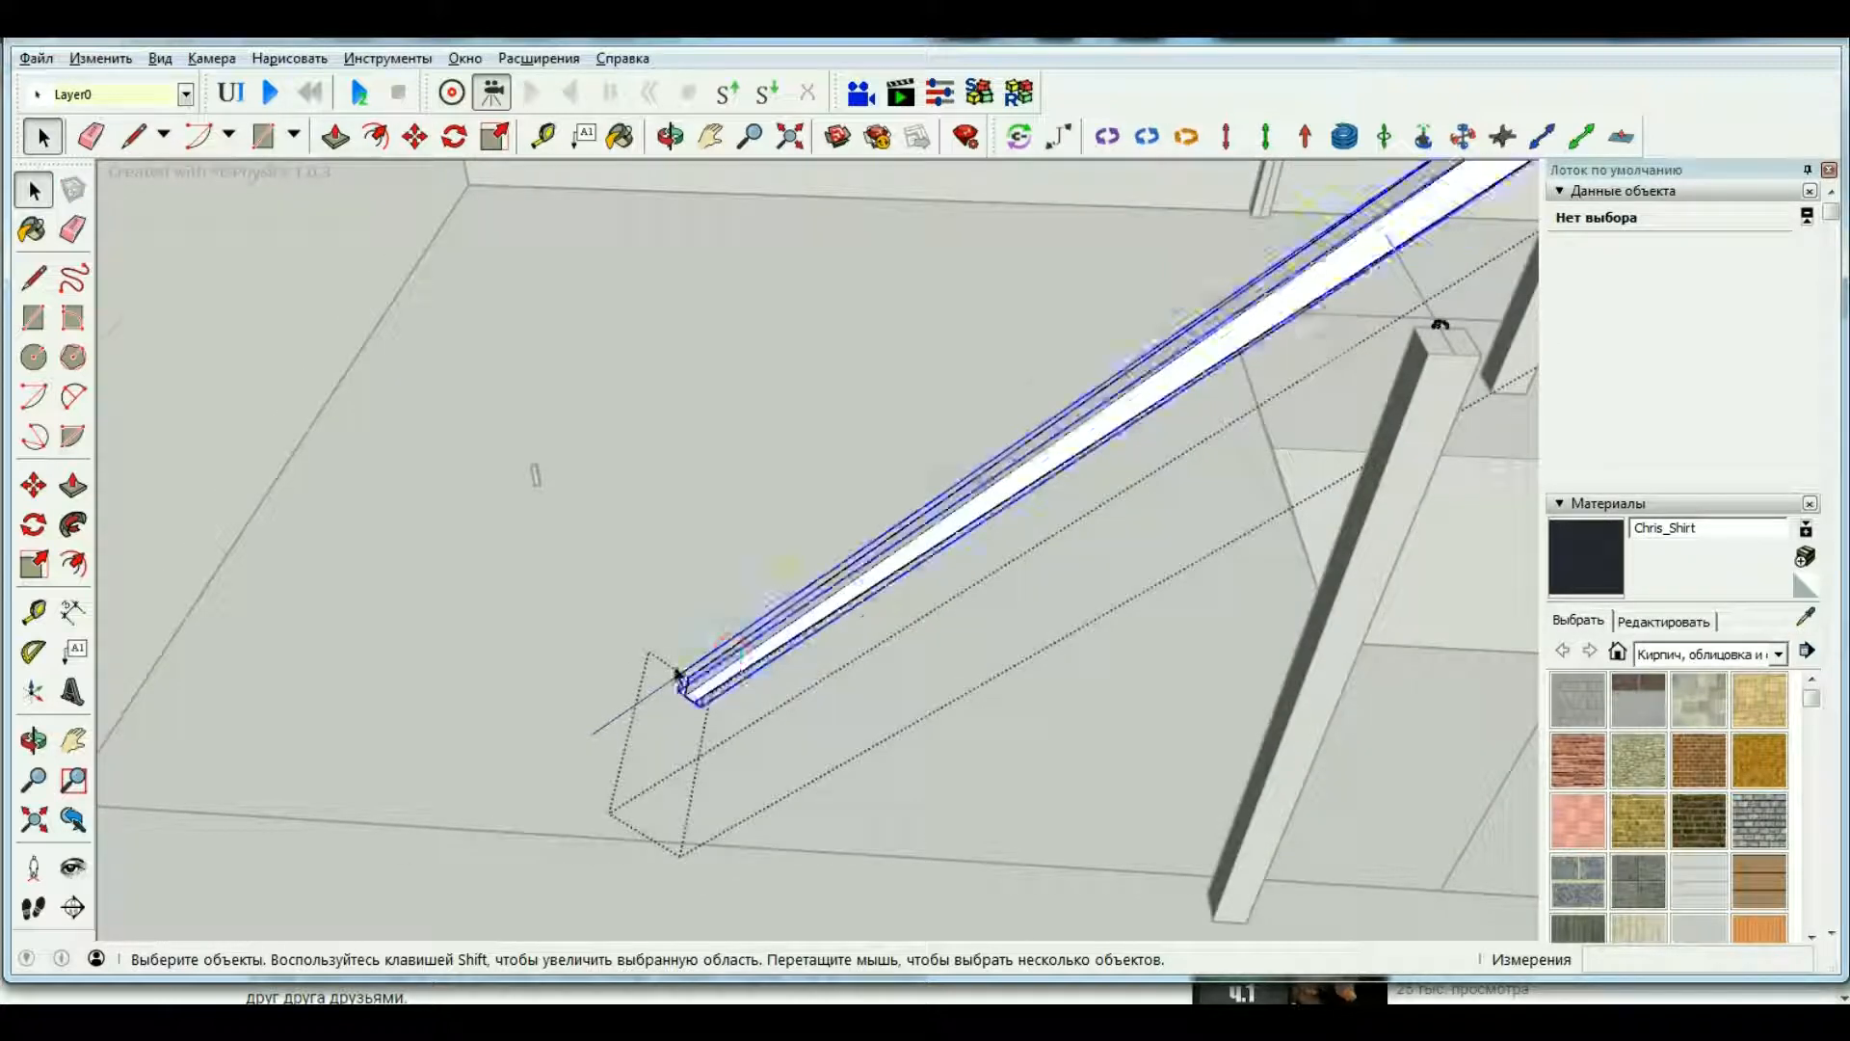
# Paste the bar inside the open group, just below the beam's lower end.
pyautogui.scroll(5, 679, 681)
pyautogui.hotkey('ctrl', 'v')
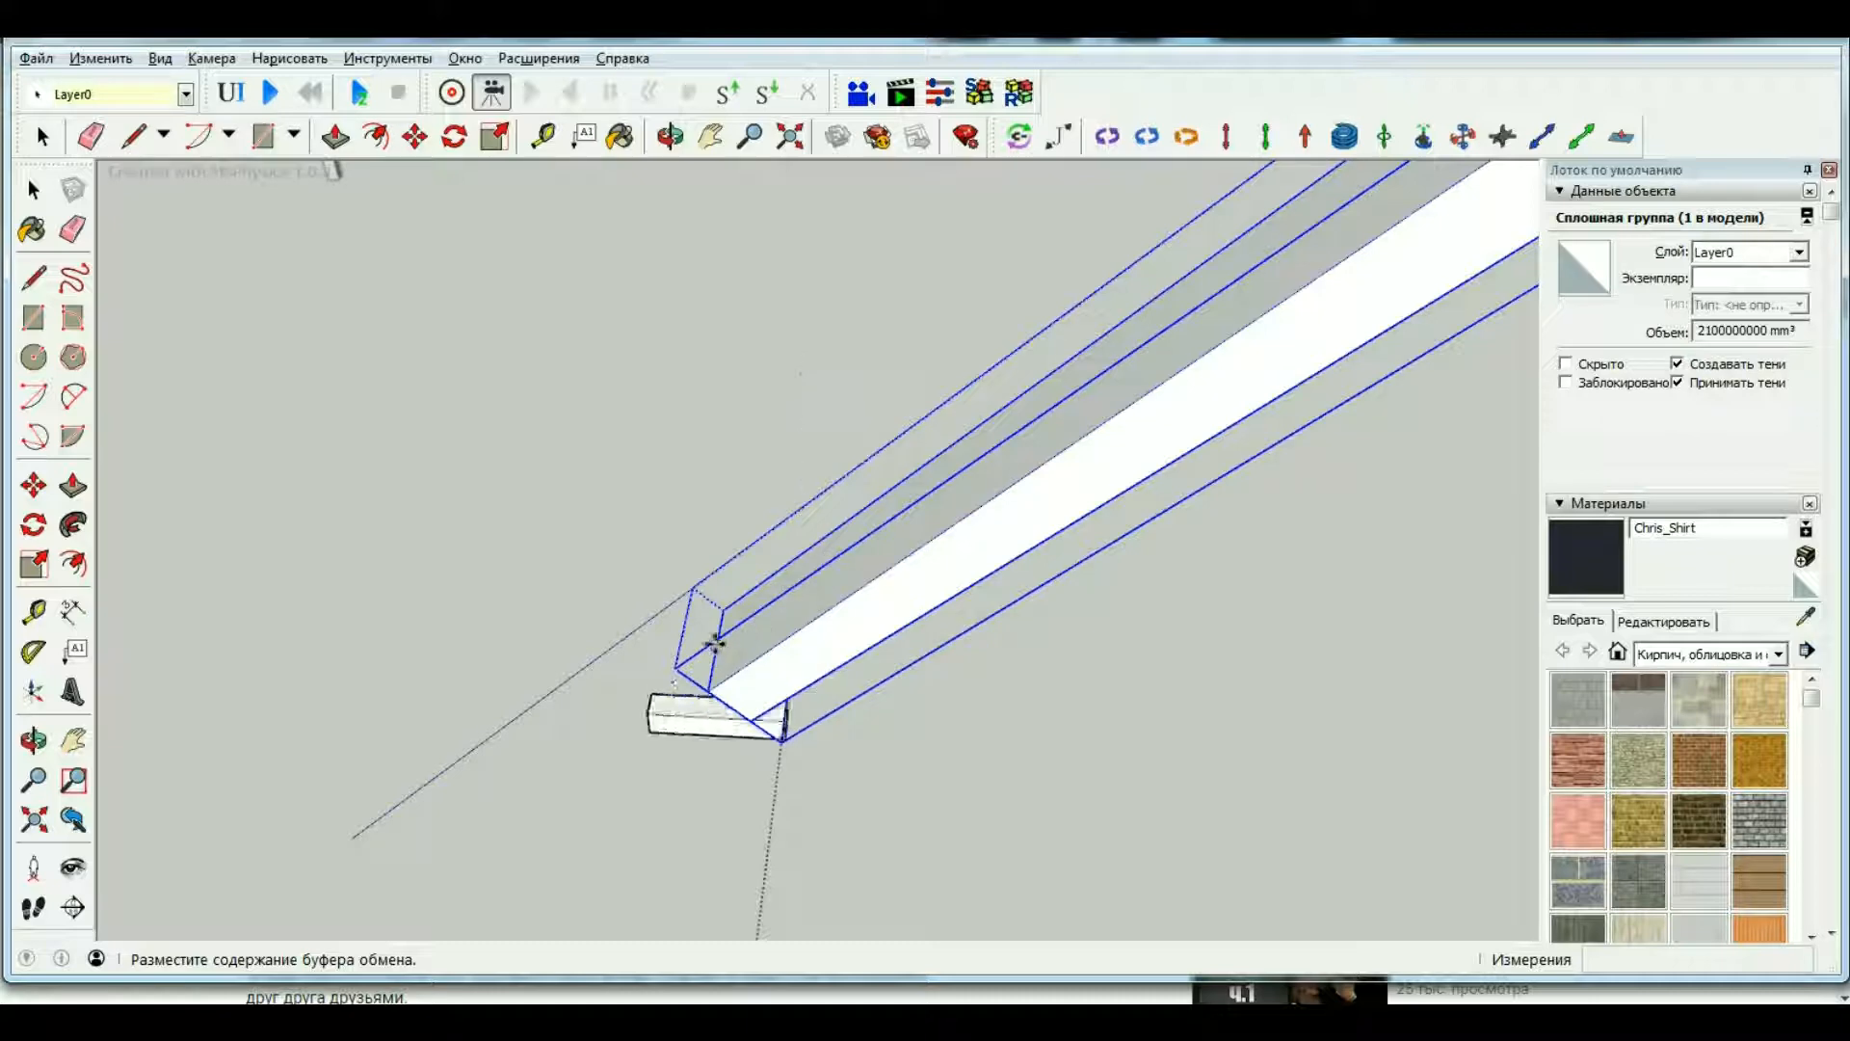
pyautogui.click(670, 142)
pyautogui.moveTo(665, 631); pyautogui.dragTo(746, 563)
pyautogui.hotkey('ctrl', 'v')
pyautogui.click(736, 587)
# Move the pasted bar by its lower front edge onto the upper corner of the beam's lower end.
pyautogui.scroll(2, 713, 721)
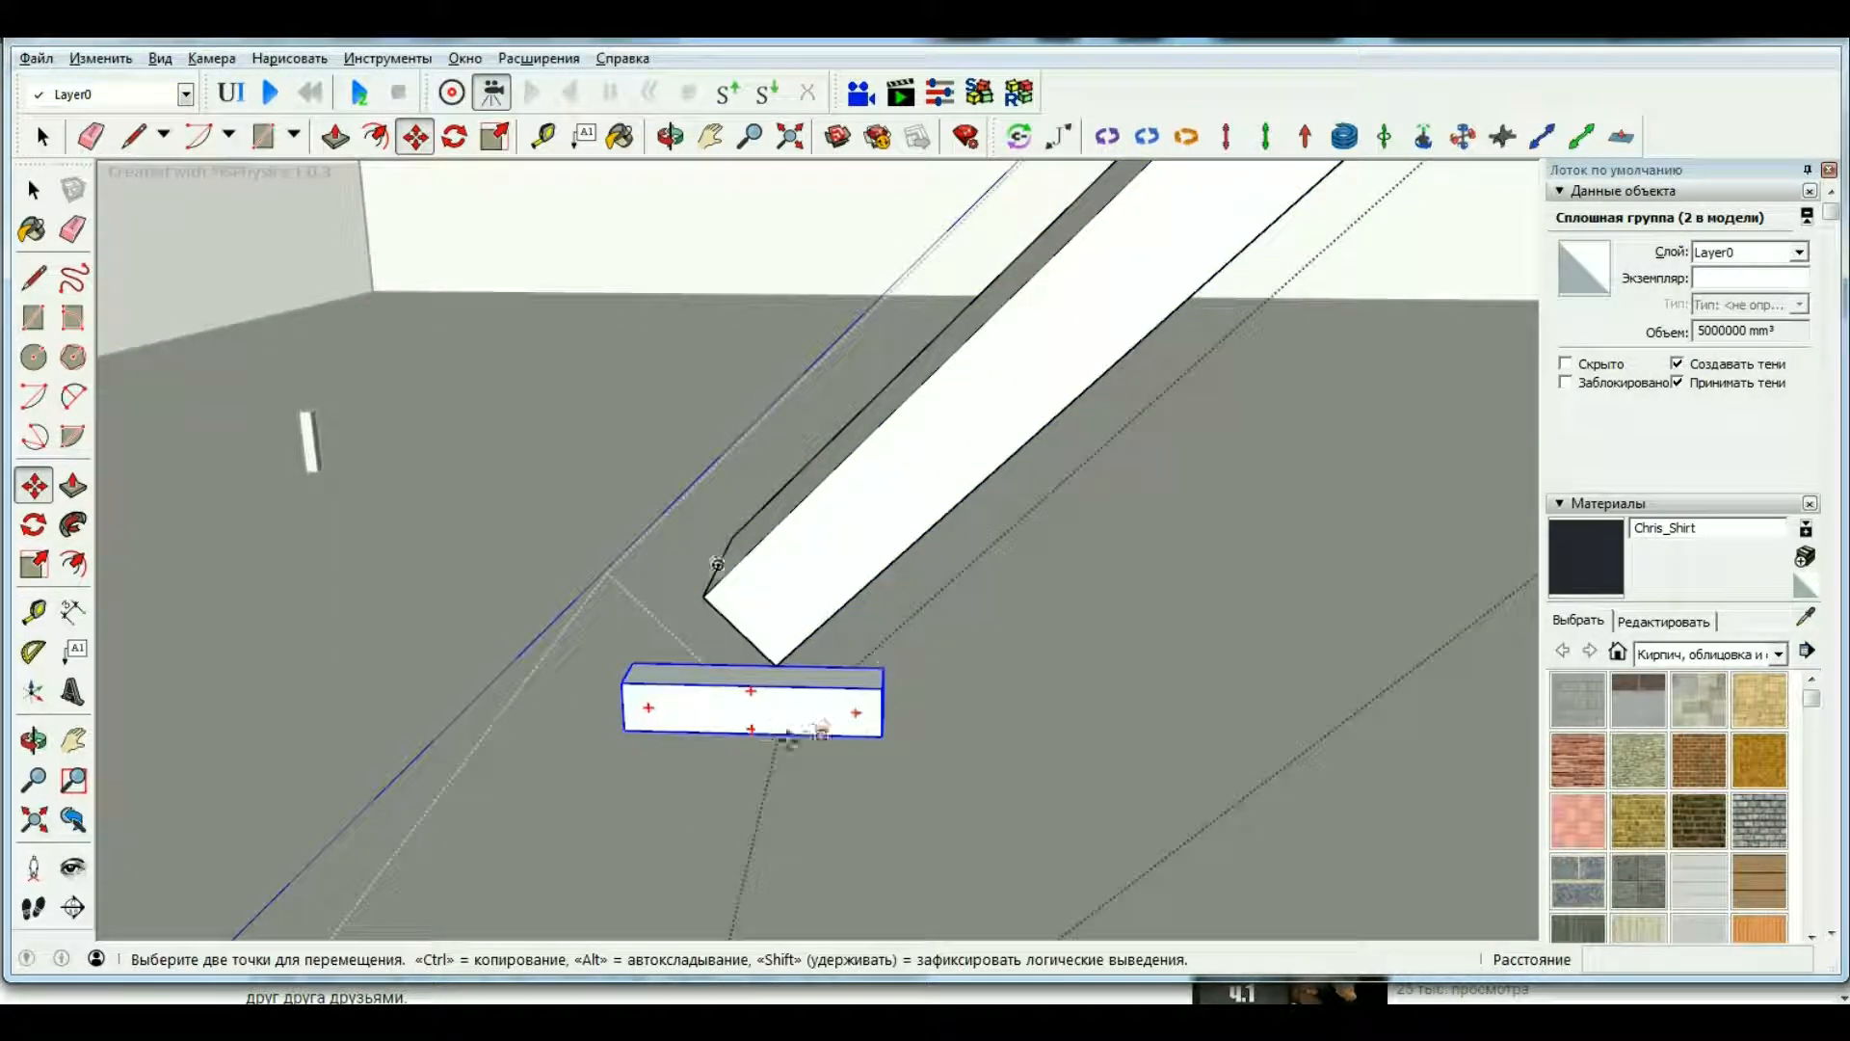
pyautogui.scroll(3, 752, 732)
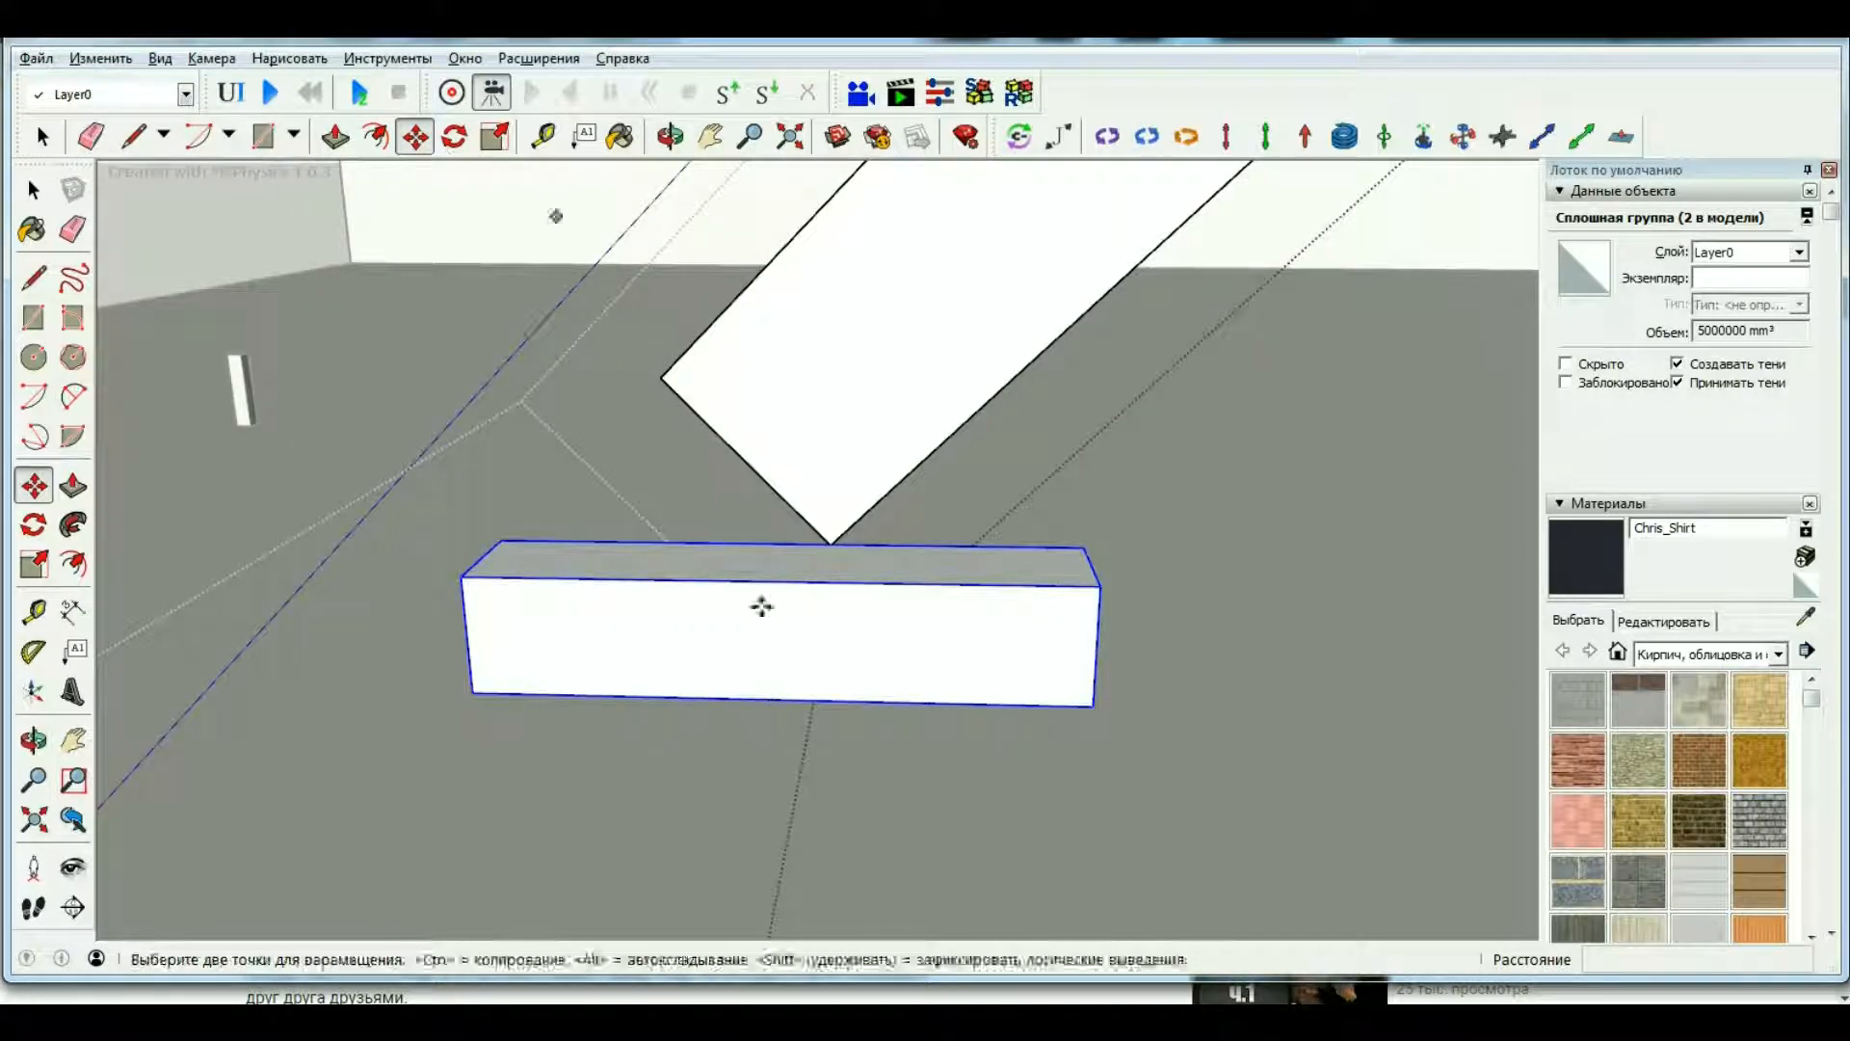
pyautogui.click(774, 700)
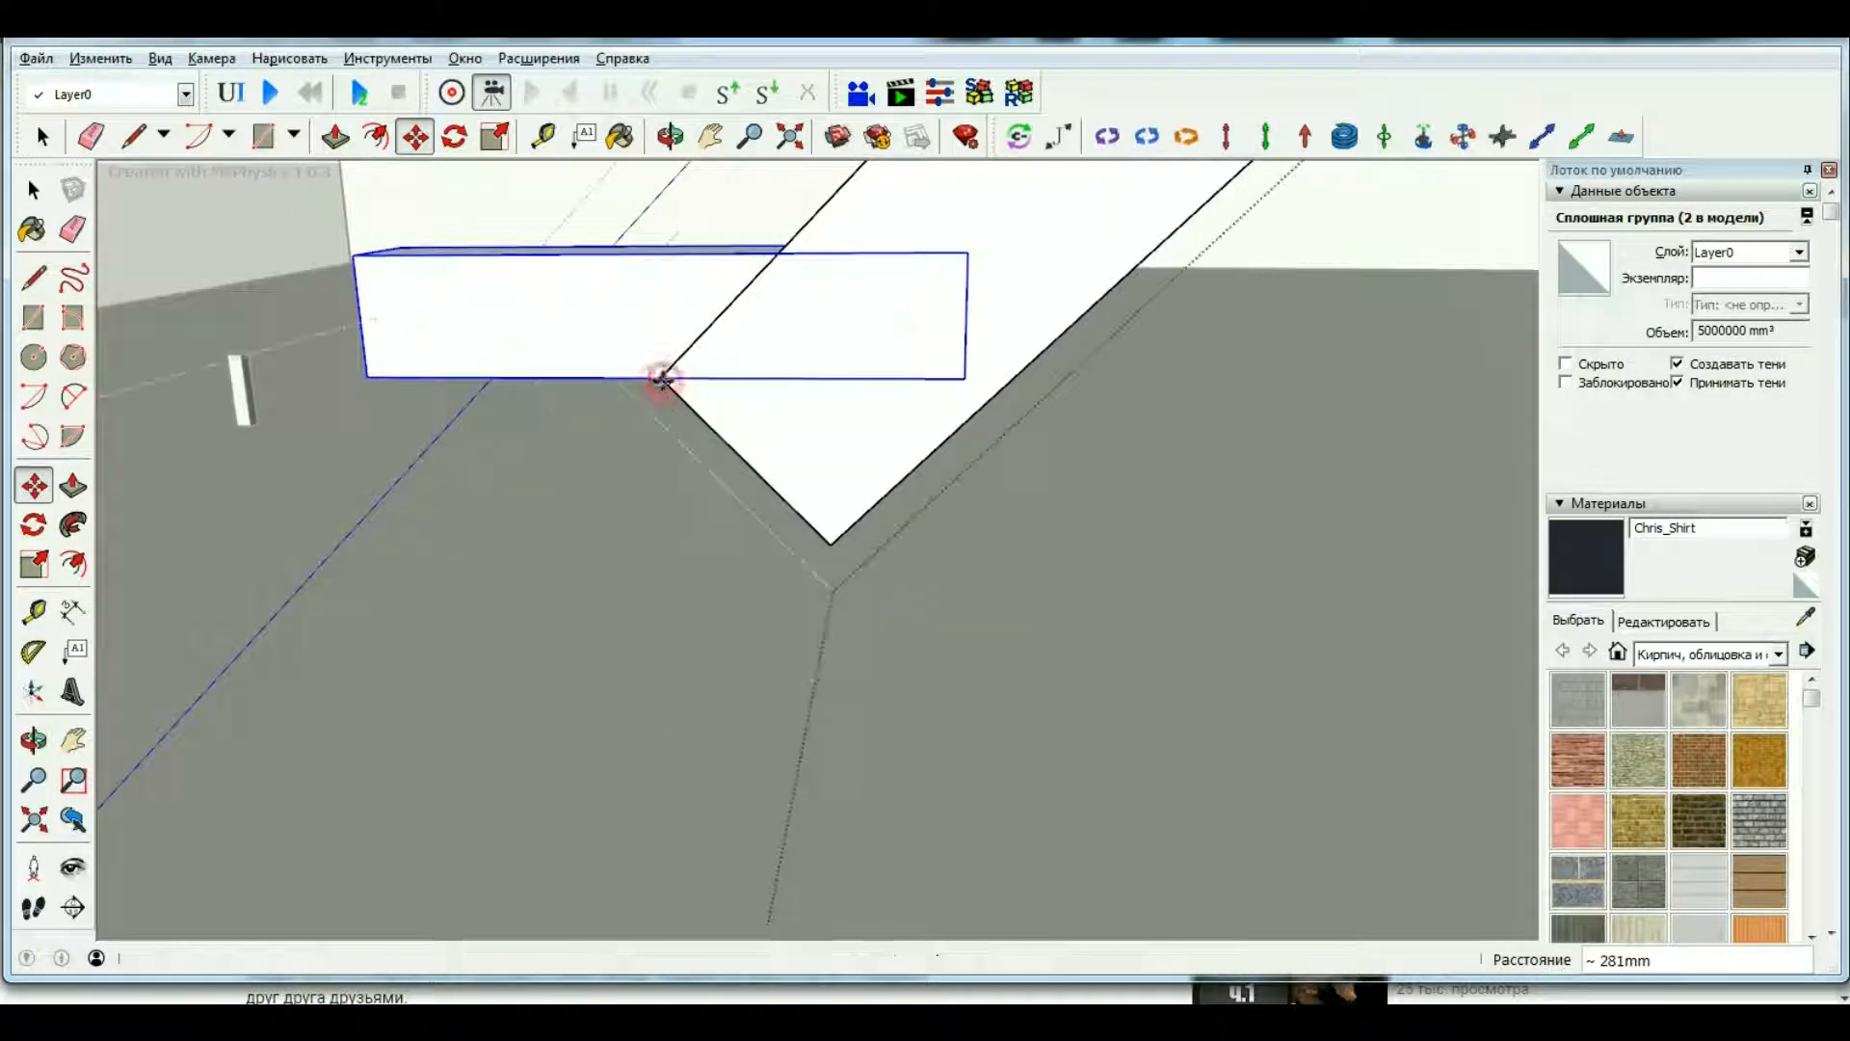
# Rotate the bar 45° about the beam's end corner to align it with the beam's long edge.
pyautogui.click(453, 136)
pyautogui.click(660, 378)
pyautogui.click(964, 378)
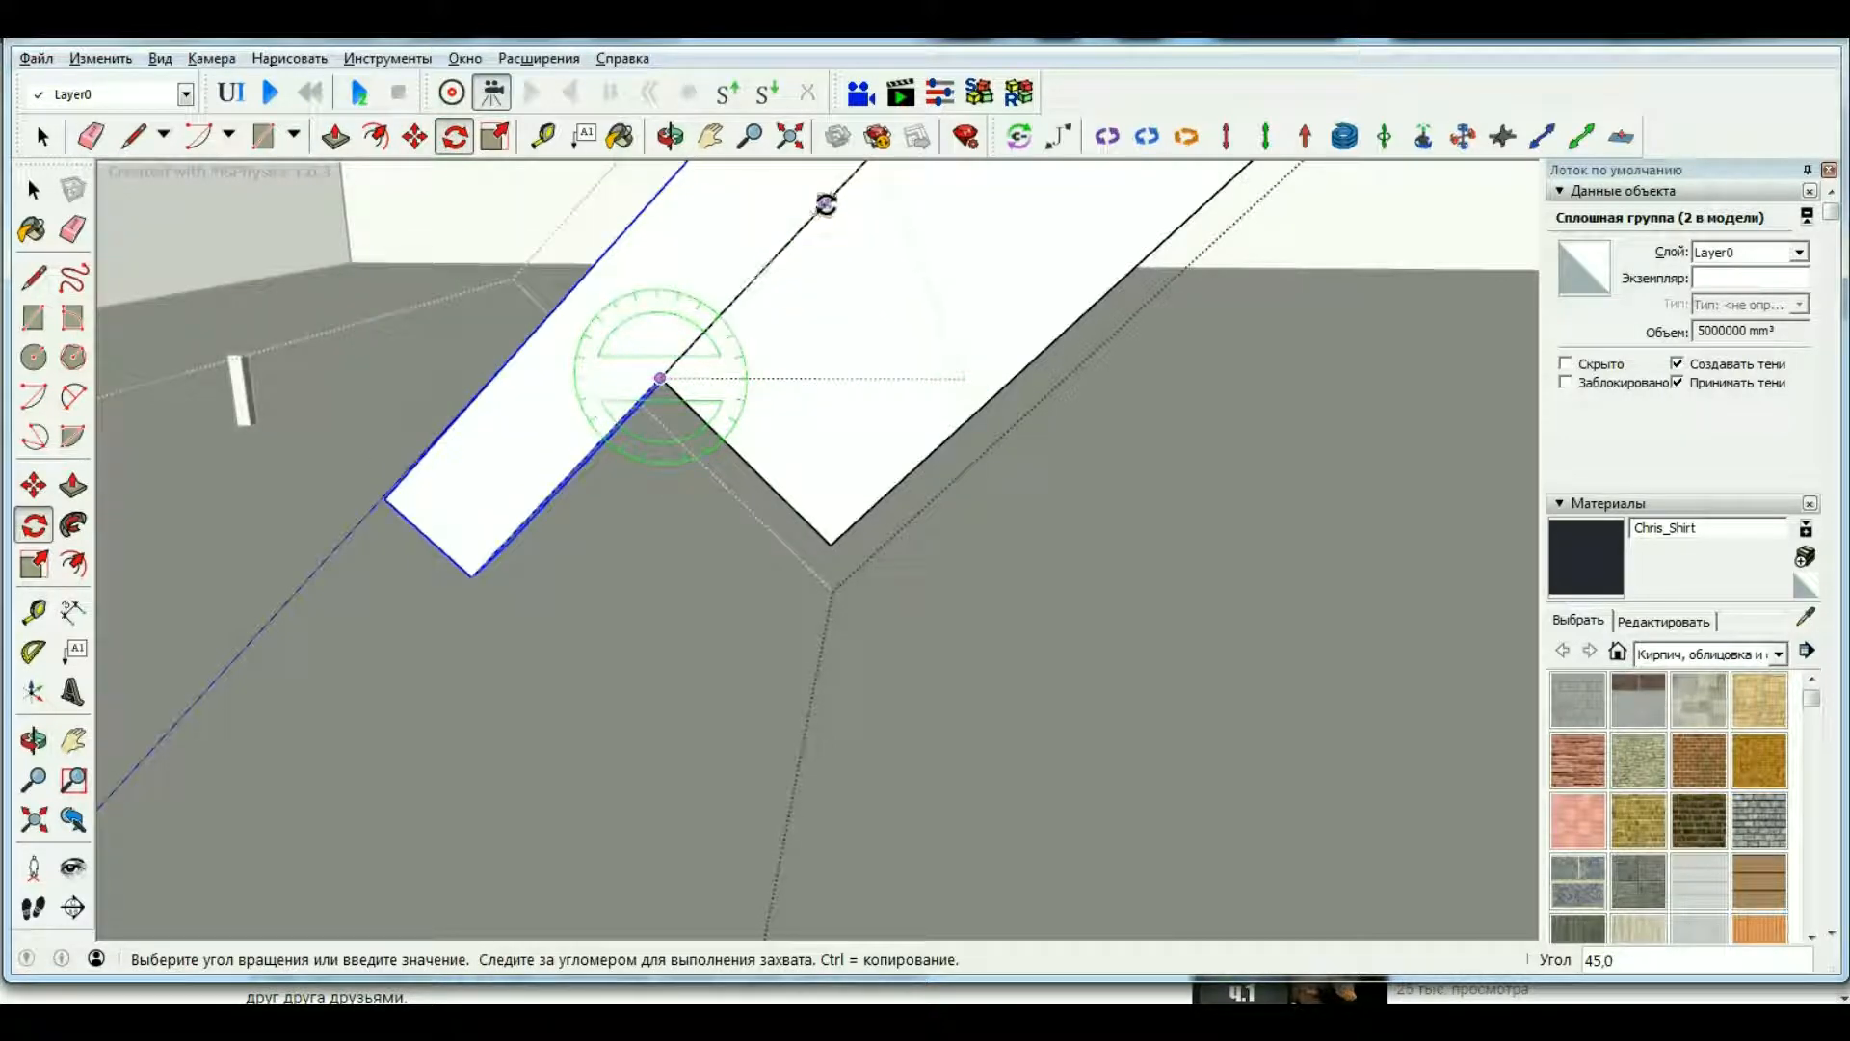
pyautogui.click(826, 204)
# Move the bar about 151 mm to the middle of the beam's end edge and leave group editing.
pyautogui.moveTo(727, 219); pyautogui.dragTo(1074, 628, button='middle')
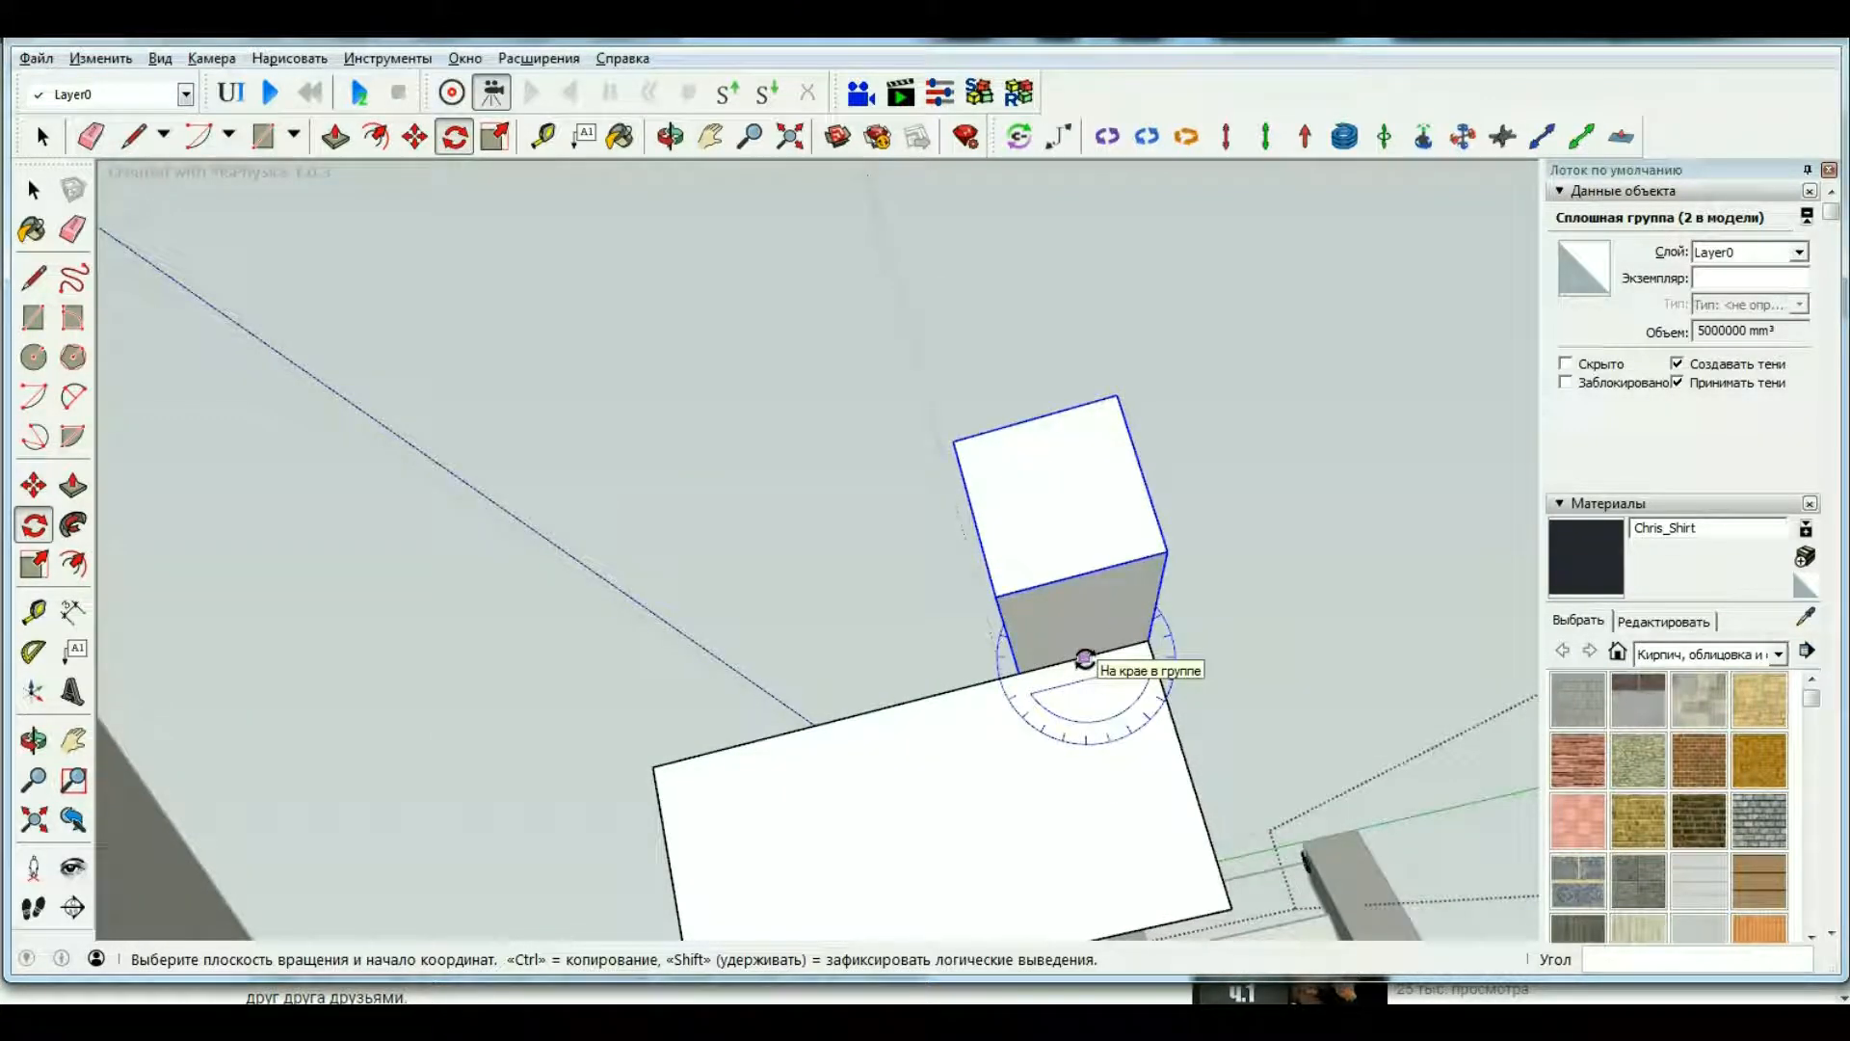
pyautogui.press('m')
pyautogui.click(1086, 659)
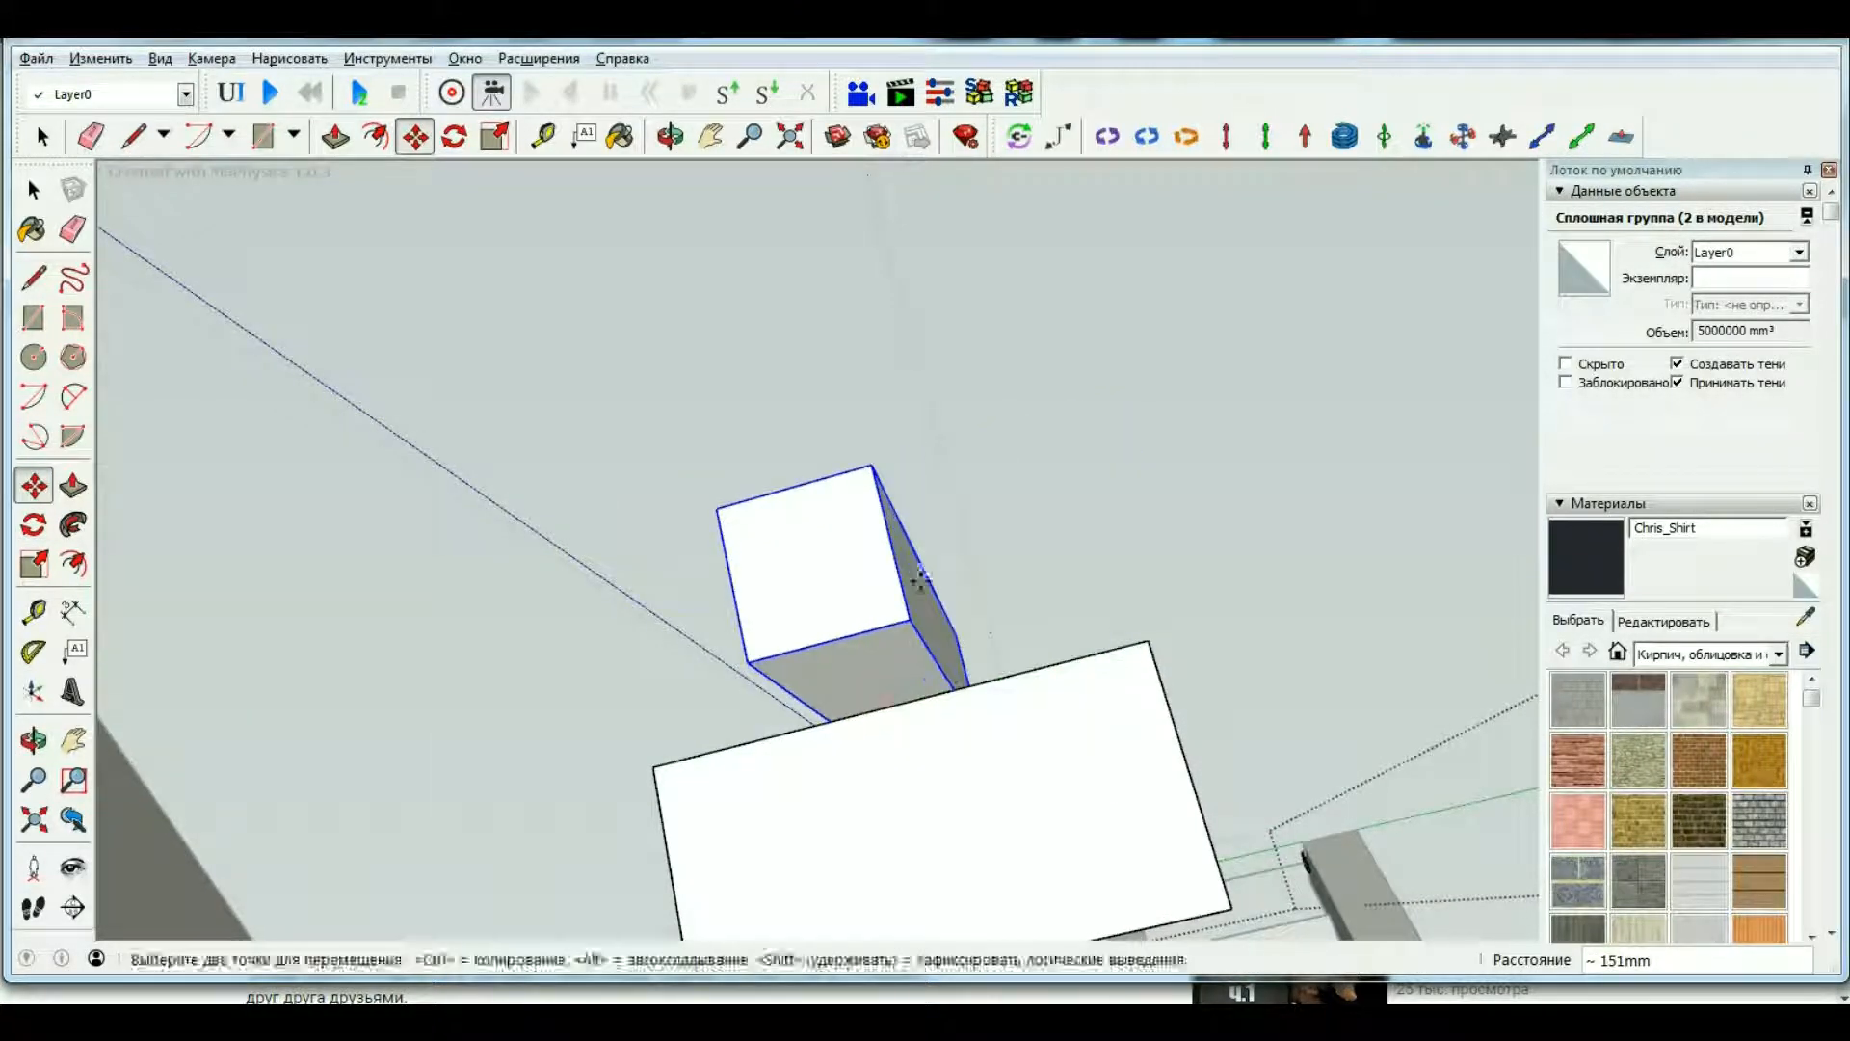
pyautogui.press('space')
pyautogui.click(848, 395)
# Run the physics simulation of the model briefly and stop it.
pyautogui.click(678, 136)
pyautogui.moveTo(771, 482); pyautogui.dragTo(641, 683)
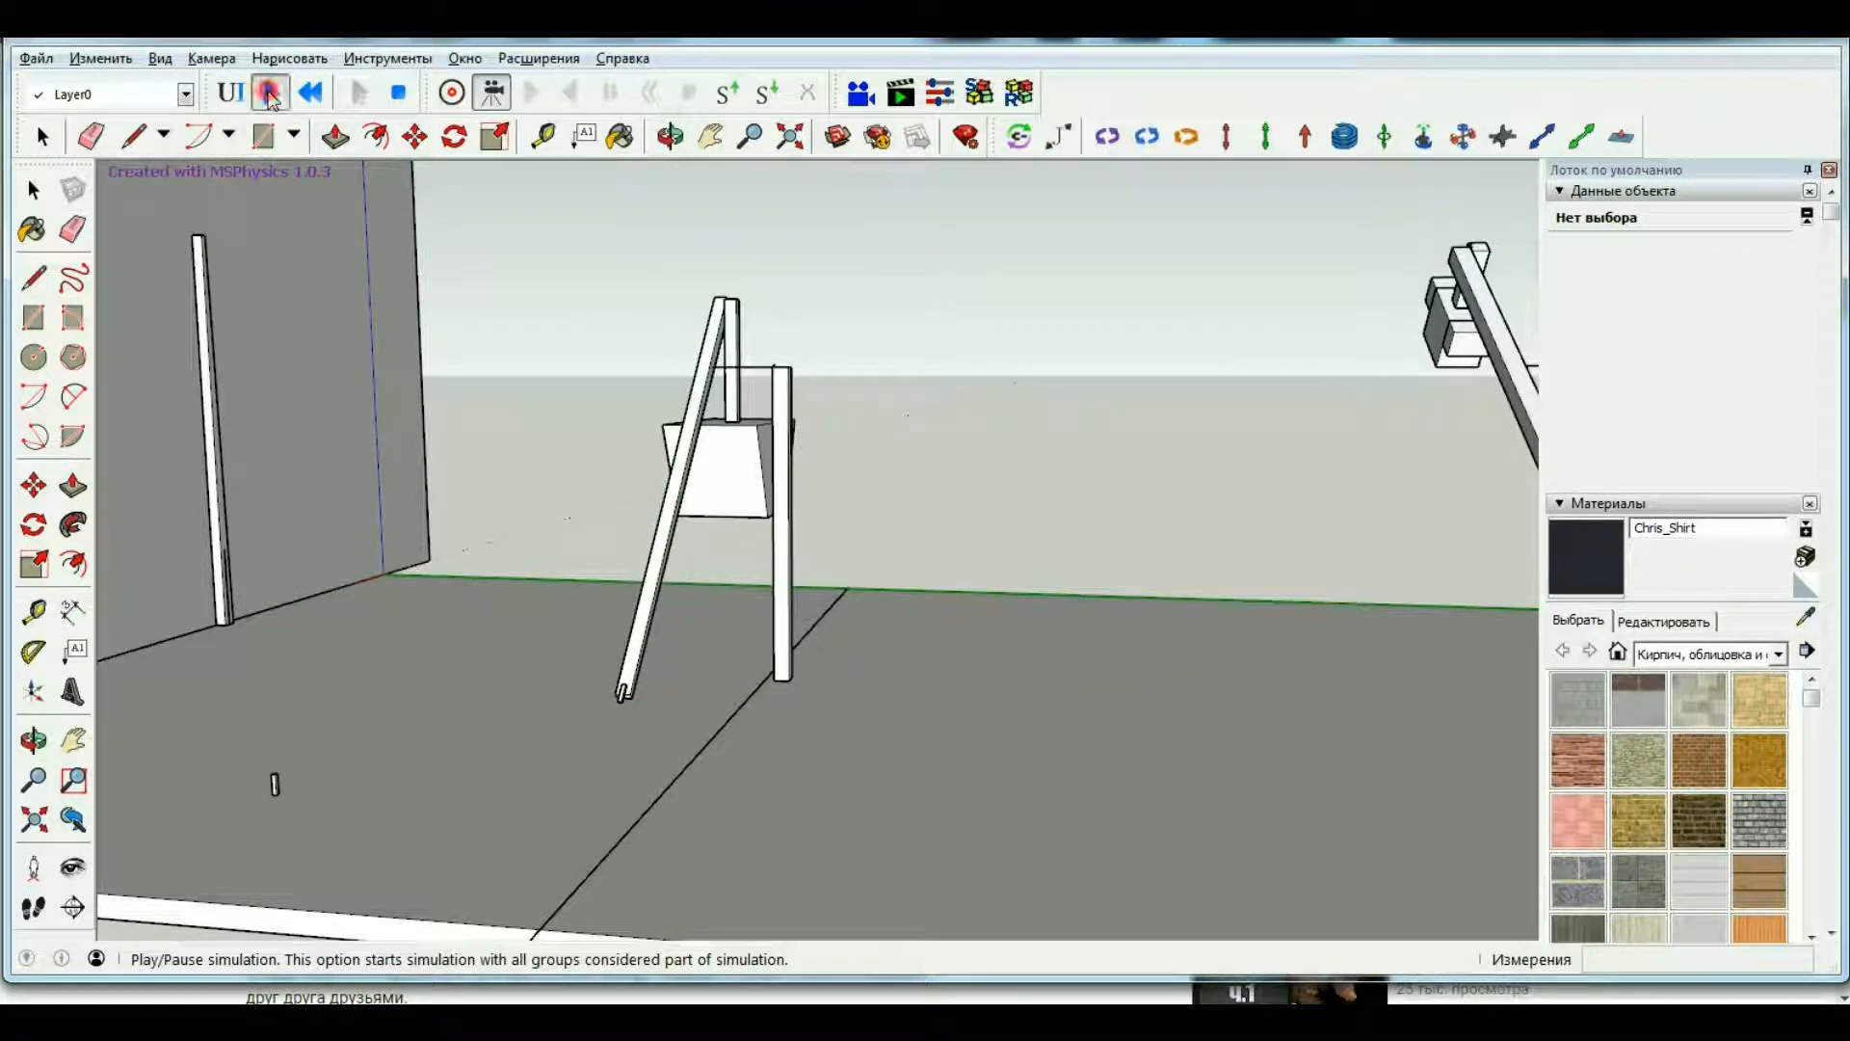
pyautogui.click(398, 92)
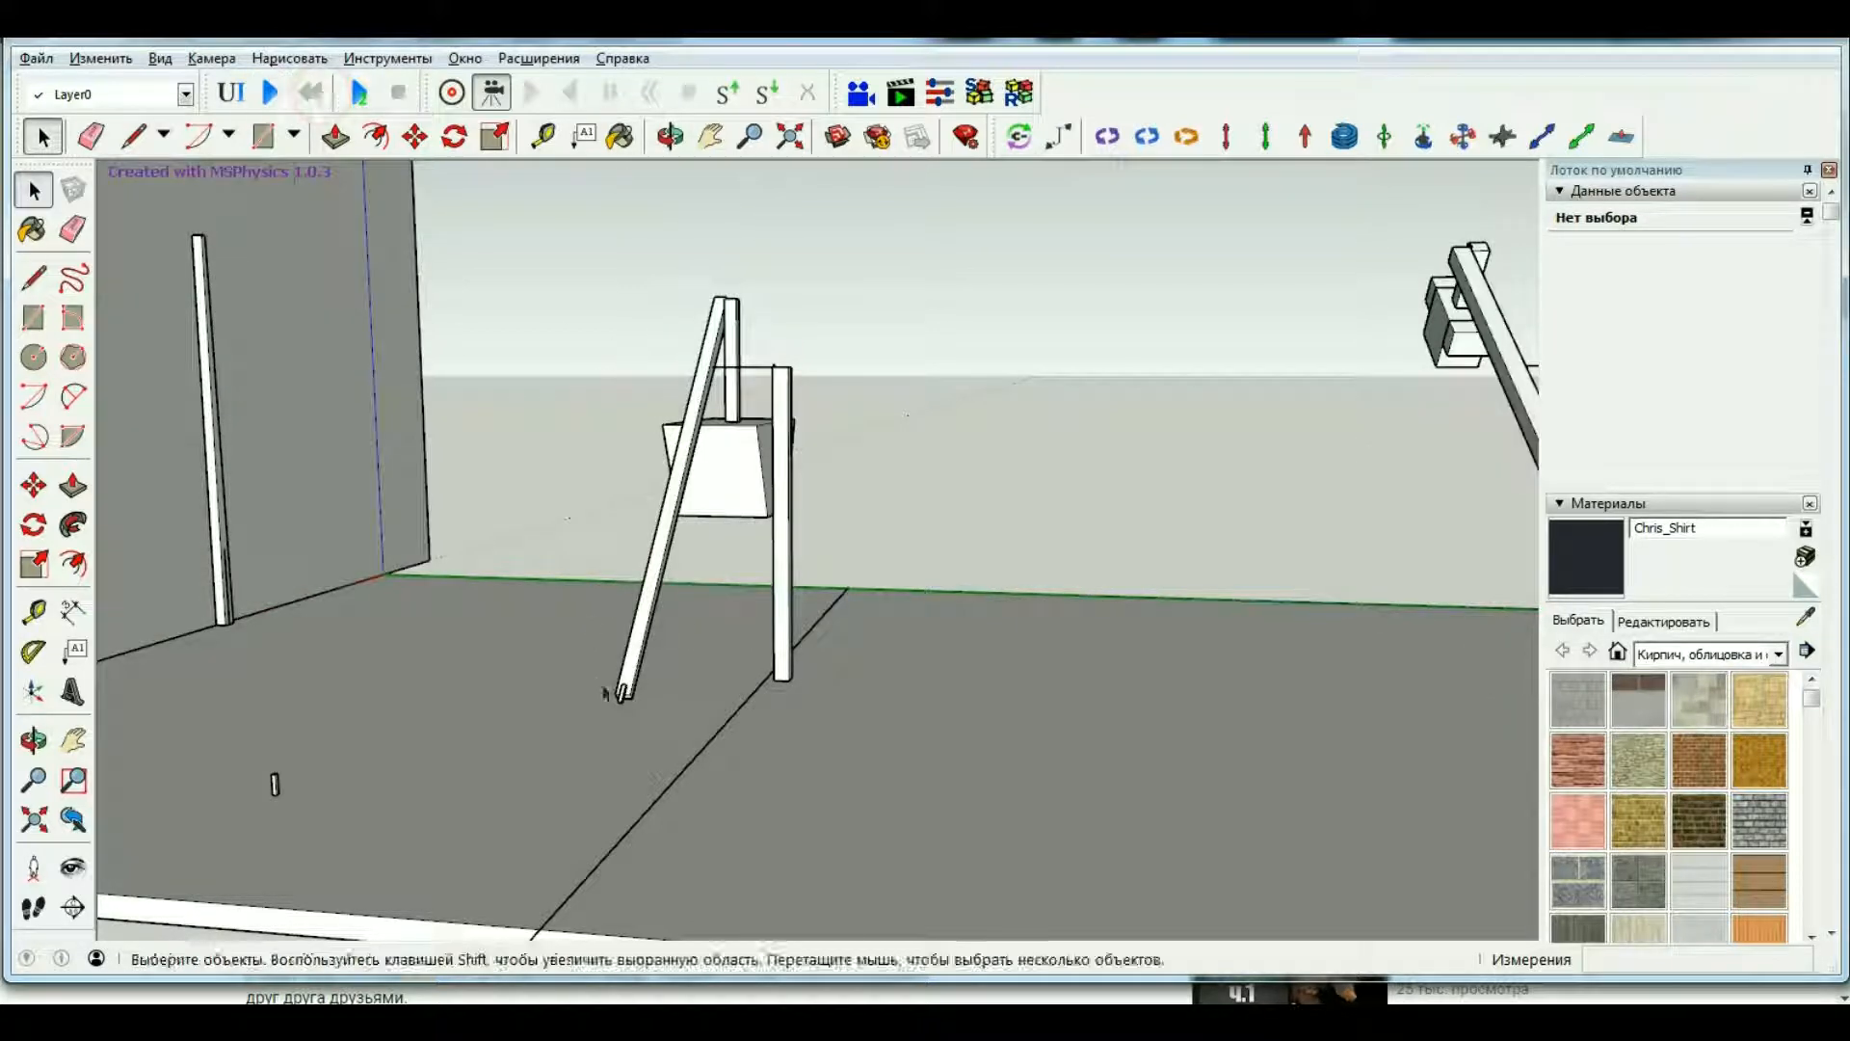
pyautogui.scroll(3, 605, 692)
pyautogui.click(605, 686)
pyautogui.scroll(1, 607, 675)
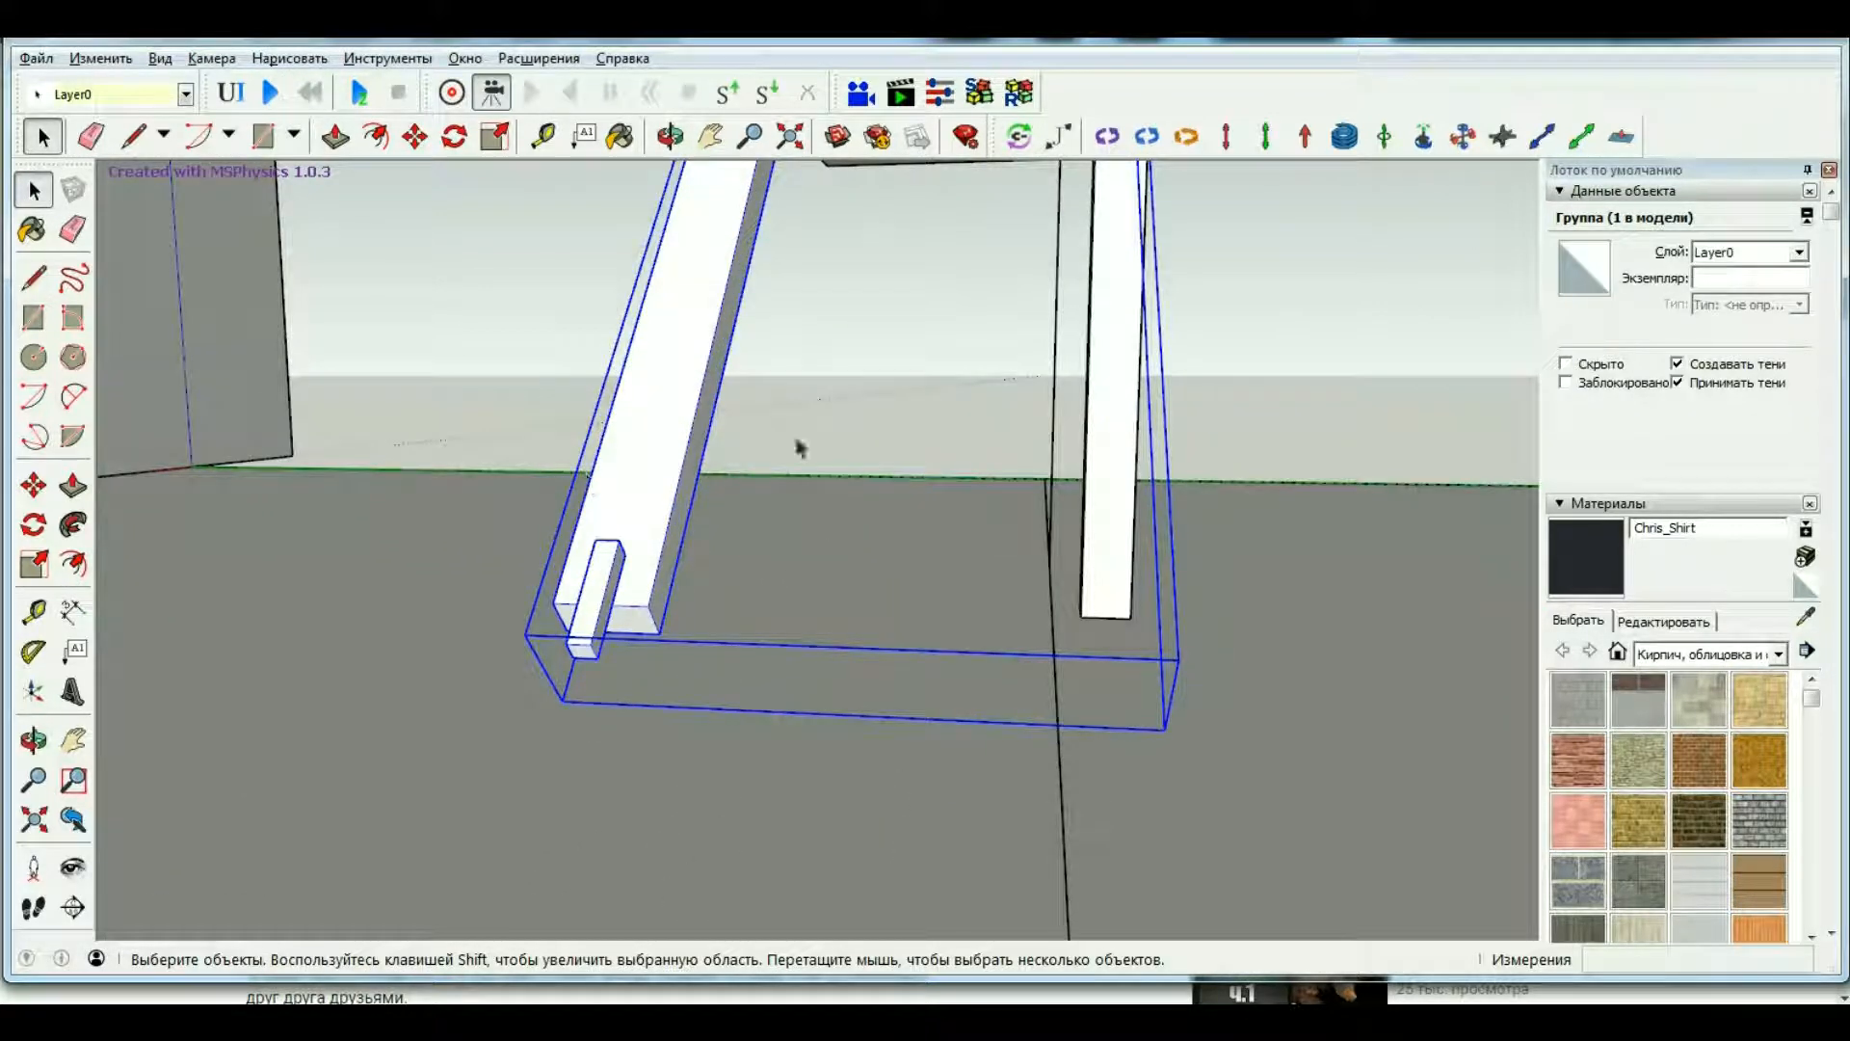
pyautogui.scroll(-5, 674, 744)
pyautogui.scroll(4, 703, 632)
pyautogui.click(661, 679)
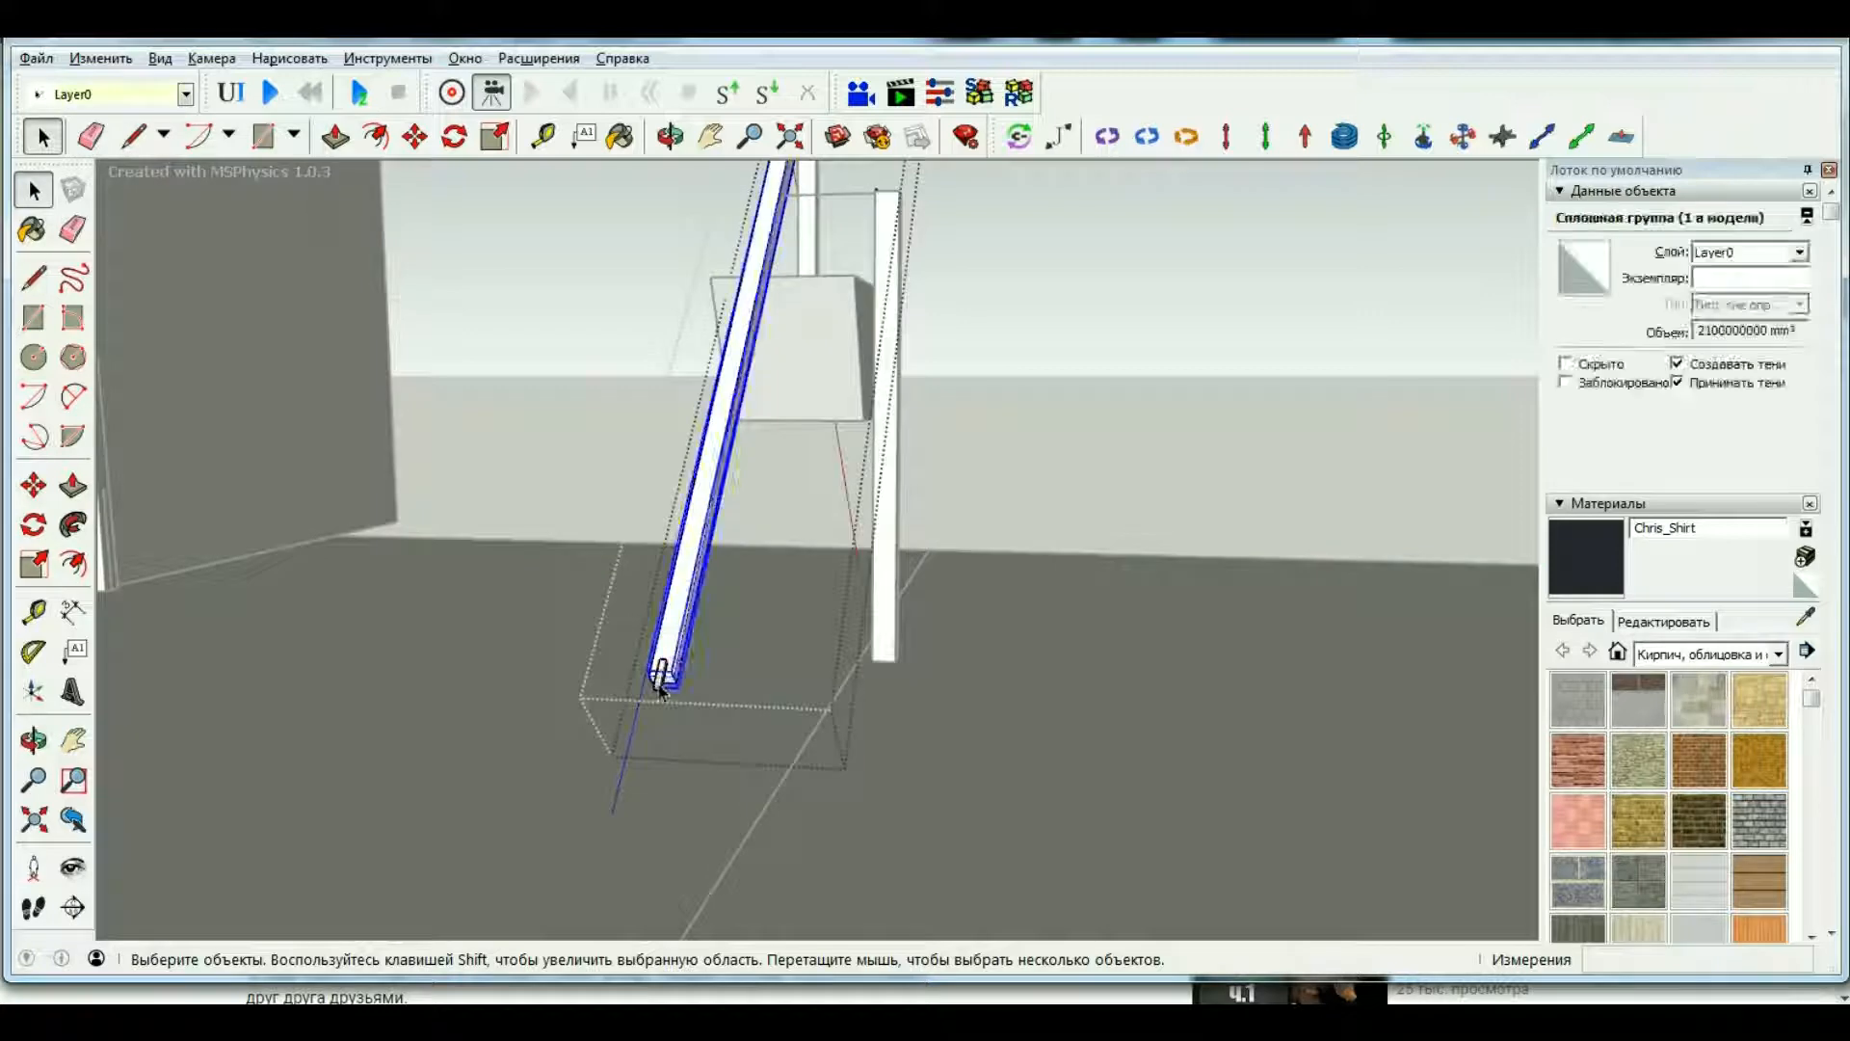
pyautogui.scroll(-5, 488, 648)
# Copy the loose upright bar on the floor about 973 mm to the side of the original.
pyautogui.click(487, 649)
pyautogui.scroll(5, 437, 685)
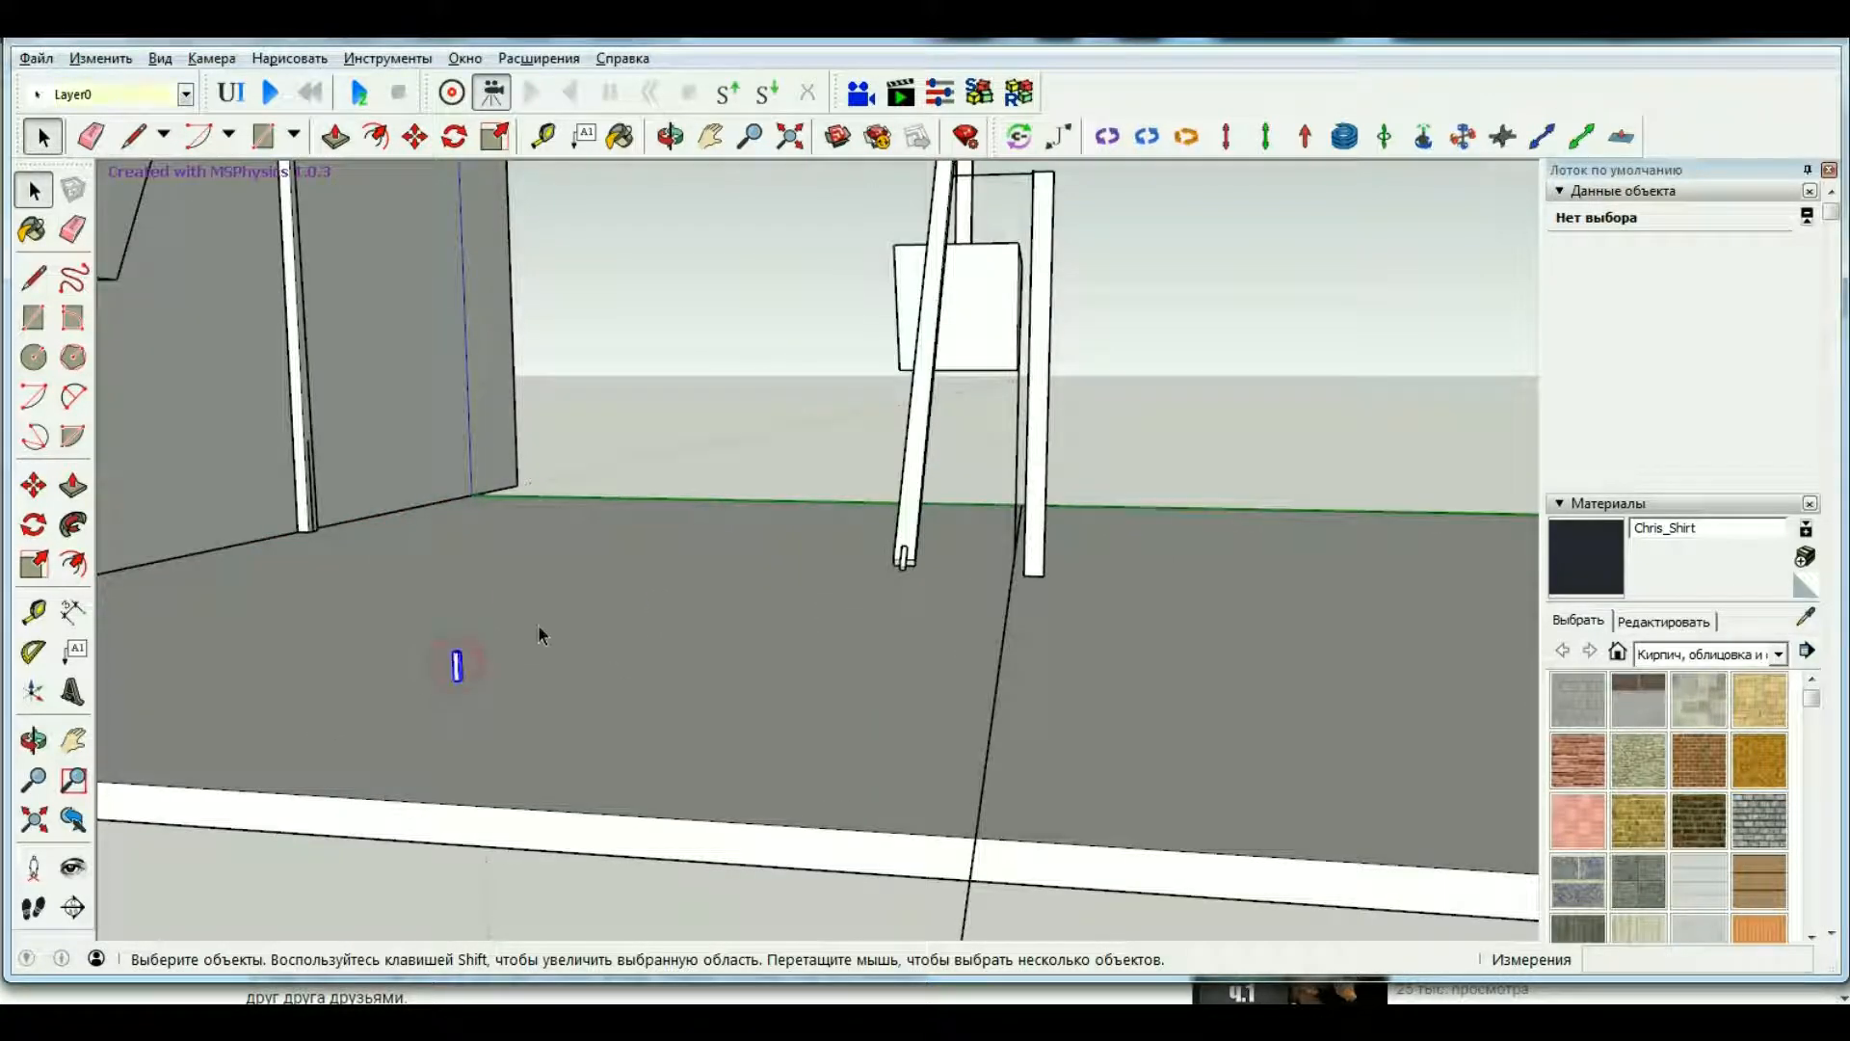
pyautogui.click(33, 487)
pyautogui.scroll(6, 496, 656)
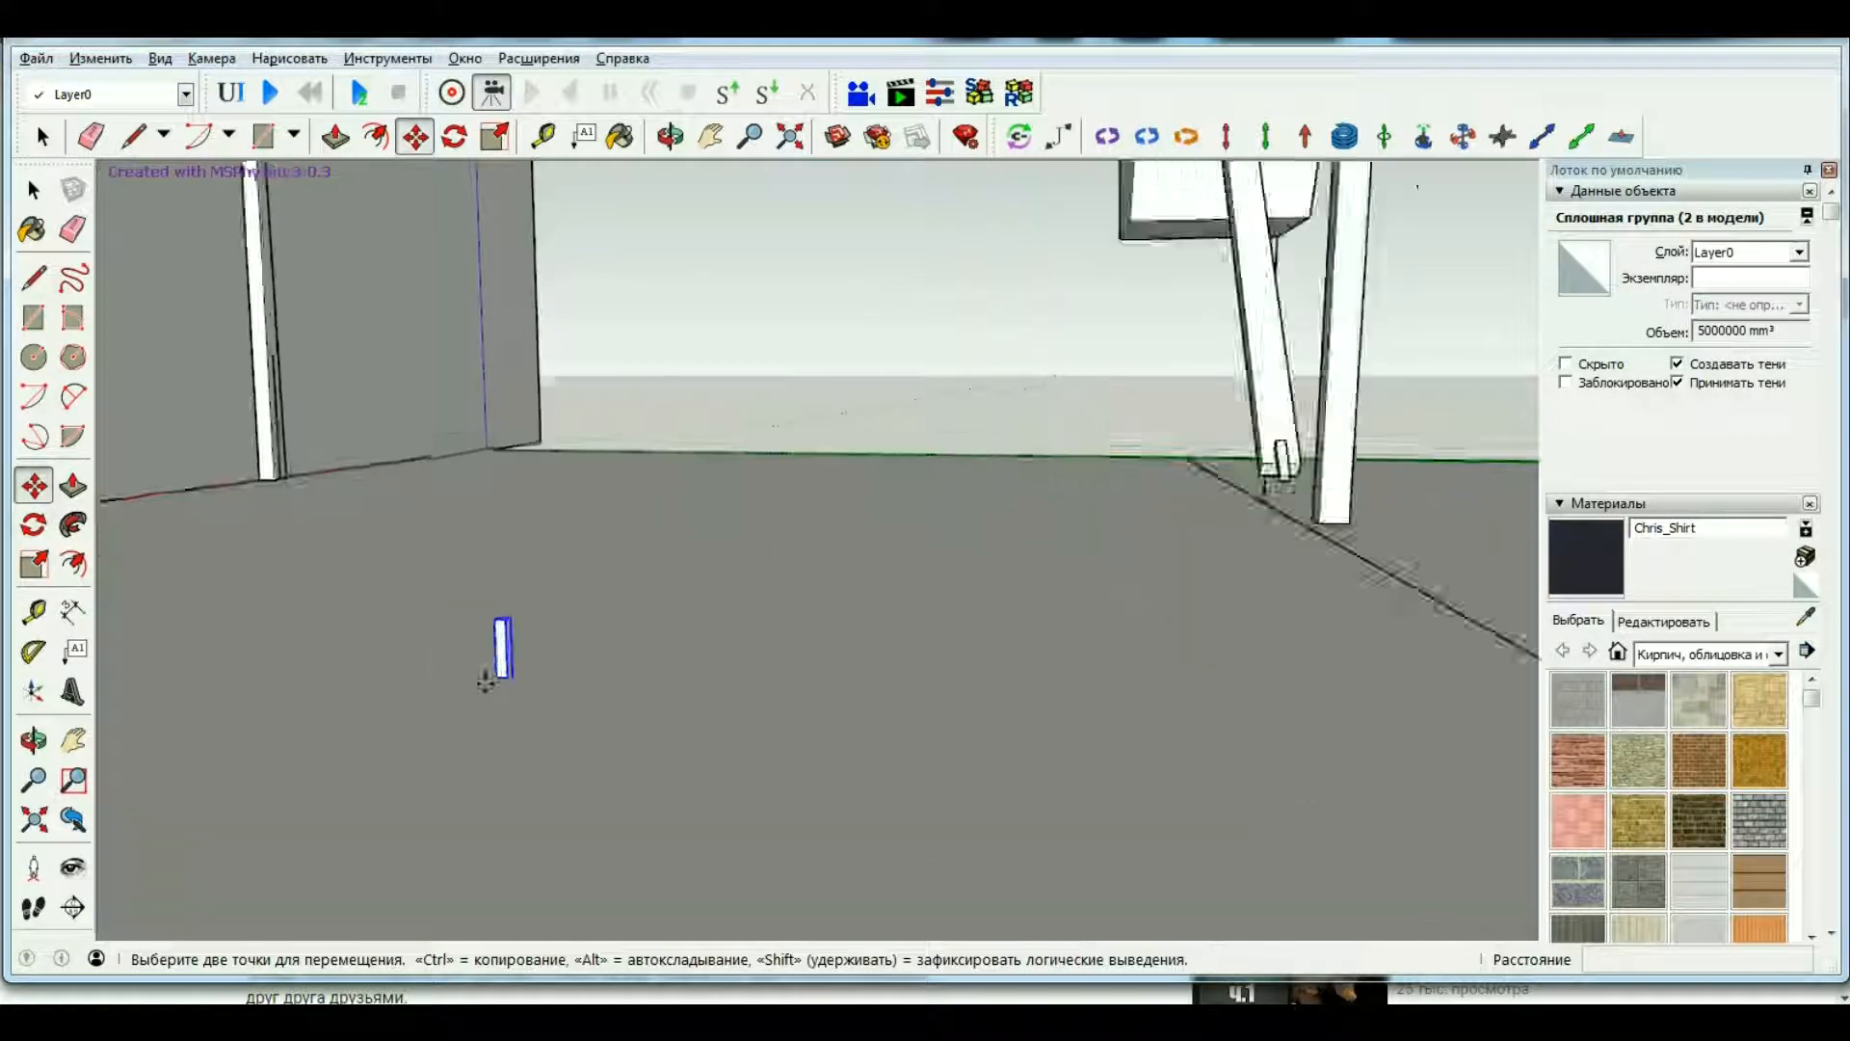
pyautogui.click(511, 675)
pyautogui.click(767, 771)
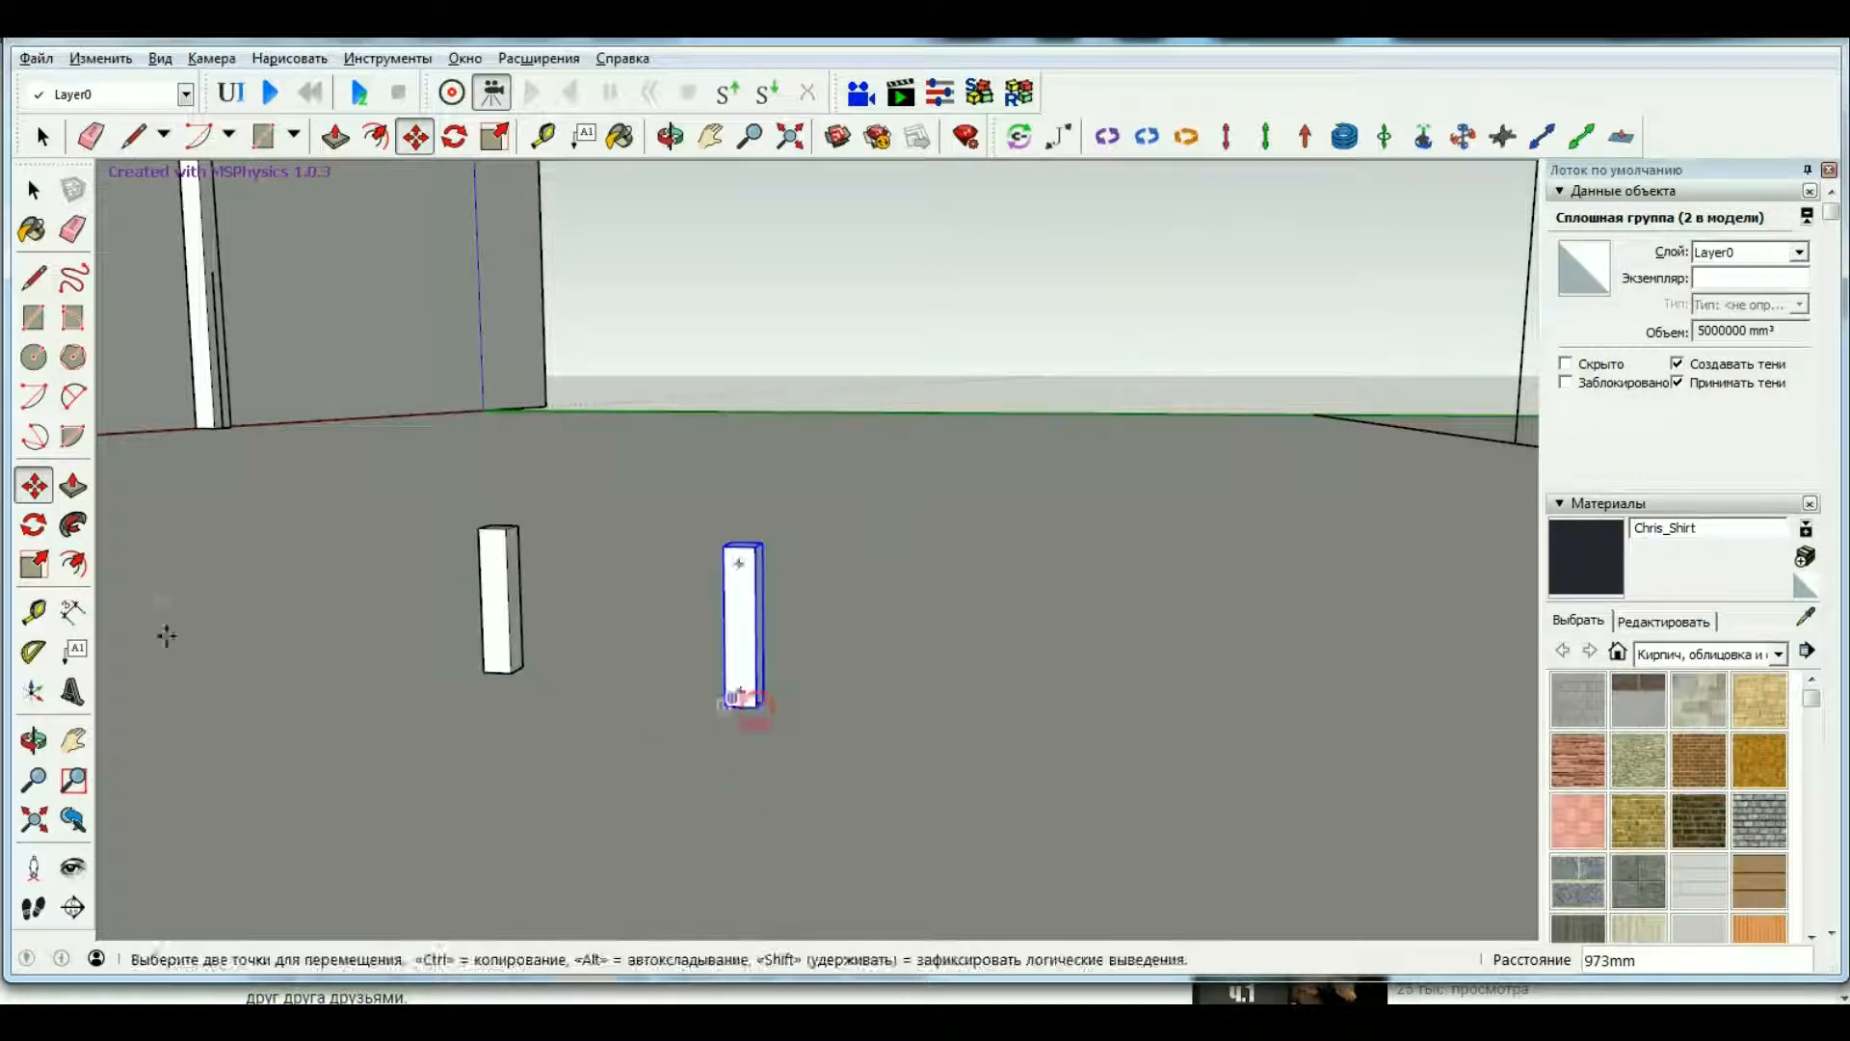
# Rotate the copied bar about its lower corner until it lies flat along the red axis, and save the model.
pyautogui.scroll(-2, 165, 631)
pyautogui.click(678, 137)
pyautogui.moveTo(675, 520); pyautogui.dragTo(489, 635)
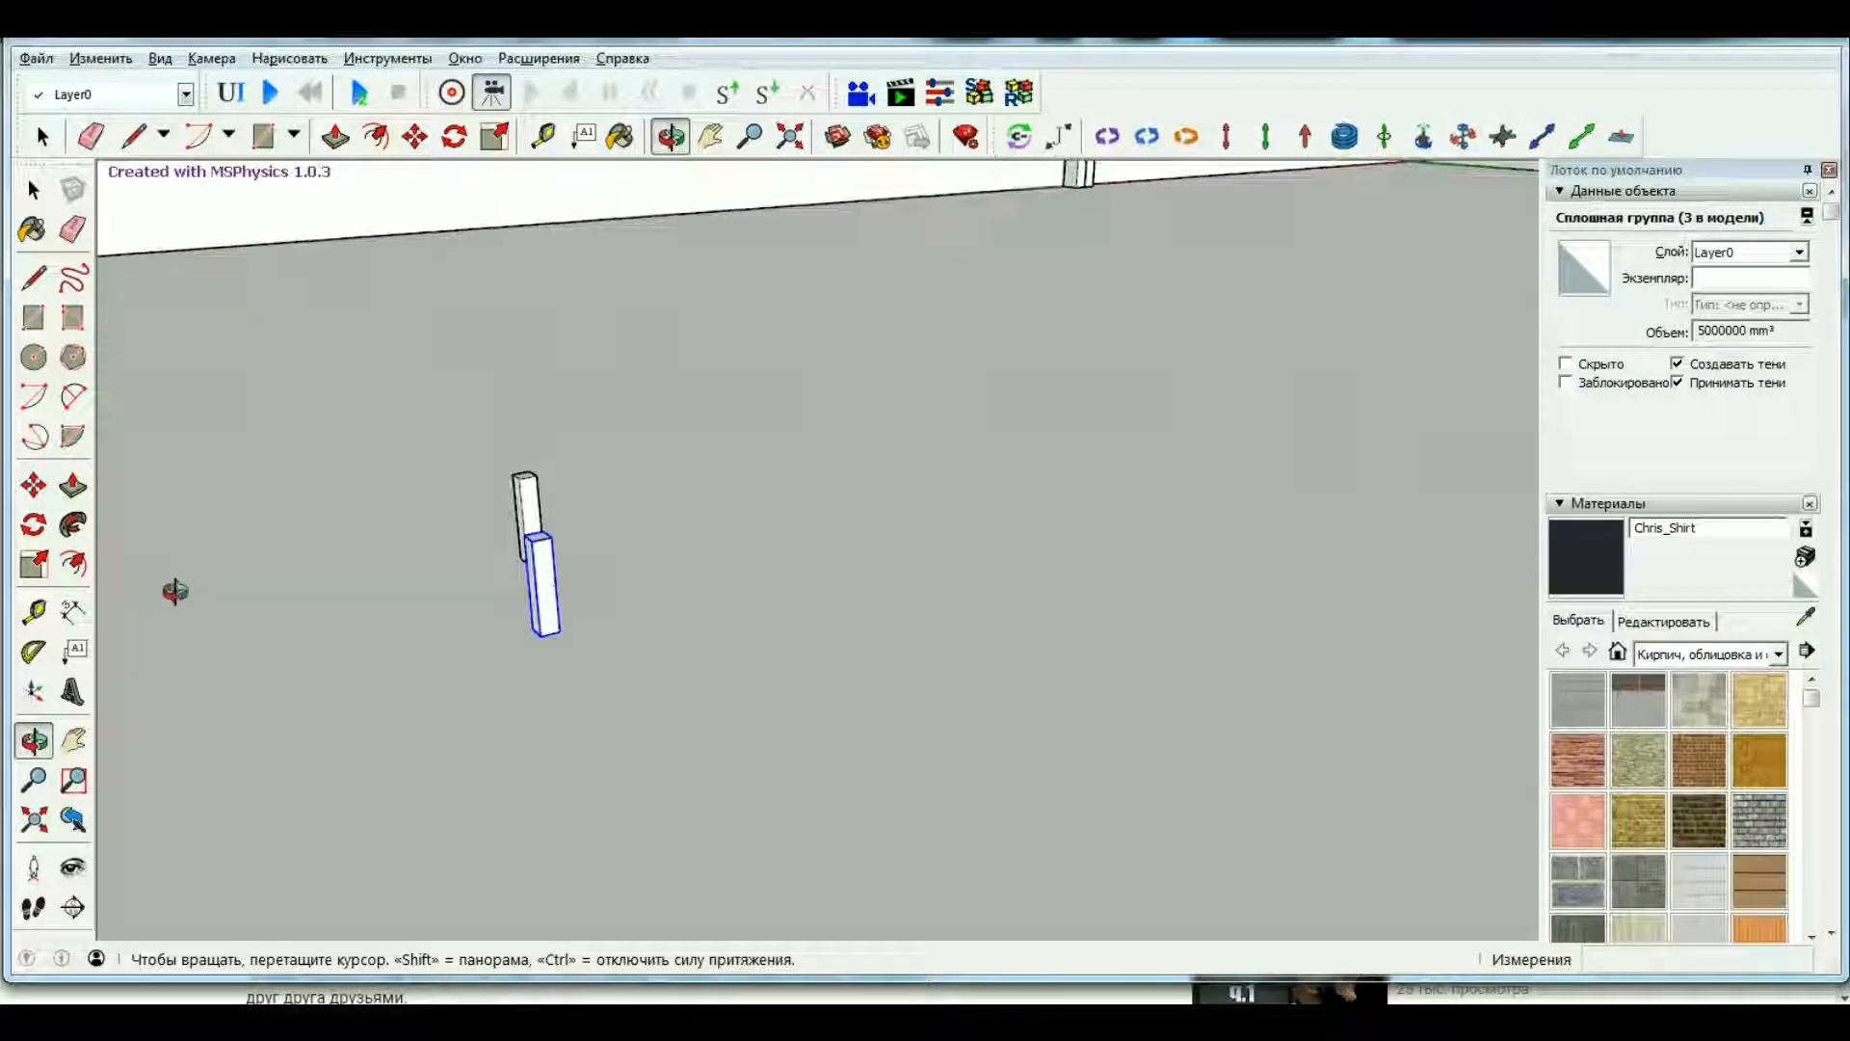
pyautogui.click(455, 137)
pyautogui.moveTo(571, 573); pyautogui.dragTo(561, 624, button='middle')
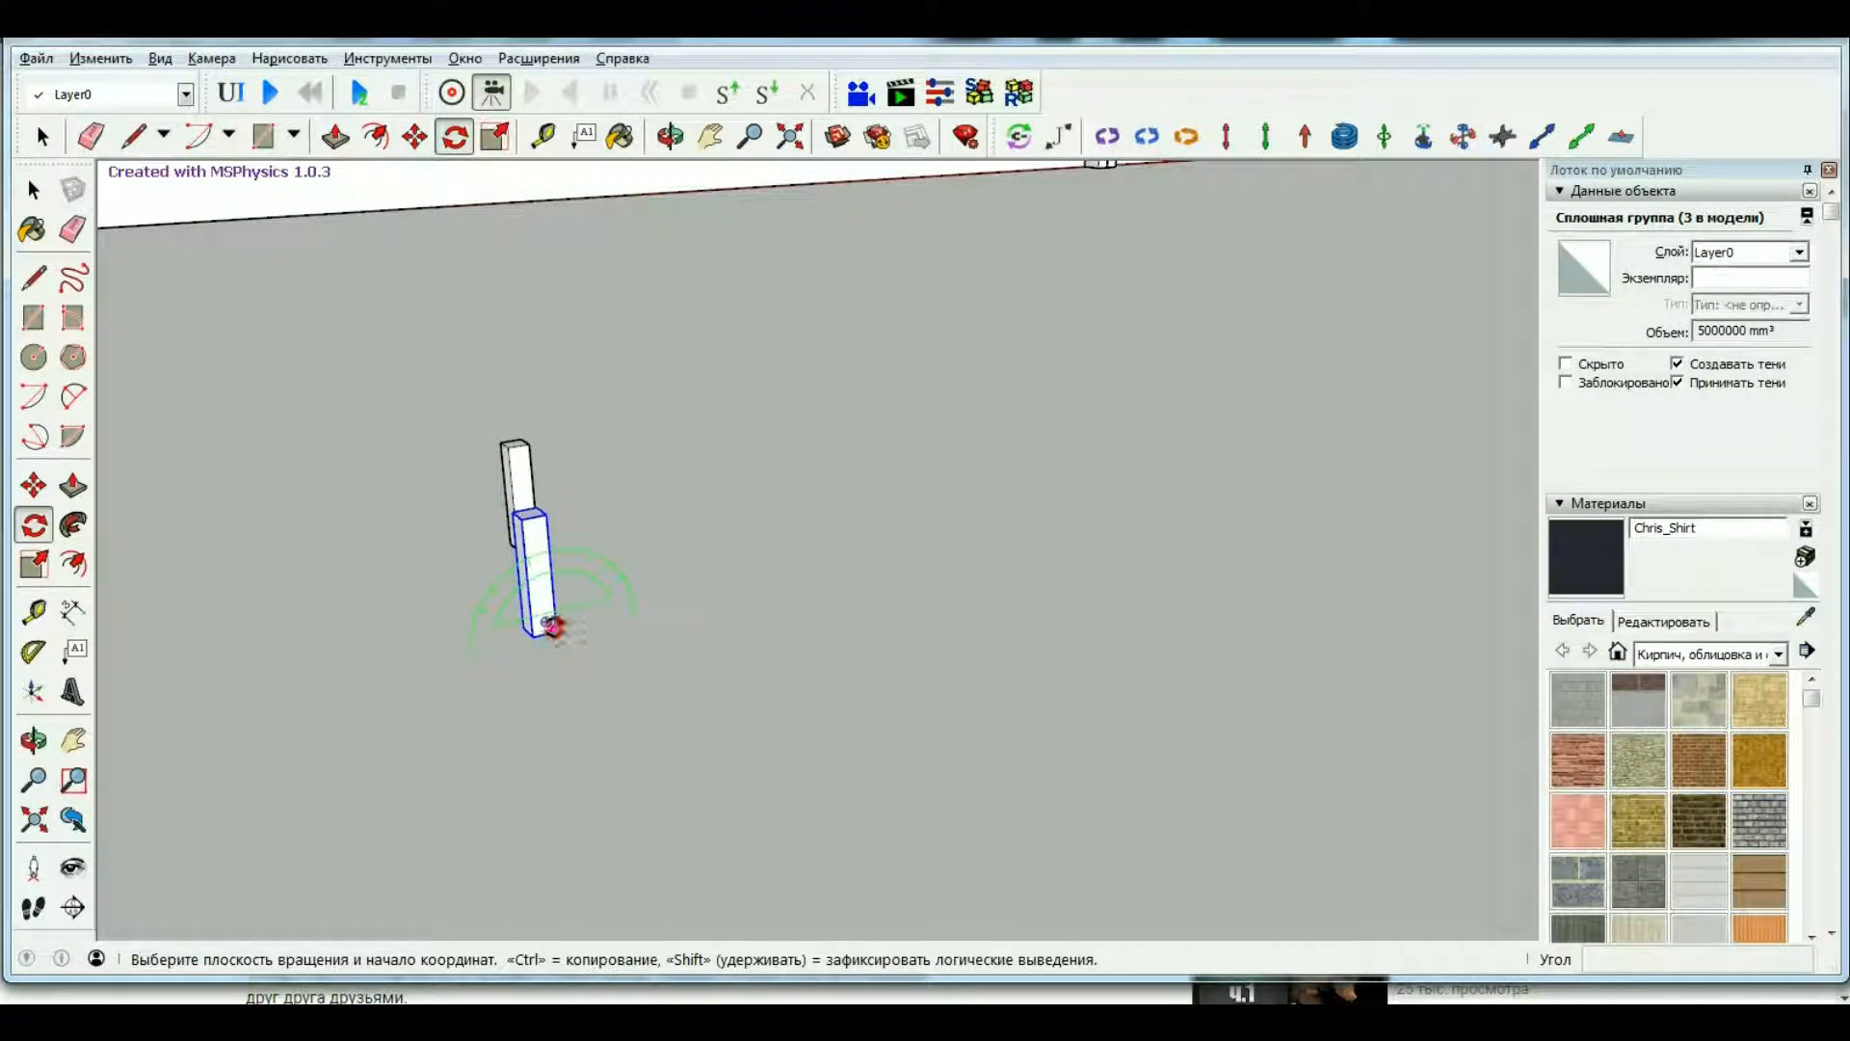
pyautogui.click(551, 624)
pyautogui.click(552, 579)
pyautogui.click(716, 591)
pyautogui.press('space')
pyautogui.scroll(-3, 661, 686)
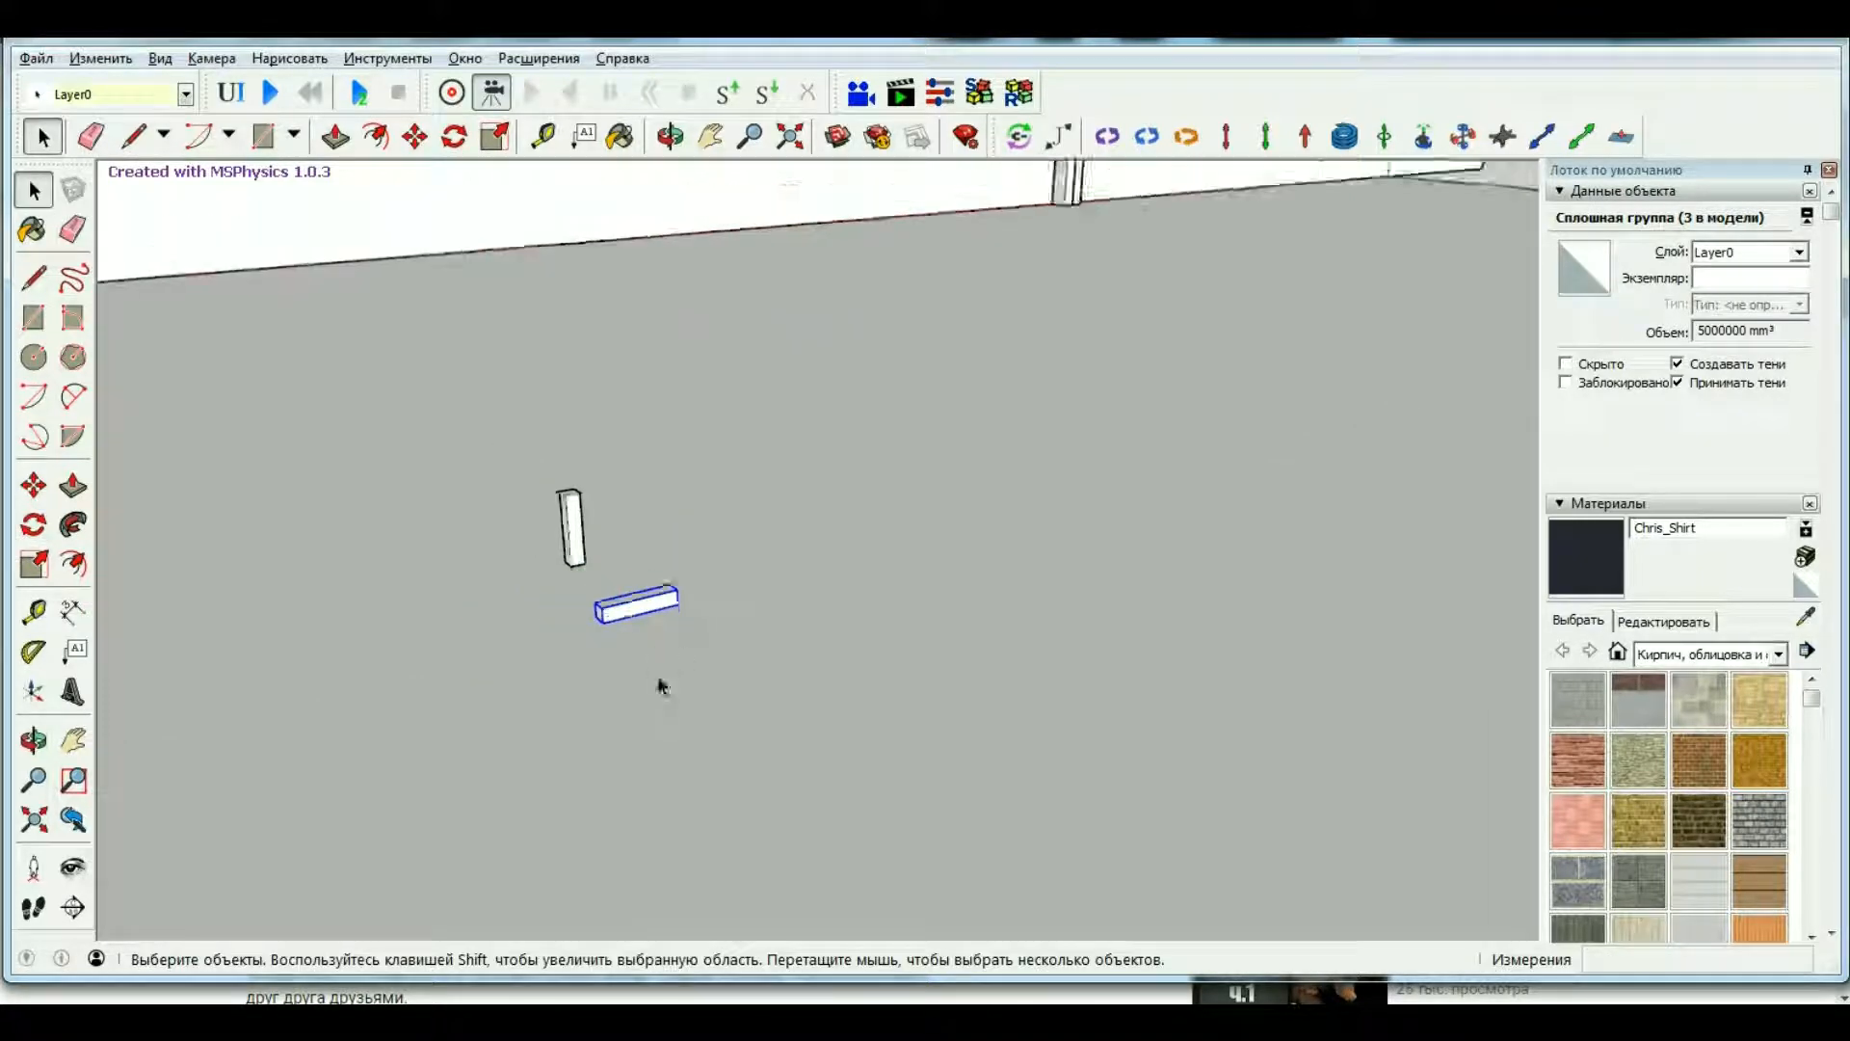
pyautogui.click(37, 58)
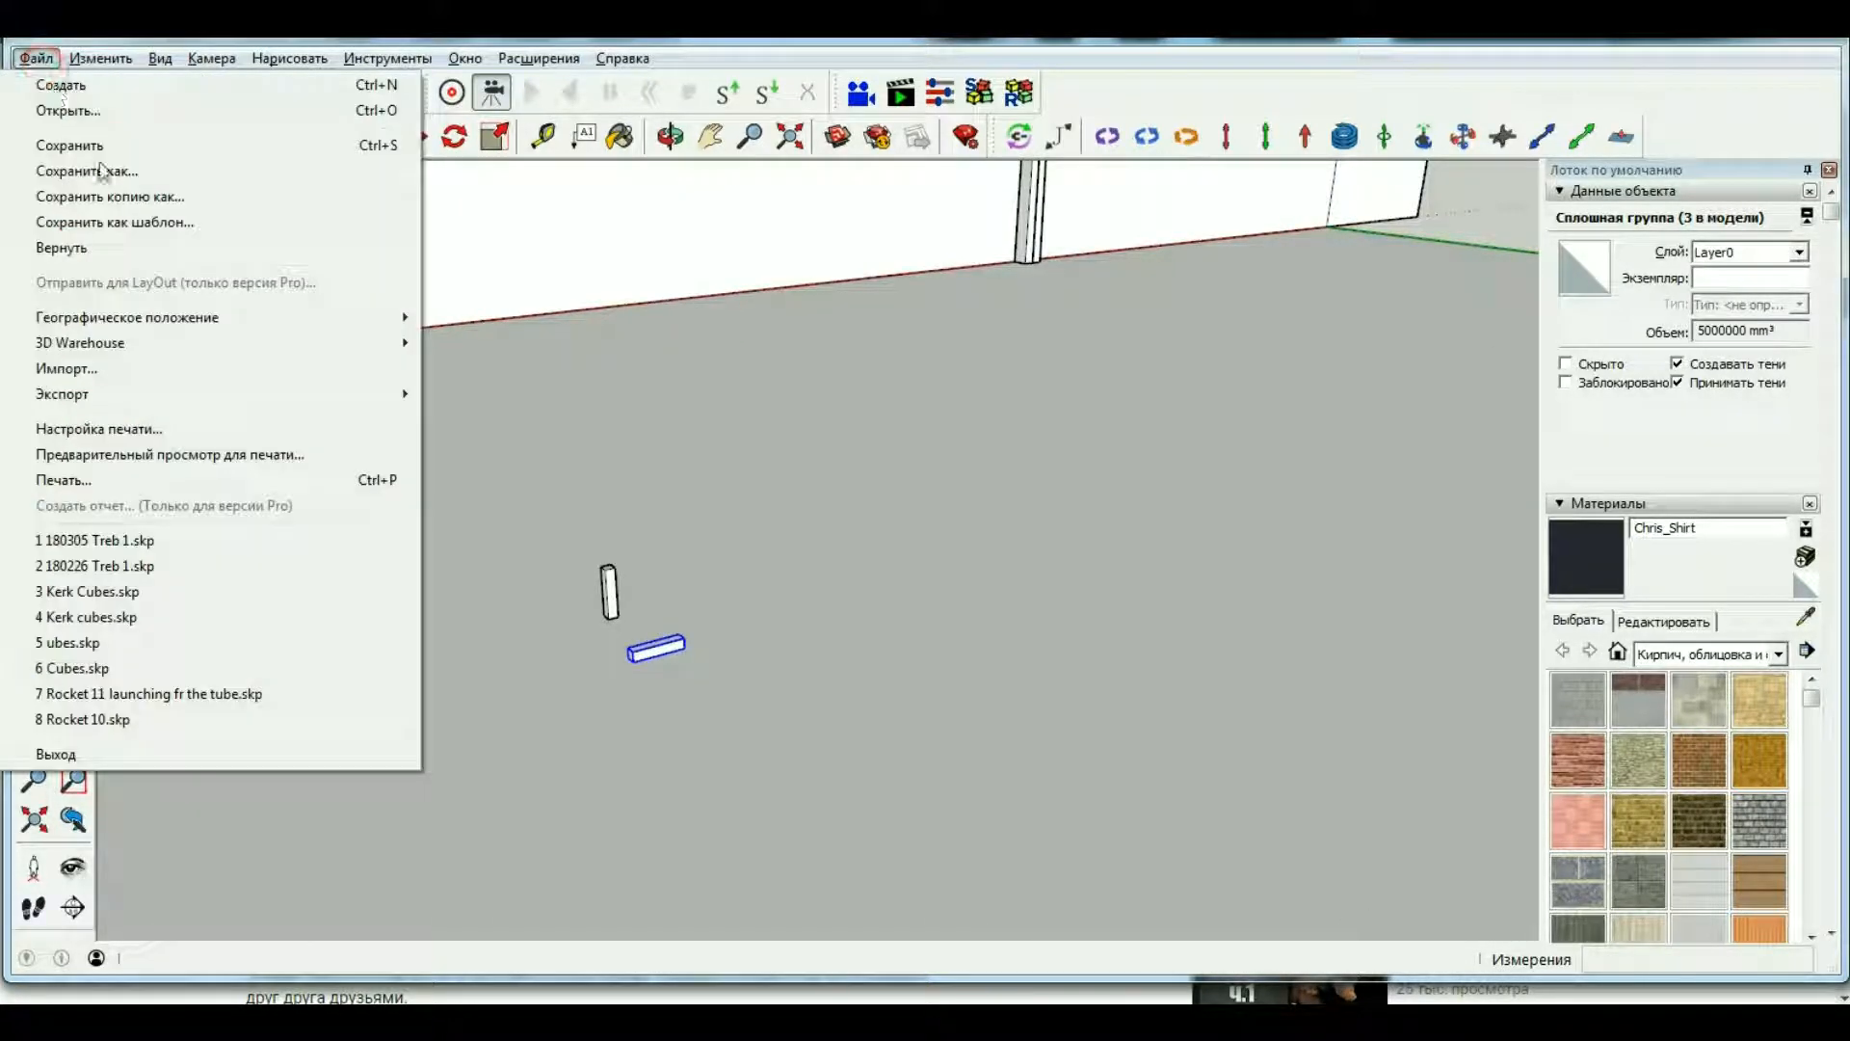
pyautogui.click(83, 145)
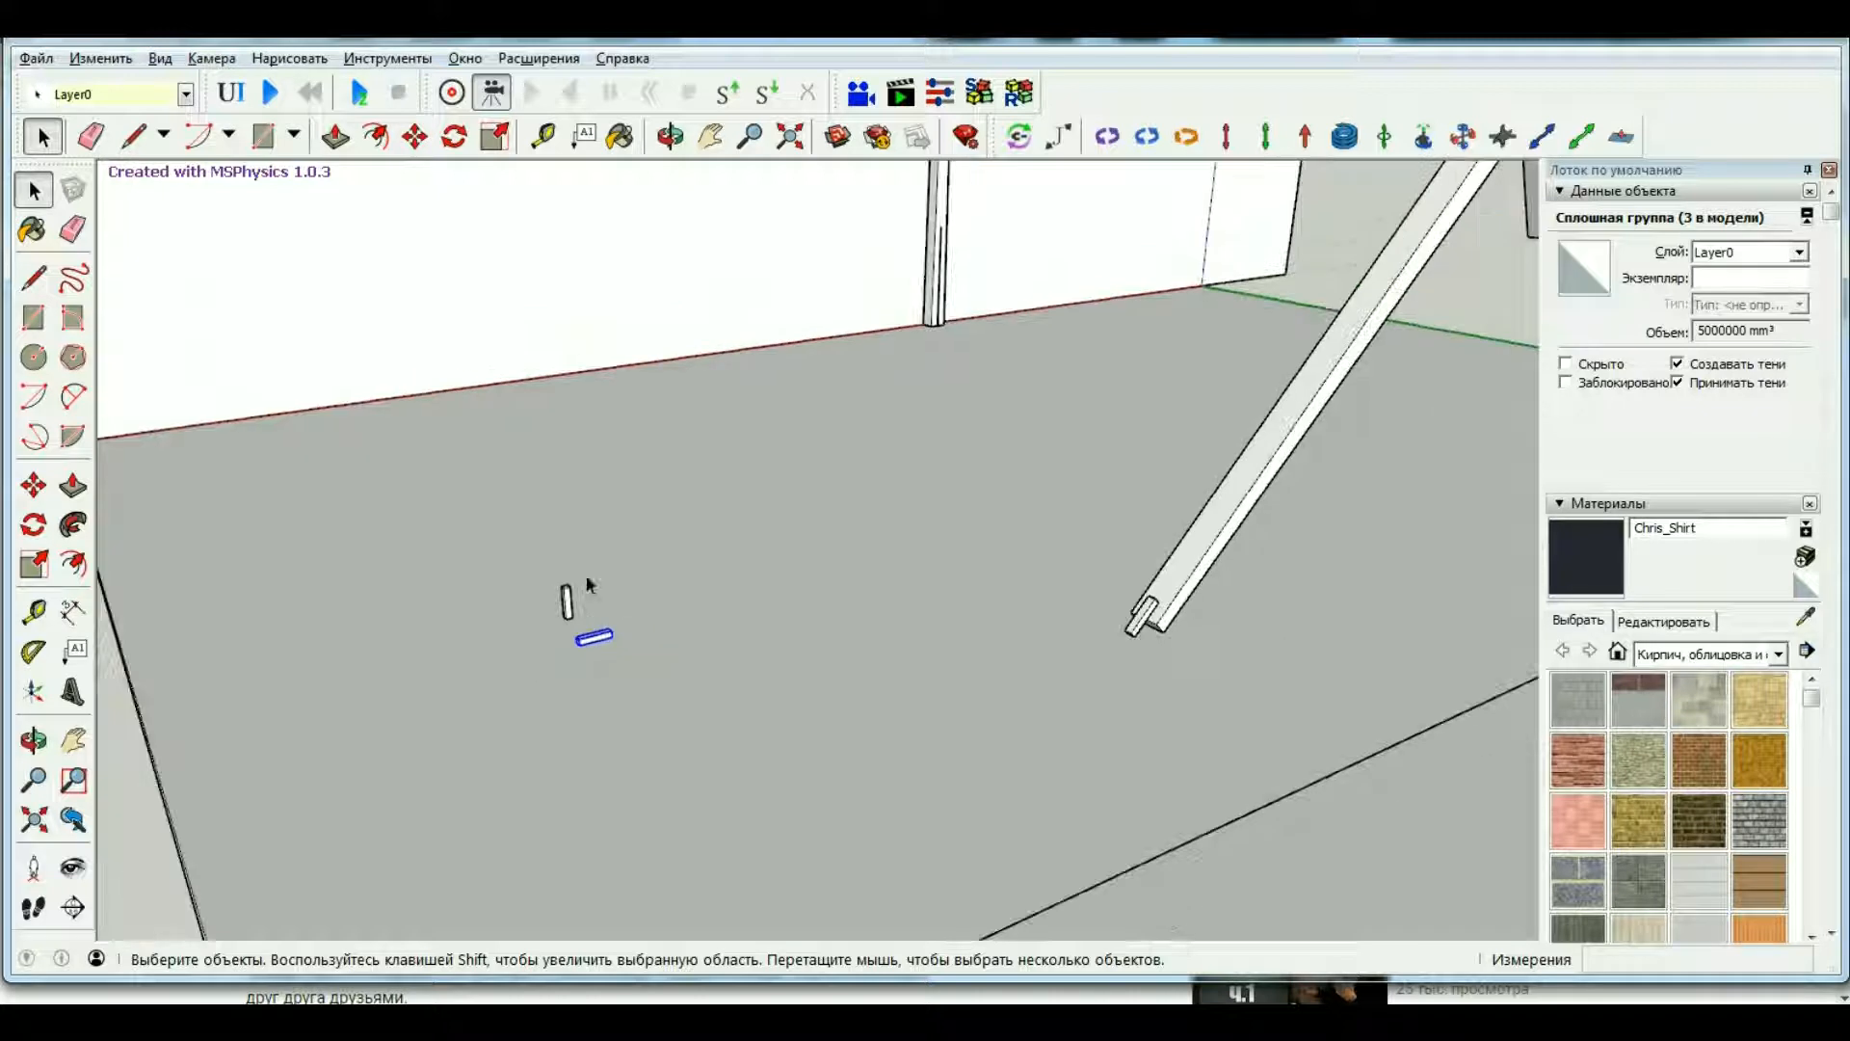
# Draw a 200 mm line along the red axis from the midpoint of the lying bar's upper end edge.
pyautogui.scroll(2, 578, 631)
pyautogui.click(34, 278)
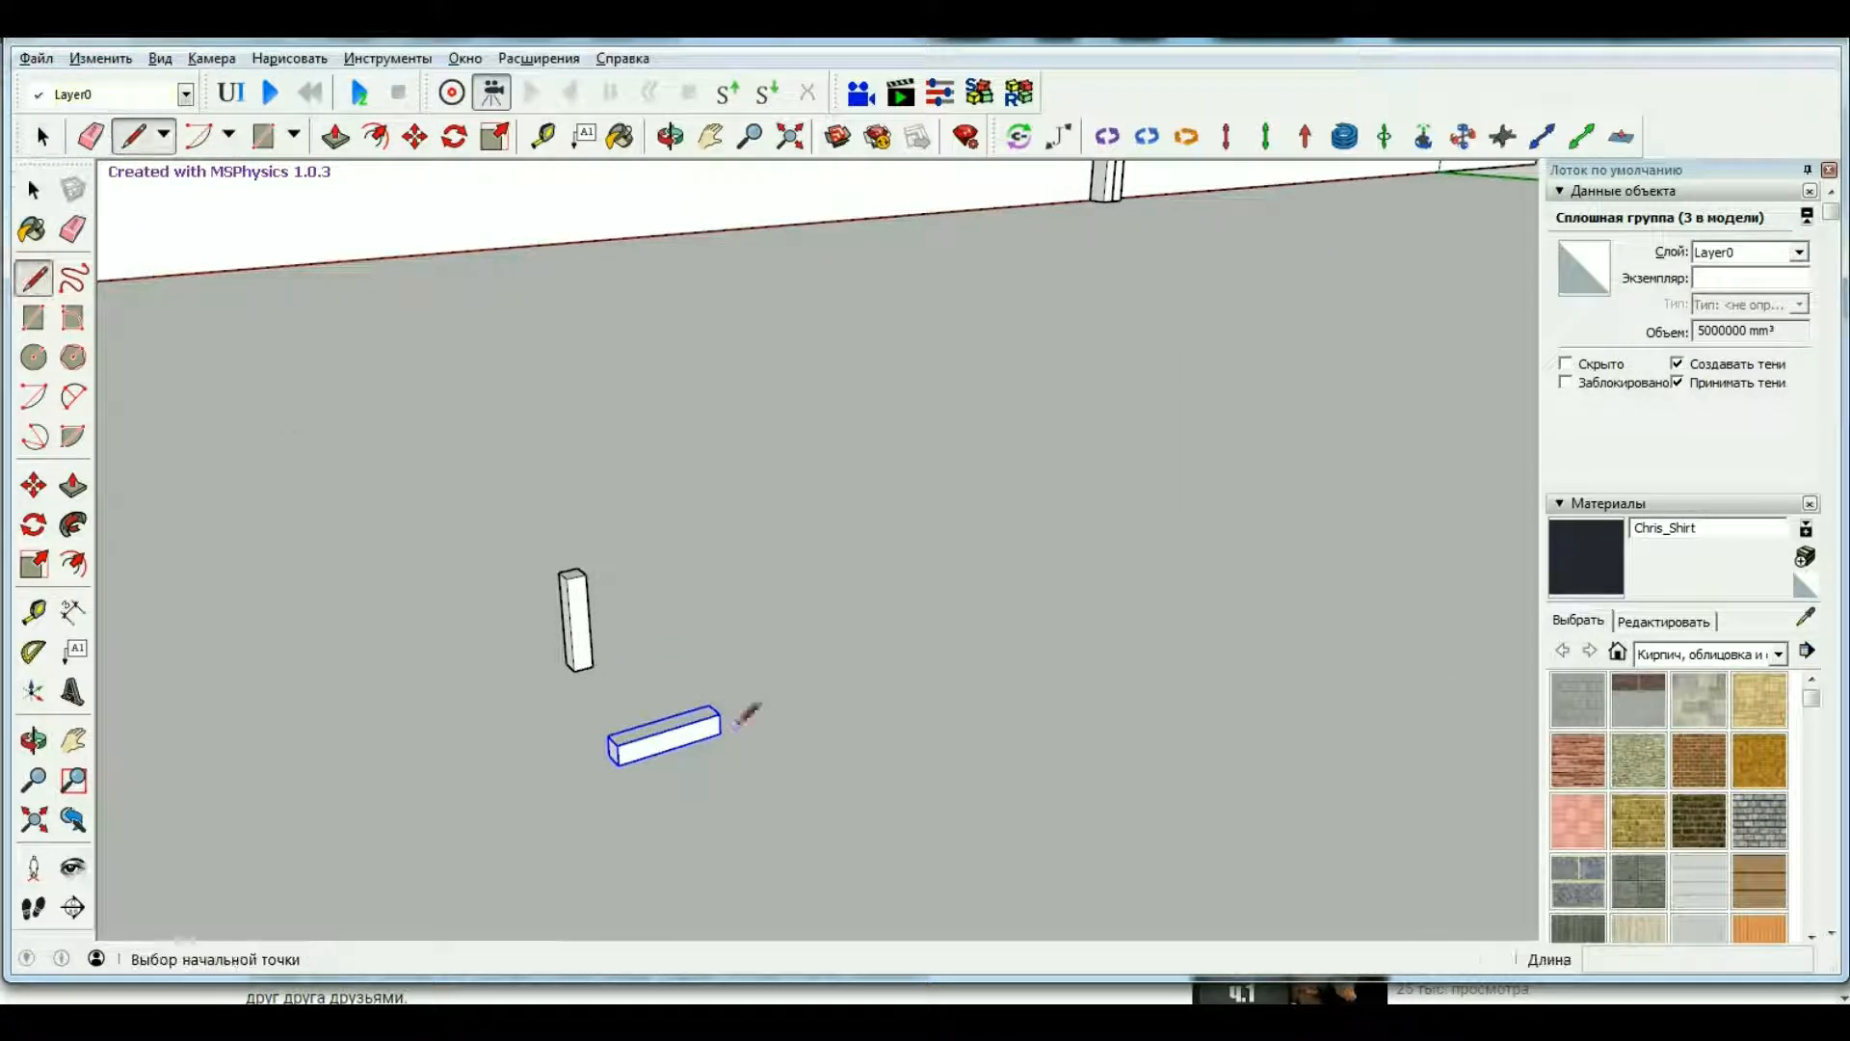
pyautogui.scroll(2, 638, 674)
pyautogui.scroll(2, 656, 688)
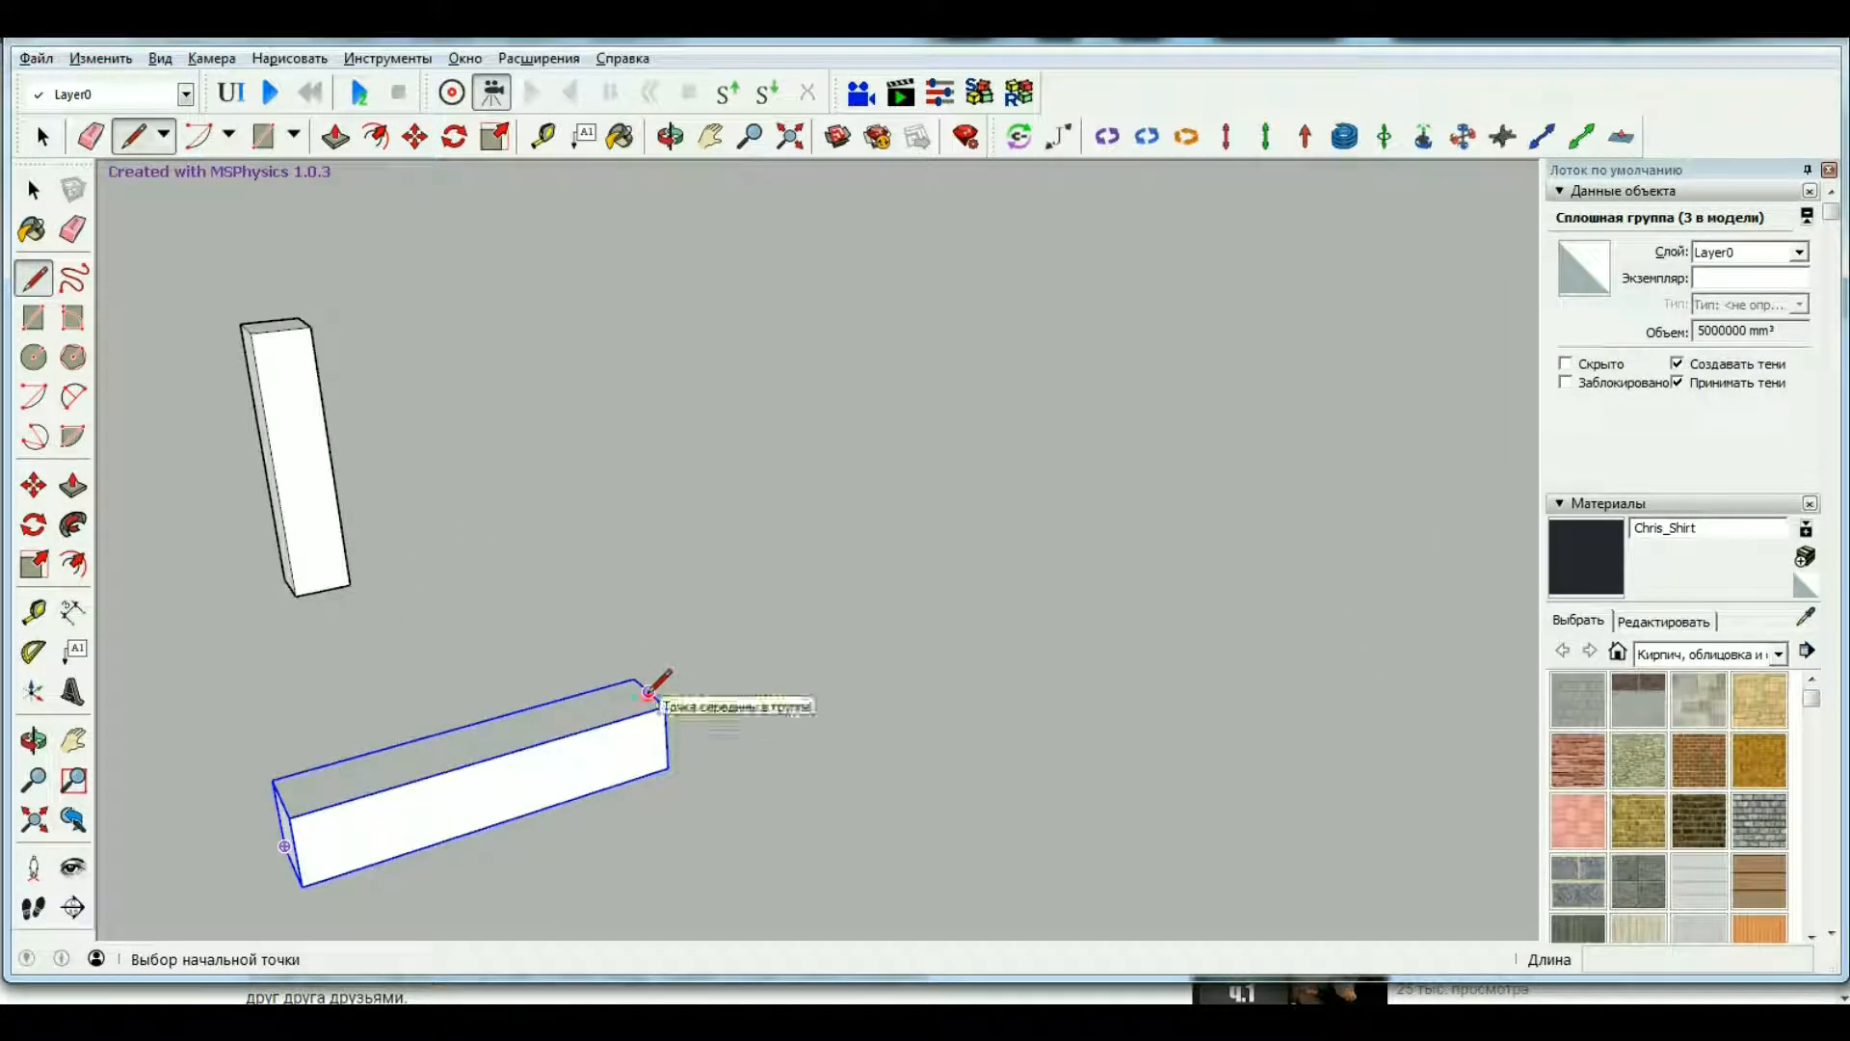
pyautogui.click(648, 691)
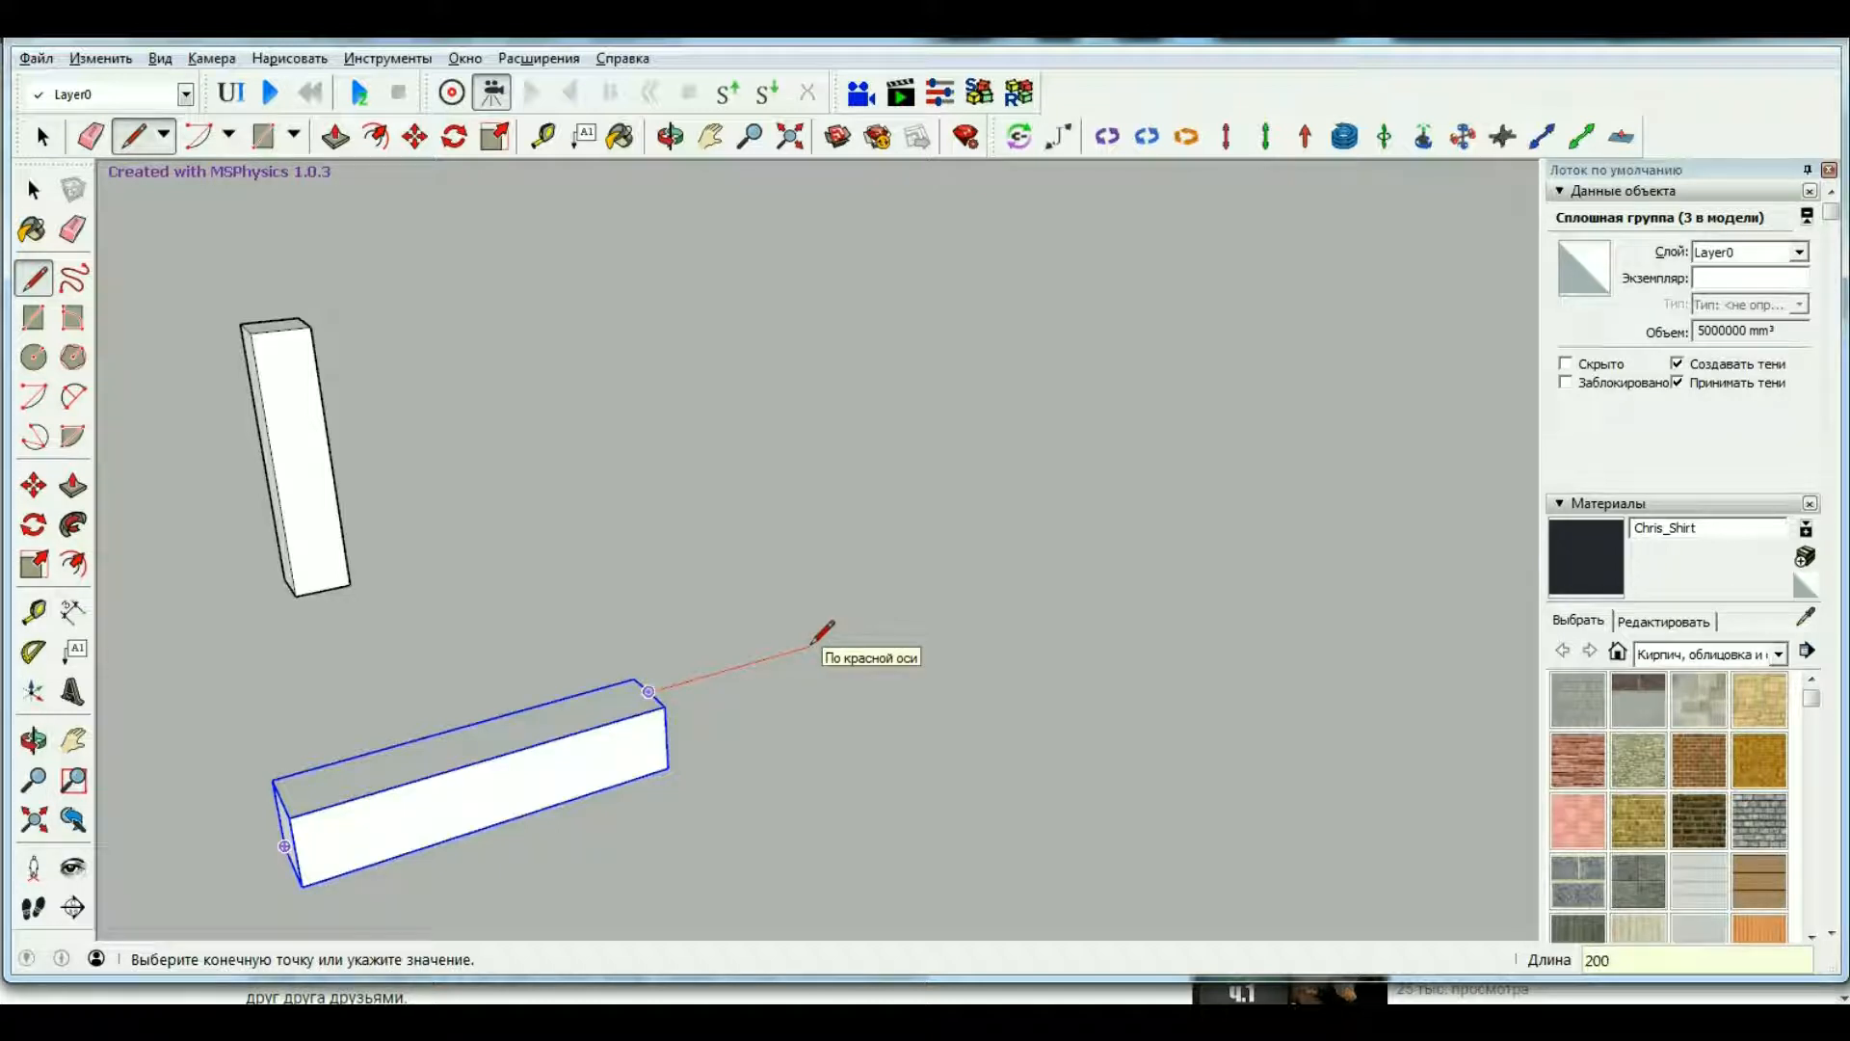
pyautogui.press('space')
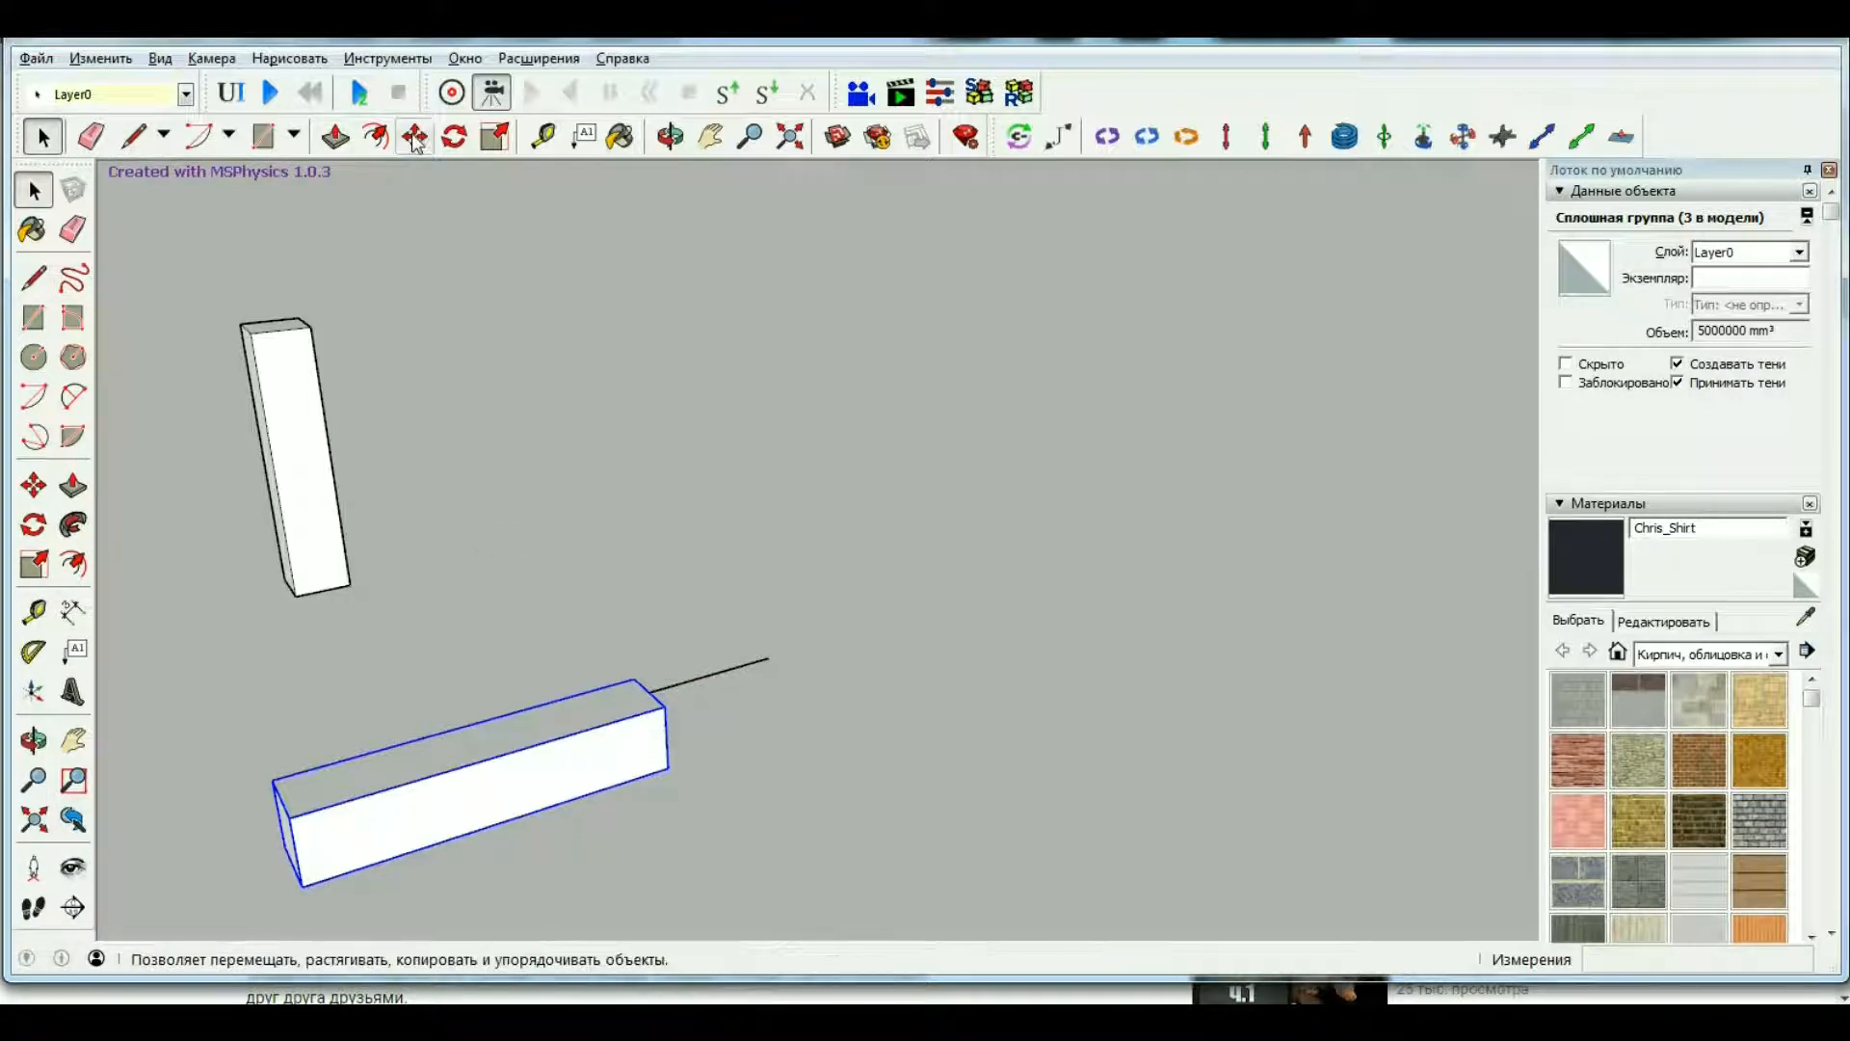
# Draw a vertical line upward from the midpoint of the upright loose bar's top edge.
pyautogui.click(673, 138)
pyautogui.moveTo(453, 540); pyautogui.dragTo(578, 607)
pyautogui.scroll(3, 198, 450)
pyautogui.press('space')
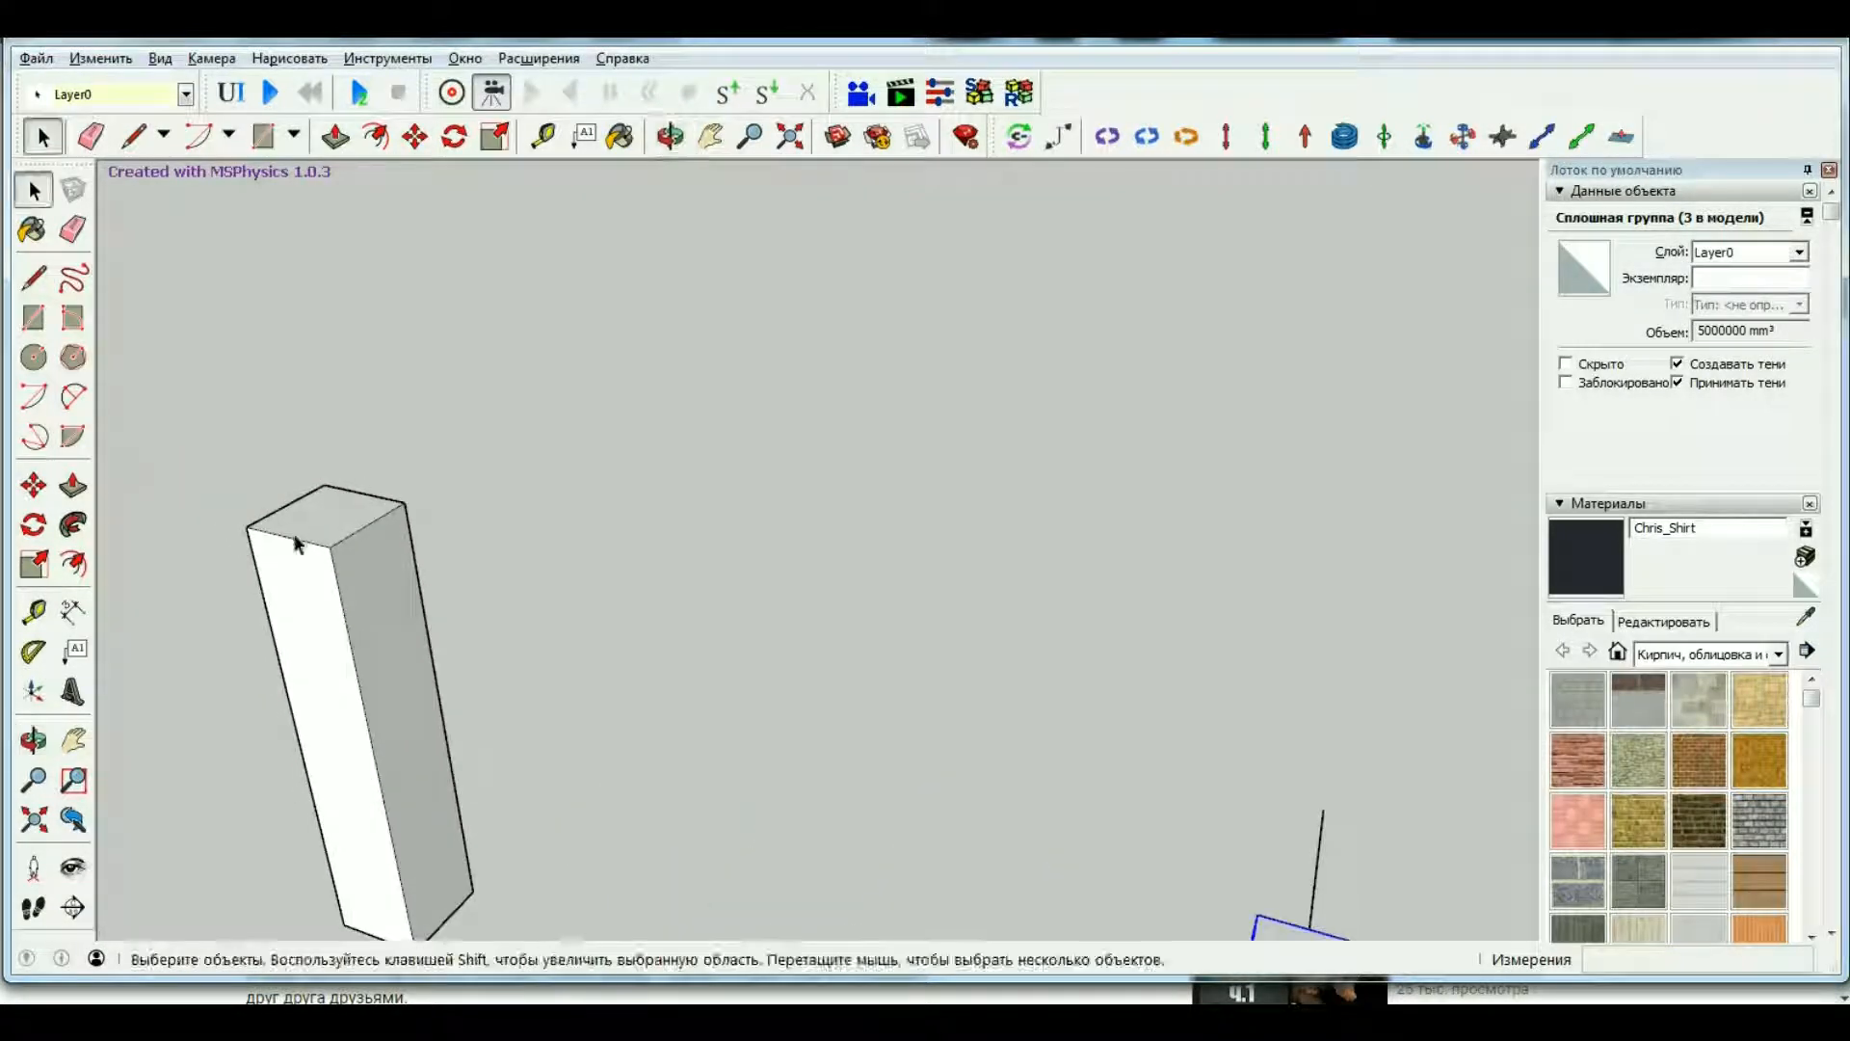
pyautogui.click(291, 537)
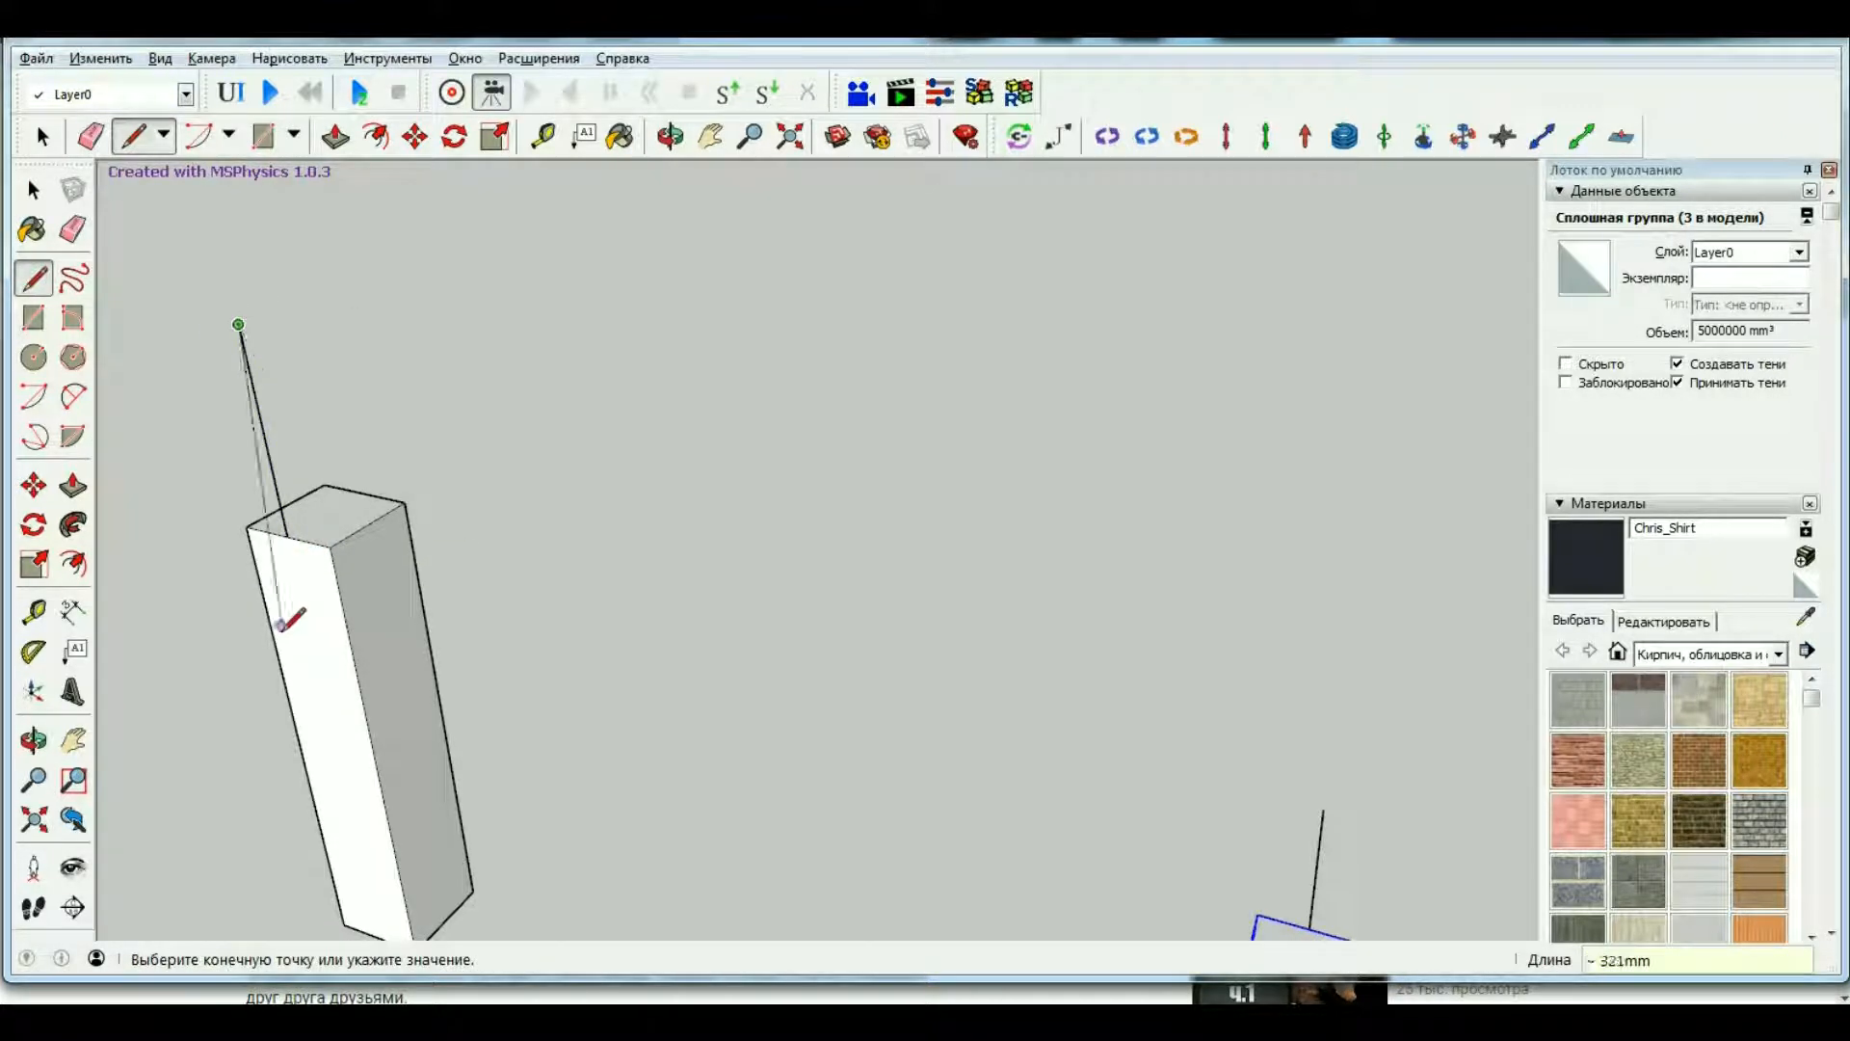
pyautogui.press('space')
# Examine the upright bar and the line on its top edge from several sides.
pyautogui.scroll(-4, 289, 627)
pyautogui.scroll(6, 385, 591)
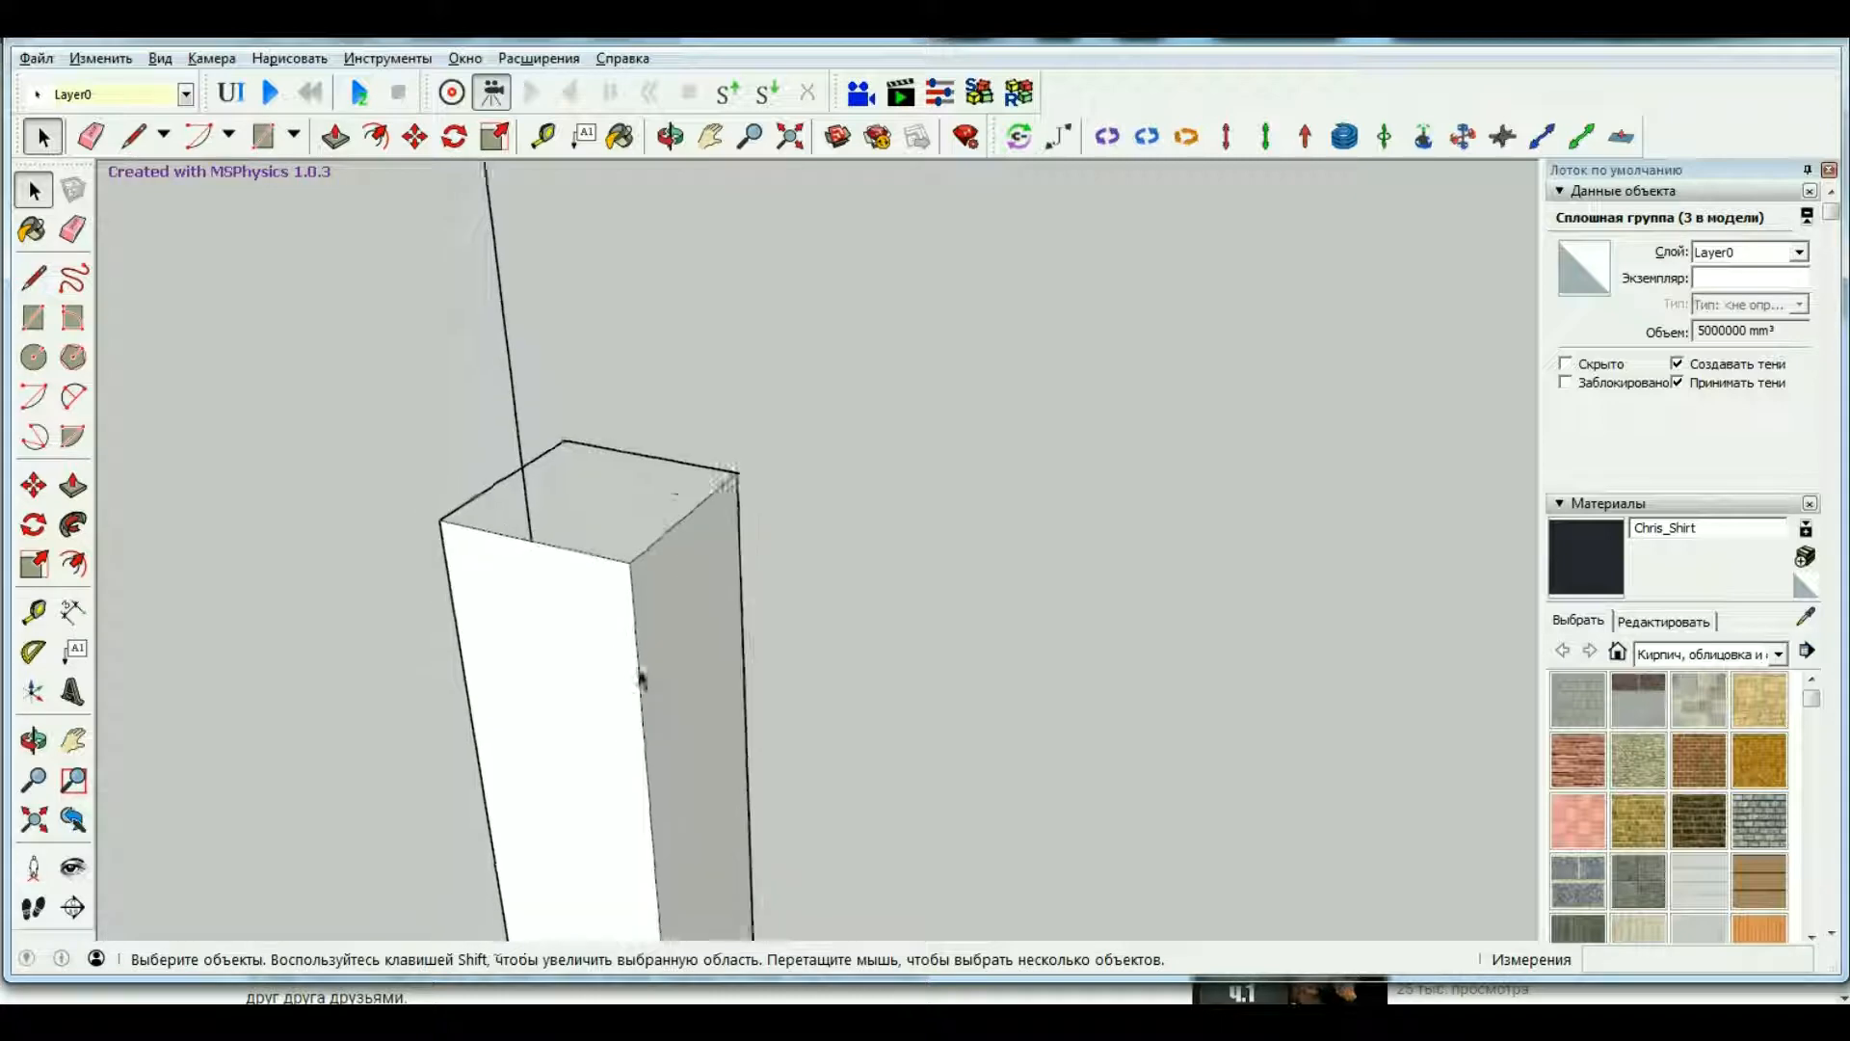
pyautogui.scroll(-2, 641, 678)
pyautogui.click(671, 136)
pyautogui.moveTo(566, 396); pyautogui.dragTo(327, 578)
pyautogui.scroll(-6, 475, 572)
pyautogui.scroll(6, 603, 401)
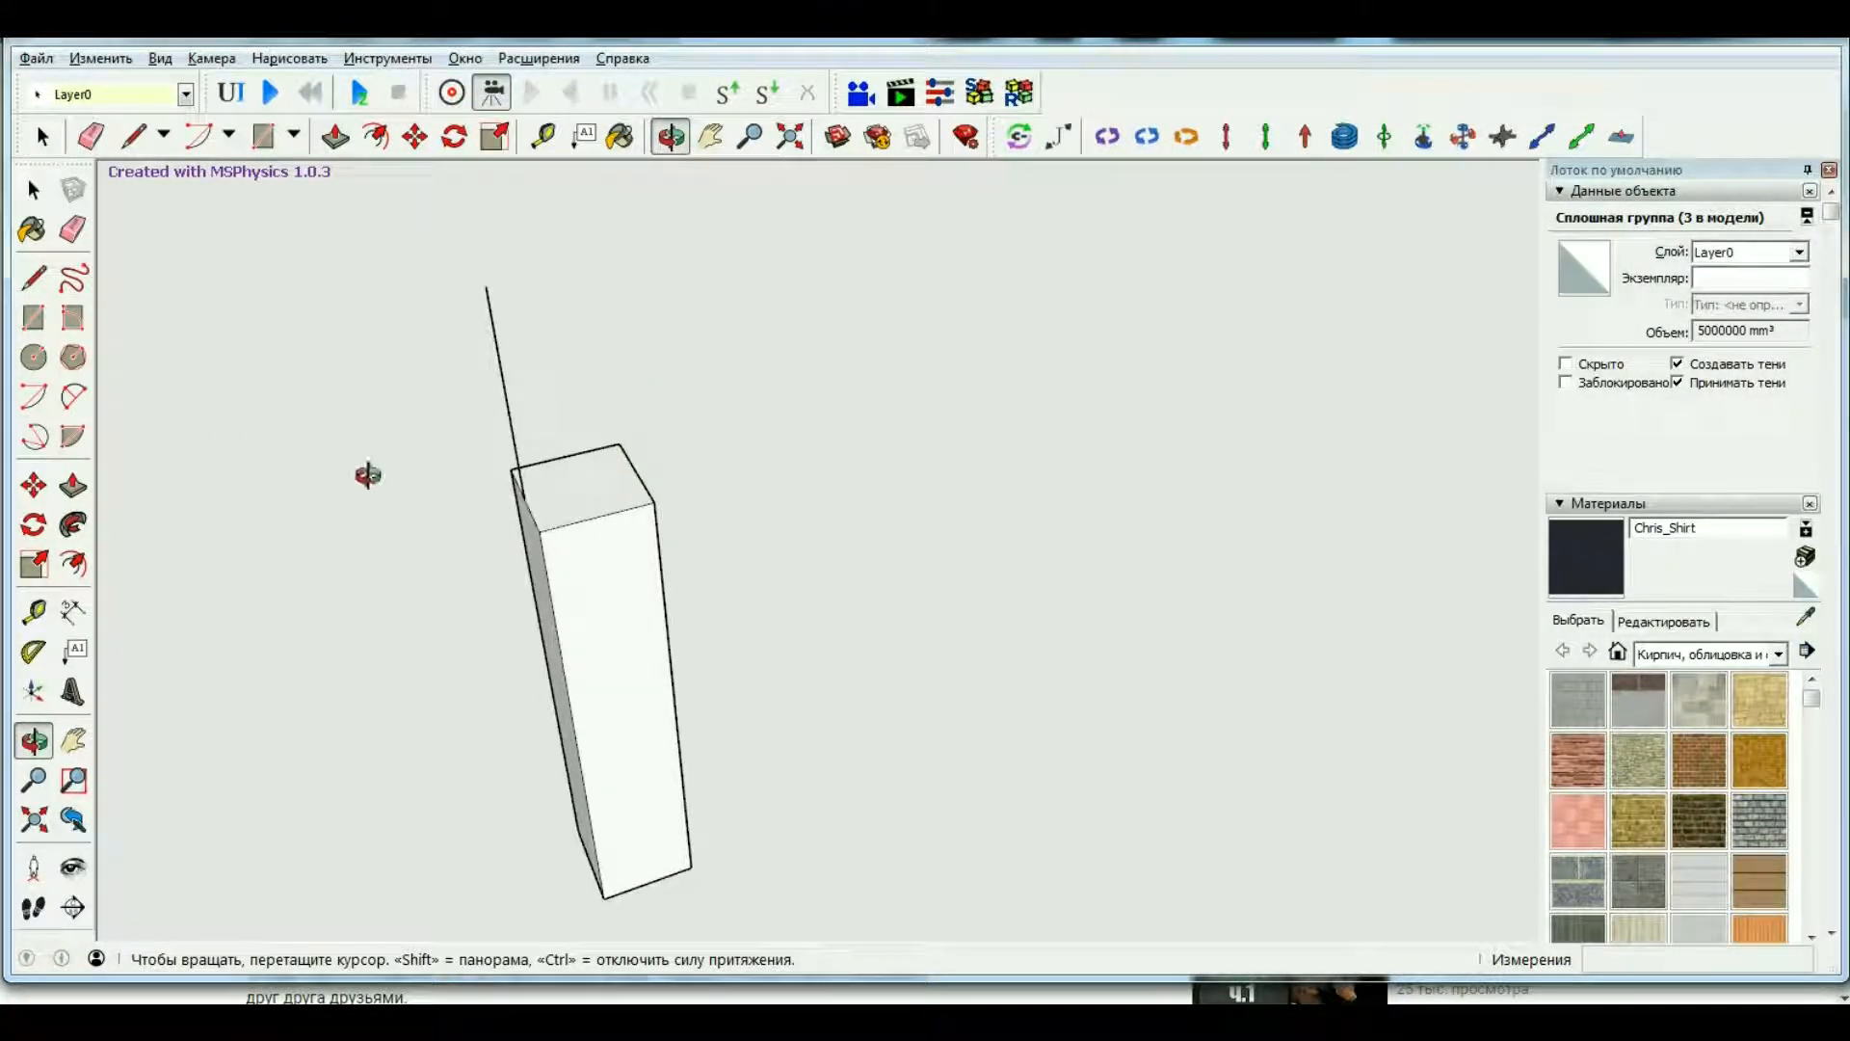
# Open the inclined beam's group and the small bar nested at its lower end for editing.
pyautogui.scroll(-5, 367, 474)
pyautogui.moveTo(356, 479); pyautogui.dragTo(734, 573)
pyautogui.moveTo(398, 482); pyautogui.dragTo(885, 560)
pyautogui.moveTo(1044, 671); pyautogui.dragTo(1105, 663)
pyautogui.press('space')
pyautogui.click(1080, 629)
pyautogui.scroll(-2, 1048, 610)
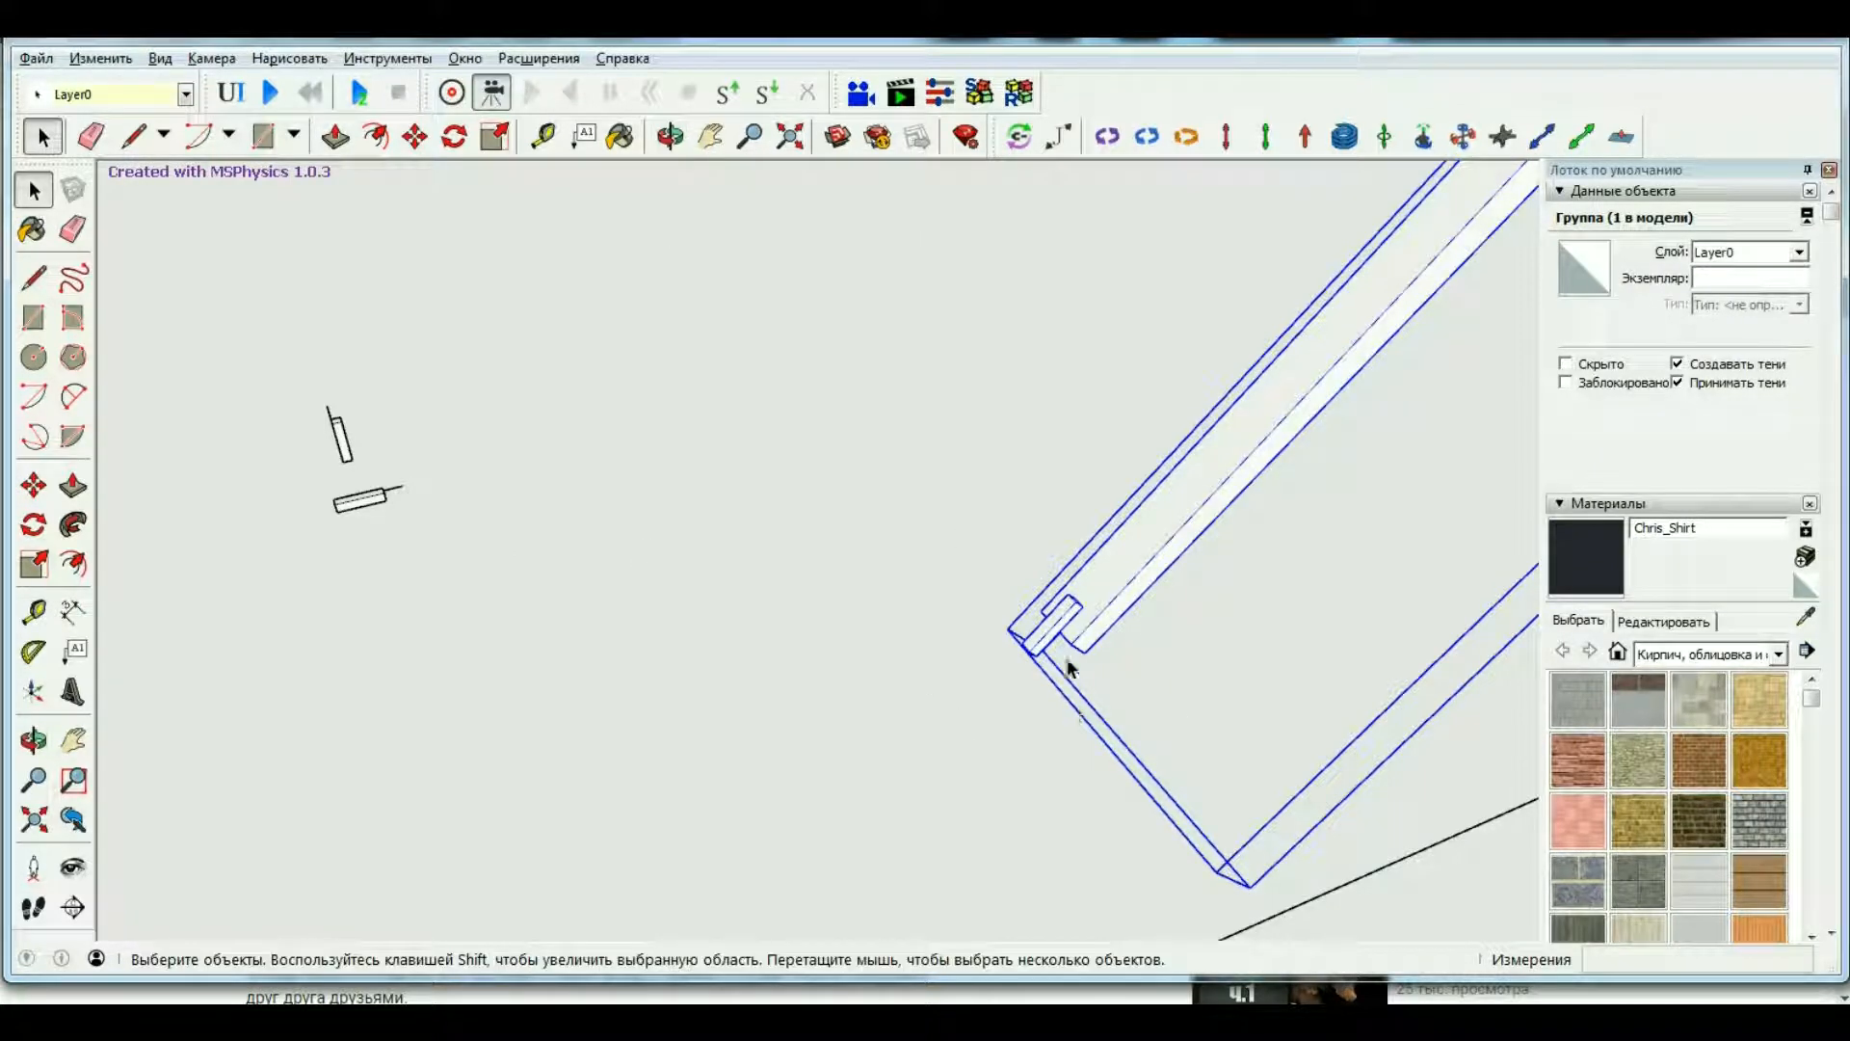
pyautogui.scroll(1, 1066, 662)
pyautogui.doubleClick(1123, 546)
pyautogui.click(1124, 547)
pyautogui.doubleClick(1020, 647)
pyautogui.scroll(4, 1007, 646)
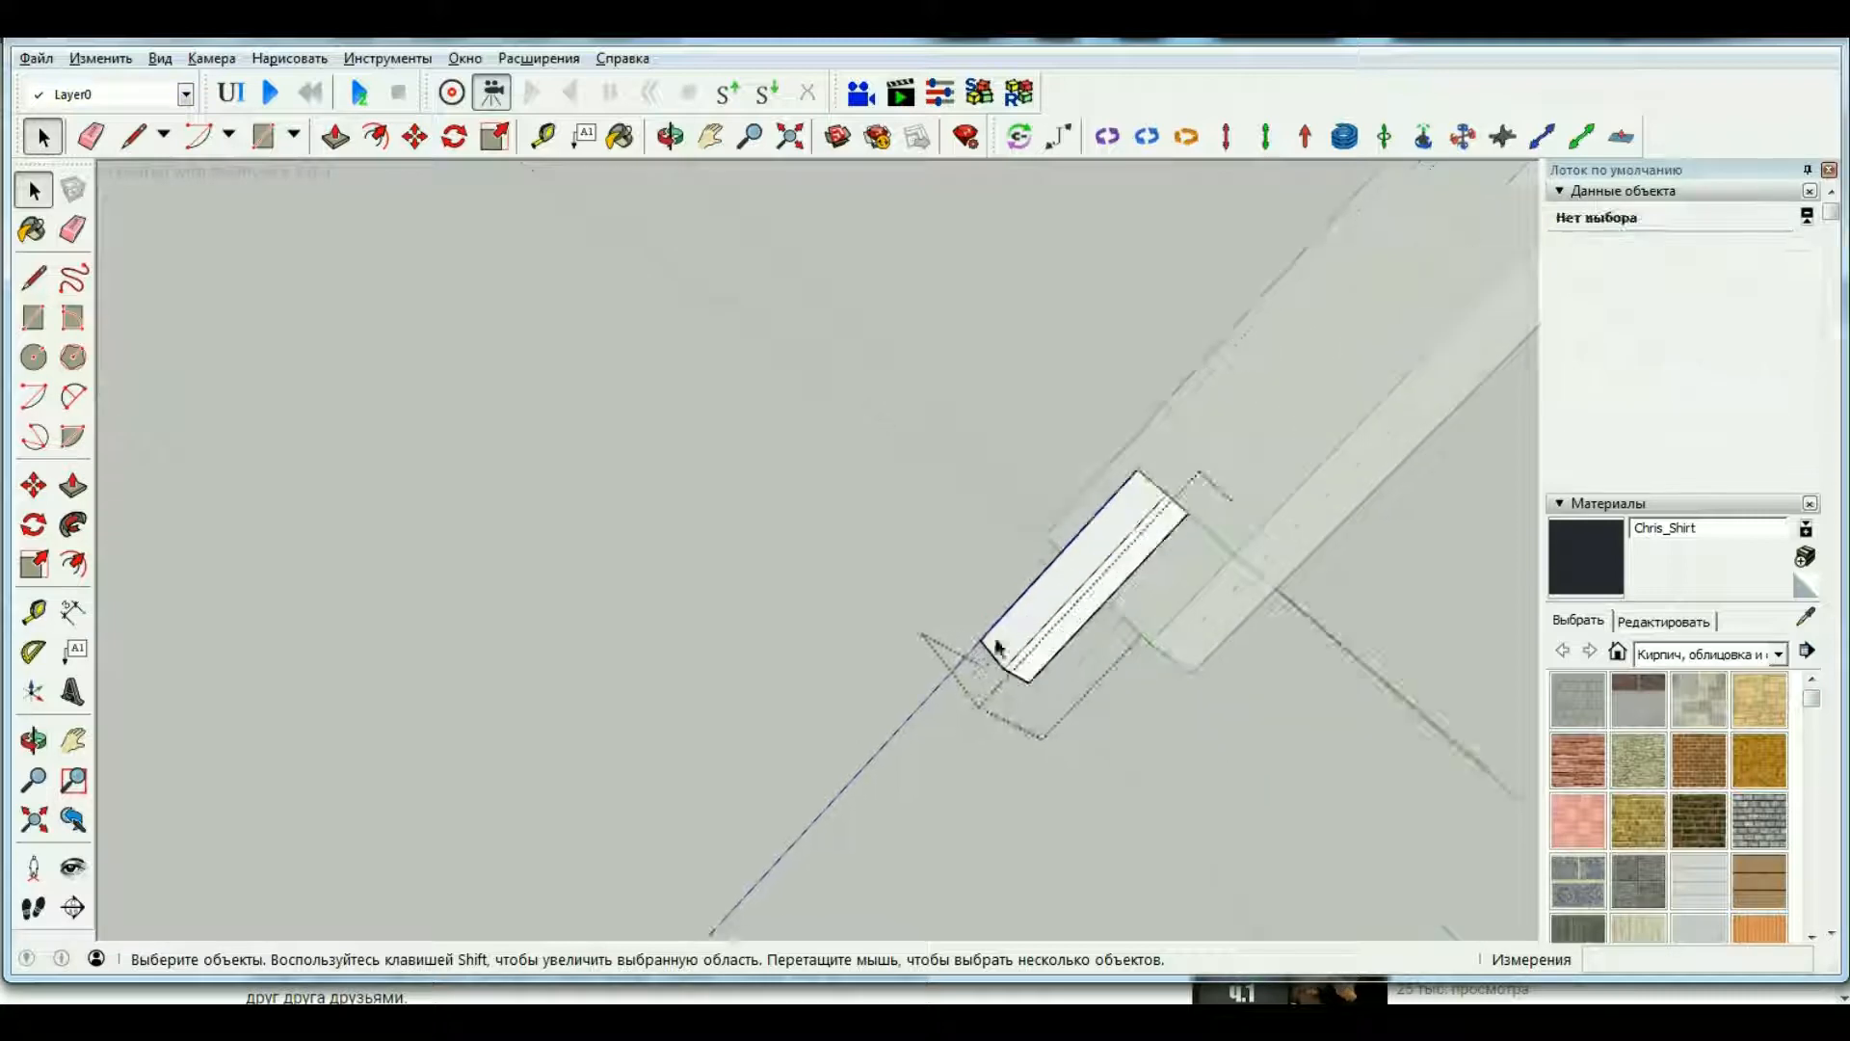
# Extend the small bar by pulling its lower end face out 400 mm, and leave group editing.
pyautogui.click(669, 136)
pyautogui.moveTo(949, 453); pyautogui.dragTo(1153, 590)
pyautogui.moveTo(1153, 590); pyautogui.dragTo(1178, 589, button='middle')
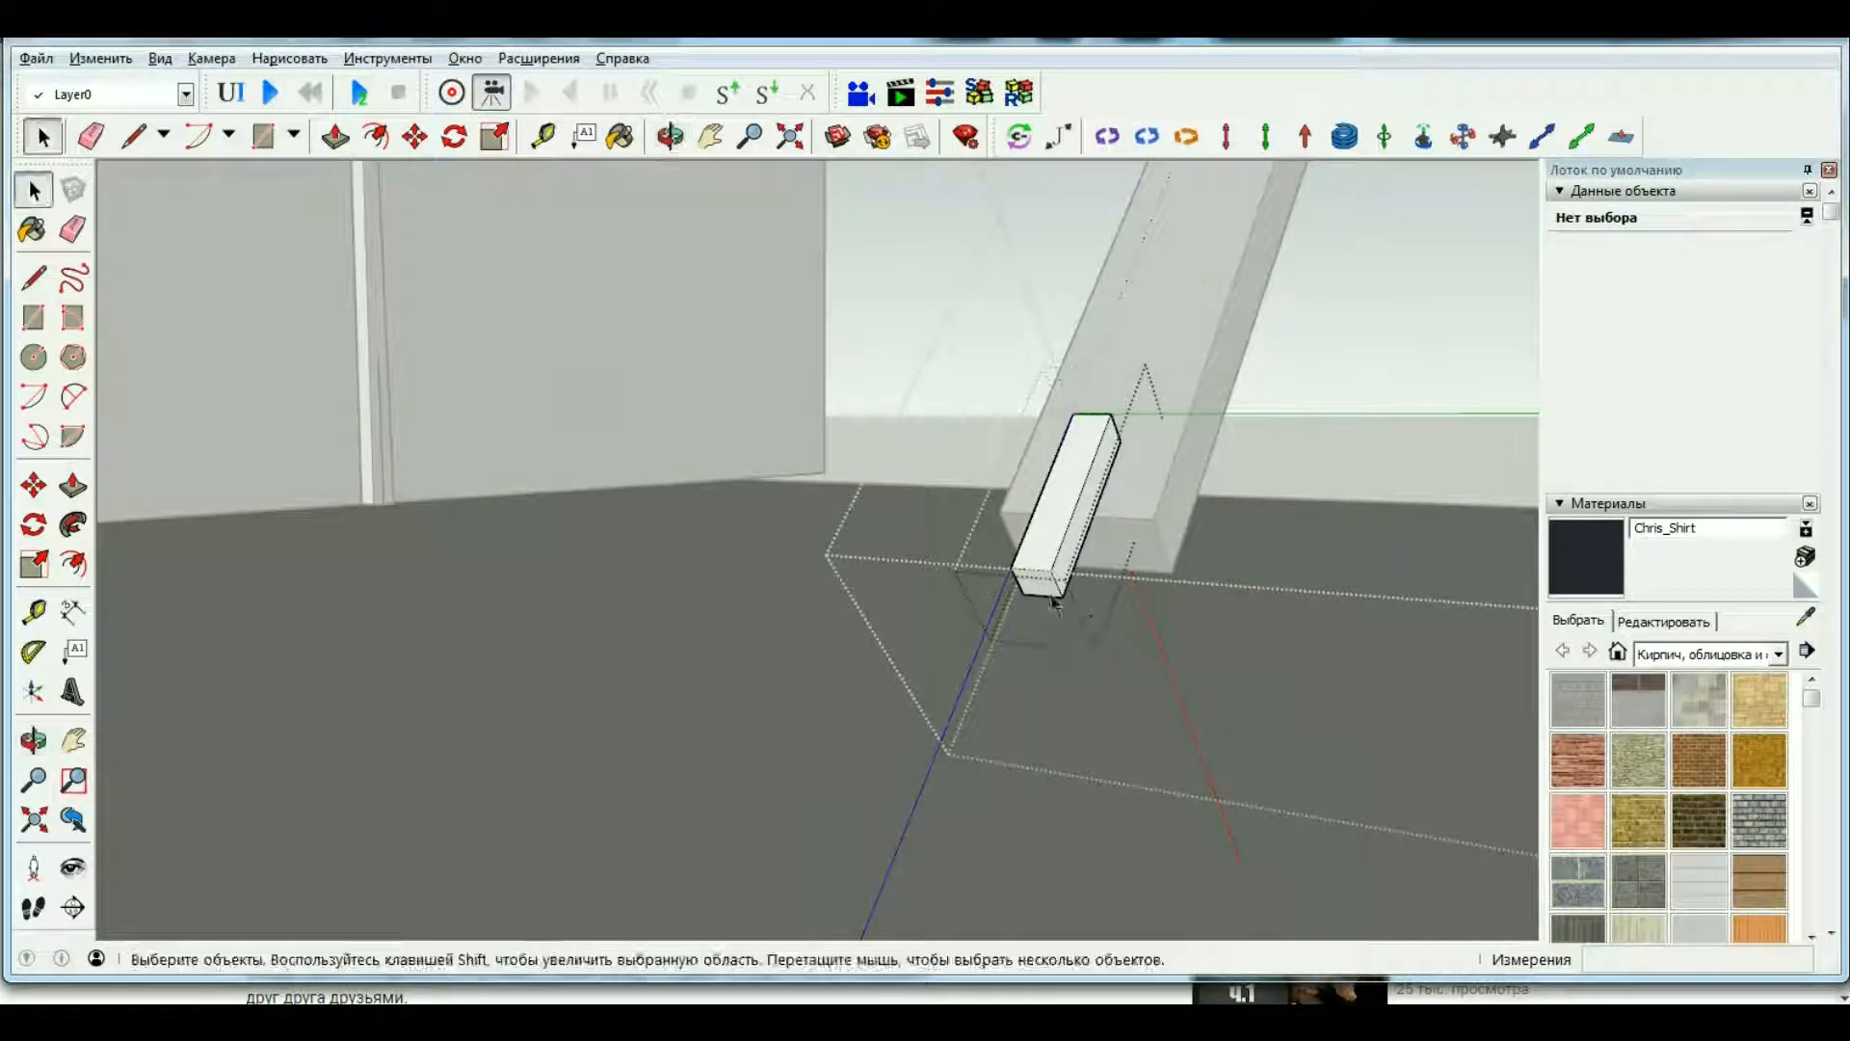
pyautogui.click(1046, 585)
pyautogui.click(72, 485)
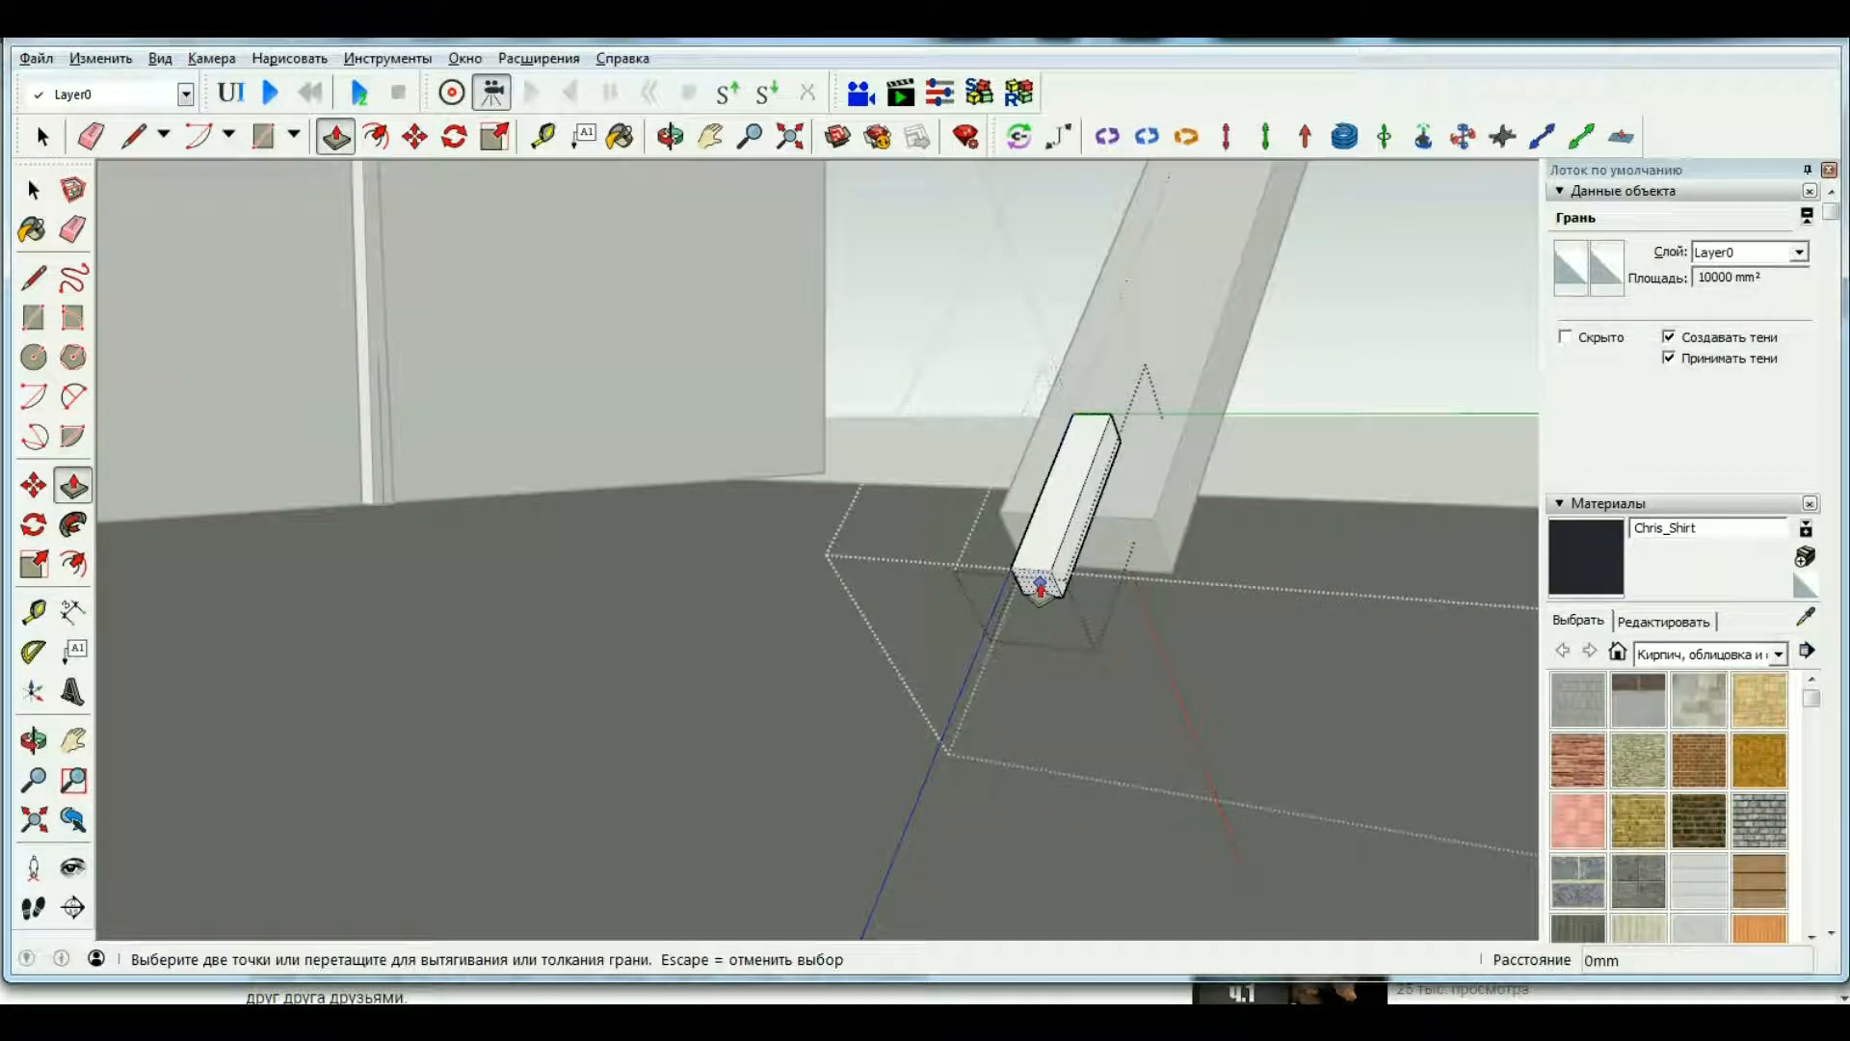
pyautogui.moveTo(1041, 588); pyautogui.dragTo(1000, 685)
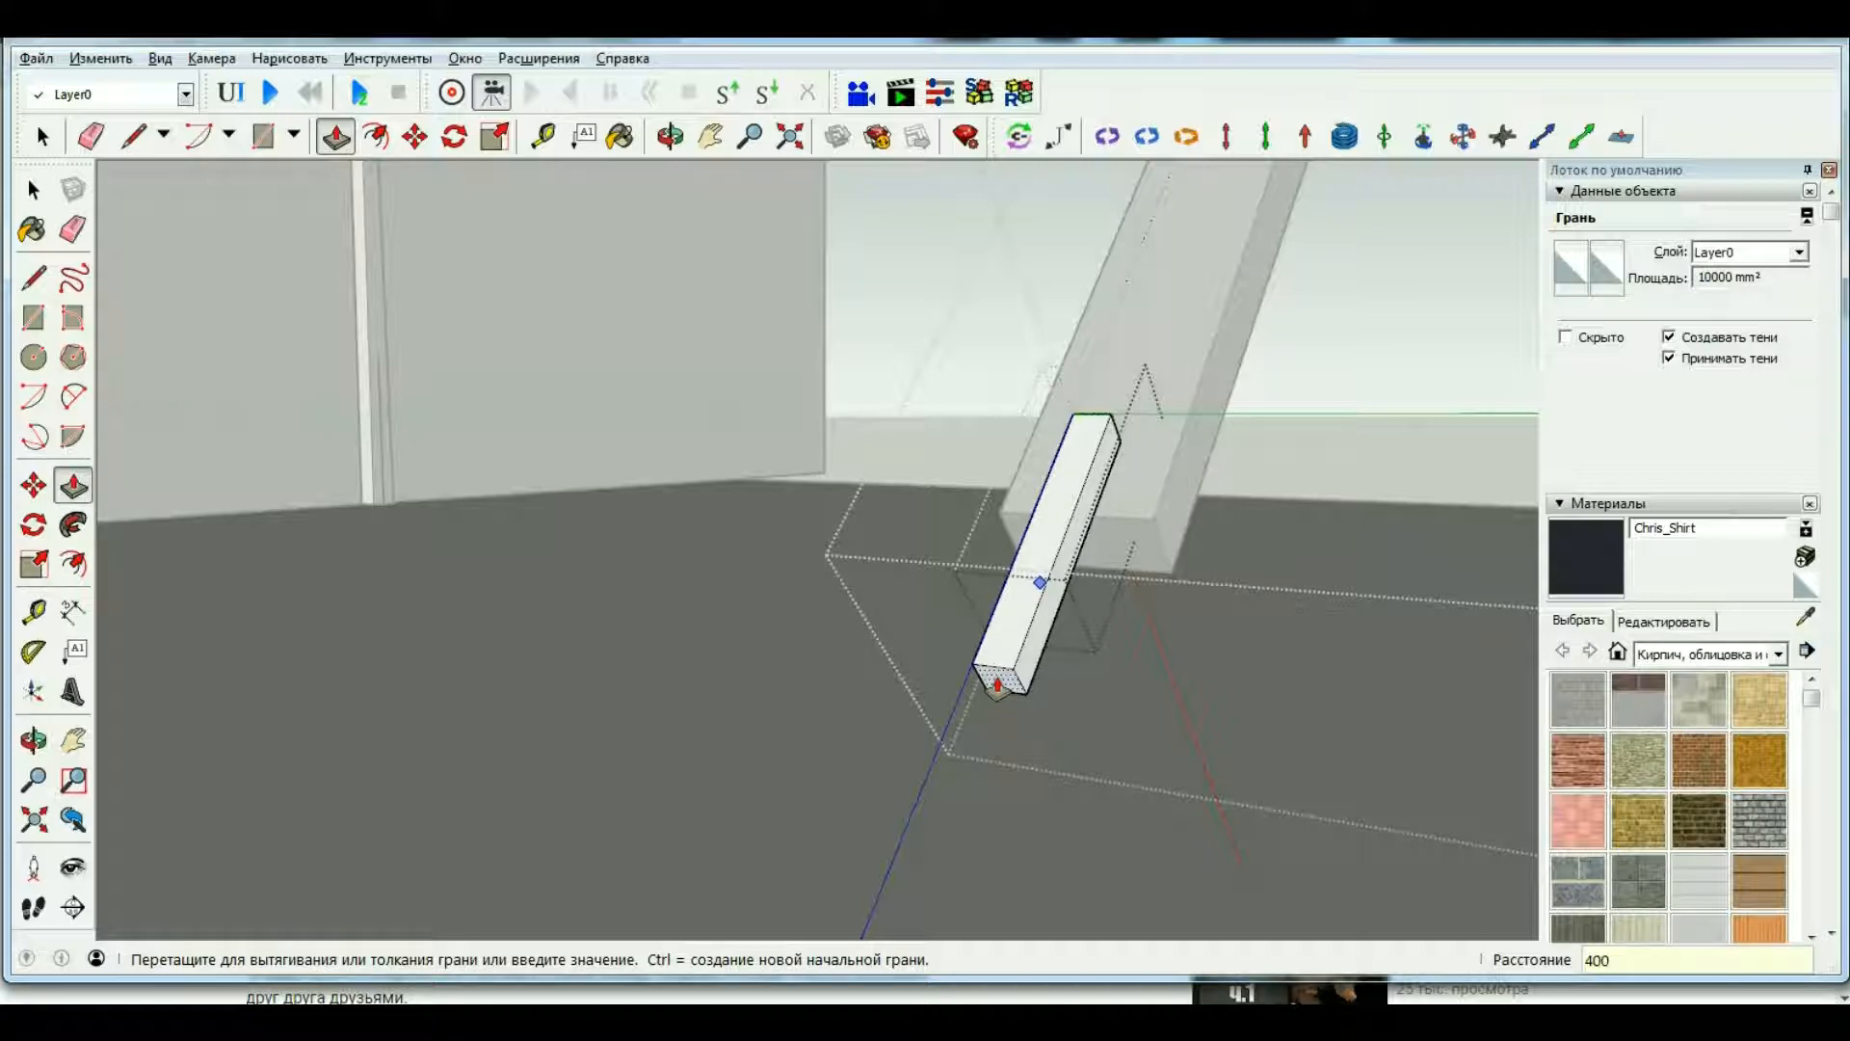
pyautogui.press('Return')
pyautogui.press('space')
pyautogui.click(656, 663)
pyautogui.scroll(-5, 649, 661)
pyautogui.click(581, 814)
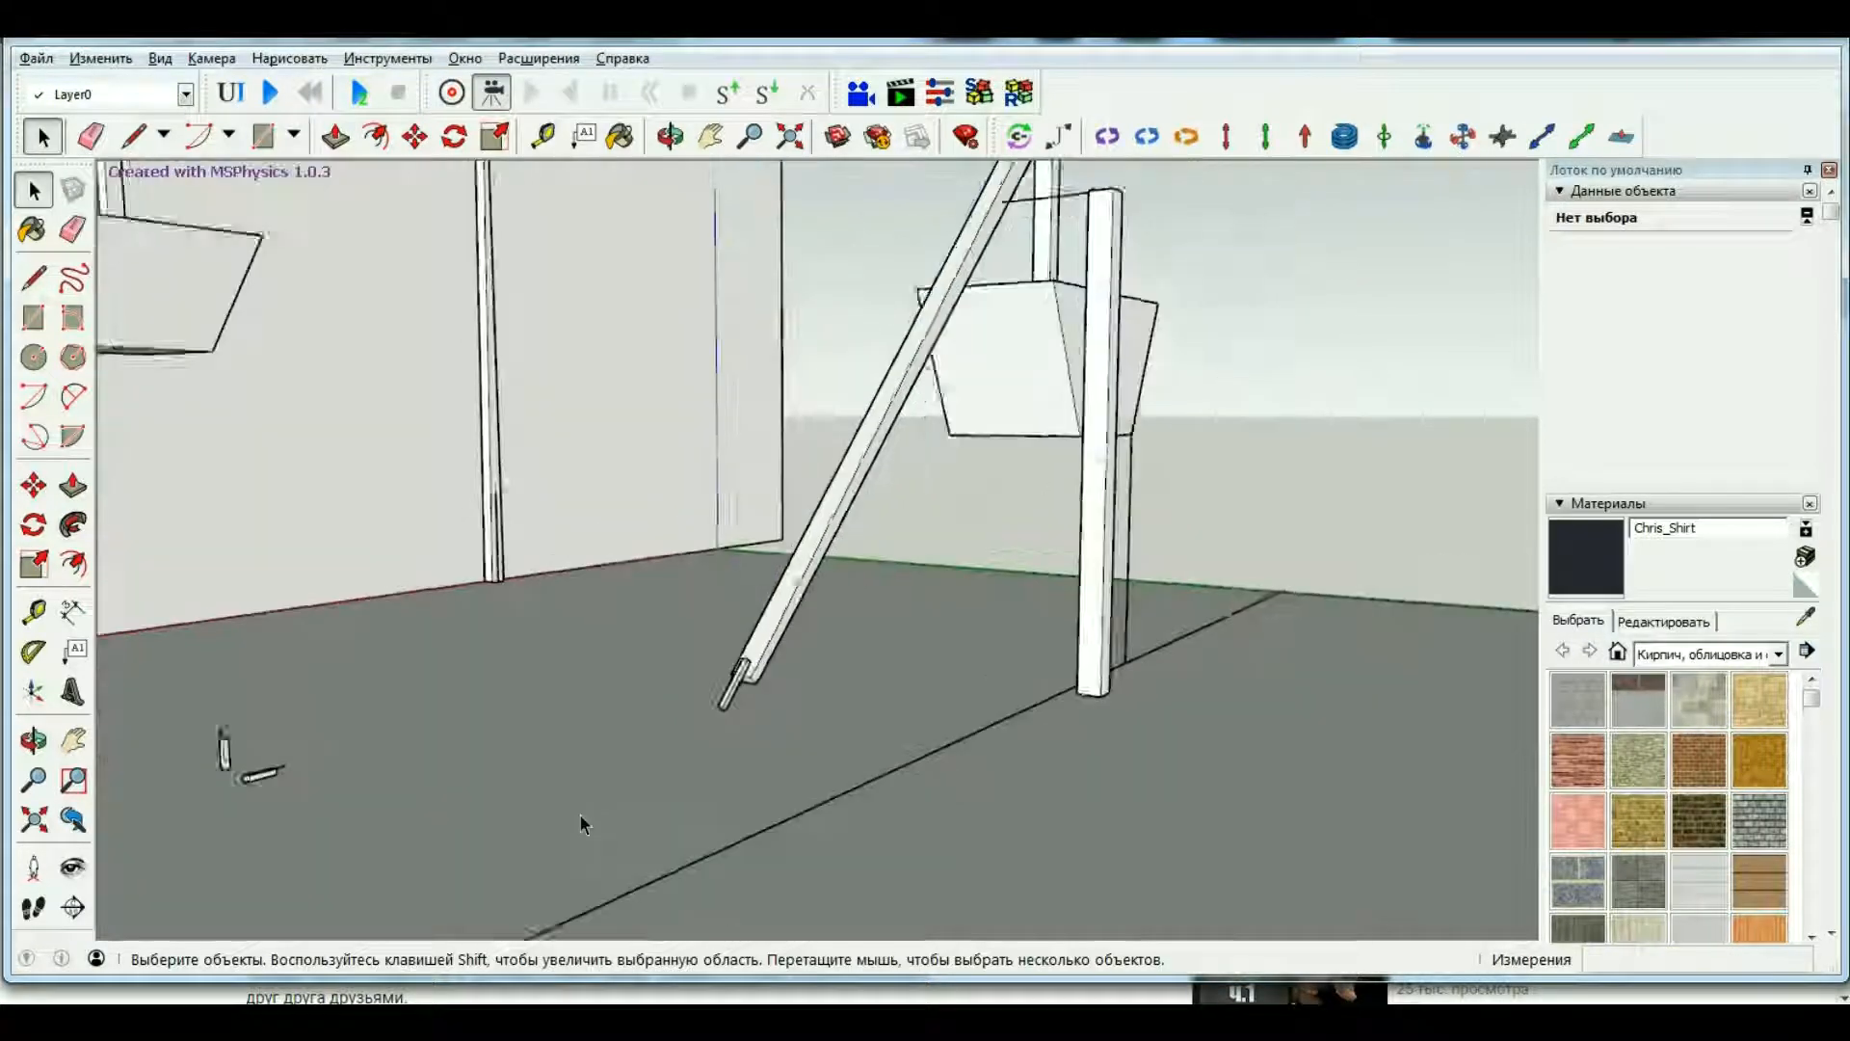
# Select the loose upright bar that carries the vertical line on its top edge.
pyautogui.scroll(-1, 581, 813)
pyautogui.scroll(3, 321, 784)
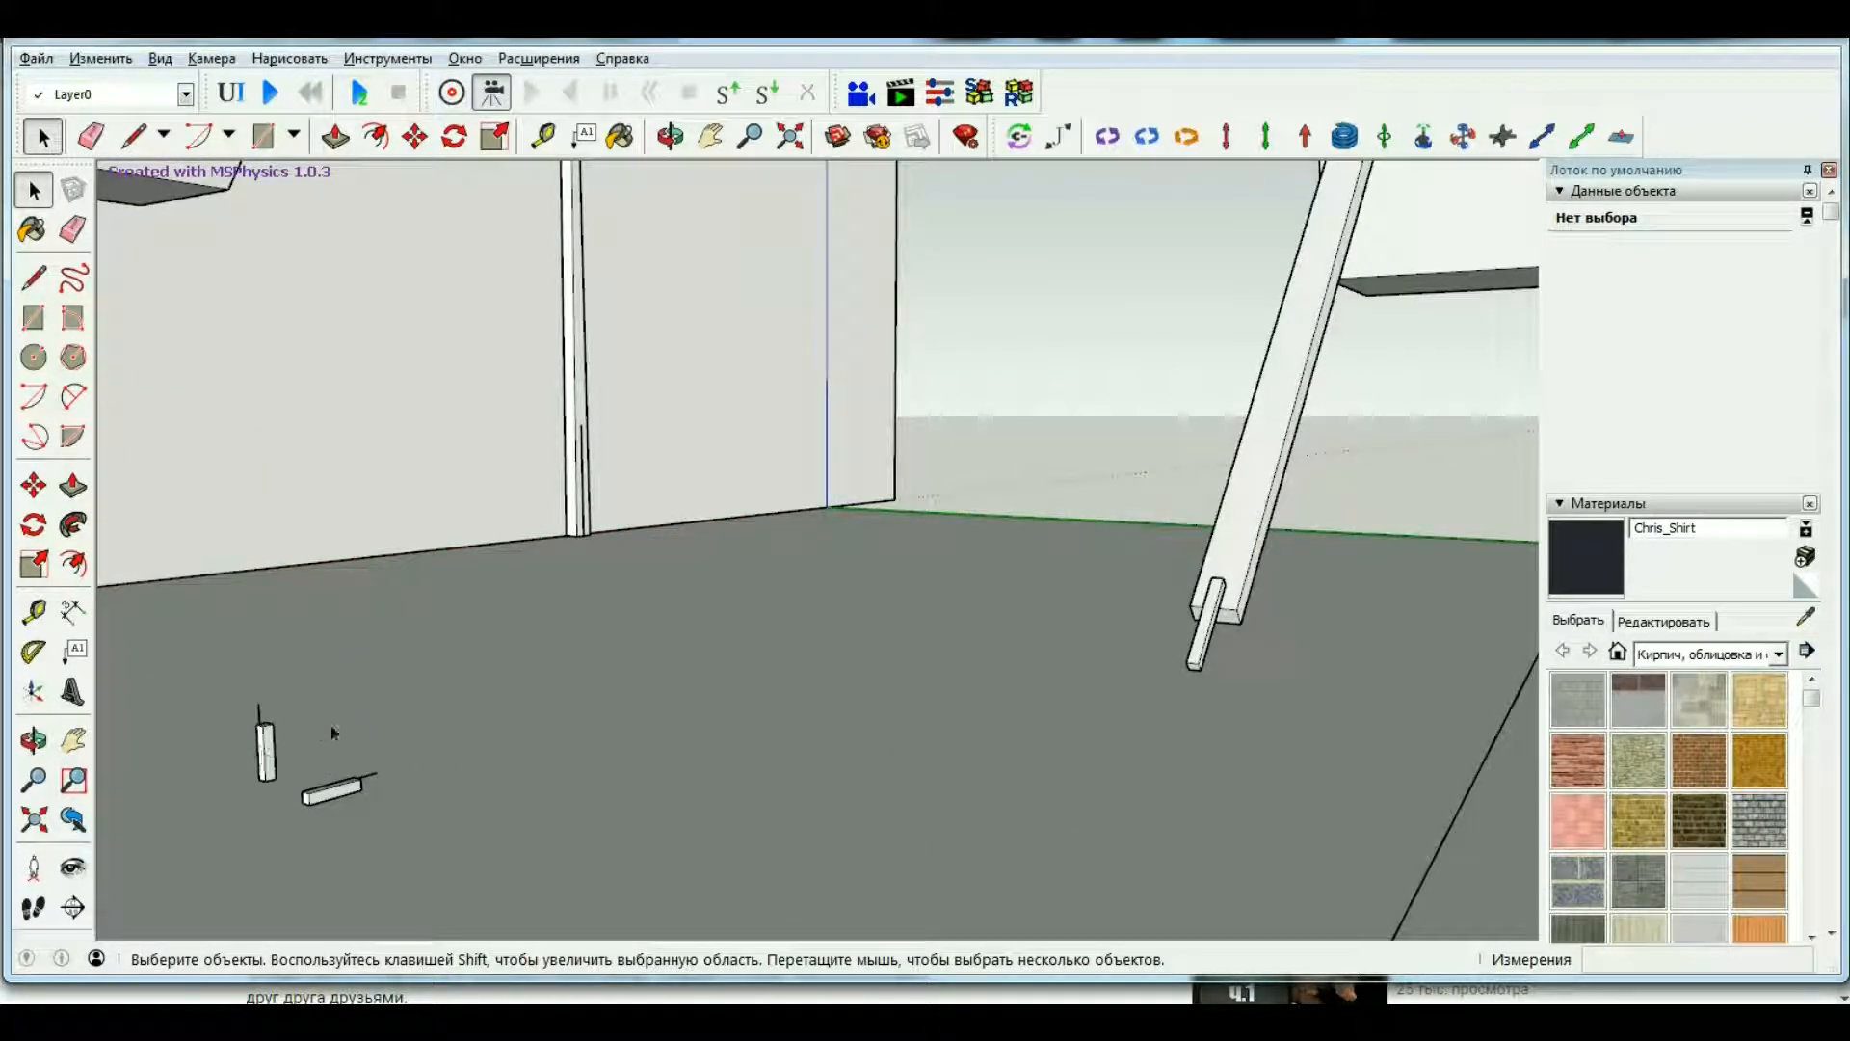
pyautogui.scroll(2, 314, 749)
pyautogui.click(272, 750)
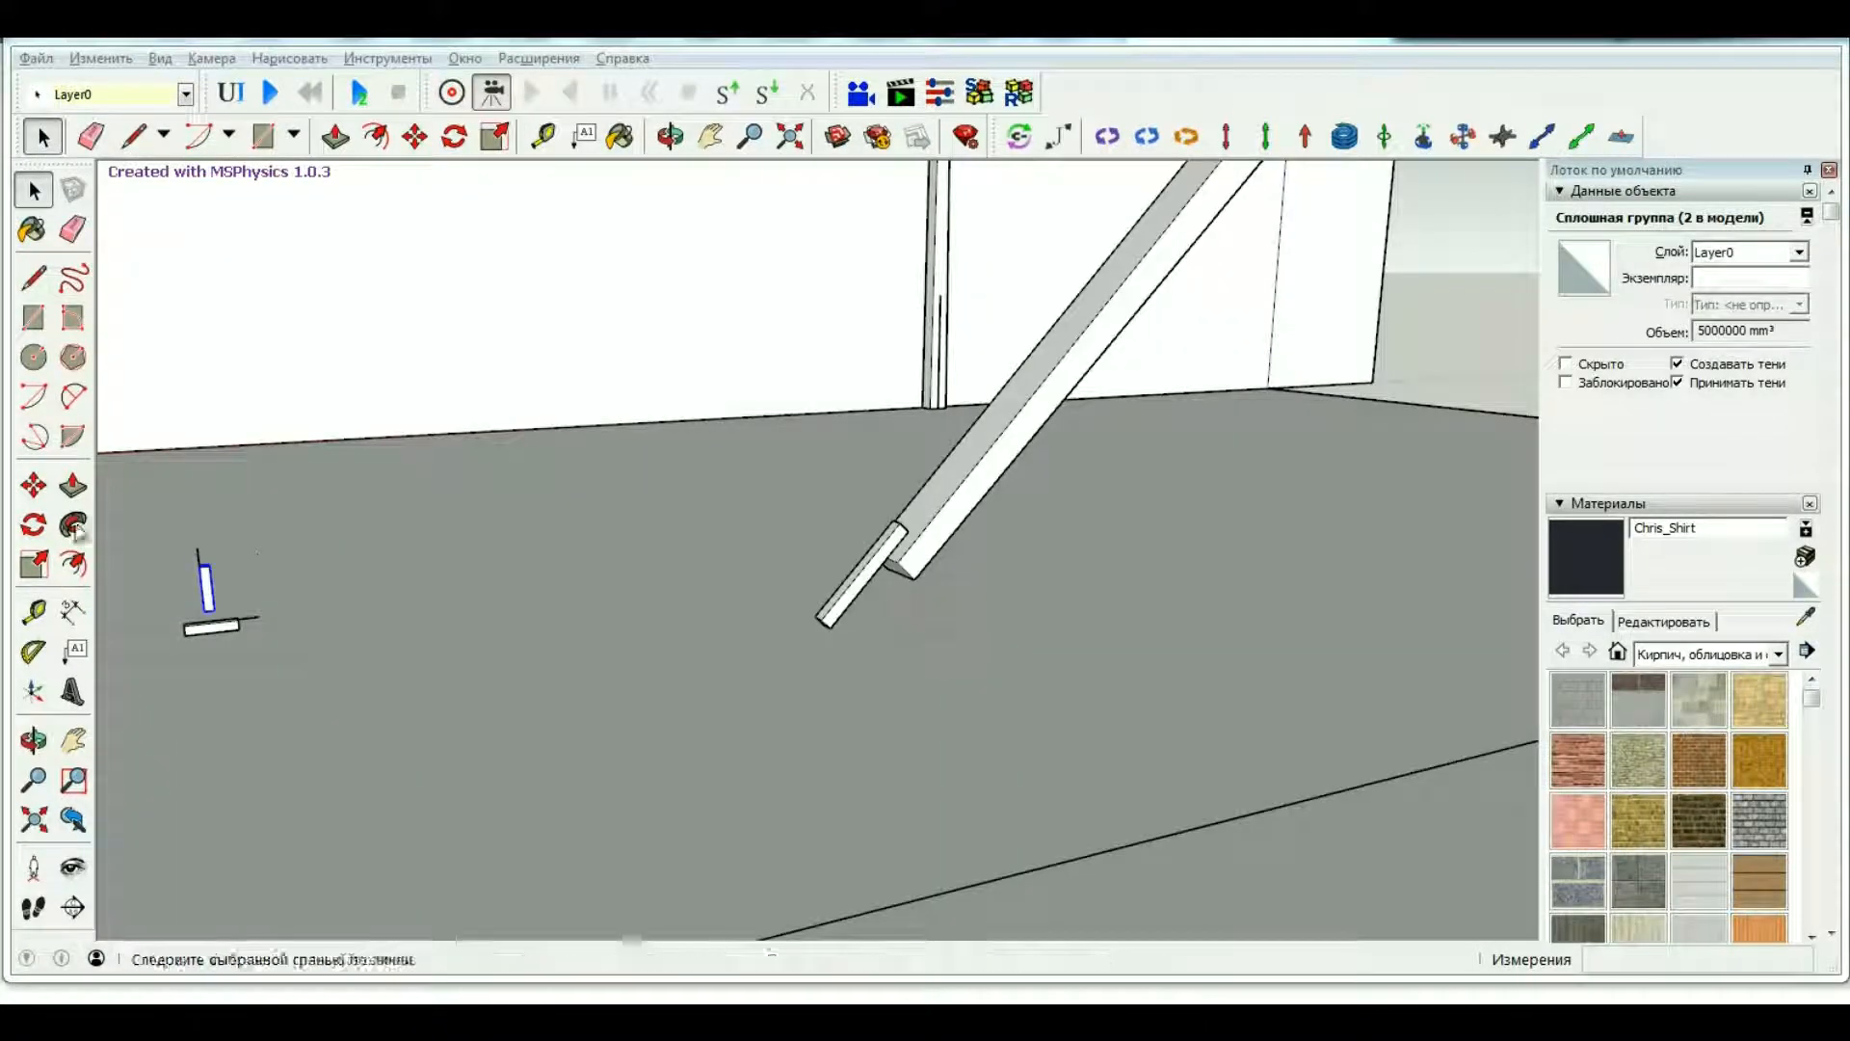
pyautogui.click(952, 551)
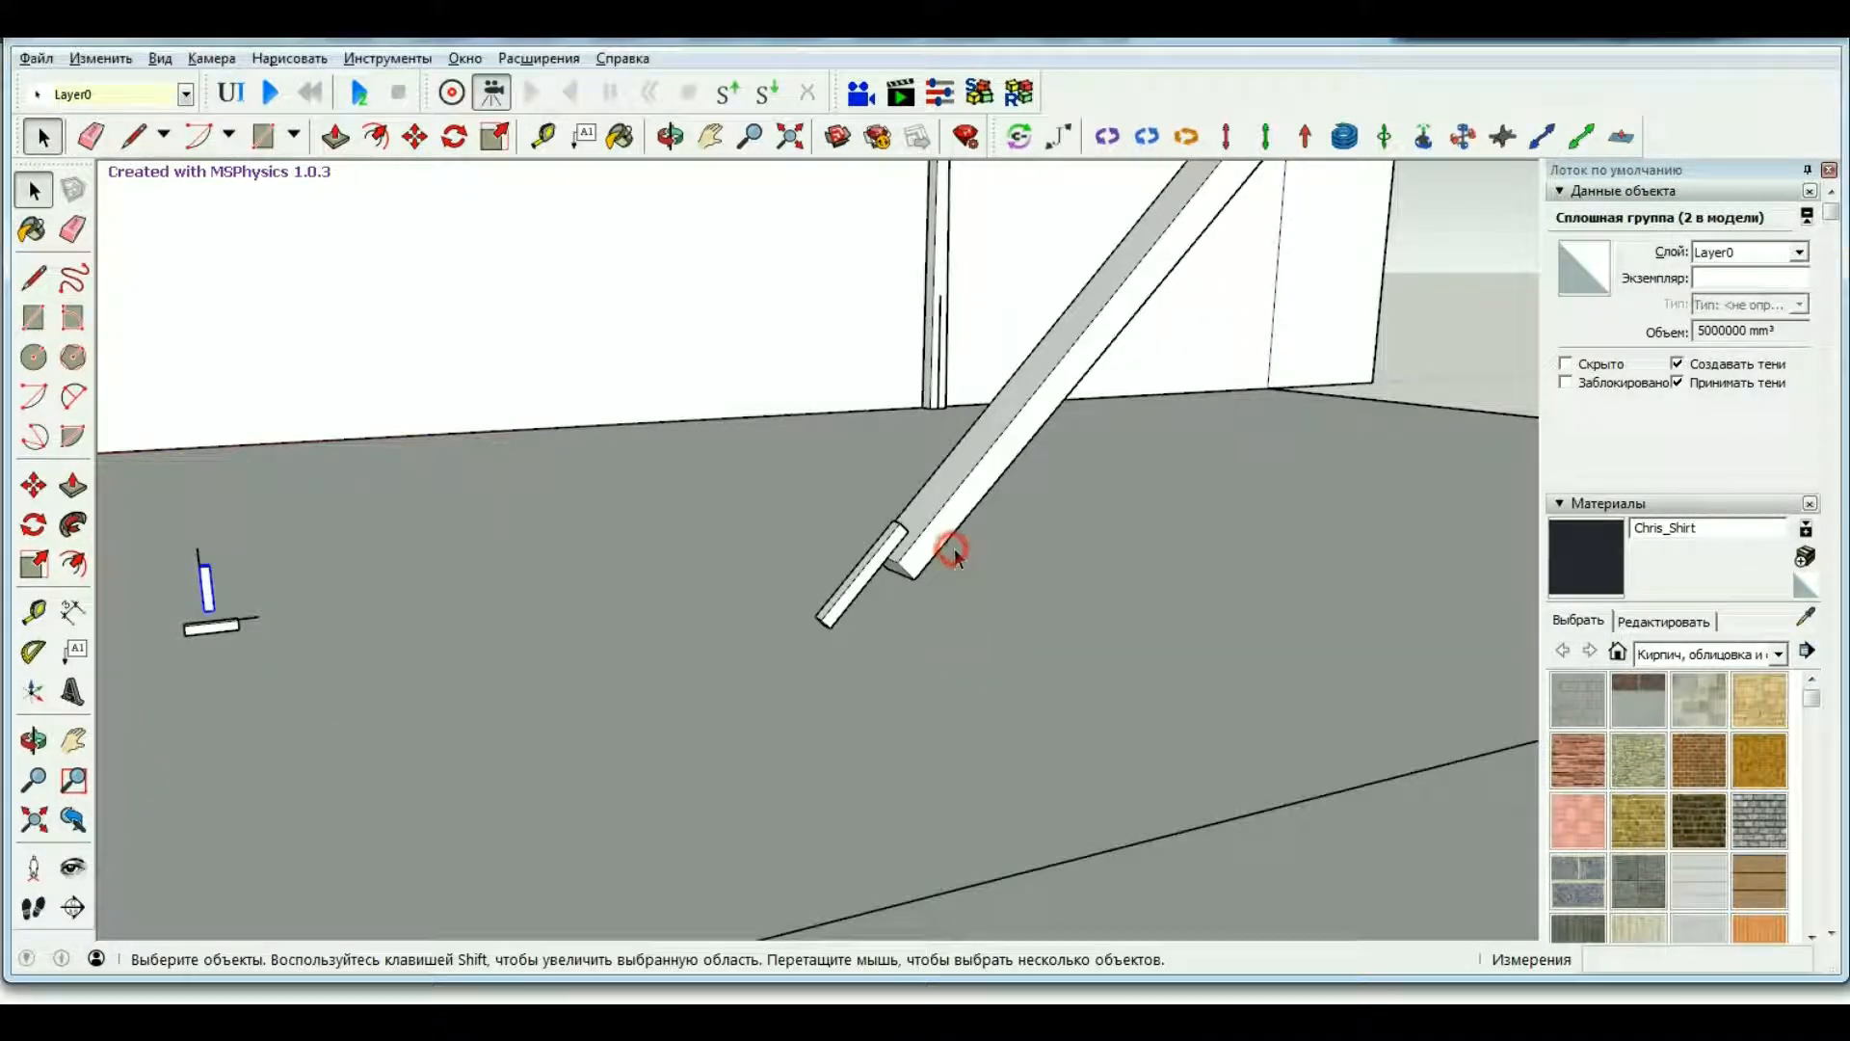
pyautogui.scroll(-3, 954, 554)
pyautogui.scroll(5, 457, 584)
pyautogui.click(542, 578)
pyautogui.scroll(4, 533, 568)
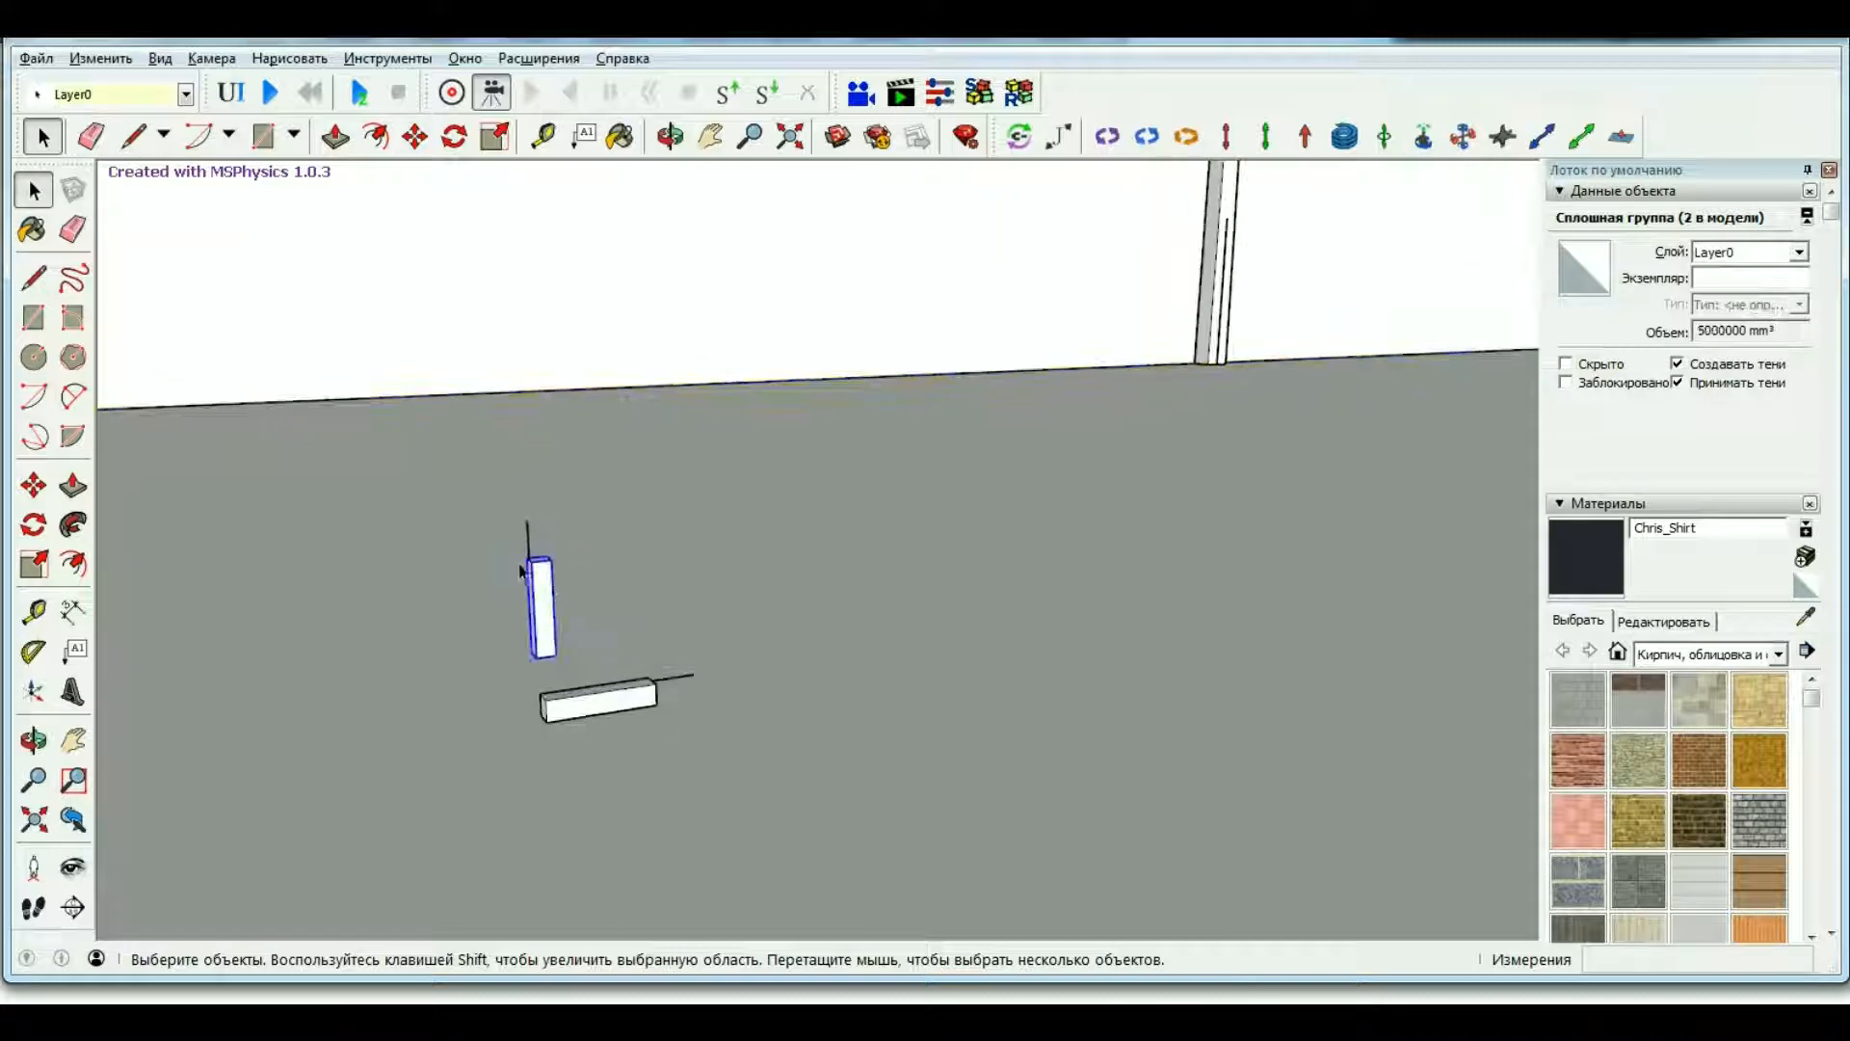
pyautogui.click(33, 485)
pyautogui.click(537, 503)
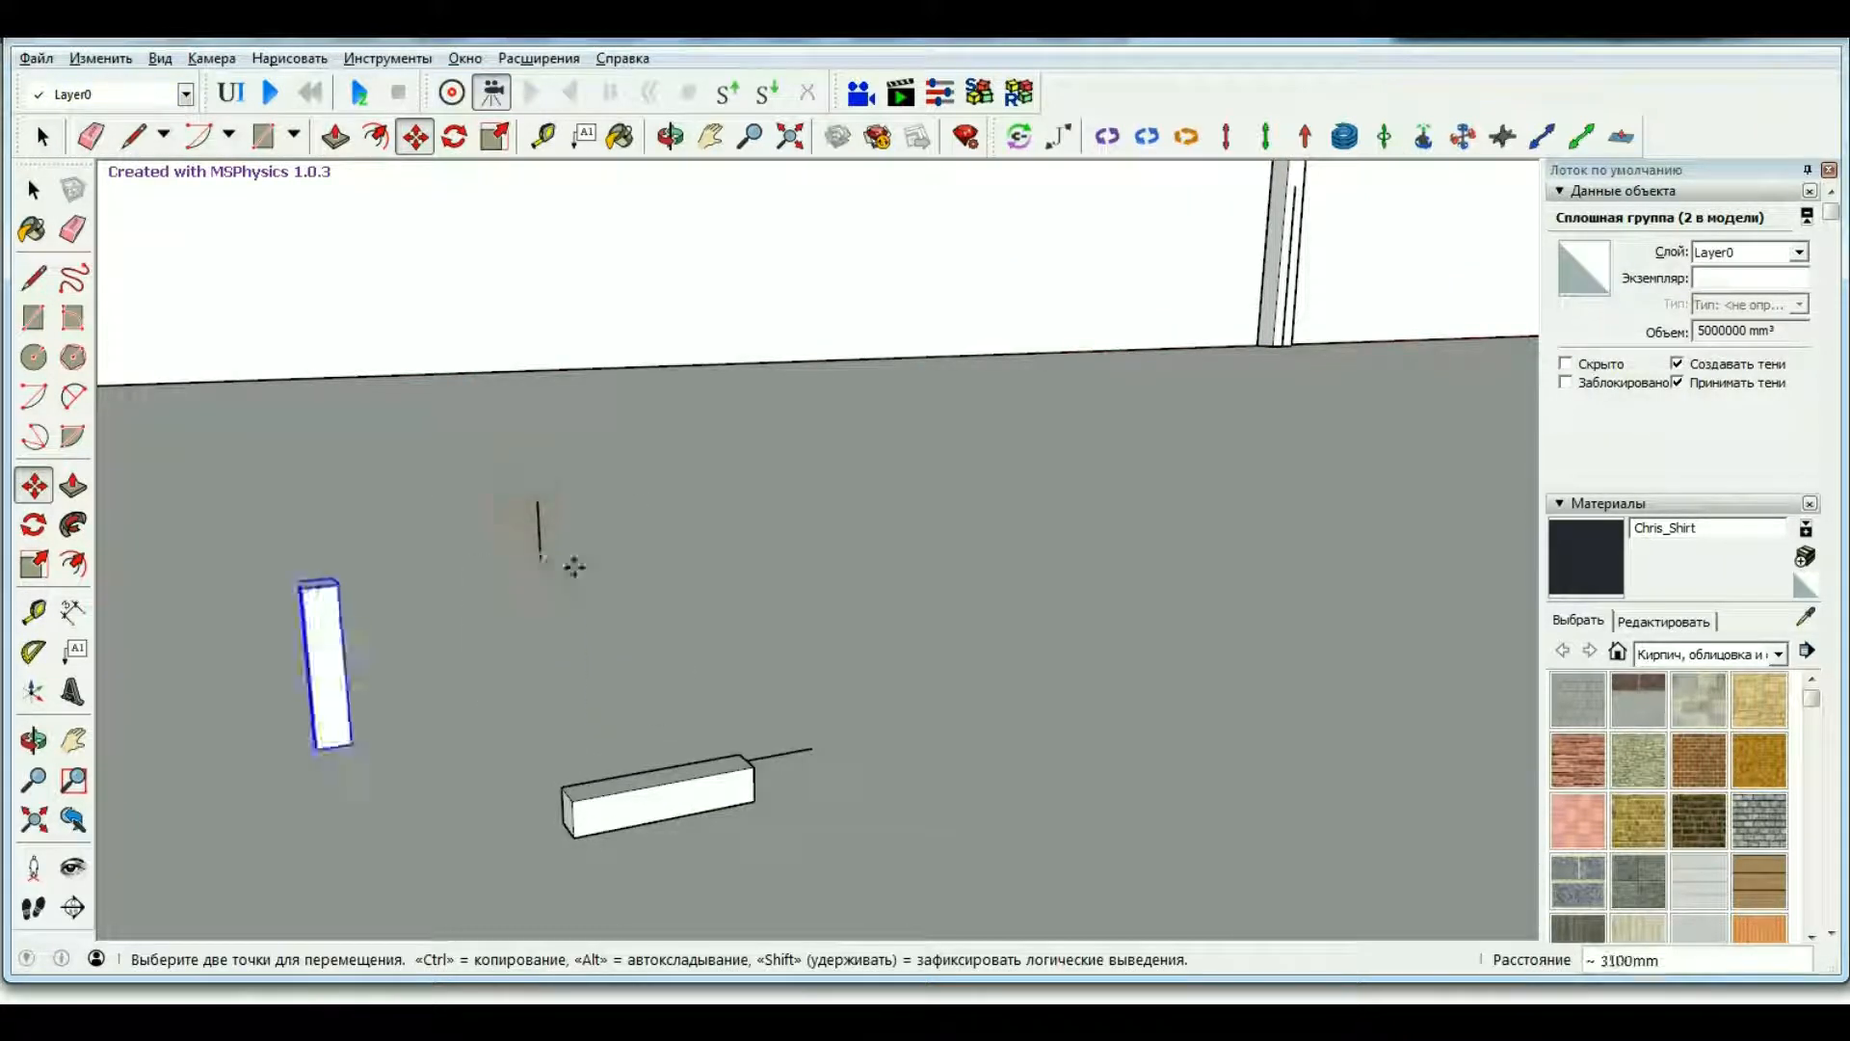
pyautogui.press('ctrl')
pyautogui.scroll(-5, 303, 496)
pyautogui.scroll(5, 1137, 511)
pyautogui.scroll(-5, 864, 573)
pyautogui.scroll(5, 339, 536)
pyautogui.press('space')
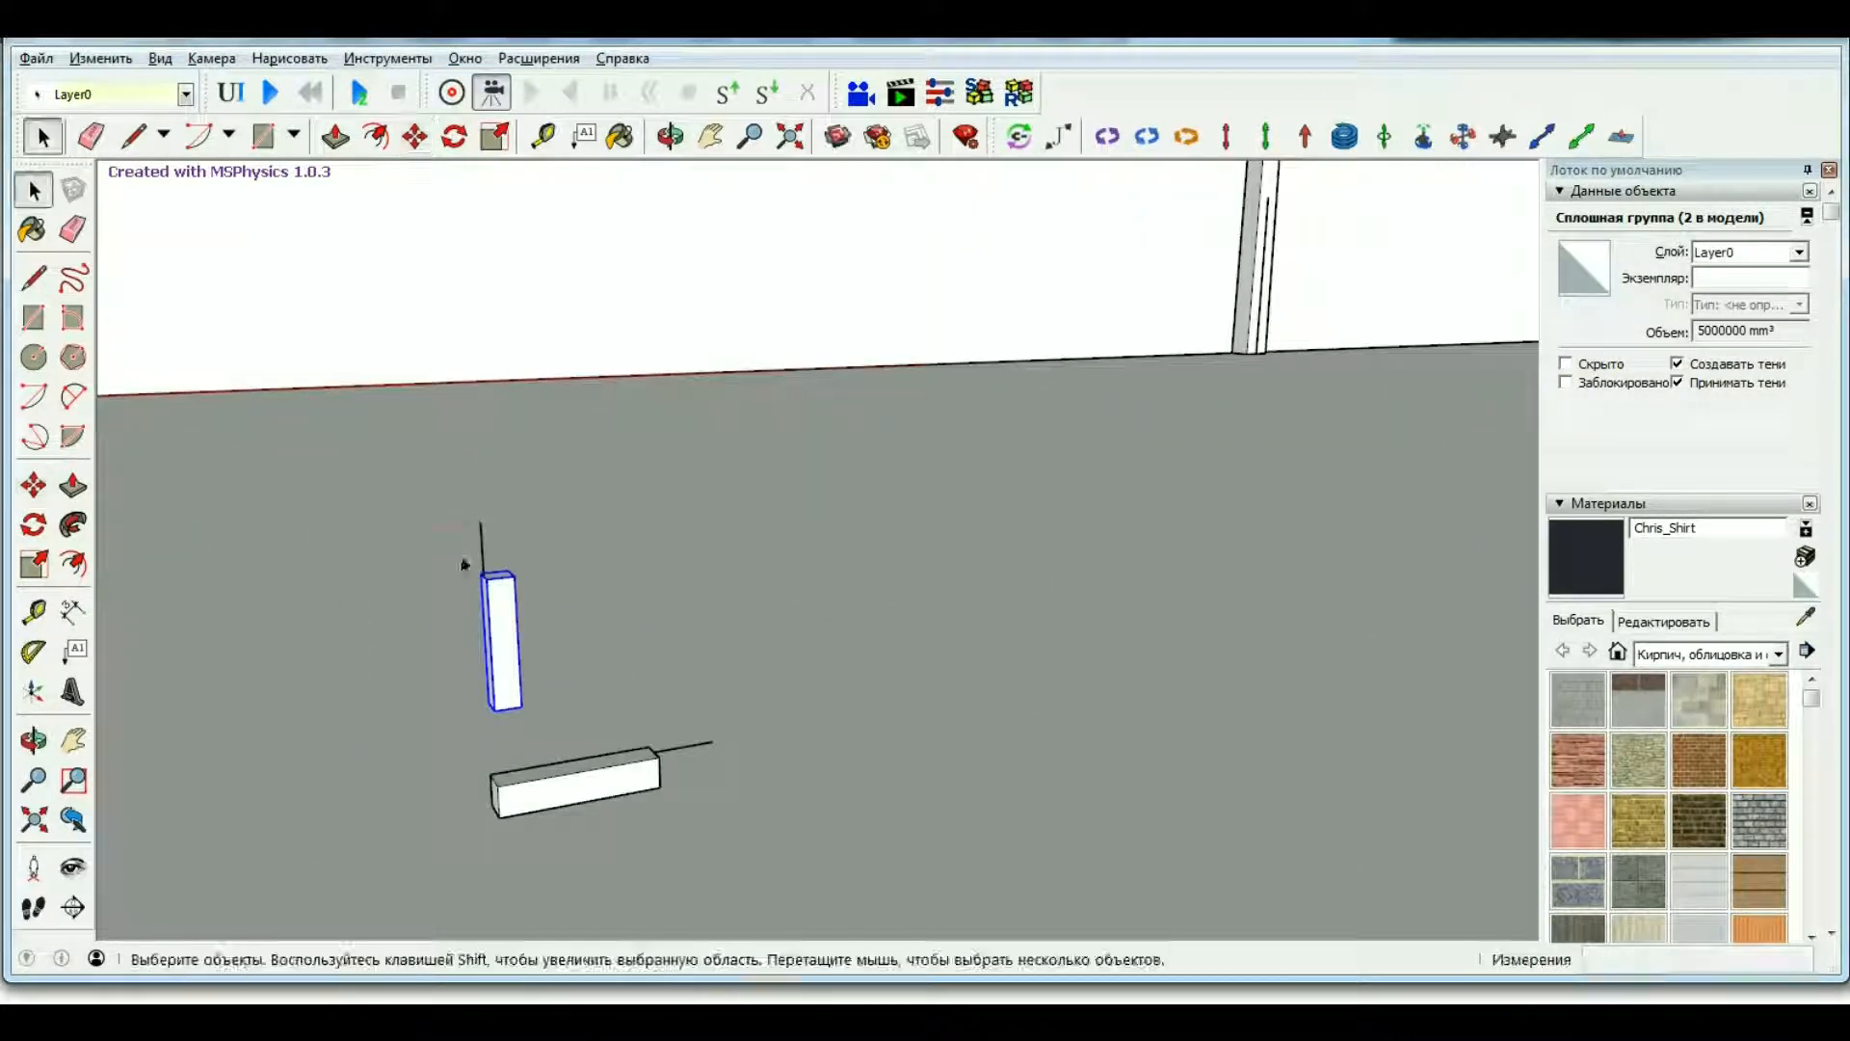
# Add the vertical line to the selection and copy both, by the line's upper end, onto the extended bar's lower end.
pyautogui.keyDown('shift'); pyautogui.click(484, 548); pyautogui.keyUp('shift')
pyautogui.click(414, 141)
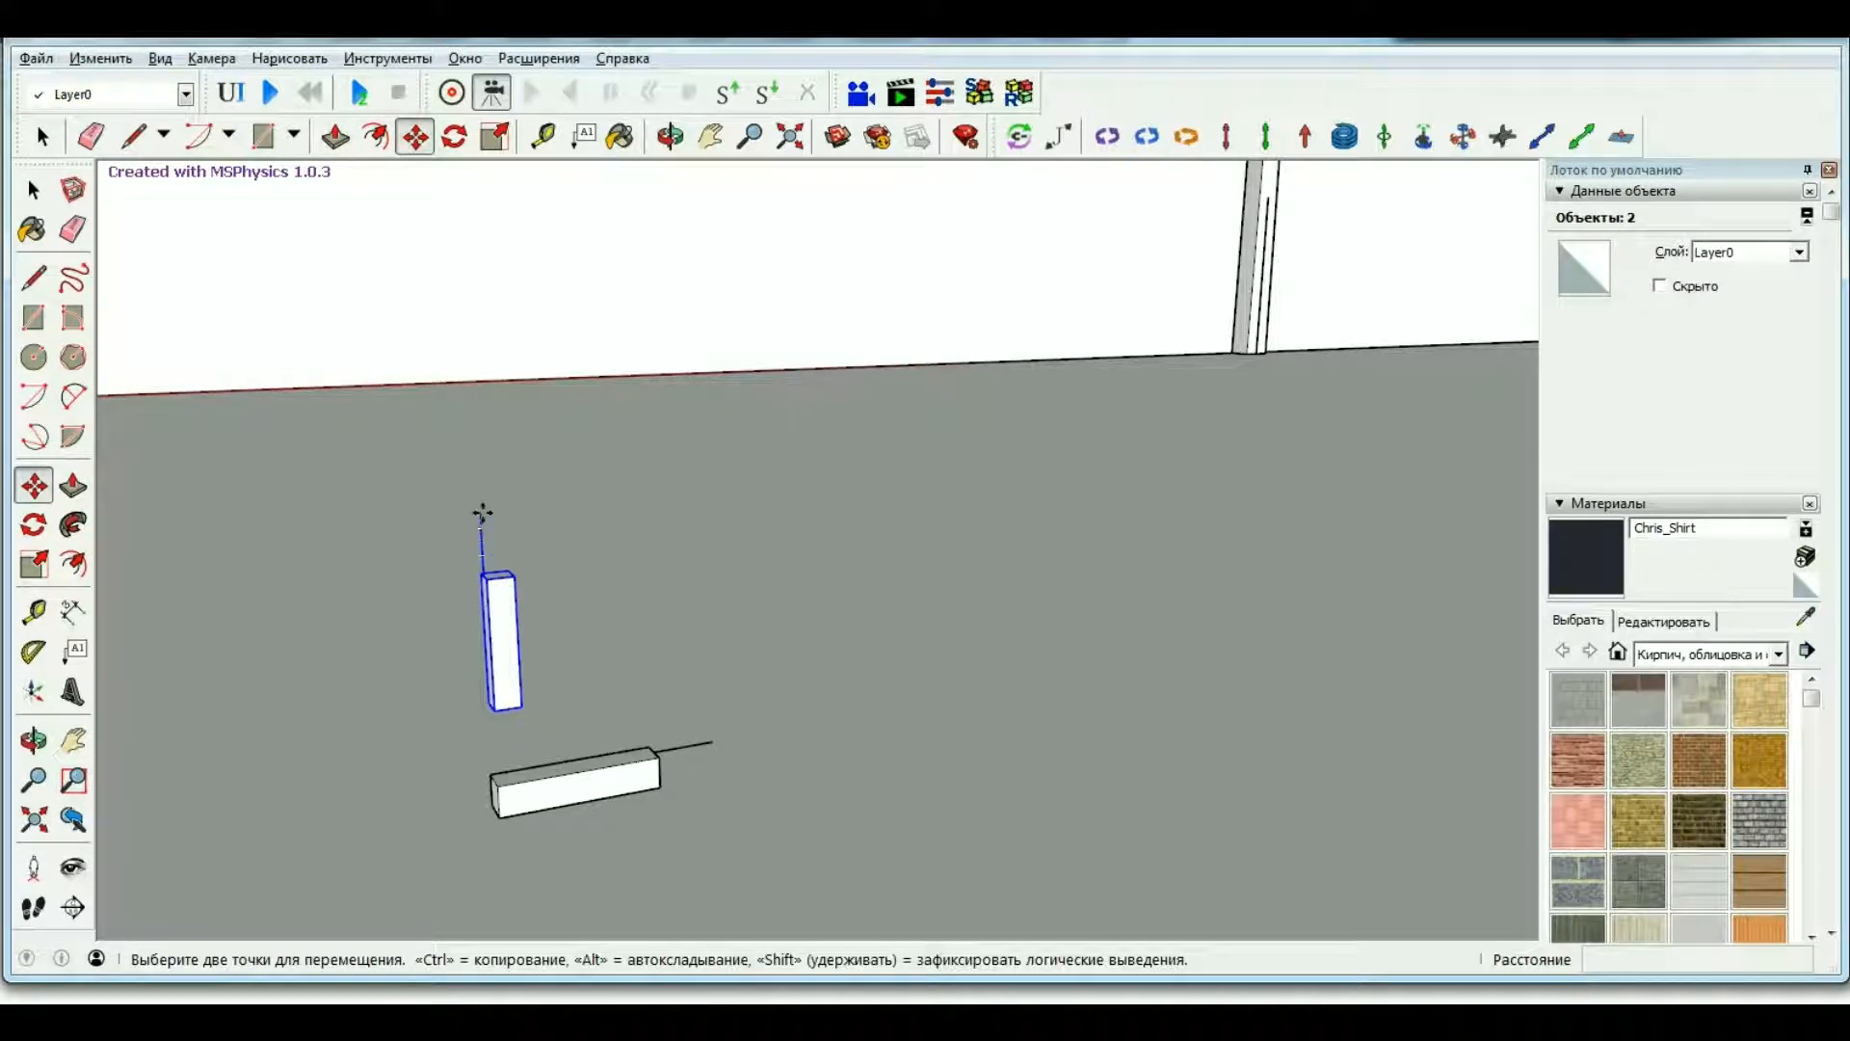
pyautogui.click(481, 517)
pyautogui.press('ctrl')
pyautogui.scroll(-3, 310, 672)
pyautogui.scroll(2, 1250, 694)
pyautogui.scroll(3, 1250, 694)
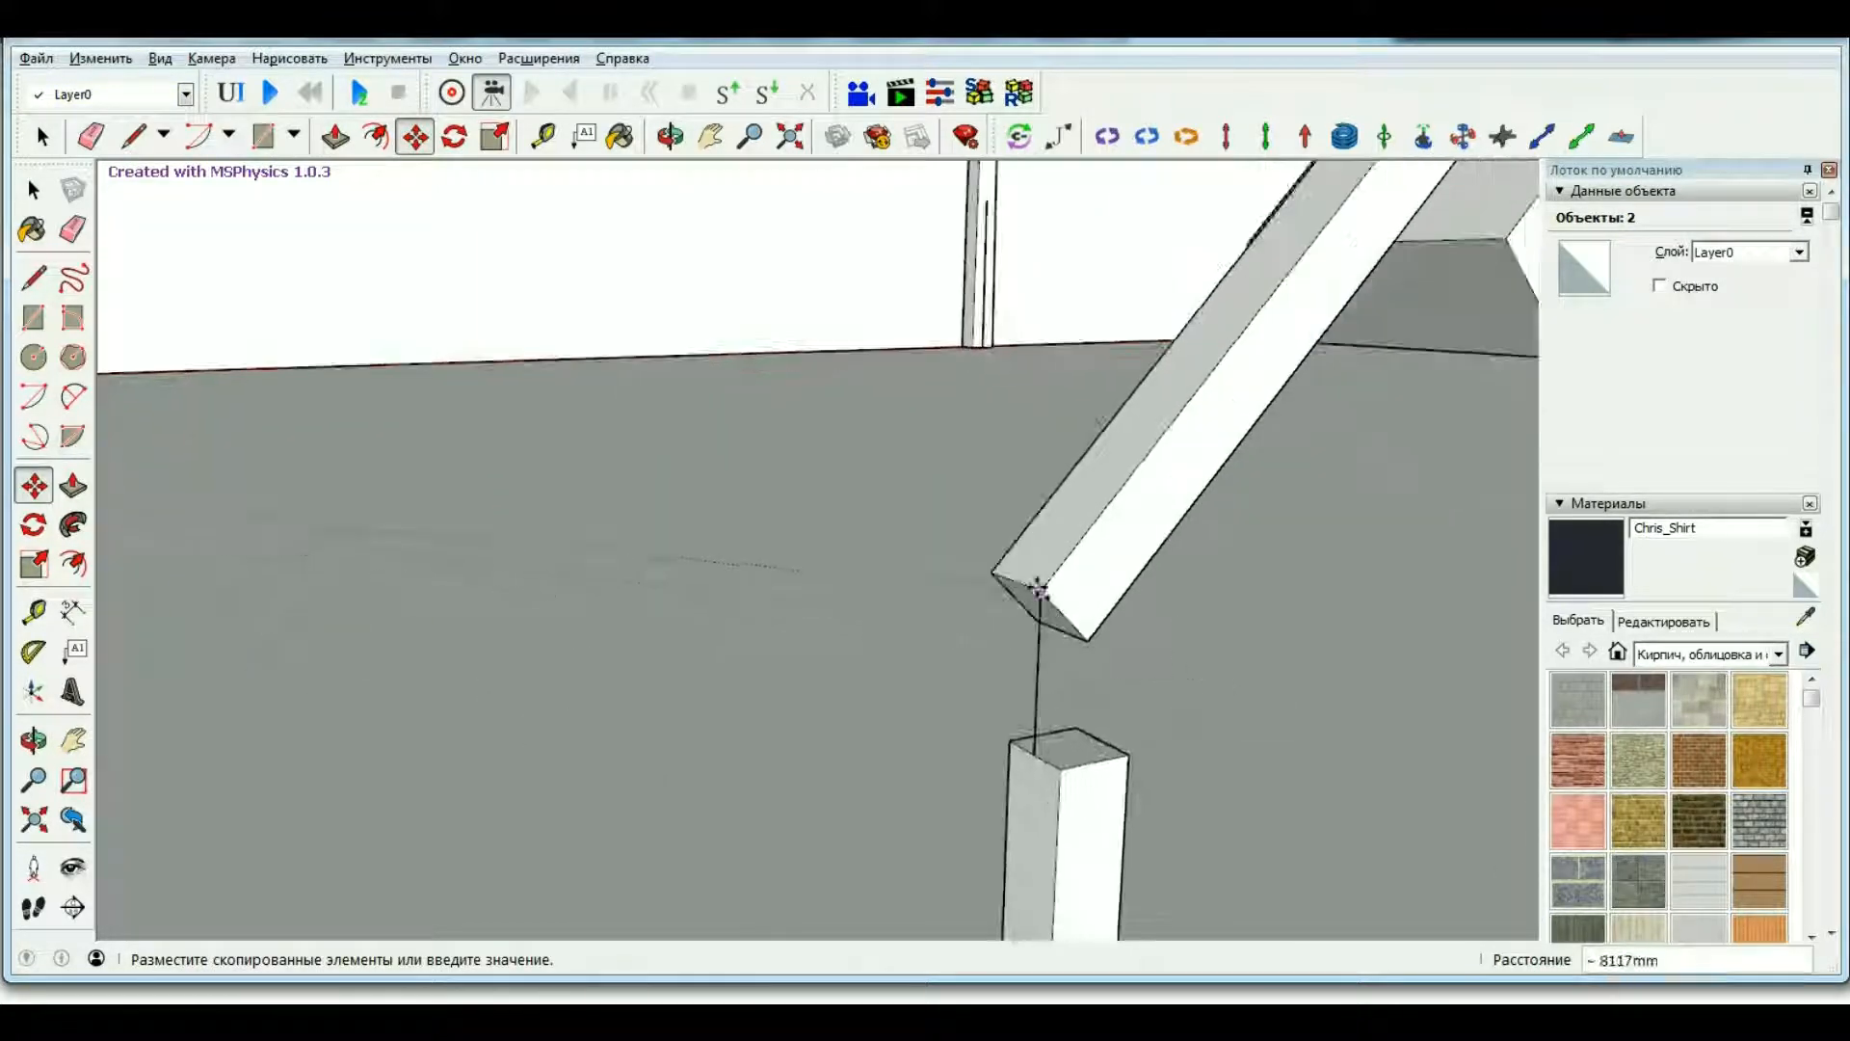
pyautogui.click(1012, 579)
pyautogui.scroll(-3, 540, 606)
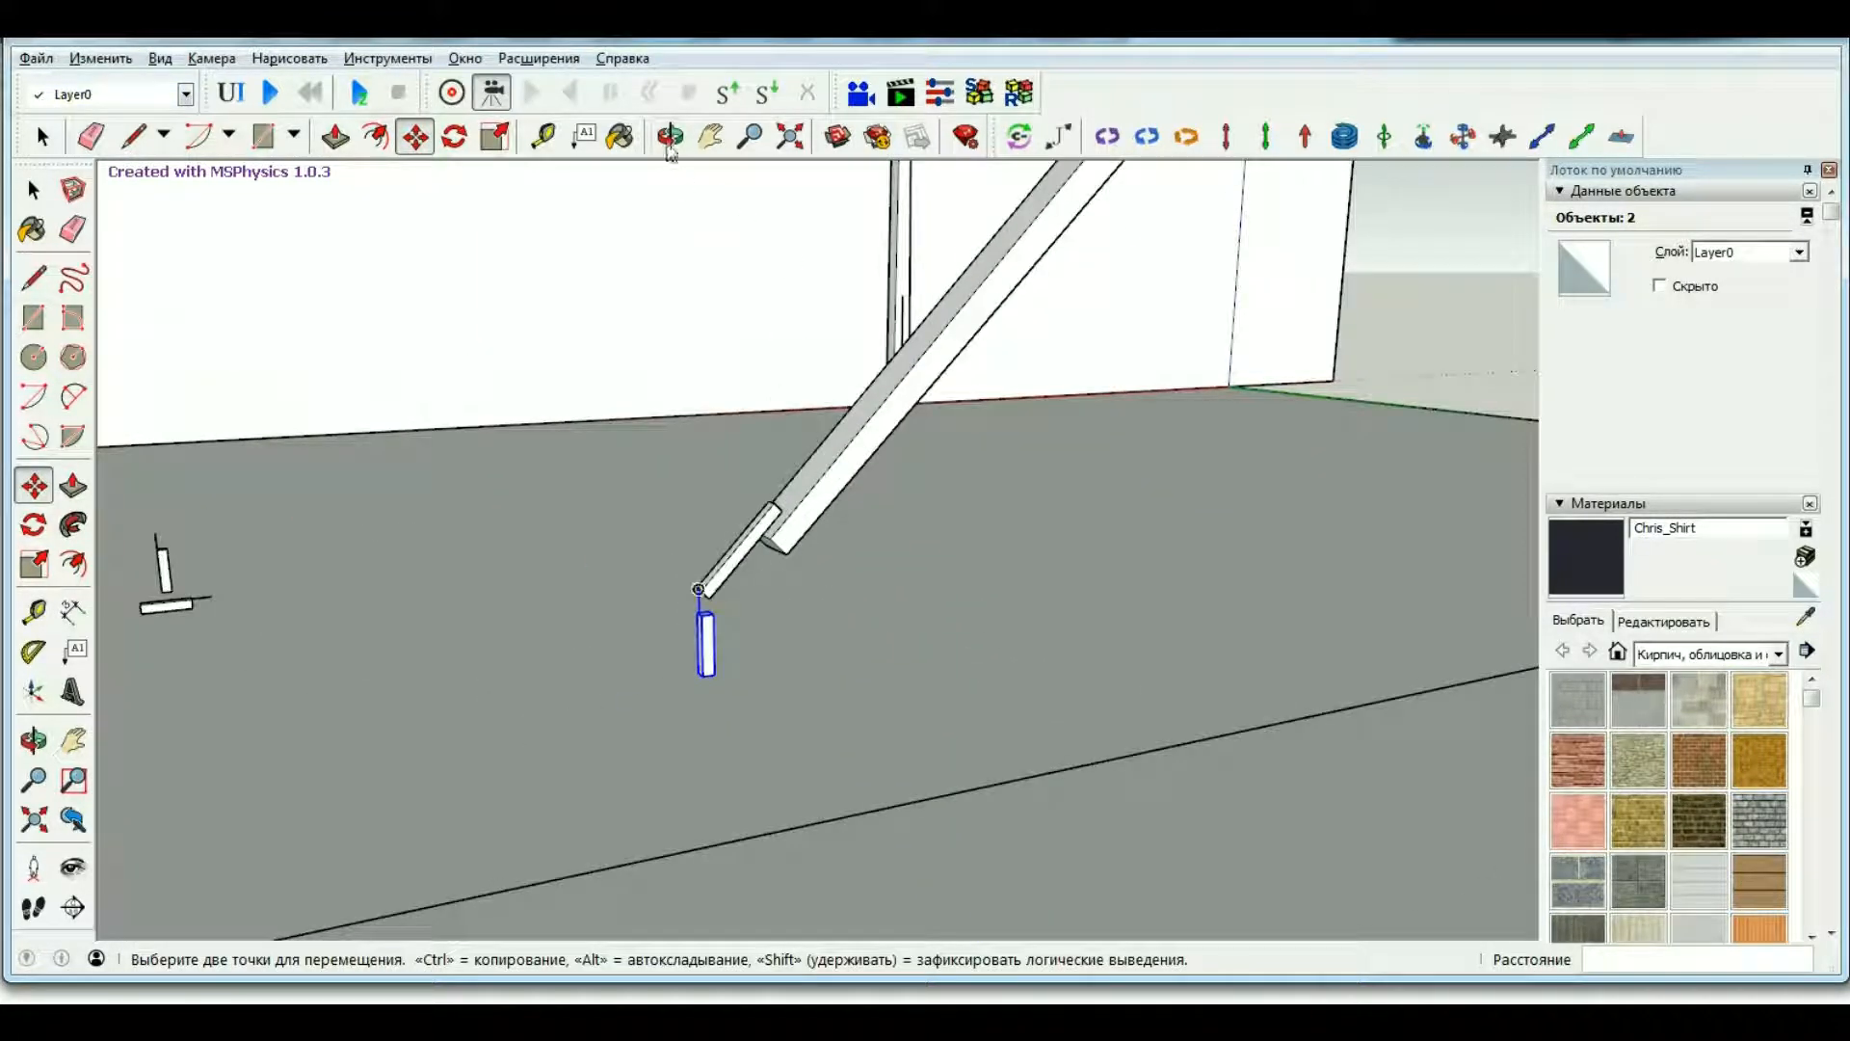
pyautogui.moveTo(672, 154); pyautogui.dragTo(1003, 652, button='middle')
pyautogui.scroll(2, 1168, 567)
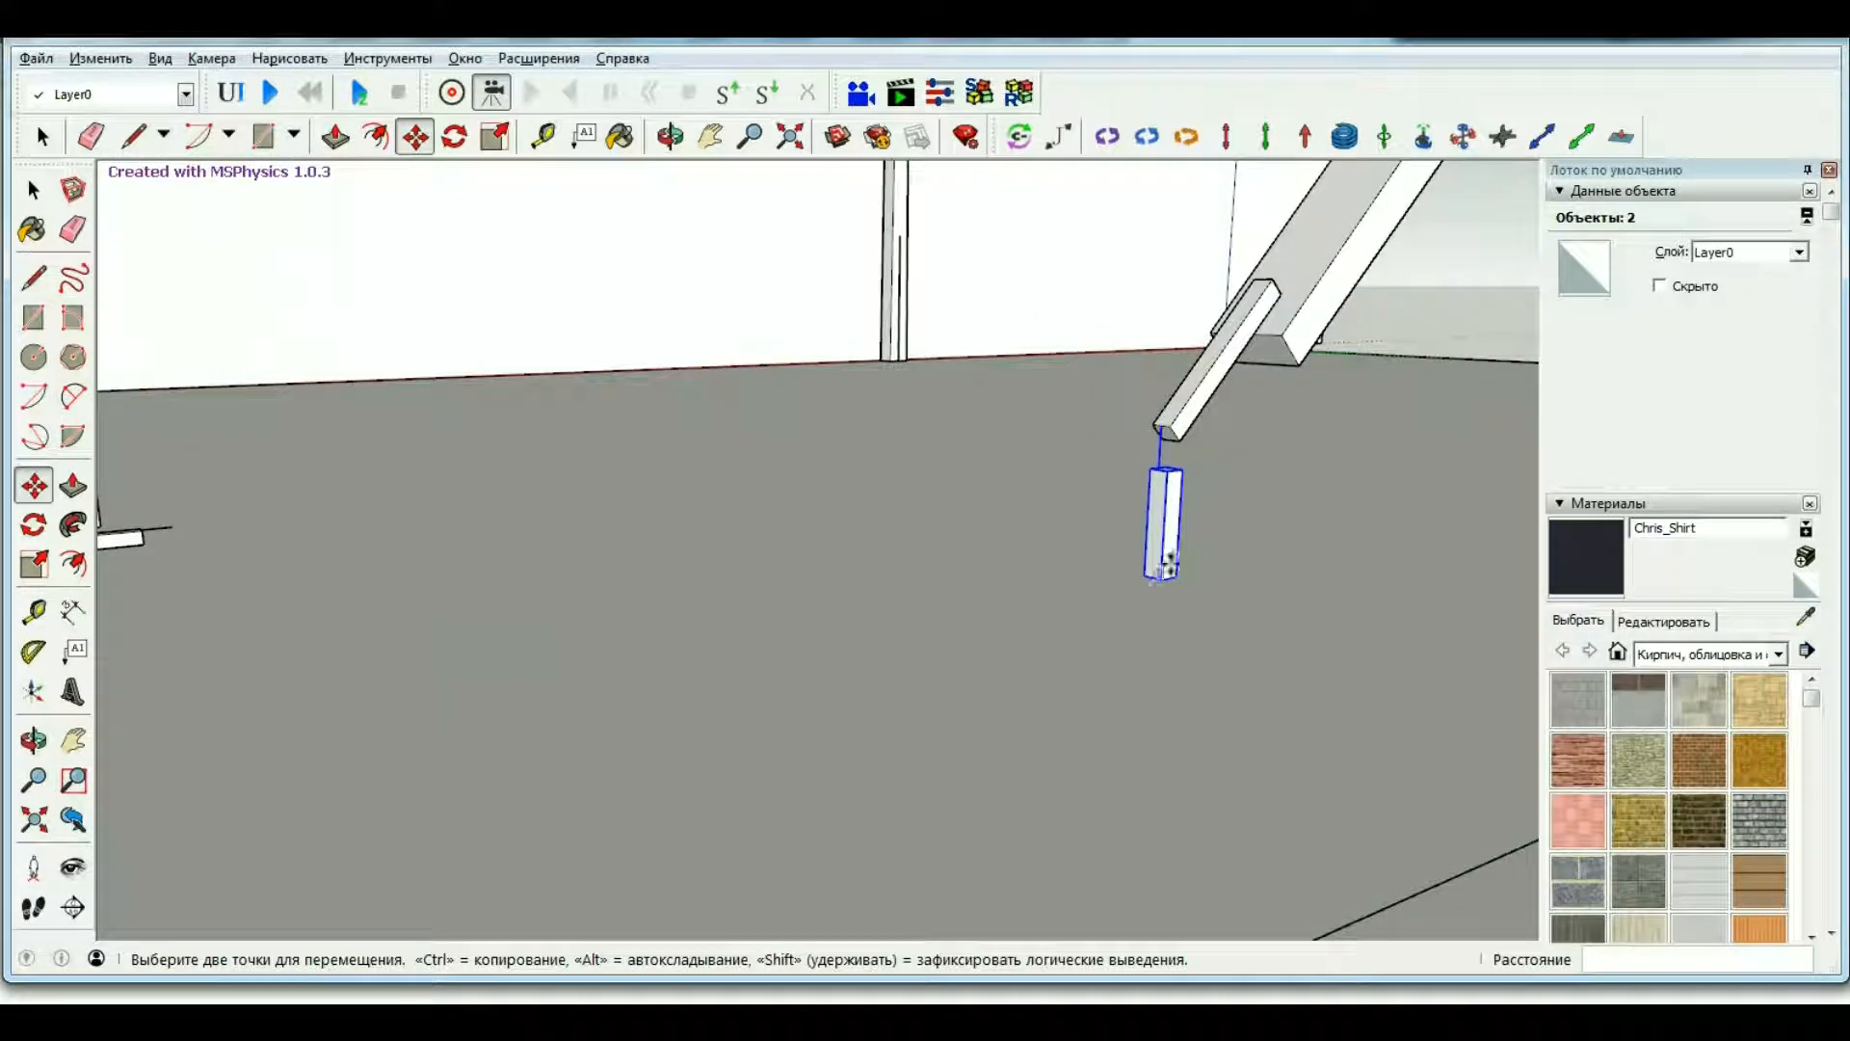
pyautogui.press('ctrl')
pyautogui.scroll(-4, 1137, 575)
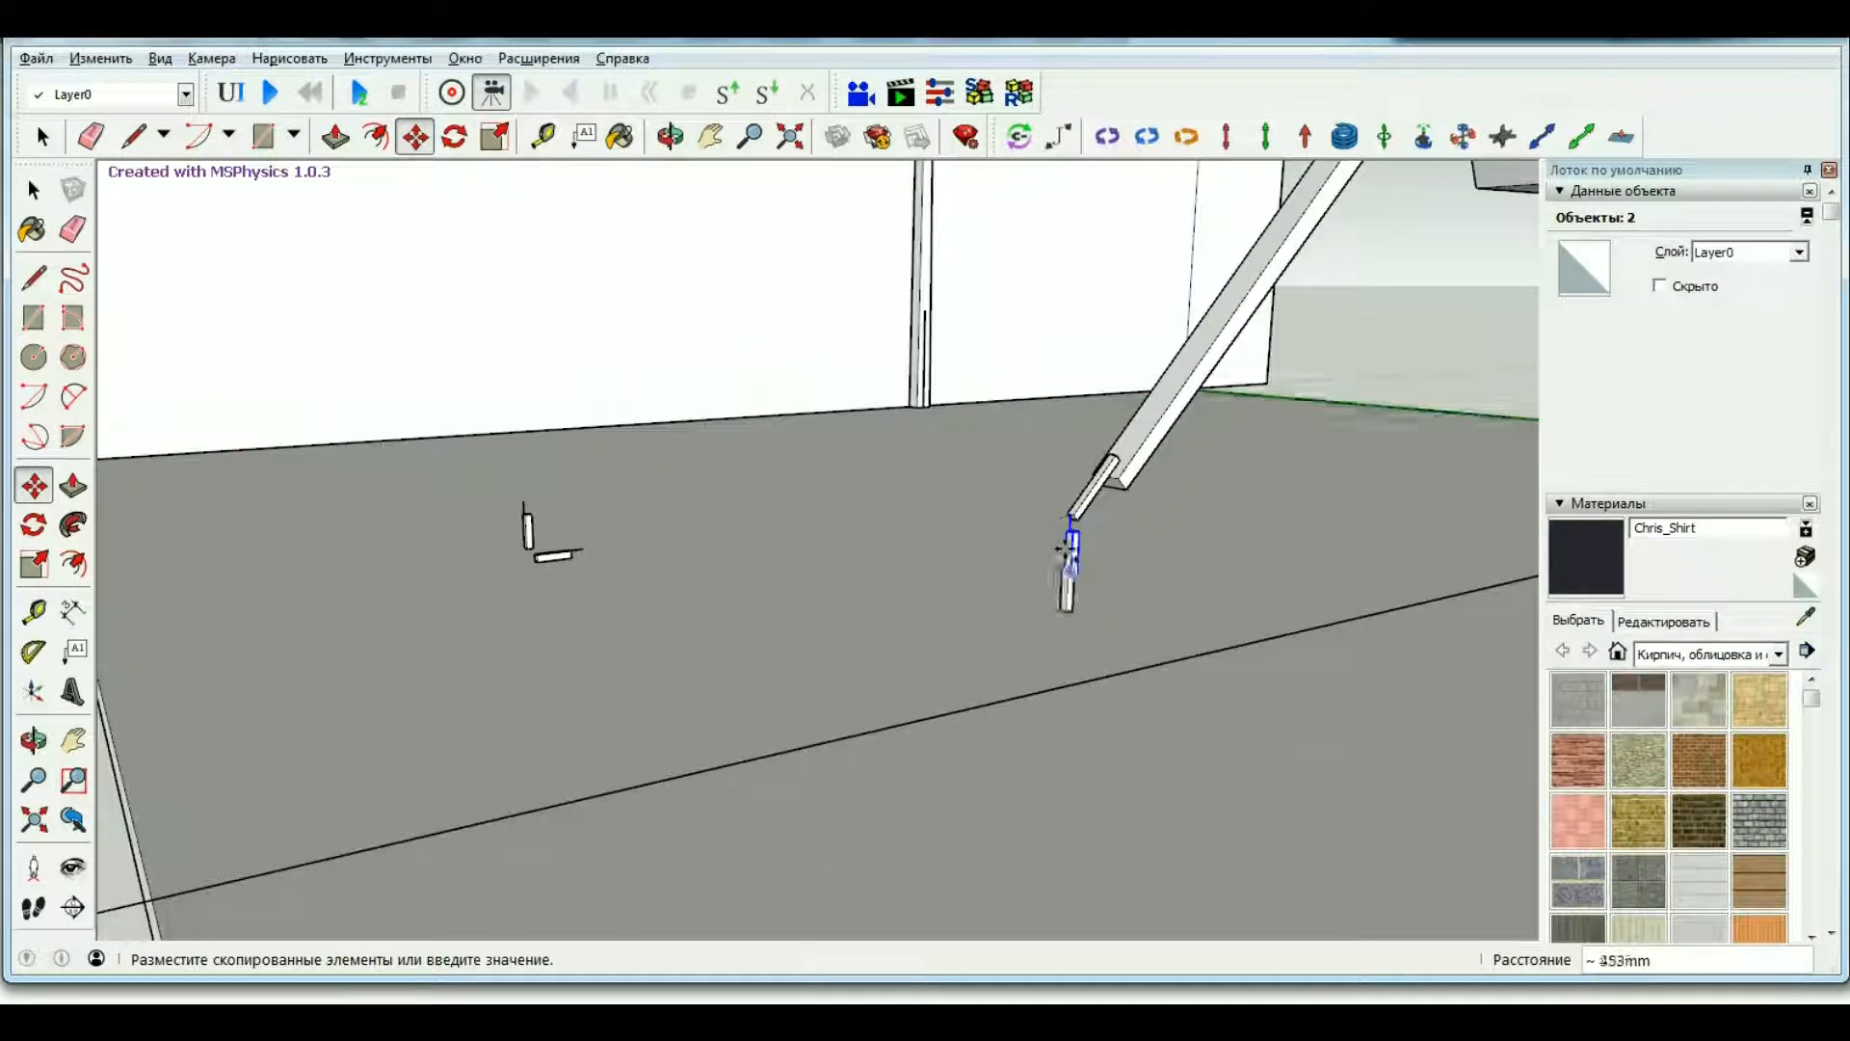
pyautogui.keyDown('shift'); pyautogui.moveTo(1075, 573); pyautogui.dragTo(761, 583, button='middle'); pyautogui.keyUp('shift')
pyautogui.scroll(1, 879, 601)
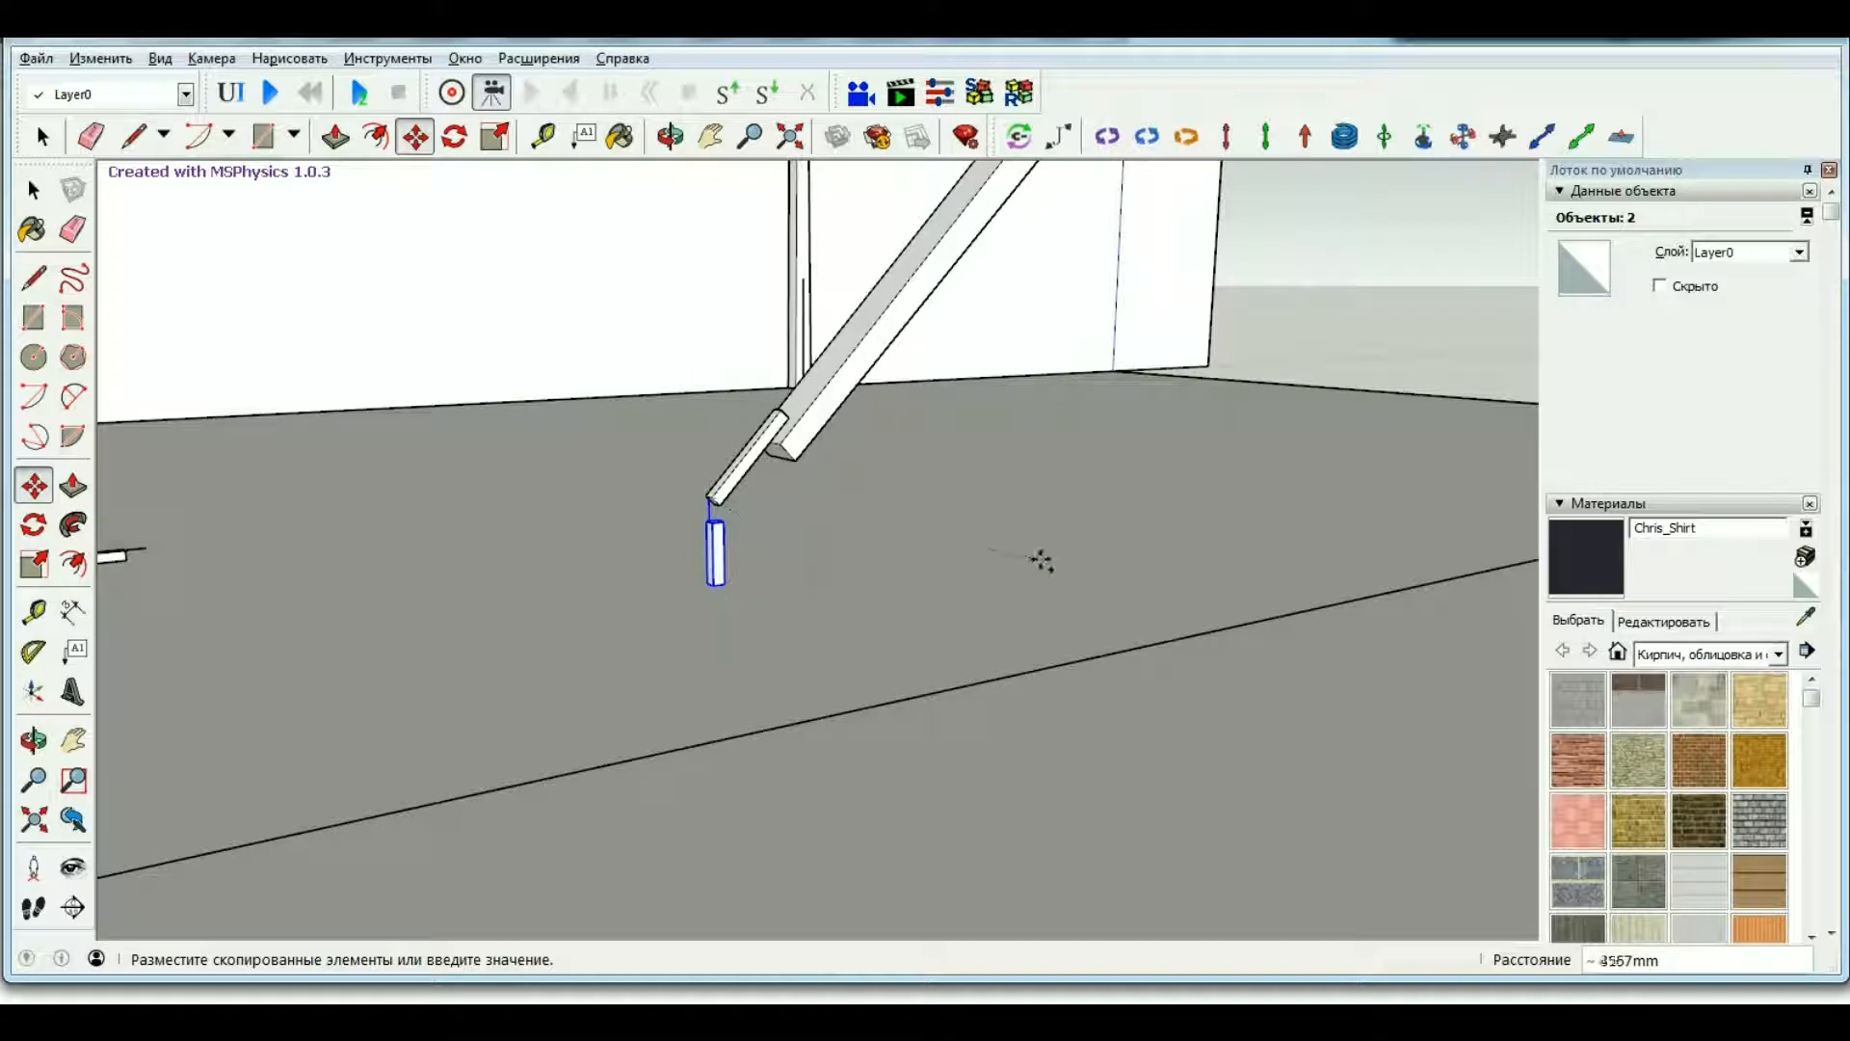
pyautogui.scroll(-3, 1041, 559)
pyautogui.scroll(3, 279, 514)
pyautogui.click(279, 514)
pyautogui.press('space')
# Move the line of the loose horizontal bar to the bar's opposite end, onto the midpoint of its lower end edge.
pyautogui.scroll(6, 409, 602)
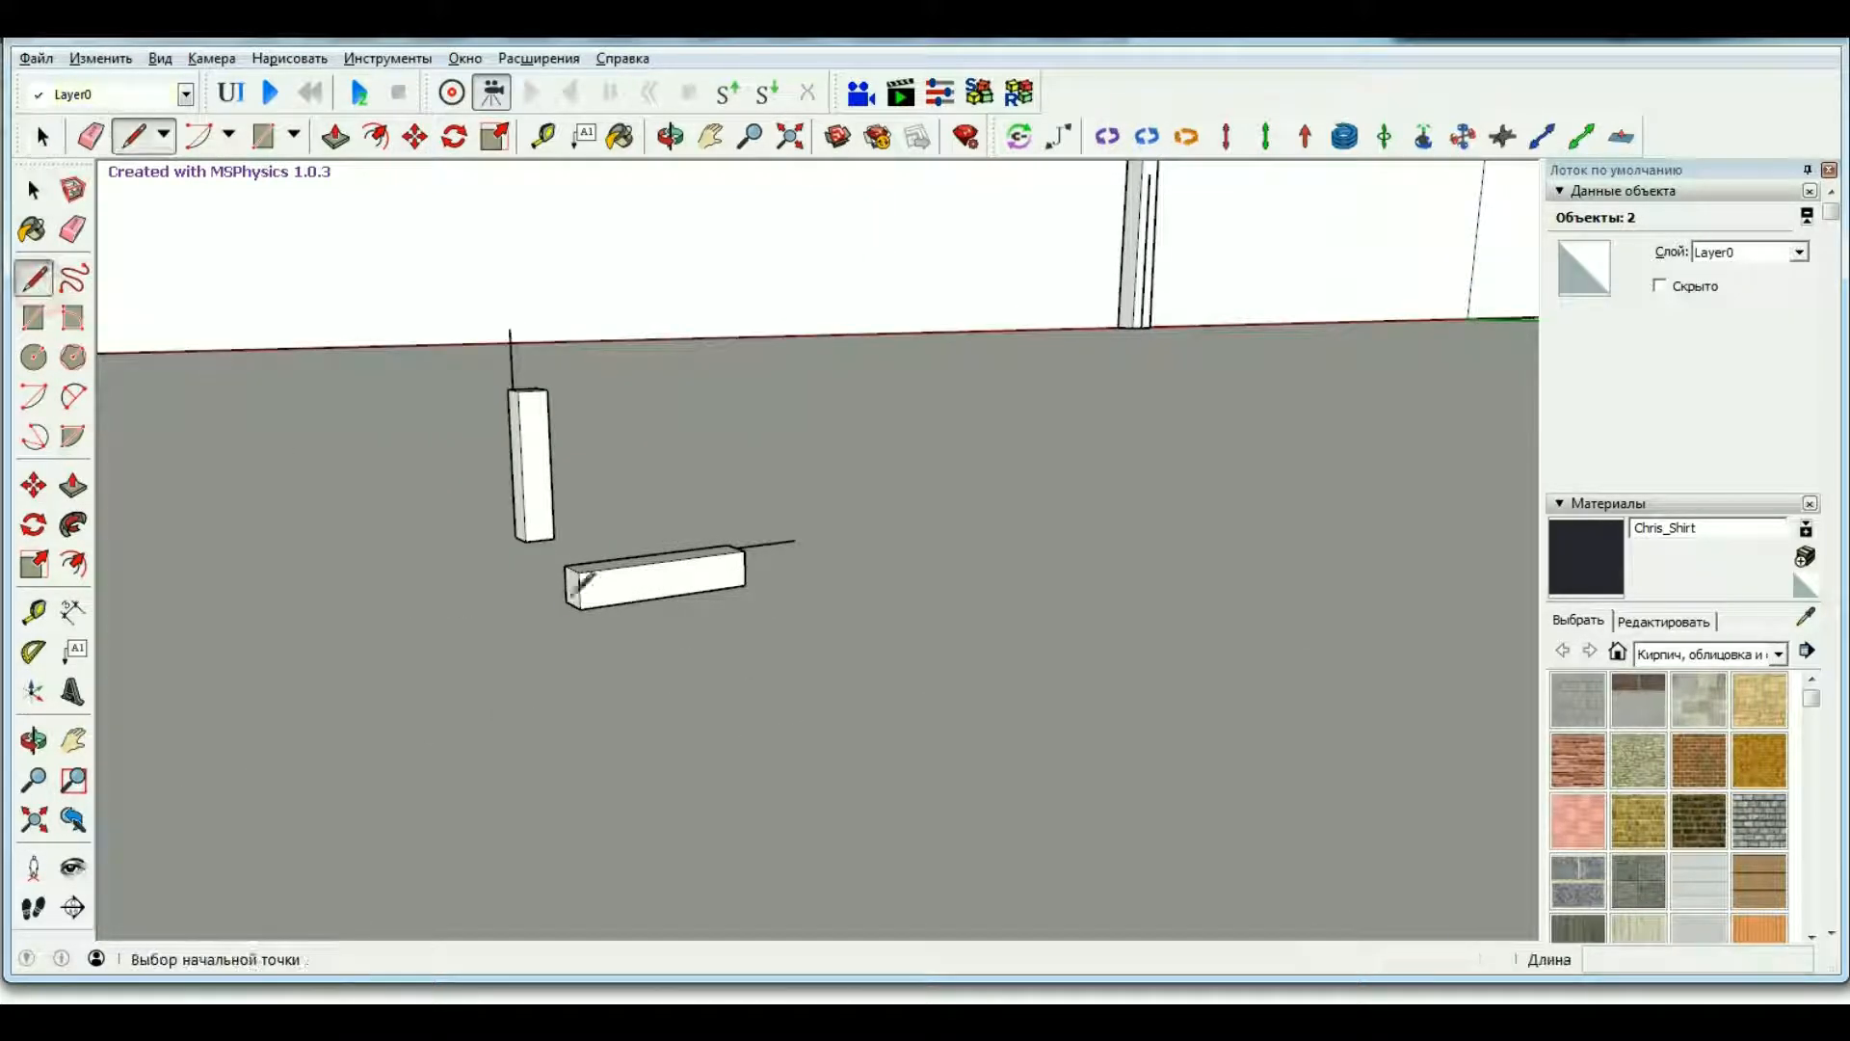
pyautogui.scroll(2, 747, 542)
pyautogui.press('space')
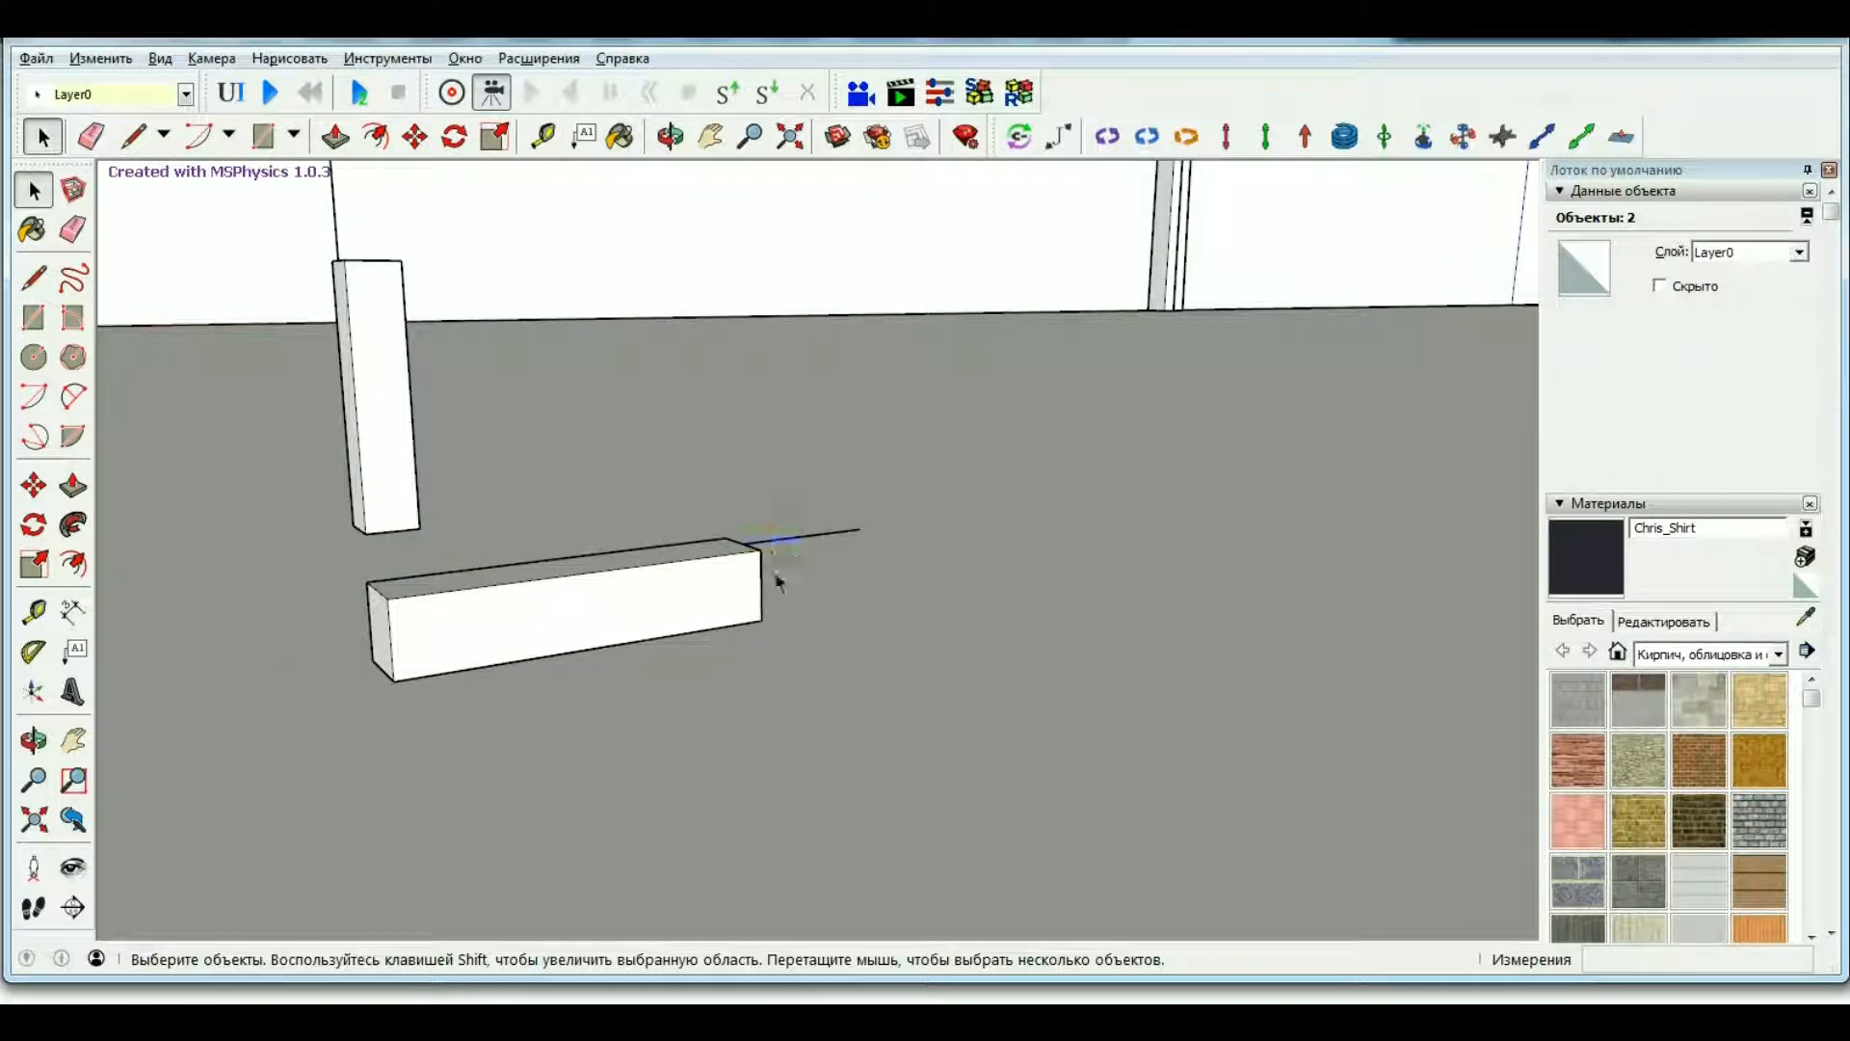
pyautogui.click(800, 536)
pyautogui.press('m')
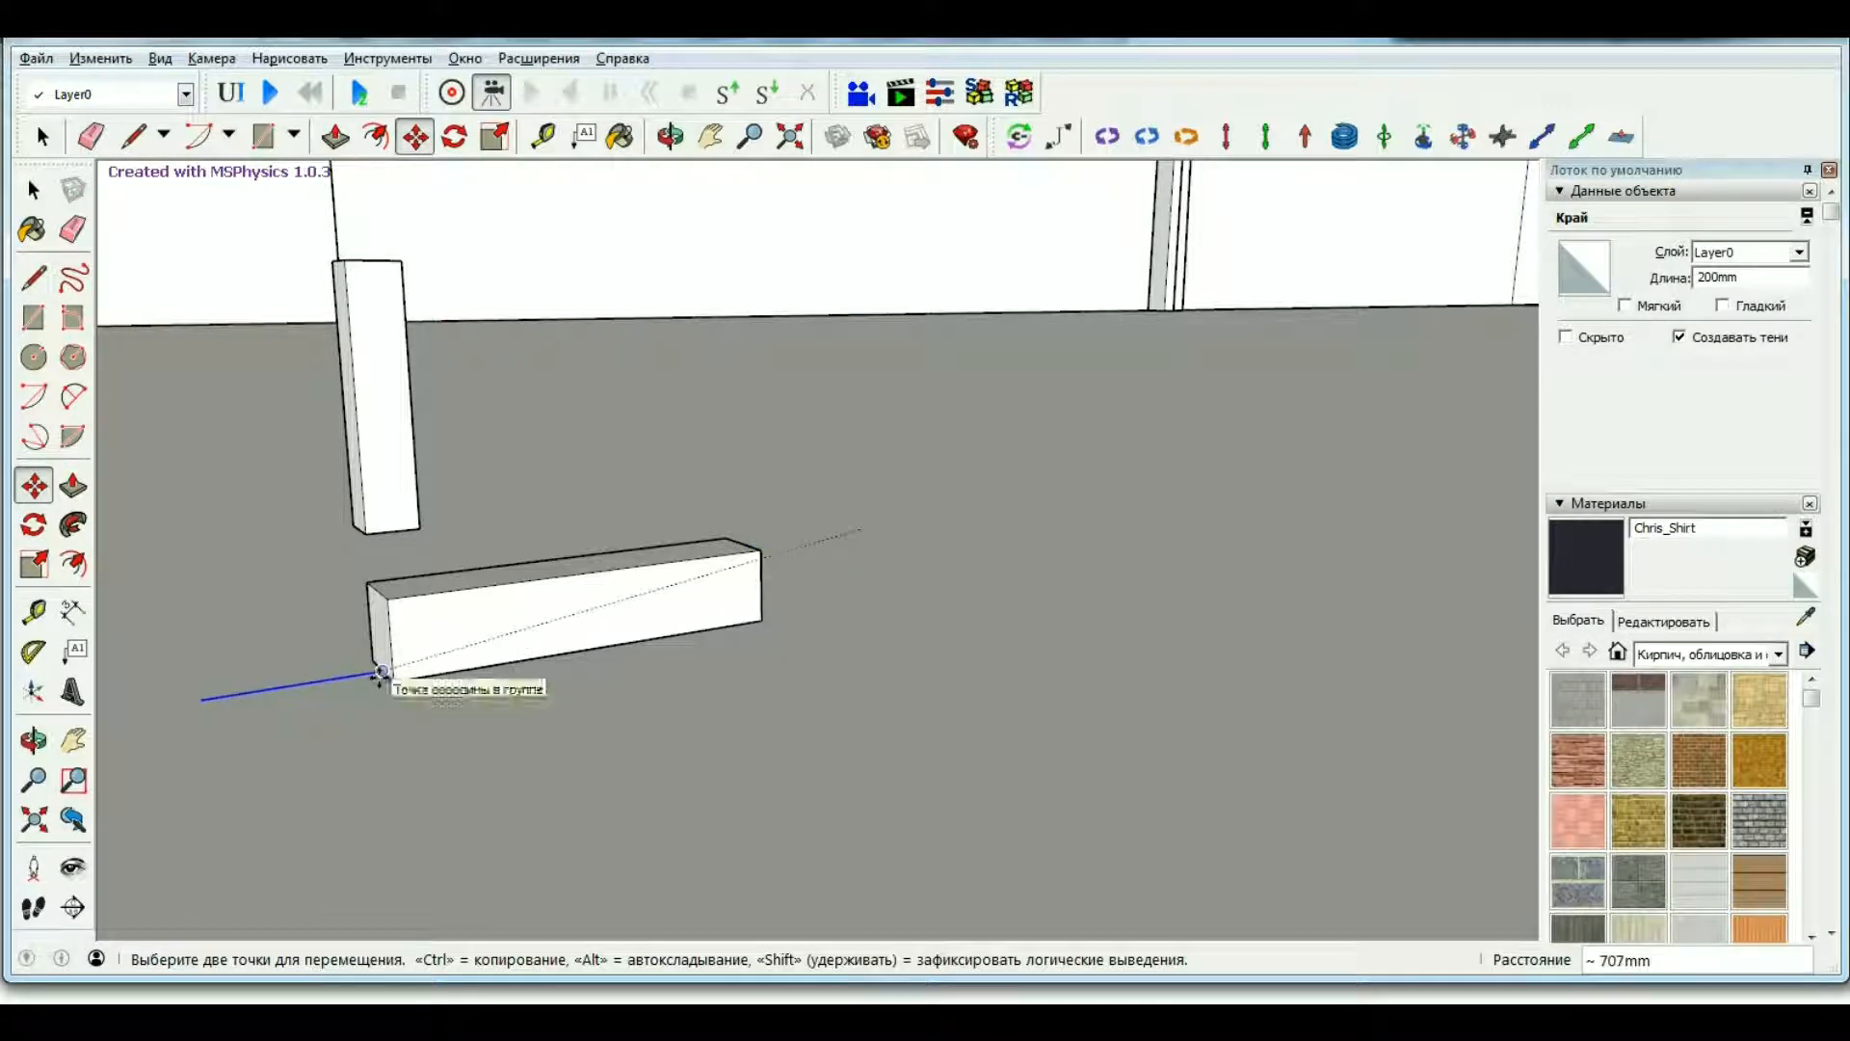
pyautogui.click(381, 673)
# Copy the loose horizontal bar together with its line, by the line's free end, to the lower end of the hanging upright bar.
pyautogui.press('space')
pyautogui.keyDown('shift'); pyautogui.click(328, 691); pyautogui.keyUp('shift')
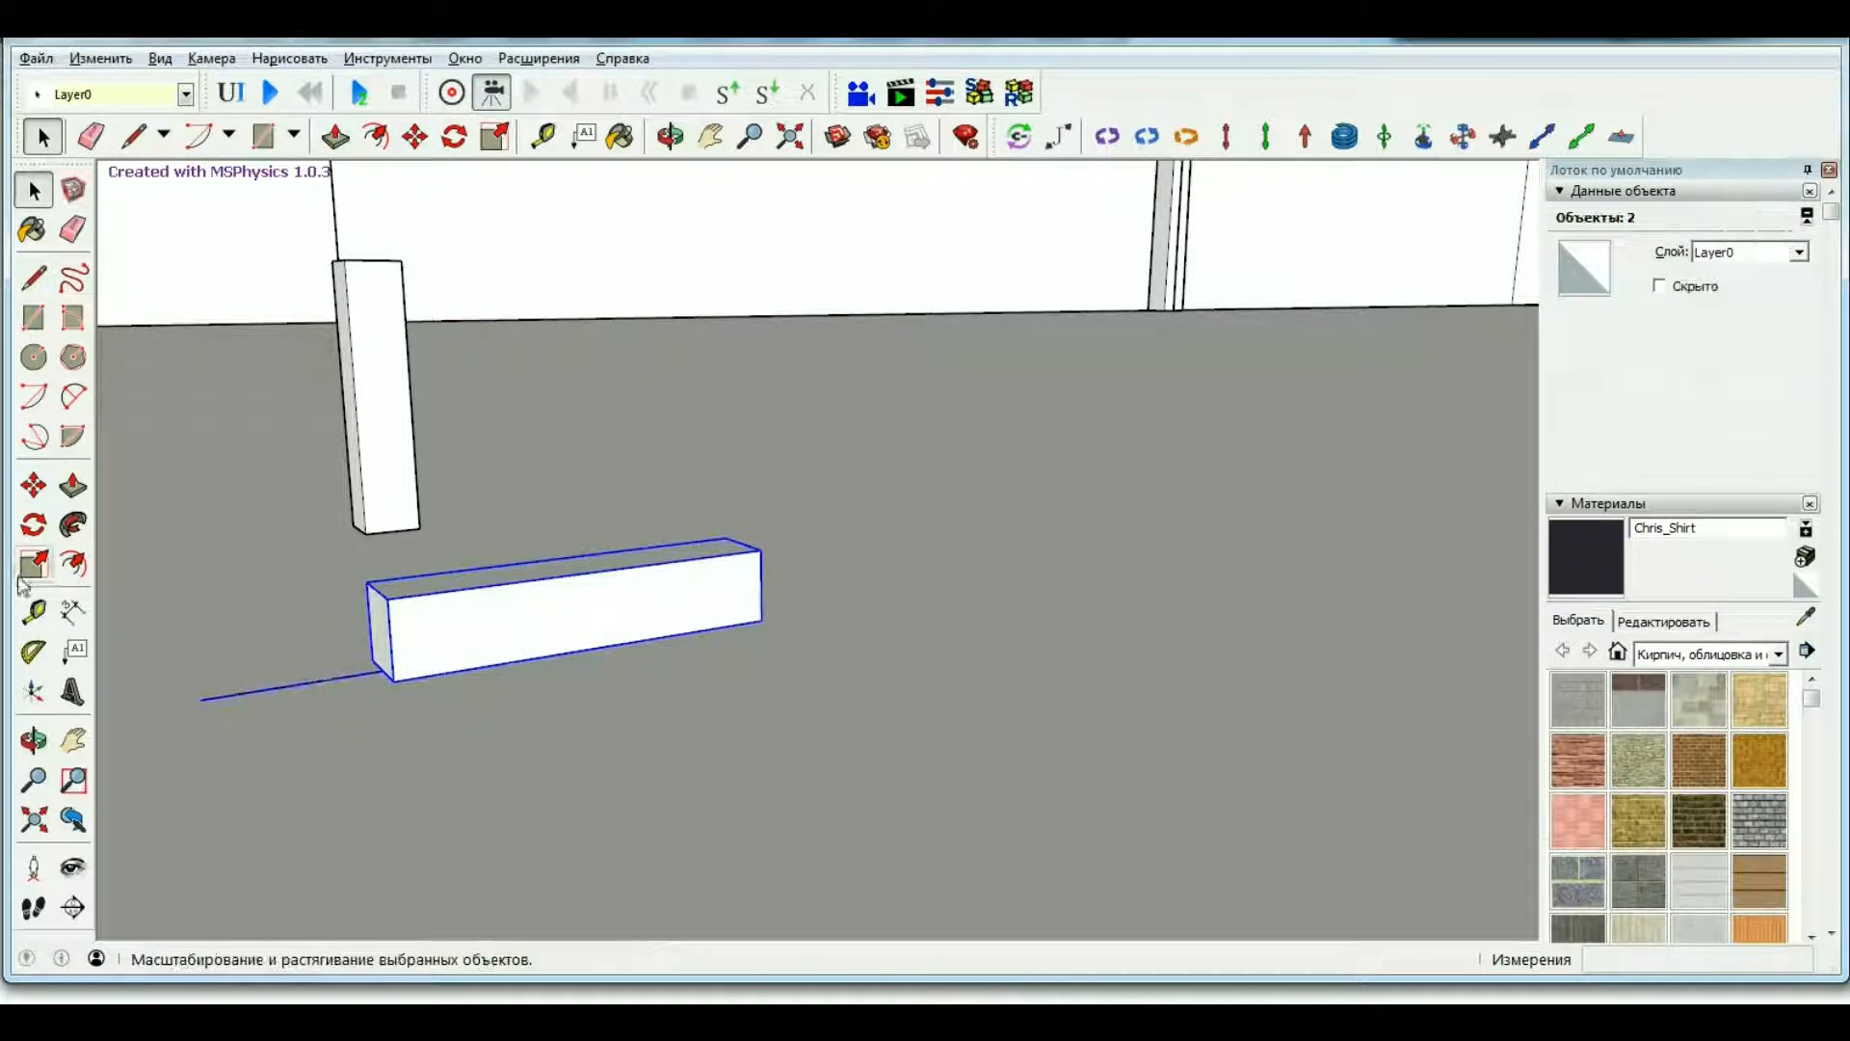
pyautogui.click(34, 485)
pyautogui.scroll(-5, 279, 697)
pyautogui.press('ctrl')
pyautogui.click(257, 696)
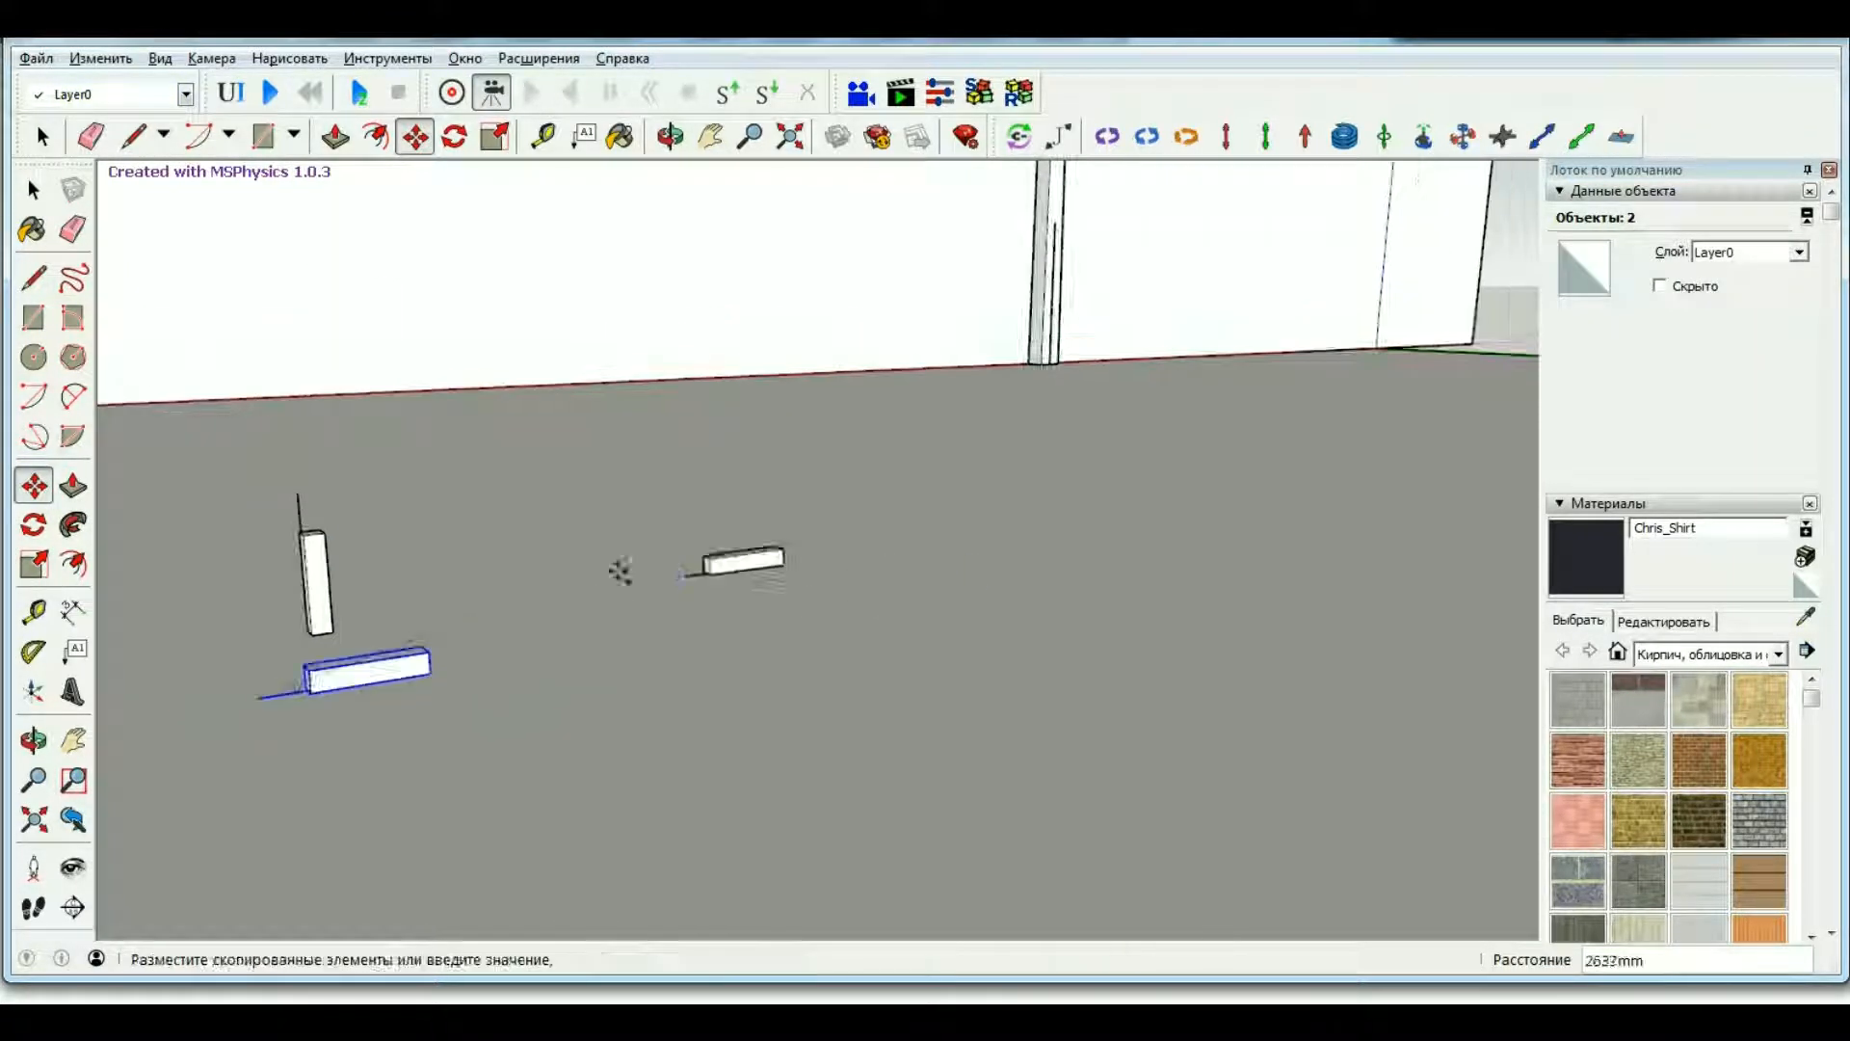
pyautogui.scroll(-5, 619, 571)
pyautogui.scroll(4, 848, 621)
pyautogui.moveTo(776, 675); pyautogui.dragTo(829, 763, button='middle')
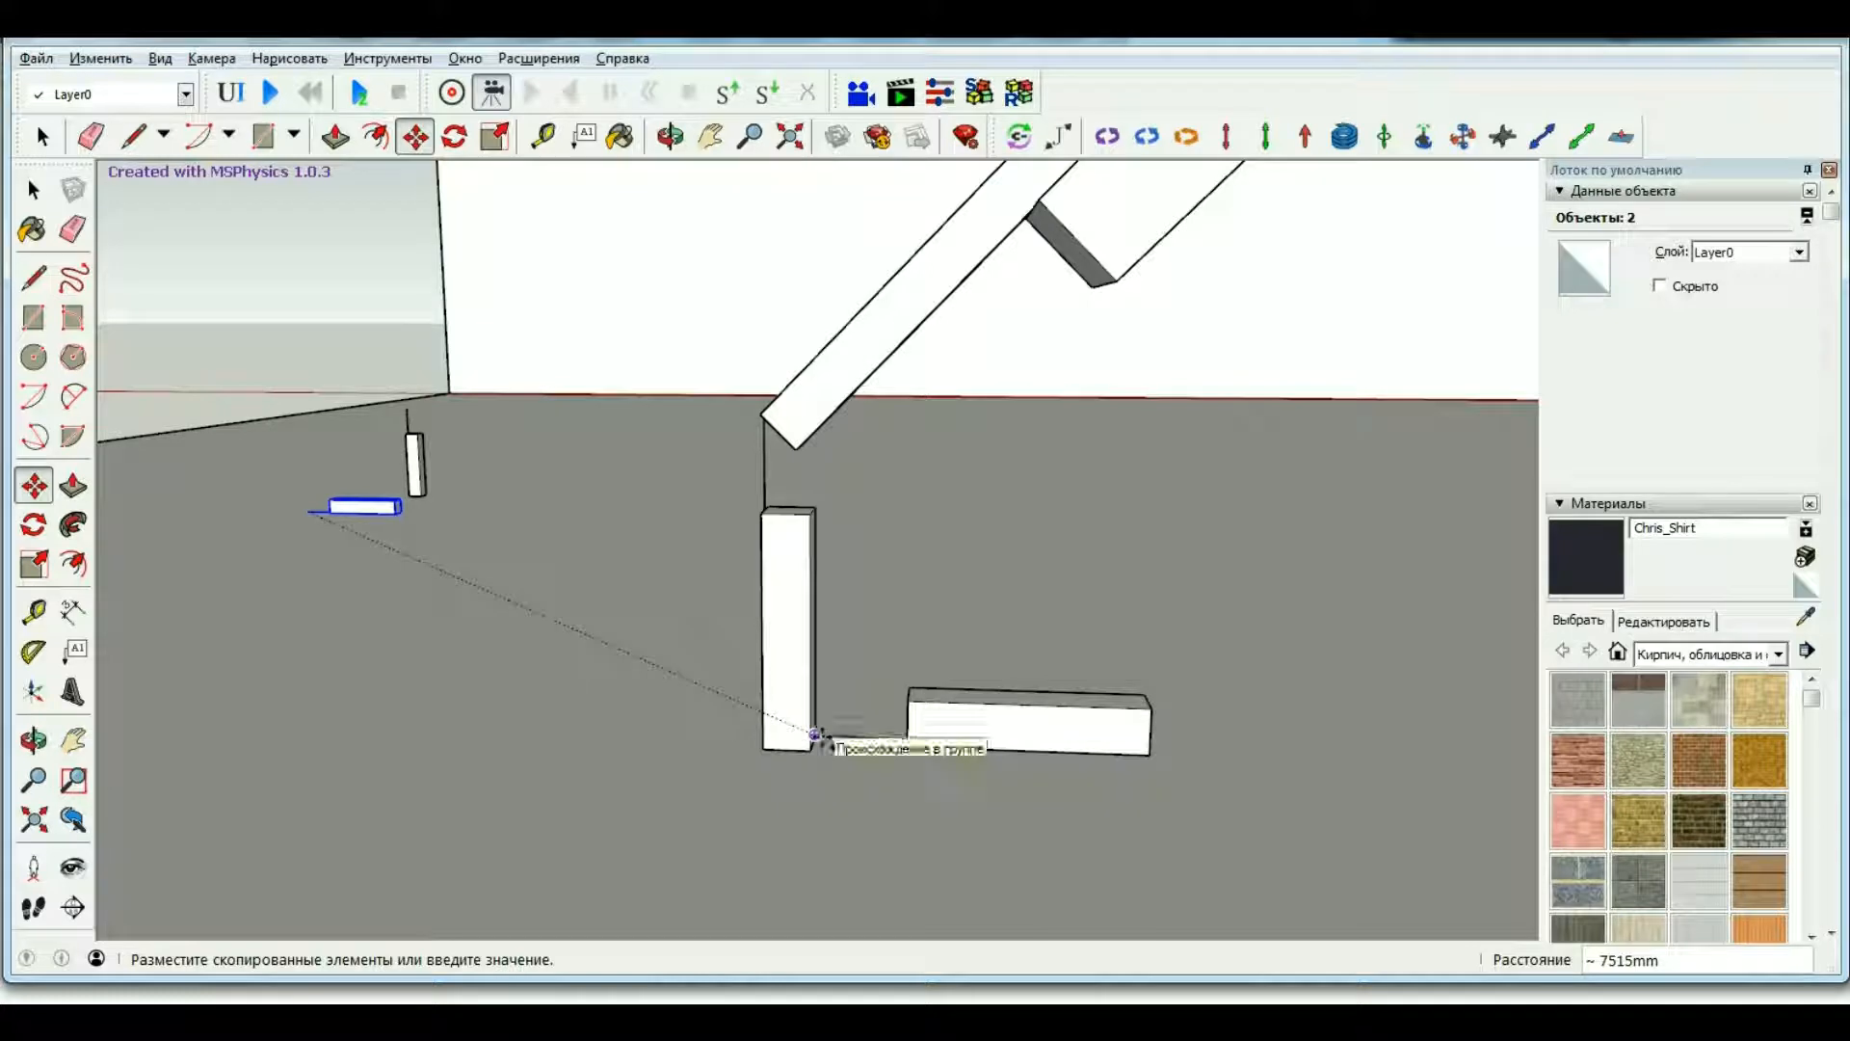
pyautogui.scroll(3, 817, 736)
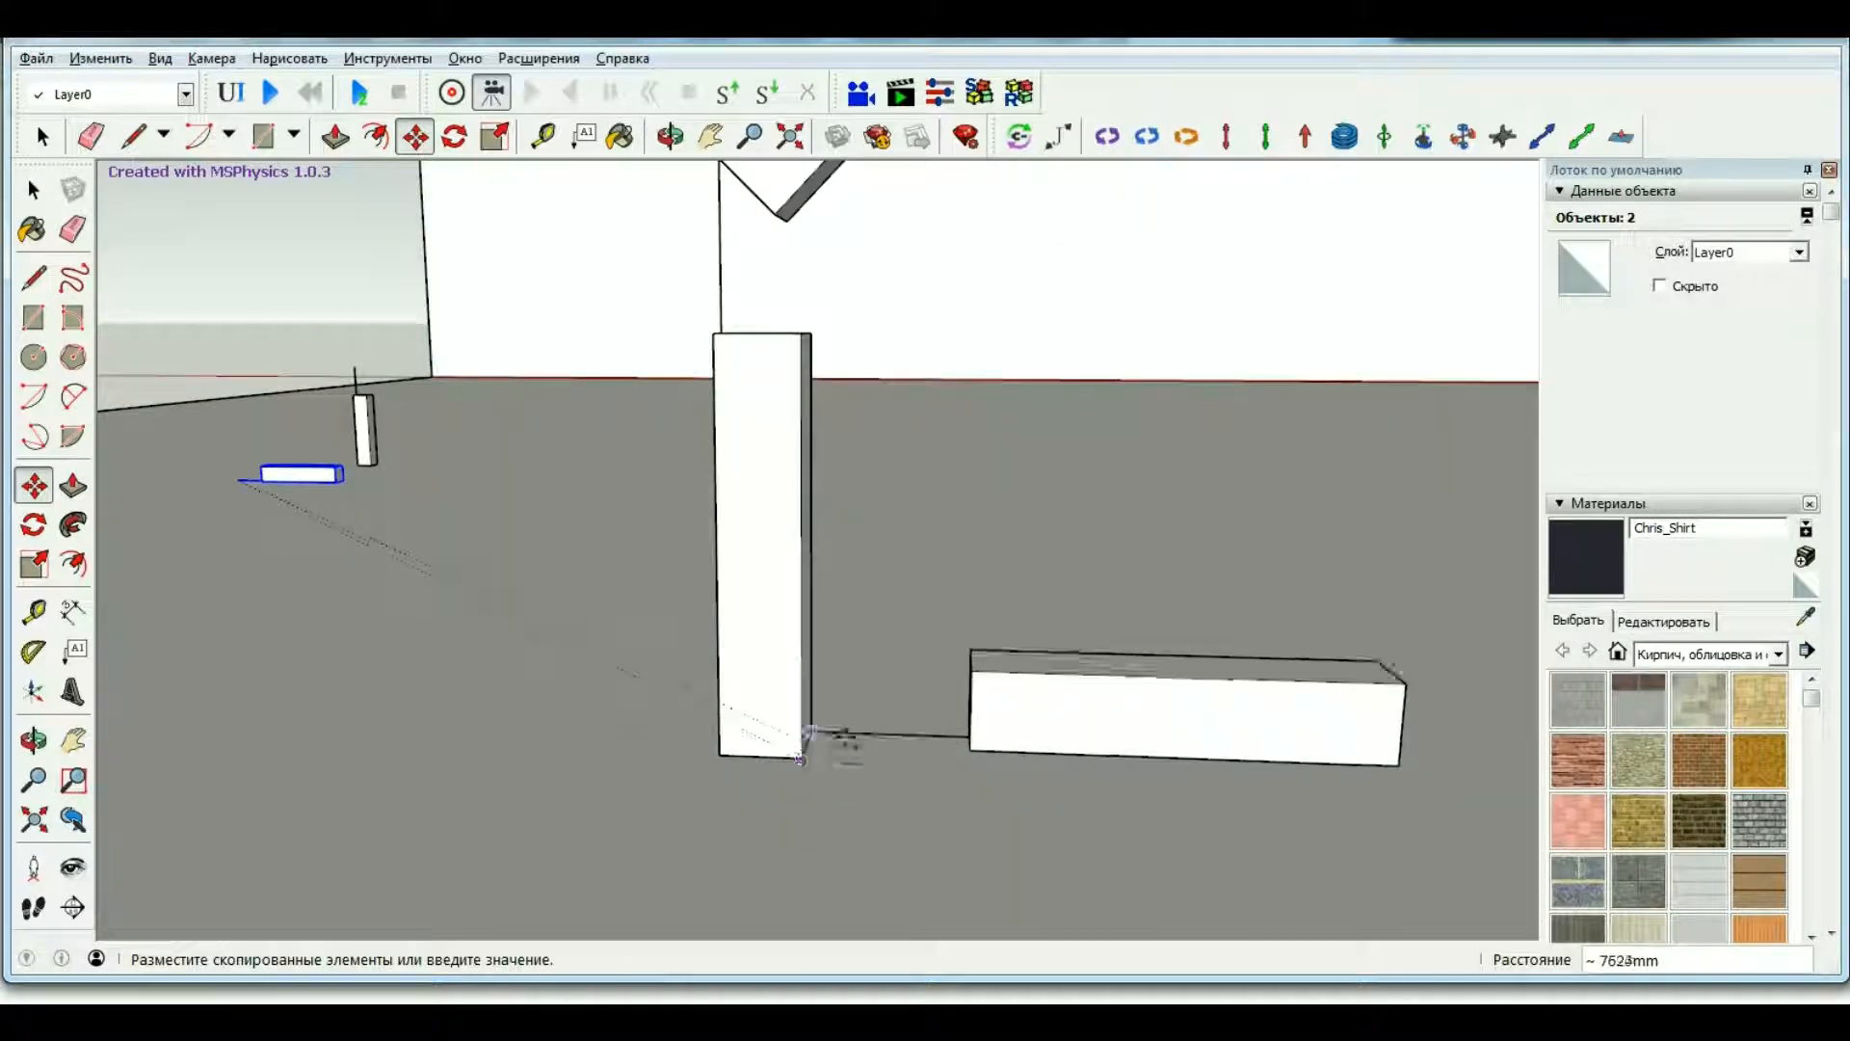
pyautogui.moveTo(911, 607); pyautogui.dragTo(764, 562, button='middle')
pyautogui.scroll(3, 627, 665)
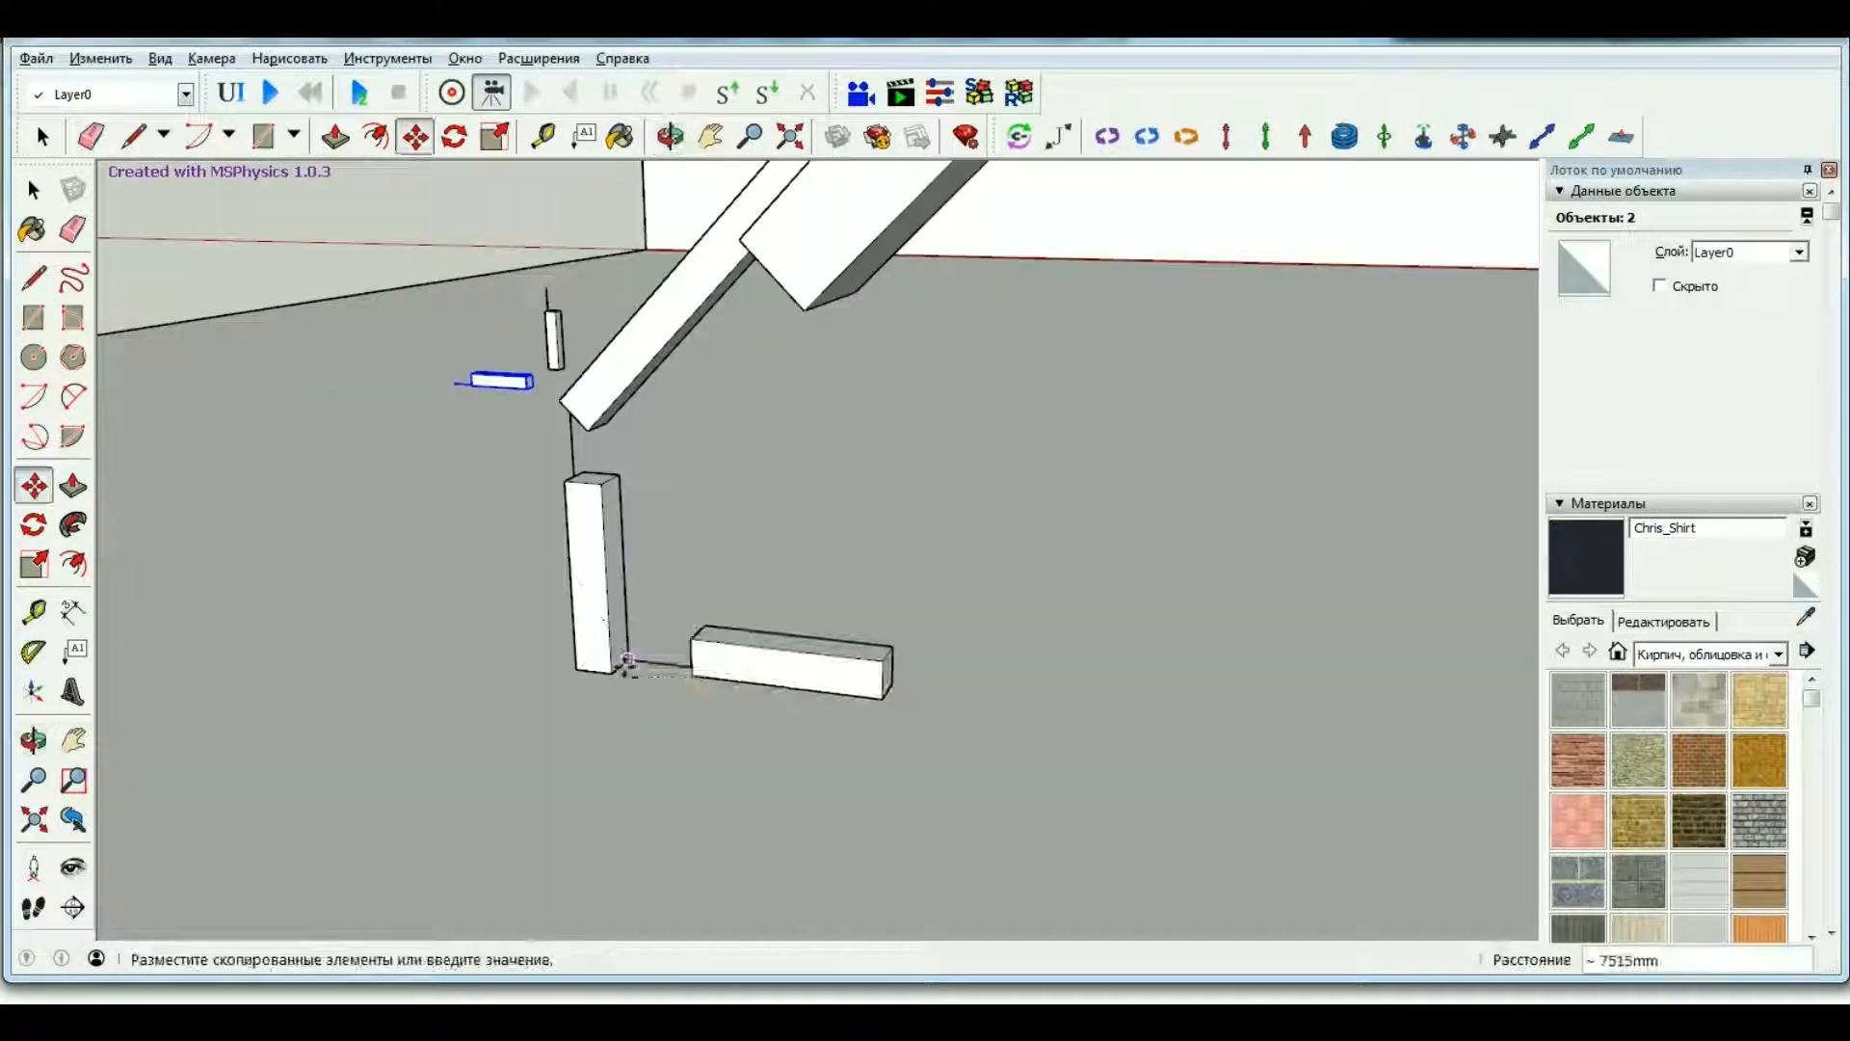
pyautogui.scroll(4, 622, 665)
pyautogui.click(623, 669)
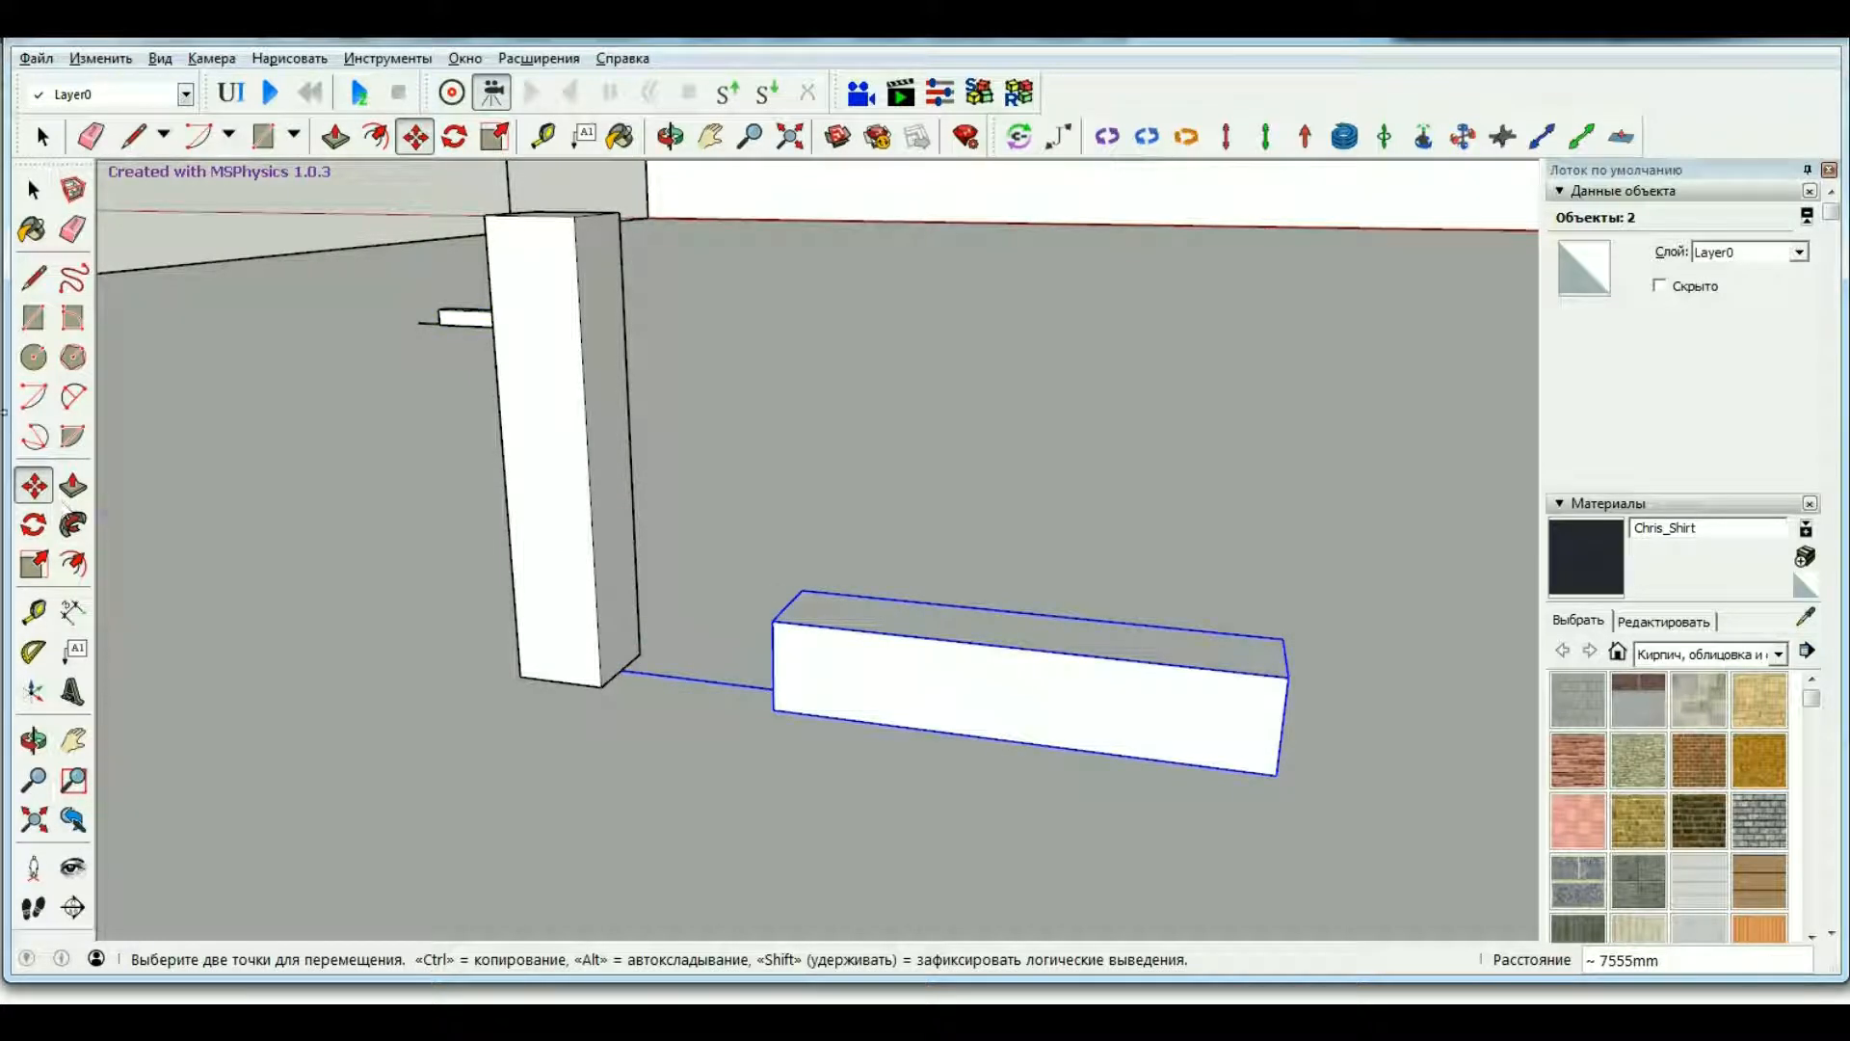
# Draw a 200 mm line from the midpoint of the copied horizontal bar's upper end edge toward the upright bar, and delete its lower line.
pyautogui.click(38, 277)
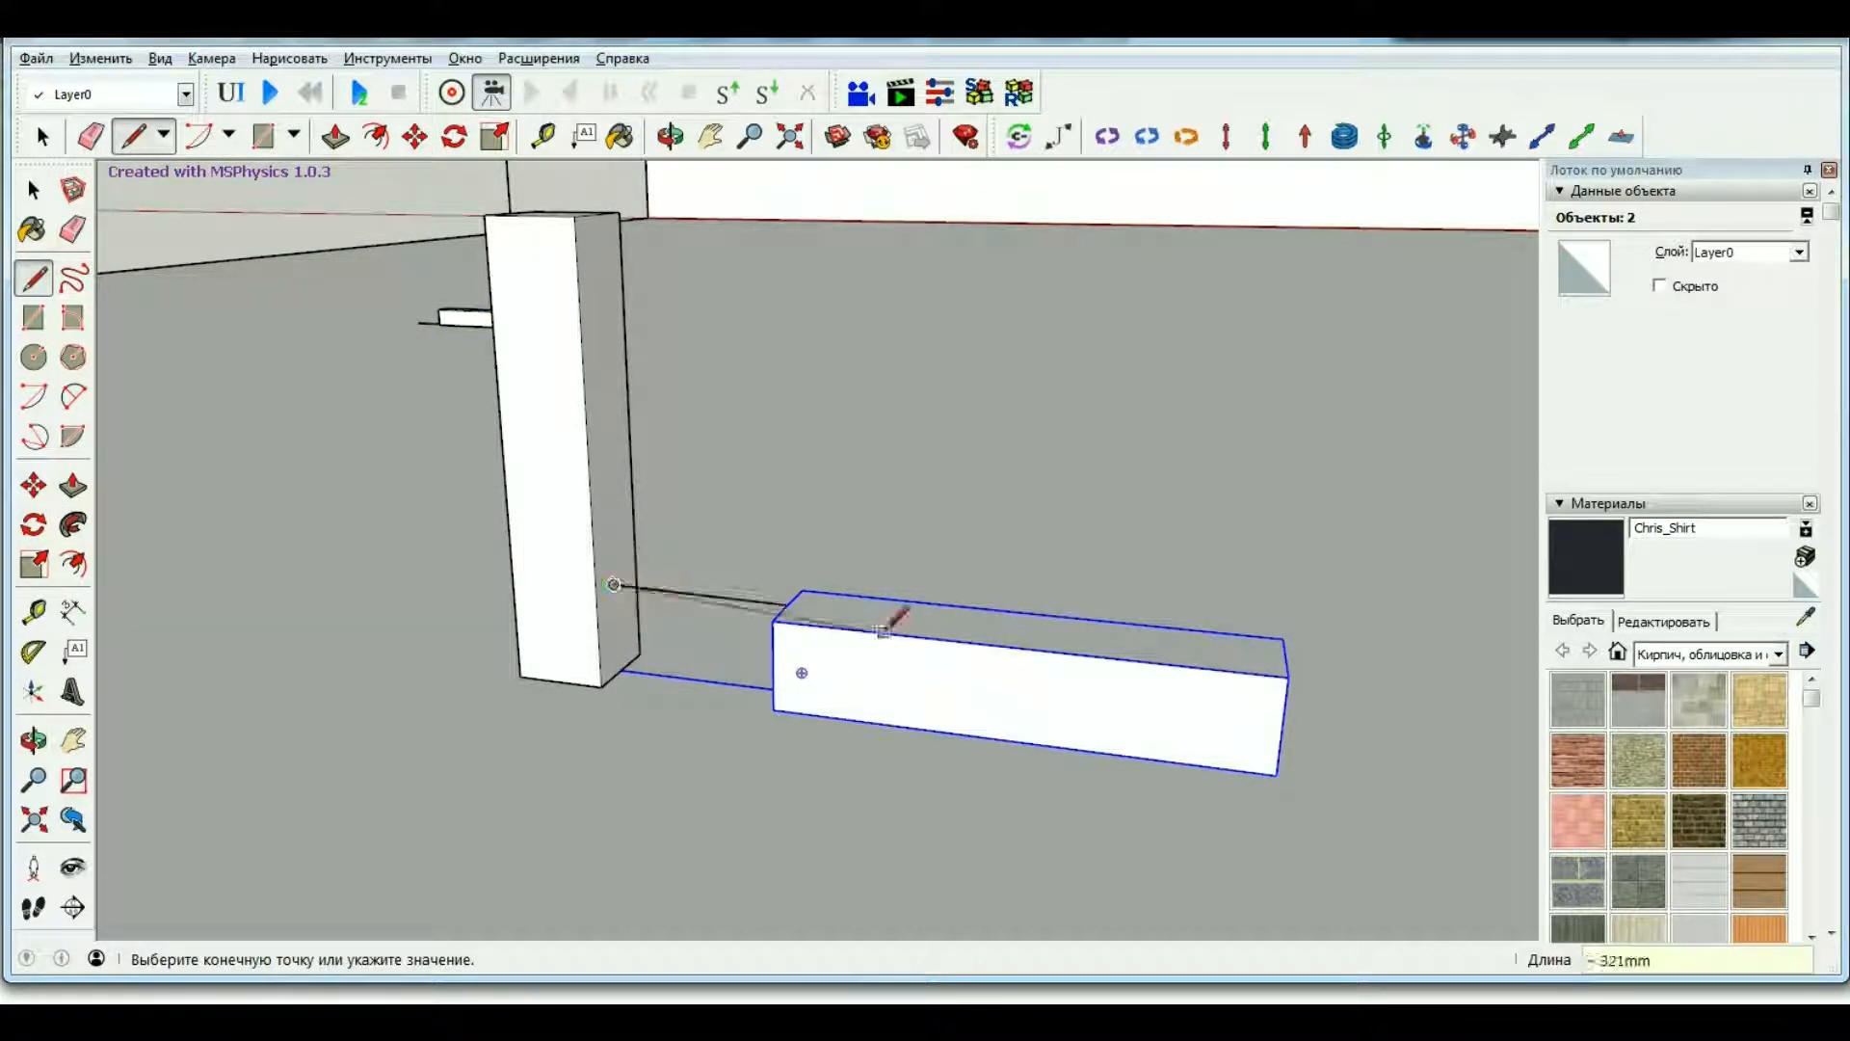
pyautogui.press('space')
pyautogui.moveTo(652, 528)
pyautogui.mouseDown(button='middle')
pyautogui.moveTo(748, 487)
pyautogui.moveTo(978, 653)
pyautogui.moveTo(990, 844)
pyautogui.moveTo(813, 925)
pyautogui.moveTo(1240, 553)
pyautogui.moveTo(1211, 466)
pyautogui.moveTo(1192, 667)
pyautogui.mouseUp(button='middle')
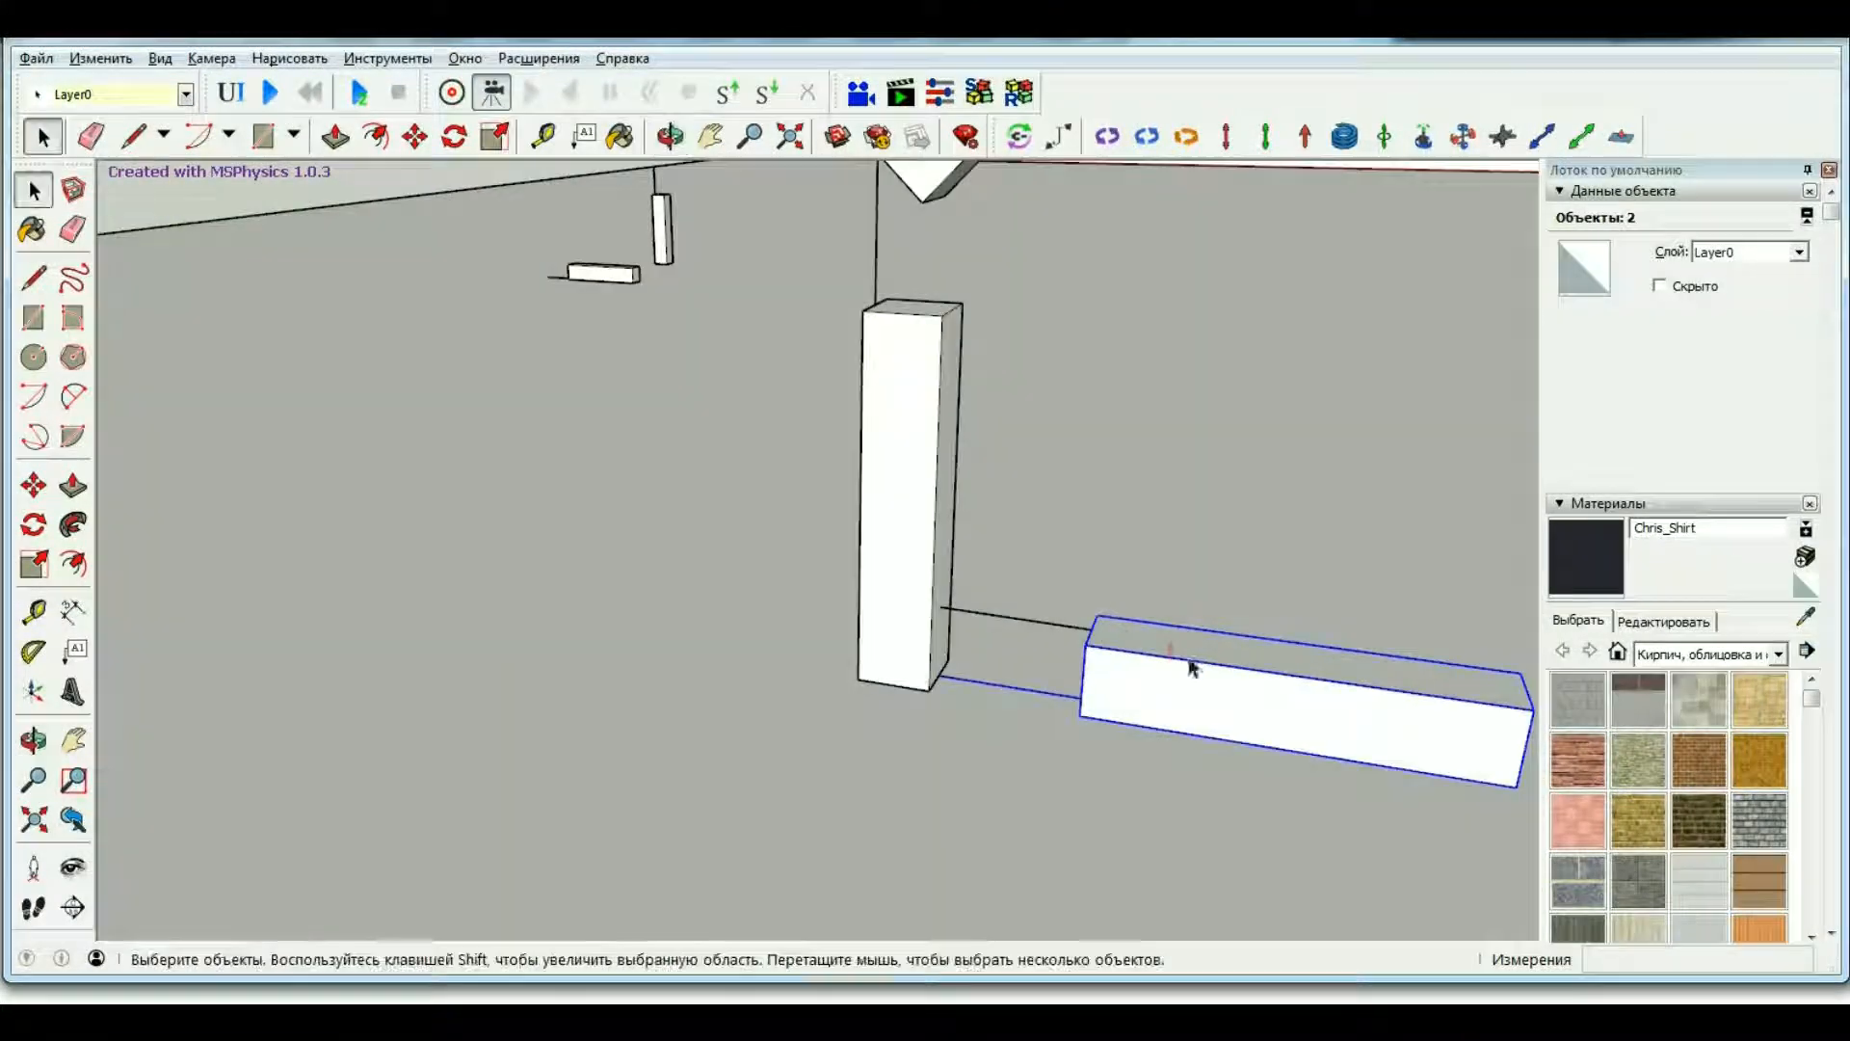
pyautogui.keyDown('shift'); pyautogui.click(1012, 618); pyautogui.keyUp('shift')
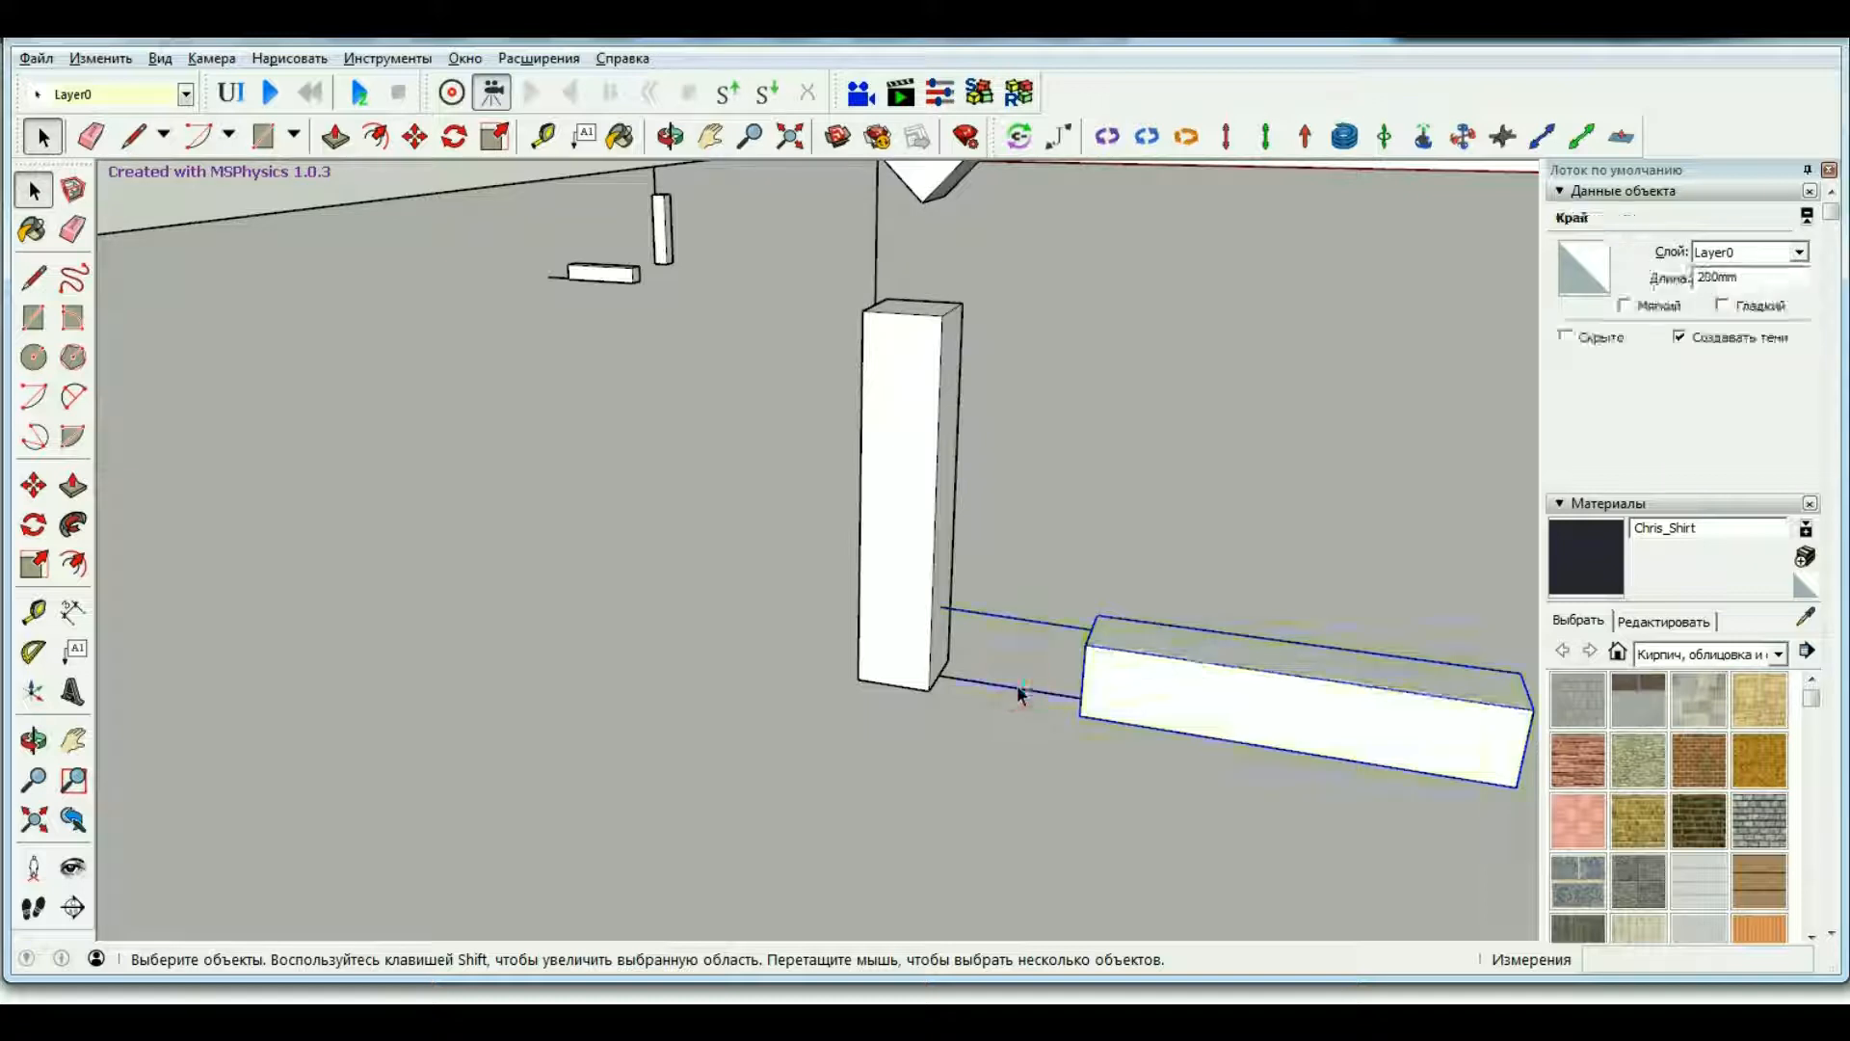
# Move the copied horizontal bar and its new line, by the line's free end, onto the lower edge midpoint of the upright bar.
pyautogui.click(1177, 684)
pyautogui.keyDown('shift'); pyautogui.click(1019, 620); pyautogui.keyUp('shift')
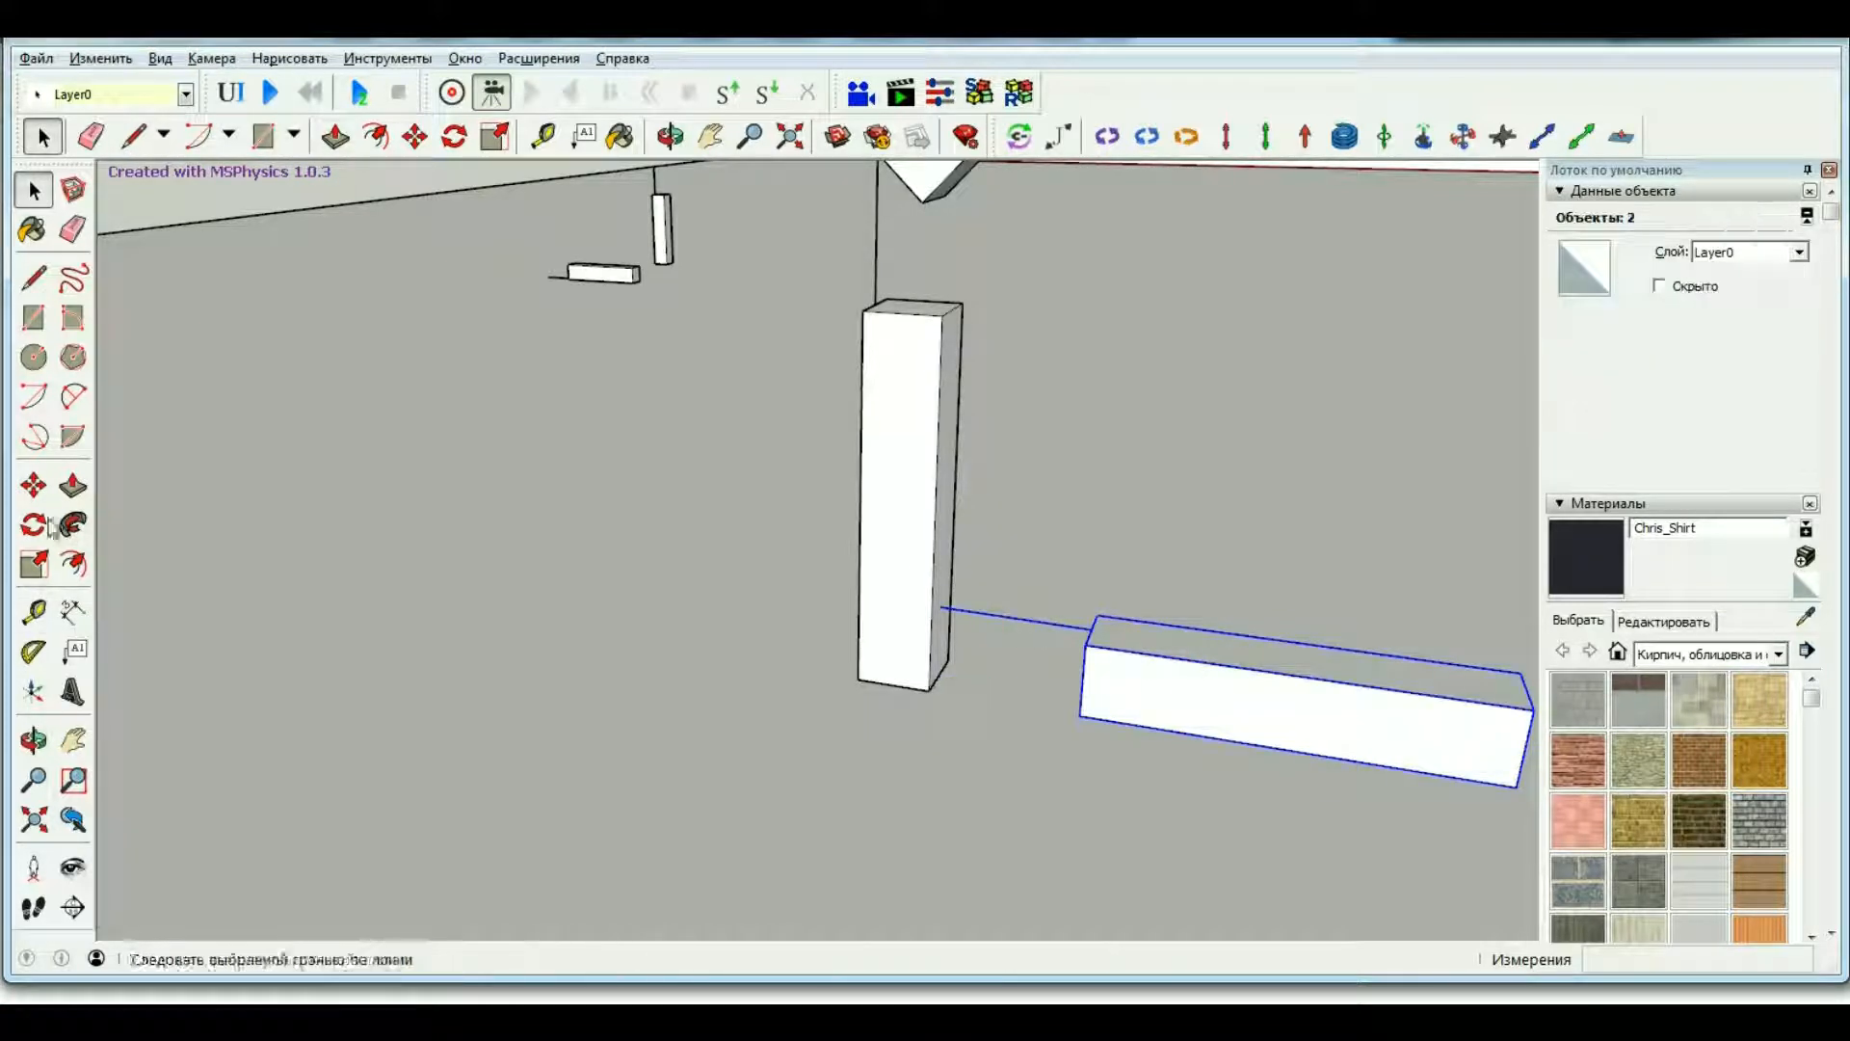
pyautogui.click(945, 609)
pyautogui.scroll(2, 940, 672)
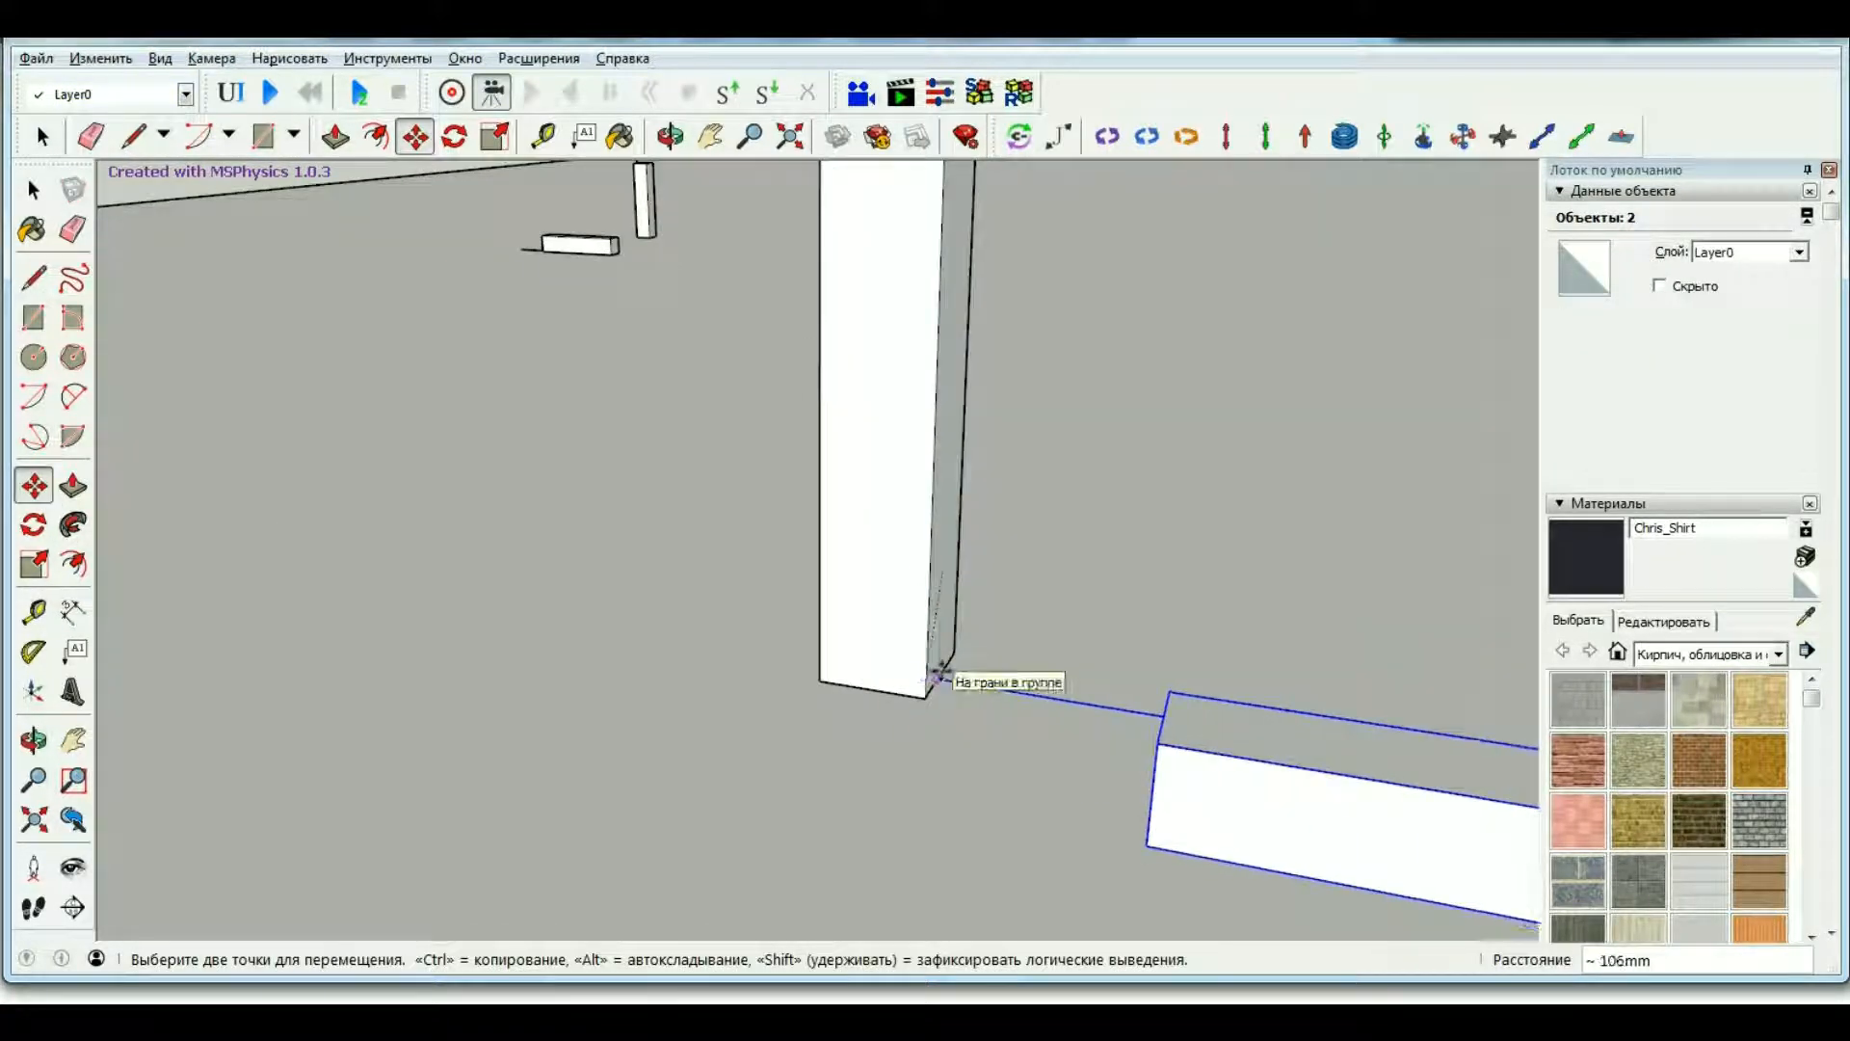
pyautogui.click(942, 671)
# Copy the horizontal bar and its line, by the line's free end, onto the upper edge midpoint of the bar's far end.
pyautogui.scroll(-4, 808, 504)
pyautogui.scroll(-1, 808, 504)
pyautogui.click(672, 138)
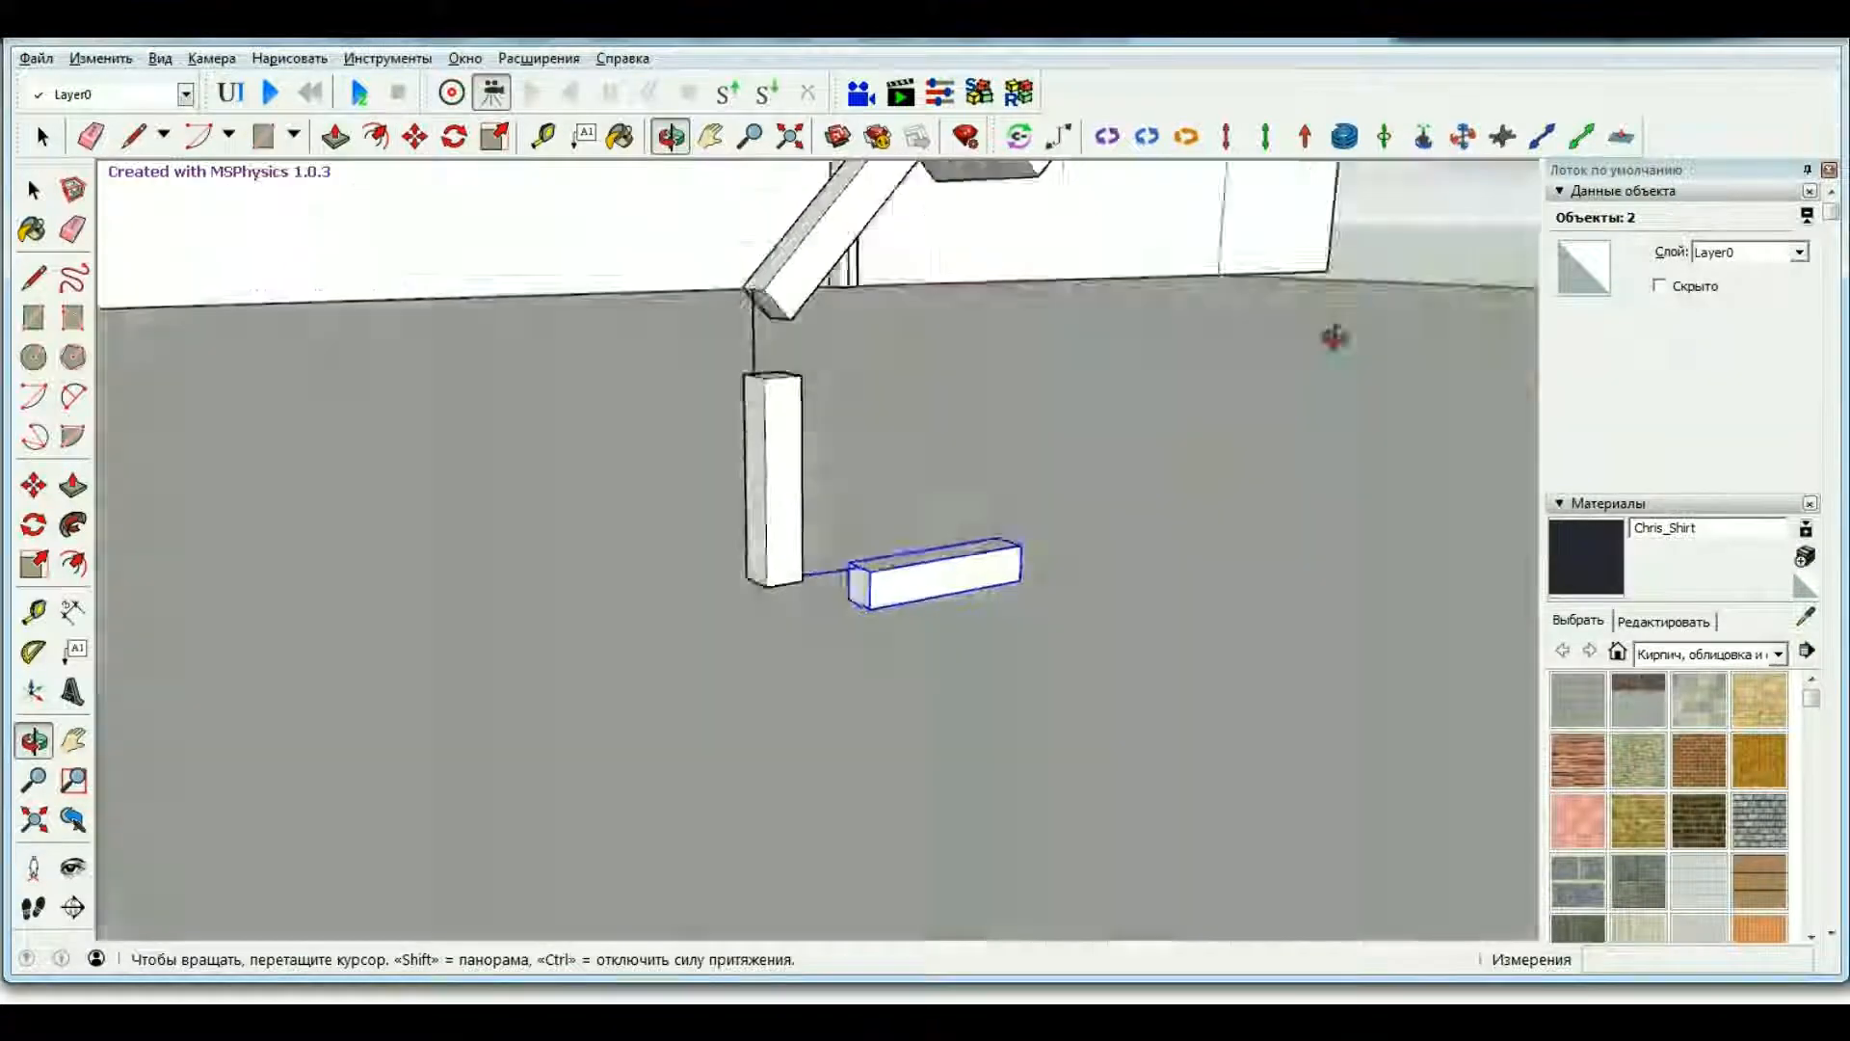
pyautogui.moveTo(1333, 331); pyautogui.dragTo(404, 525)
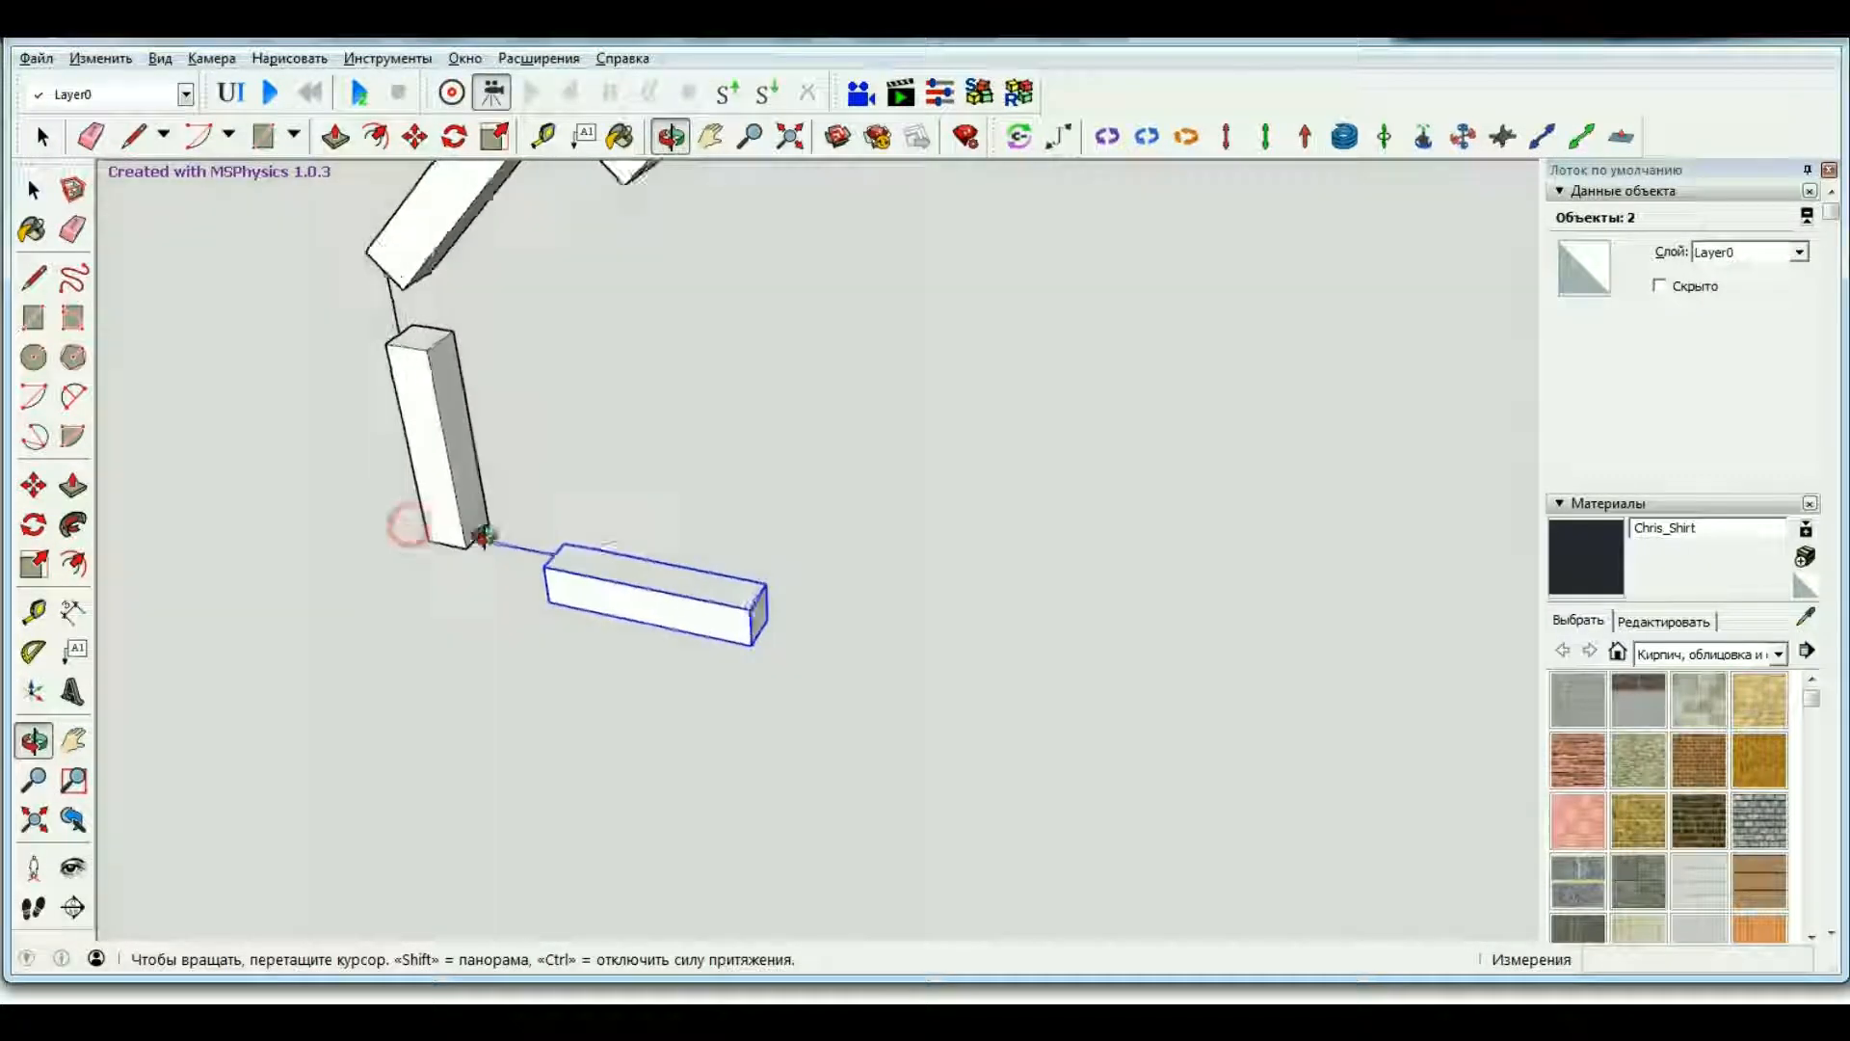
pyautogui.press('m')
pyautogui.scroll(3, 473, 551)
pyautogui.click(474, 550)
pyautogui.press('ctrl')
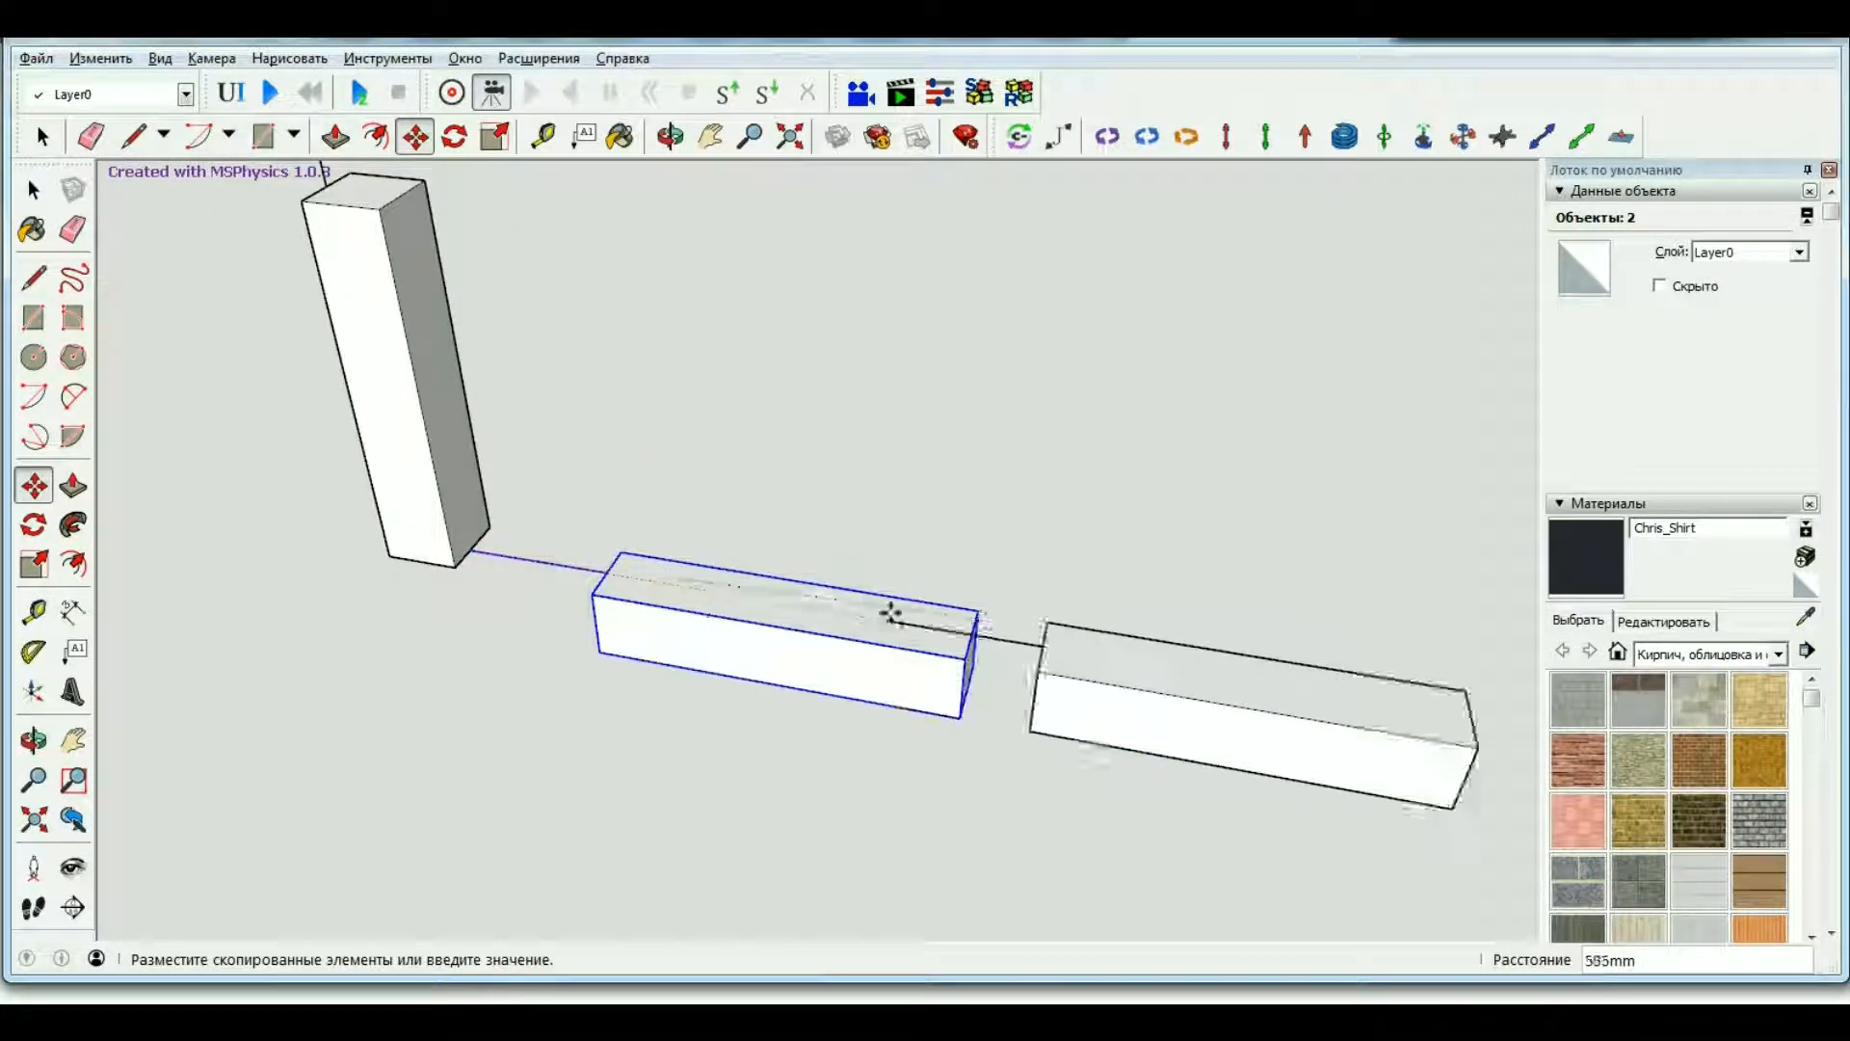
pyautogui.click(971, 637)
# Copy the second horizontal bar and its line onto that bar's far end as a third link.
pyautogui.scroll(-5, 466, 421)
pyautogui.scroll(6, 640, 529)
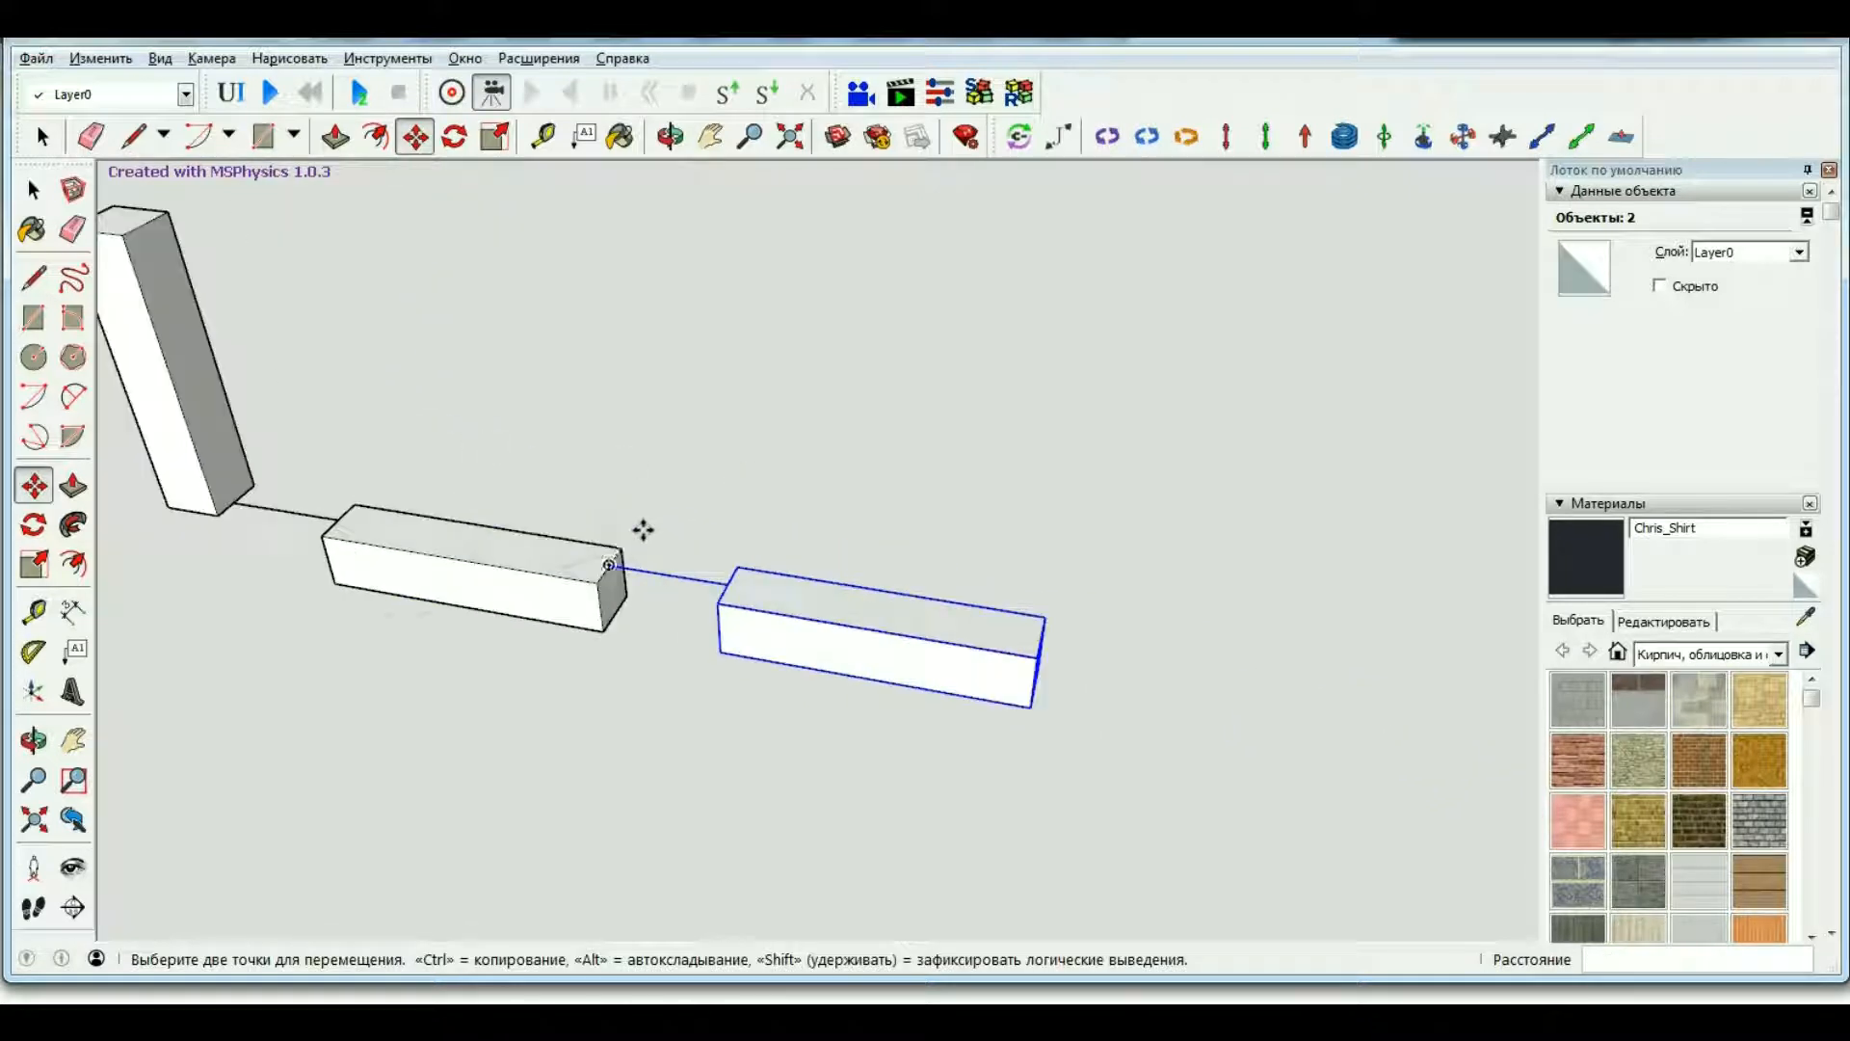
pyautogui.click(597, 577)
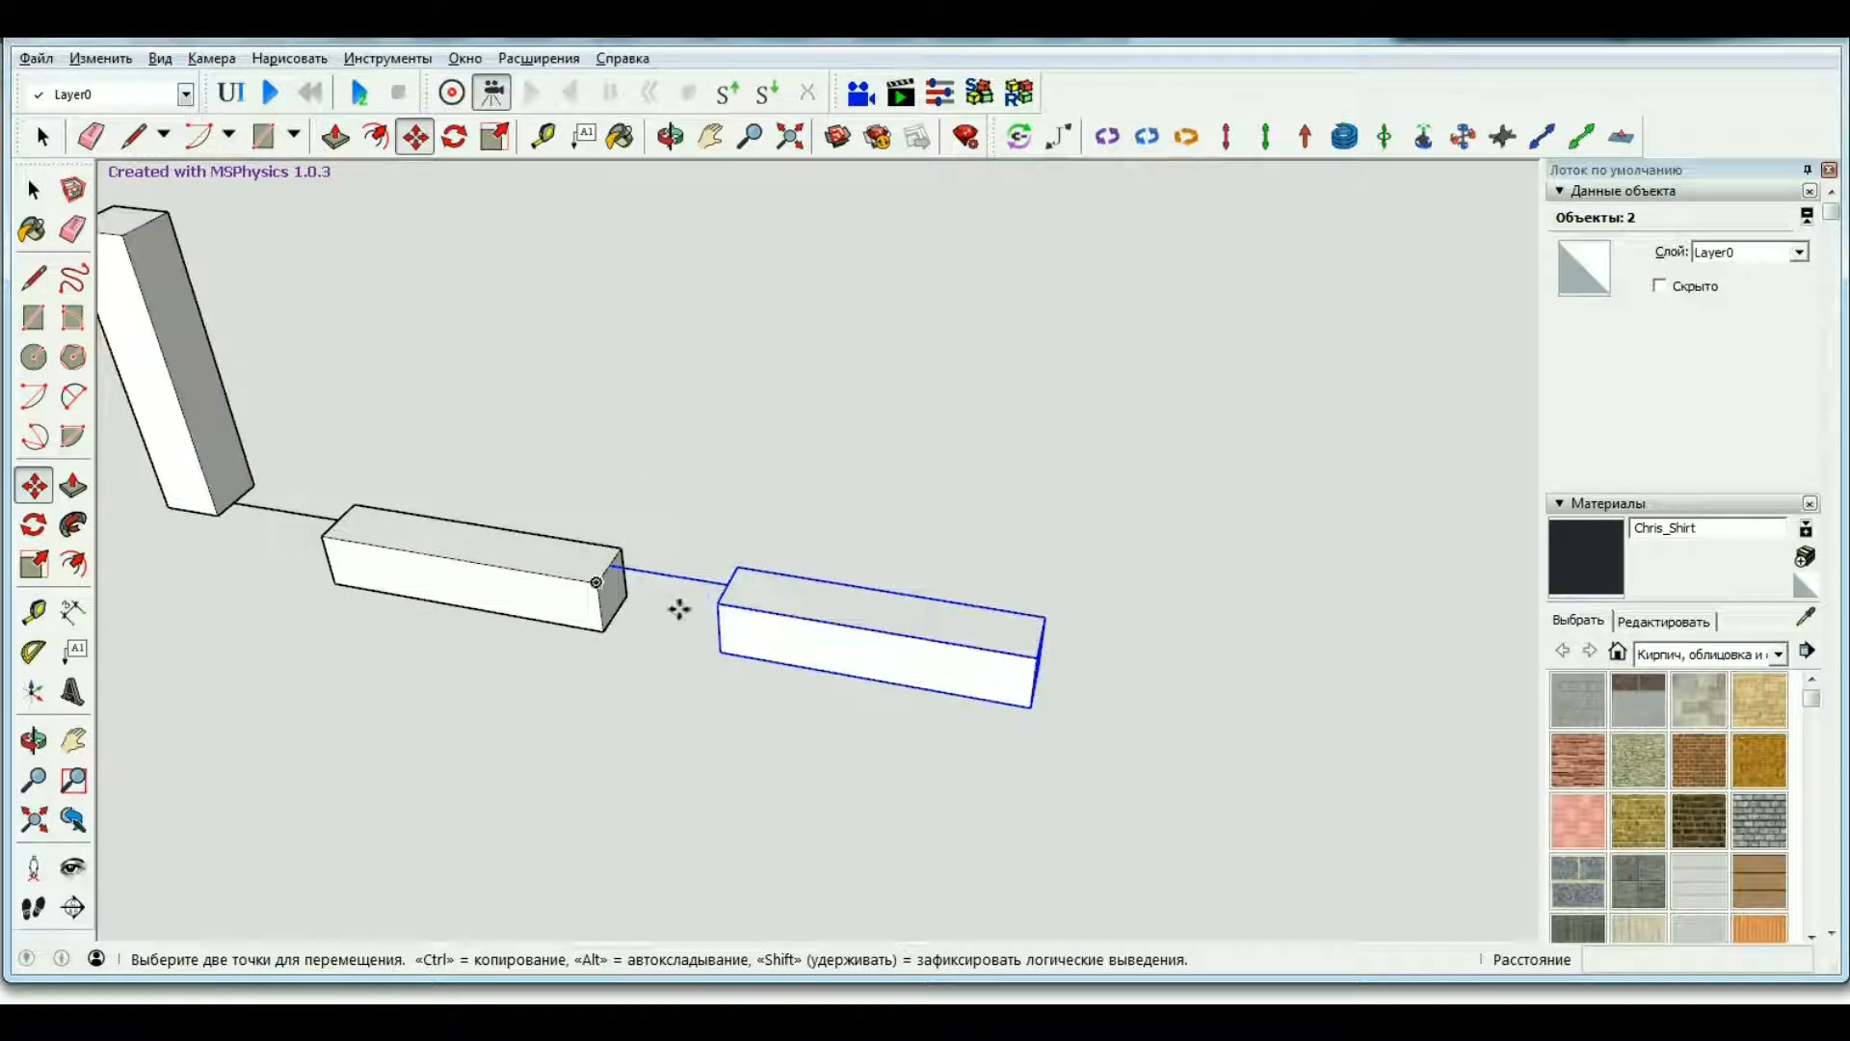
pyautogui.click(608, 570)
pyautogui.press('ctrl')
pyautogui.click(1039, 636)
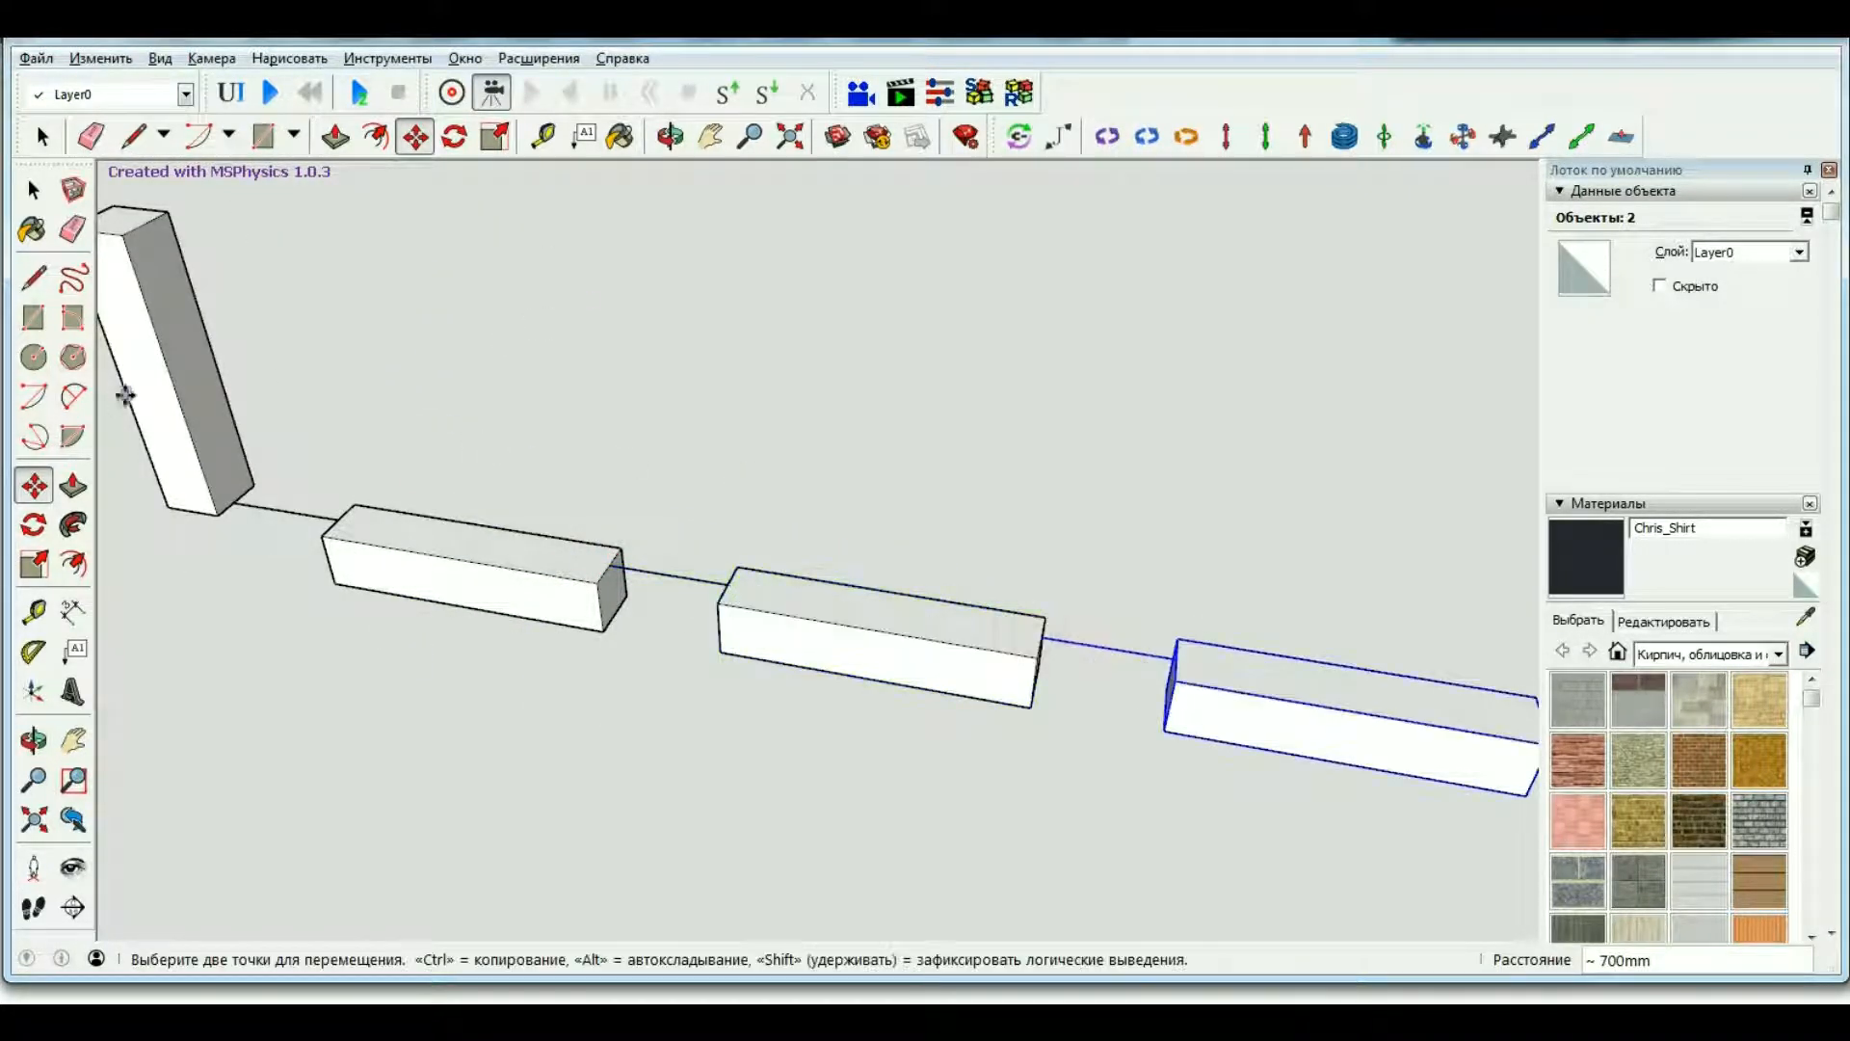
# Draw a long straight line along the upper edges of the three horizontal links, extending past the last one.
pyautogui.click(32, 279)
pyautogui.click(332, 525)
pyautogui.scroll(-2, 108, 569)
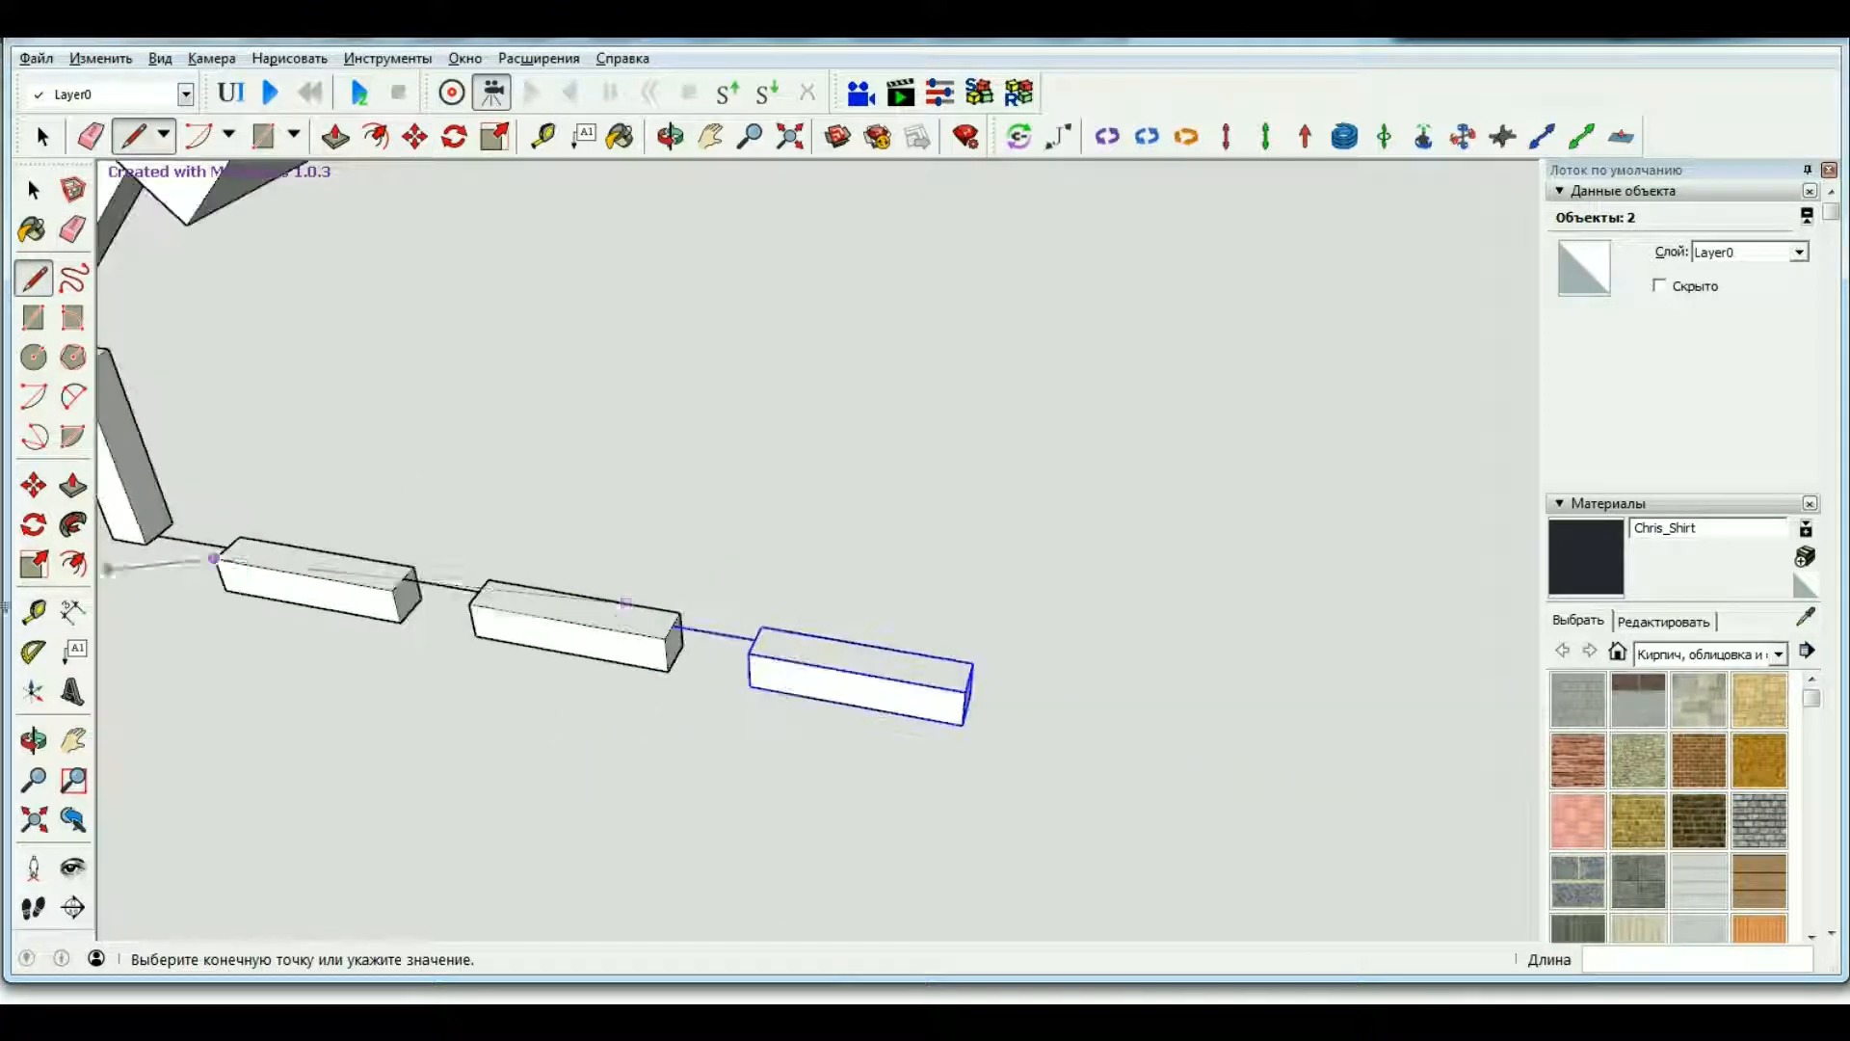
pyautogui.press('space')
pyautogui.scroll(3, 917, 649)
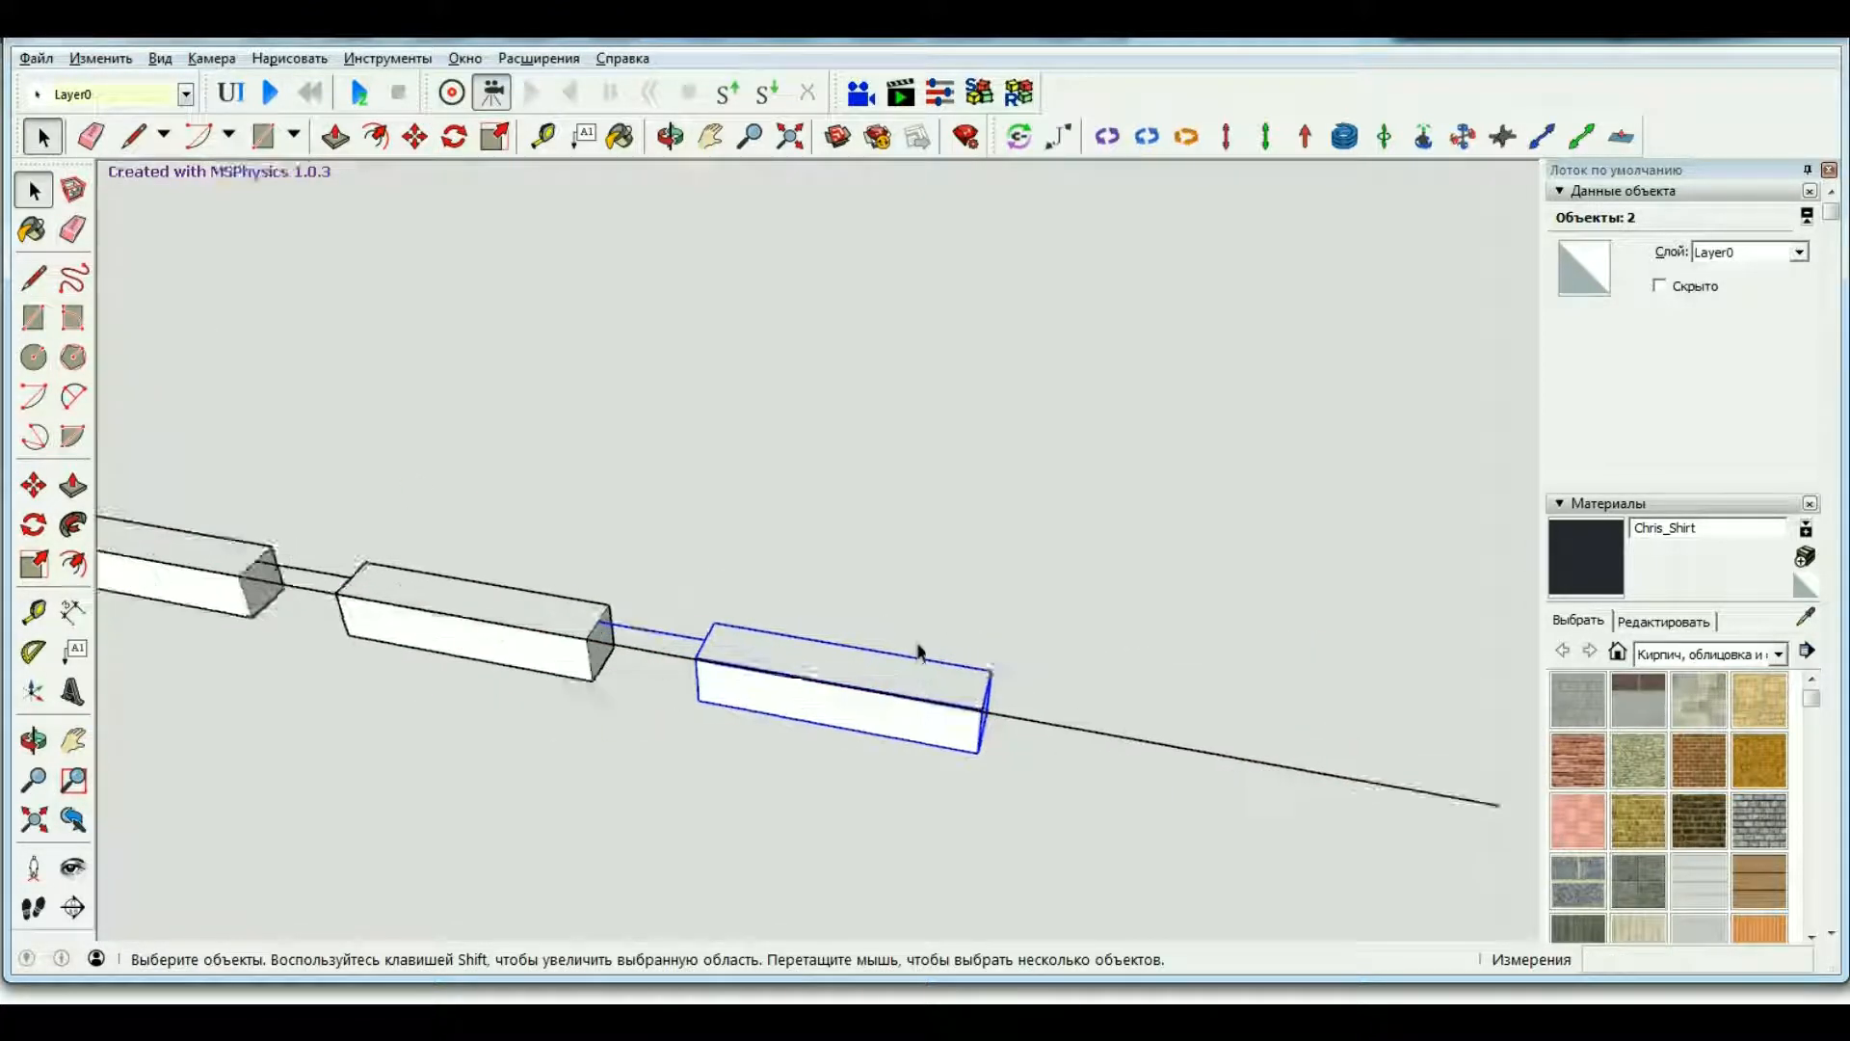
# Replace the short line joining the upright bar's lower edge to the first horizontal link with a newly drawn one between the edge midpoints.
pyautogui.click(671, 135)
pyautogui.moveTo(830, 637); pyautogui.dragTo(225, 761)
pyautogui.moveTo(633, 590); pyautogui.dragTo(689, 95)
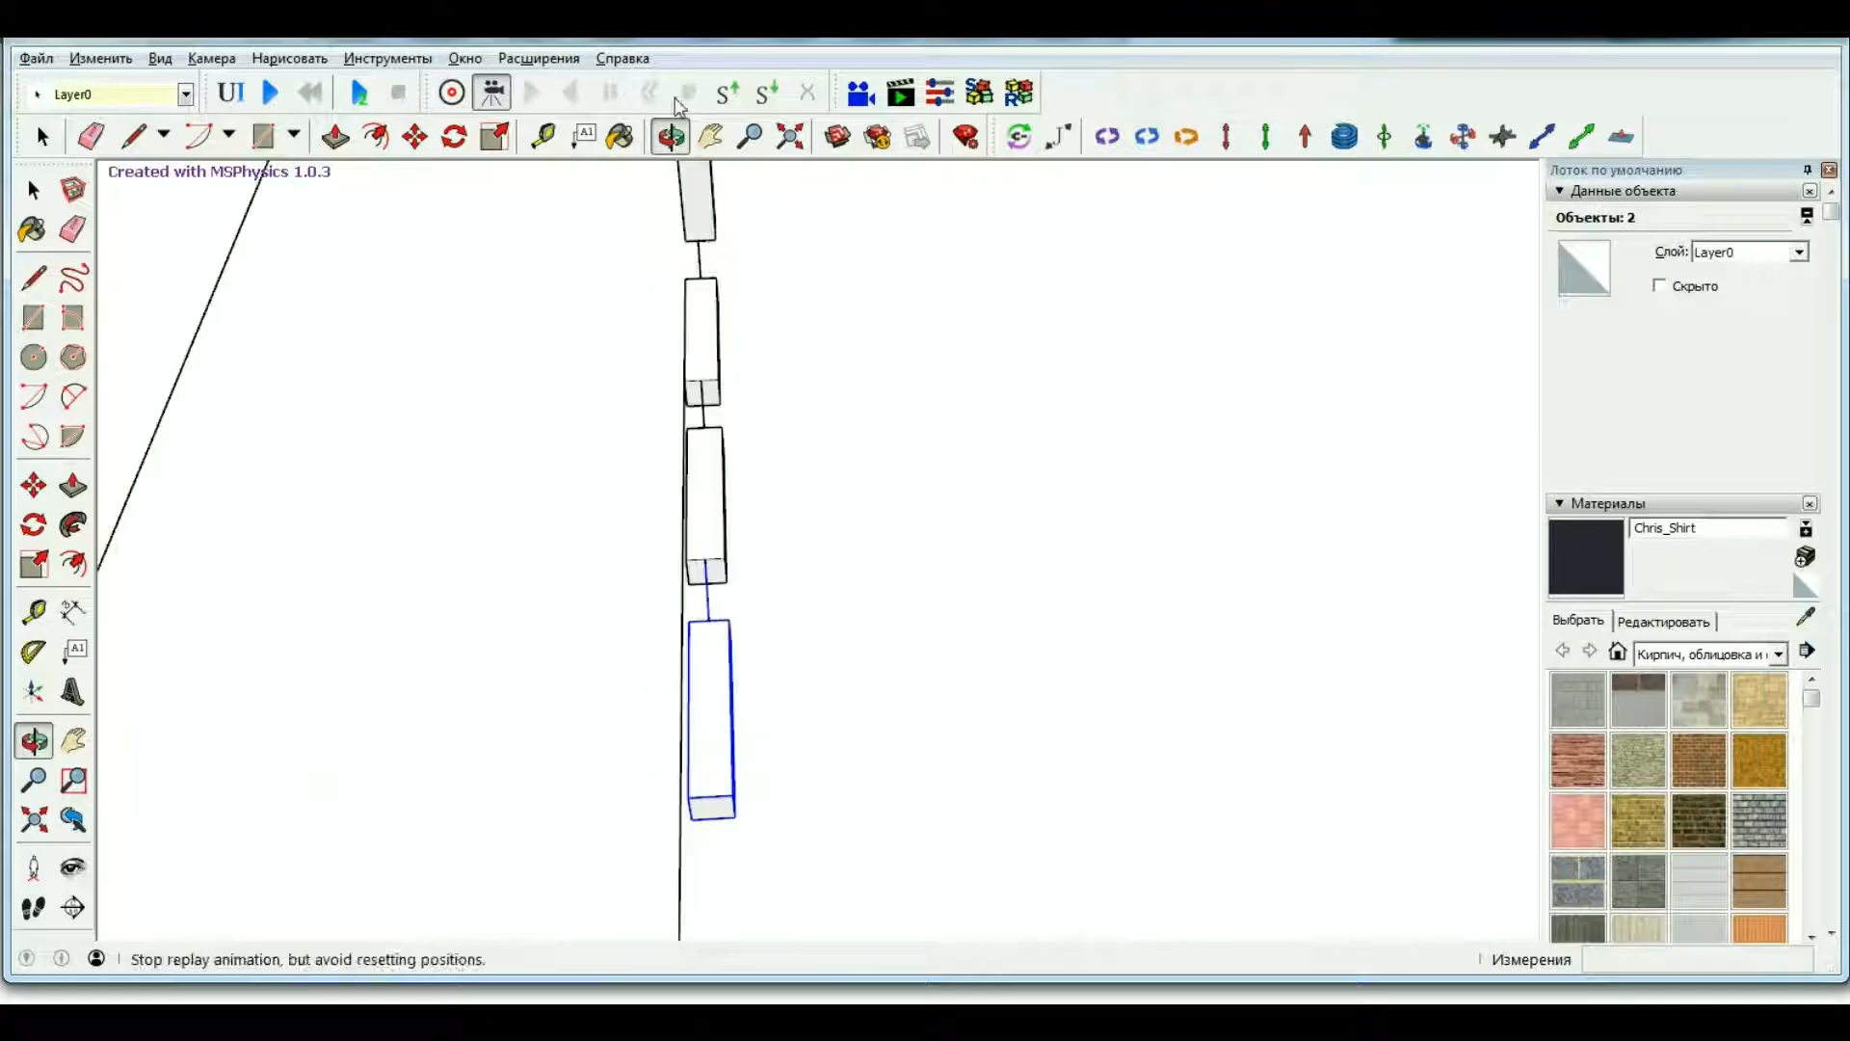
pyautogui.scroll(6, 687, 424)
pyautogui.press('space')
pyautogui.click(671, 136)
pyautogui.moveTo(508, 395); pyautogui.dragTo(764, 570)
pyautogui.press('space')
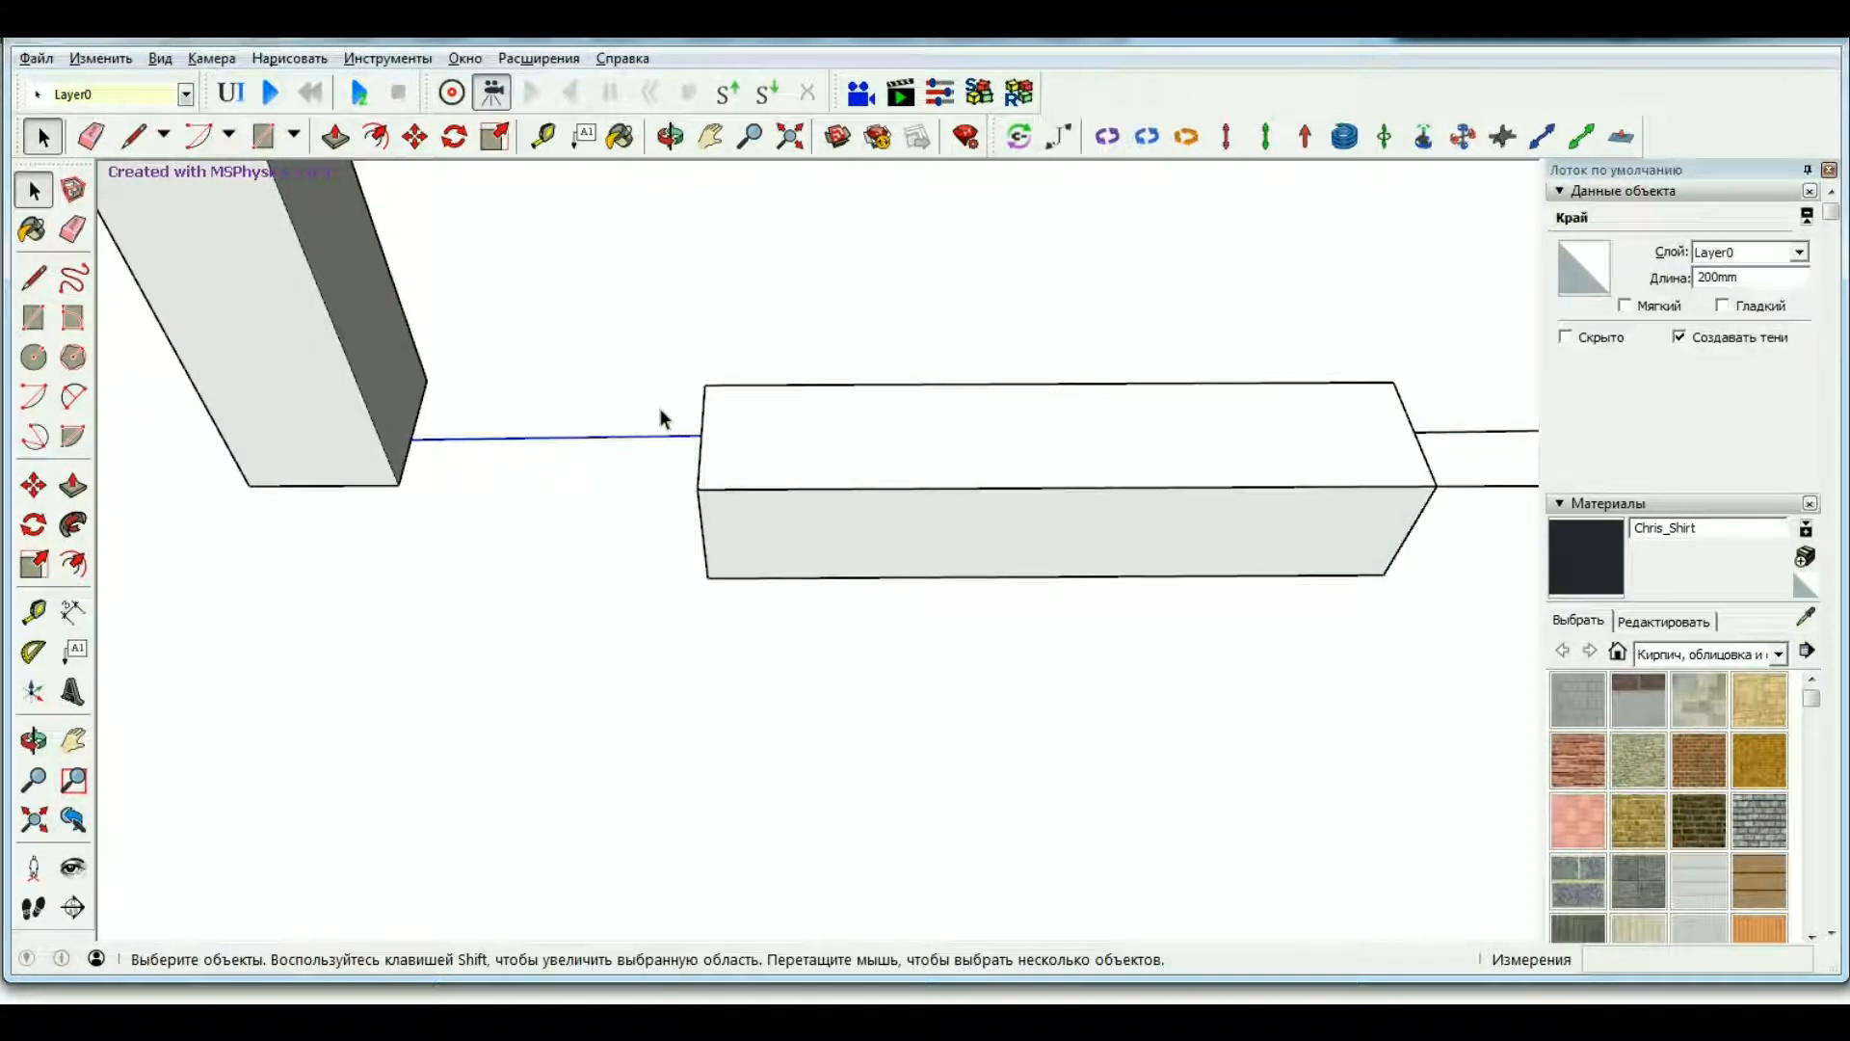
pyautogui.click(664, 416)
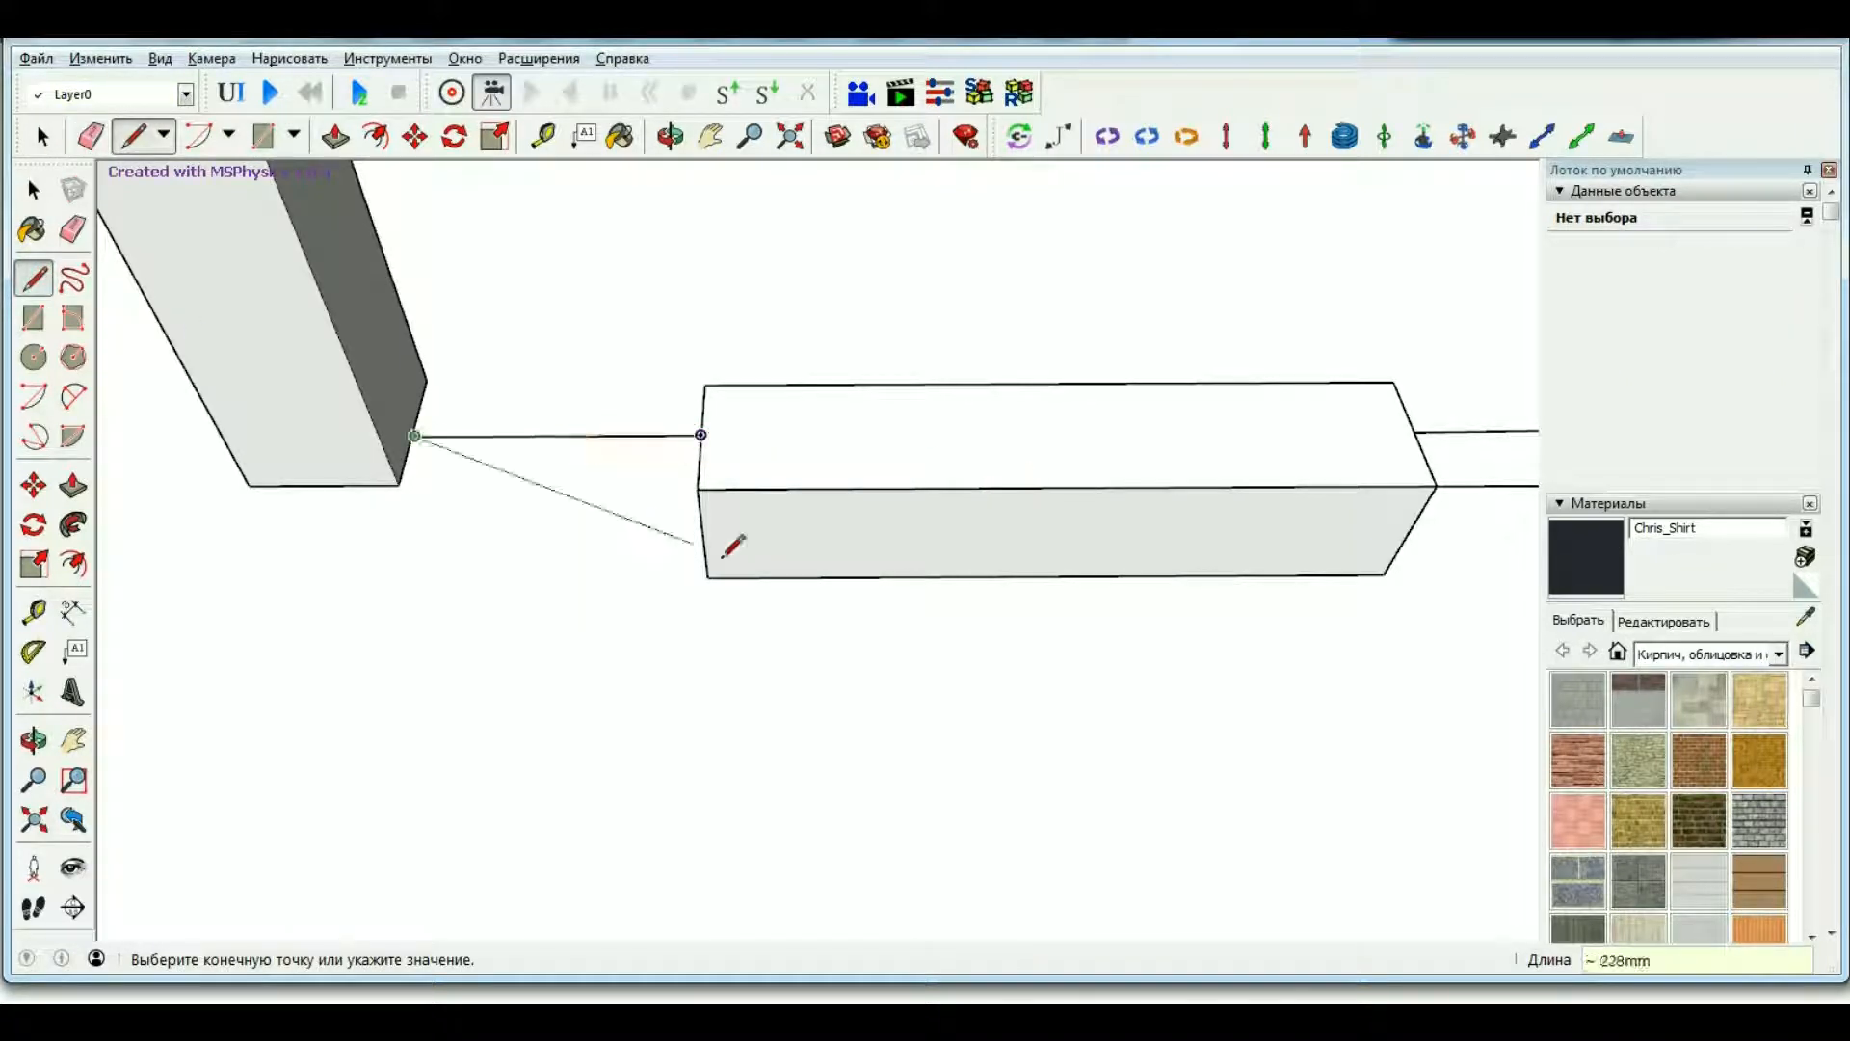
pyautogui.press('space')
# Delete the long line along the links and the two copied horizontal bars with their lines.
pyautogui.scroll(-6, 540, 559)
pyautogui.click(798, 507)
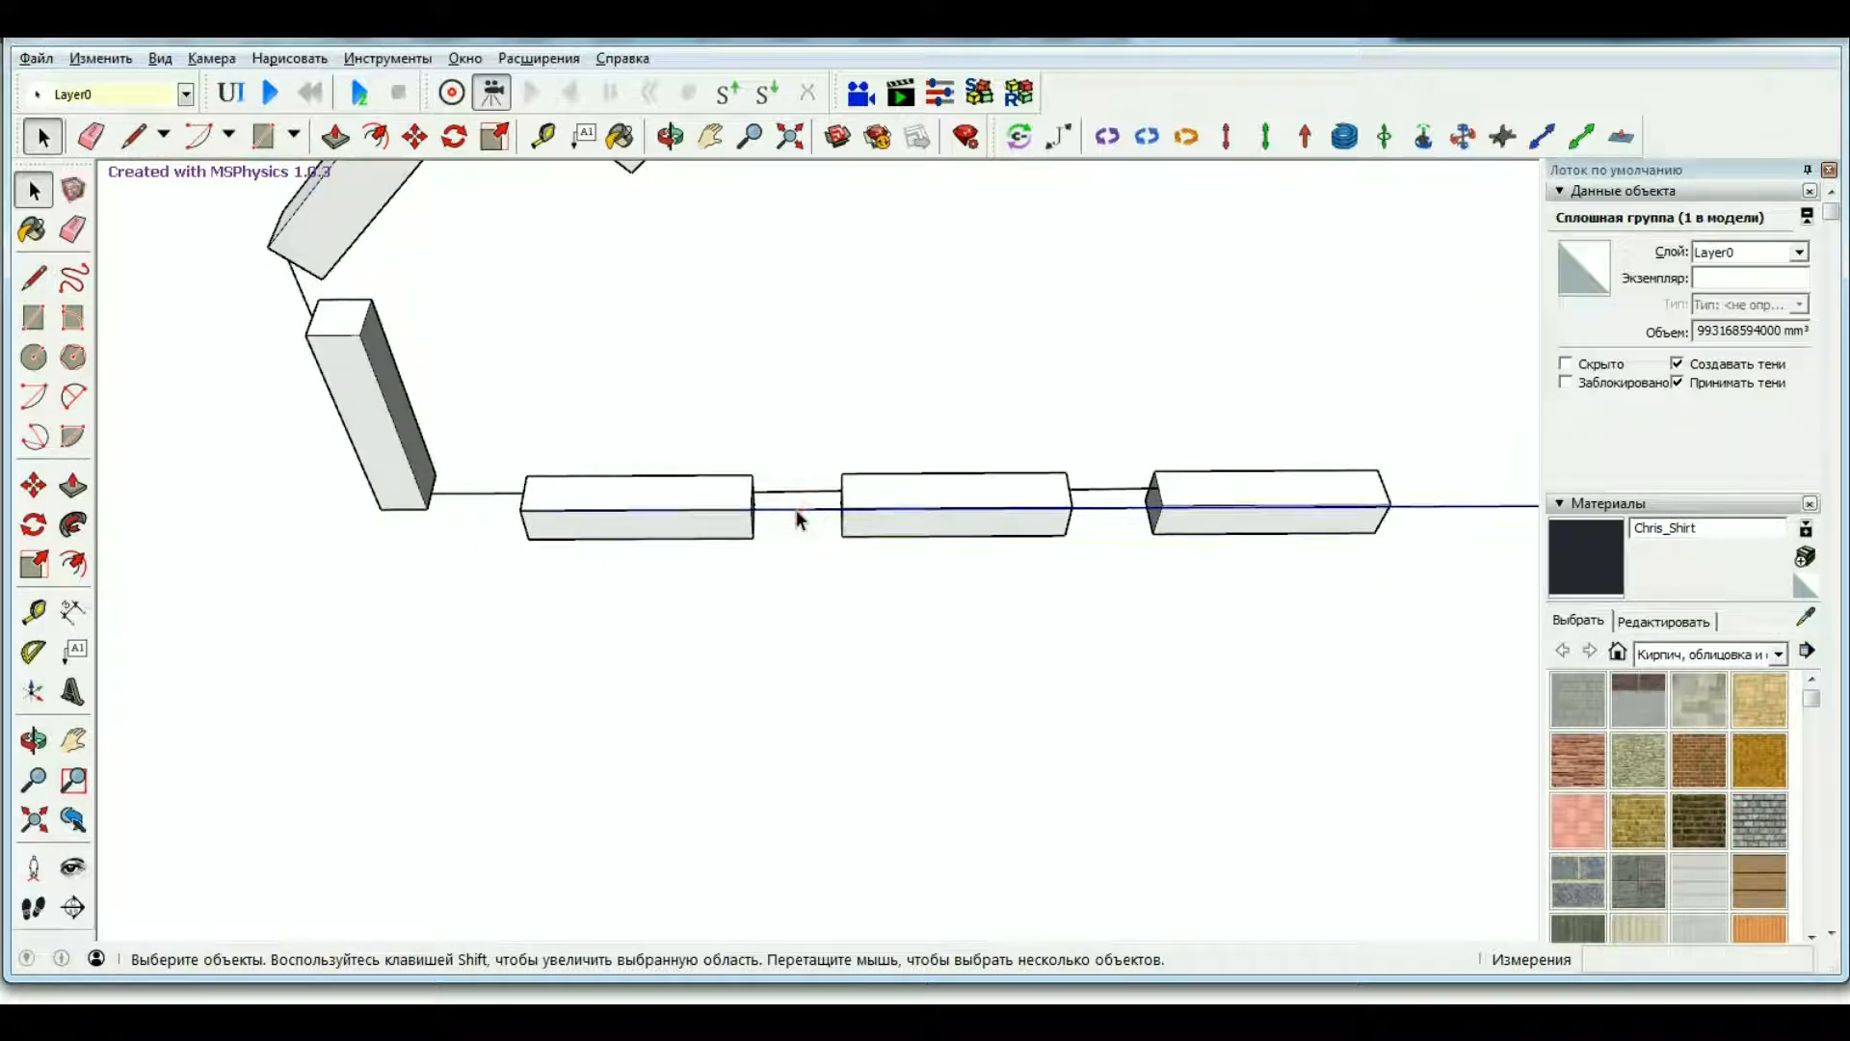
pyautogui.moveTo(678, 377); pyautogui.dragTo(1362, 583)
# Copy the remaining horizontal link with its redrawn line, from the upright bar's edge midpoint to the upper edge midpoint of the link's far end.
pyautogui.scroll(4, 499, 517)
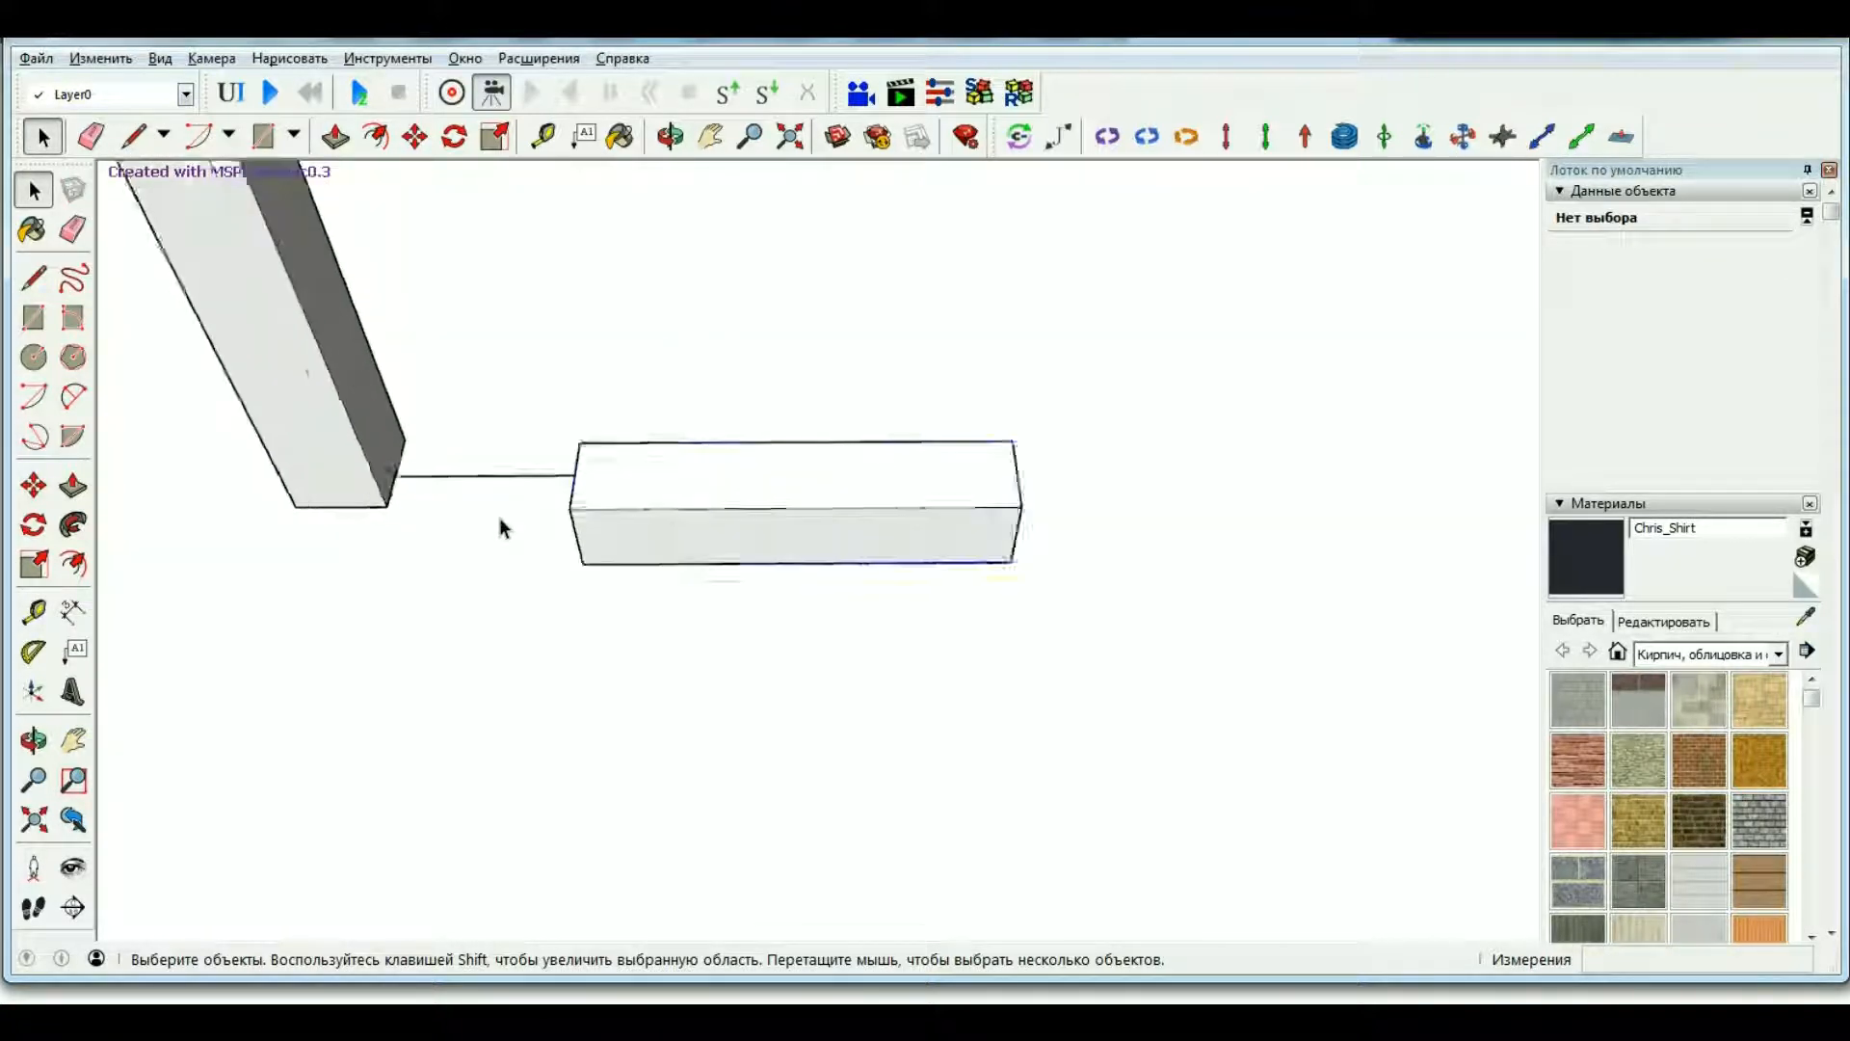
pyautogui.click(33, 484)
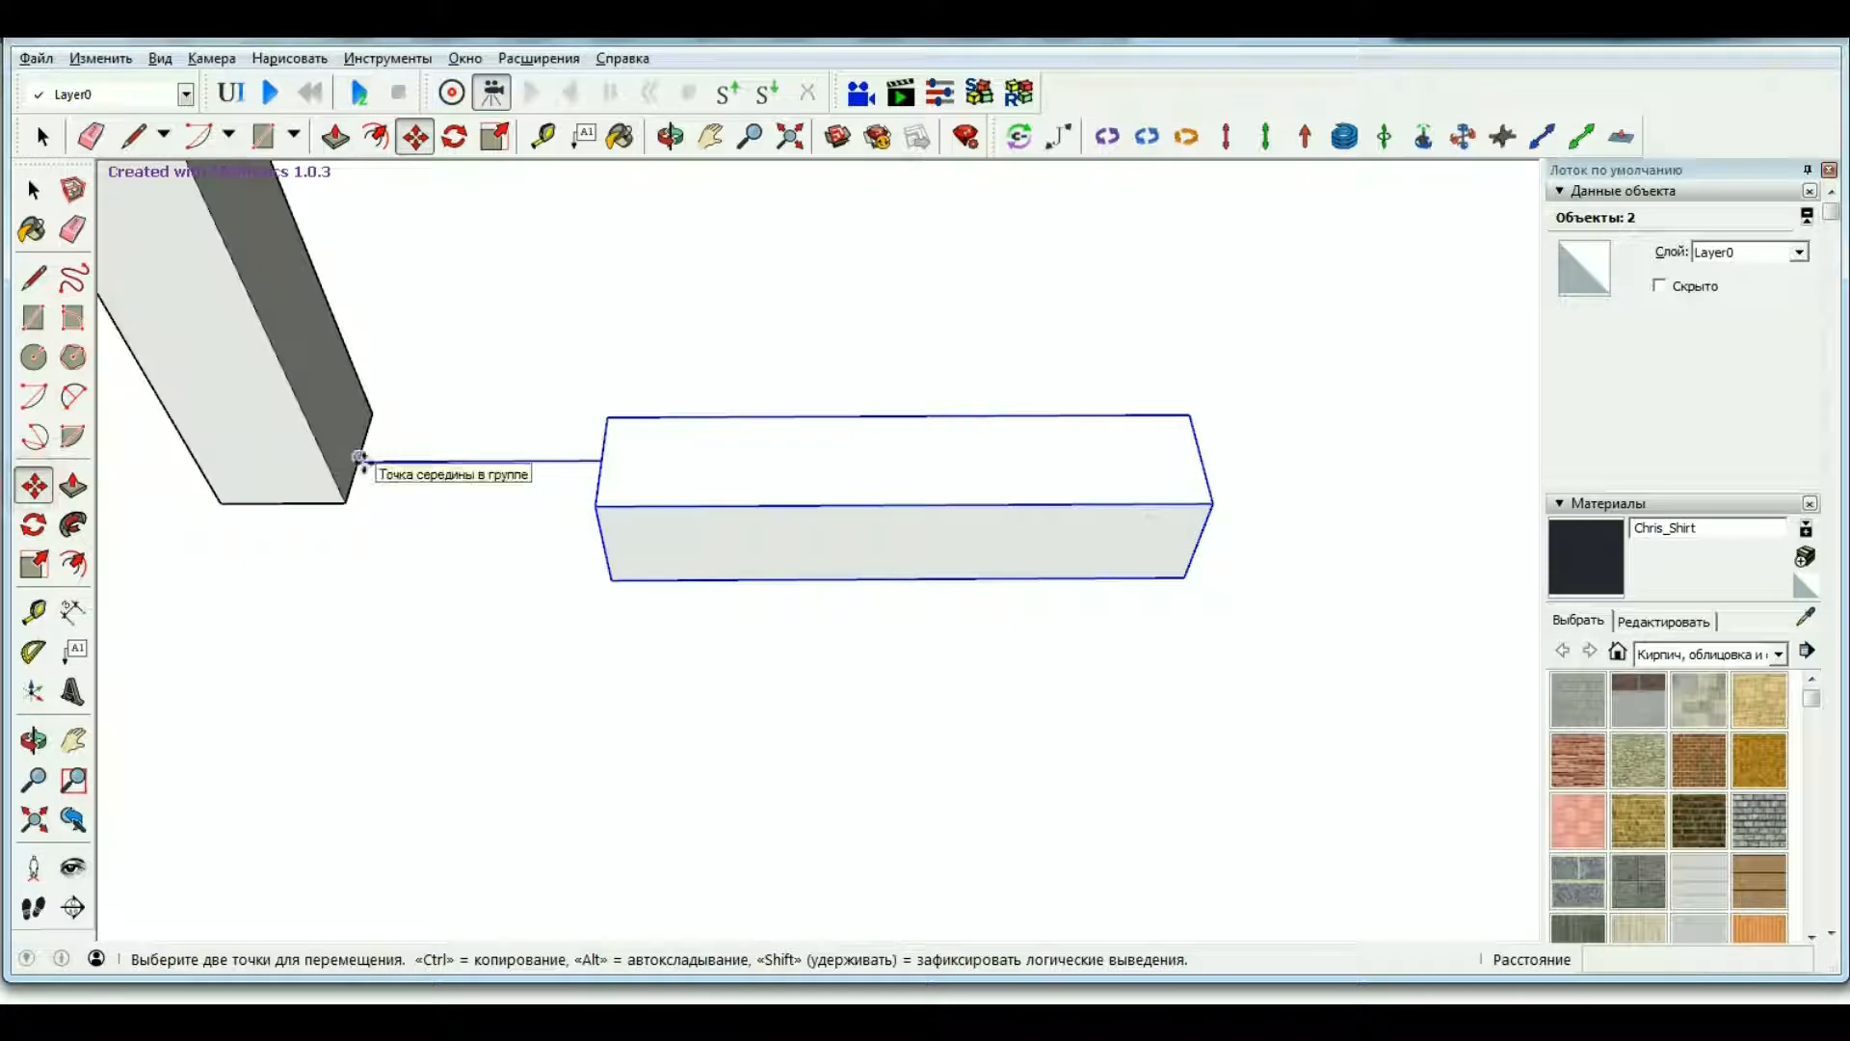
pyautogui.scroll(5, 365, 464)
pyautogui.scroll(-5, 330, 281)
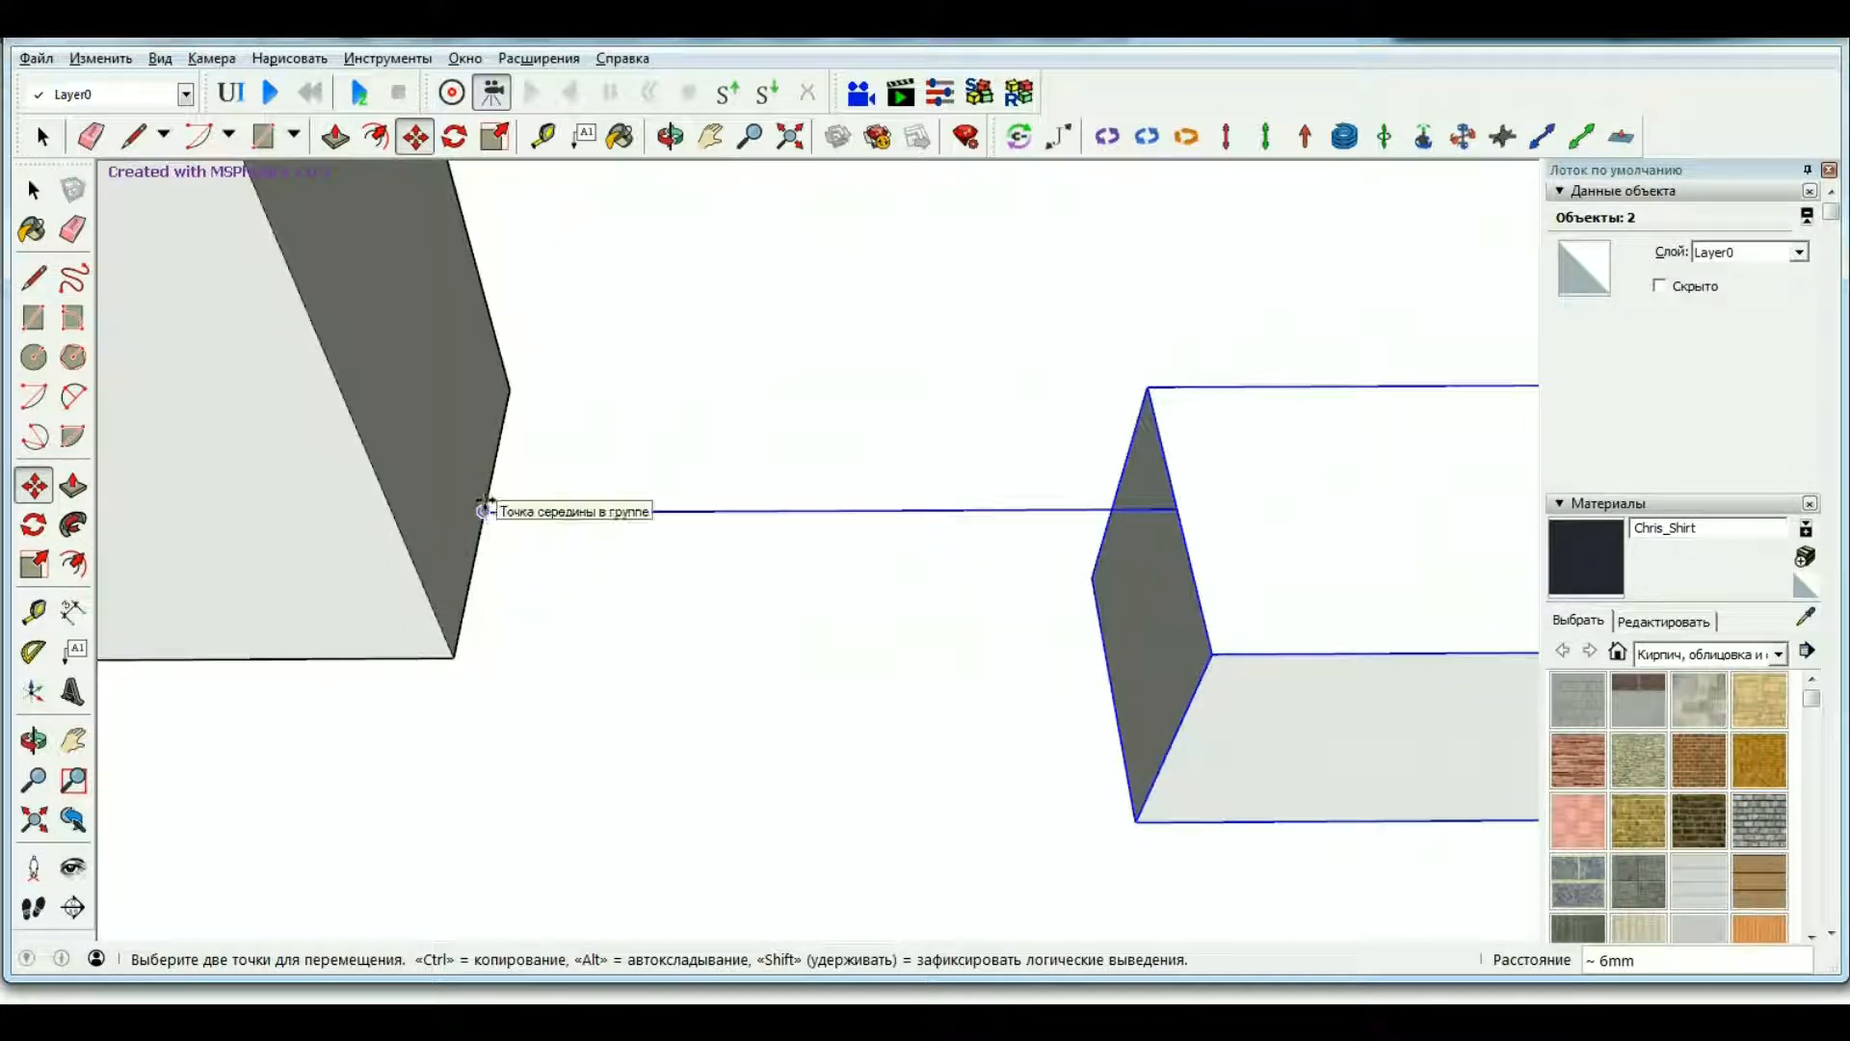
pyautogui.click(484, 516)
pyautogui.scroll(-4, 243, 616)
pyautogui.press('ctrl')
pyautogui.scroll(-2, 289, 597)
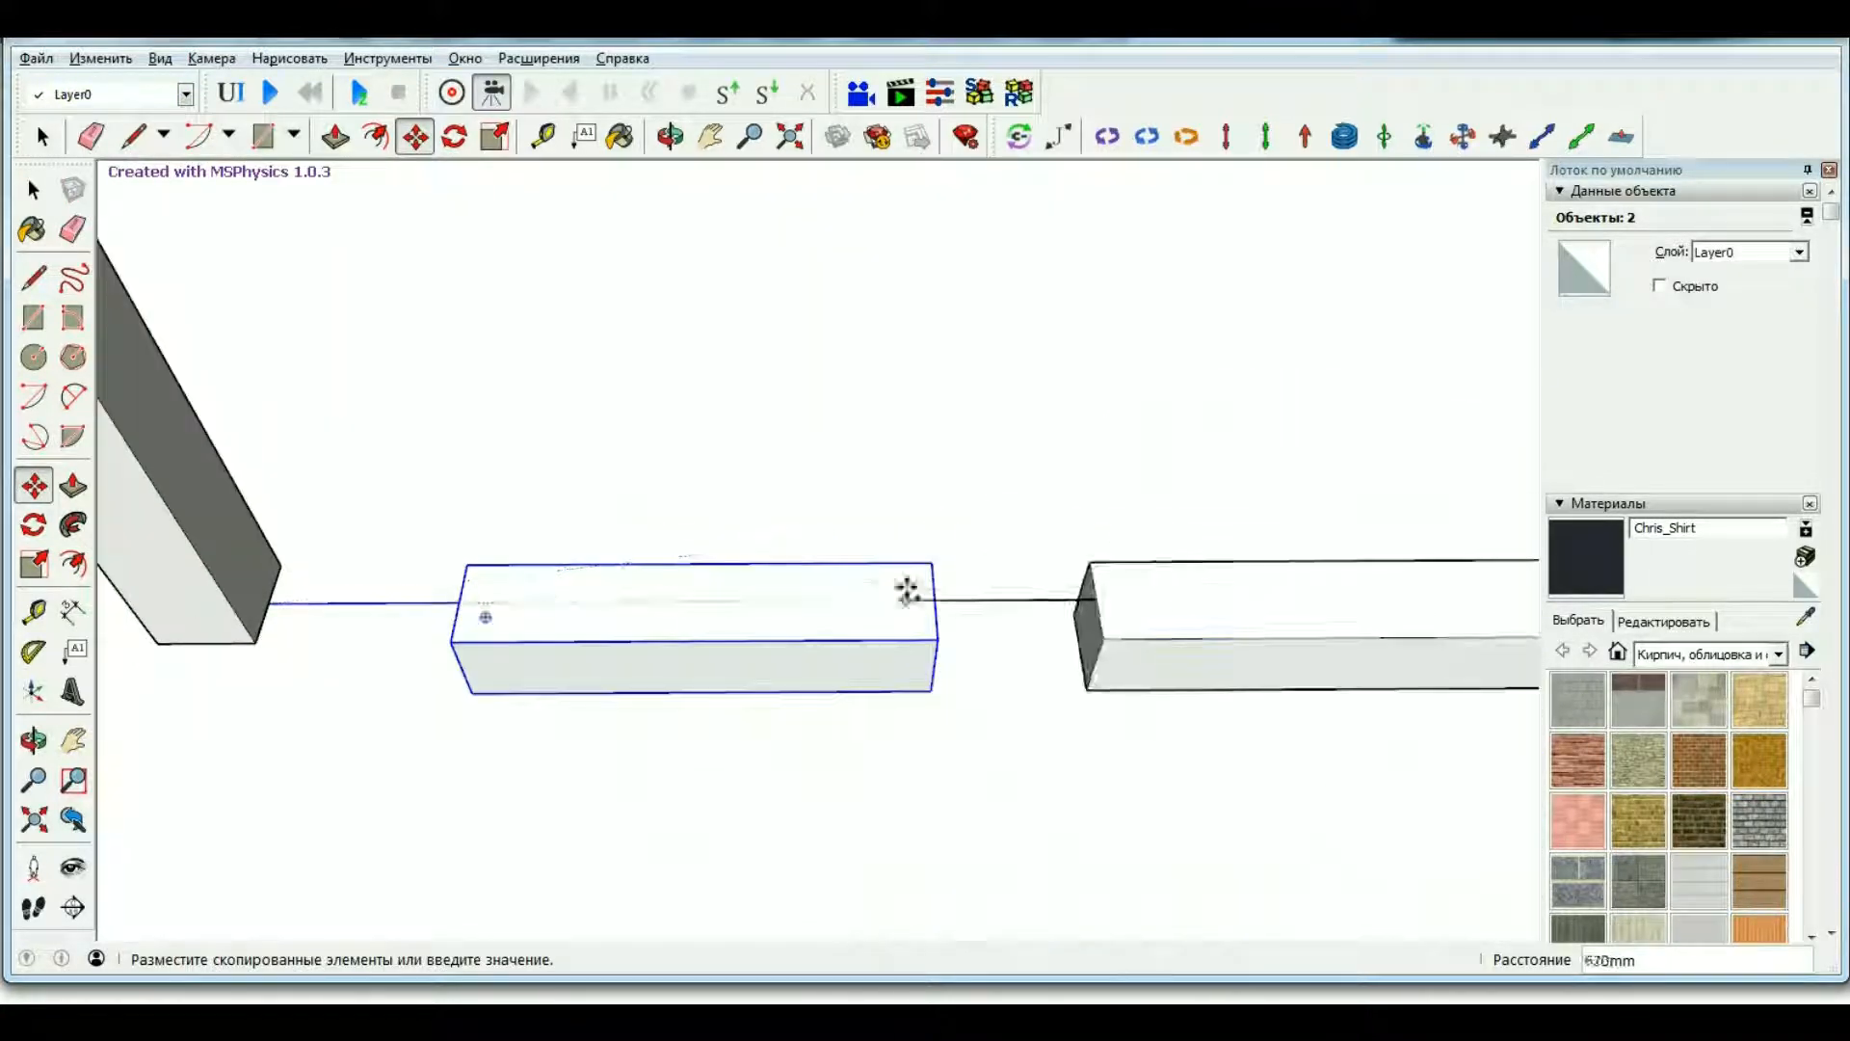
pyautogui.click(933, 592)
# Add a third horizontal link by copying the second link and its line onto the second link's far end.
pyautogui.scroll(-3, 157, 592)
pyautogui.press('ctrl')
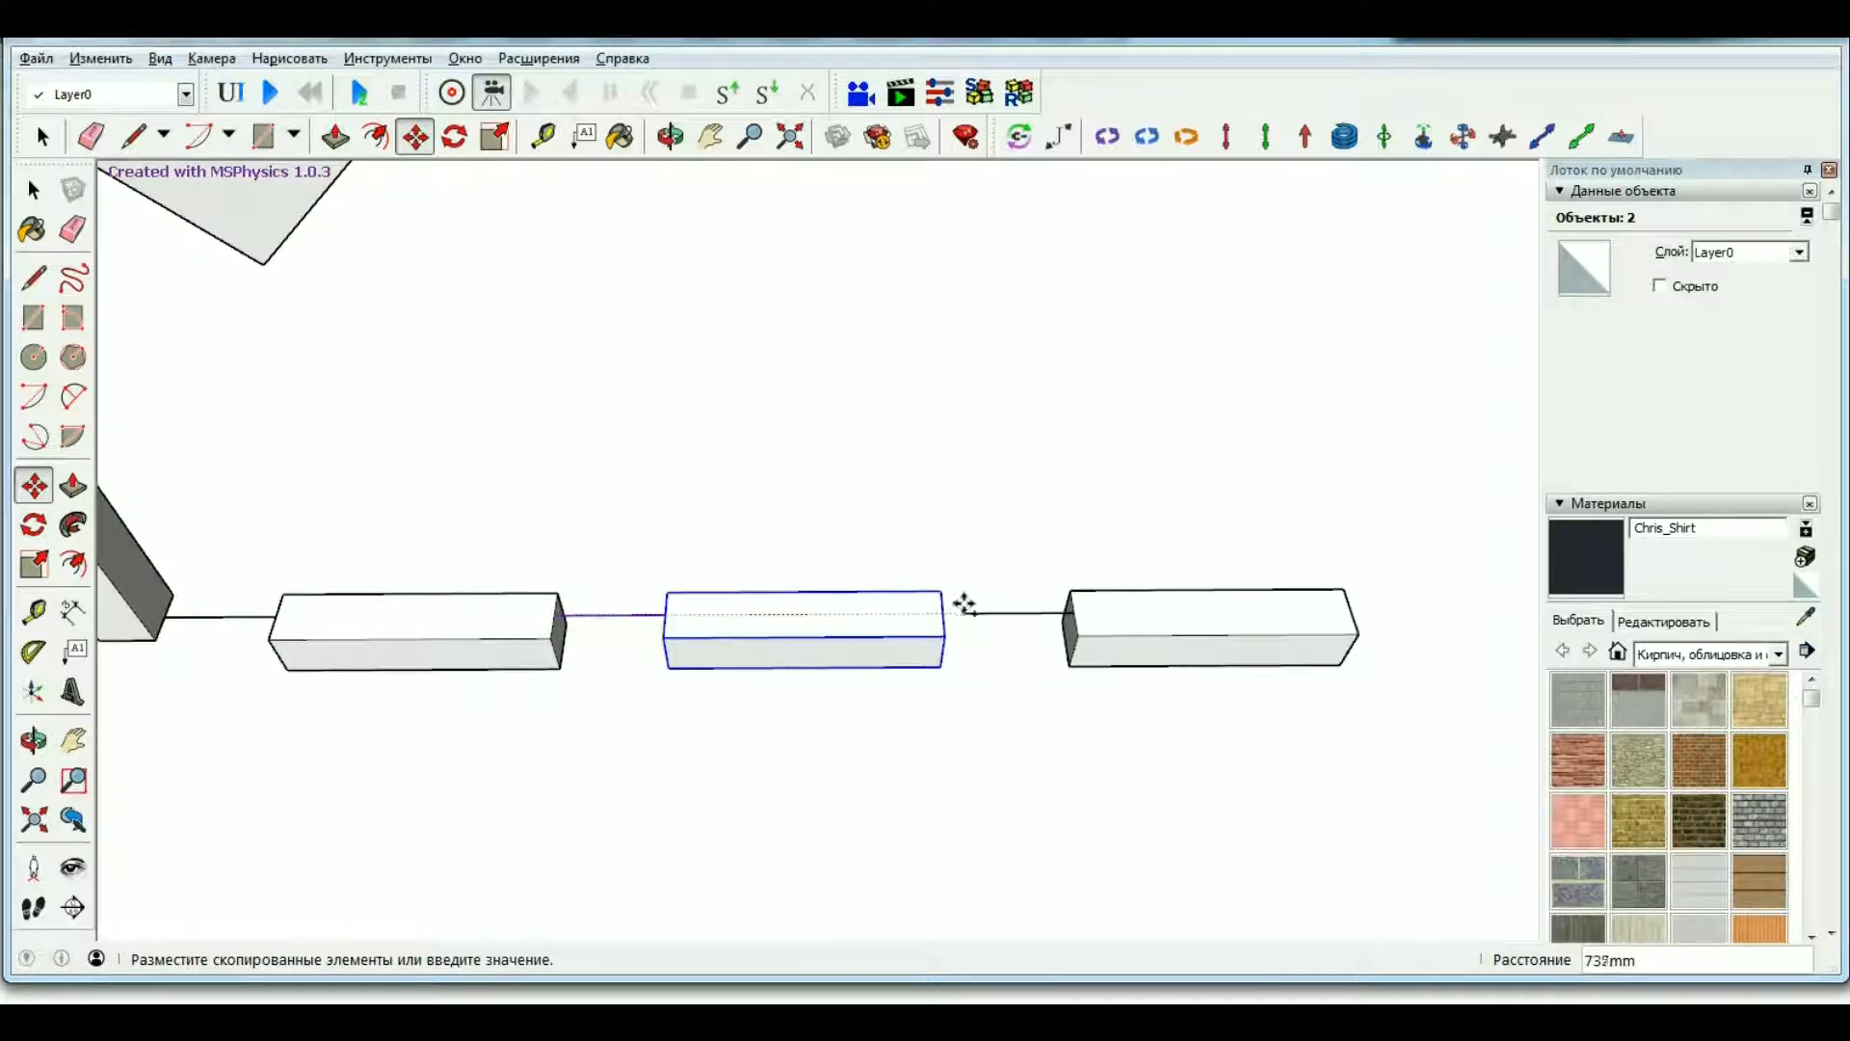
pyautogui.click(938, 616)
pyautogui.scroll(-5, 443, 588)
pyautogui.scroll(-2, 867, 571)
pyautogui.scroll(4, 867, 508)
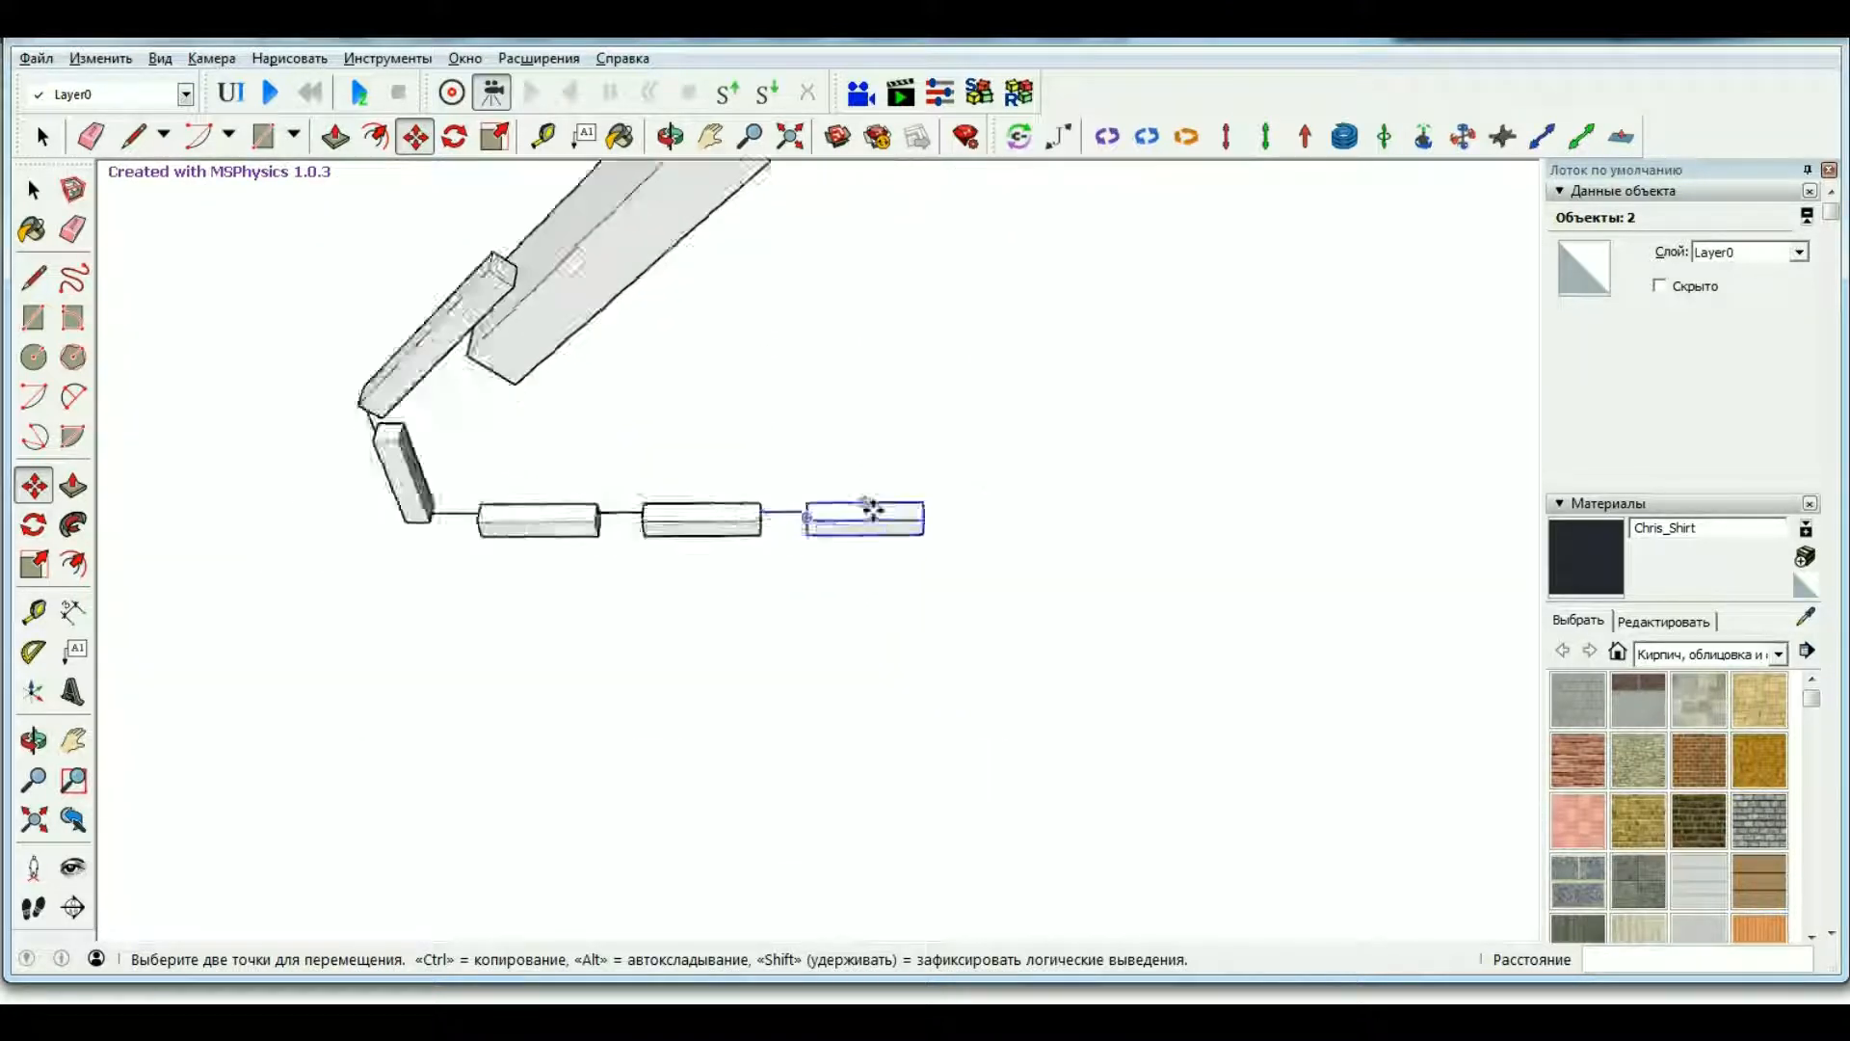
# Add a fourth horizontal link by copying the third link and its line 700 mm onto the third link's far end.
pyautogui.click(644, 510)
pyautogui.press('ctrl')
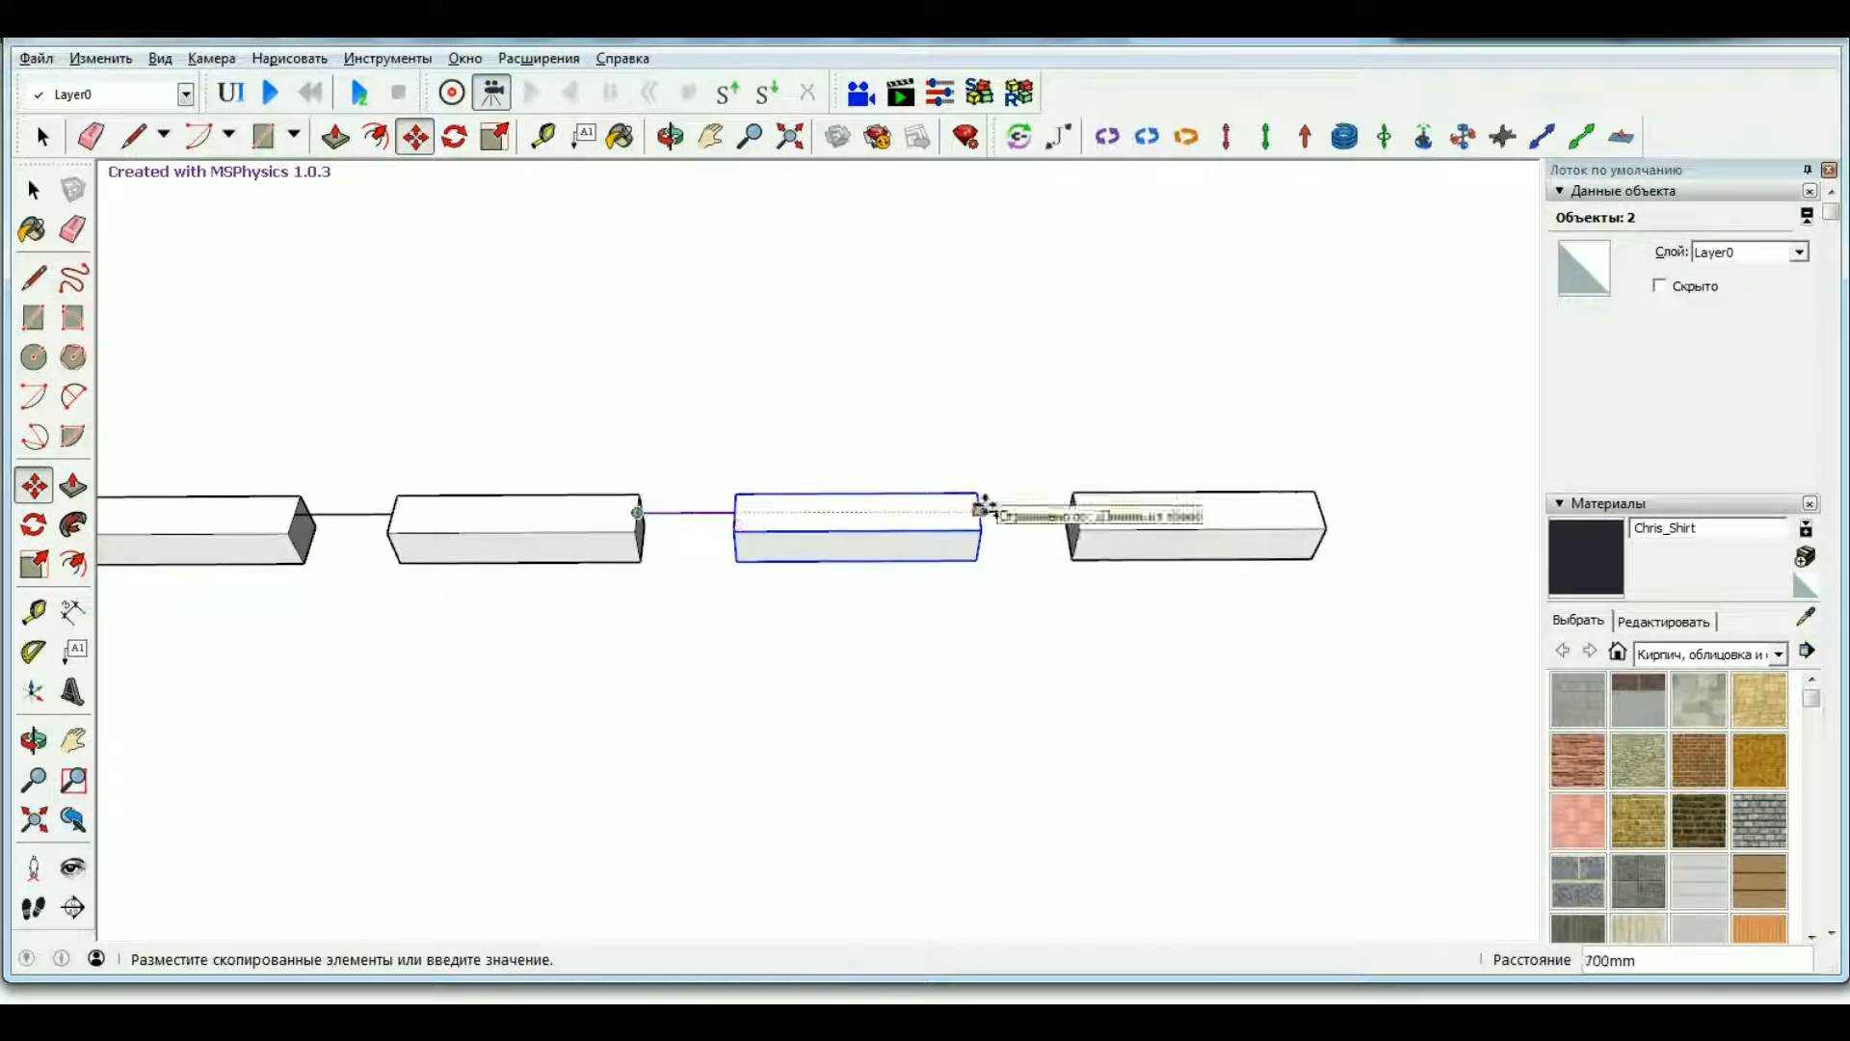
pyautogui.click(980, 509)
pyautogui.scroll(-5, 842, 454)
# Draw a long straight line along the links' side edges, from the first link's near end to beyond the fourth link.
pyautogui.press('space')
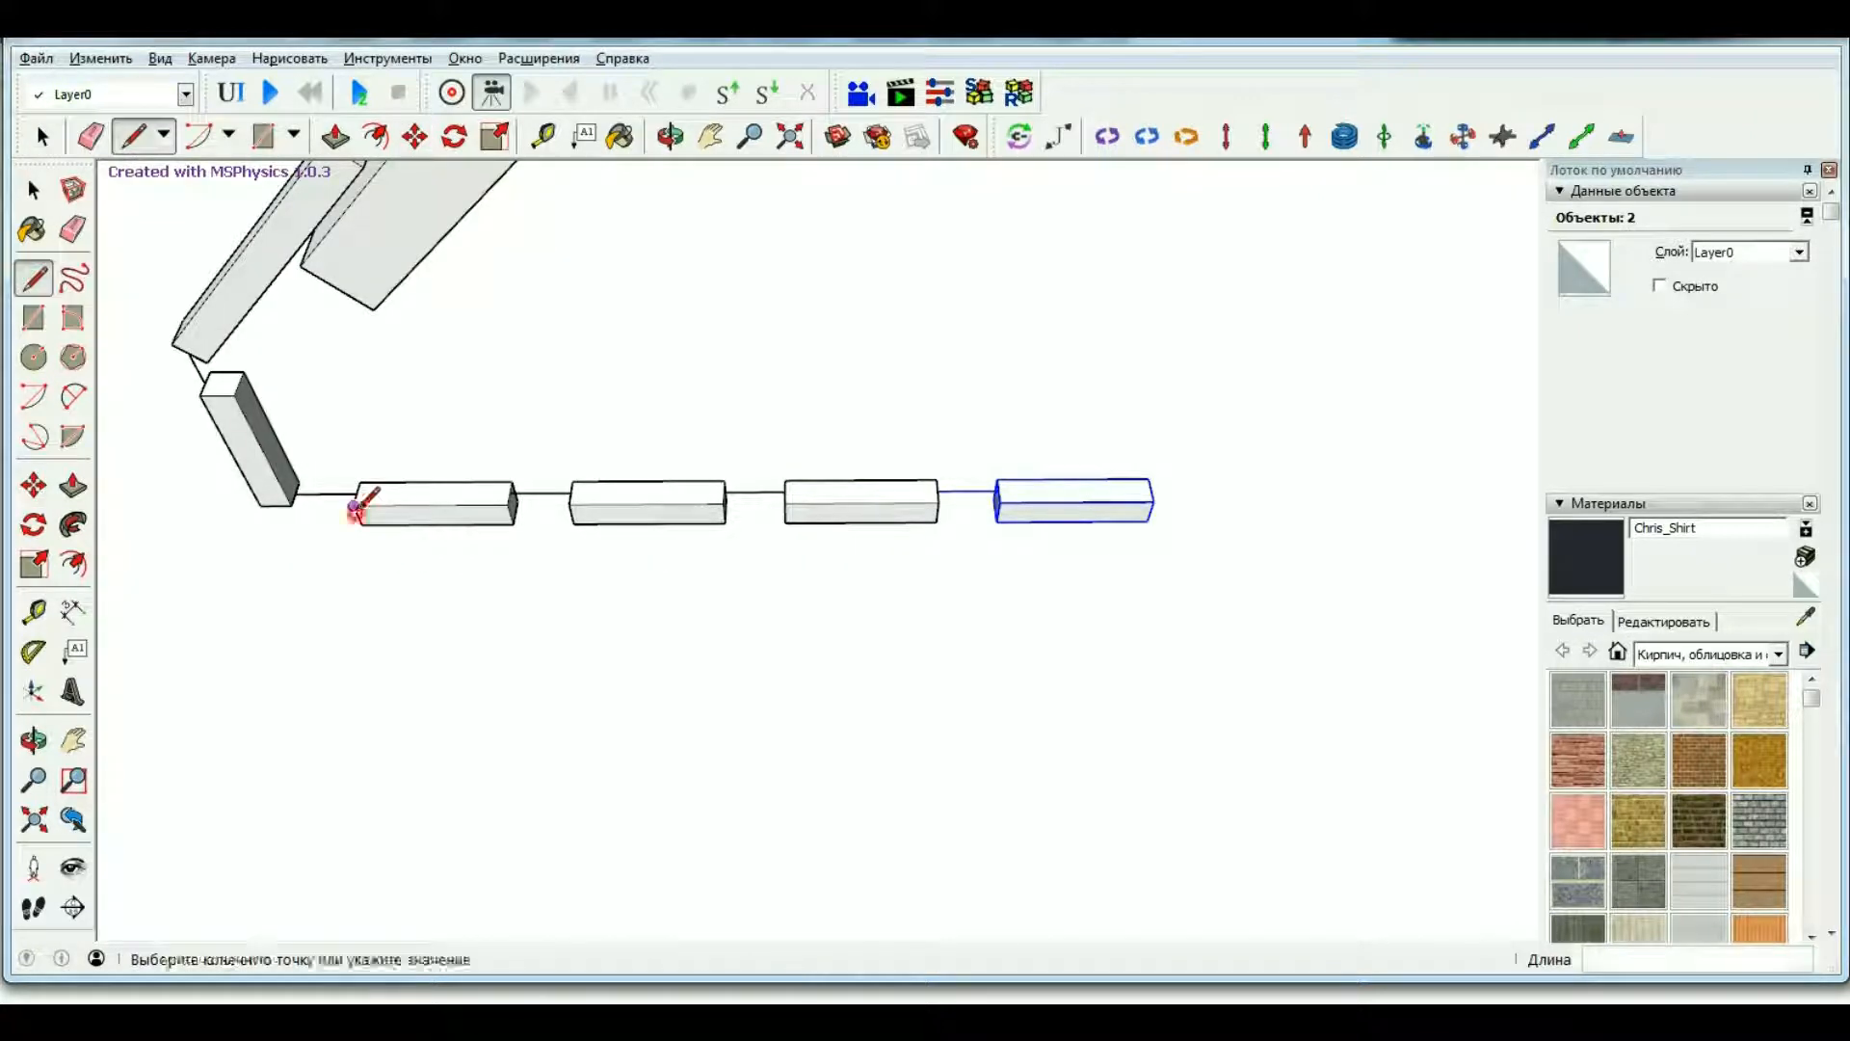
pyautogui.click(1444, 497)
pyautogui.scroll(7, 1050, 502)
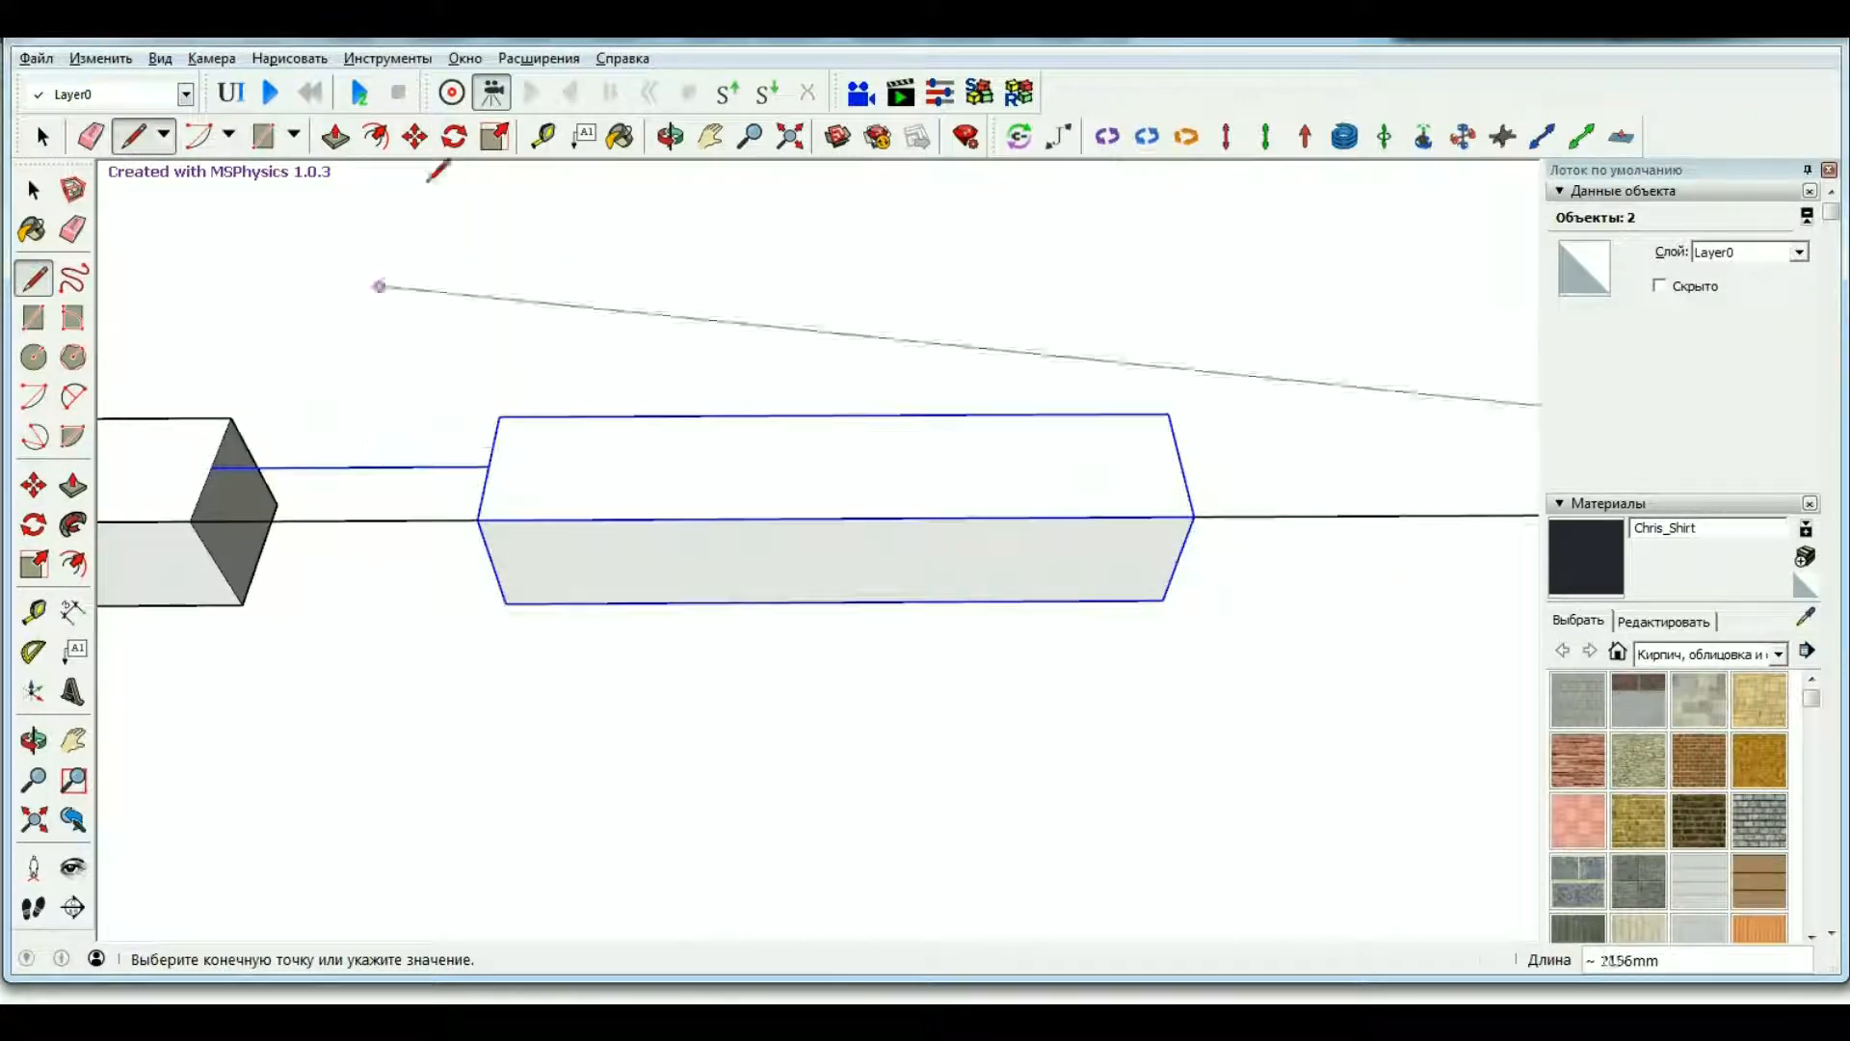
pyautogui.press('space')
pyautogui.moveTo(726, 344); pyautogui.dragTo(3, 484, button='middle')
pyautogui.moveTo(835, 760); pyautogui.dragTo(774, 367)
pyautogui.scroll(6, 806, 871)
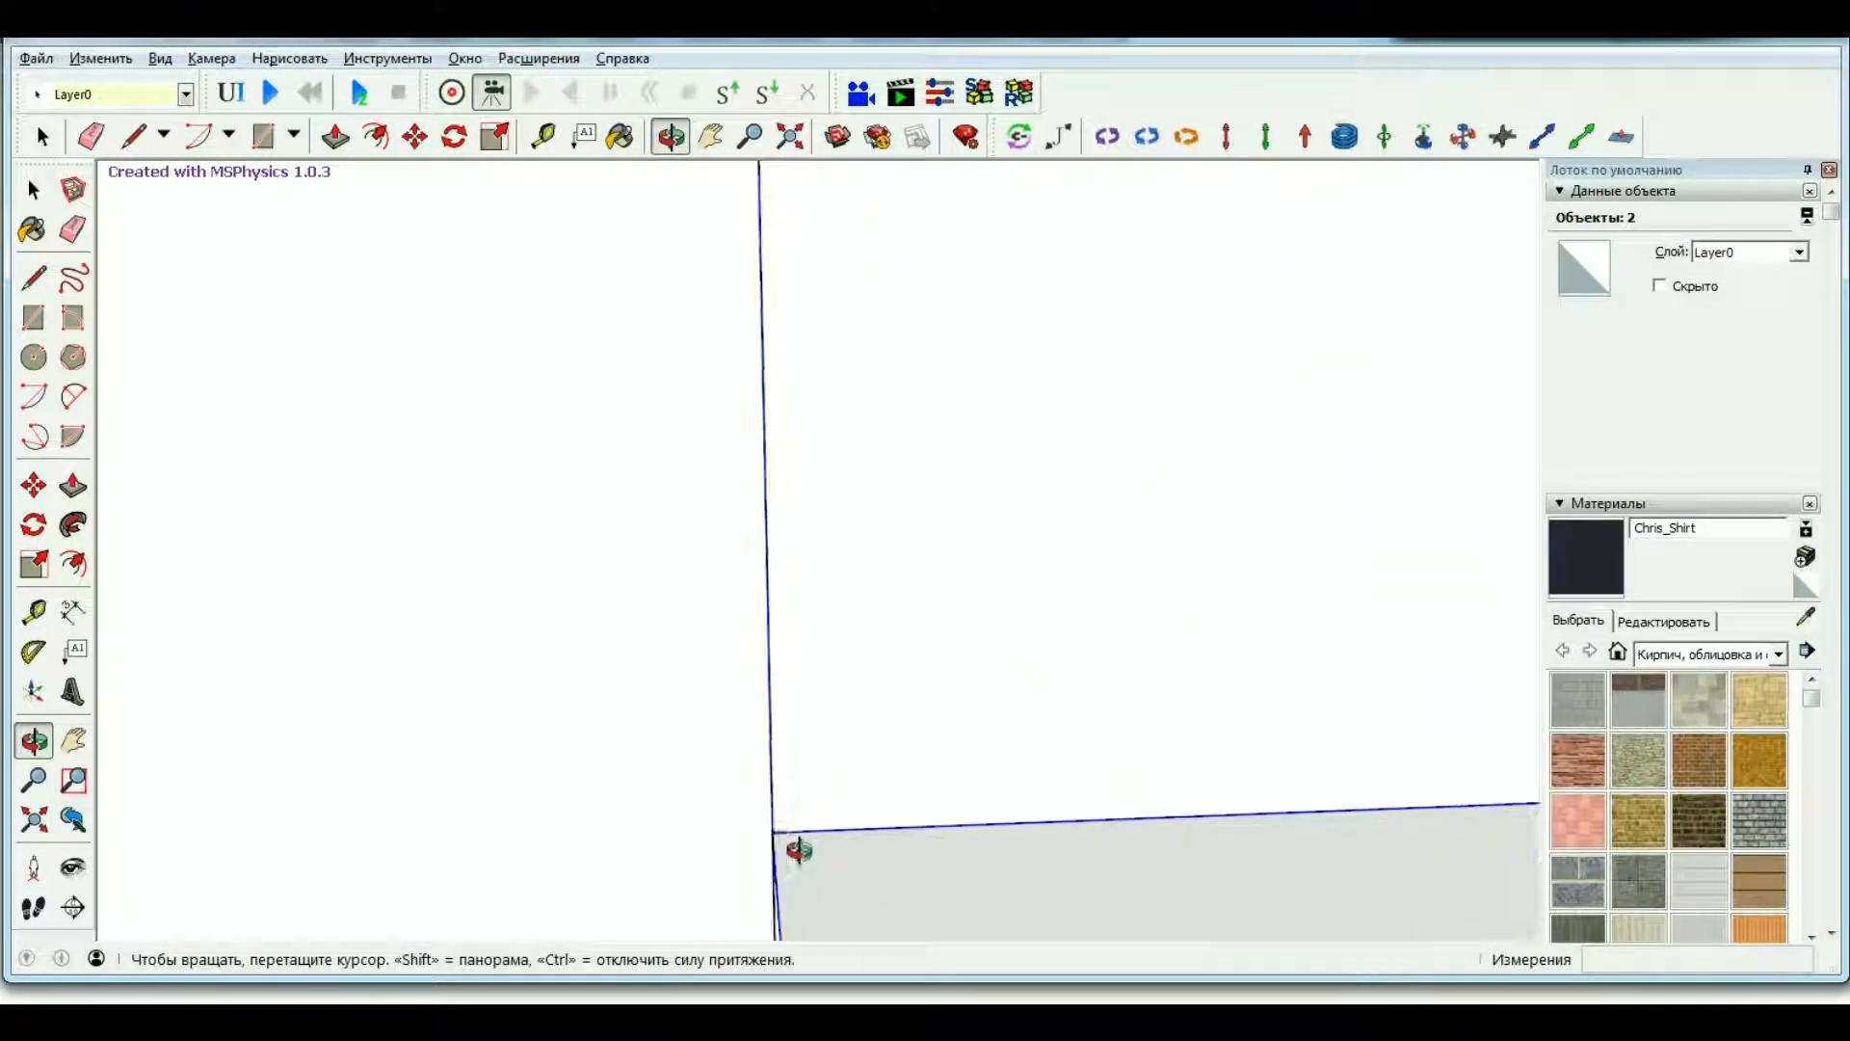
pyautogui.moveTo(797, 851); pyautogui.dragTo(742, 728)
pyautogui.moveTo(999, 724); pyautogui.dragTo(786, 726)
pyautogui.scroll(-10, 806, 694)
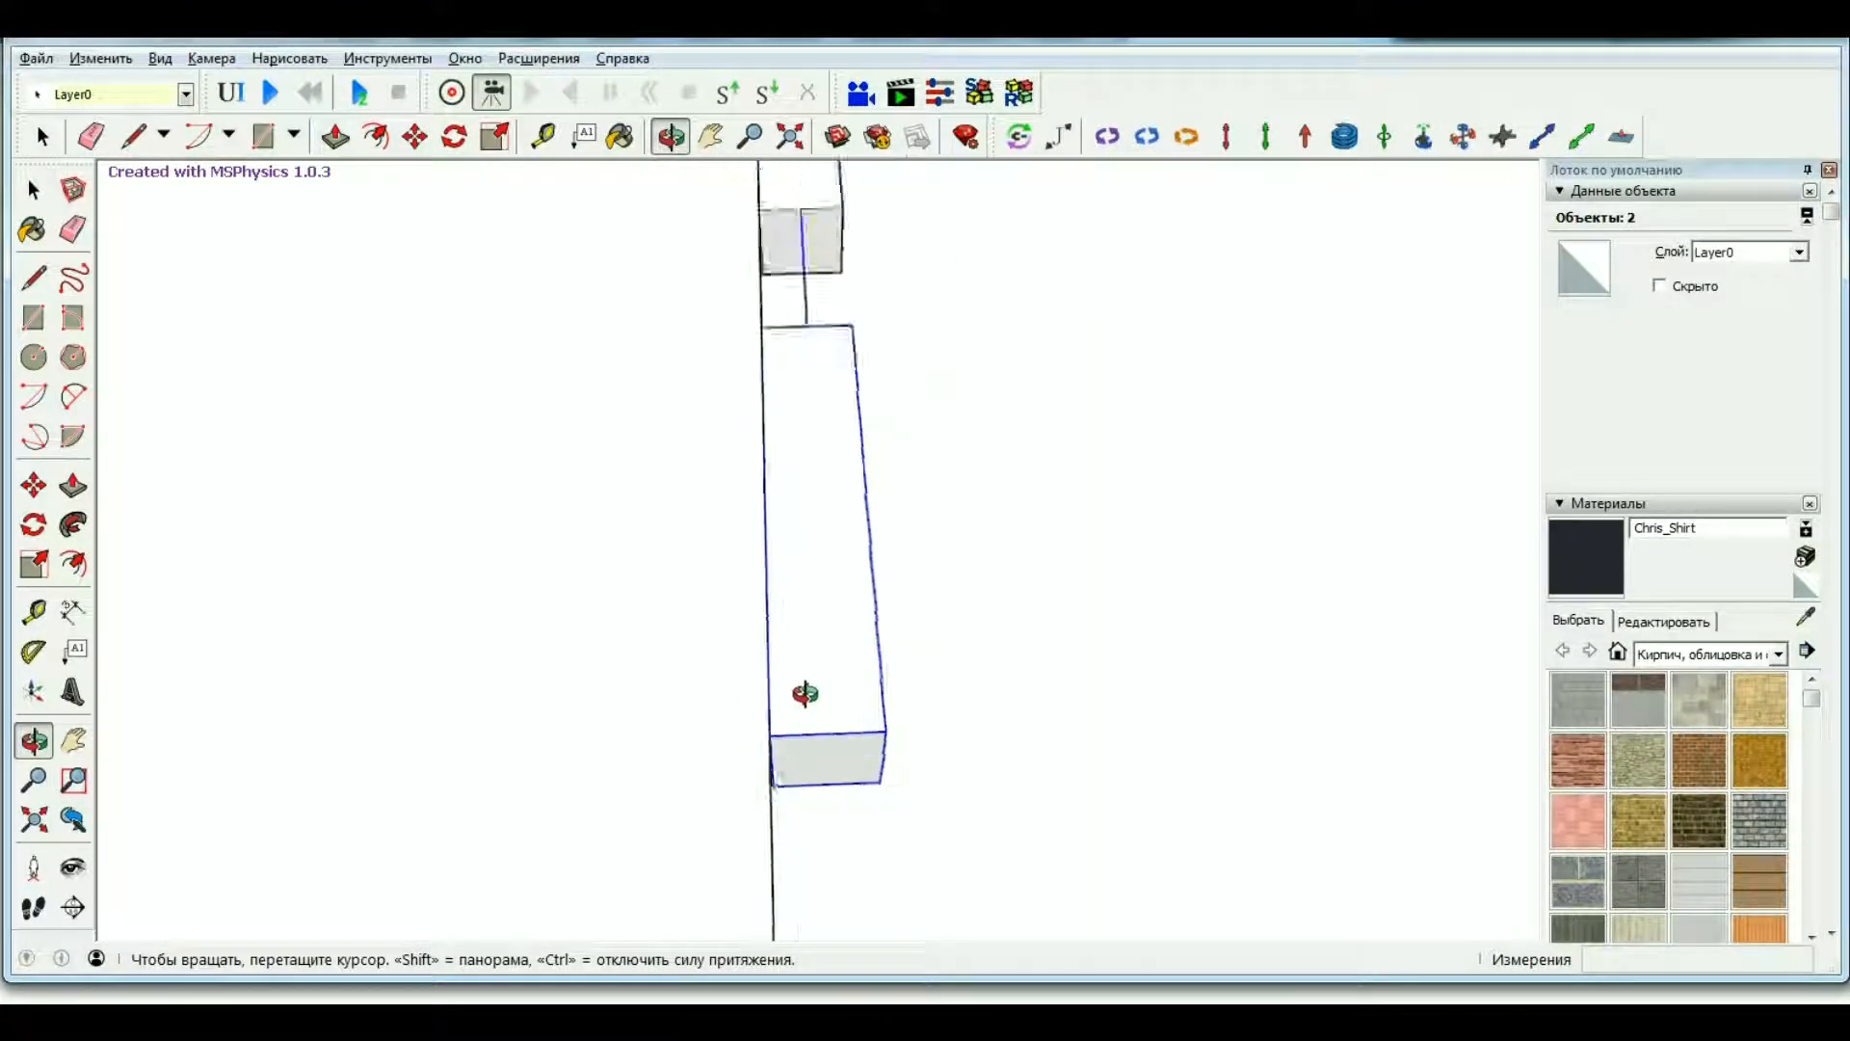
pyautogui.moveTo(576, 529); pyautogui.dragTo(635, 479)
pyautogui.press('space')
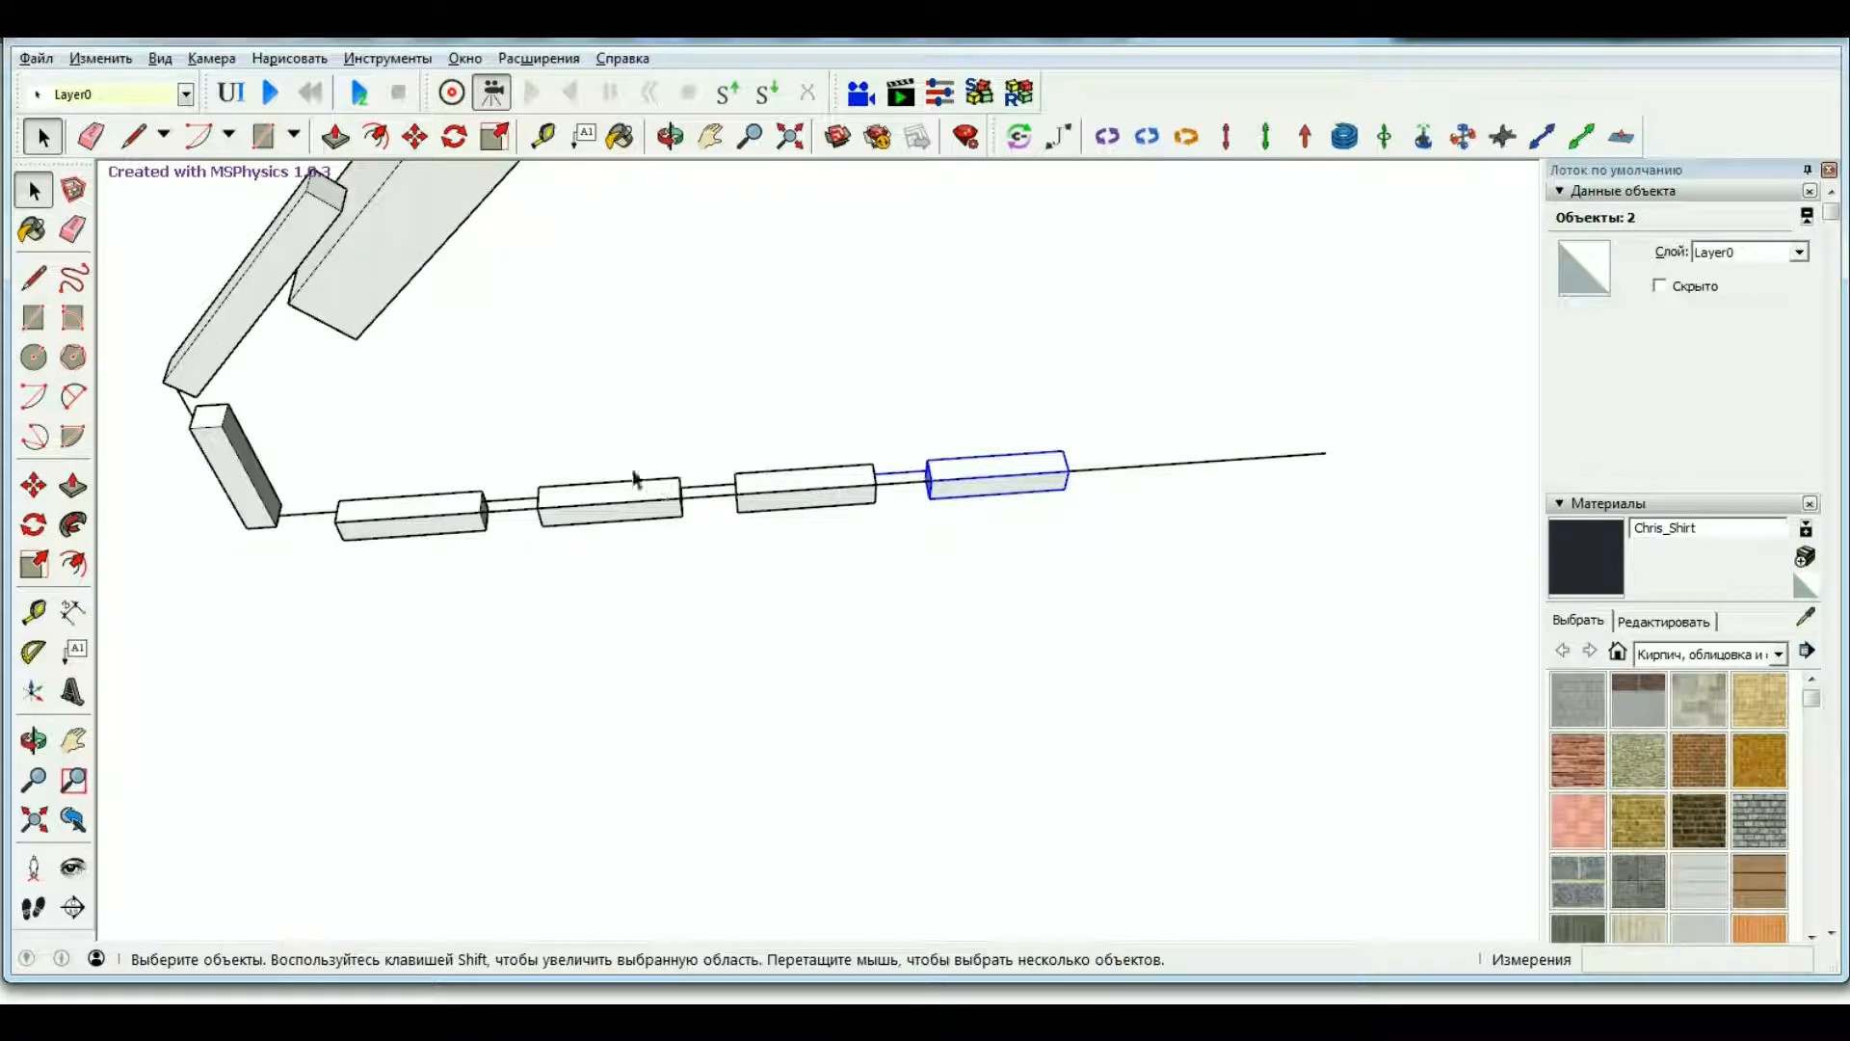
# Add a fifth link by copying the fourth link and its line, corner to corner, onto the fourth link's far end.
pyautogui.moveTo(1021, 443); pyautogui.dragTo(885, 395, button='middle')
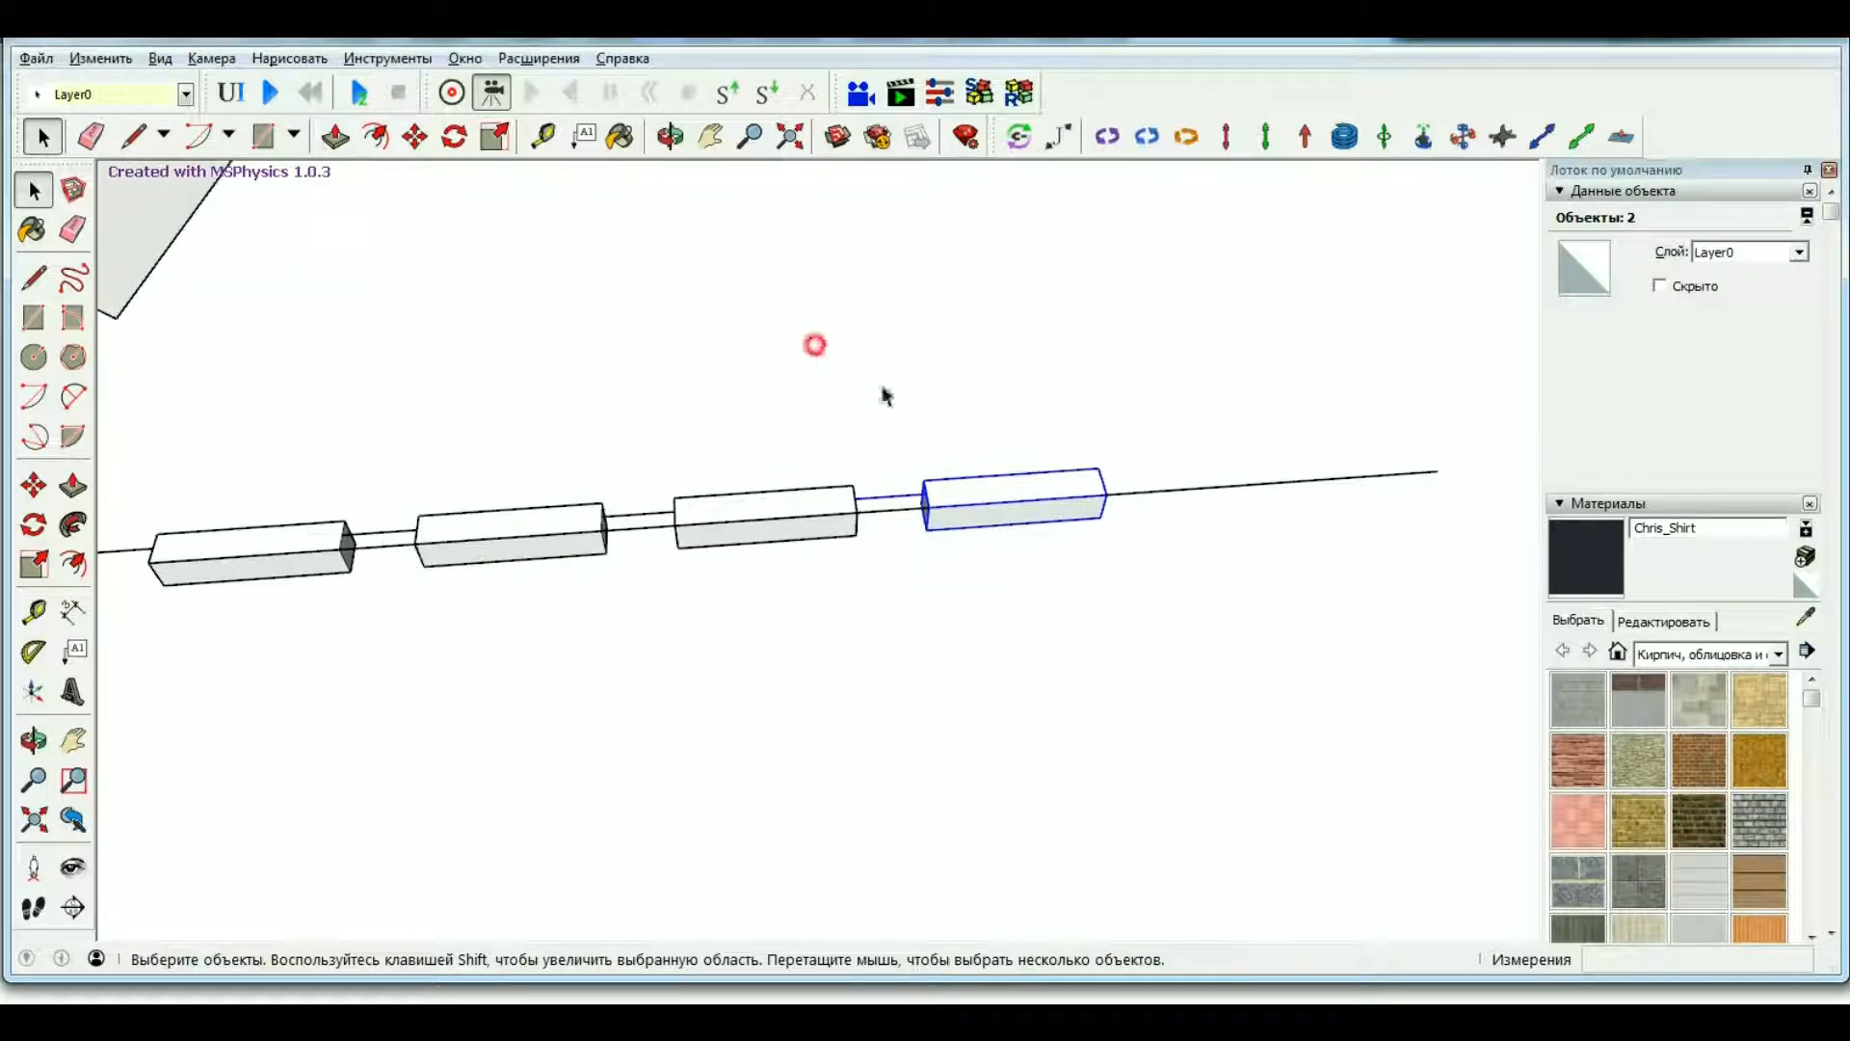
pyautogui.click(419, 137)
pyautogui.scroll(3, 906, 507)
pyautogui.click(815, 517)
pyautogui.press('ctrl')
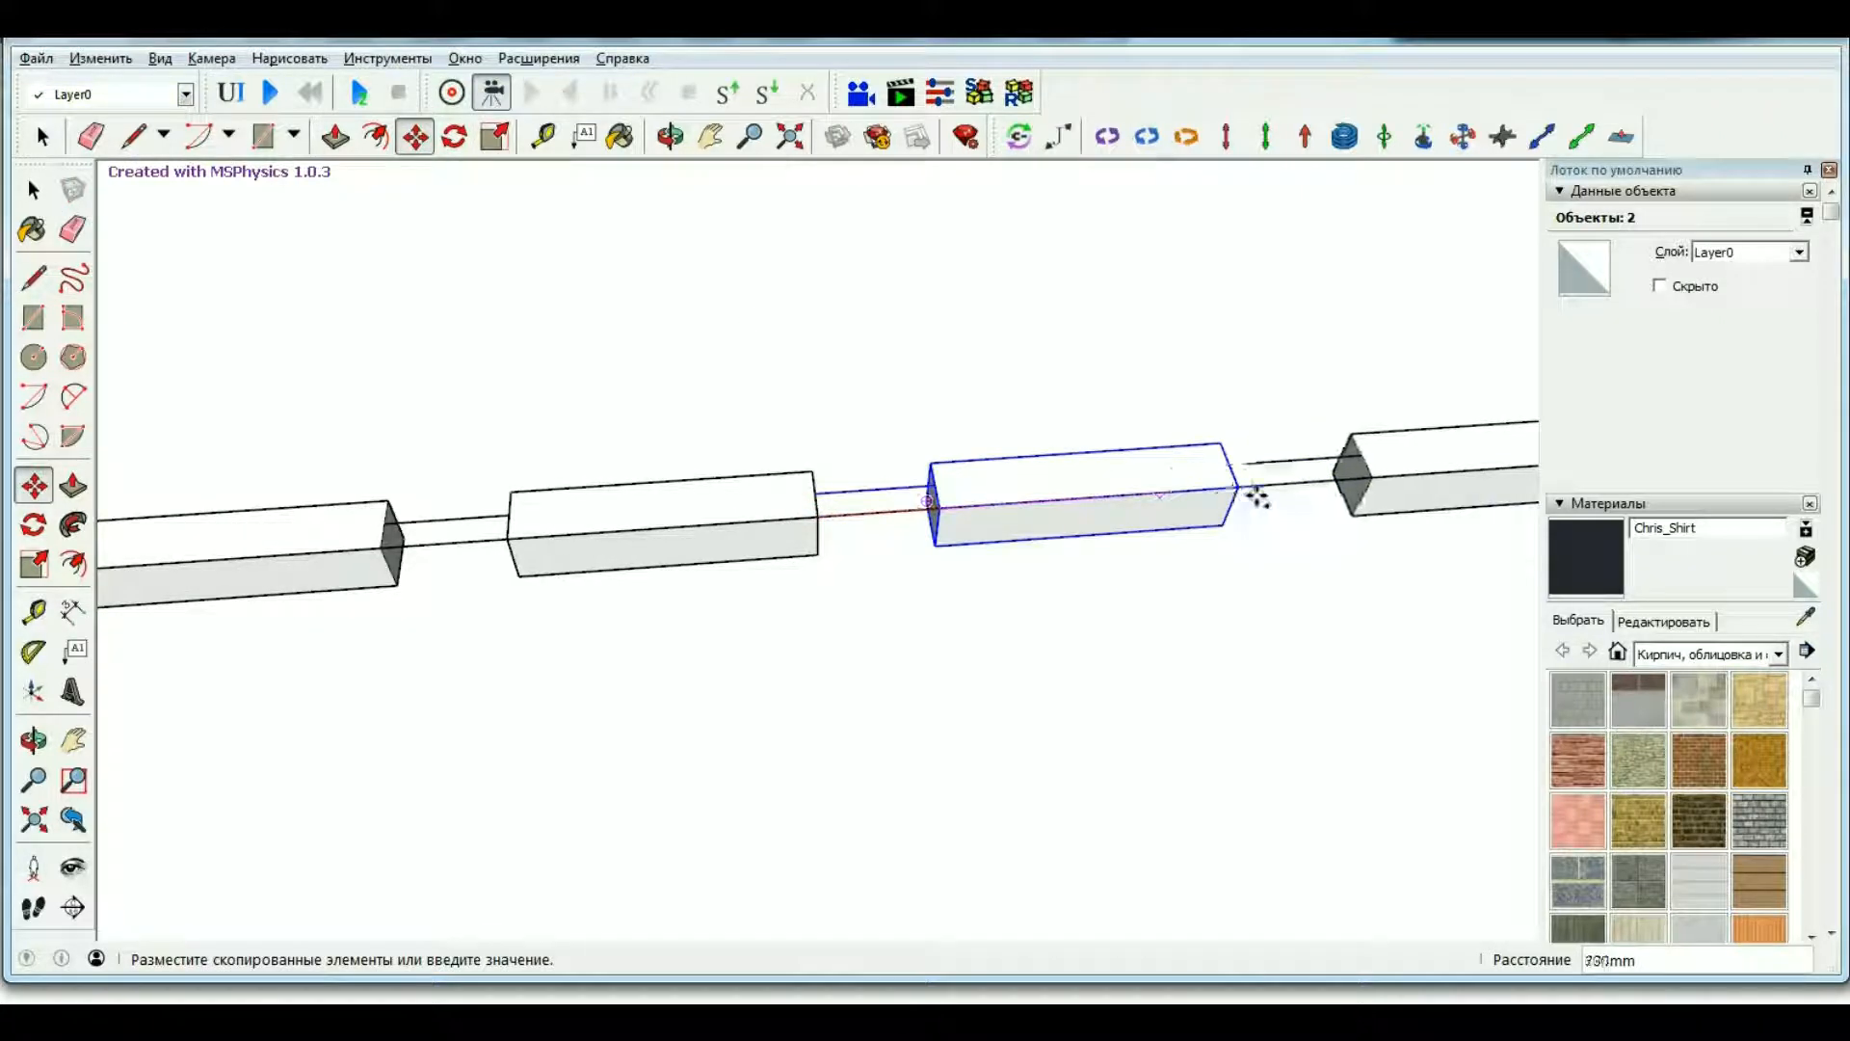
pyautogui.click(1235, 487)
pyautogui.scroll(-6, 744, 421)
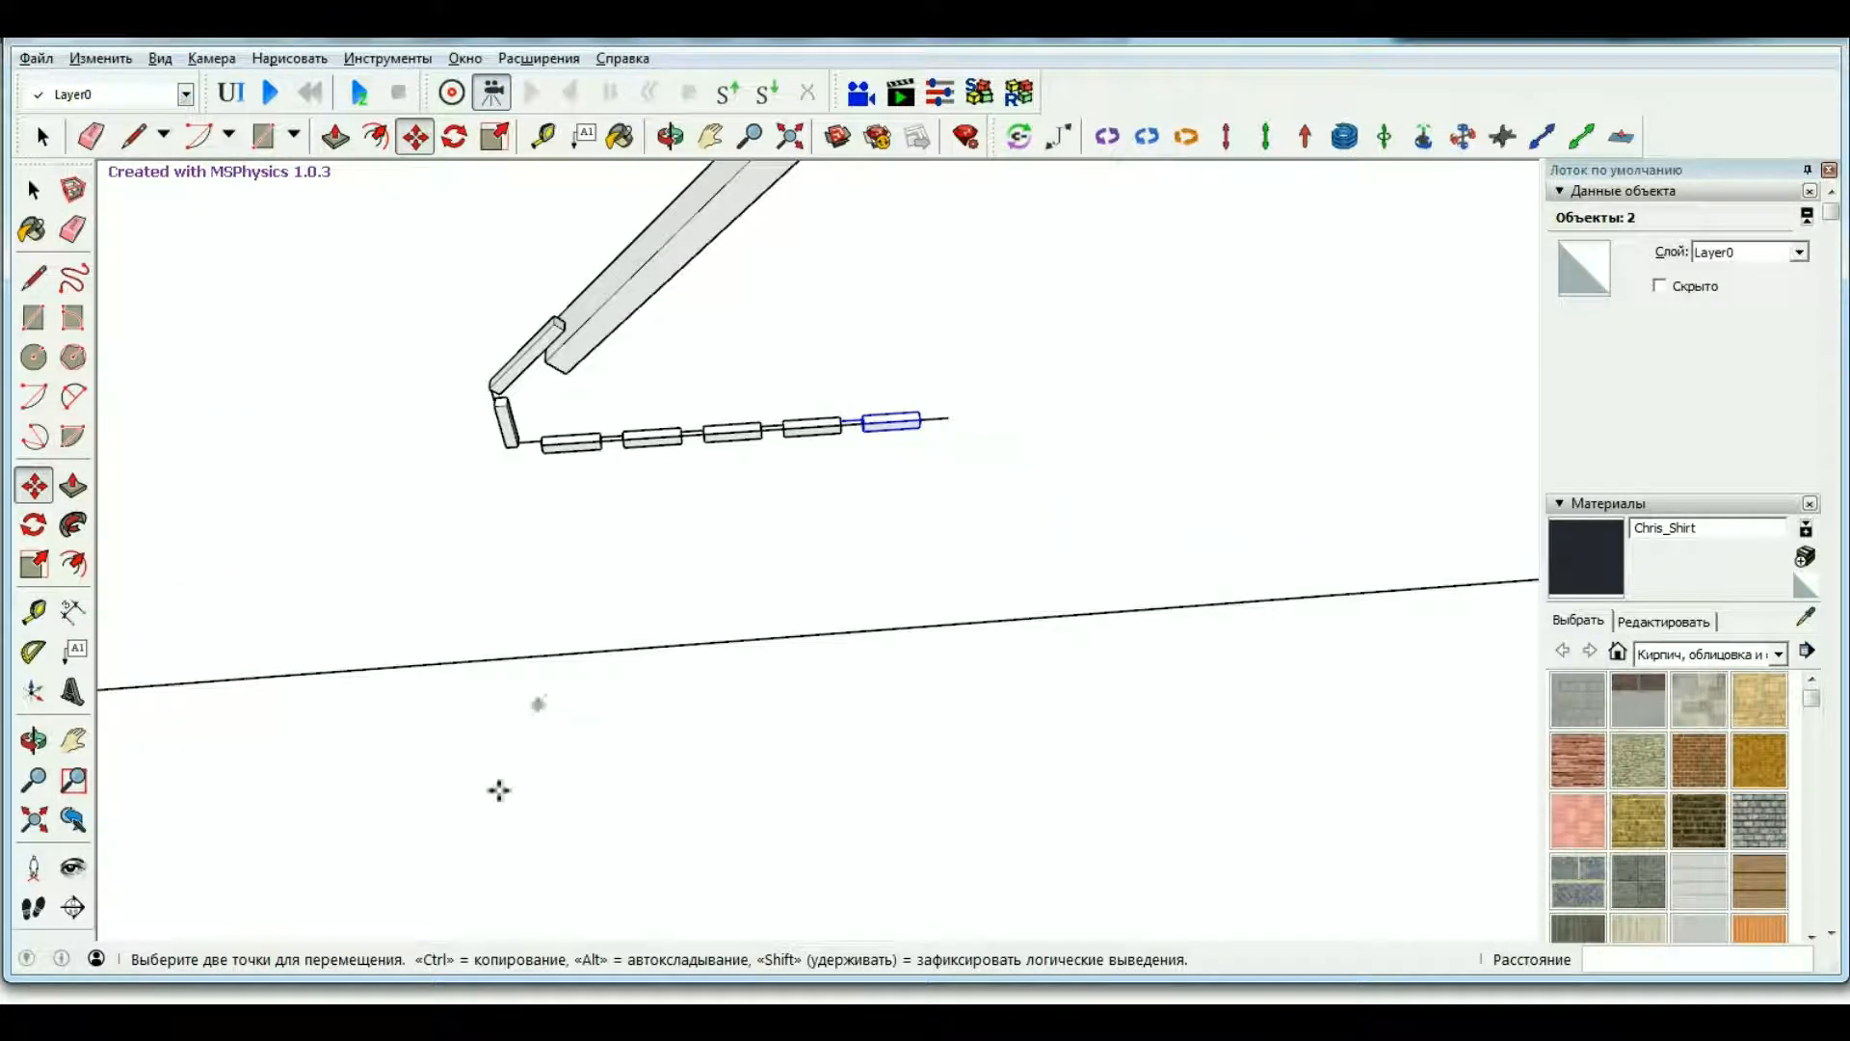
# Add a sixth link by copying the fifth link and its line onto the corner at the fifth link's far end.
pyautogui.click(685, 146)
pyautogui.moveTo(706, 566); pyautogui.dragTo(867, 459)
pyautogui.scroll(5, 871, 297)
pyautogui.press('m')
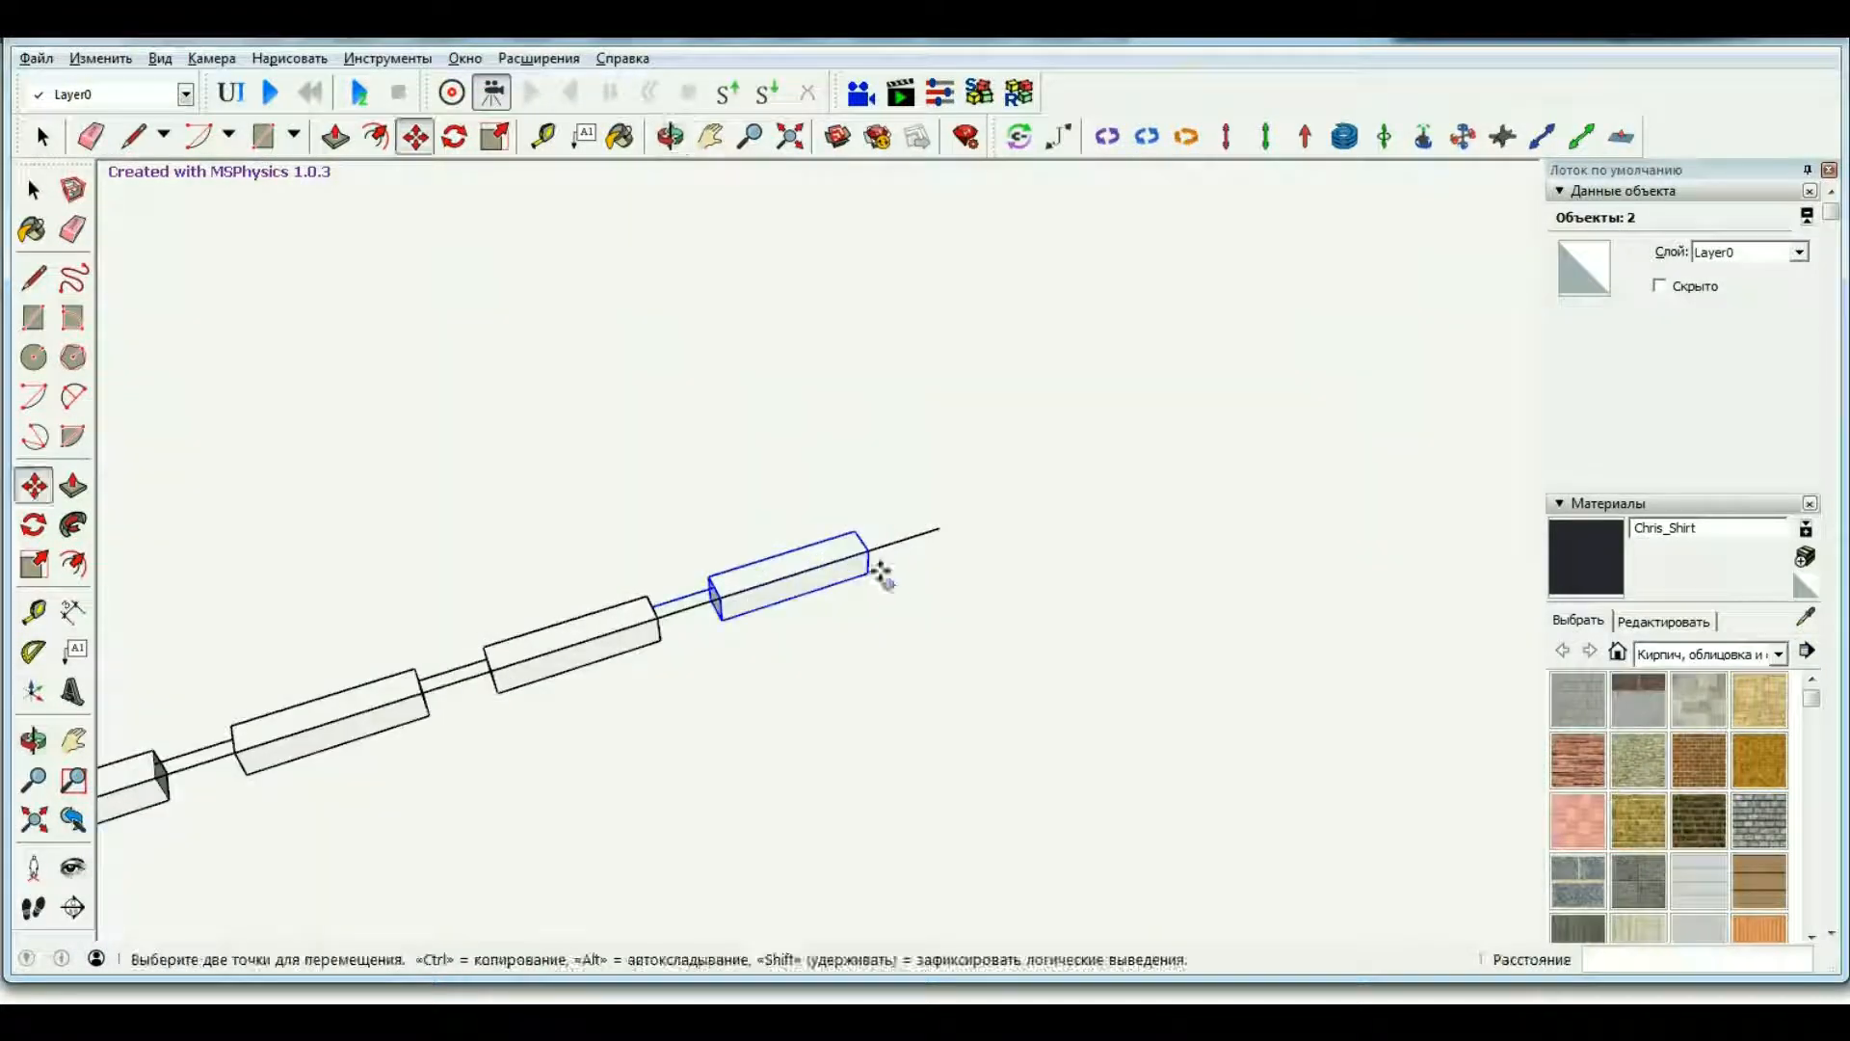
pyautogui.click(868, 551)
pyautogui.scroll(-6, 578, 586)
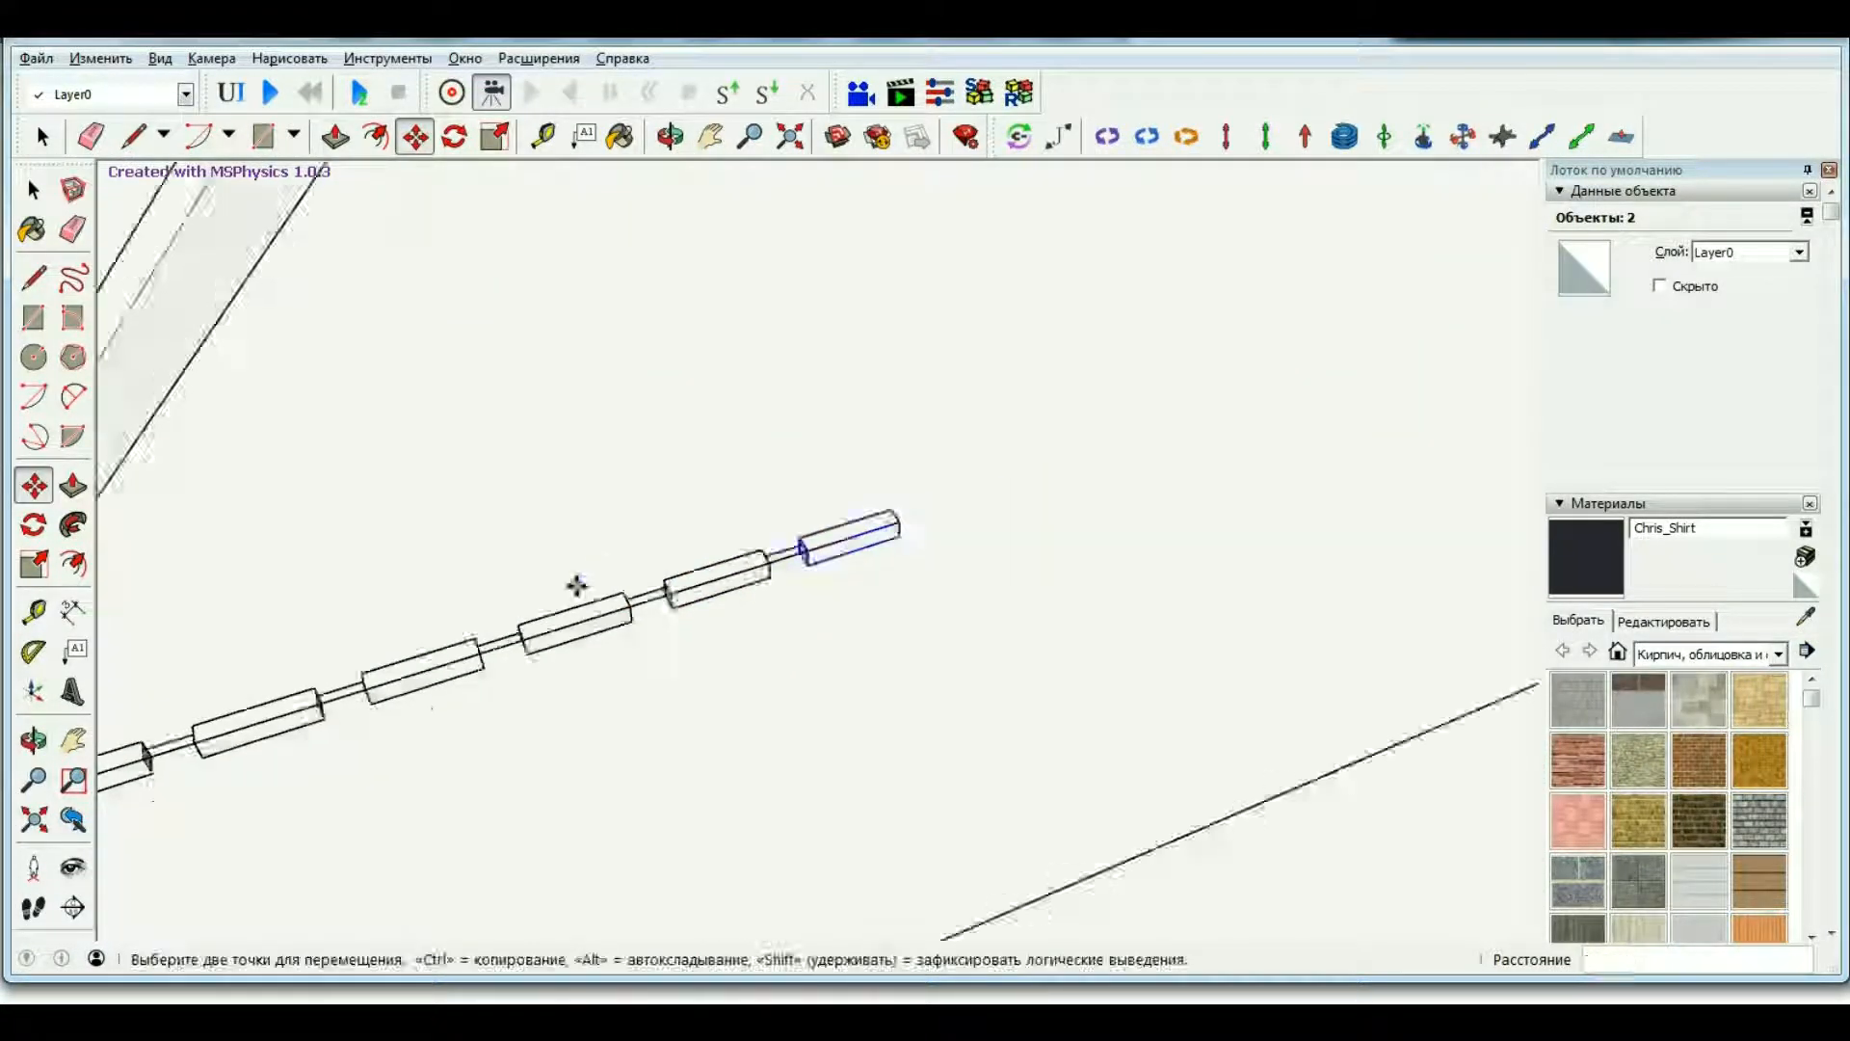
# Add a seventh link by copying the sixth link and its line onto the sixth link's far end corner.
pyautogui.scroll(2, 578, 557)
pyautogui.scroll(-4, 405, 537)
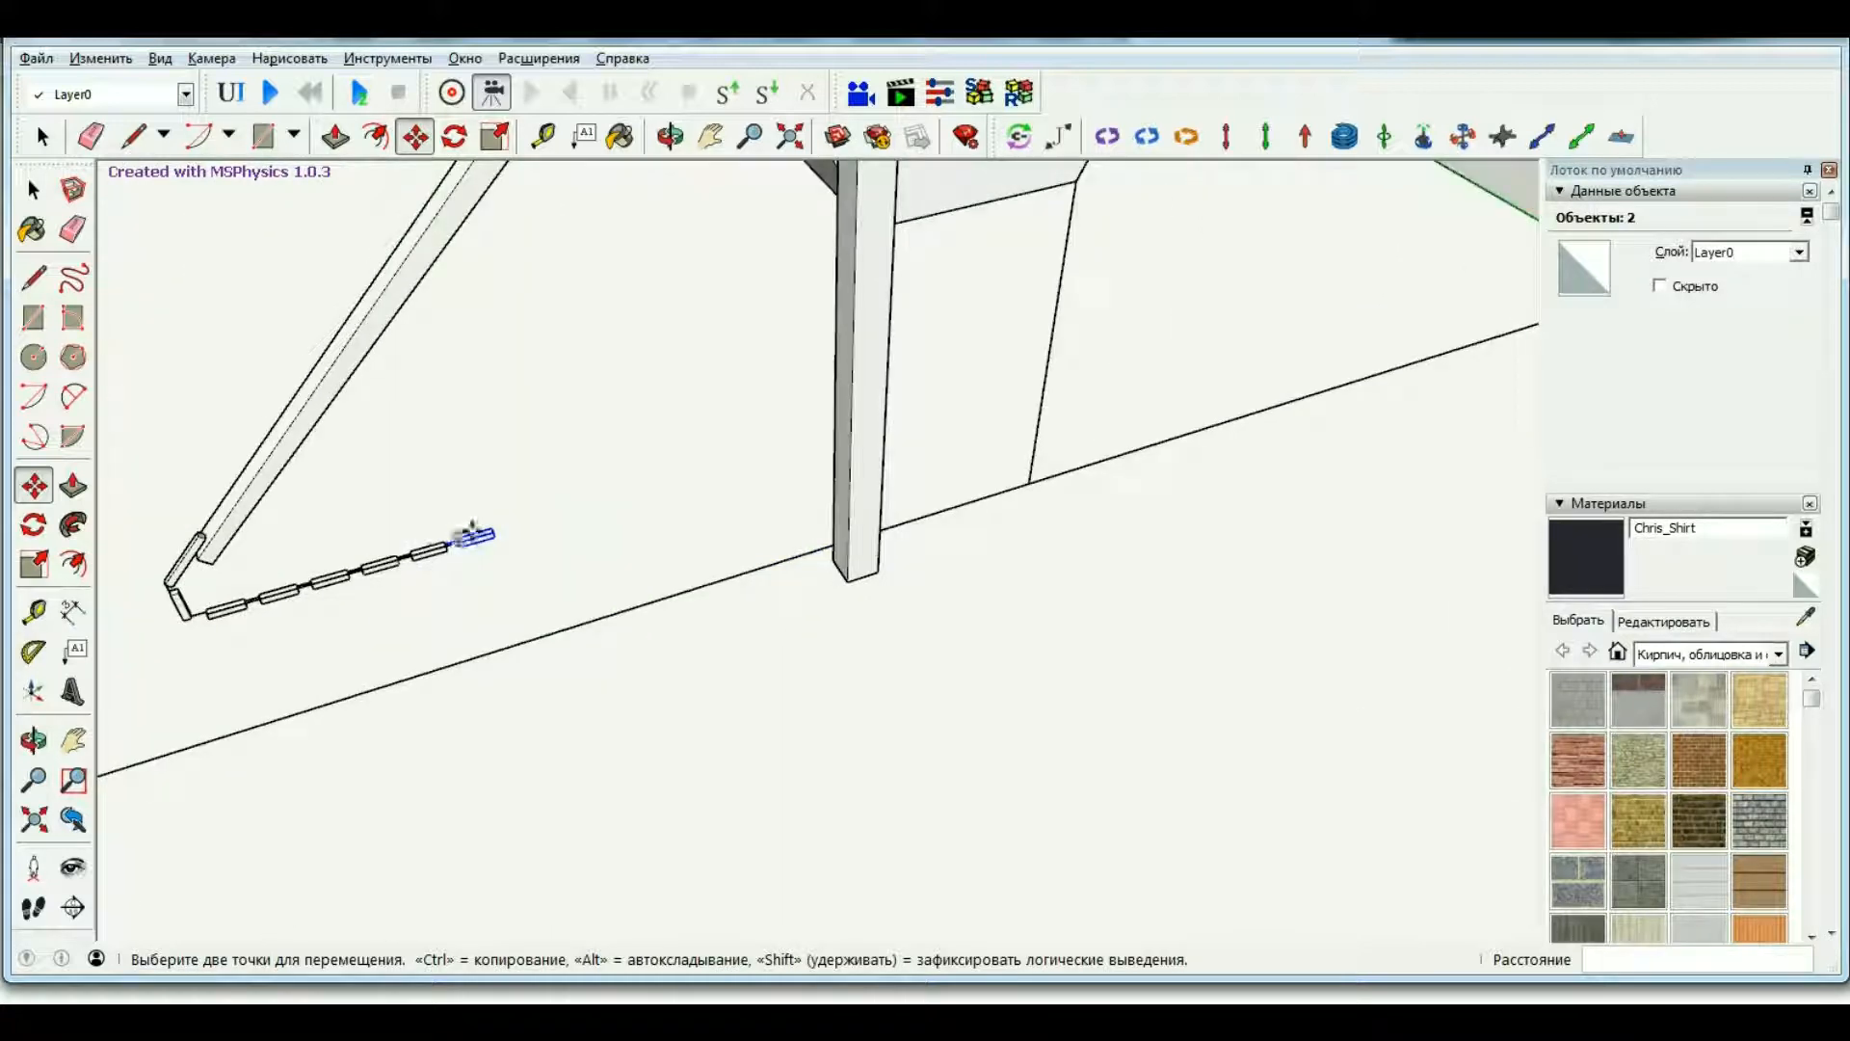
pyautogui.scroll(7, 462, 536)
pyautogui.scroll(2, 413, 509)
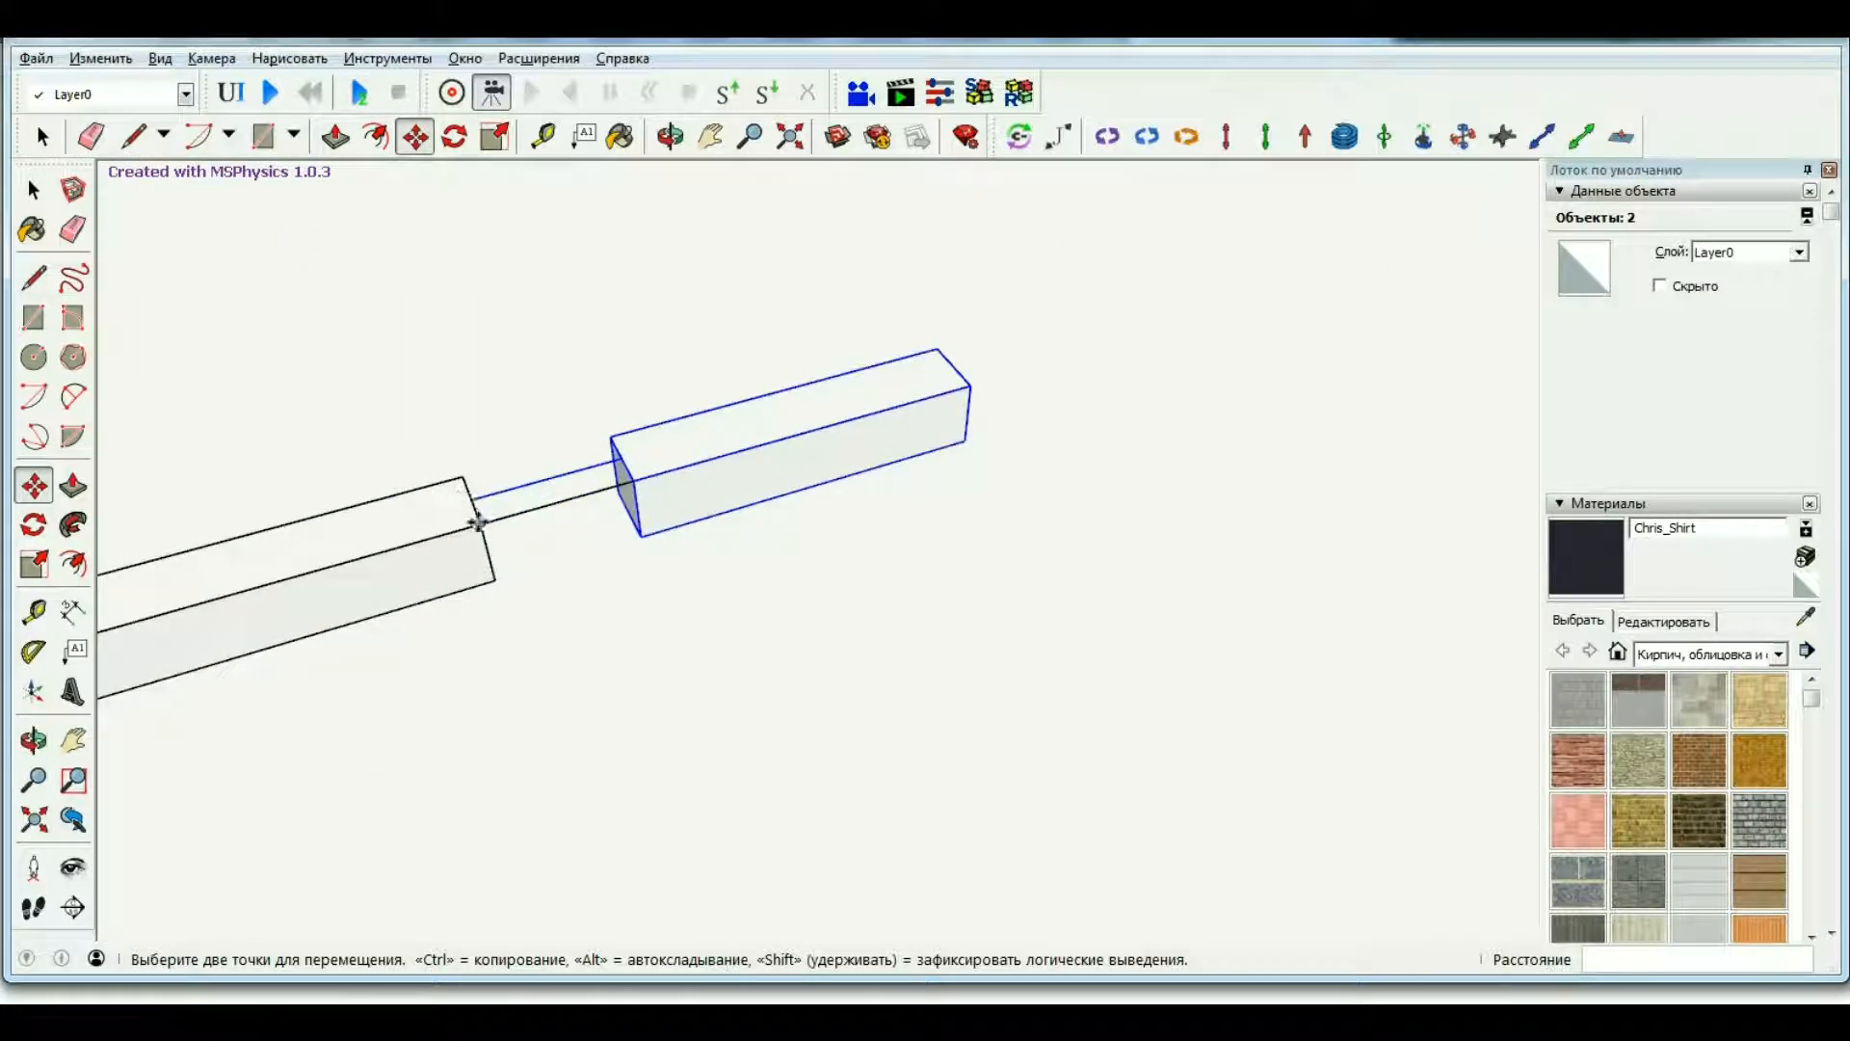
pyautogui.click(477, 522)
pyautogui.press('ctrl')
pyautogui.click(975, 384)
pyautogui.scroll(-3, 1009, 484)
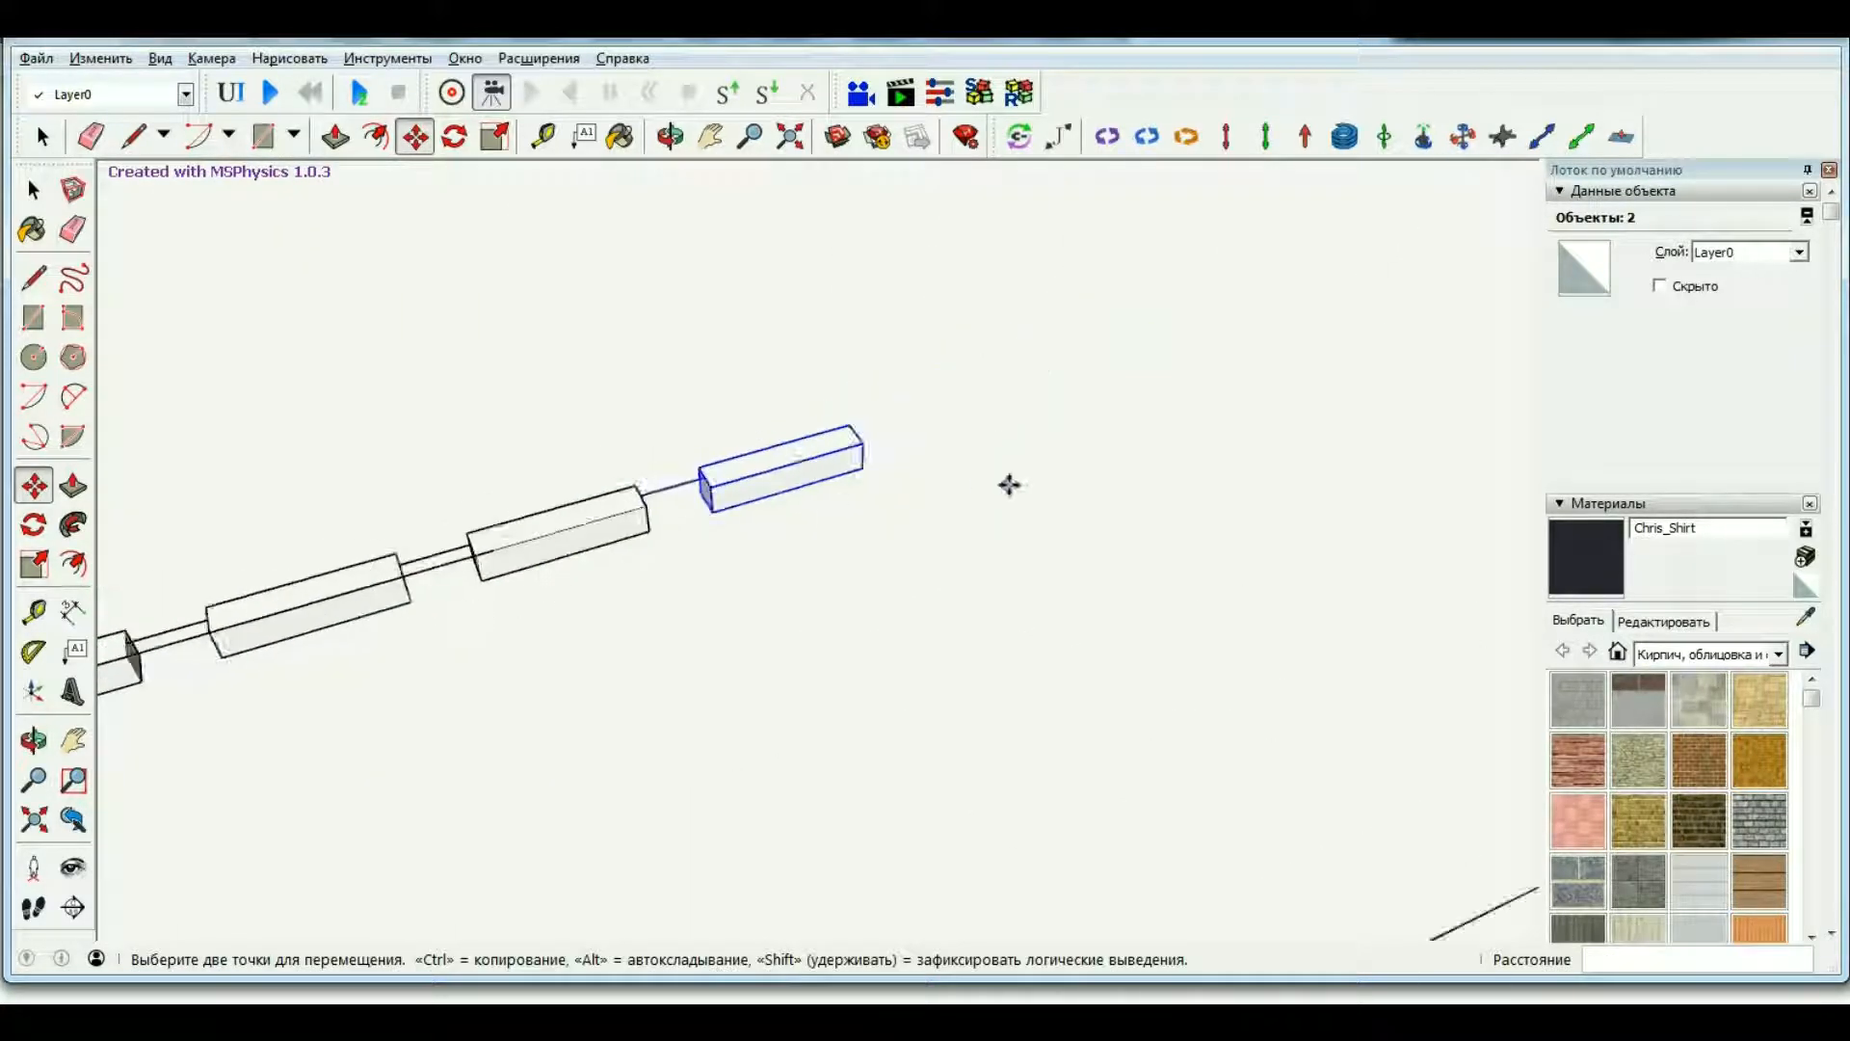
# Draw a short horizontal line outward from the lower end of the spare upright bar.
pyautogui.scroll(-5, 1124, 322)
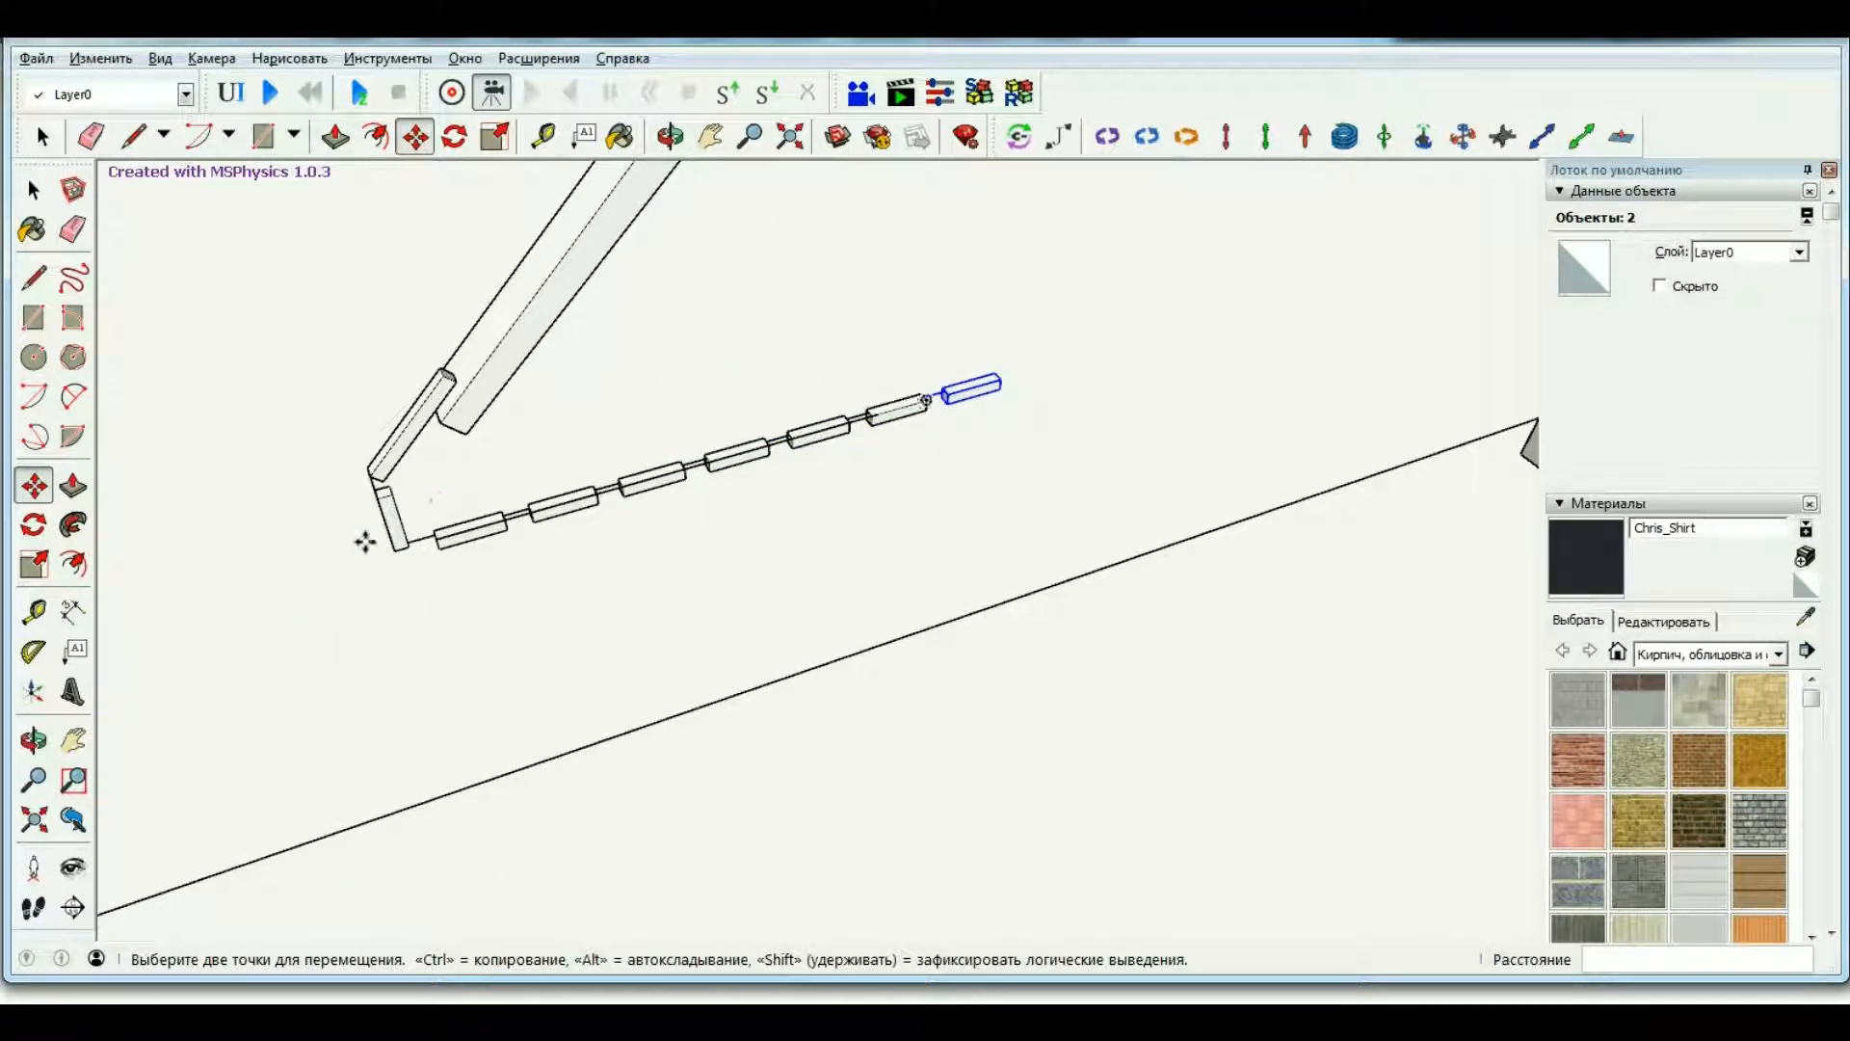
pyautogui.scroll(2, 398, 528)
pyautogui.scroll(-4, 807, 446)
pyautogui.scroll(3, 212, 296)
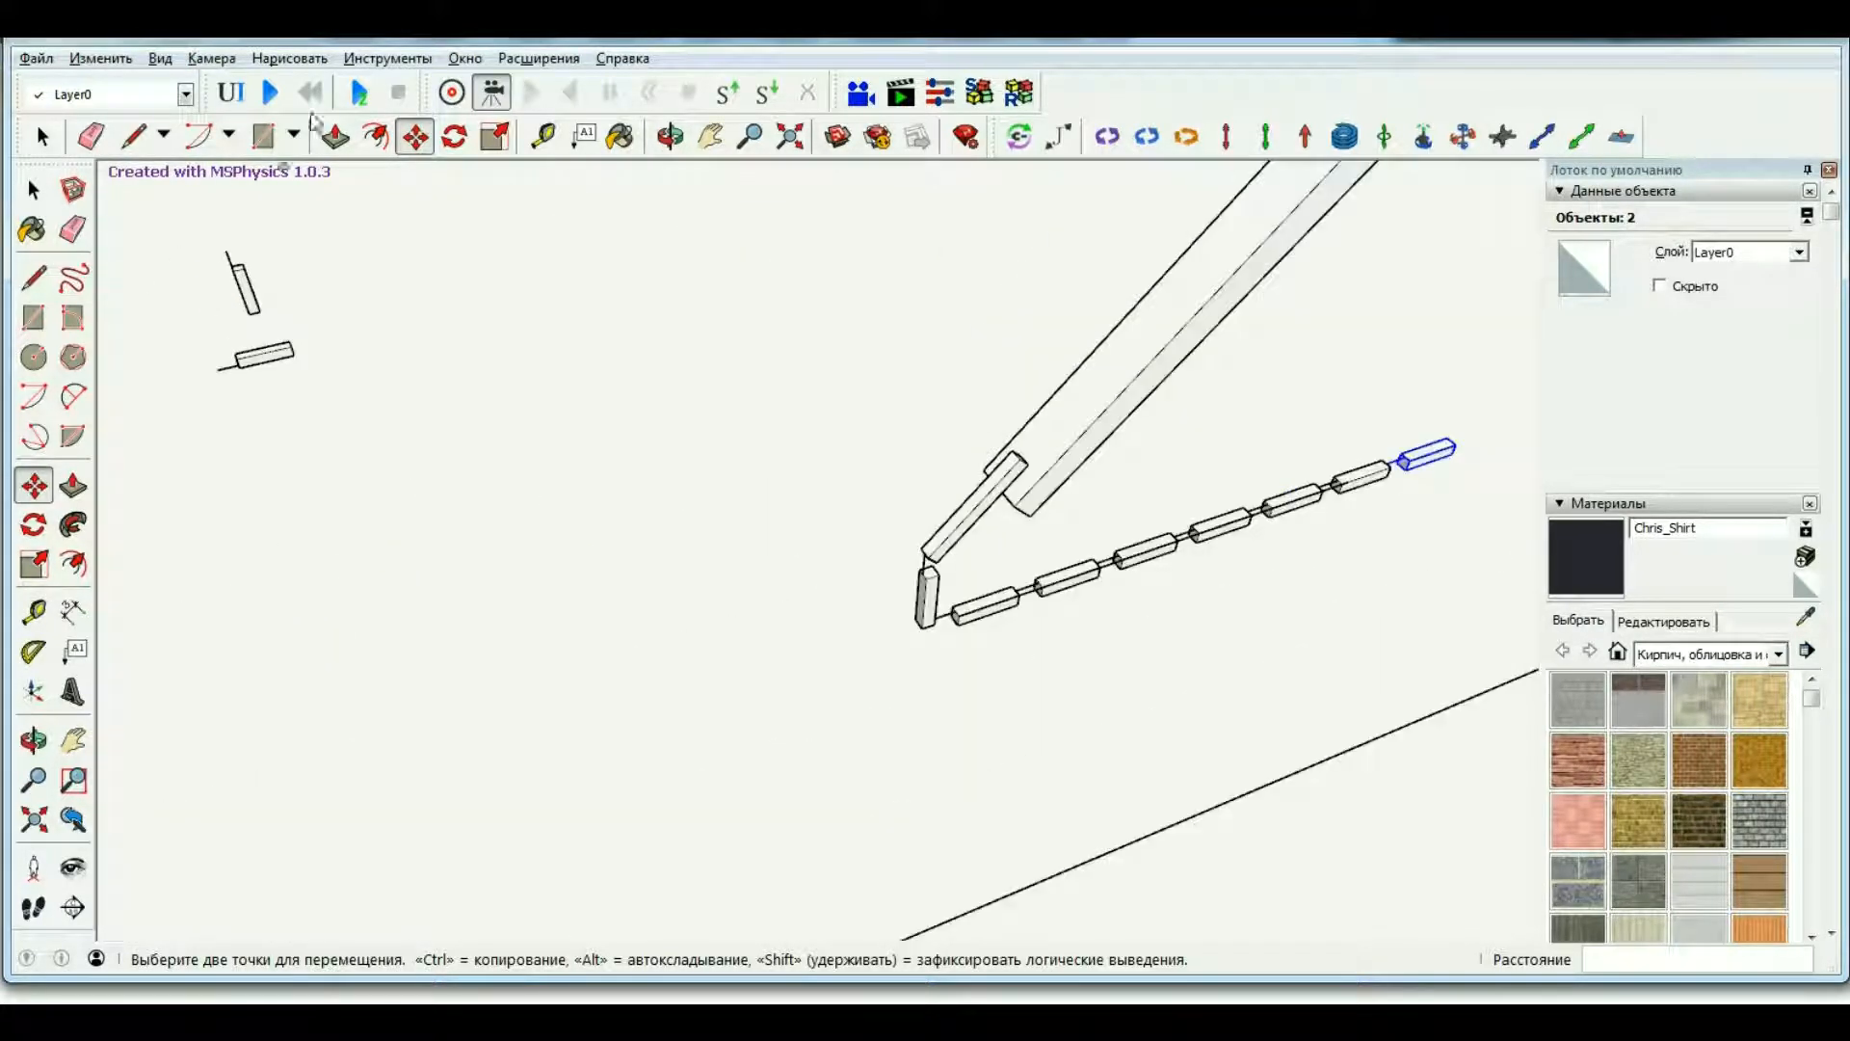
pyautogui.scroll(-3, 925, 343)
pyautogui.click(672, 146)
pyautogui.moveTo(294, 466); pyautogui.dragTo(306, 659)
pyautogui.press('space')
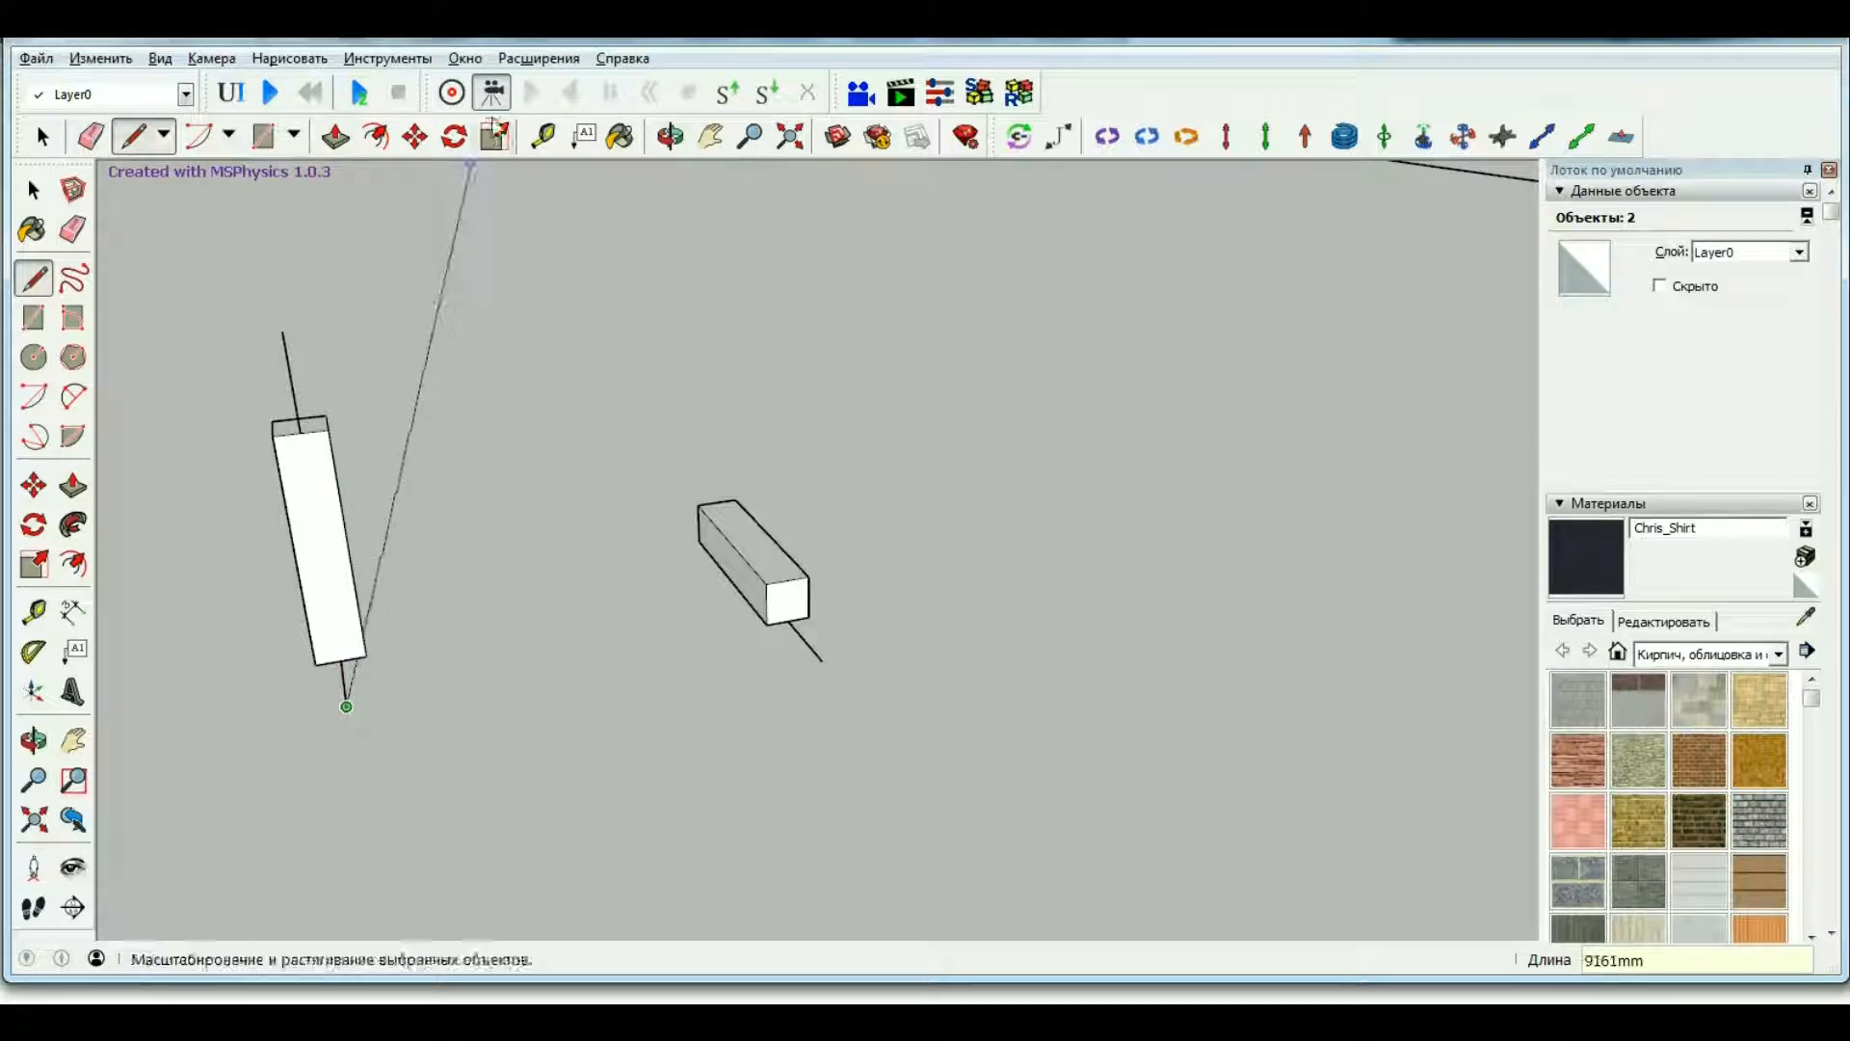
pyautogui.click(672, 138)
pyautogui.moveTo(425, 627)
pyautogui.mouseDown()
pyautogui.moveTo(360, 652)
pyautogui.moveTo(193, 597)
pyautogui.mouseUp()
pyautogui.moveTo(466, 604)
pyautogui.mouseDown()
pyautogui.moveTo(389, 607)
pyautogui.moveTo(193, 549)
pyautogui.mouseUp()
pyautogui.moveTo(835, 520); pyautogui.dragTo(241, 525)
pyautogui.moveTo(1010, 455)
pyautogui.mouseDown()
pyautogui.moveTo(1029, 427)
pyautogui.moveTo(1169, 422)
pyautogui.mouseUp()
pyautogui.press('l')
pyautogui.press('space')
# Copy the spare upright bar by its lower corner to the small bar on the inclined beam, and shift the copy about 309 mm clear.
pyautogui.click(963, 396)
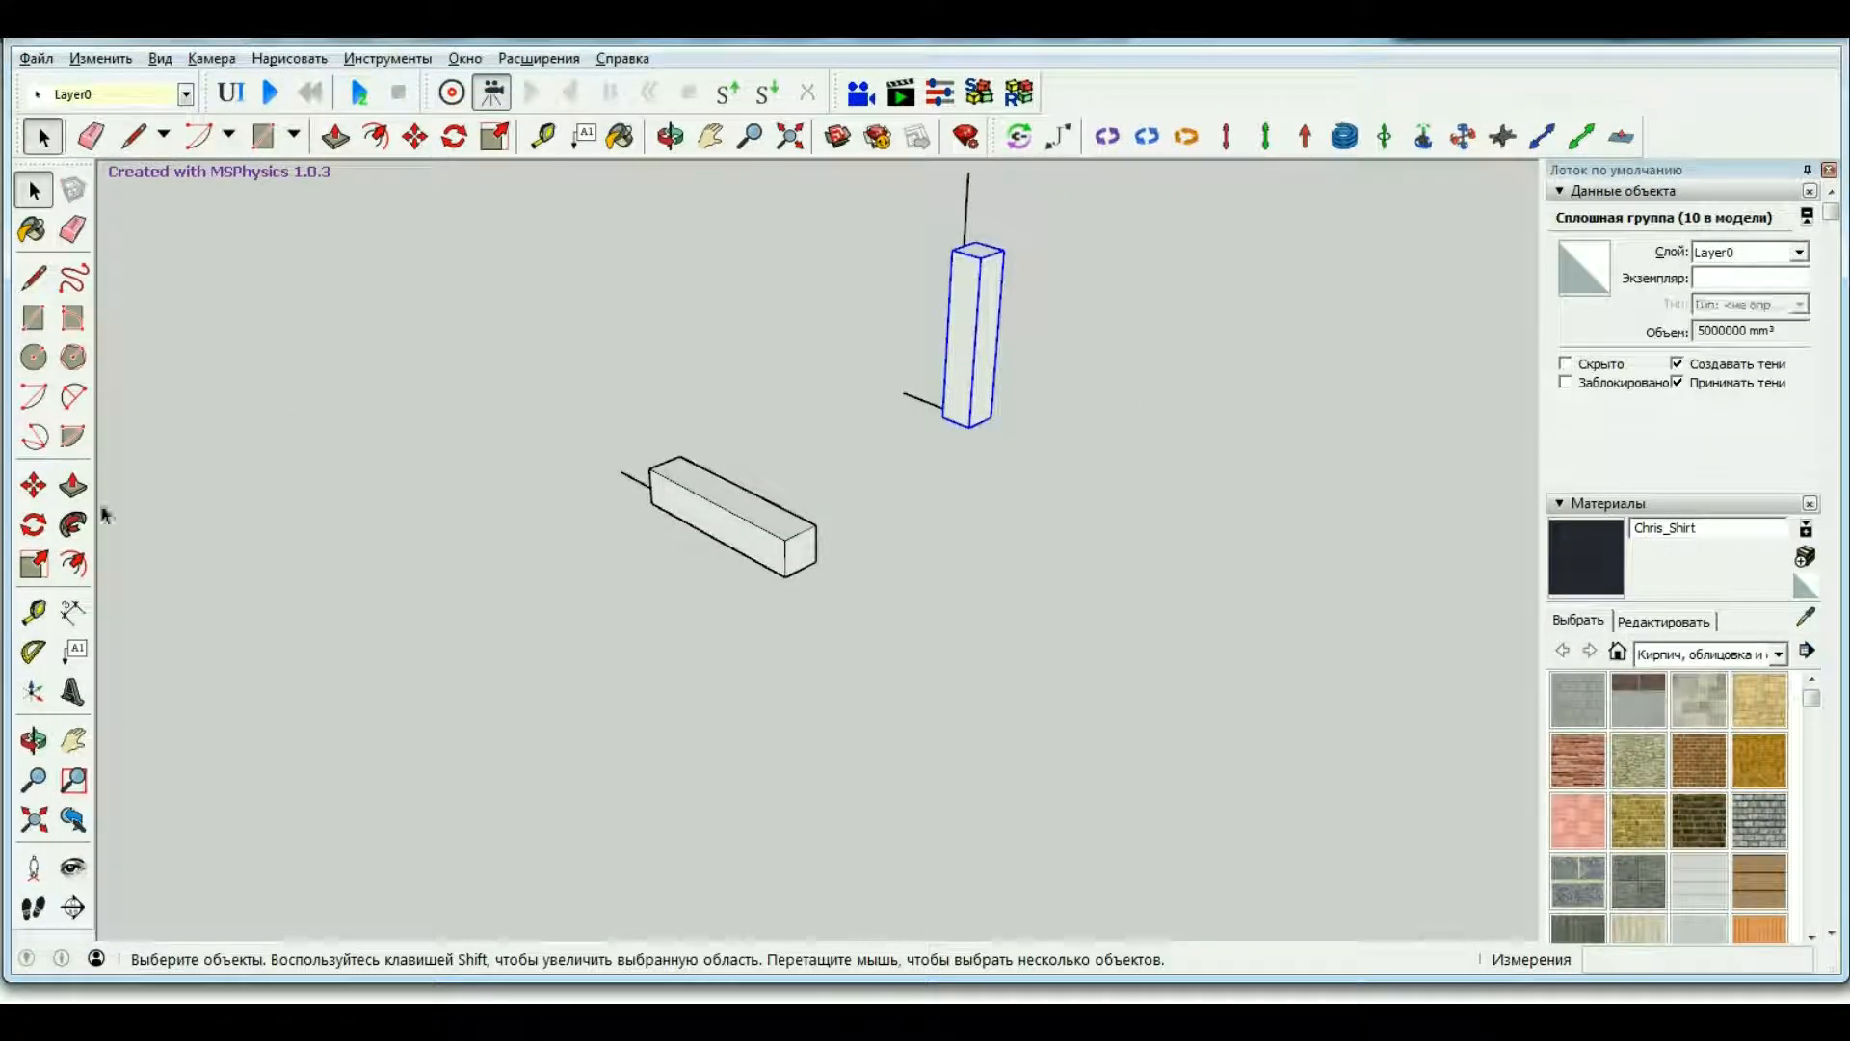
pyautogui.press('m')
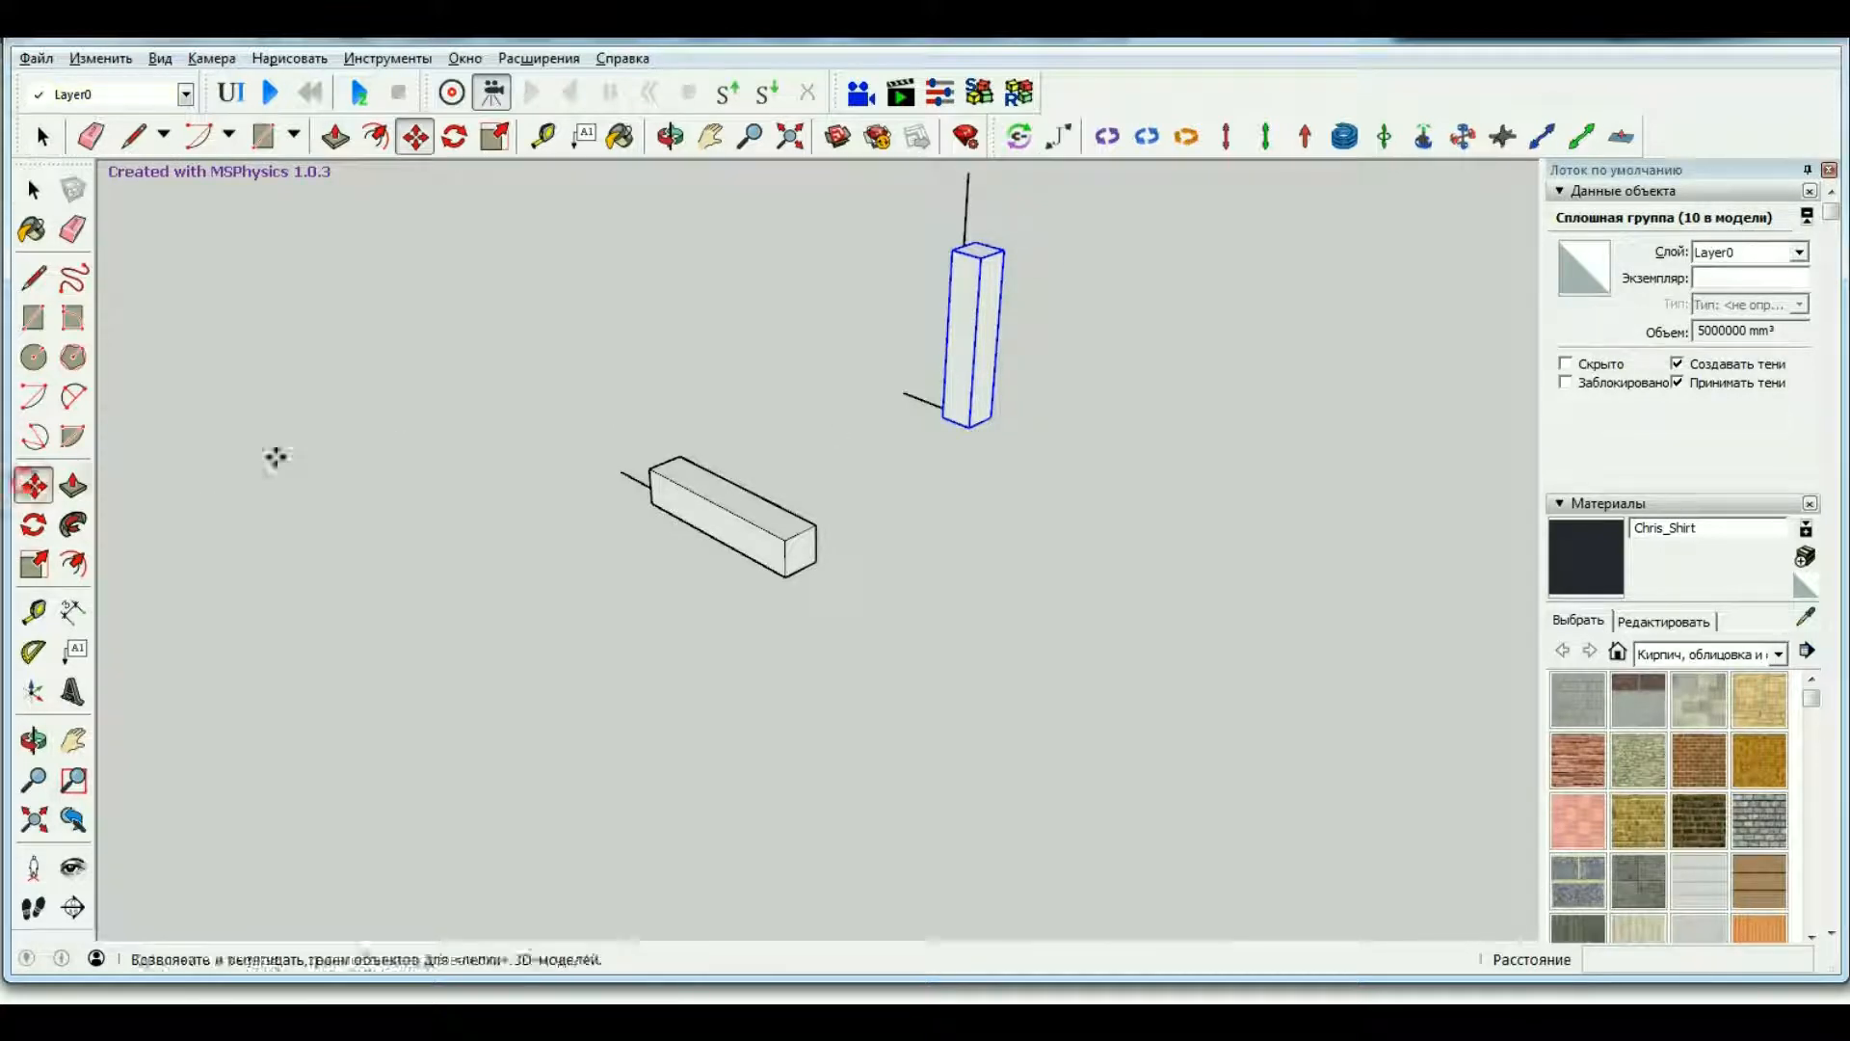
pyautogui.press('ctrl')
pyautogui.click(975, 424)
pyautogui.scroll(-5, 975, 424)
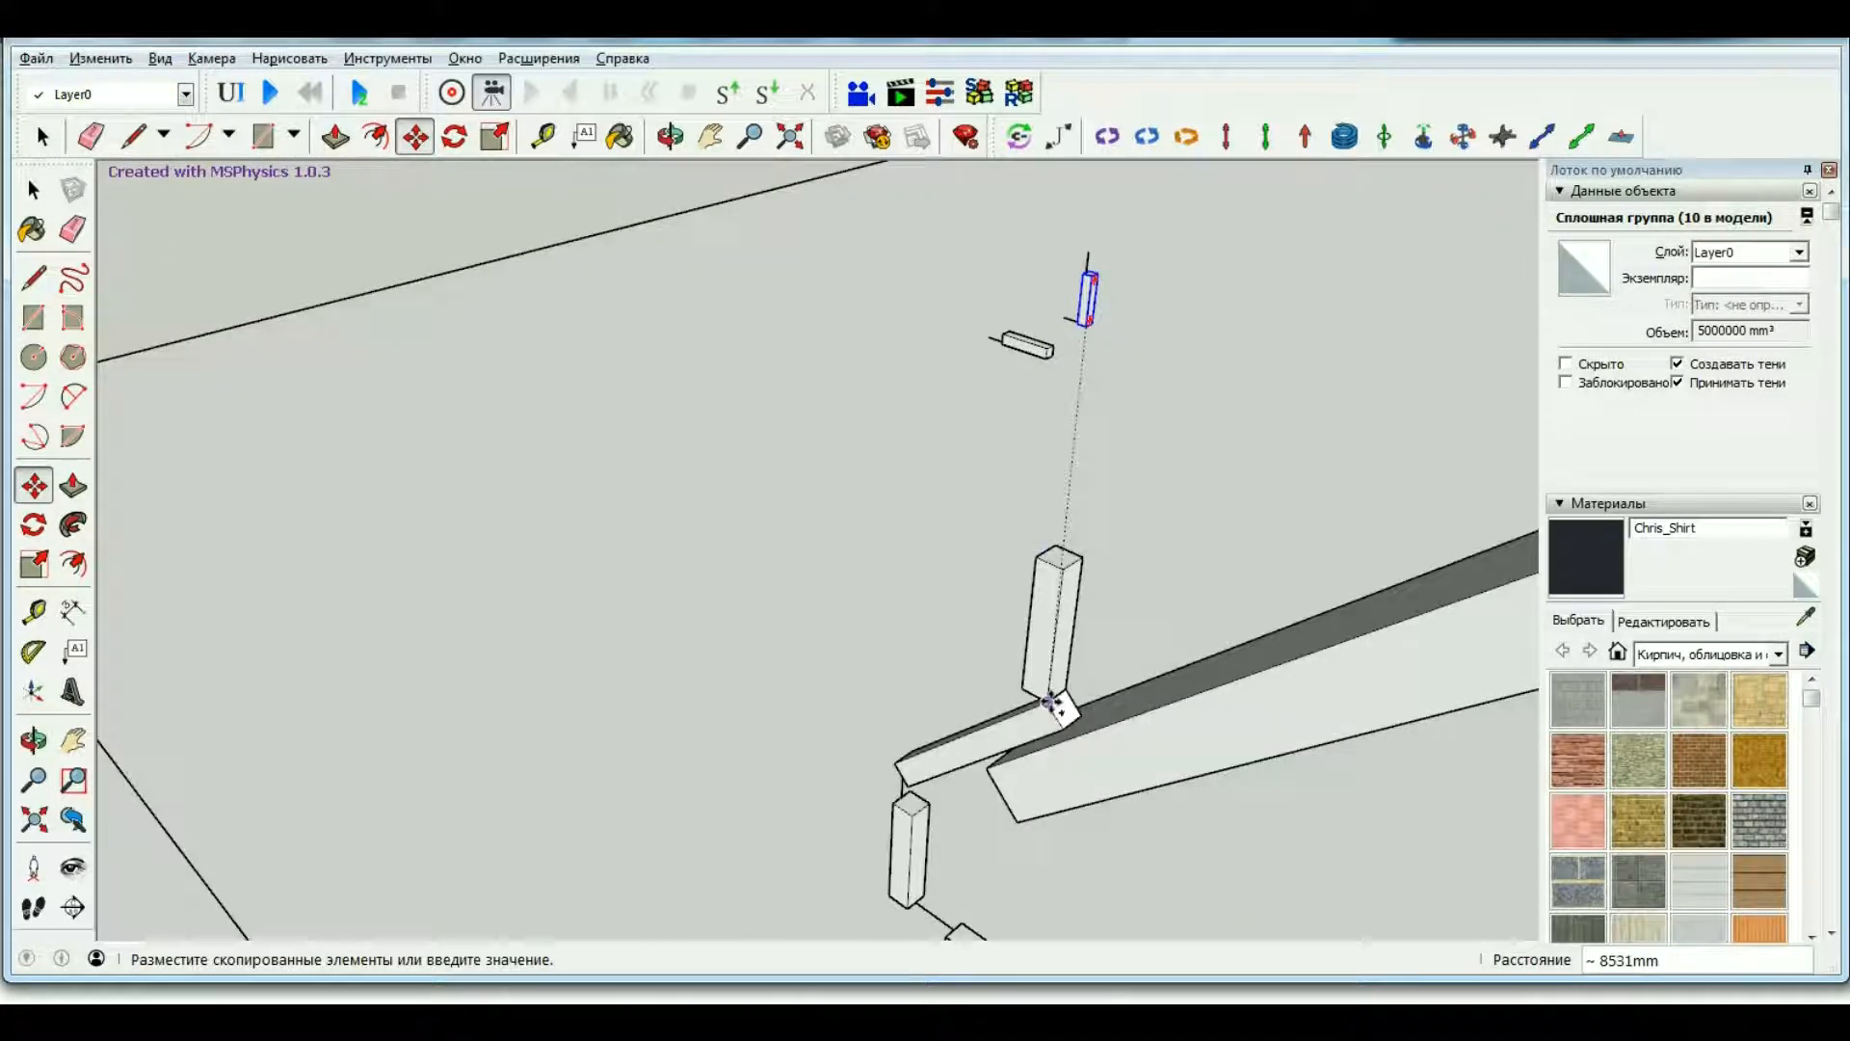
pyautogui.click(1051, 704)
pyautogui.click(983, 768)
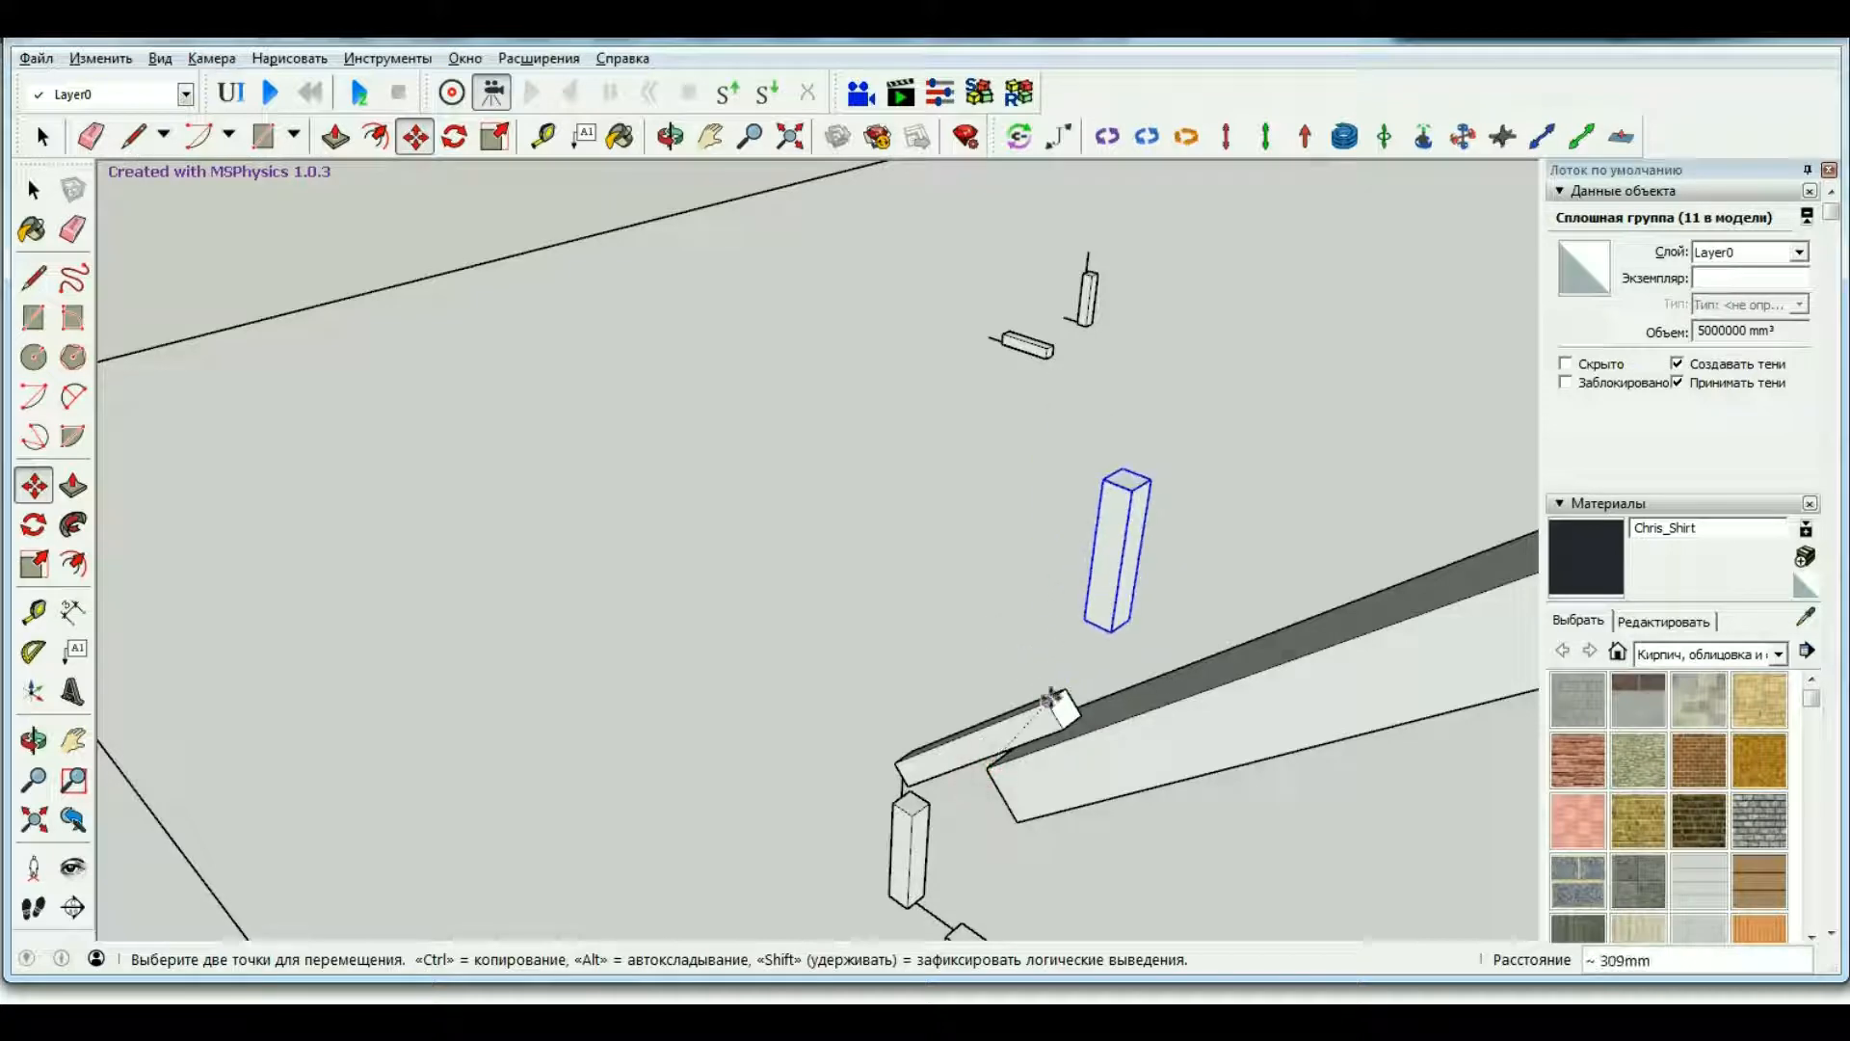
pyautogui.click(1054, 702)
# Draw a short vertical line down from the midpoint of the copied upright bar's lower edge.
pyautogui.scroll(-3, 764, 533)
pyautogui.scroll(5, 954, 603)
pyautogui.press('space')
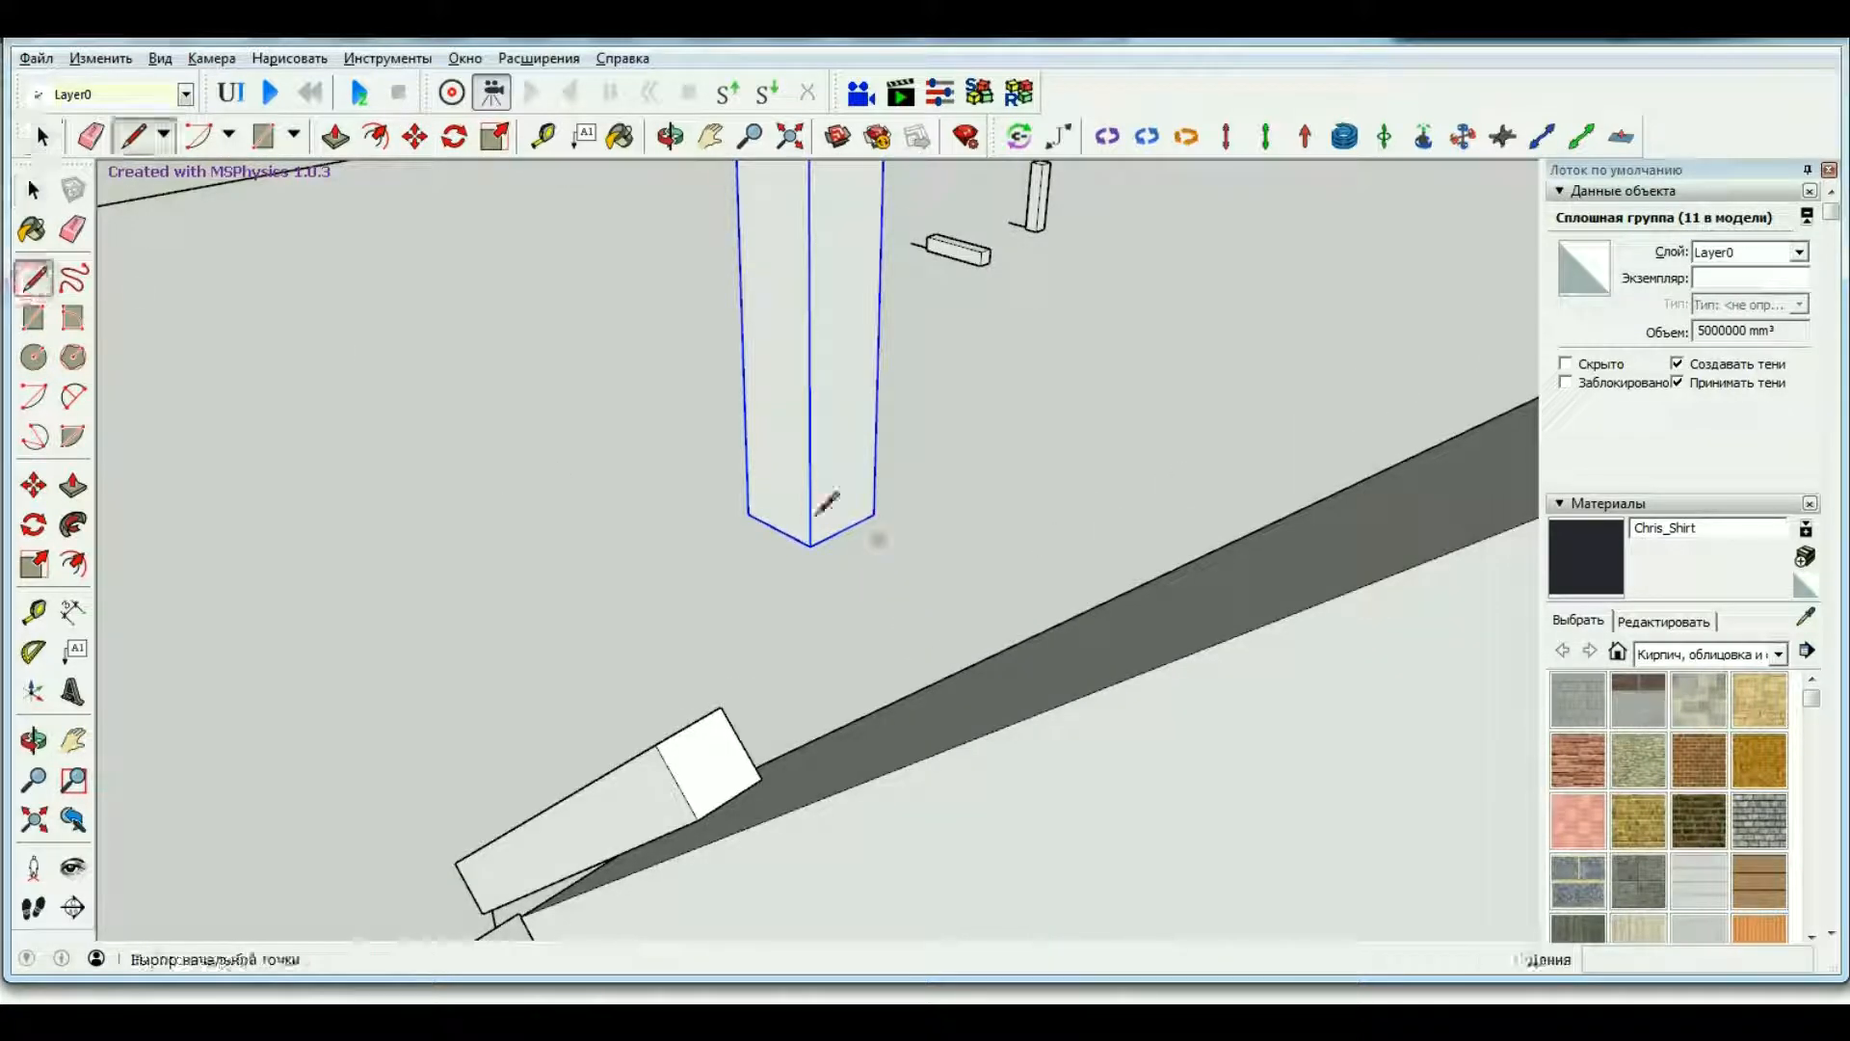
pyautogui.click(841, 674)
pyautogui.press('space')
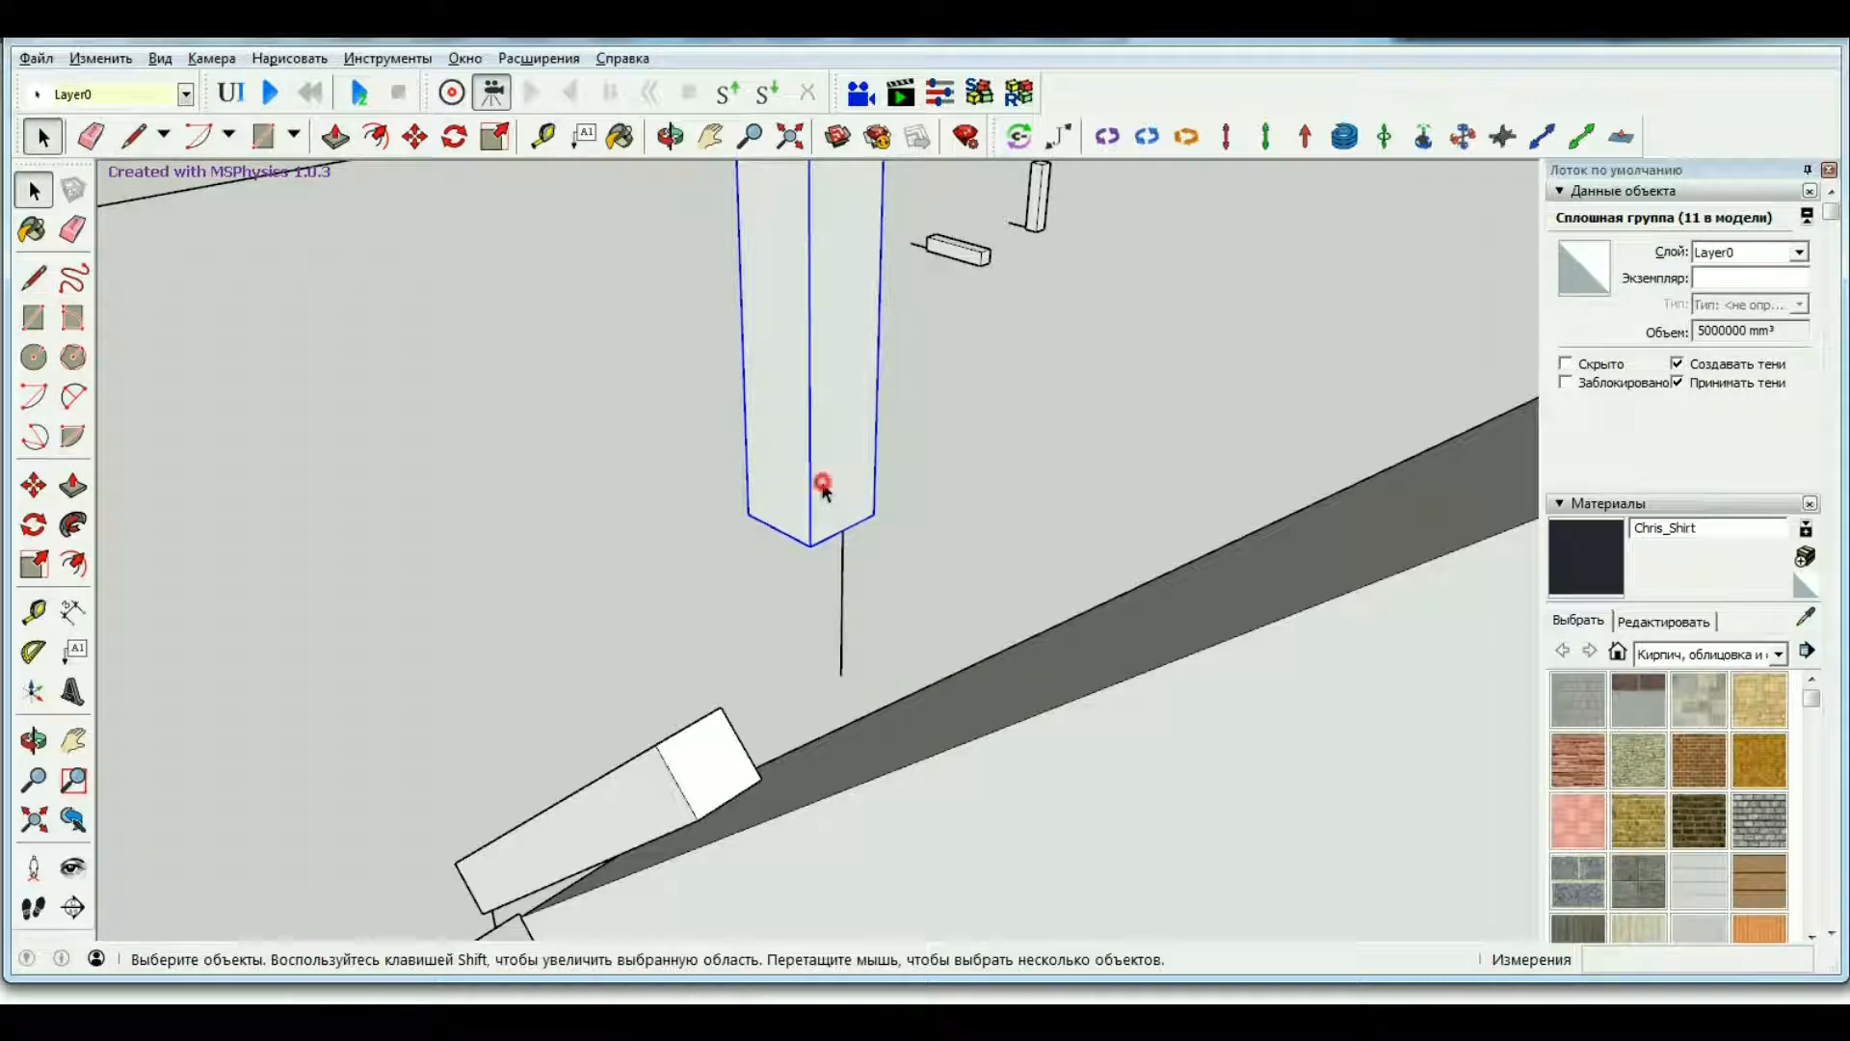
pyautogui.press('m')
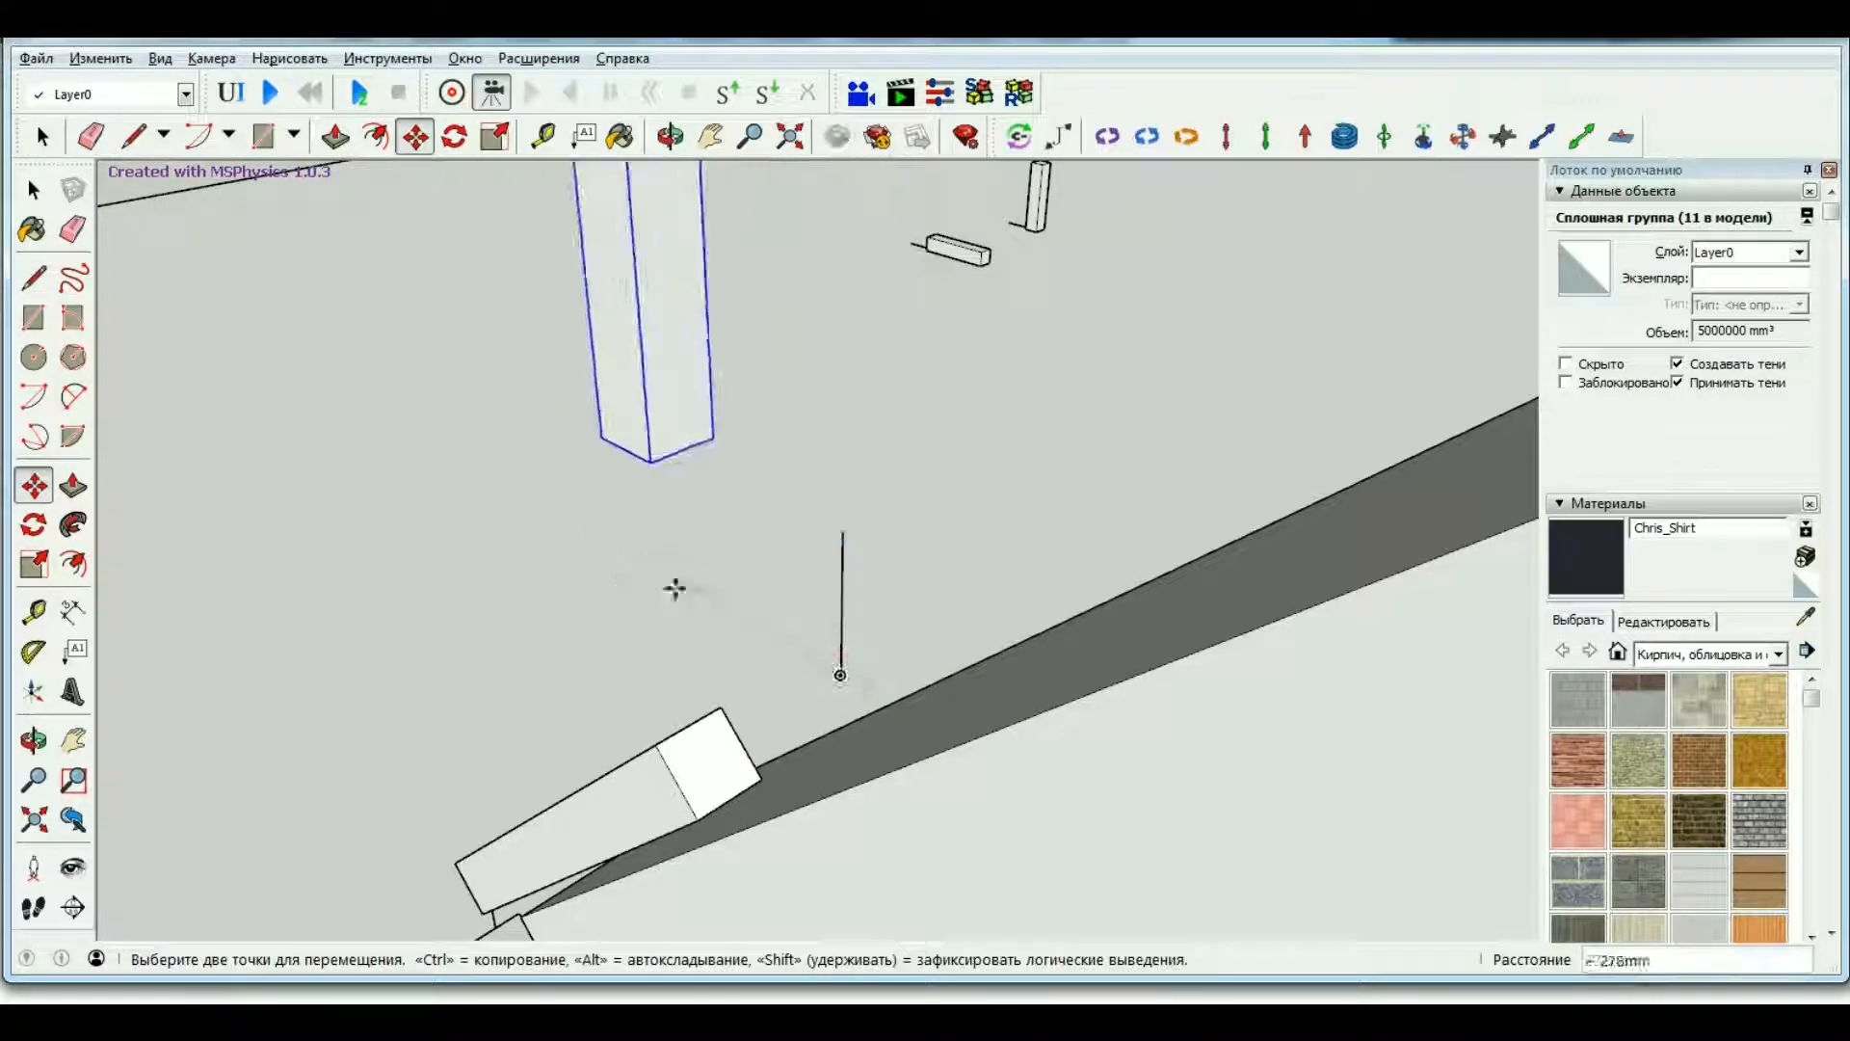
pyautogui.scroll(-3, 674, 586)
pyautogui.scroll(4, 611, 462)
pyautogui.scroll(3, 689, 531)
pyautogui.click(741, 538)
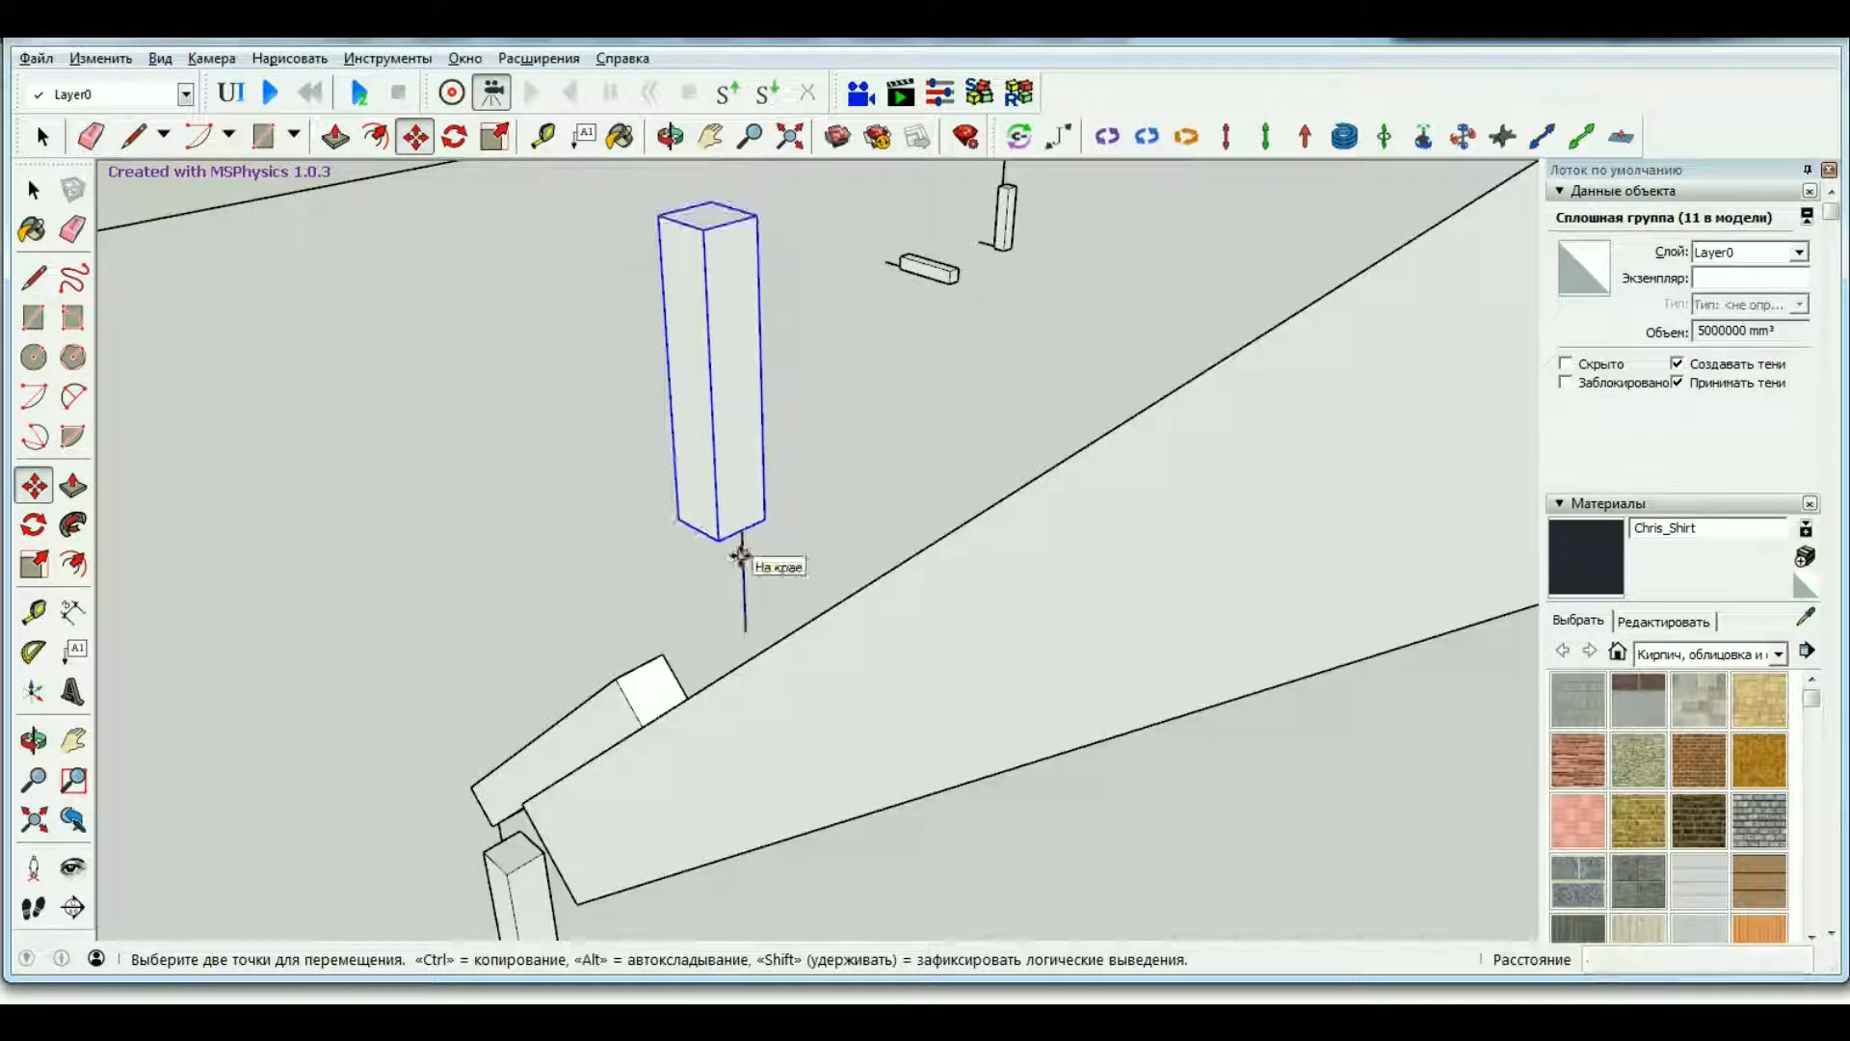
# Copy the upright bar together with its vertical line, by the line's lower end, to the far end of the seventh link.
pyautogui.press('space')
pyautogui.click(744, 557)
pyautogui.keyDown('shift'); pyautogui.click(743, 512); pyautogui.keyUp('shift')
pyautogui.click(34, 486)
pyautogui.click(747, 632)
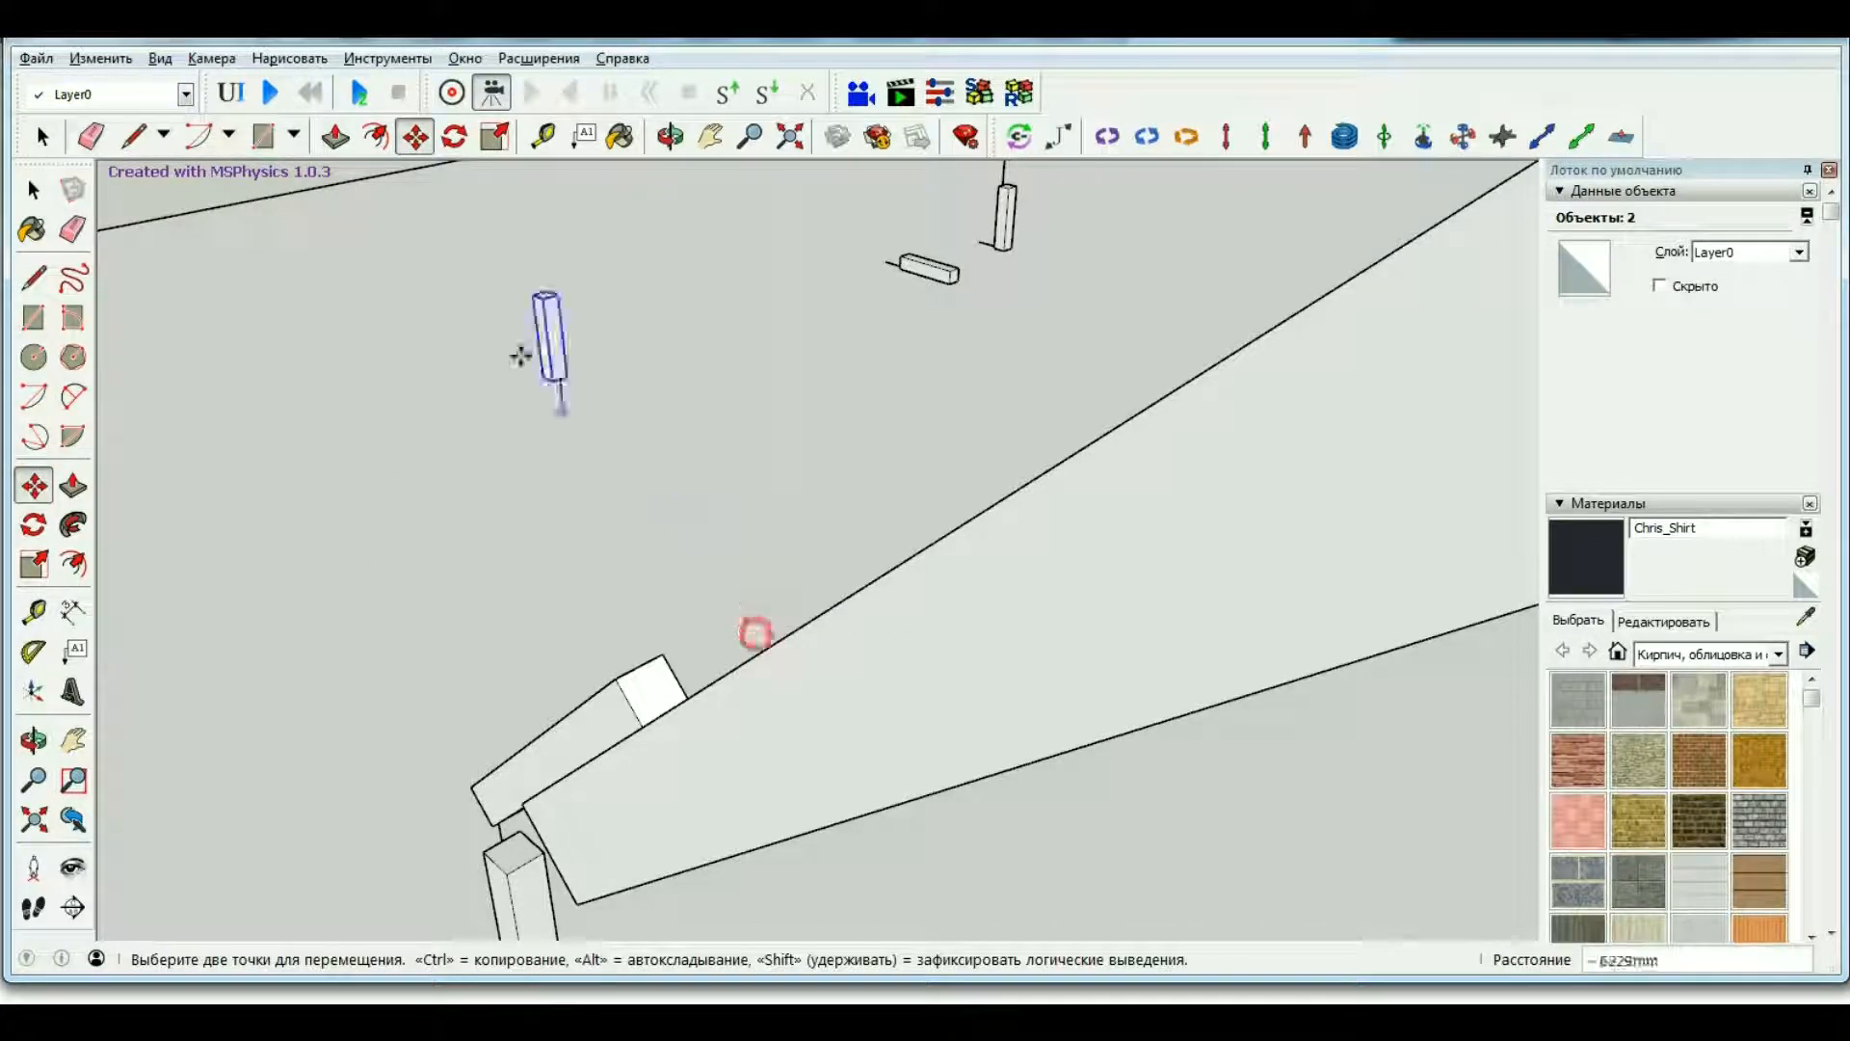
pyautogui.press('ctrl')
pyautogui.scroll(-5, 504, 292)
pyautogui.scroll(2, 1075, 767)
pyautogui.scroll(3, 747, 704)
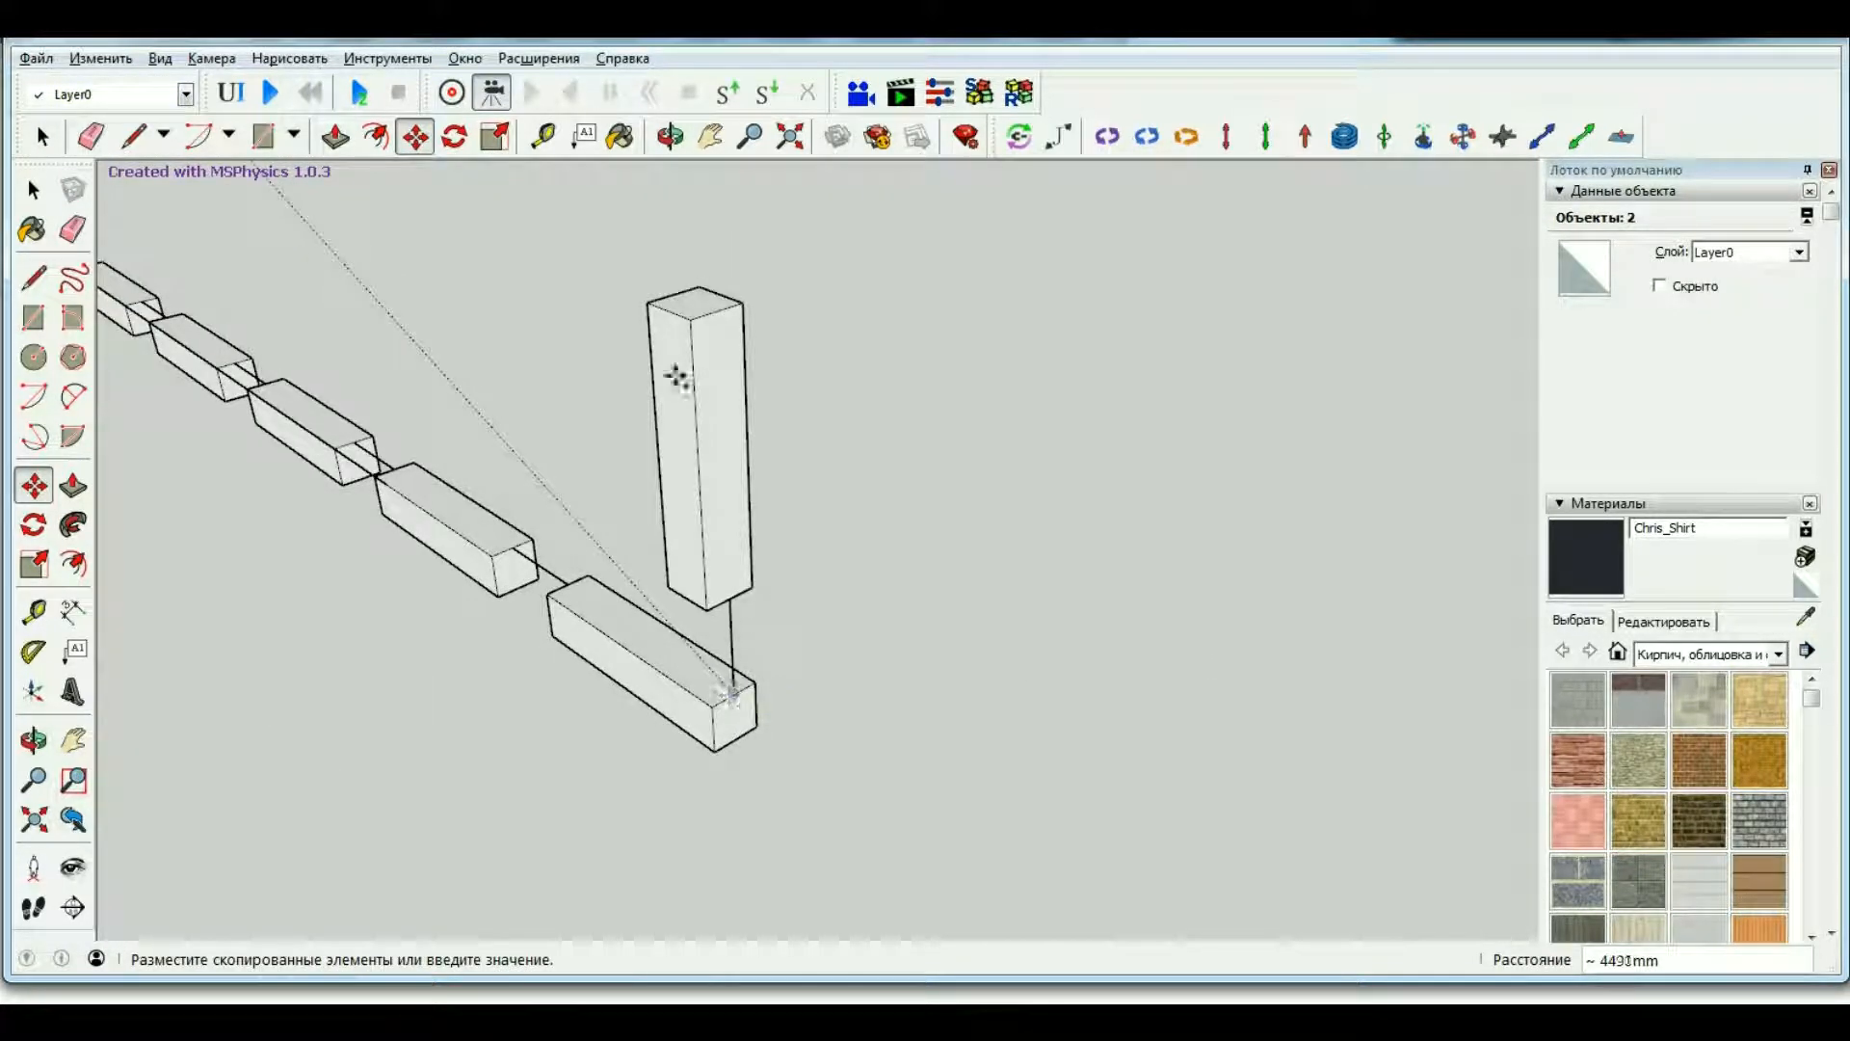
# Offset the upright bar and its line 100 mm outward from the seventh link's far end.
pyautogui.click(668, 137)
pyautogui.moveTo(663, 640); pyautogui.dragTo(1108, 686)
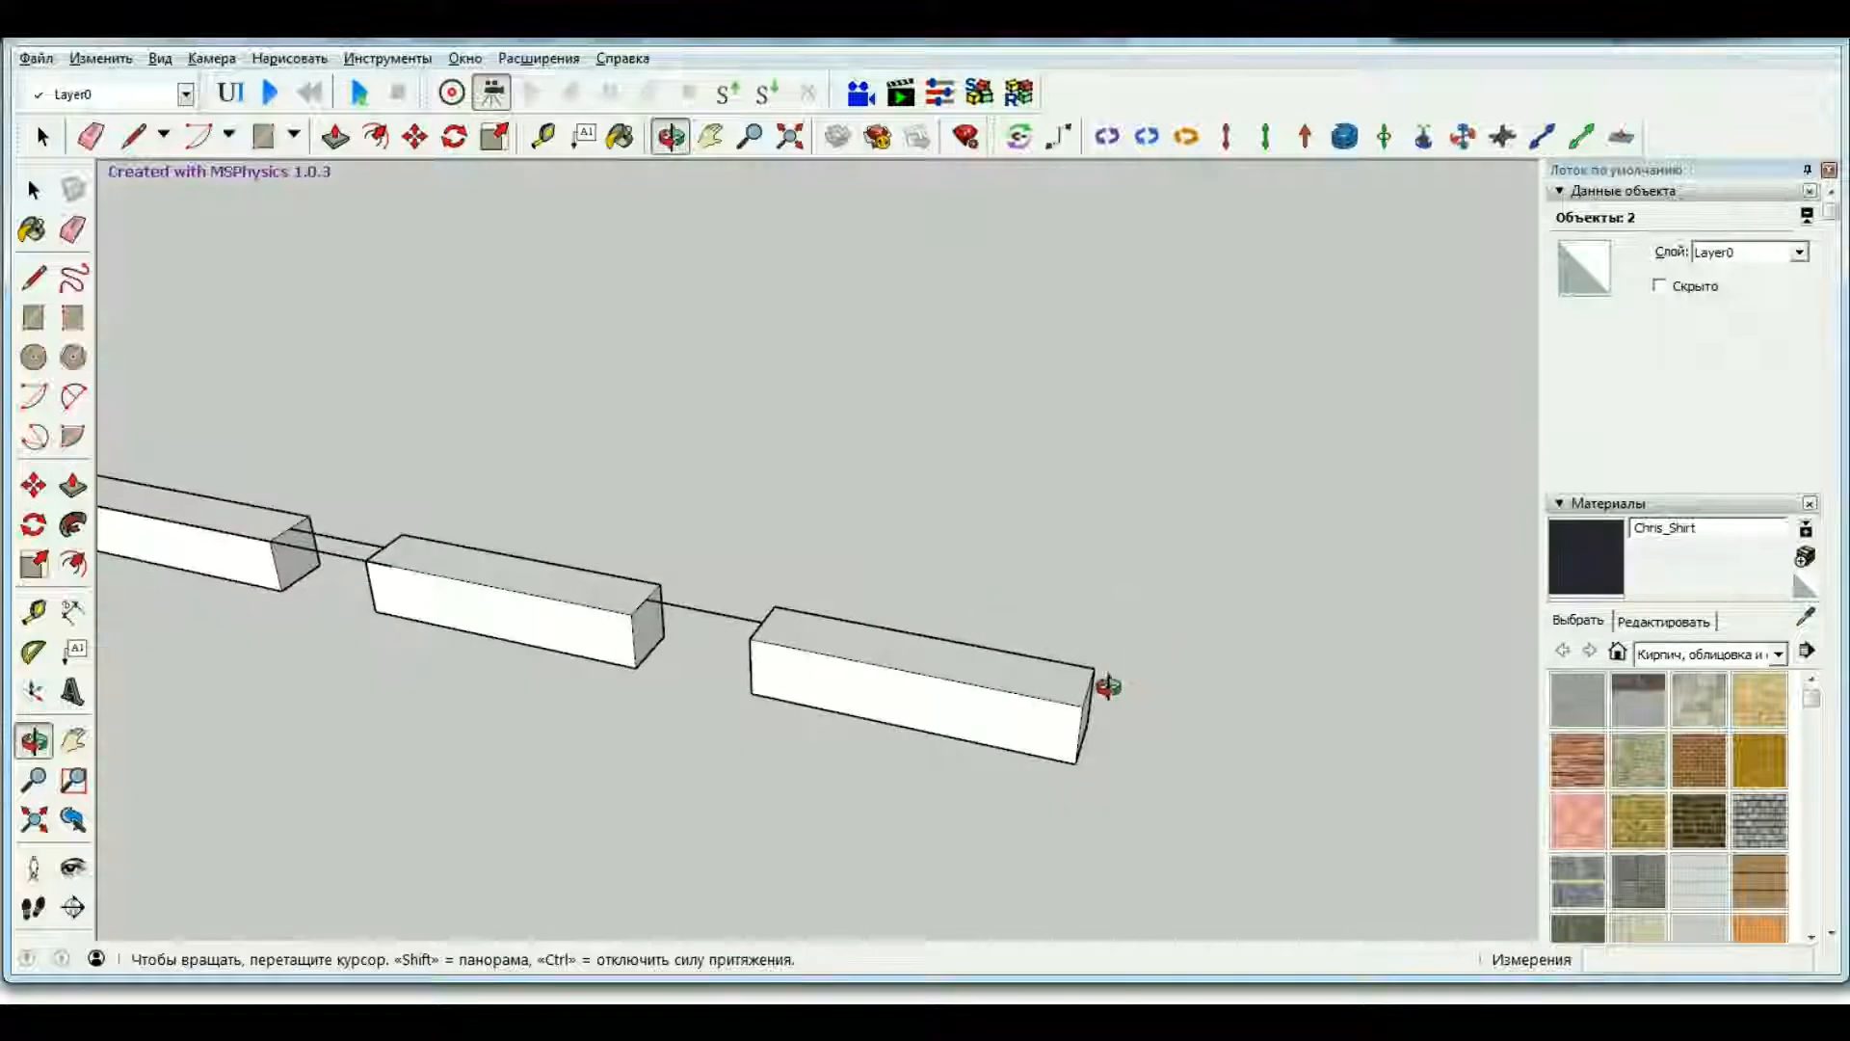
pyautogui.press('Escape')
pyautogui.click(669, 141)
pyautogui.moveTo(1156, 570); pyautogui.dragTo(938, 684)
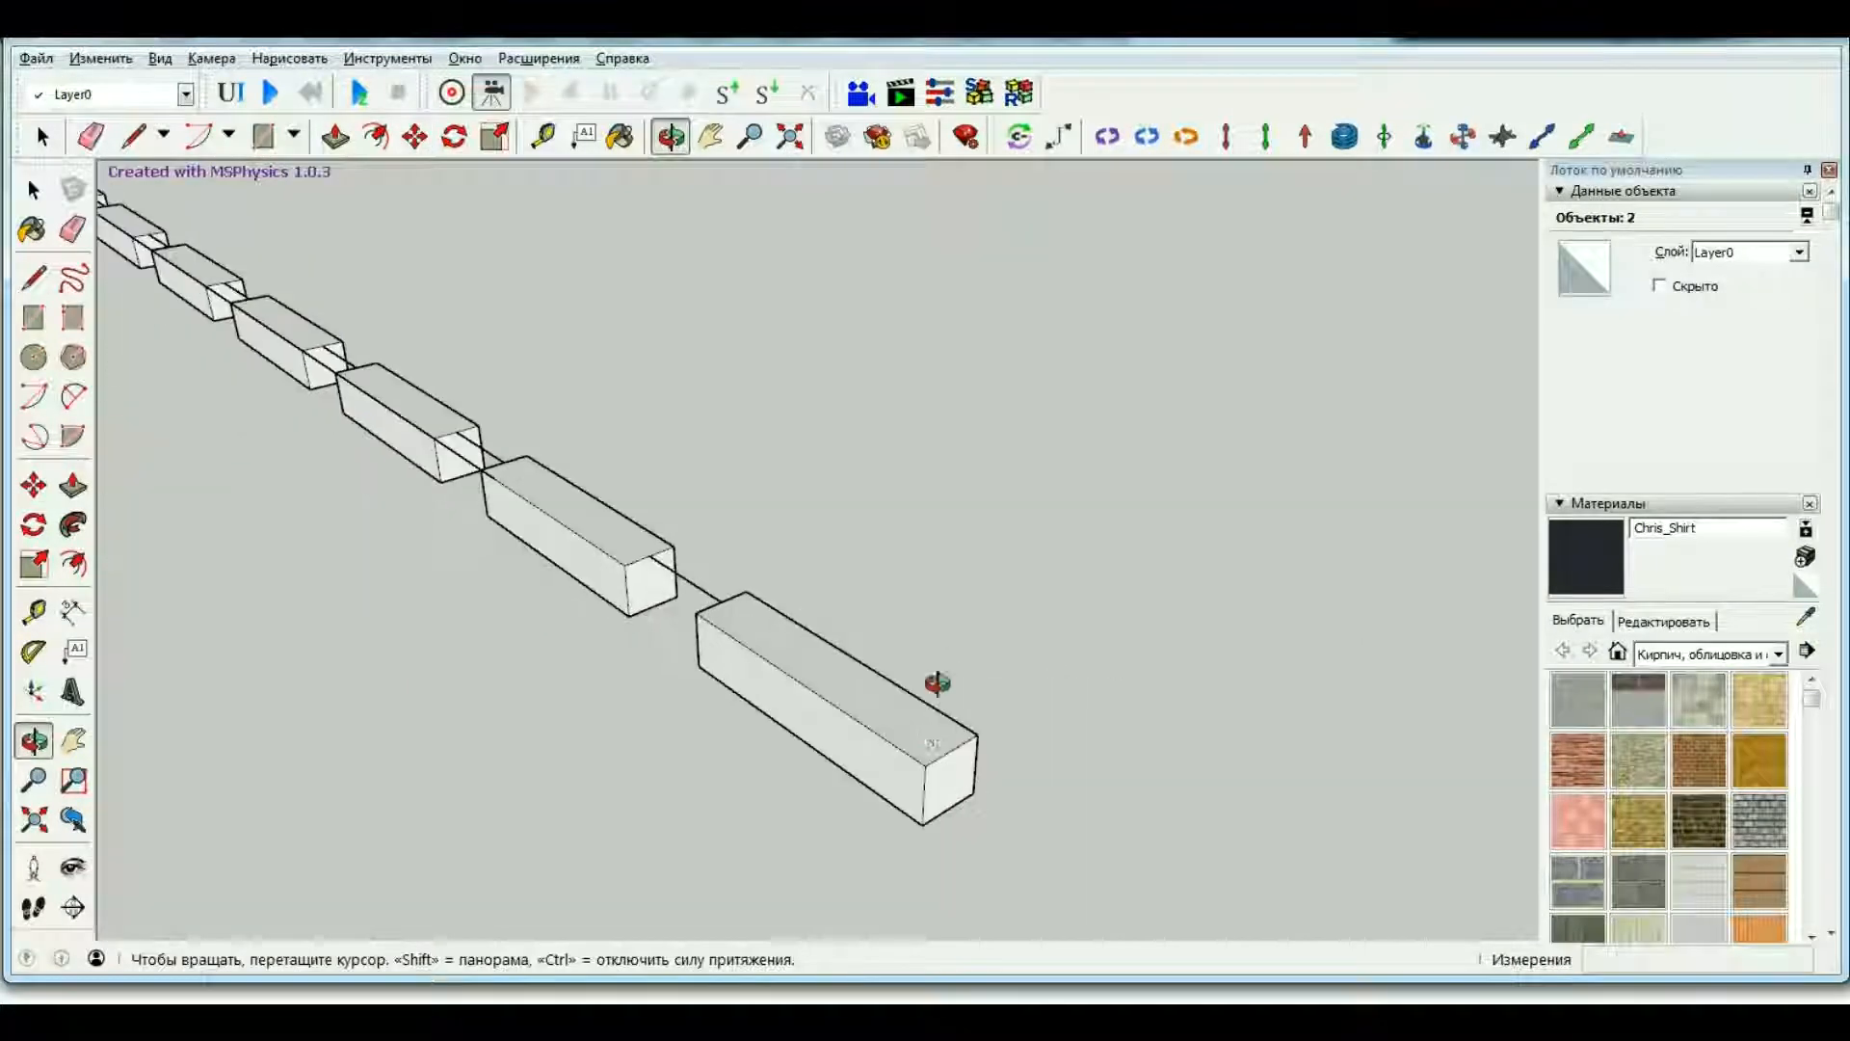
pyautogui.press('Escape')
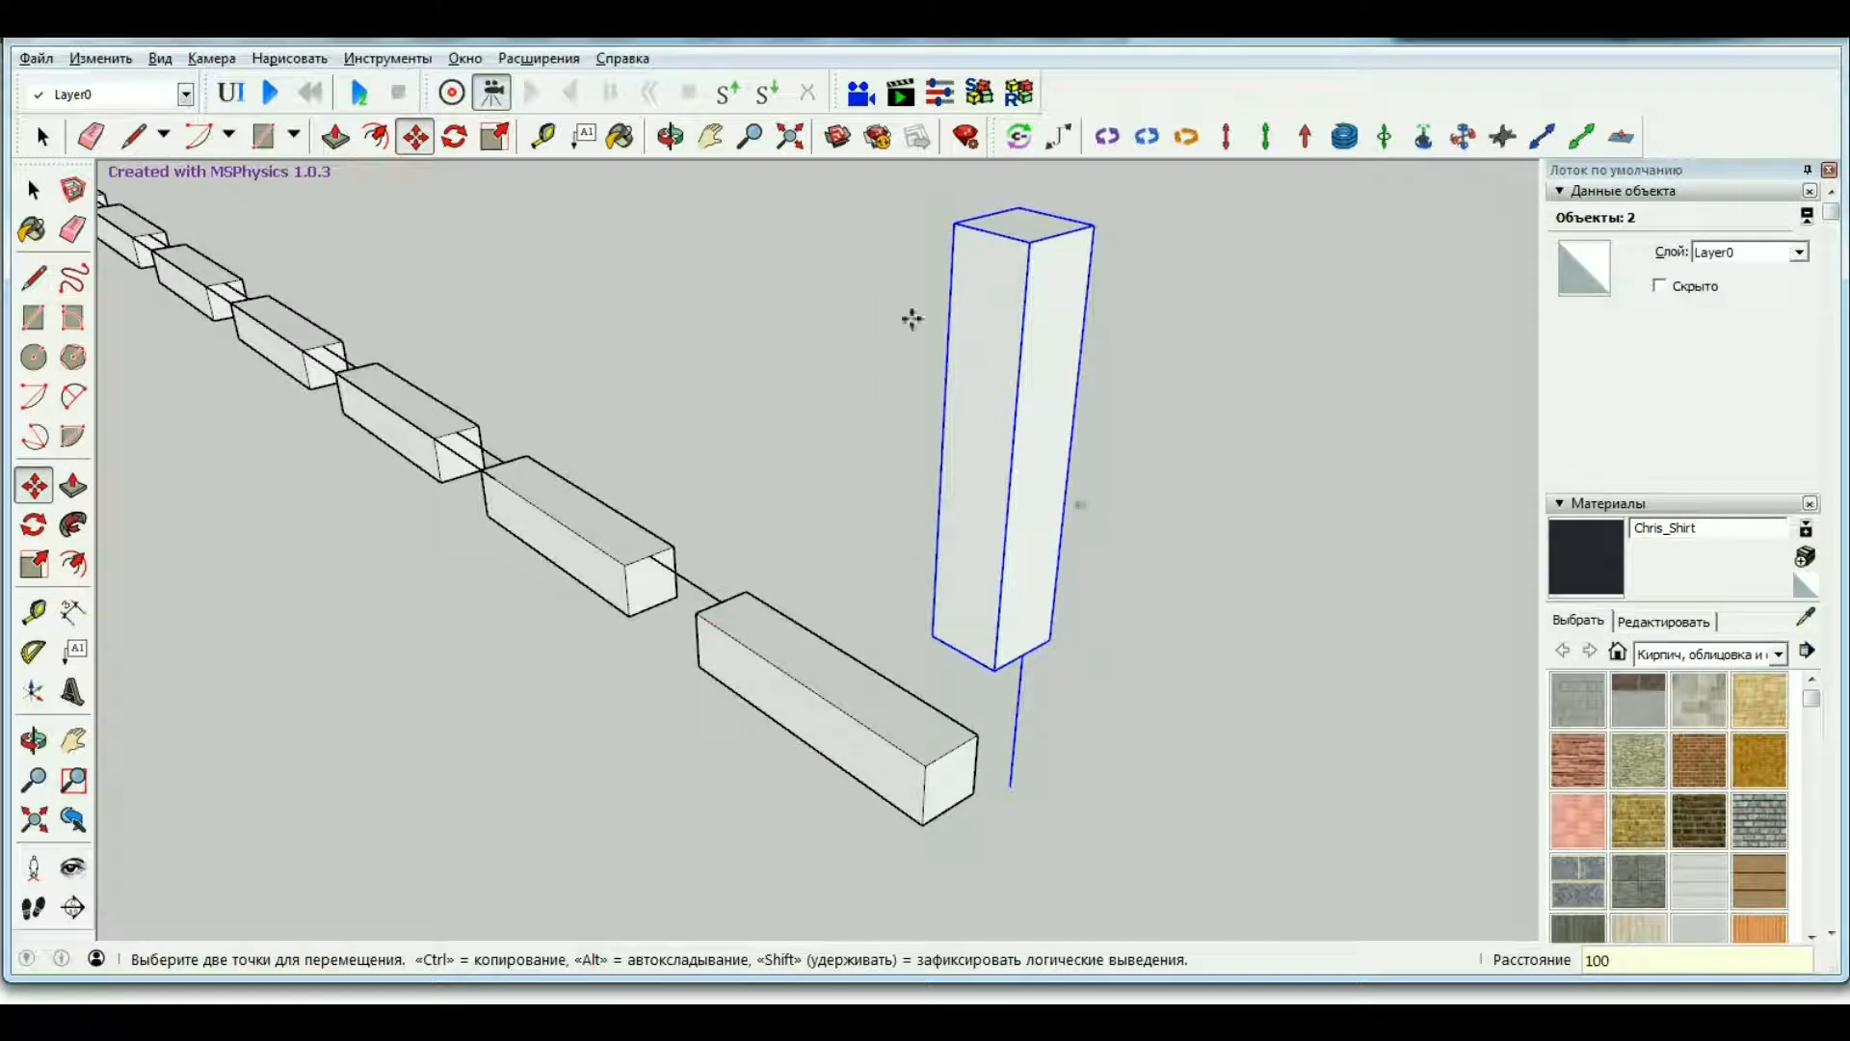
# Move the upright bar and its line a further 100 mm along the chain's direction, away from the seventh link.
pyautogui.click(670, 137)
pyautogui.moveTo(665, 633); pyautogui.dragTo(1079, 587)
pyautogui.scroll(-4, 648, 640)
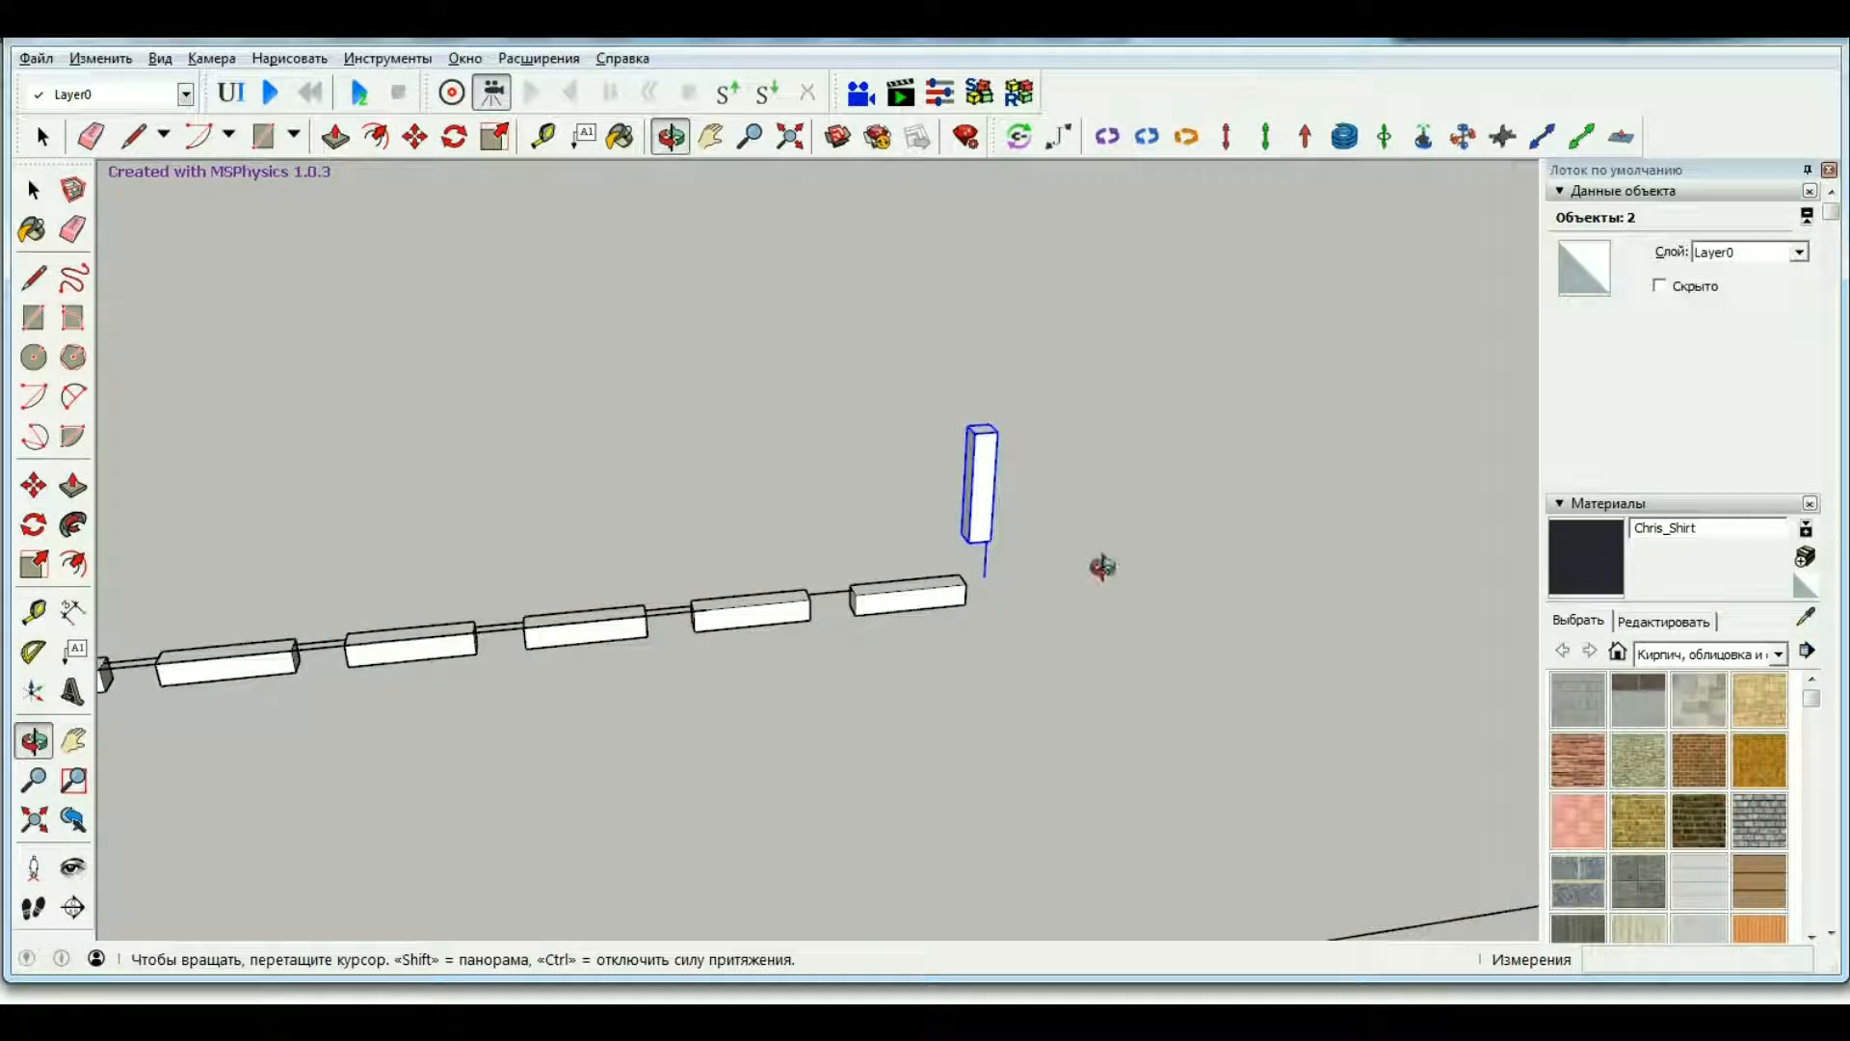
pyautogui.scroll(2, 1015, 561)
pyautogui.scroll(2, 930, 569)
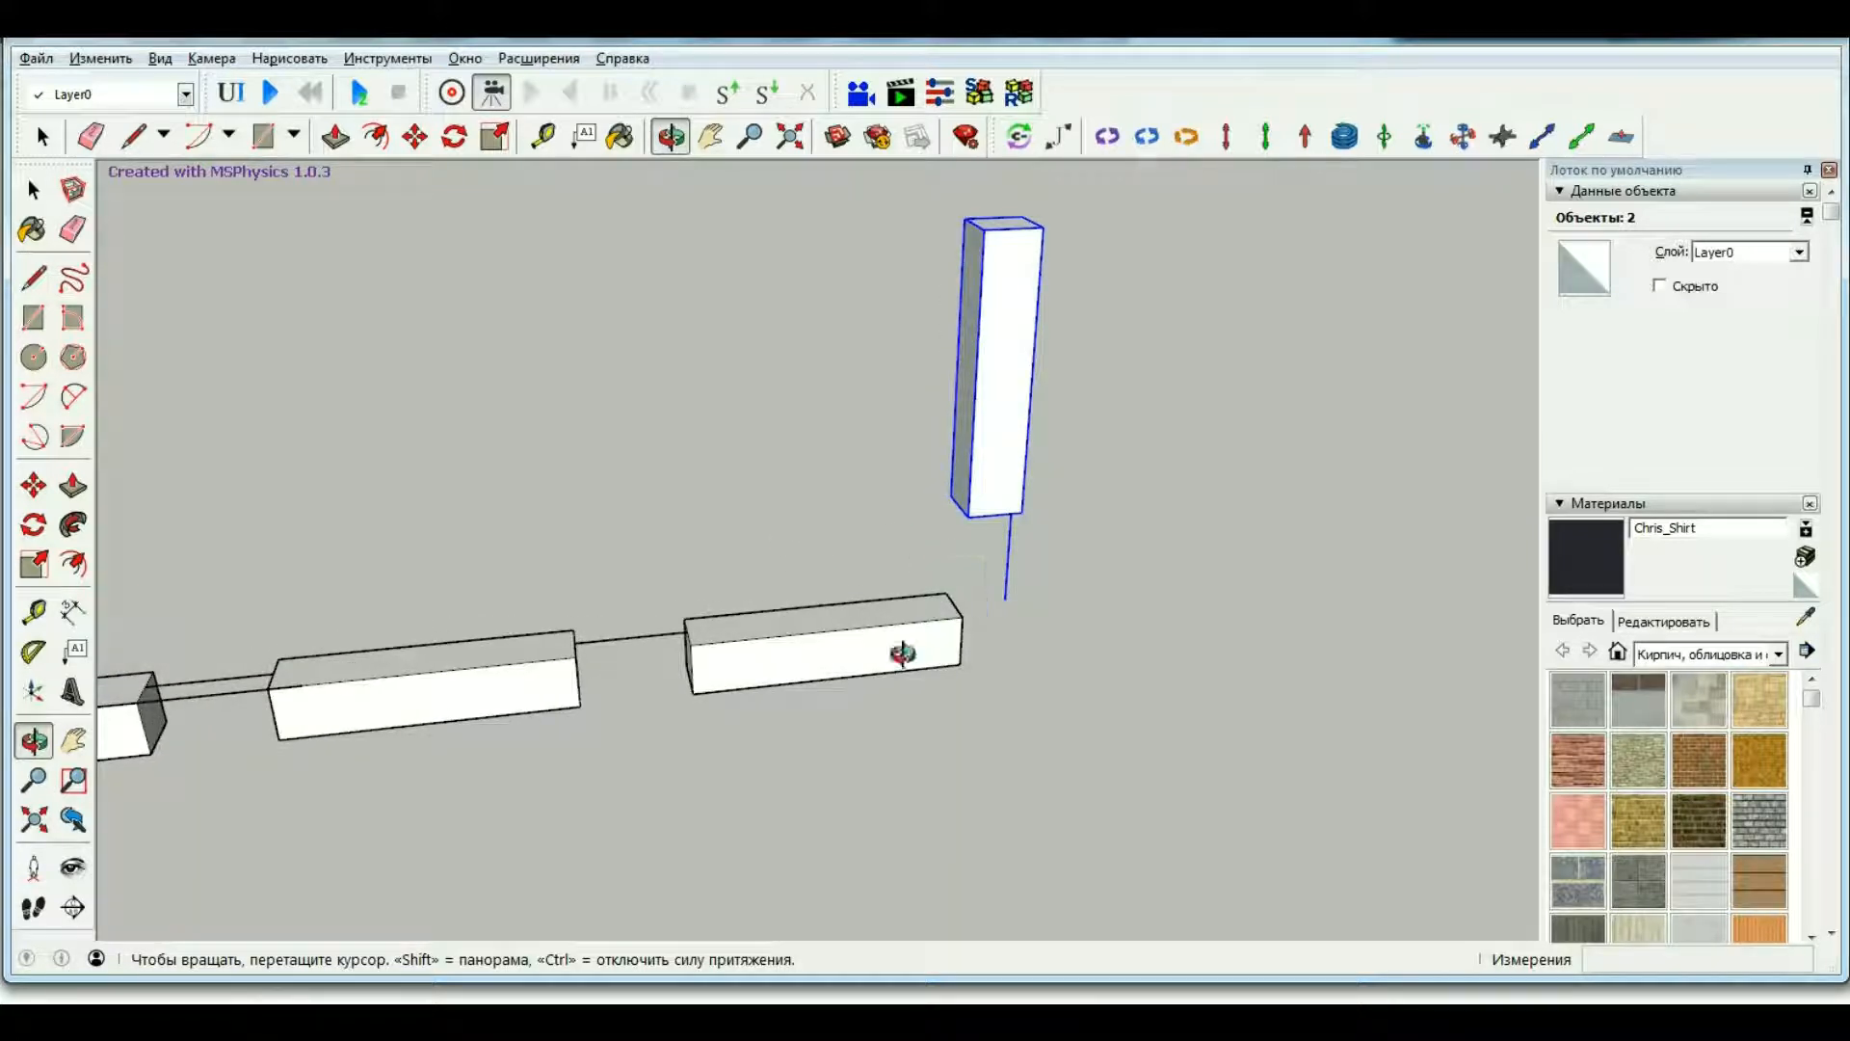
pyautogui.press('m')
pyautogui.click(684, 641)
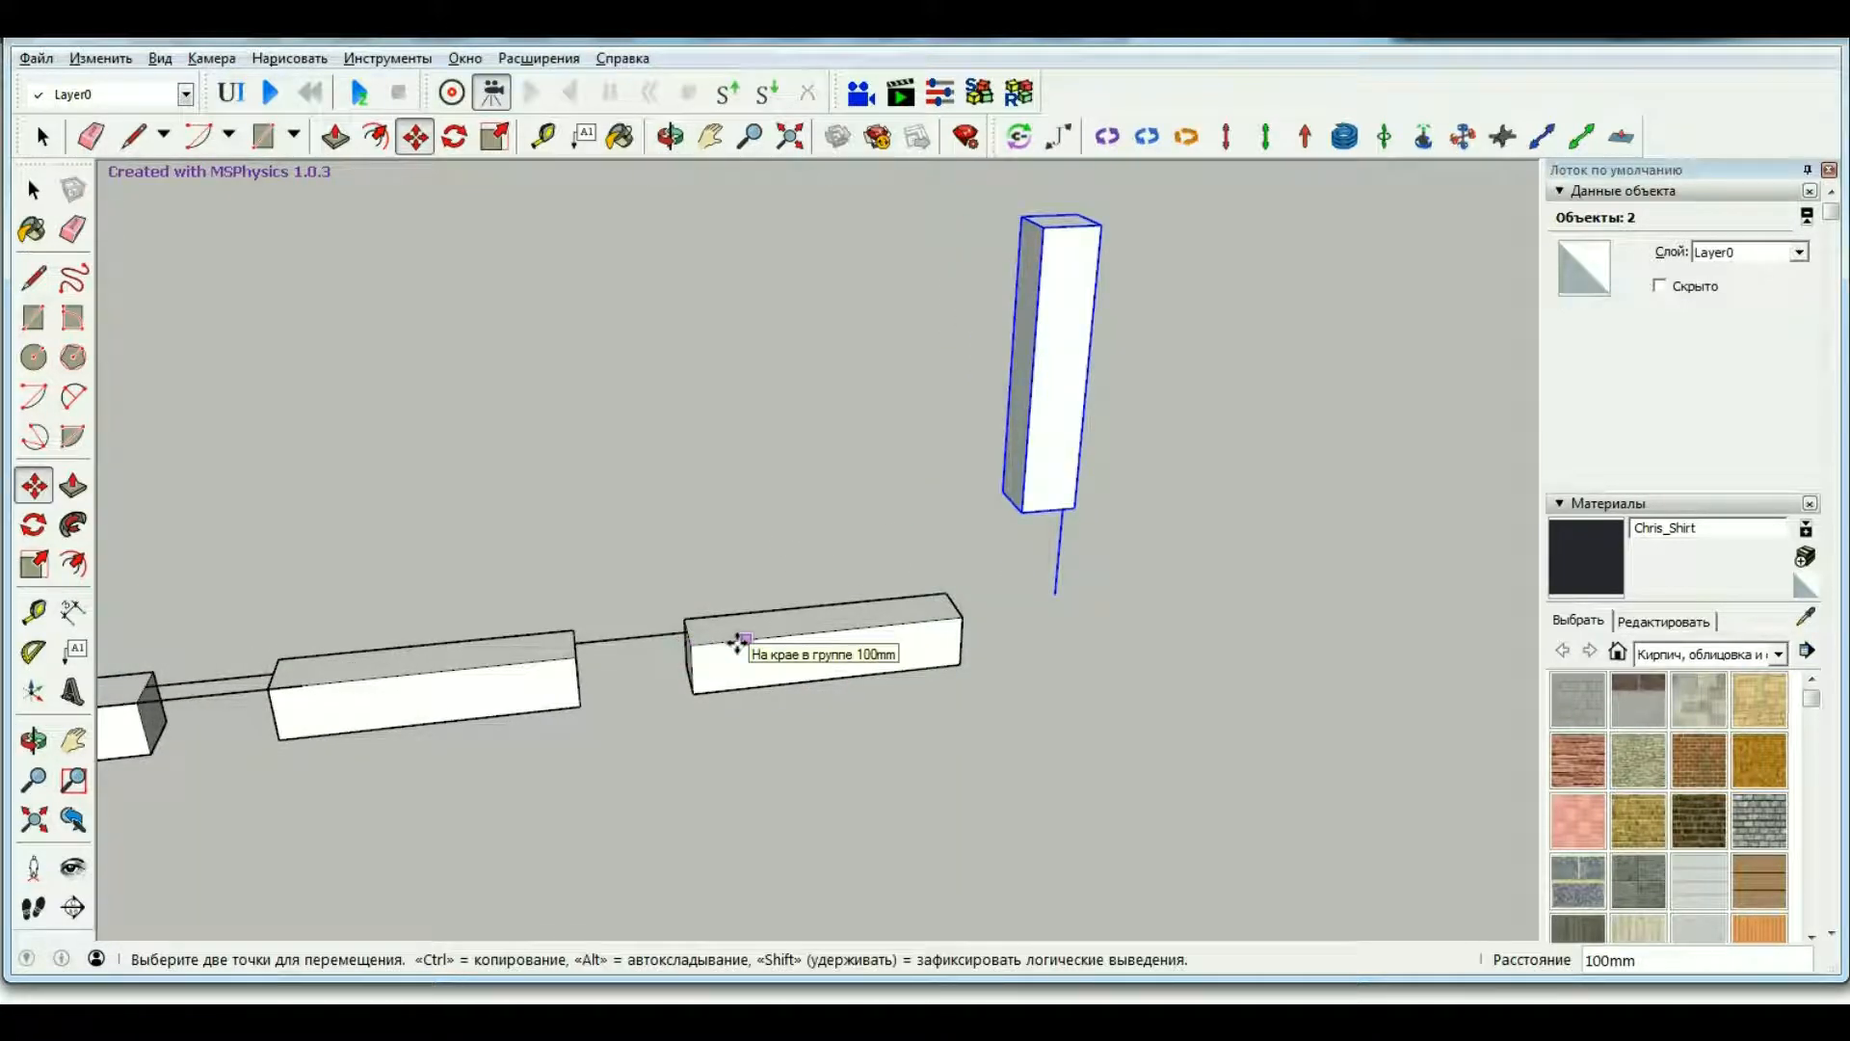
pyautogui.press('Return')
# Copy four links of the lower row with their connecting lines, snapping the row's far line end to the upright bar's top.
pyautogui.scroll(-4, 782, 623)
pyautogui.press('space')
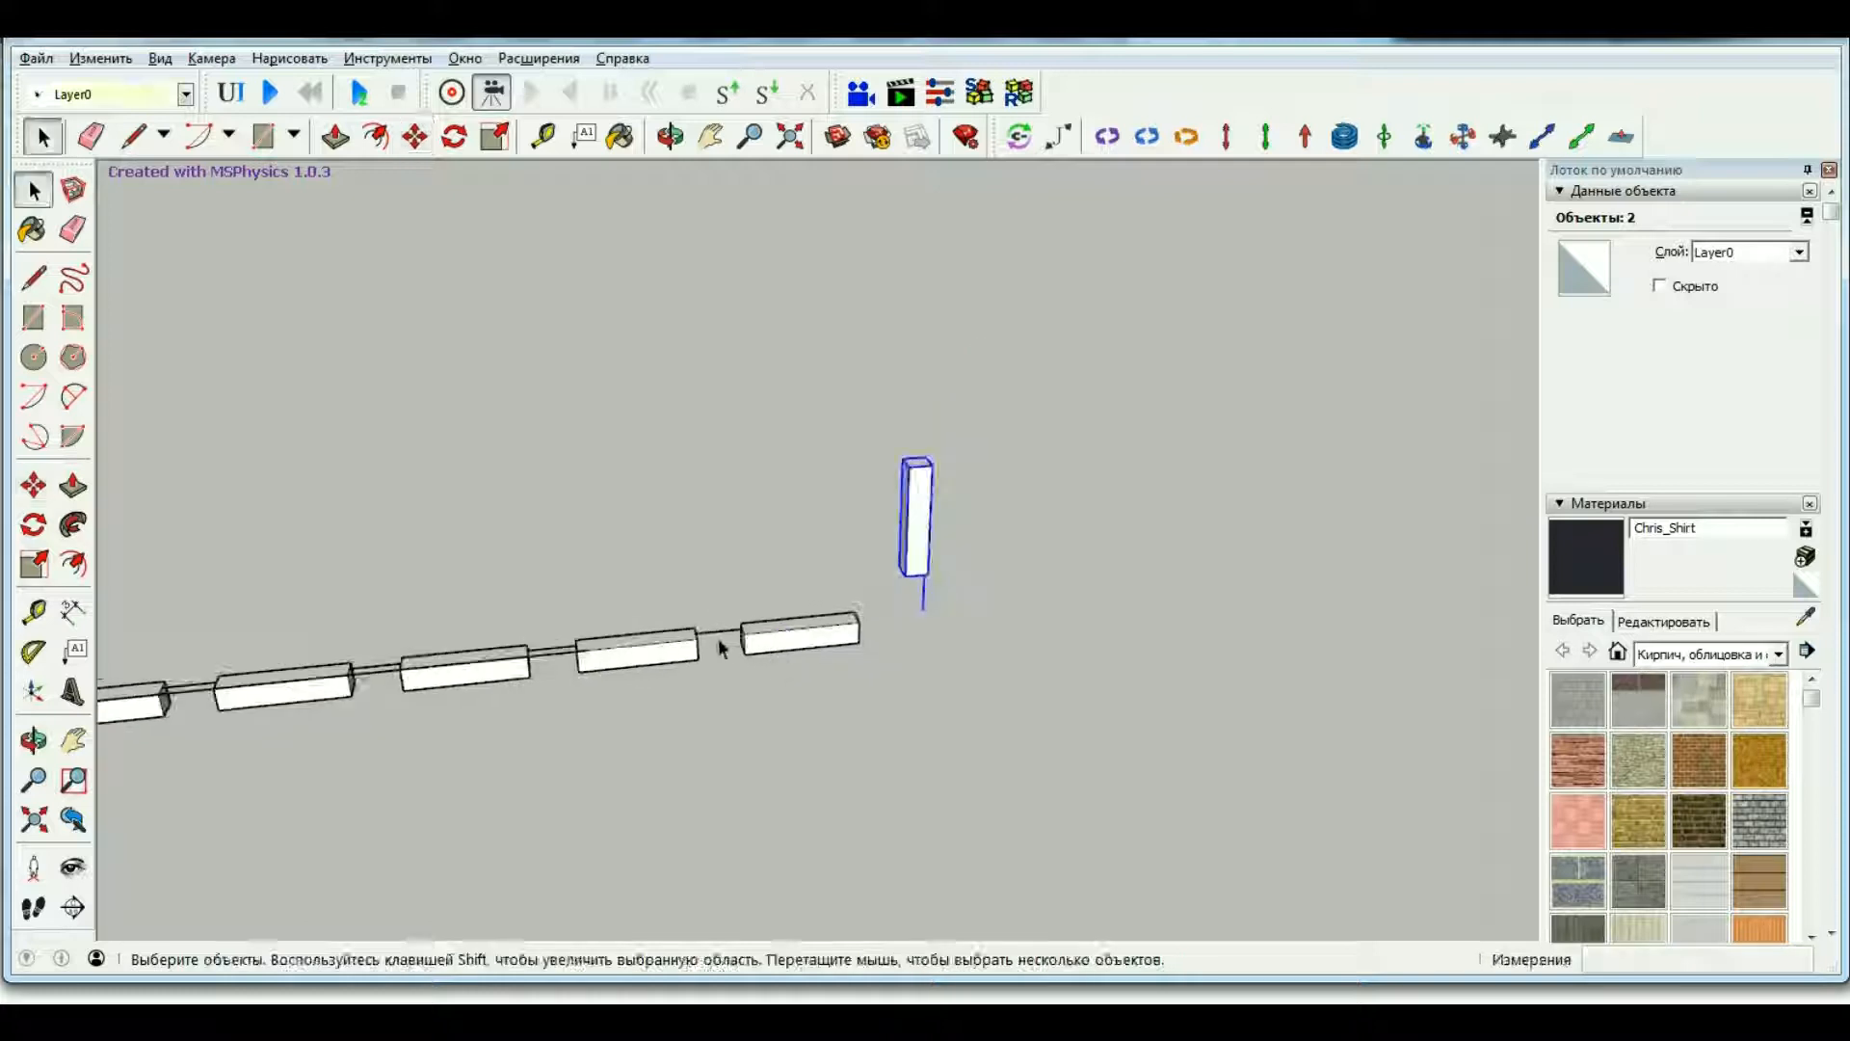
pyautogui.scroll(1, 715, 643)
pyautogui.click(725, 629)
pyautogui.scroll(-2, 578, 652)
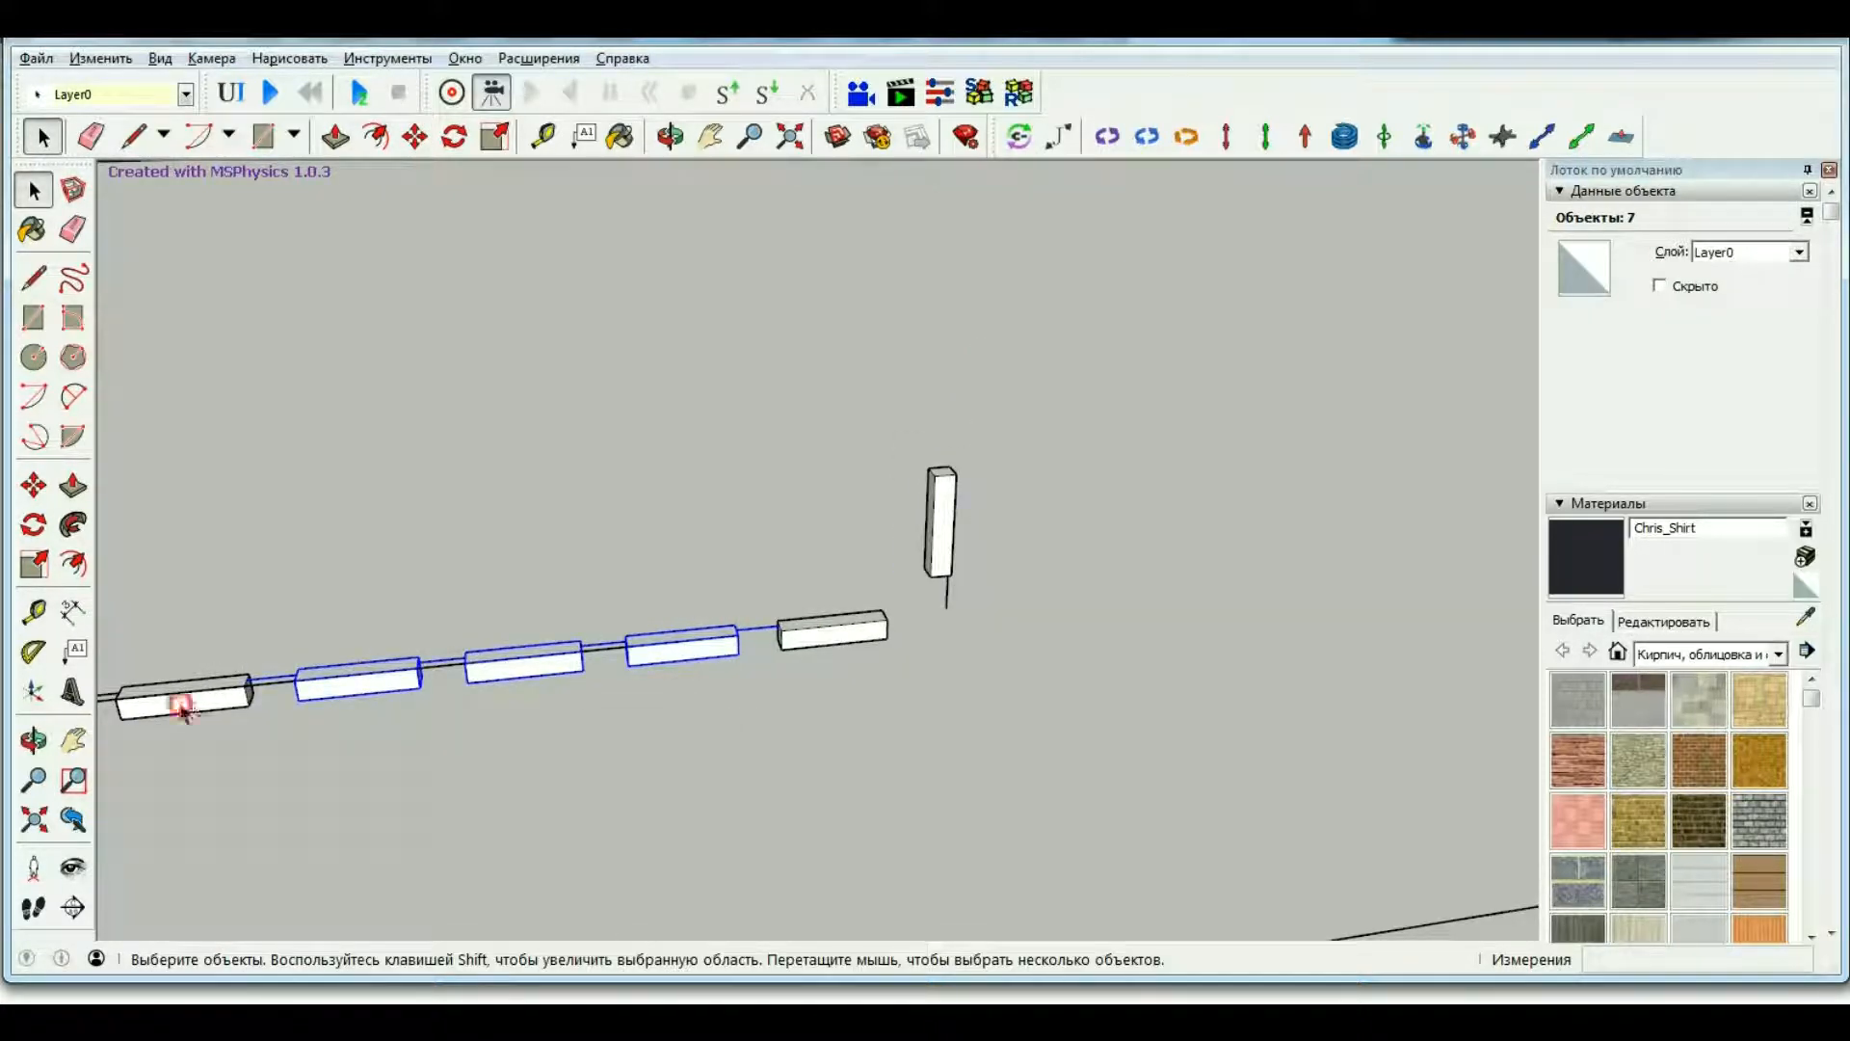
pyautogui.click(33, 485)
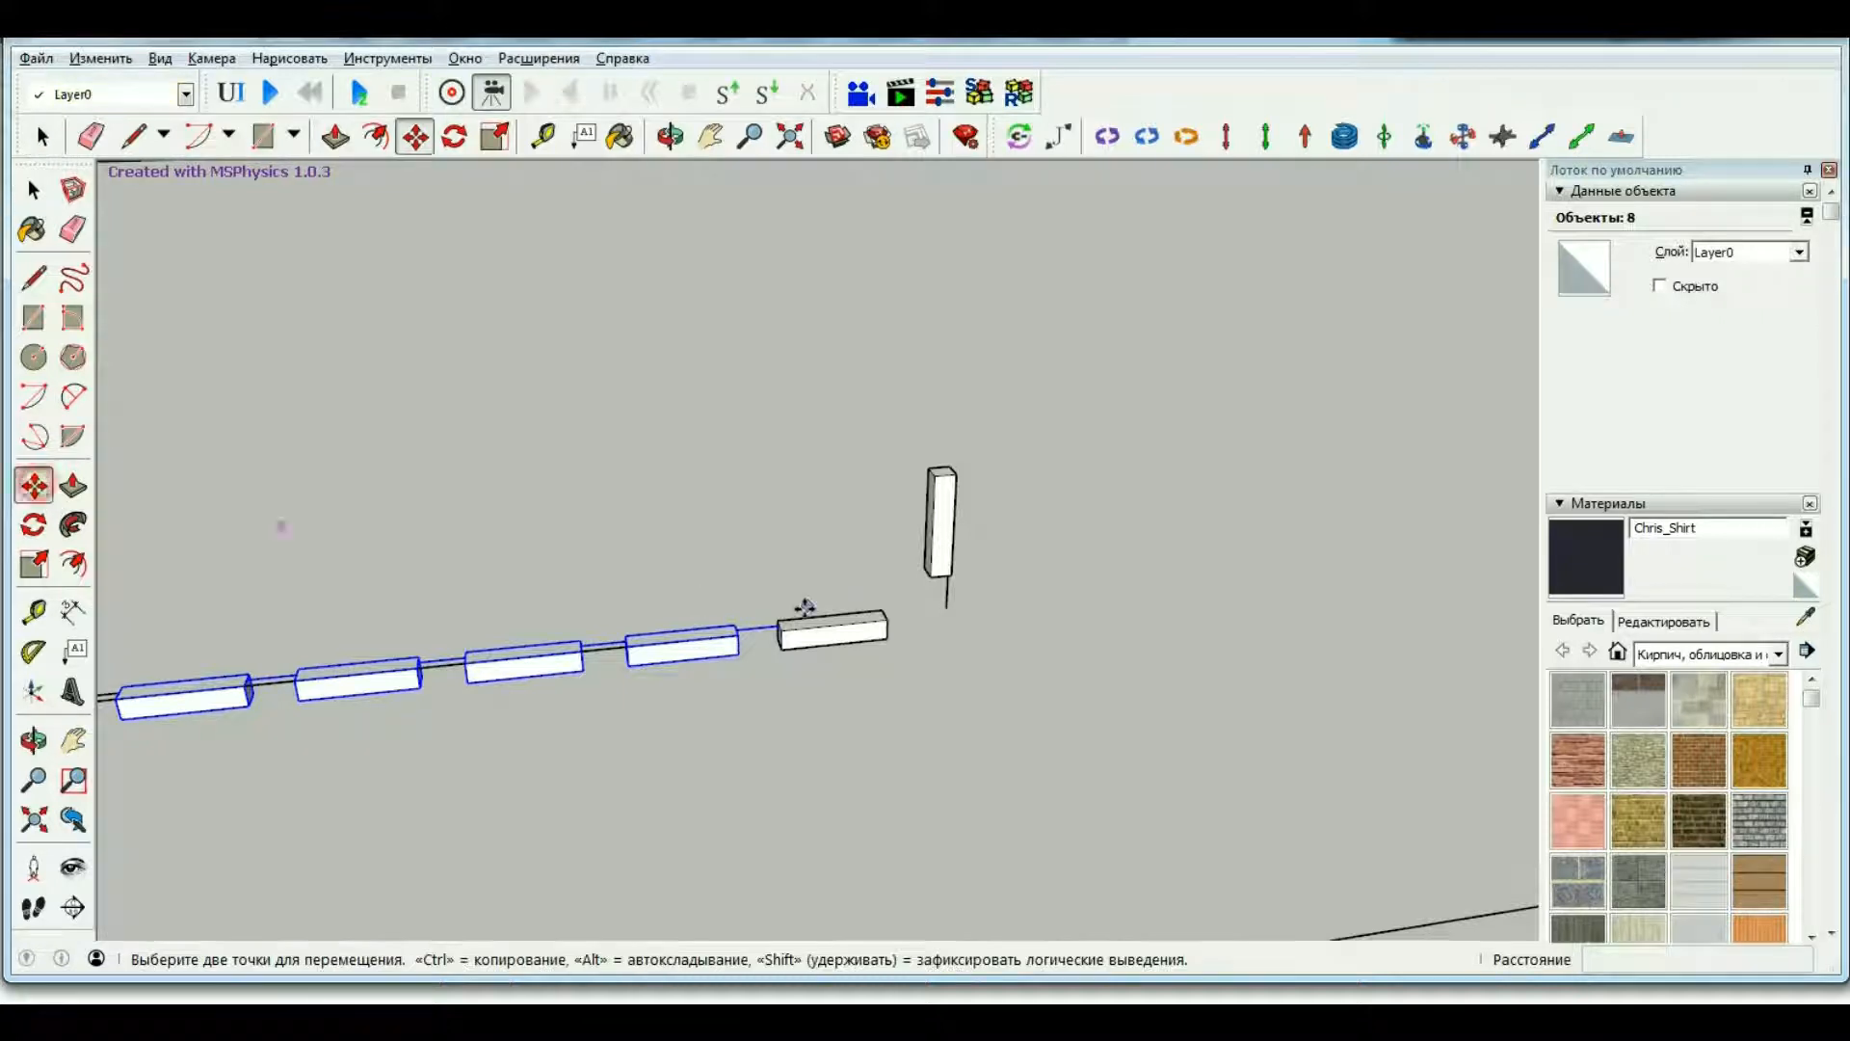
pyautogui.scroll(5, 779, 626)
pyautogui.click(778, 629)
pyautogui.scroll(-5, 779, 629)
pyautogui.scroll(6, 911, 426)
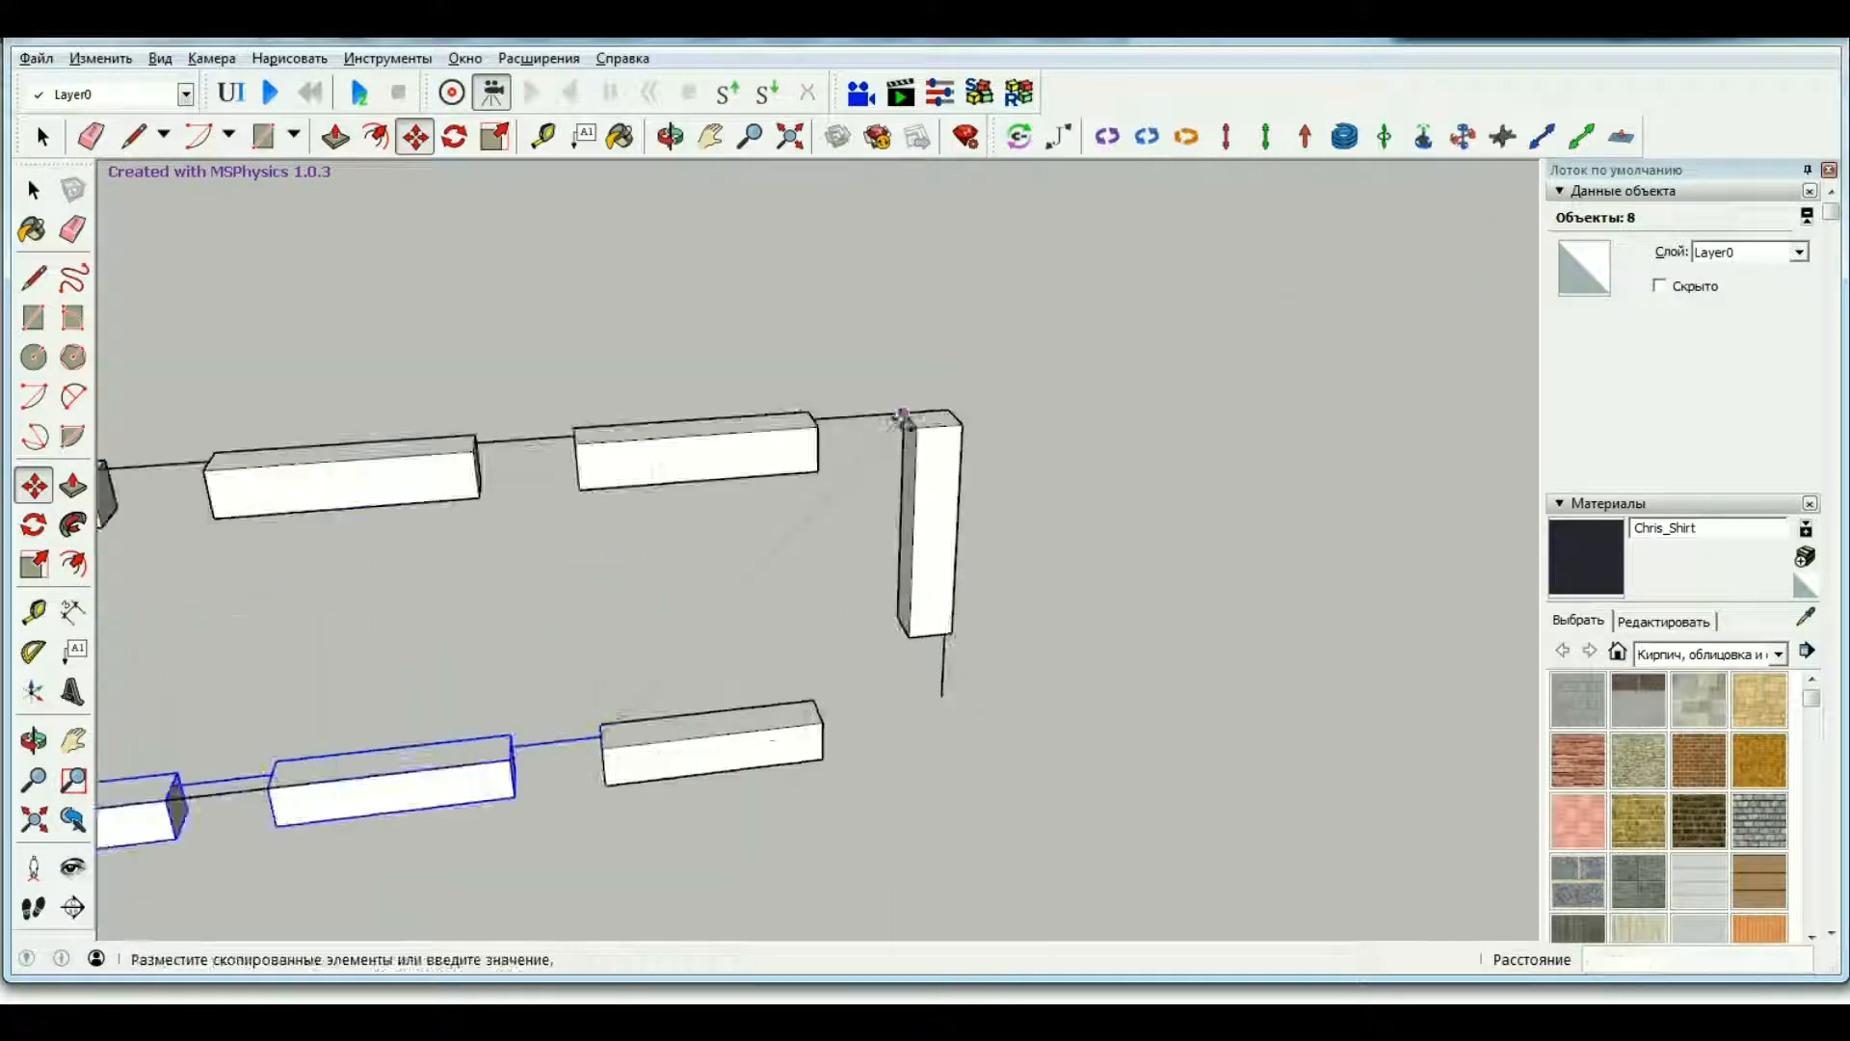
# Raise the copied row of four links and their lines 100 mm above the upright bar's top.
pyautogui.scroll(-6, 913, 431)
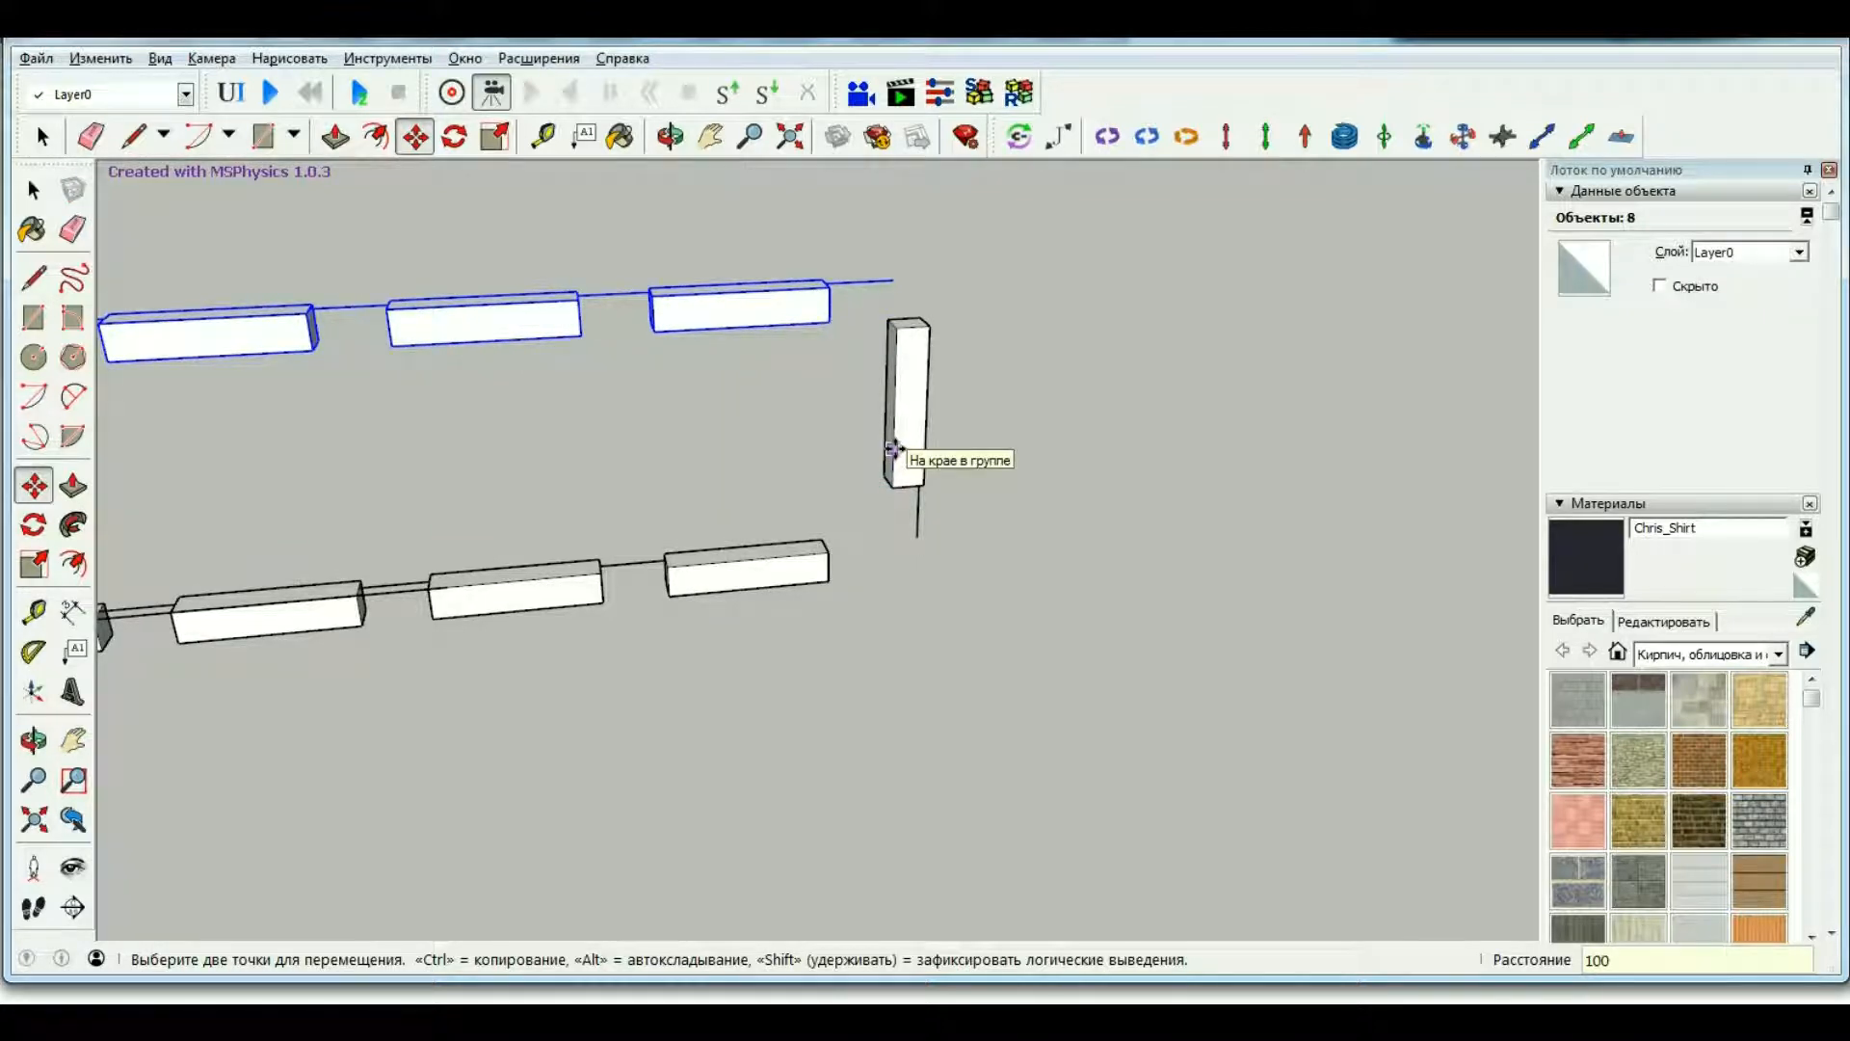
pyautogui.press('Return')
pyautogui.scroll(-5, 1028, 372)
pyautogui.press('space')
pyautogui.scroll(2, 376, 323)
# Copy the upper row's two nearest links with their lines 1400 mm along the row toward the inclined beam.
pyautogui.click(670, 136)
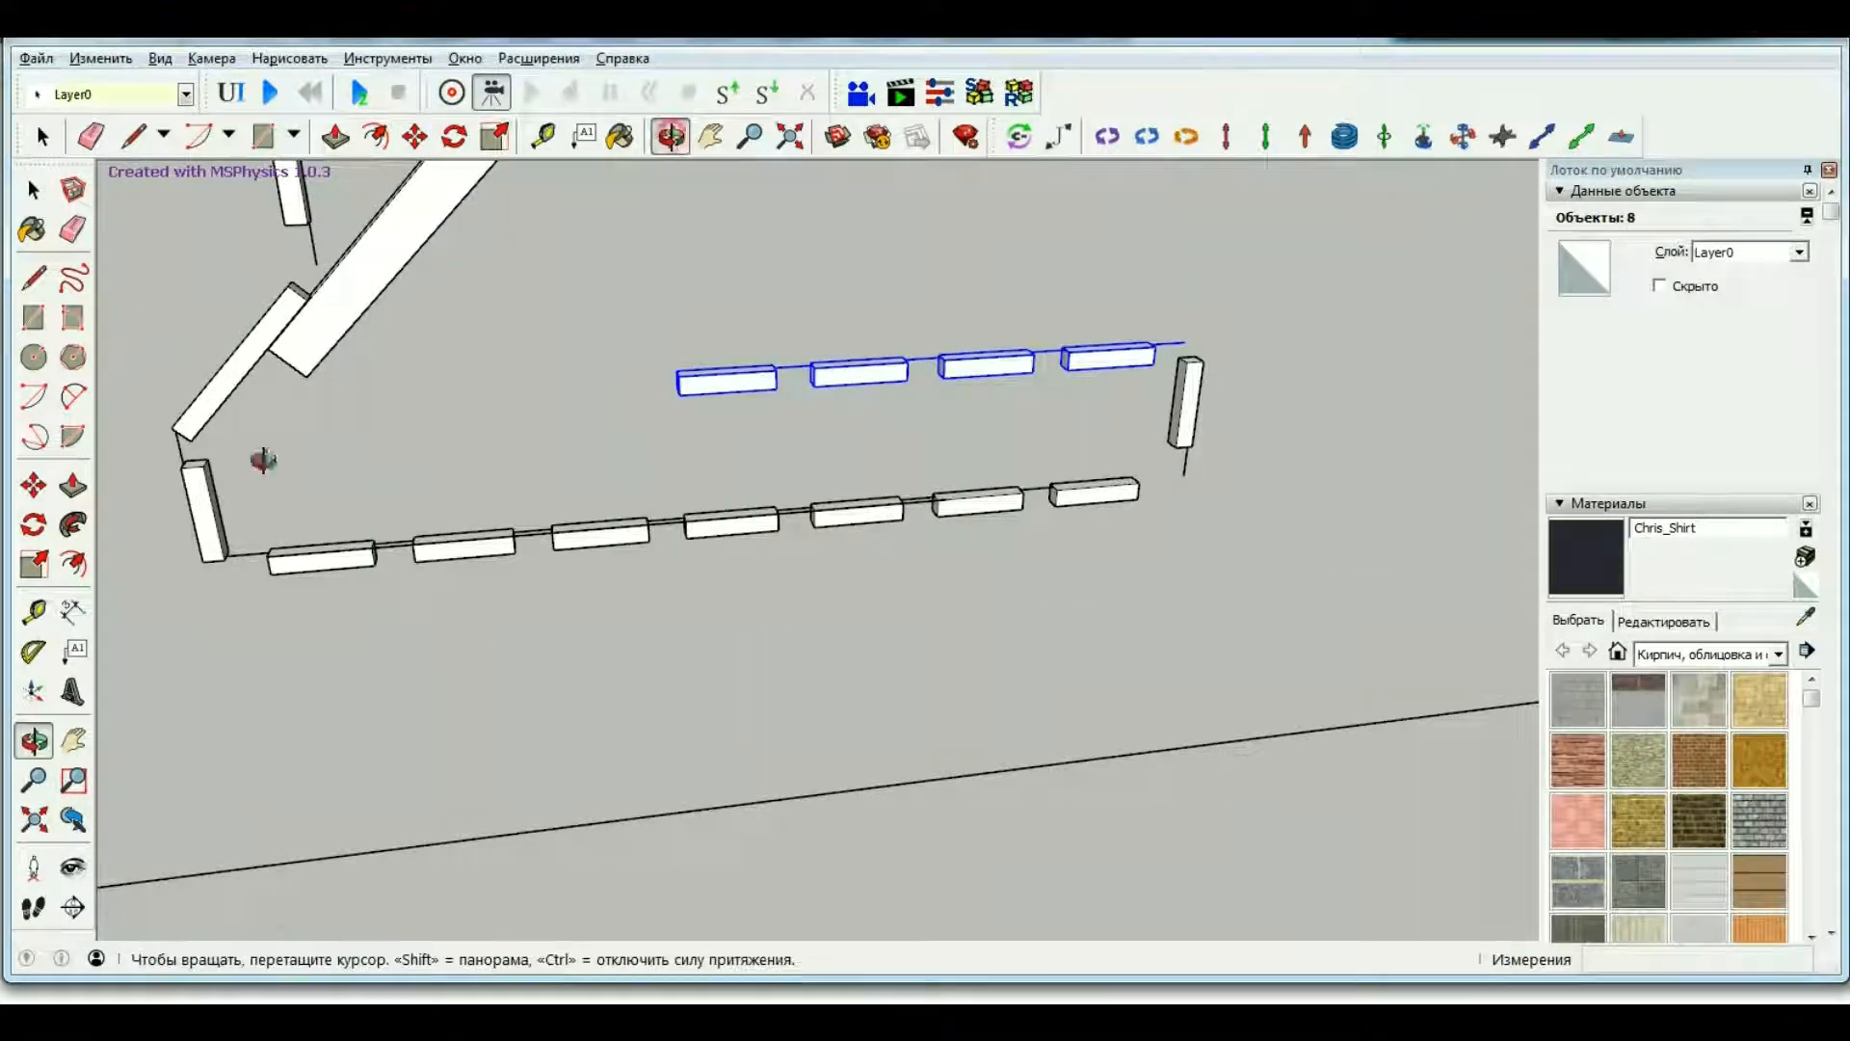
pyautogui.moveTo(263, 461); pyautogui.dragTo(951, 385)
pyautogui.press('space')
pyautogui.scroll(2, 933, 422)
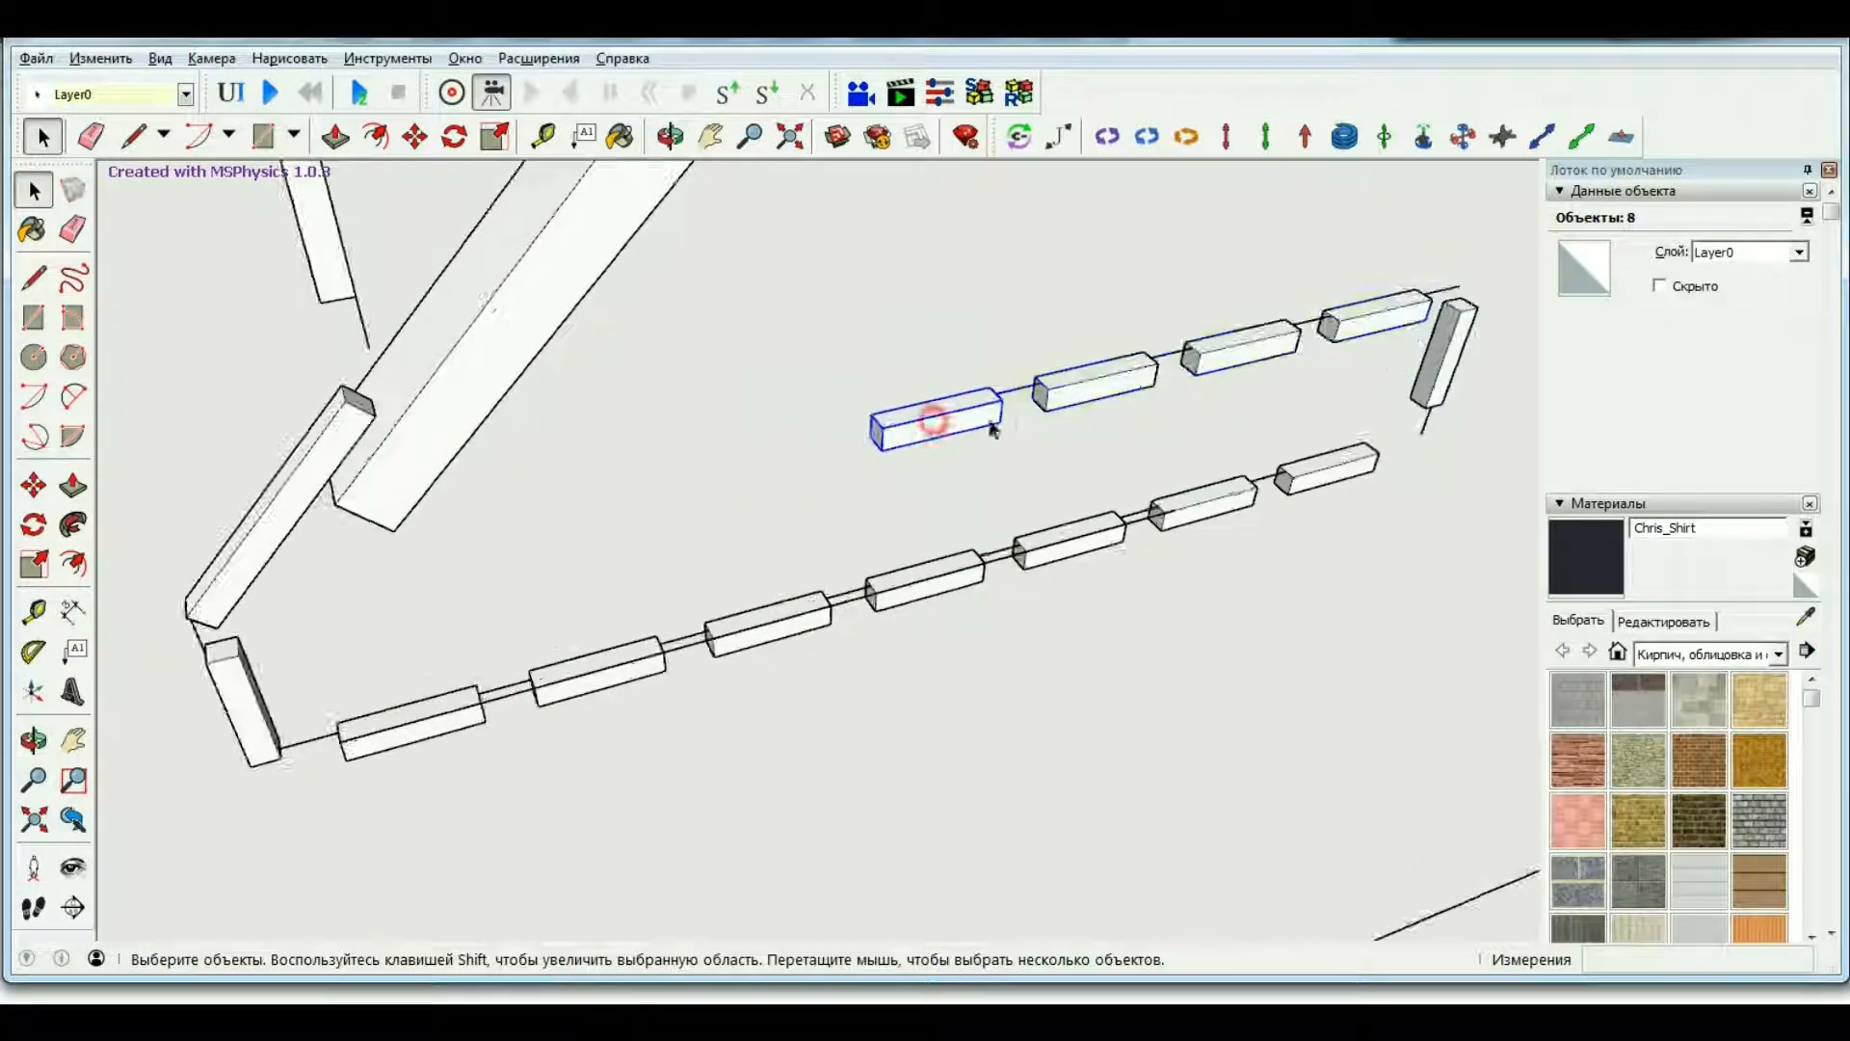
pyautogui.click(990, 424)
pyautogui.scroll(2, 992, 426)
pyautogui.keyDown('shift'); pyautogui.click(1126, 374); pyautogui.keyUp('shift')
pyautogui.keyDown('shift'); pyautogui.click(1219, 353); pyautogui.keyUp('shift')
pyautogui.scroll(-5, 1219, 353)
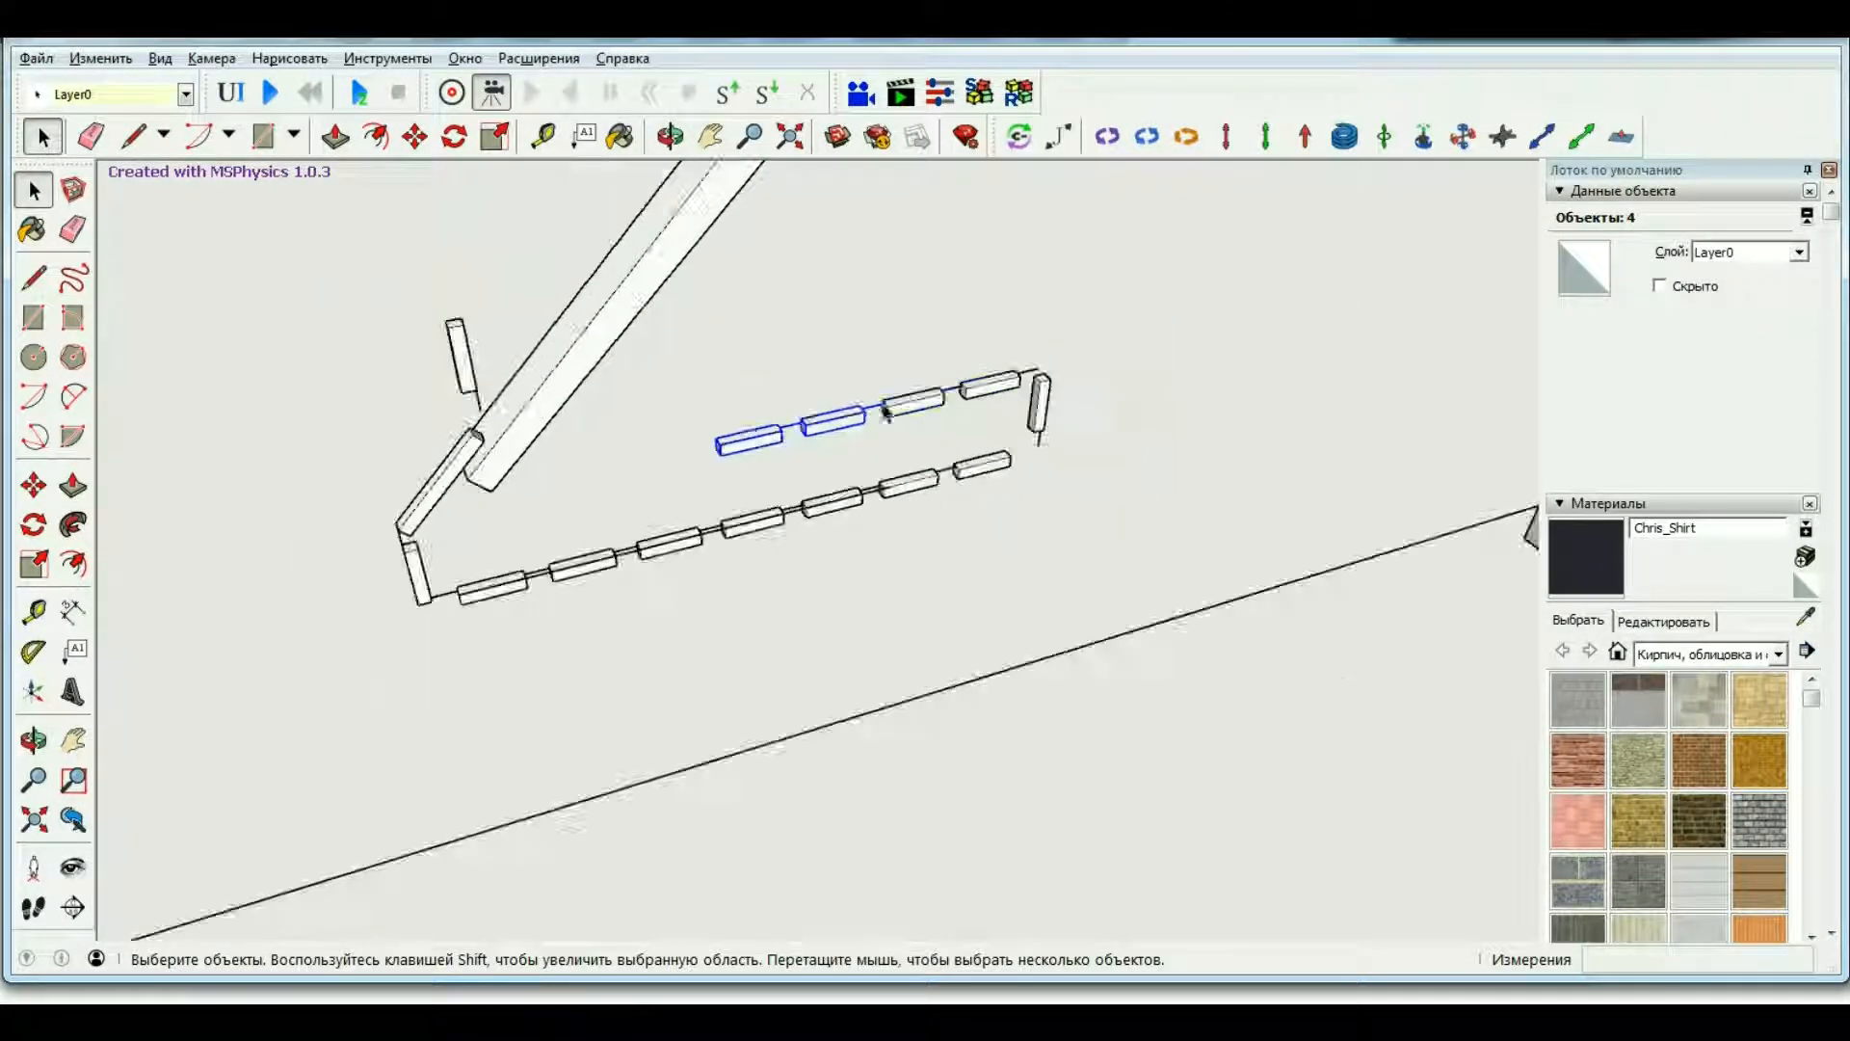
pyautogui.click(415, 137)
pyautogui.scroll(7, 882, 409)
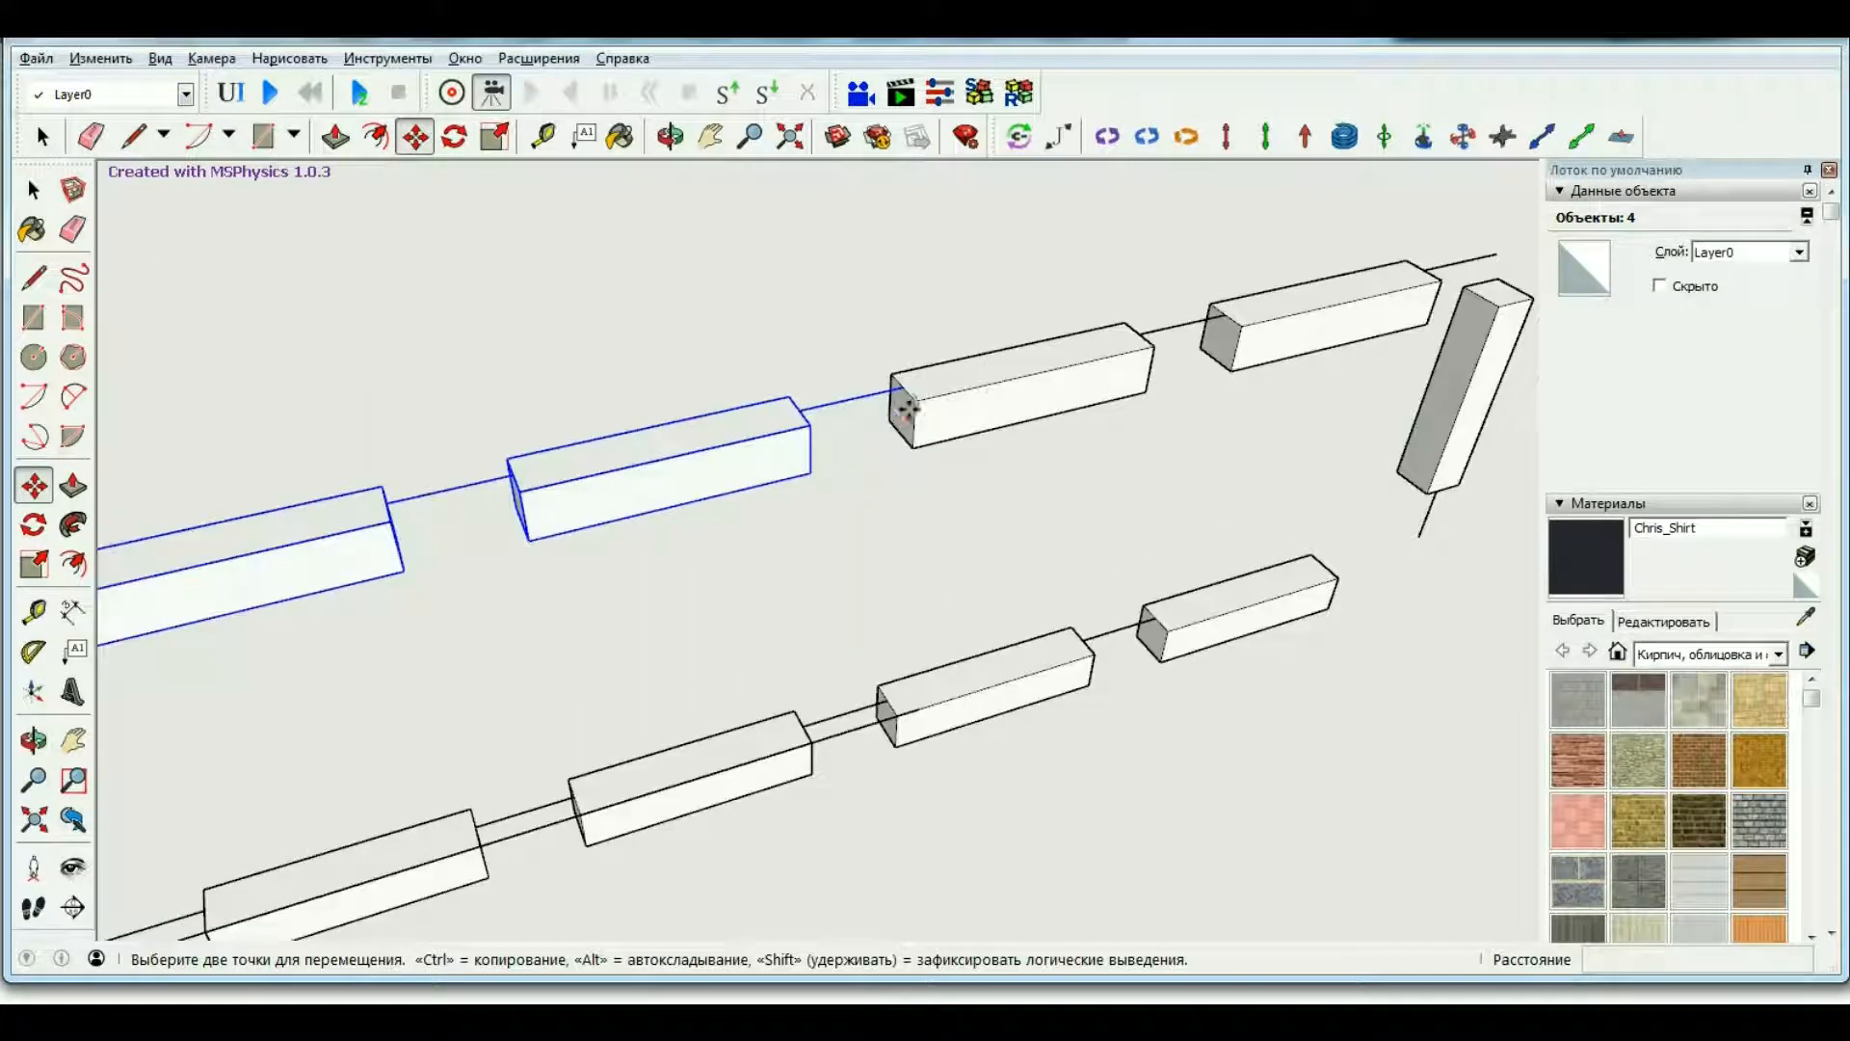
pyautogui.click(909, 406)
pyautogui.press('ctrl')
pyautogui.scroll(-2, 962, 413)
pyautogui.scroll(4, 378, 530)
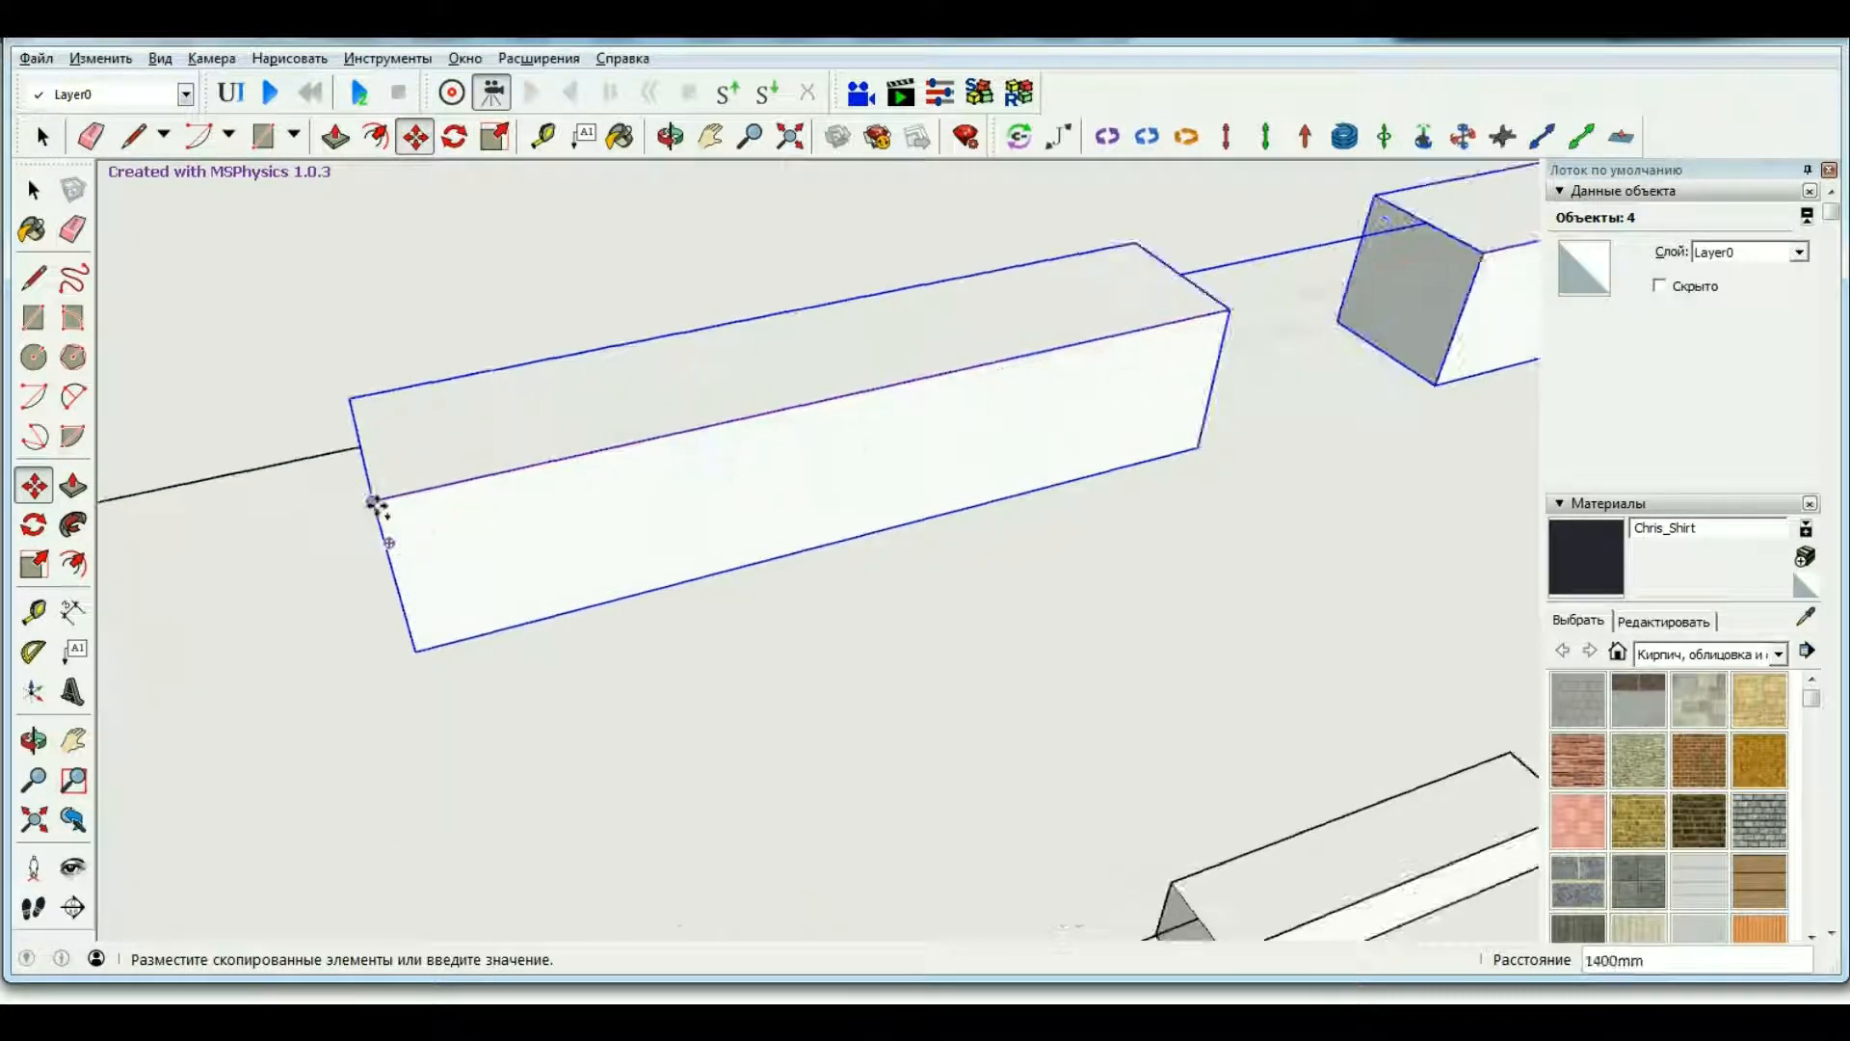
pyautogui.click(376, 506)
pyautogui.scroll(-5, 934, 338)
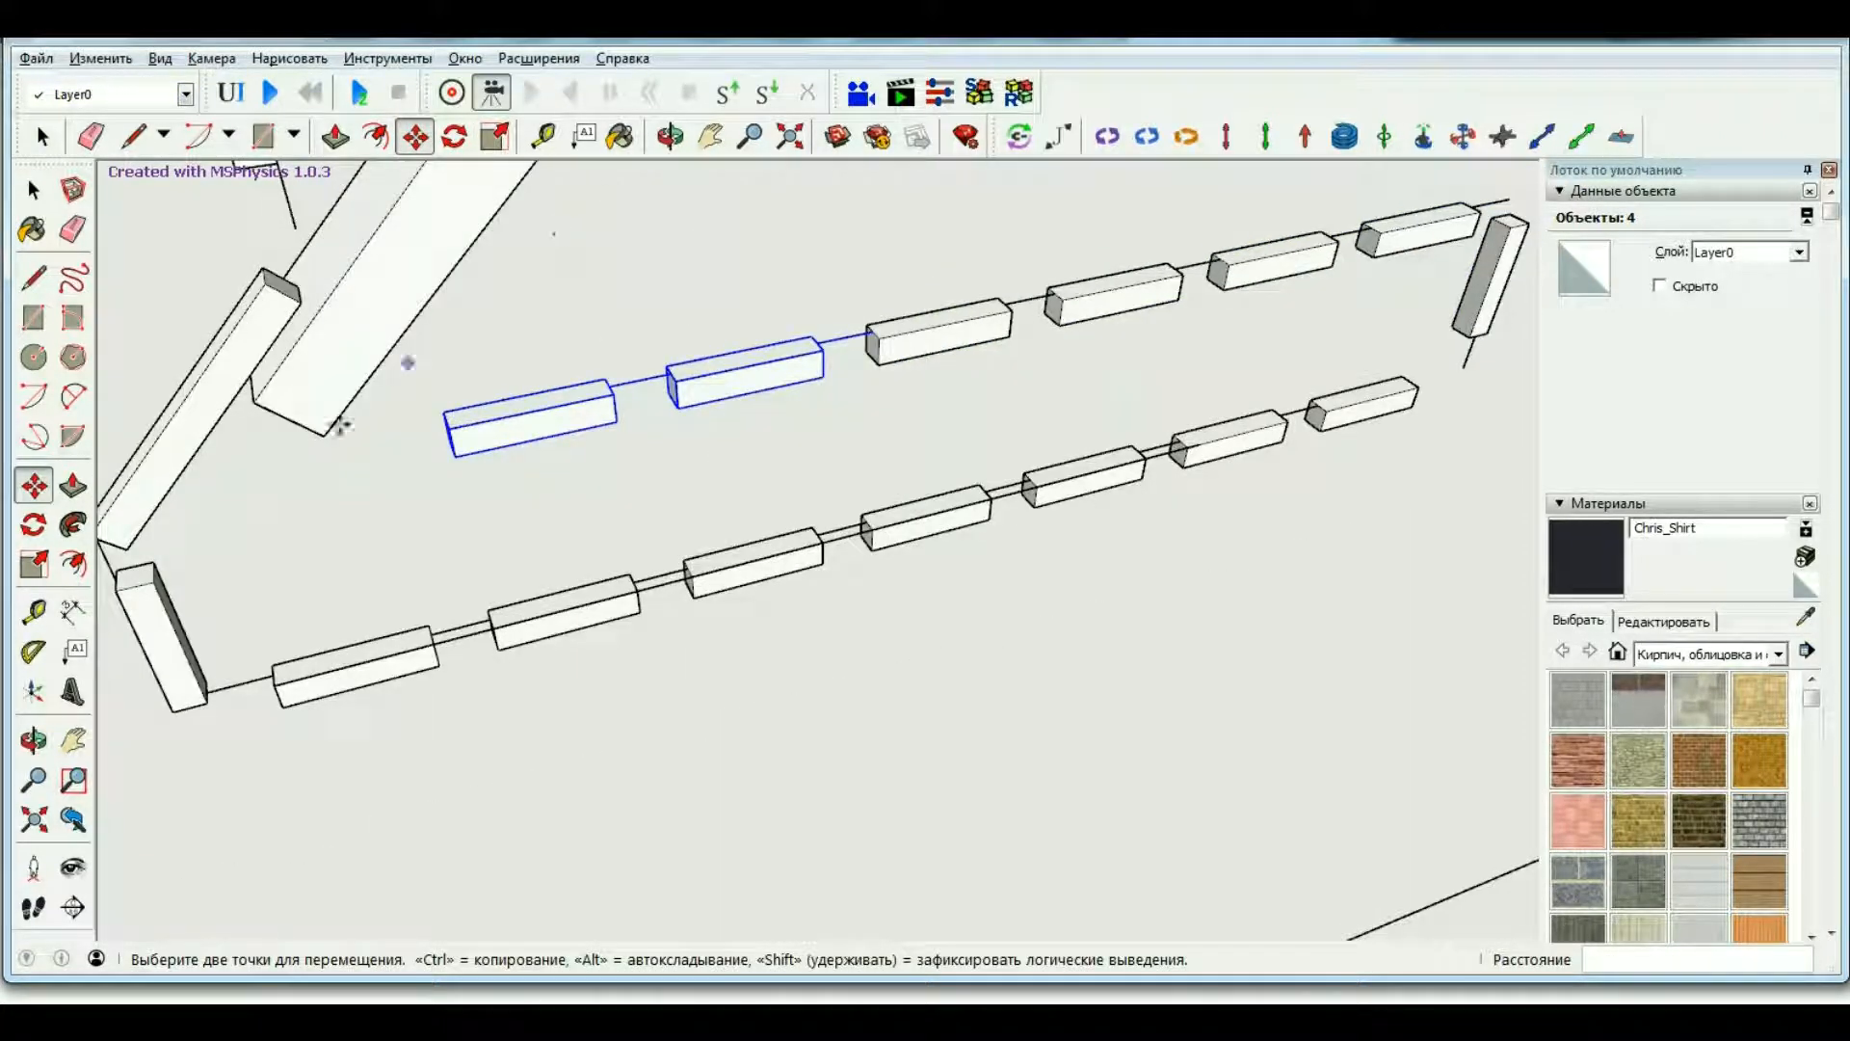
# Try to extend the upper row by copying its end link and line 700 mm toward the inclined beam.
pyautogui.click(669, 137)
pyautogui.moveTo(293, 536); pyautogui.dragTo(268, 276)
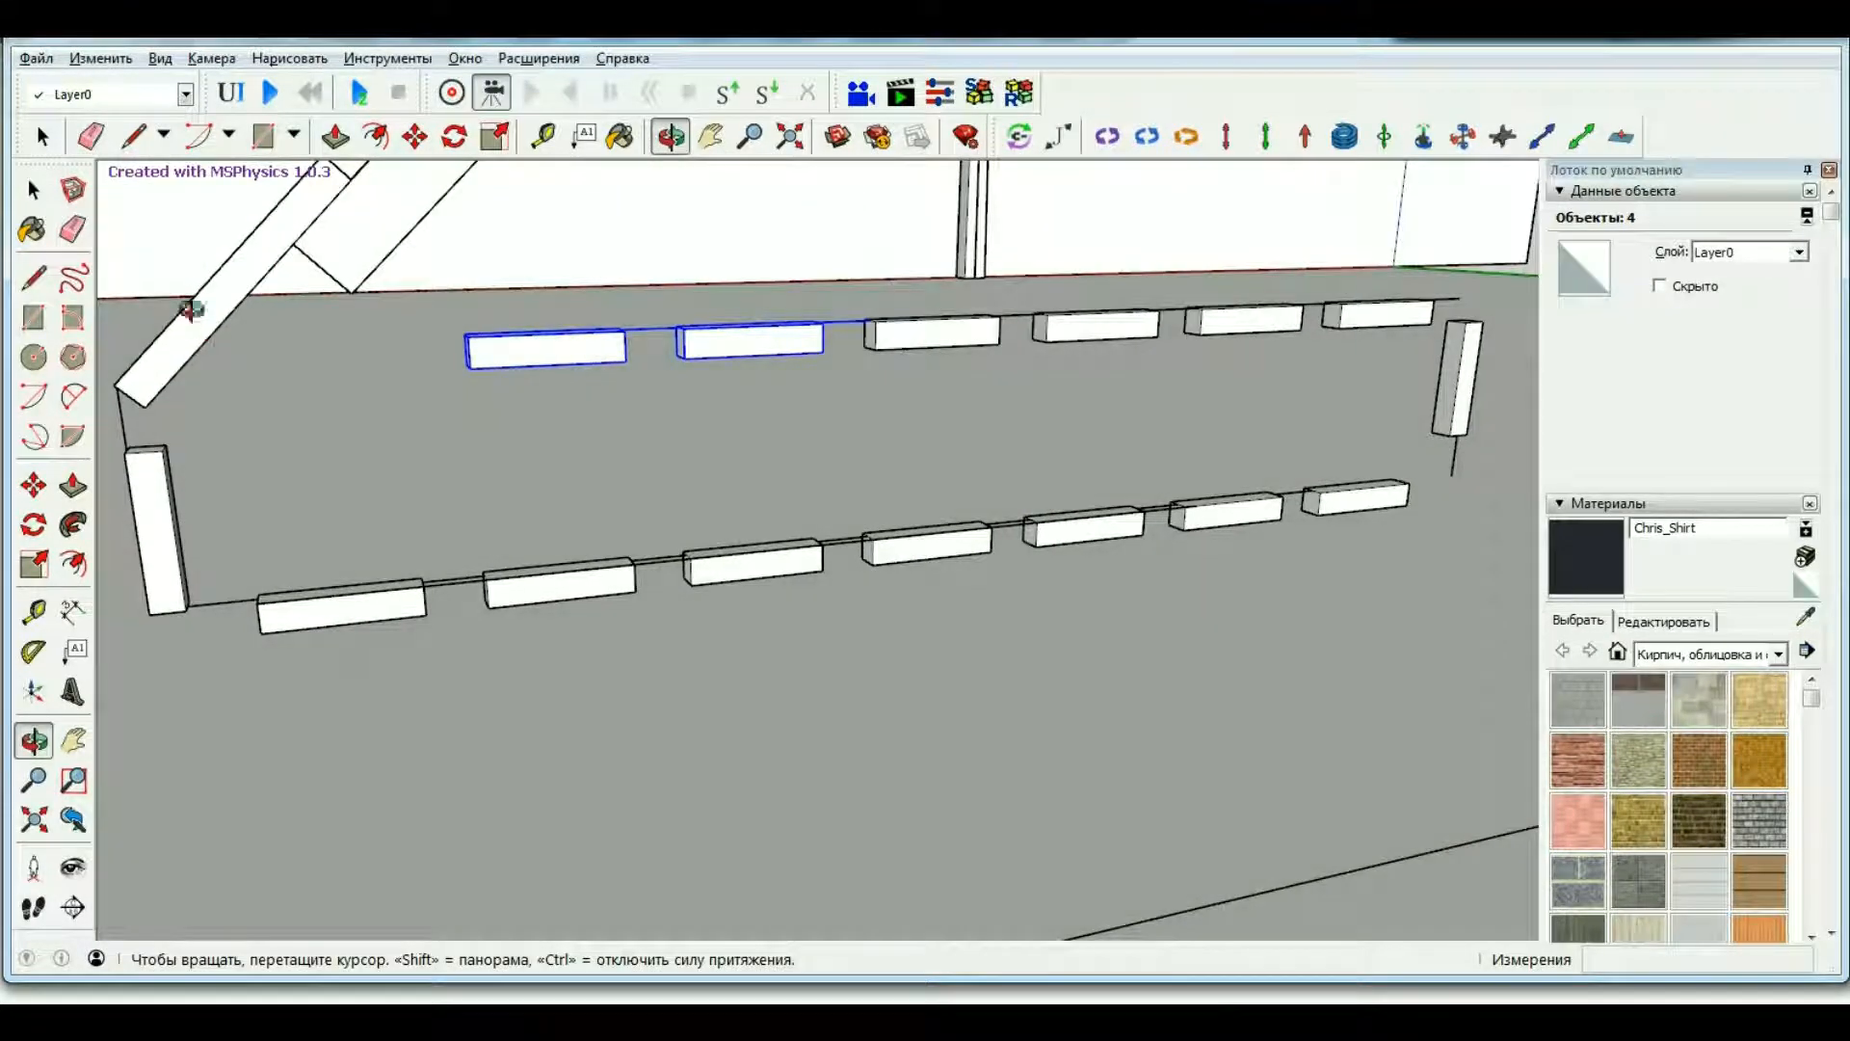
pyautogui.scroll(-4, 466, 378)
pyautogui.scroll(5, 756, 438)
pyautogui.scroll(-5, 809, 476)
pyautogui.press('space')
pyautogui.scroll(3, 857, 482)
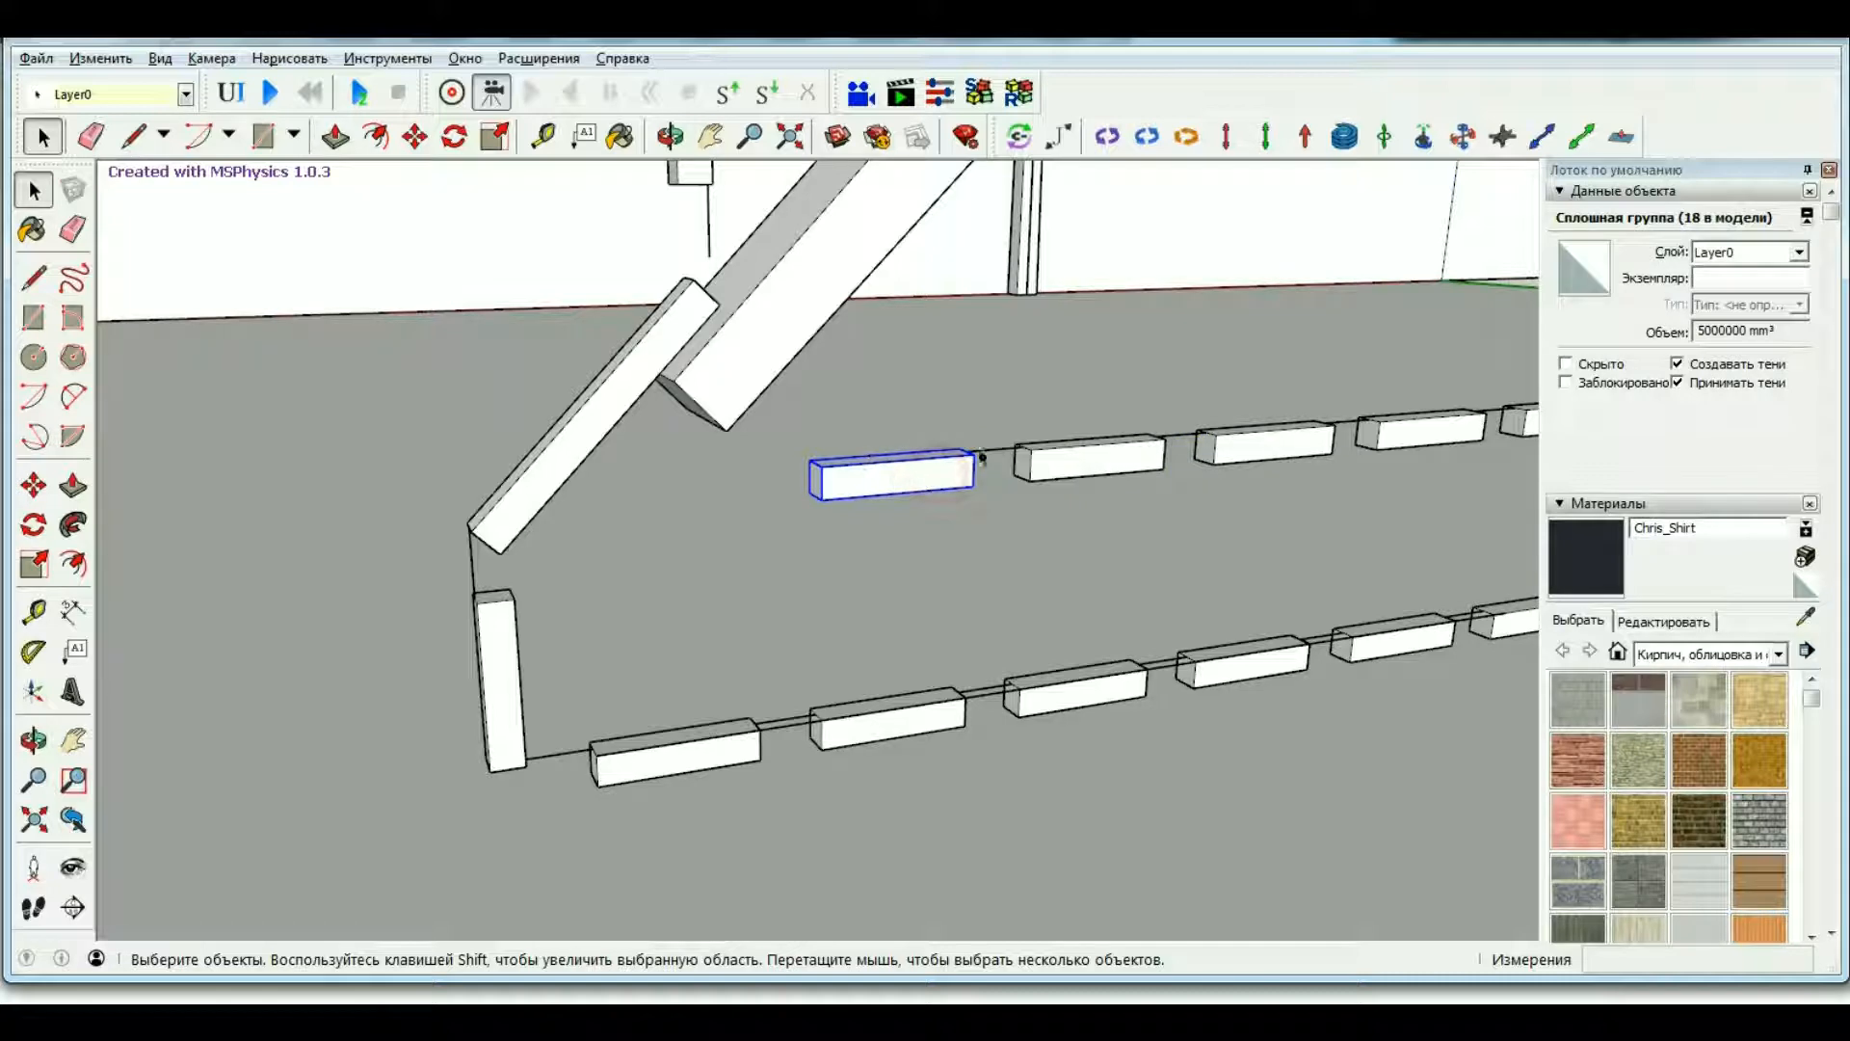
pyautogui.keyDown('shift'); pyautogui.click(990, 452); pyautogui.keyUp('shift')
pyautogui.scroll(-7, 578, 571)
pyautogui.scroll(5, 572, 540)
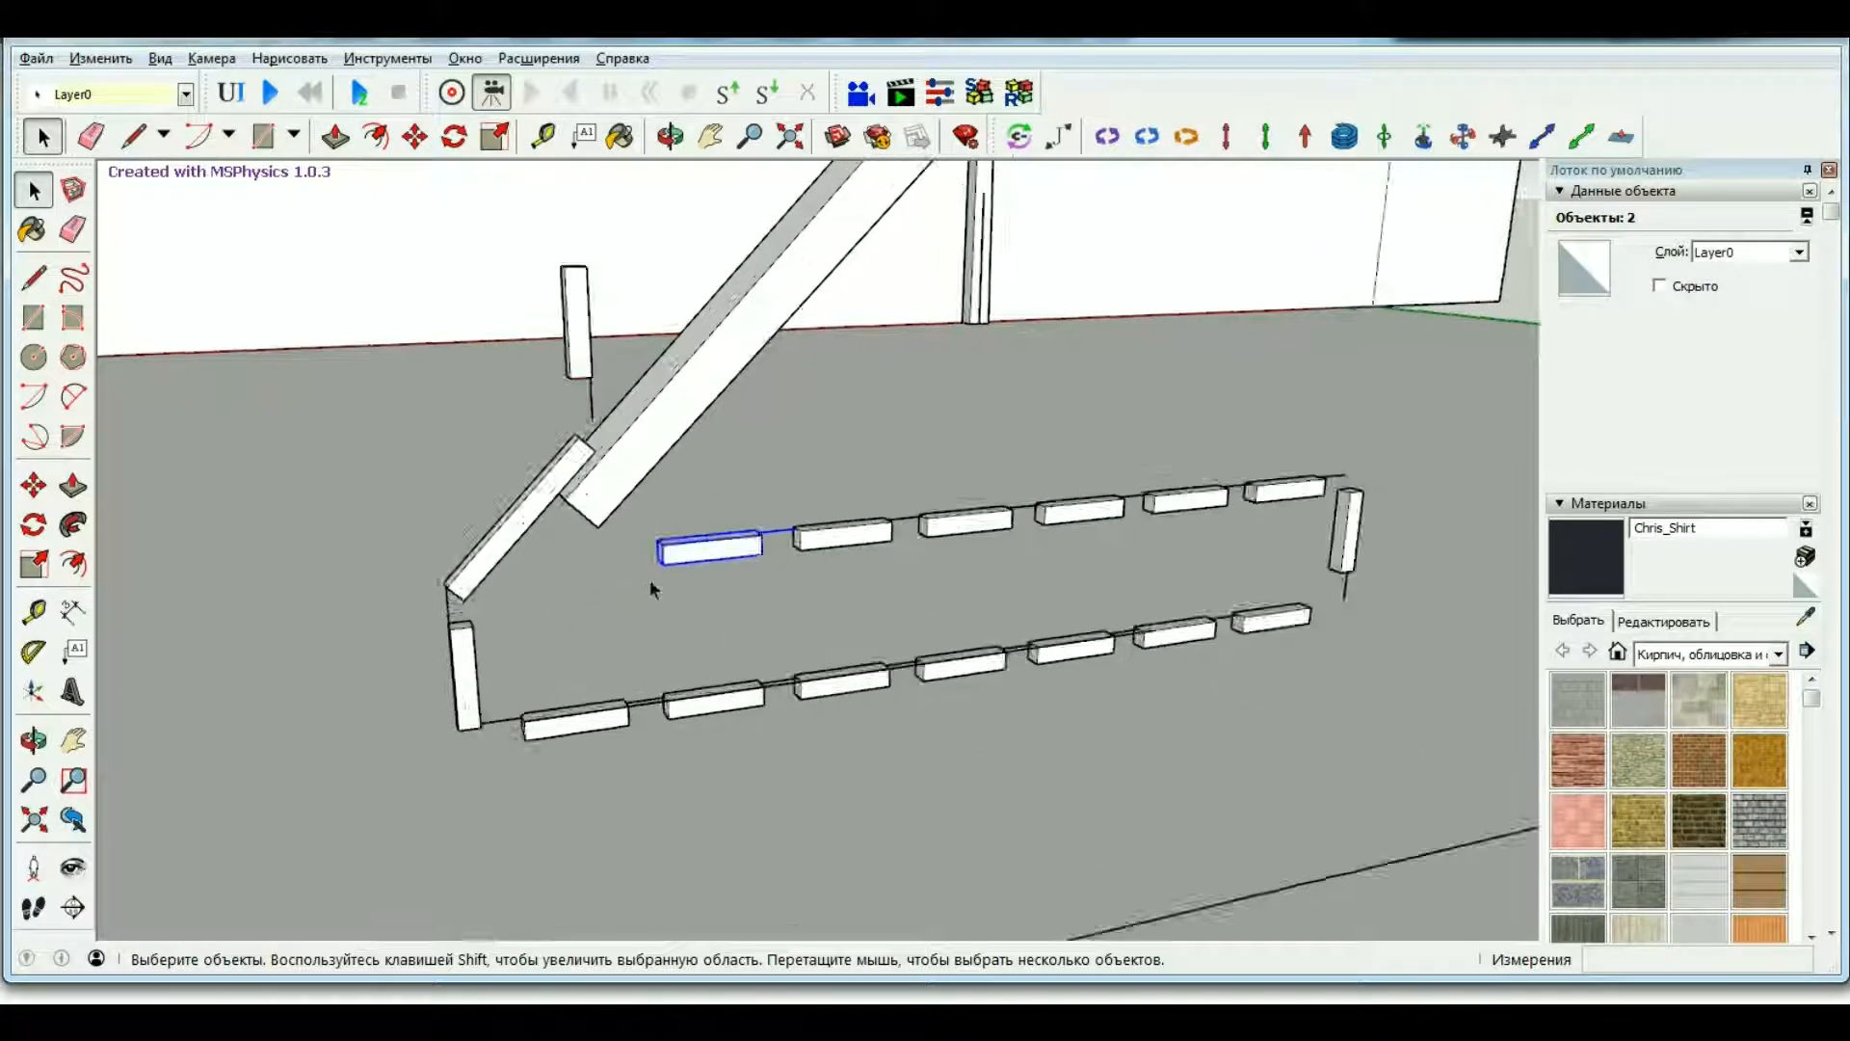
pyautogui.scroll(1, 644, 568)
pyautogui.press('m')
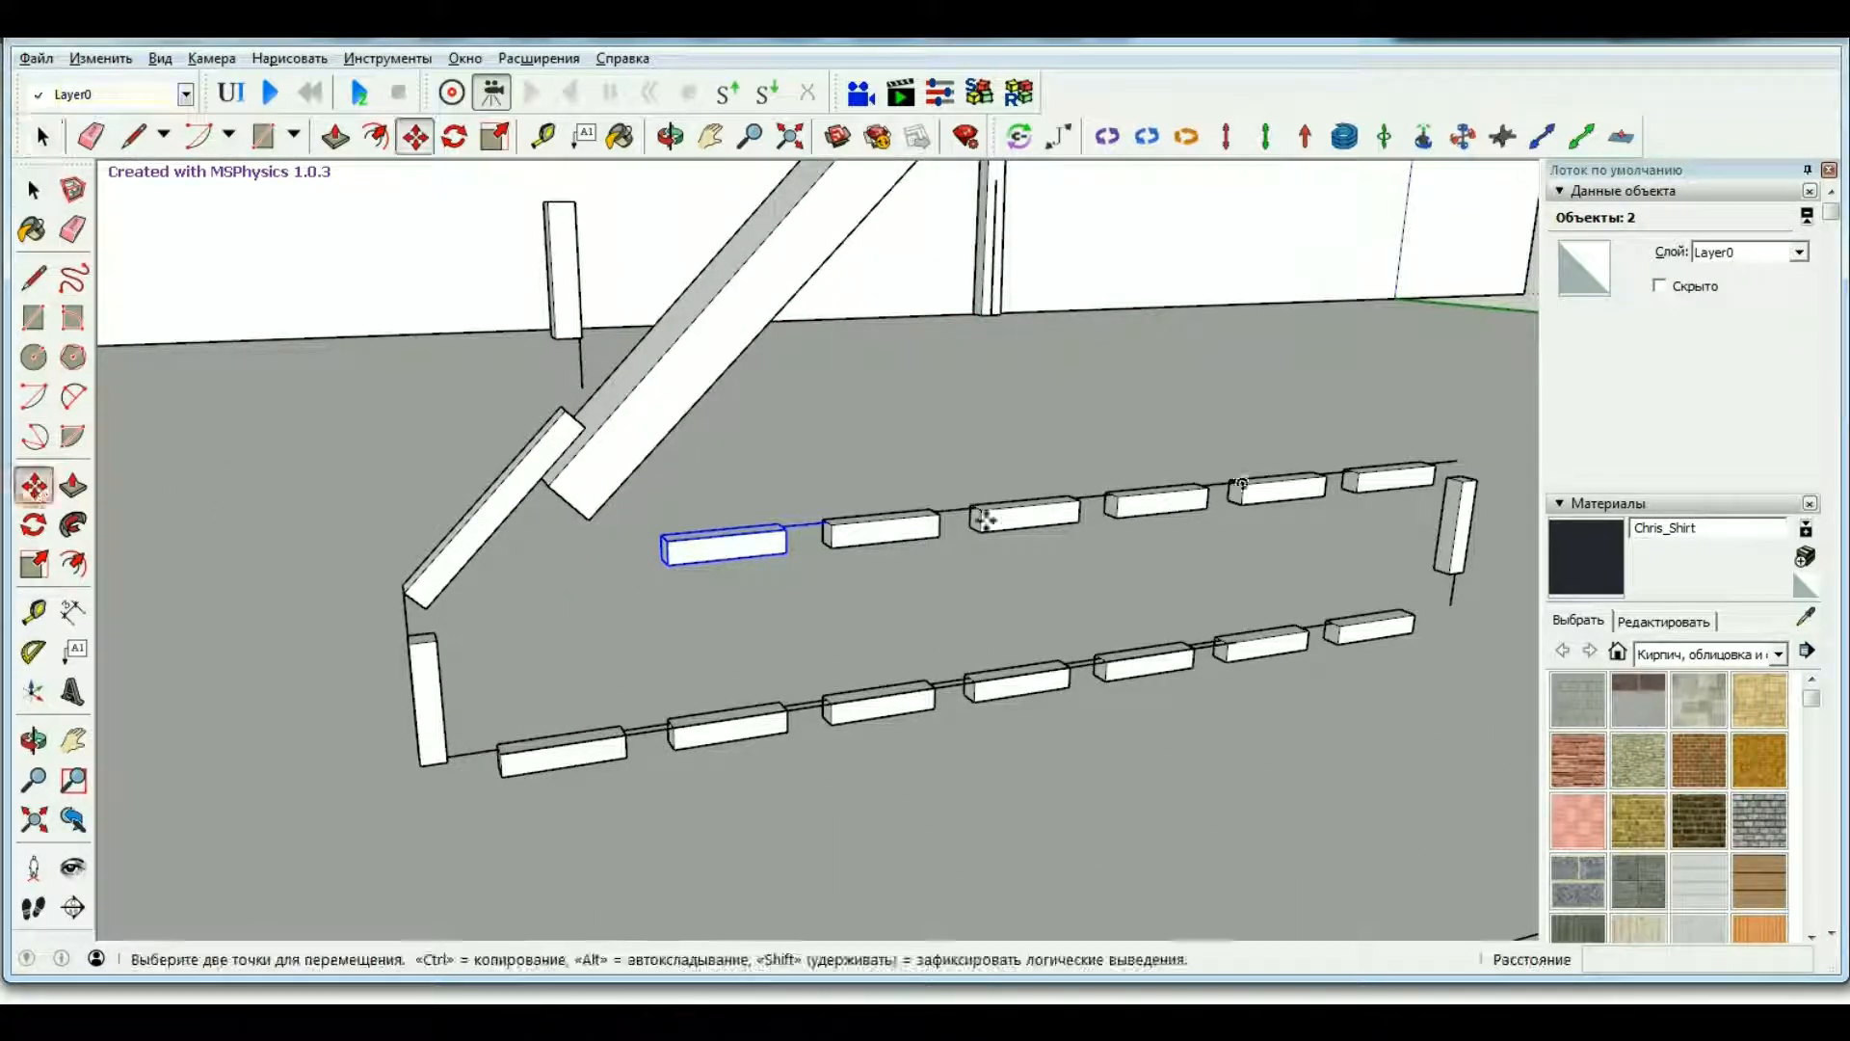
pyautogui.scroll(6, 834, 530)
pyautogui.press('ctrl')
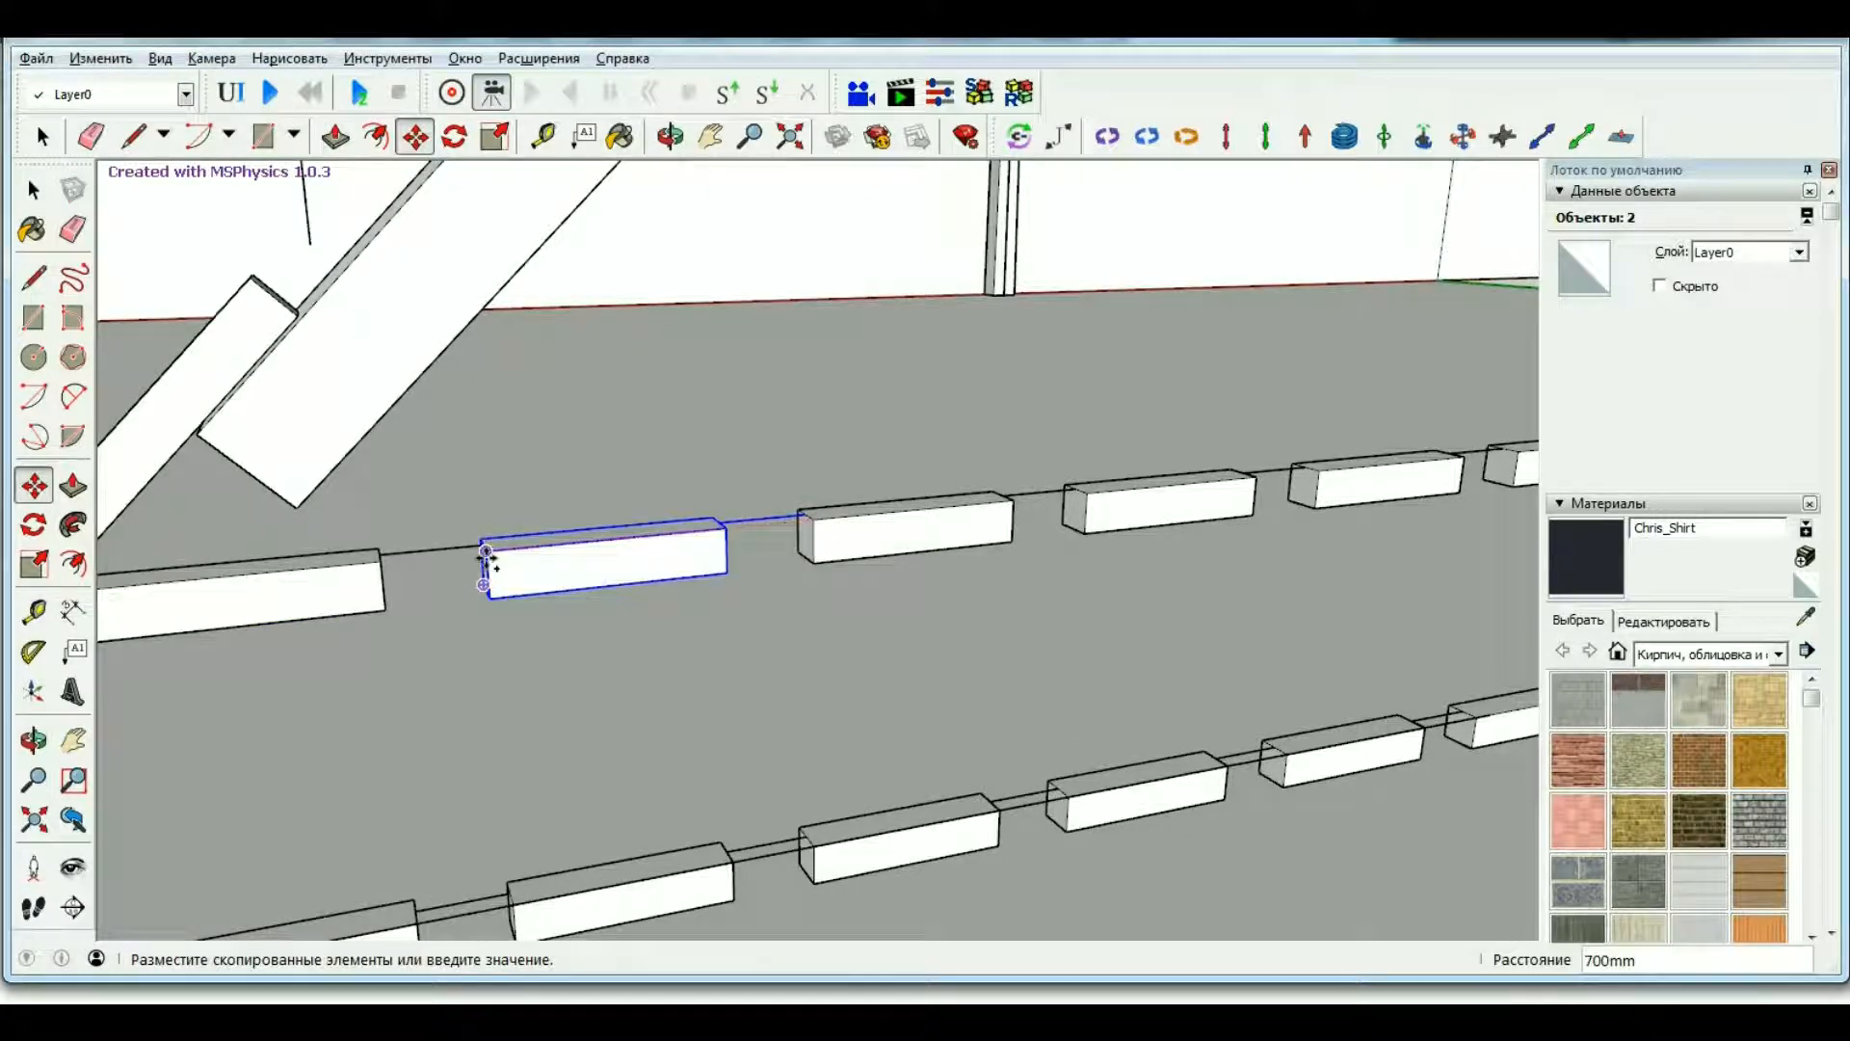
pyautogui.click(488, 557)
# Delete the seventh link and its line from the upper row's near end.
pyautogui.scroll(-4, 906, 516)
pyautogui.scroll(5, 760, 506)
pyautogui.scroll(-6, 1097, 420)
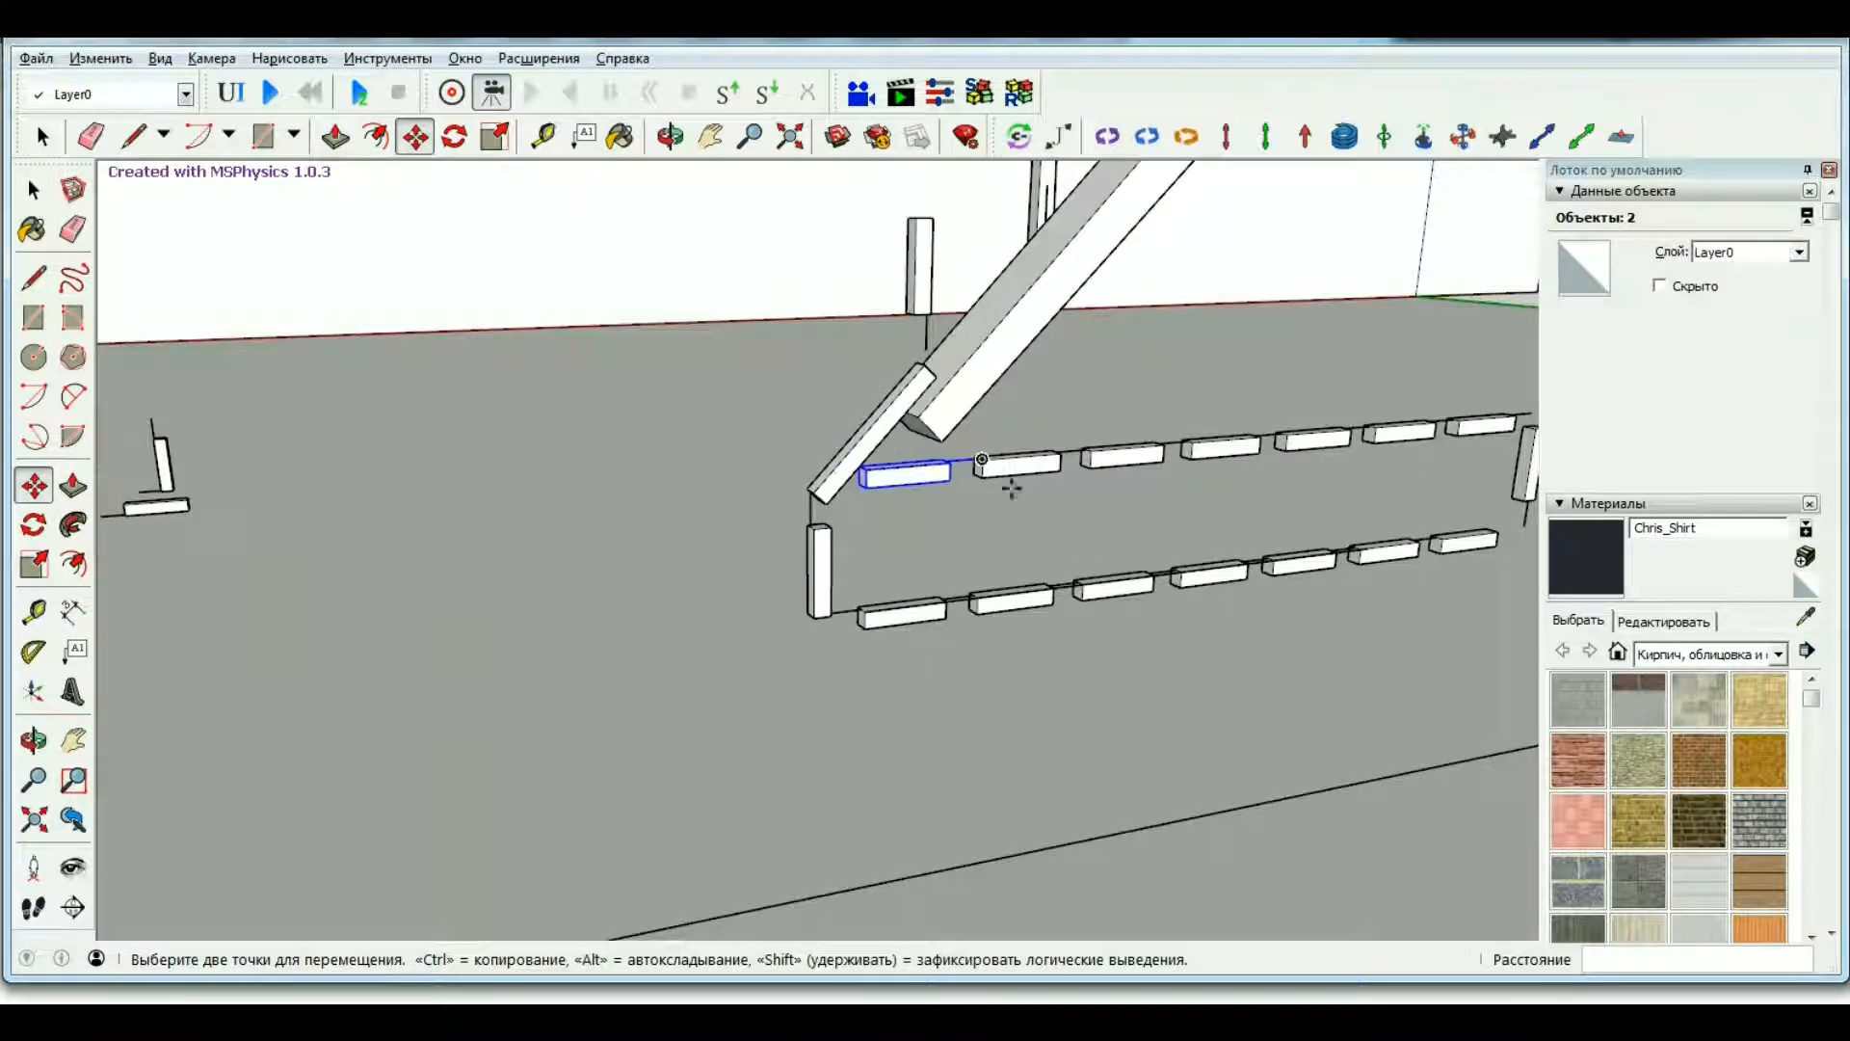
pyautogui.press('Delete')
pyautogui.scroll(3, 925, 466)
pyautogui.press('space')
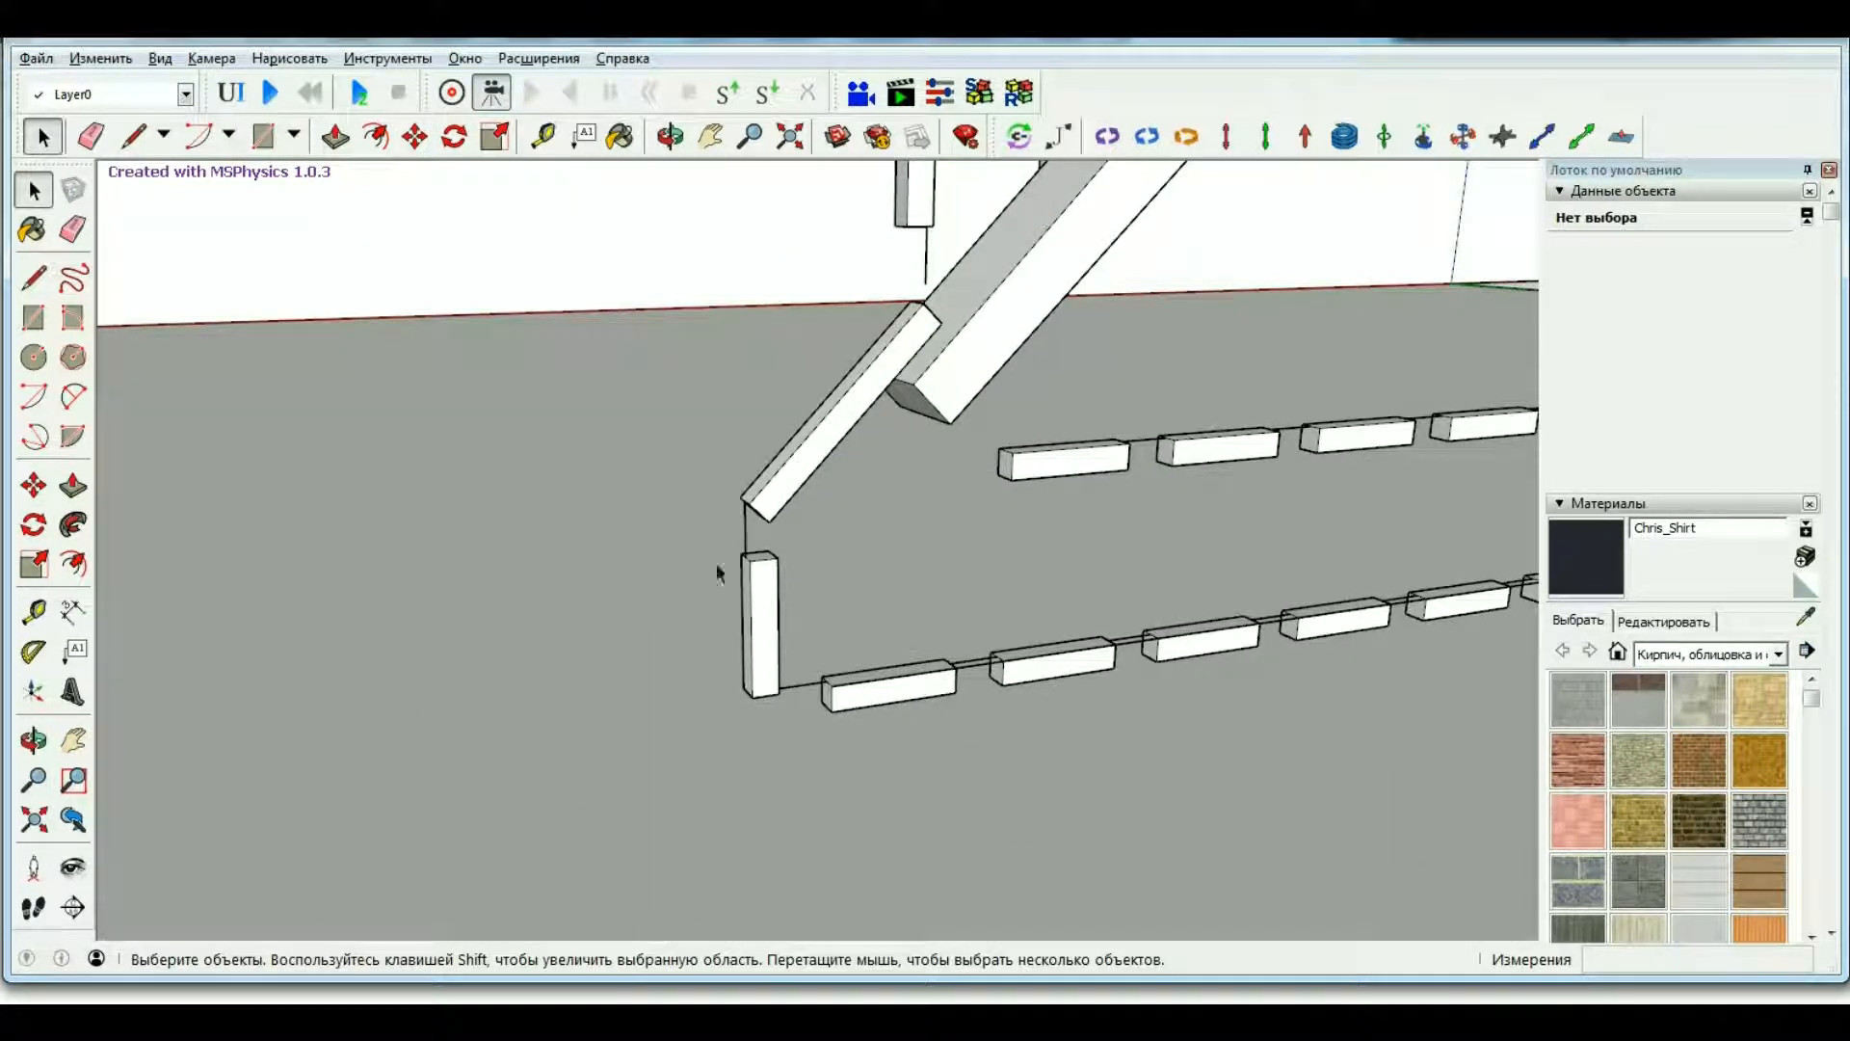
# Place hinge joints on the lines joining the near upright bar to the inclined bar and to the lower row's first link.
pyautogui.click(1108, 137)
pyautogui.scroll(3, 732, 574)
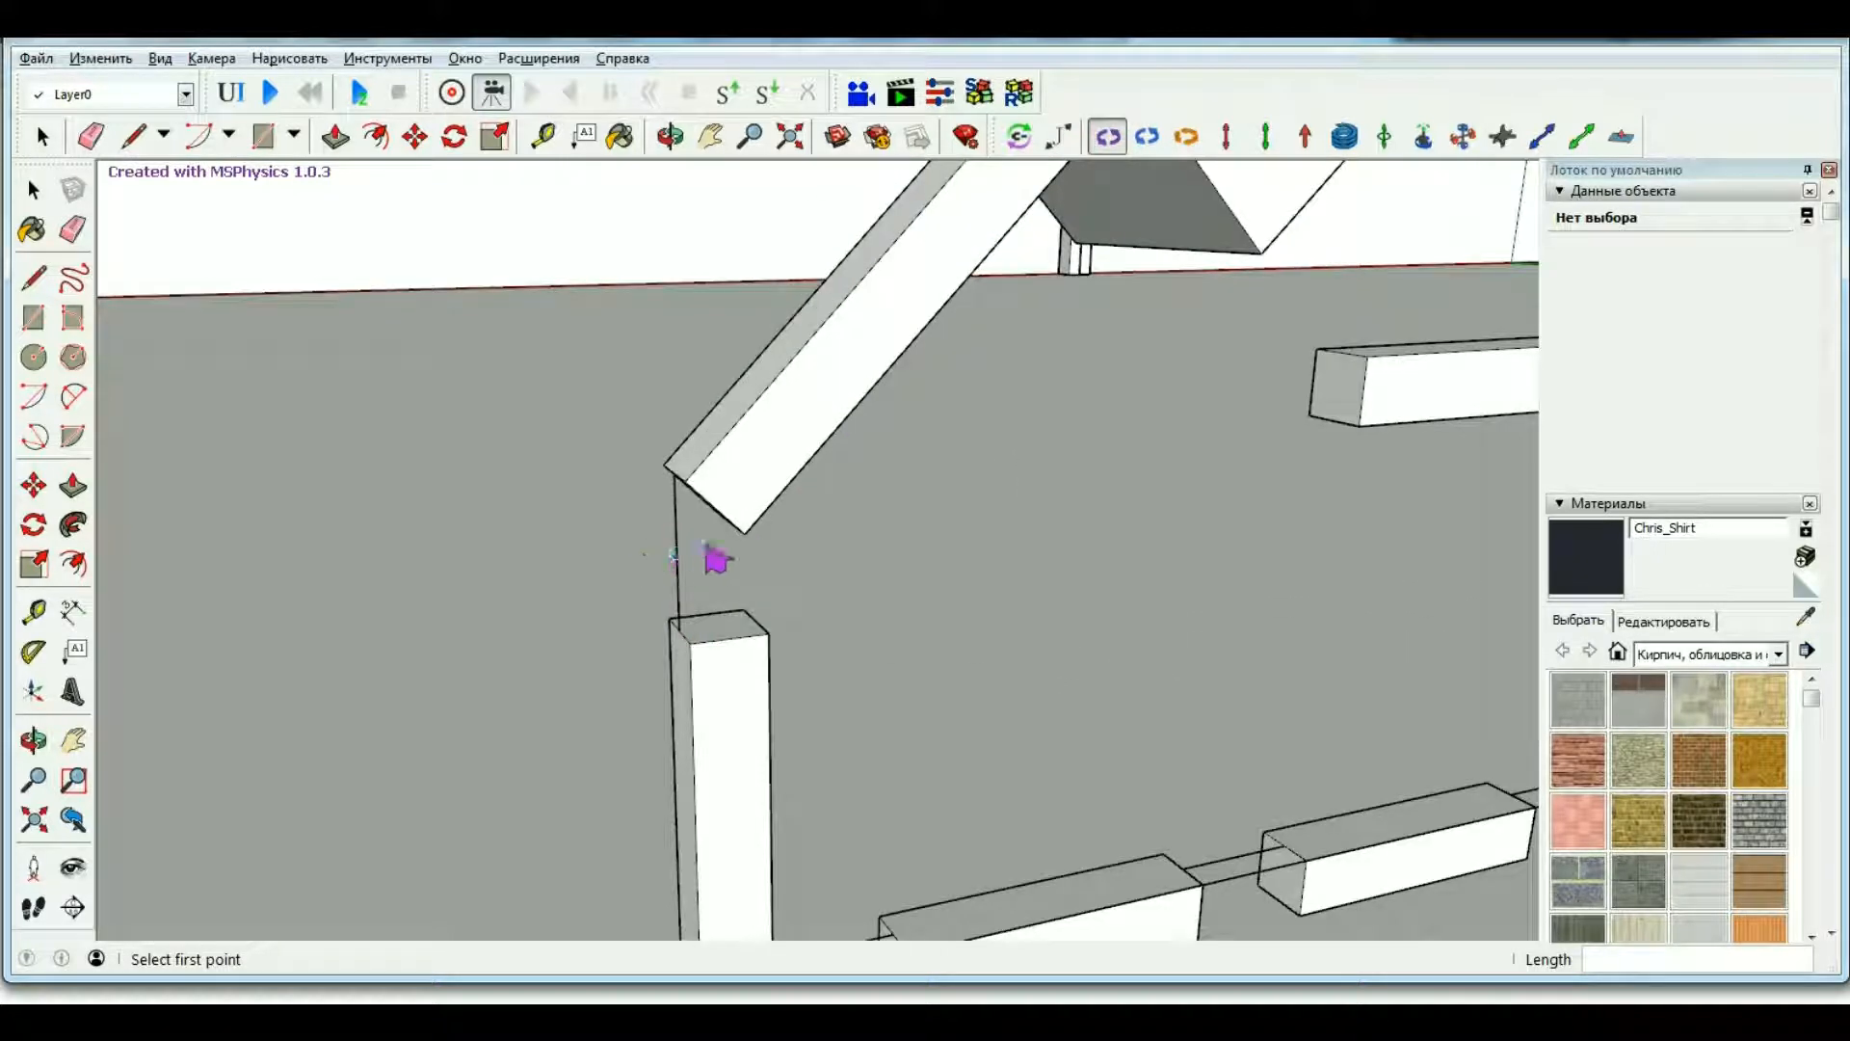
pyautogui.click(677, 142)
pyautogui.moveTo(631, 806); pyautogui.dragTo(814, 930)
pyautogui.scroll(-3, 871, 669)
pyautogui.press('Escape')
pyautogui.click(904, 701)
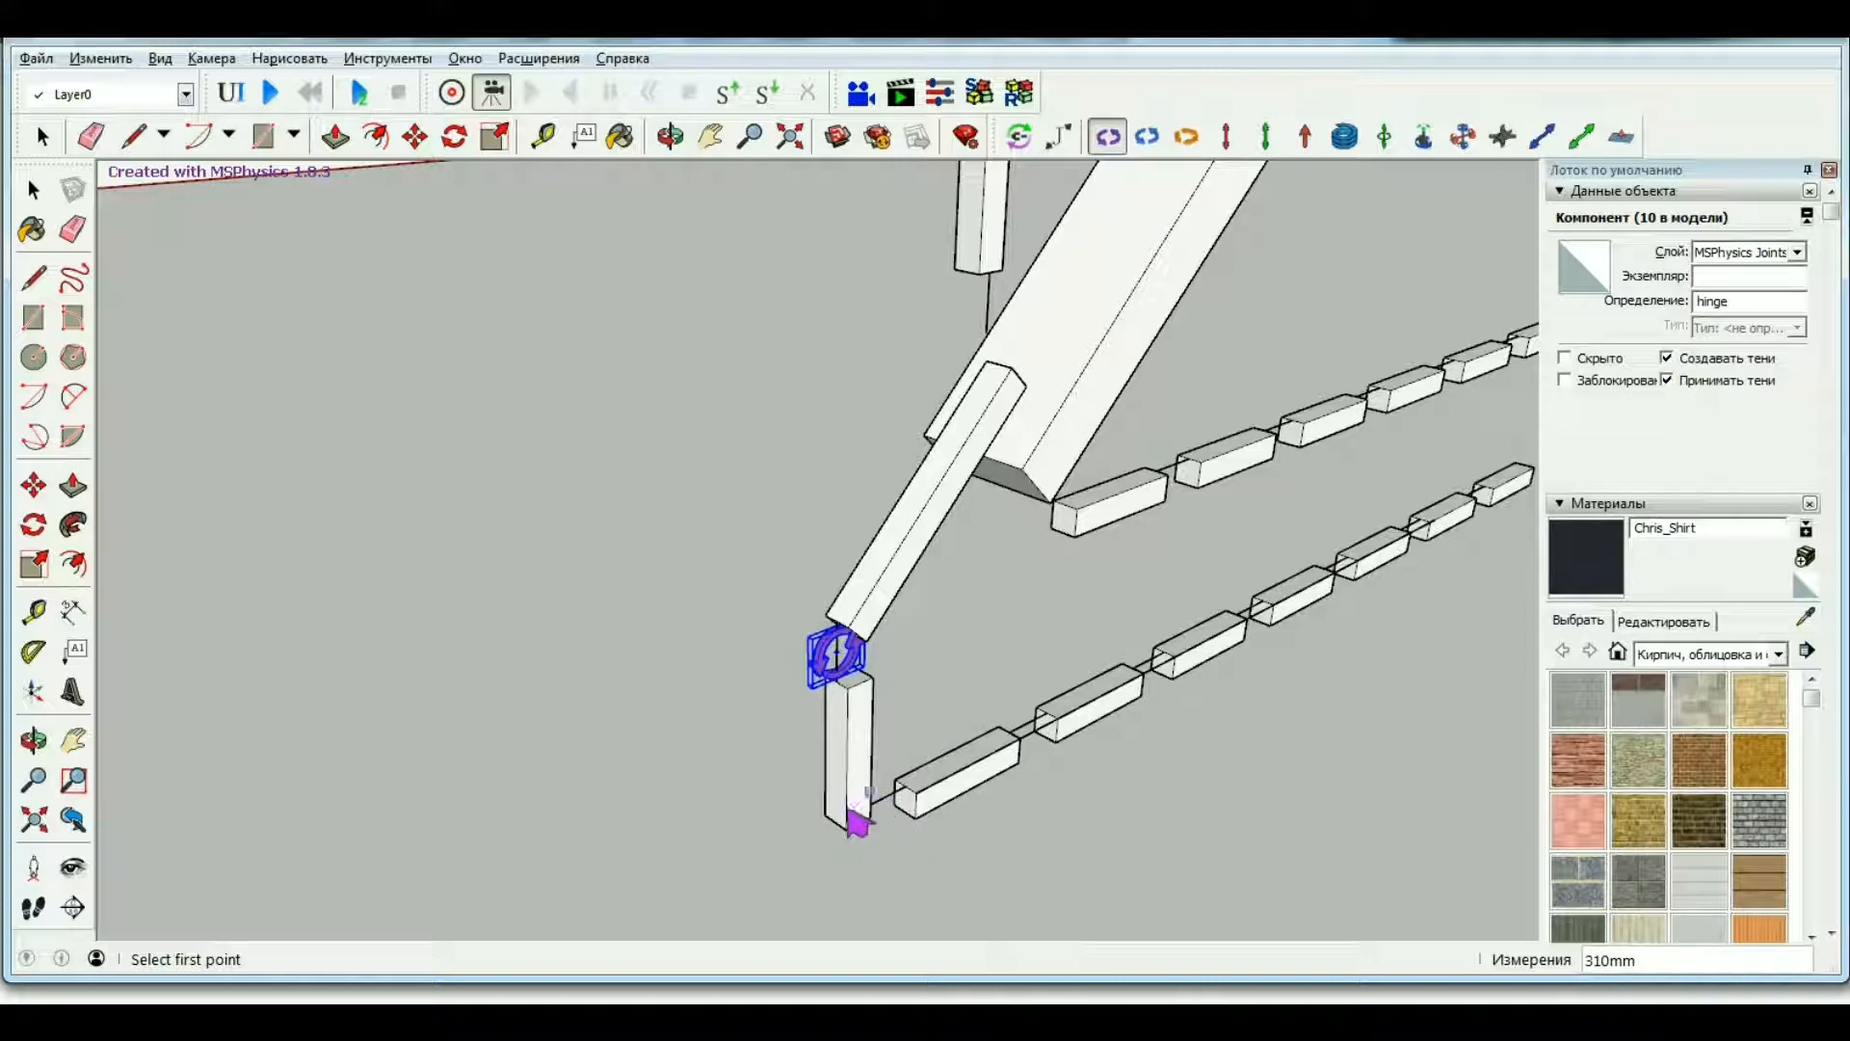
pyautogui.scroll(3, 852, 811)
pyautogui.click(992, 866)
pyautogui.scroll(-3, 735, 768)
# Place hinge joints on the lines between the first four links of the lower row.
pyautogui.scroll(4, 1066, 694)
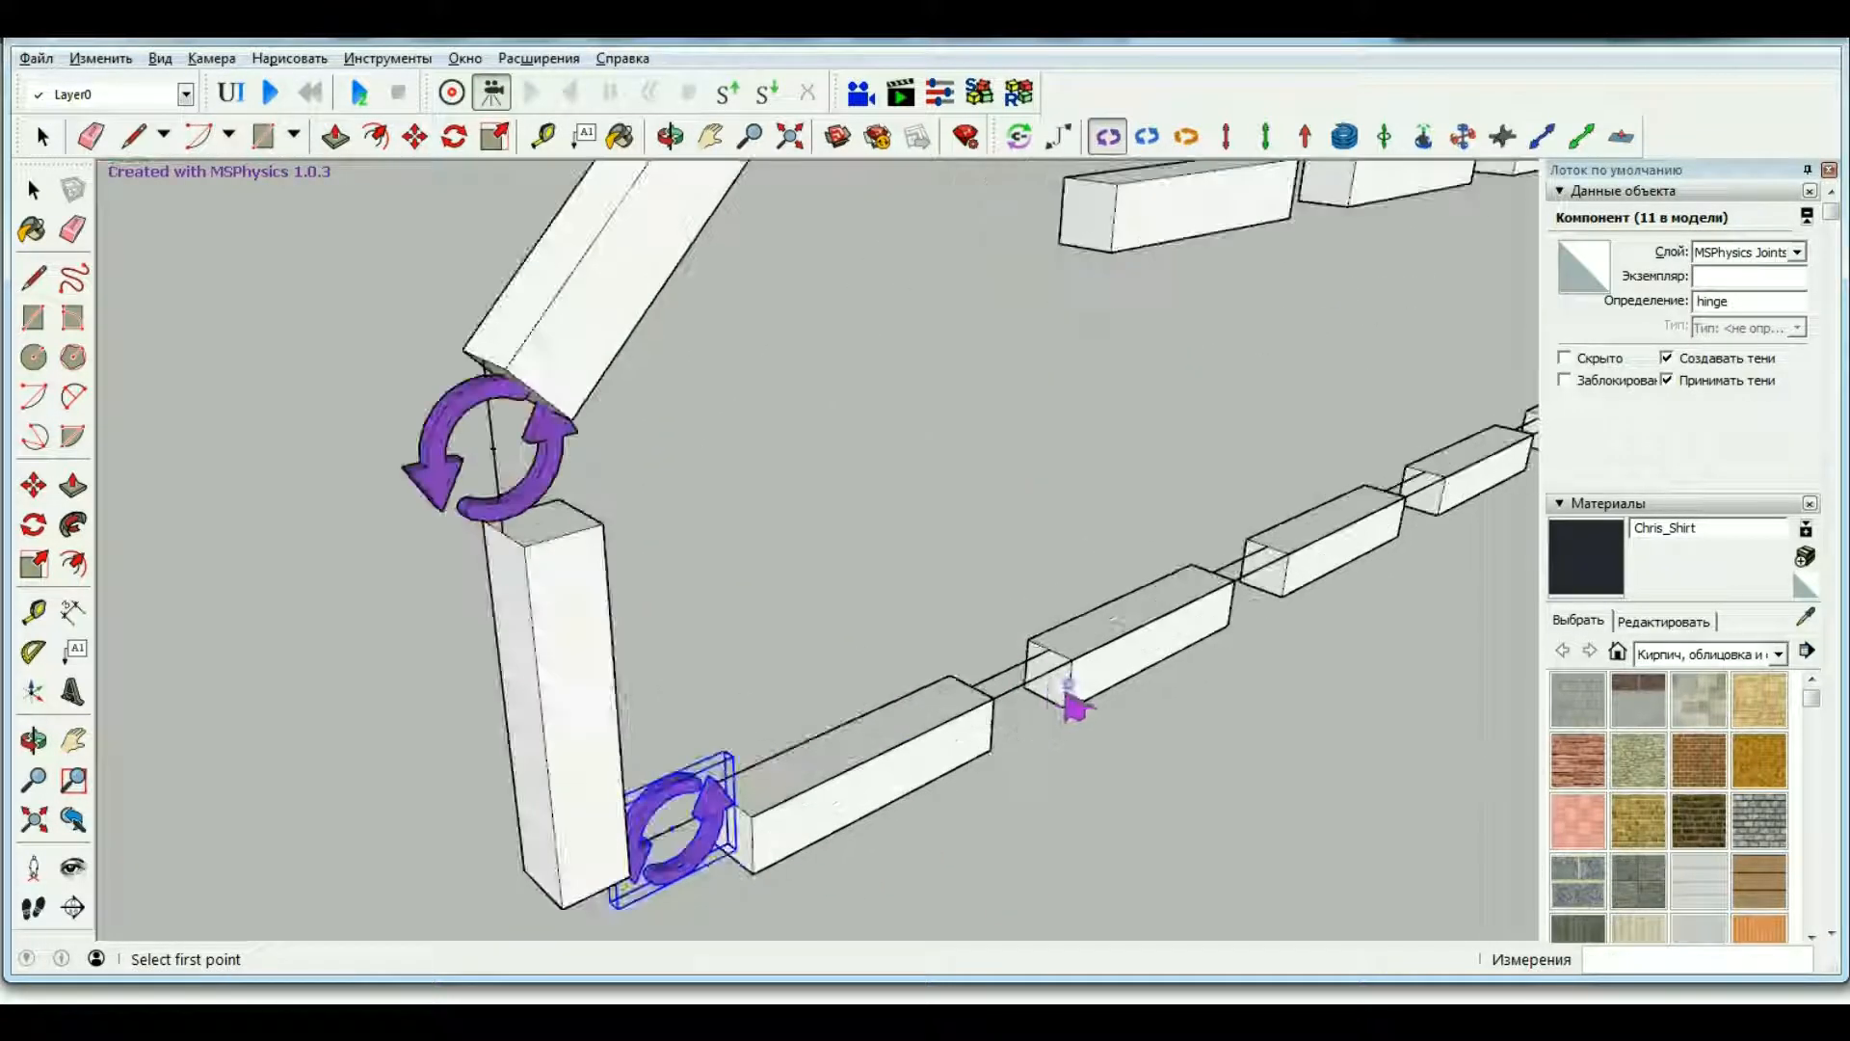
pyautogui.click(1203, 762)
pyautogui.scroll(-3, 578, 756)
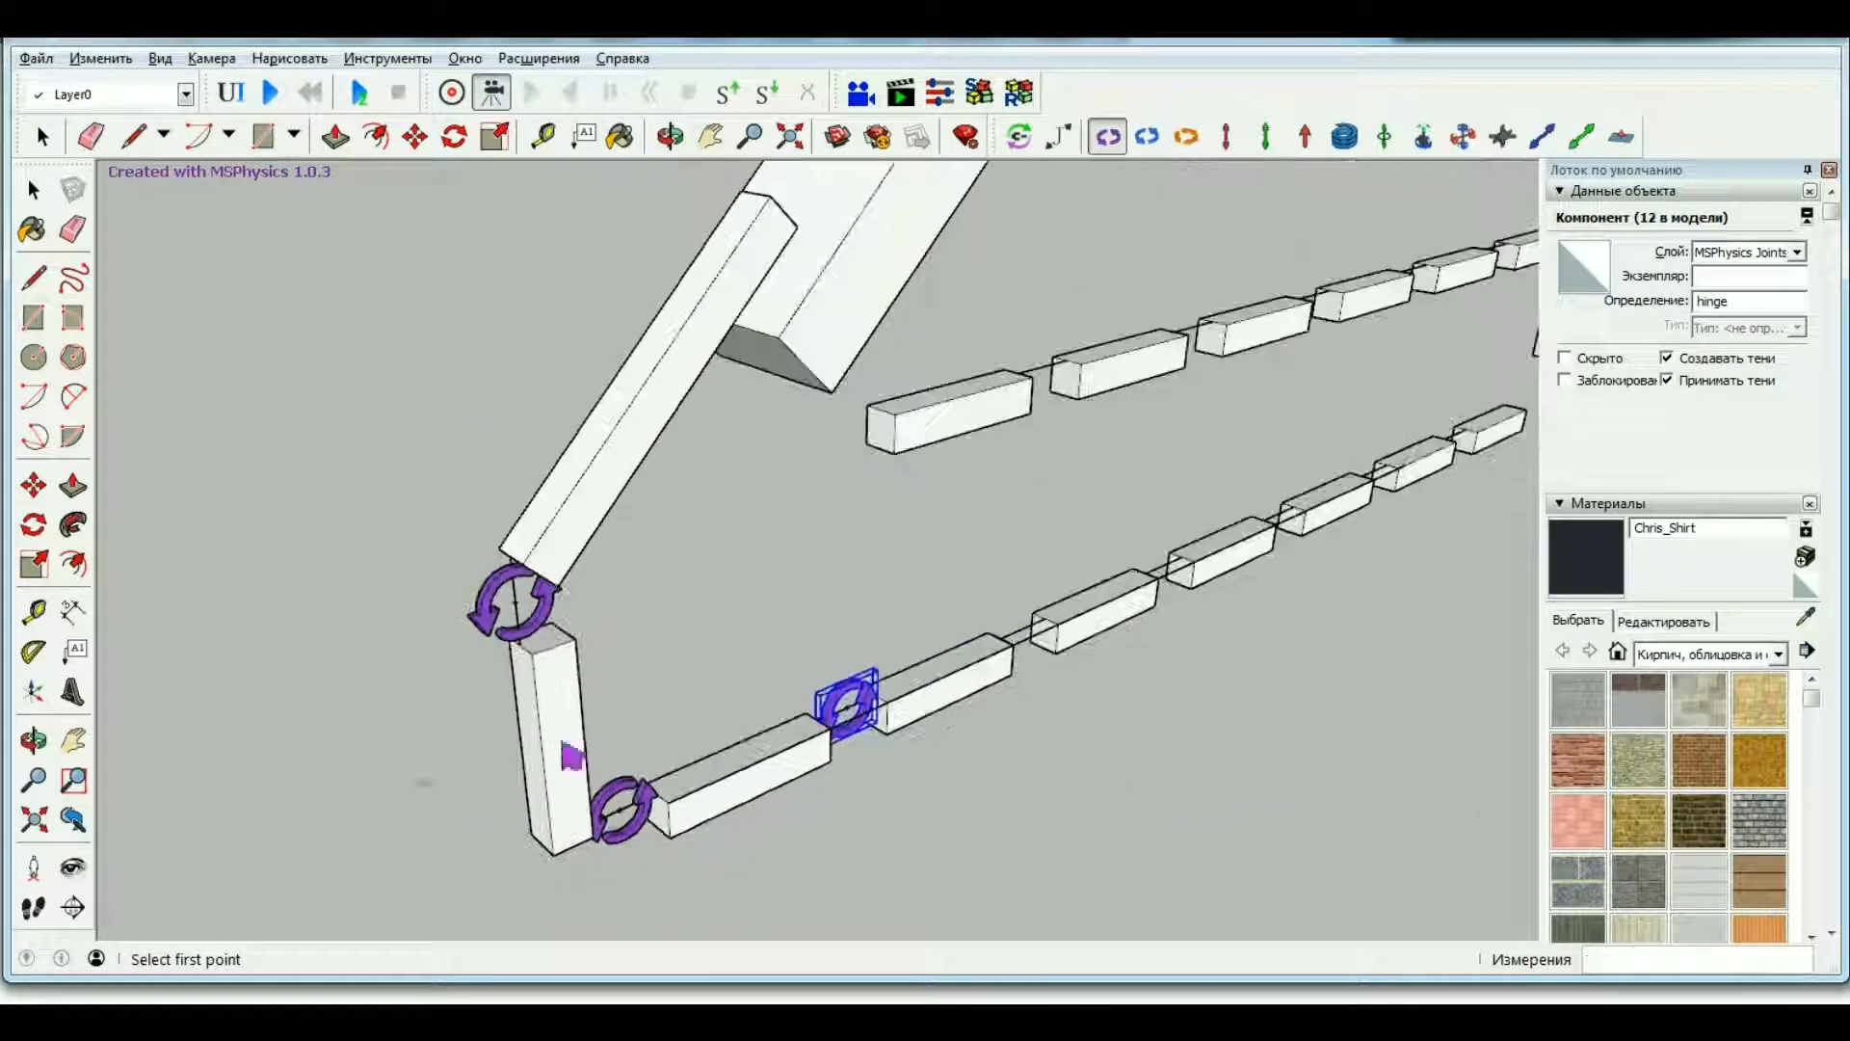
pyautogui.scroll(4, 964, 663)
pyautogui.click(1151, 725)
pyautogui.scroll(-3, 1012, 632)
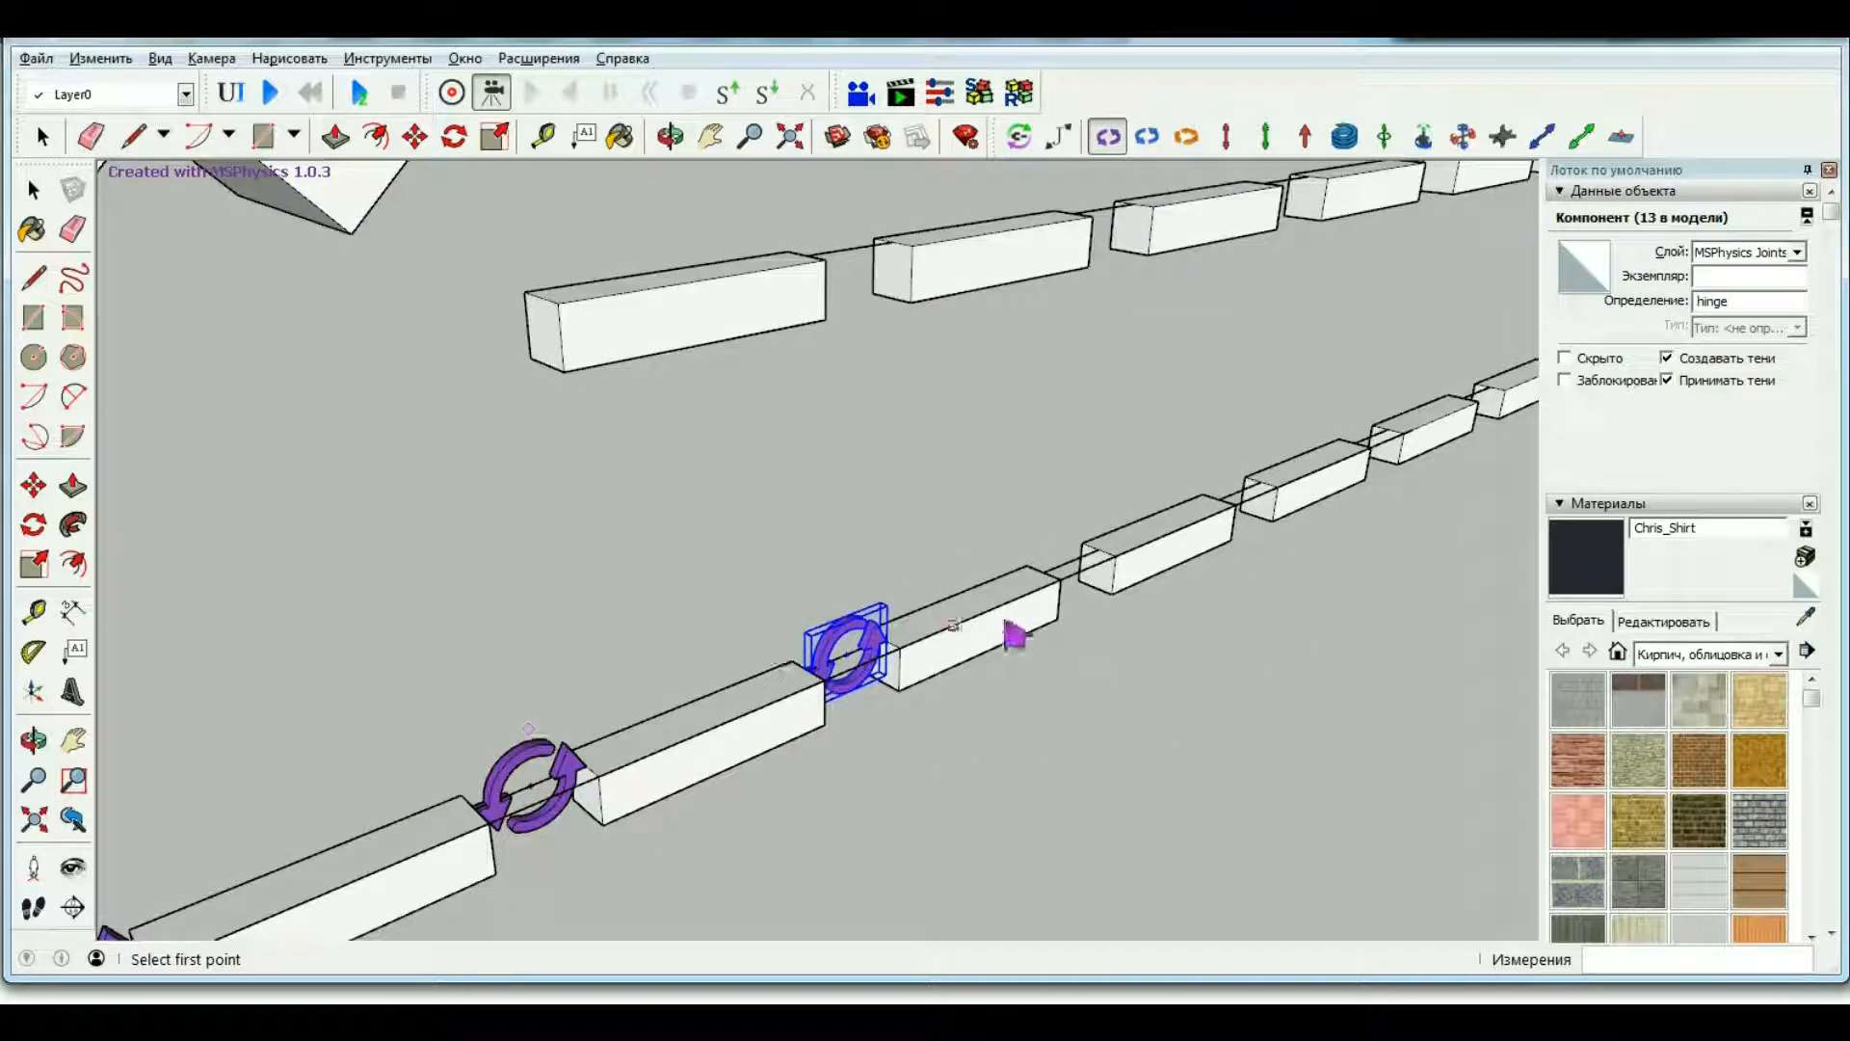
pyautogui.scroll(4, 1081, 564)
pyautogui.click(1325, 633)
pyautogui.scroll(-3, 1024, 639)
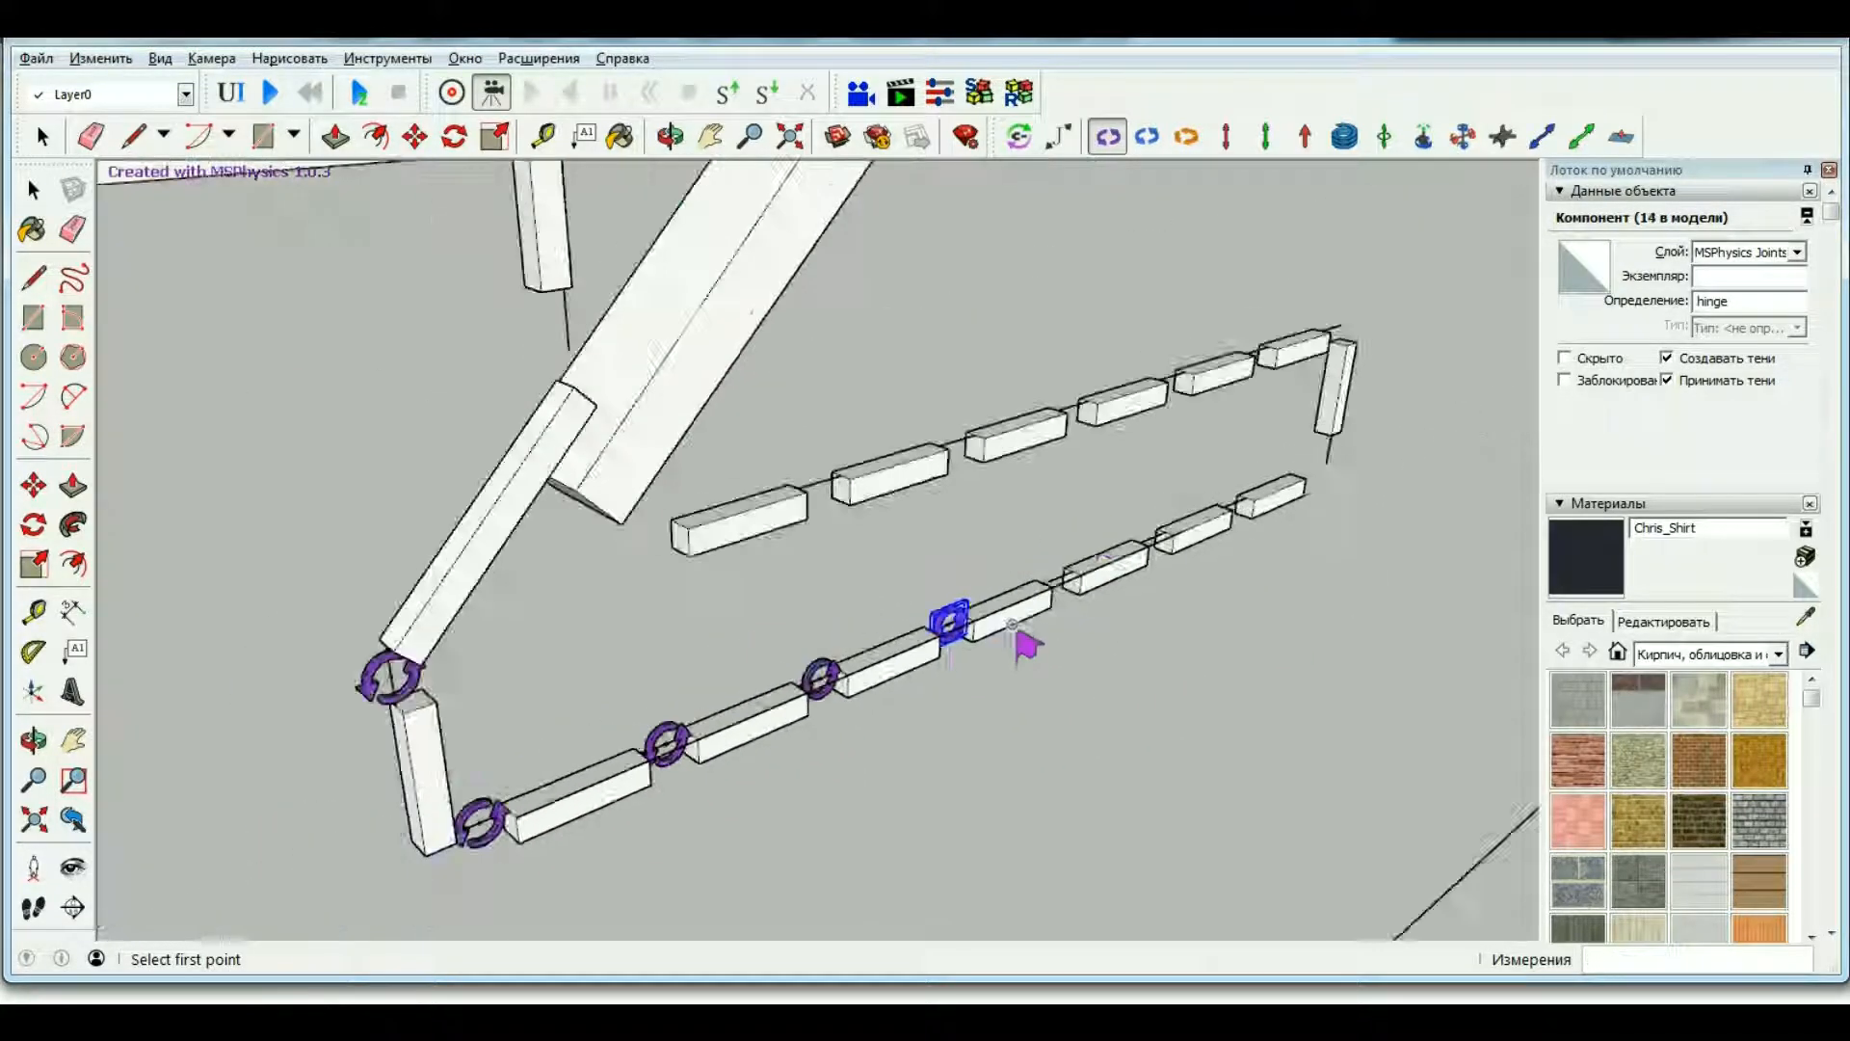
# Add hinge joints in the lower row's remaining three gaps, from the fourth to the seventh link.
pyautogui.scroll(4, 1033, 629)
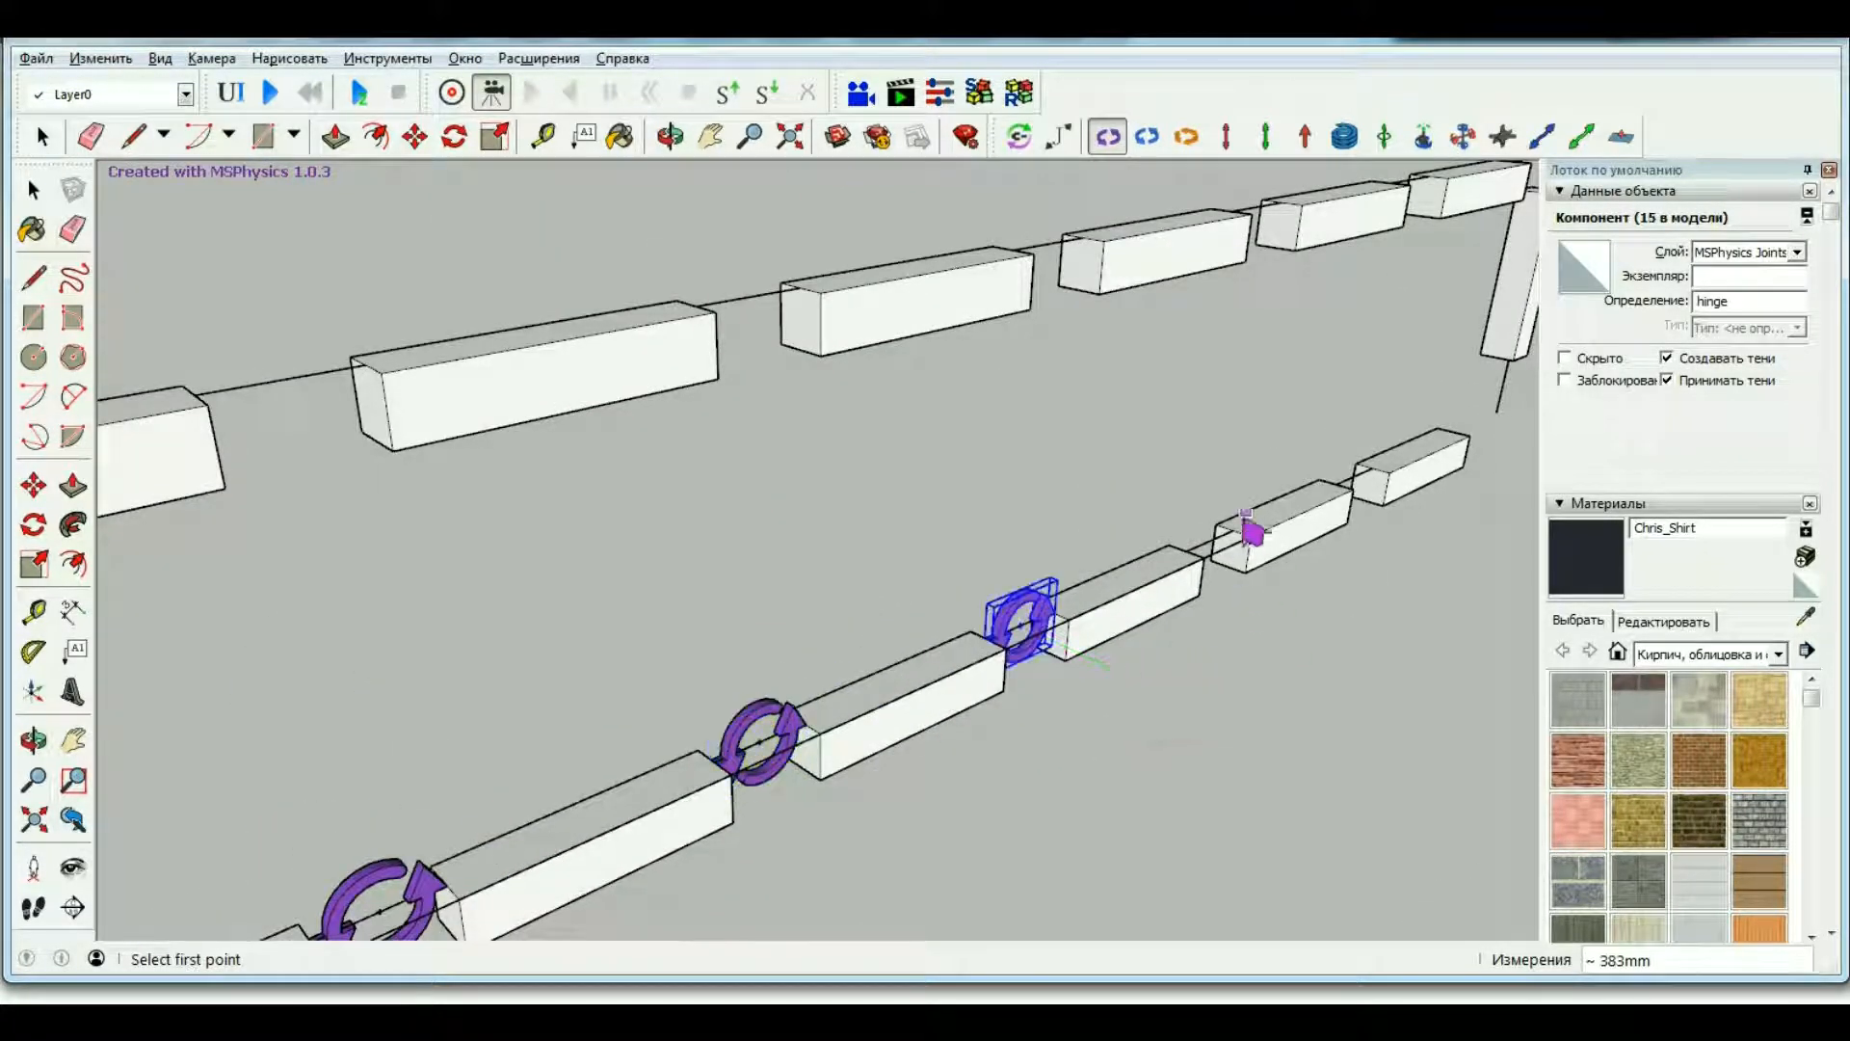
pyautogui.click(1250, 530)
pyautogui.scroll(1, 1216, 567)
pyautogui.click(1428, 665)
pyautogui.scroll(-2, 626, 665)
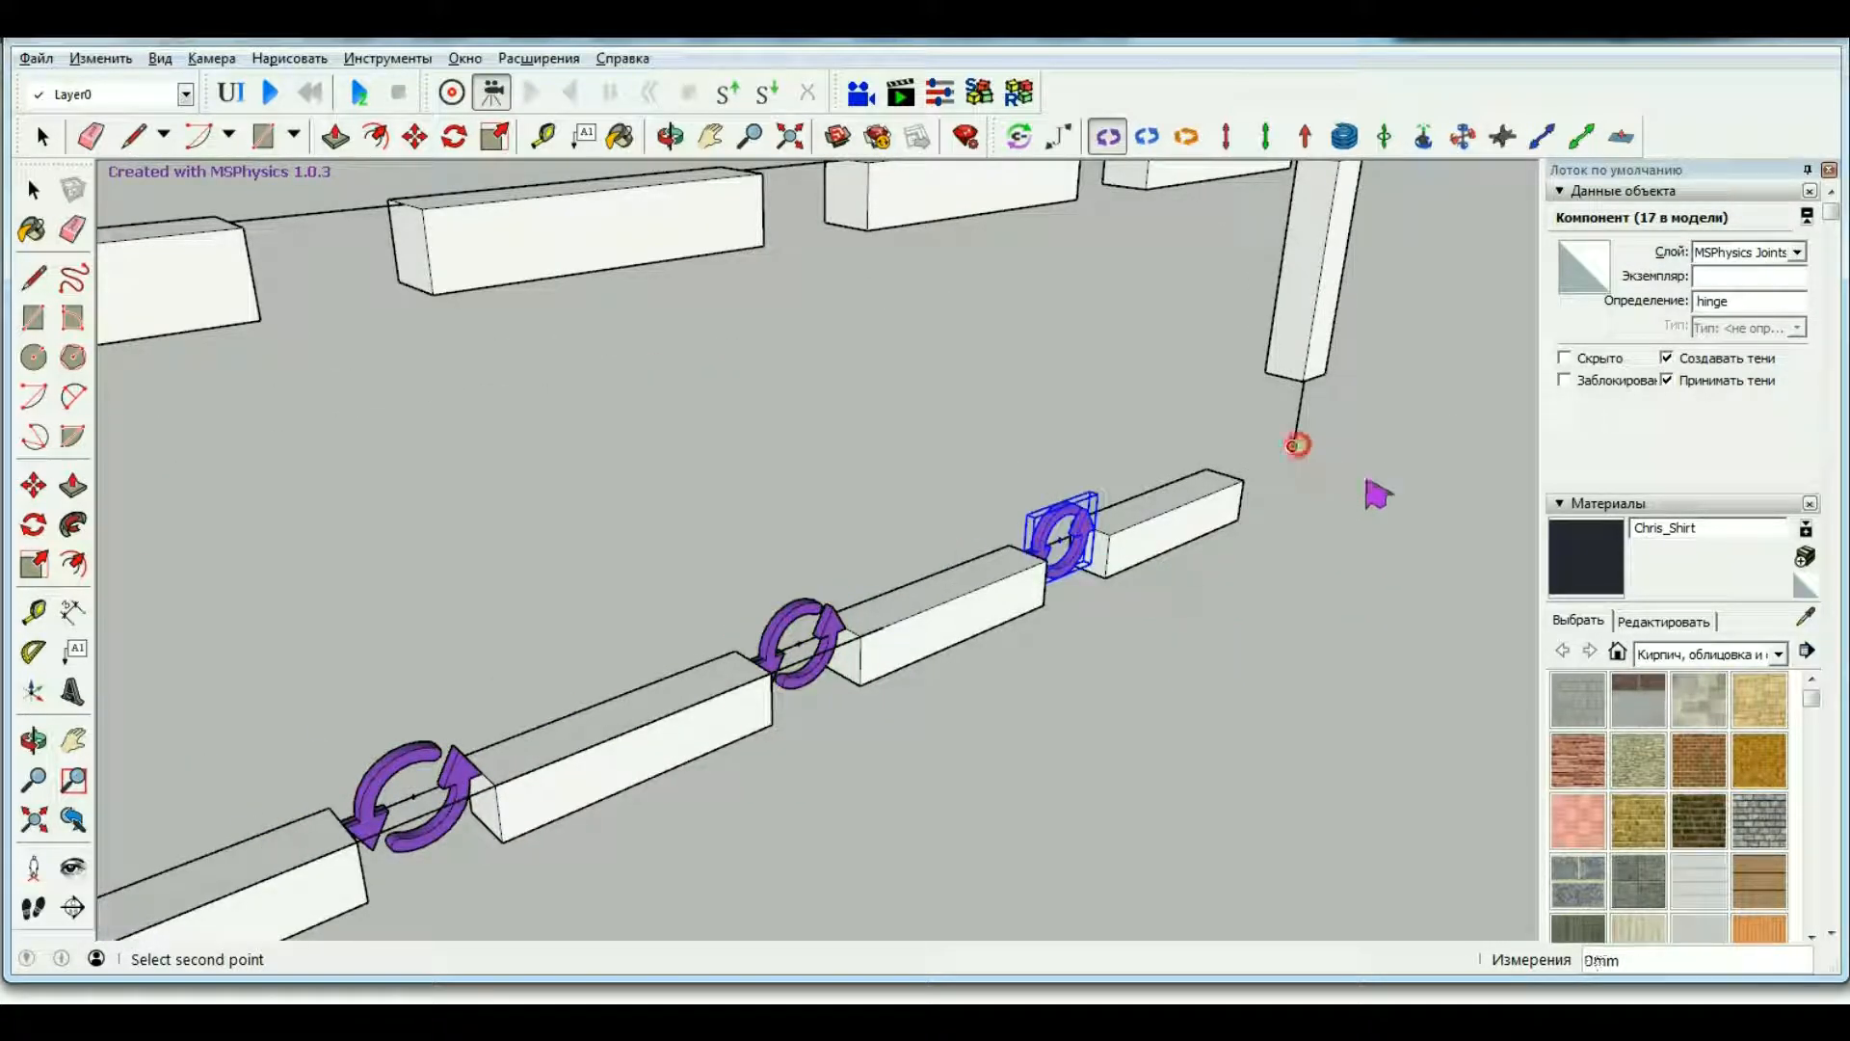
# Place hinge joints on the far upright bar's lower line and on the line at the upper row's far end.
pyautogui.scroll(-2, 673, 773)
pyautogui.scroll(5, 1139, 266)
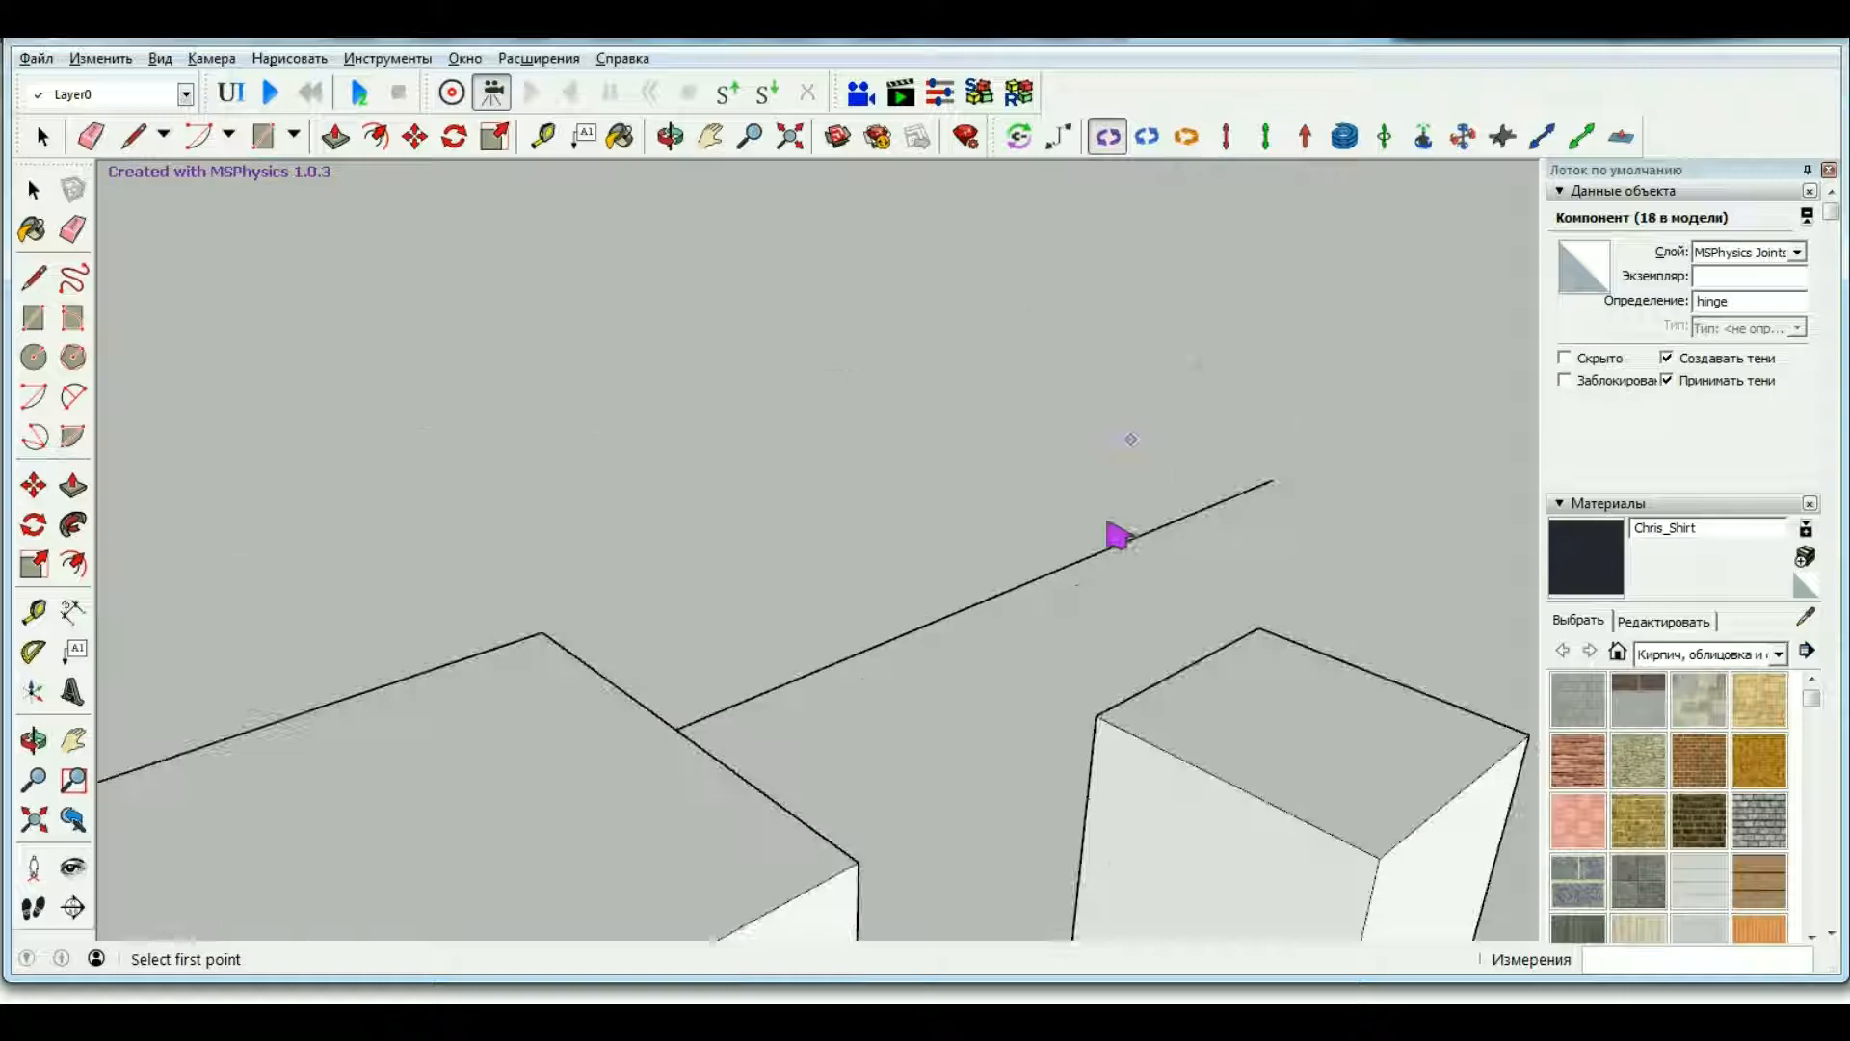
pyautogui.click(1009, 590)
pyautogui.scroll(-5, 631, 511)
pyautogui.click(701, 608)
pyautogui.scroll(-3, 1243, 453)
# Place hinge joints on the five lines connecting the six links of the upper row.
pyautogui.scroll(2, 734, 498)
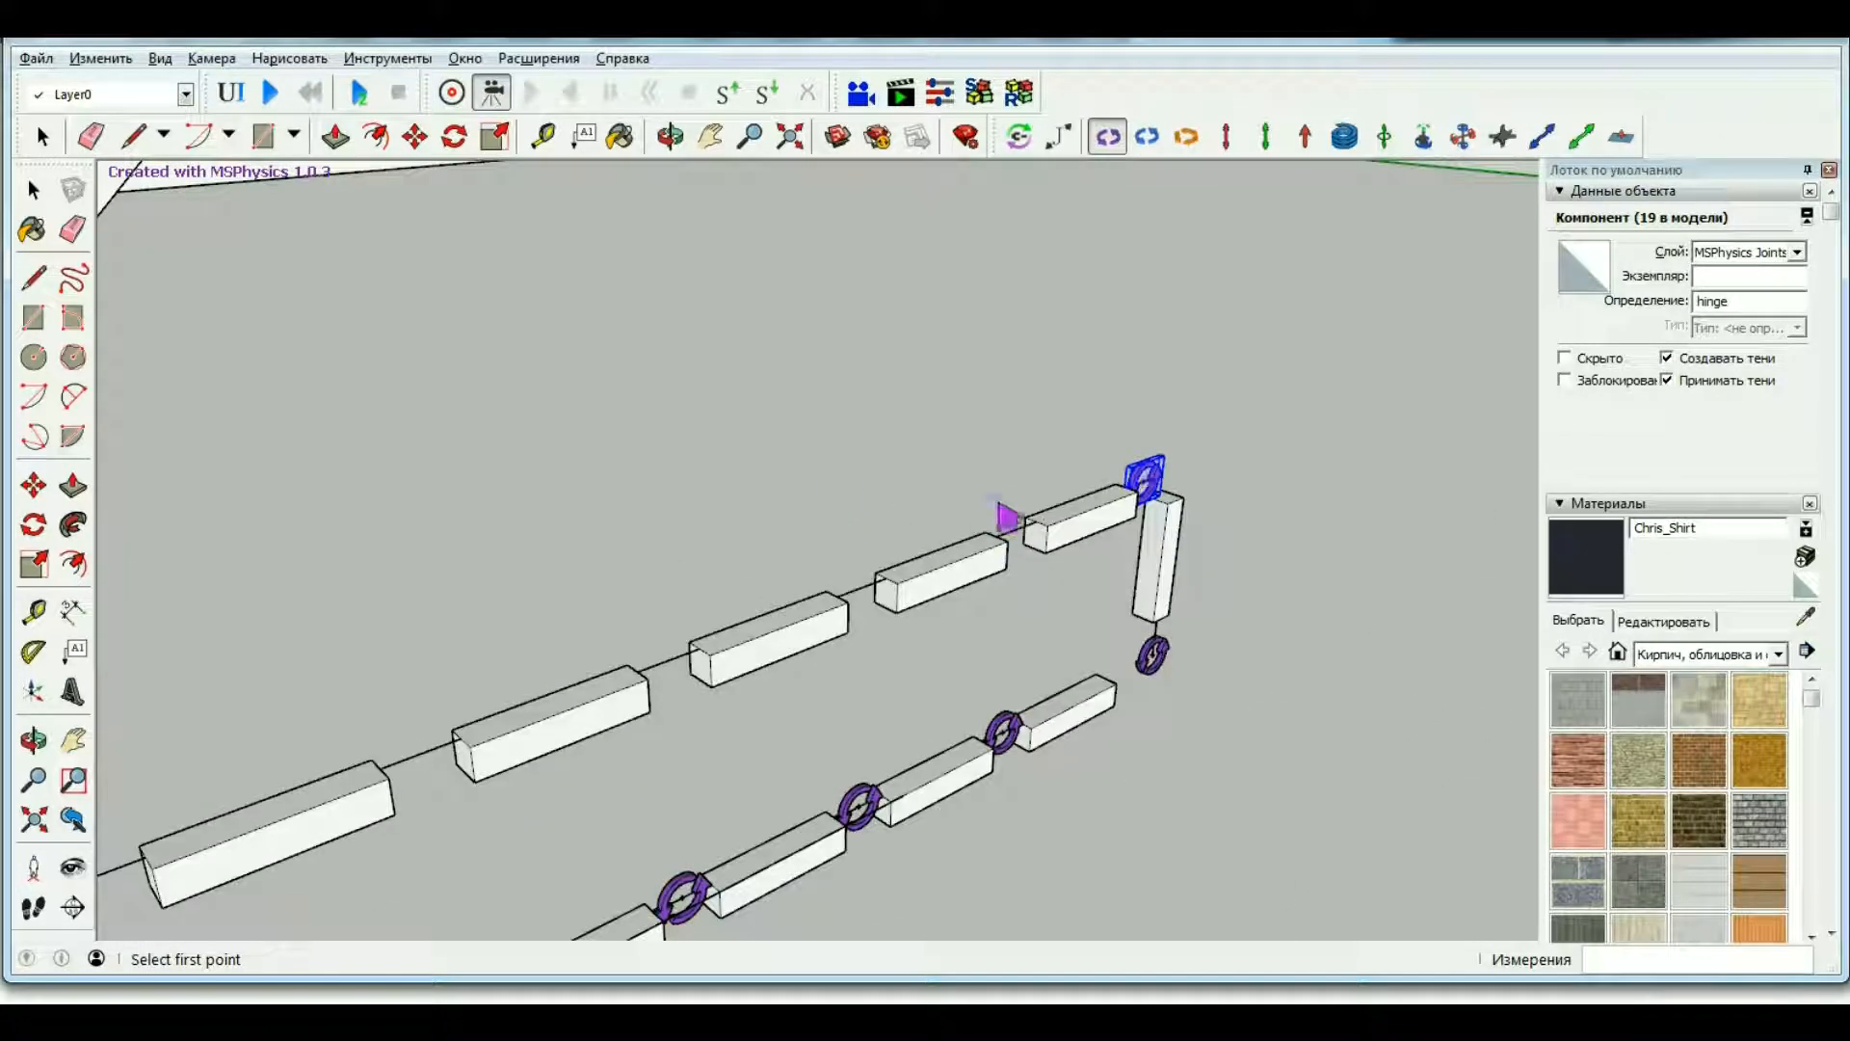
pyautogui.click(1121, 585)
pyautogui.scroll(1, 1012, 514)
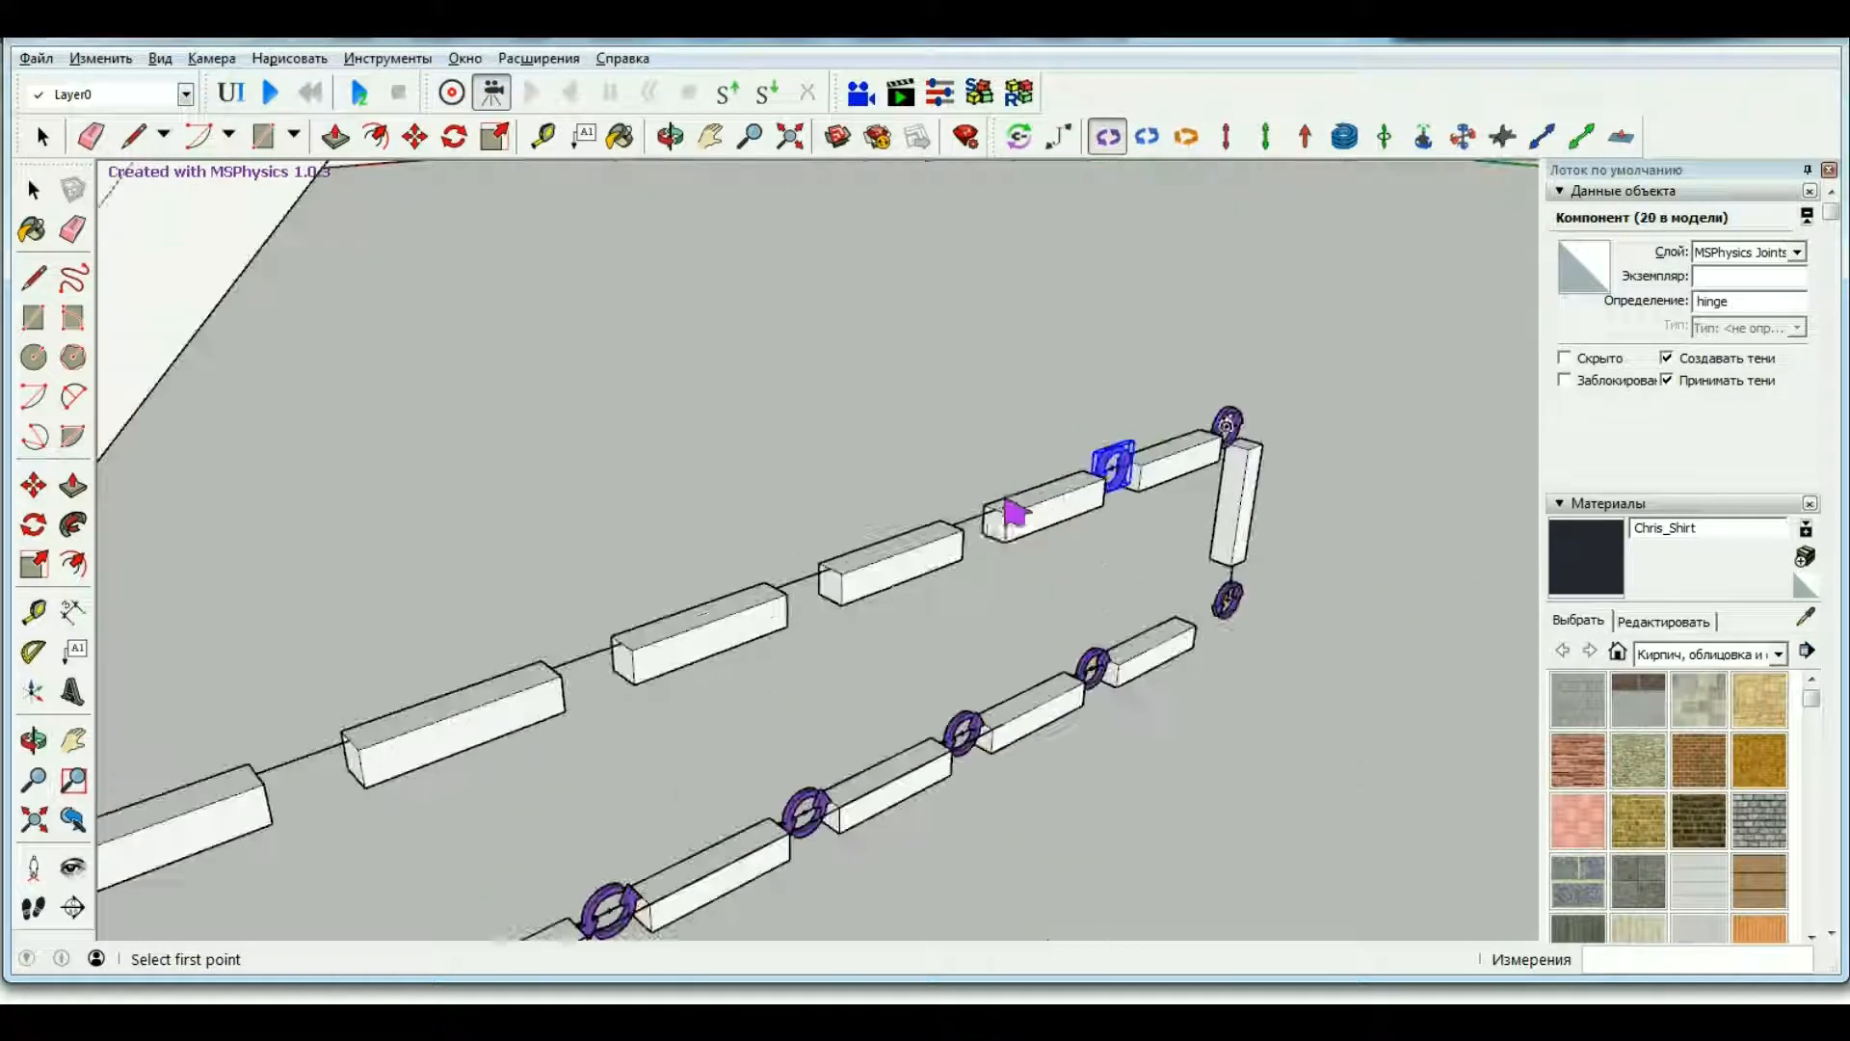
pyautogui.scroll(-2, 999, 541)
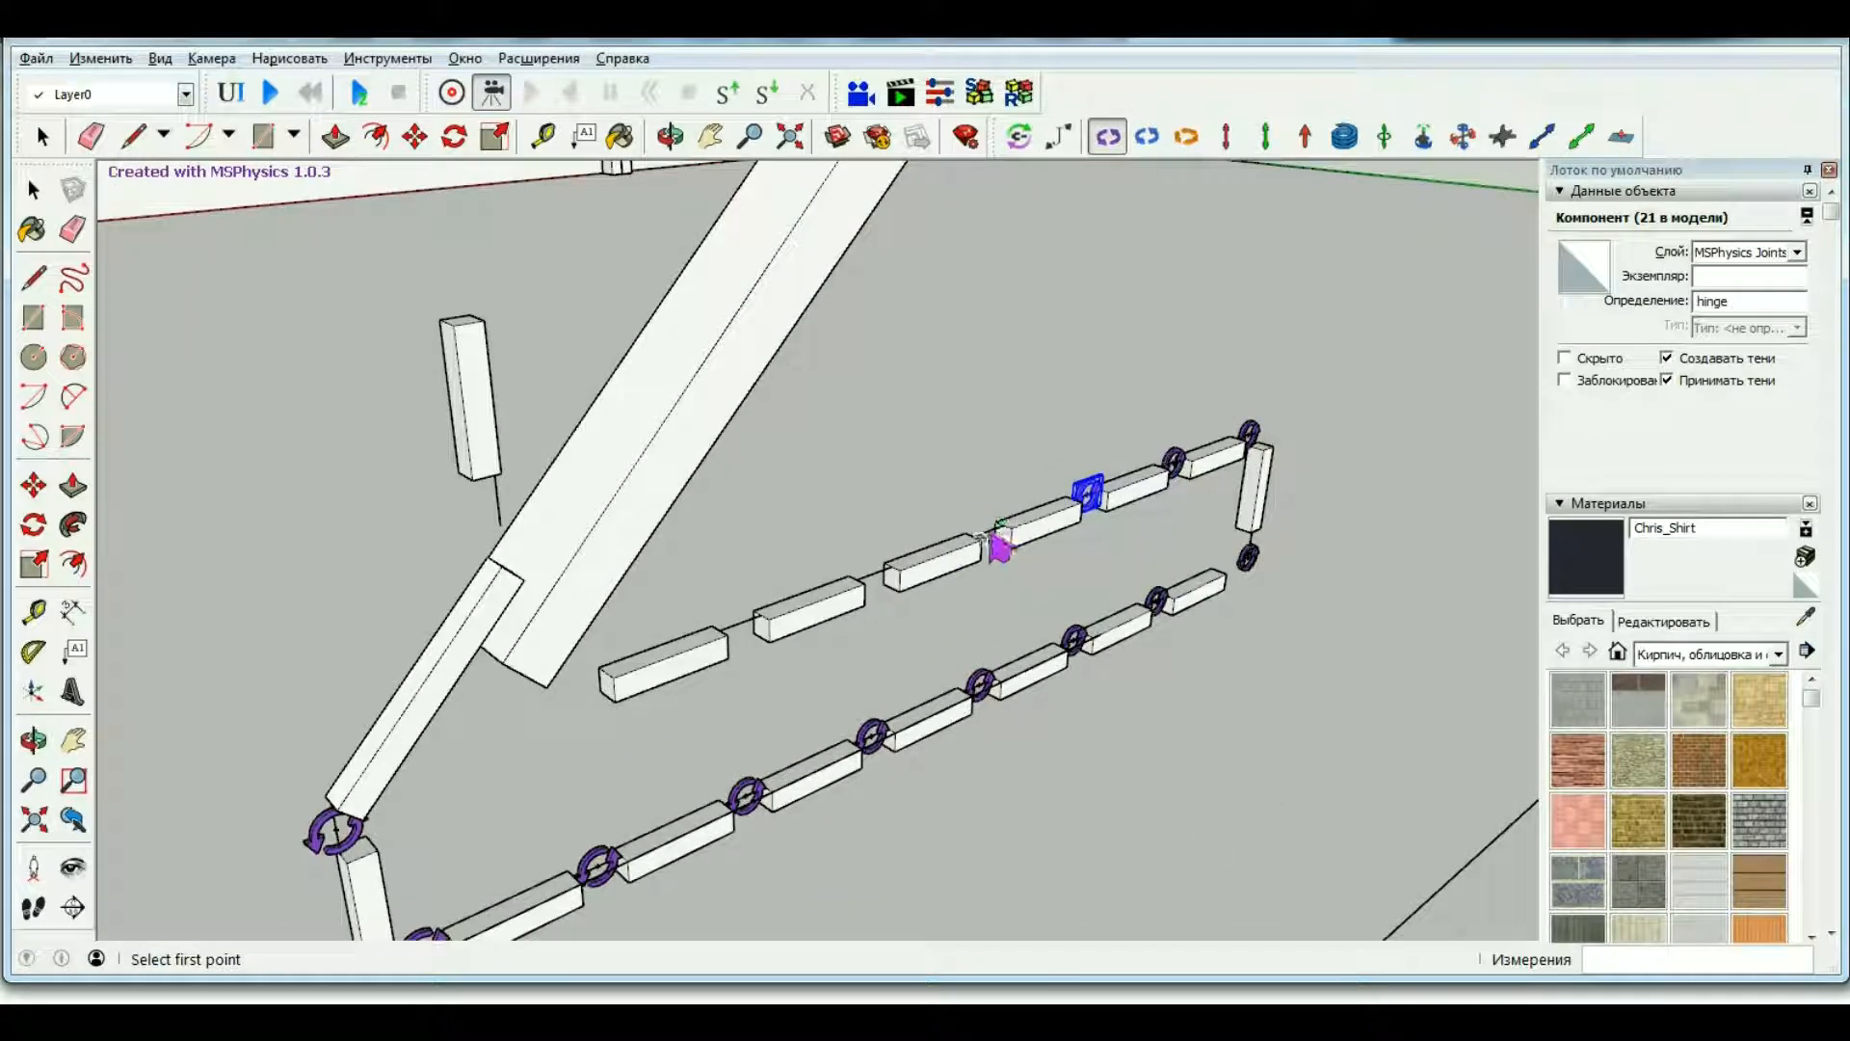
pyautogui.scroll(3, 999, 541)
pyautogui.click(807, 578)
pyautogui.scroll(-2, 871, 613)
pyautogui.click(810, 603)
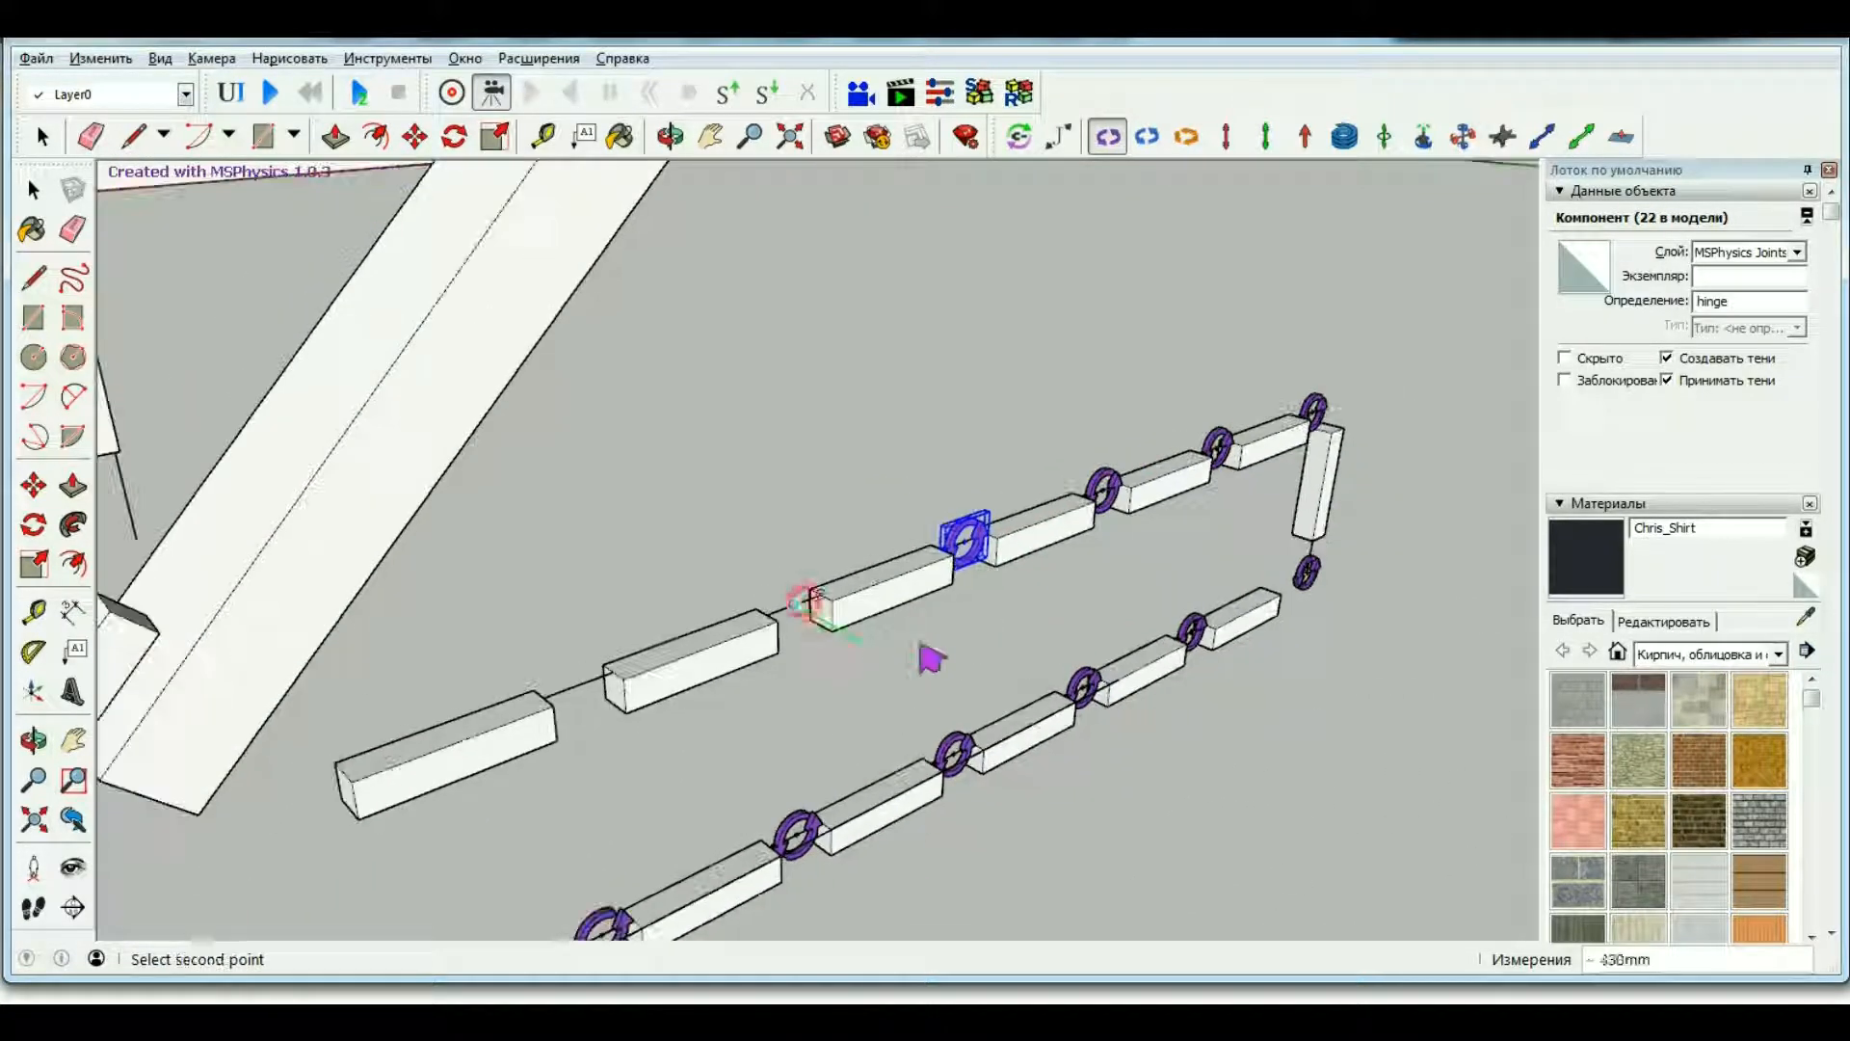
pyautogui.click(696, 773)
pyautogui.scroll(-3, 680, 779)
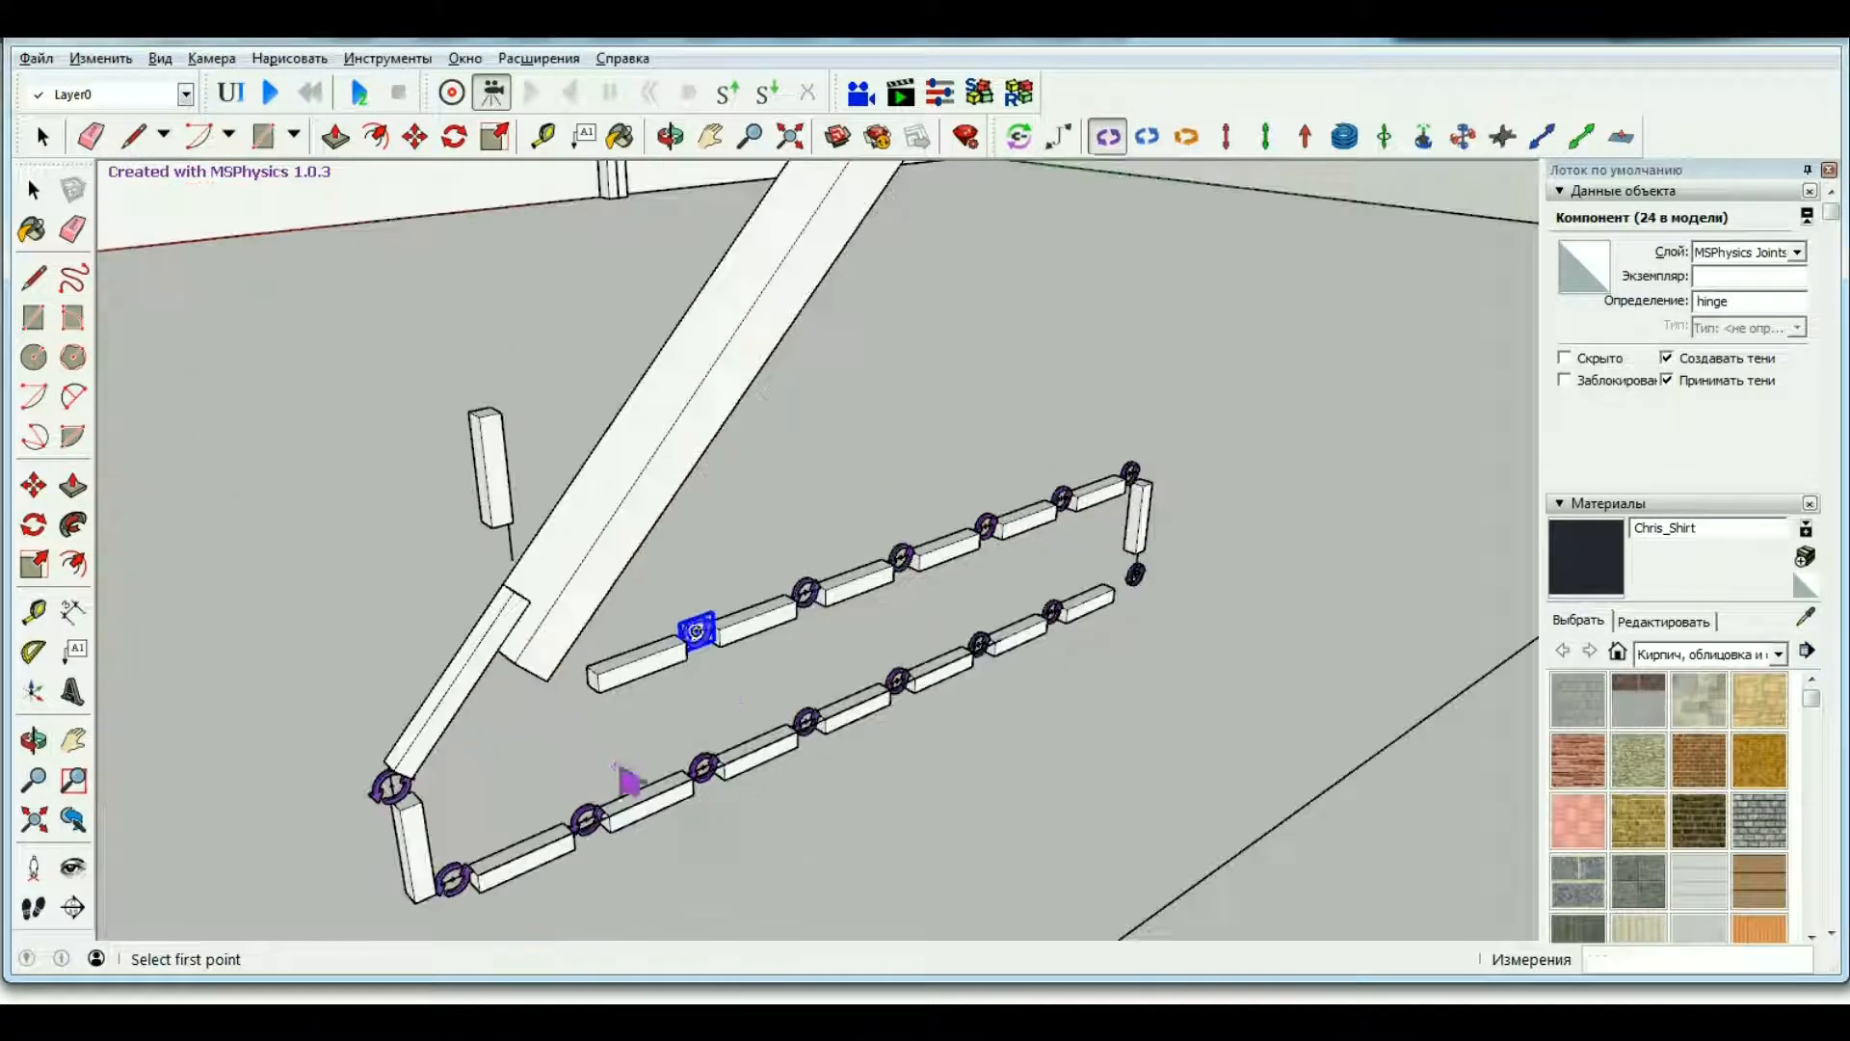
# Inspect the body connections of the hinge between the inclined bar and the near upright bar with the joint connection tool.
pyautogui.press('space')
pyautogui.scroll(1, 408, 785)
pyautogui.click(407, 738)
pyautogui.click(389, 789)
pyautogui.scroll(-2, 915, 384)
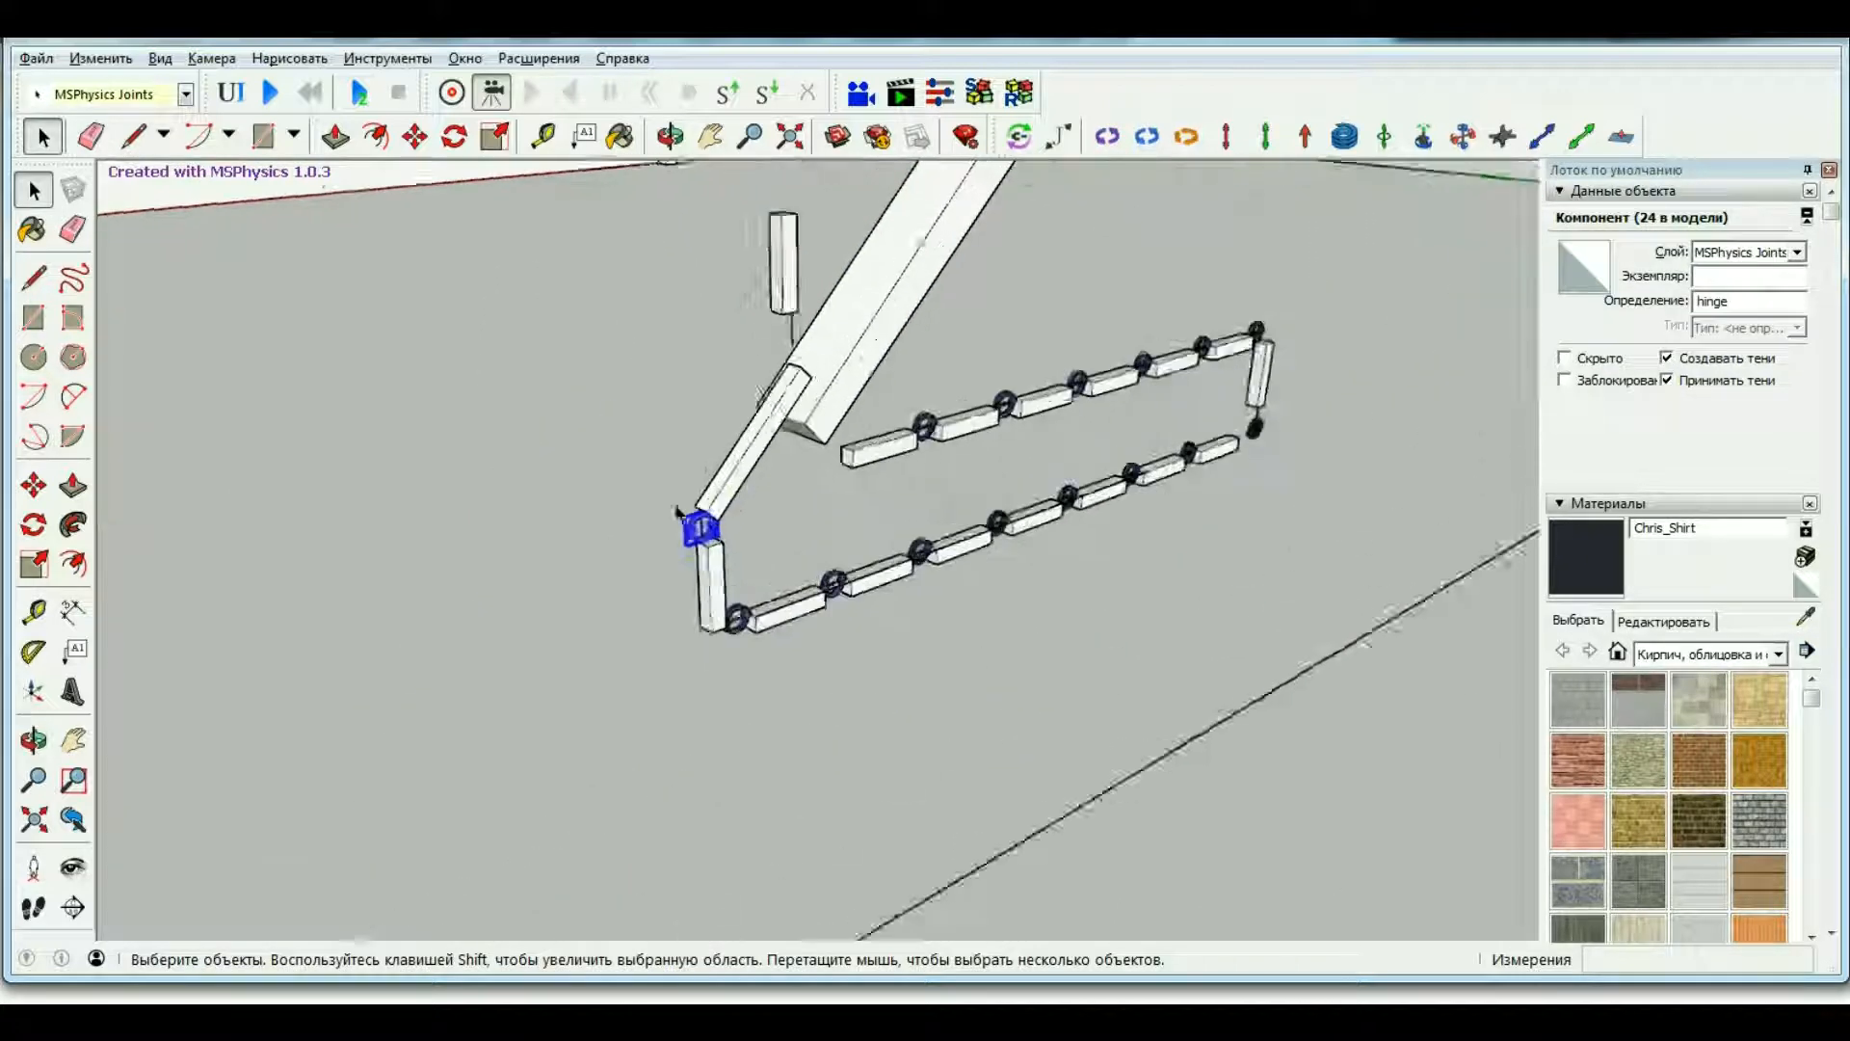
pyautogui.scroll(2, 662, 464)
pyautogui.click(1019, 136)
pyautogui.scroll(1, 694, 540)
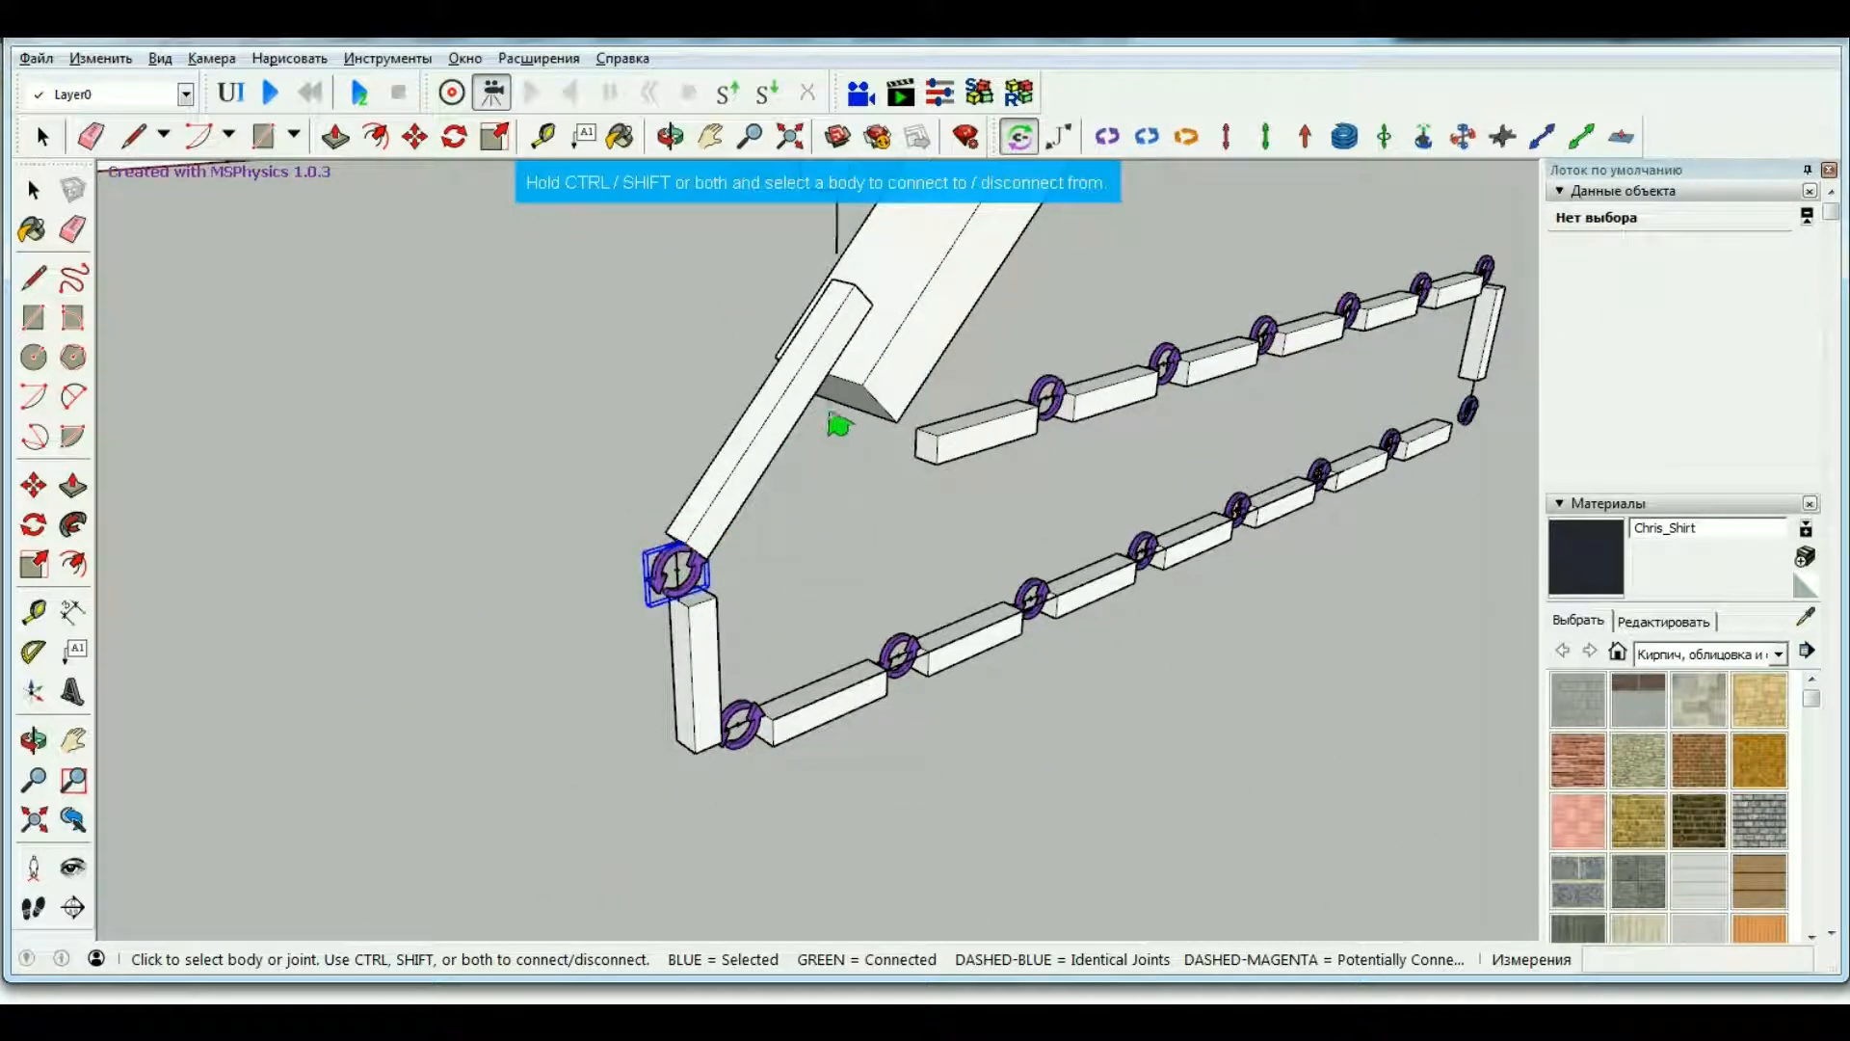
pyautogui.press('space')
pyautogui.scroll(-5, 521, 685)
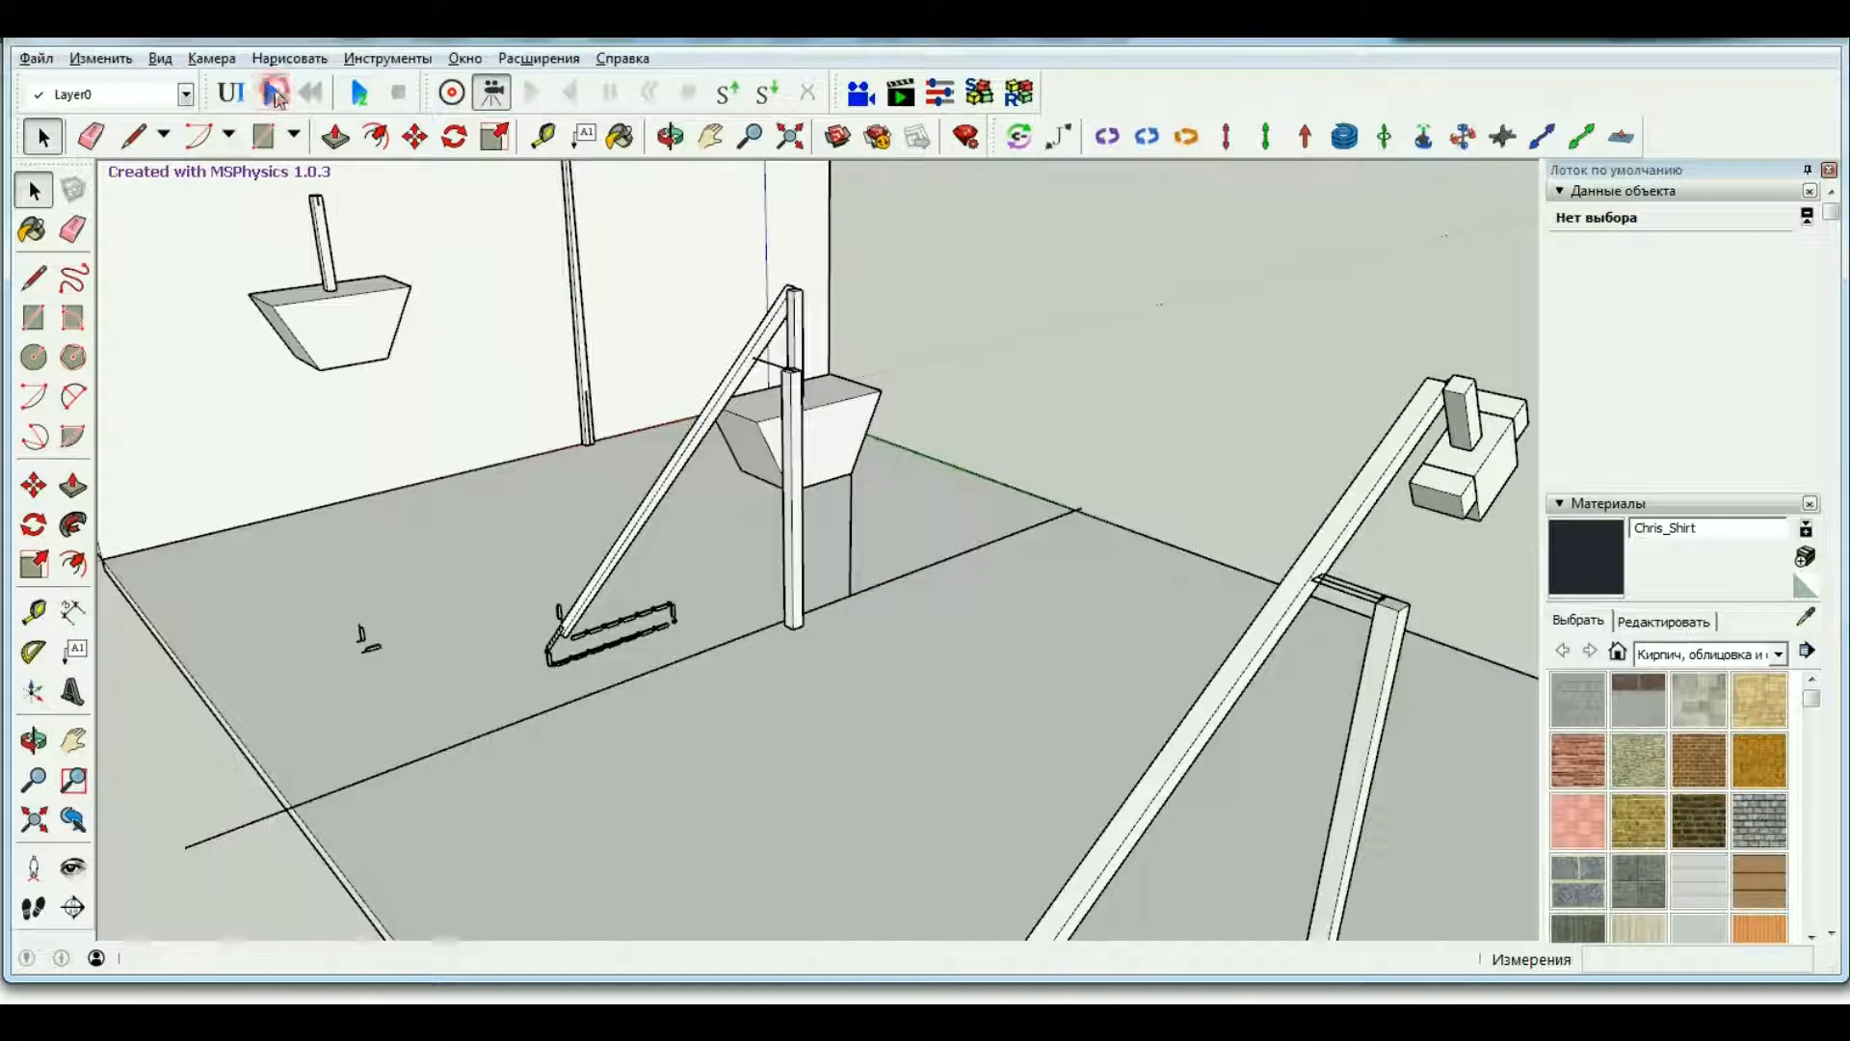
# Run a brief simulation test, reset it, and change the MSPhysics body setting of the large floor-and-wall group.
pyautogui.click(275, 97)
pyautogui.press('Escape')
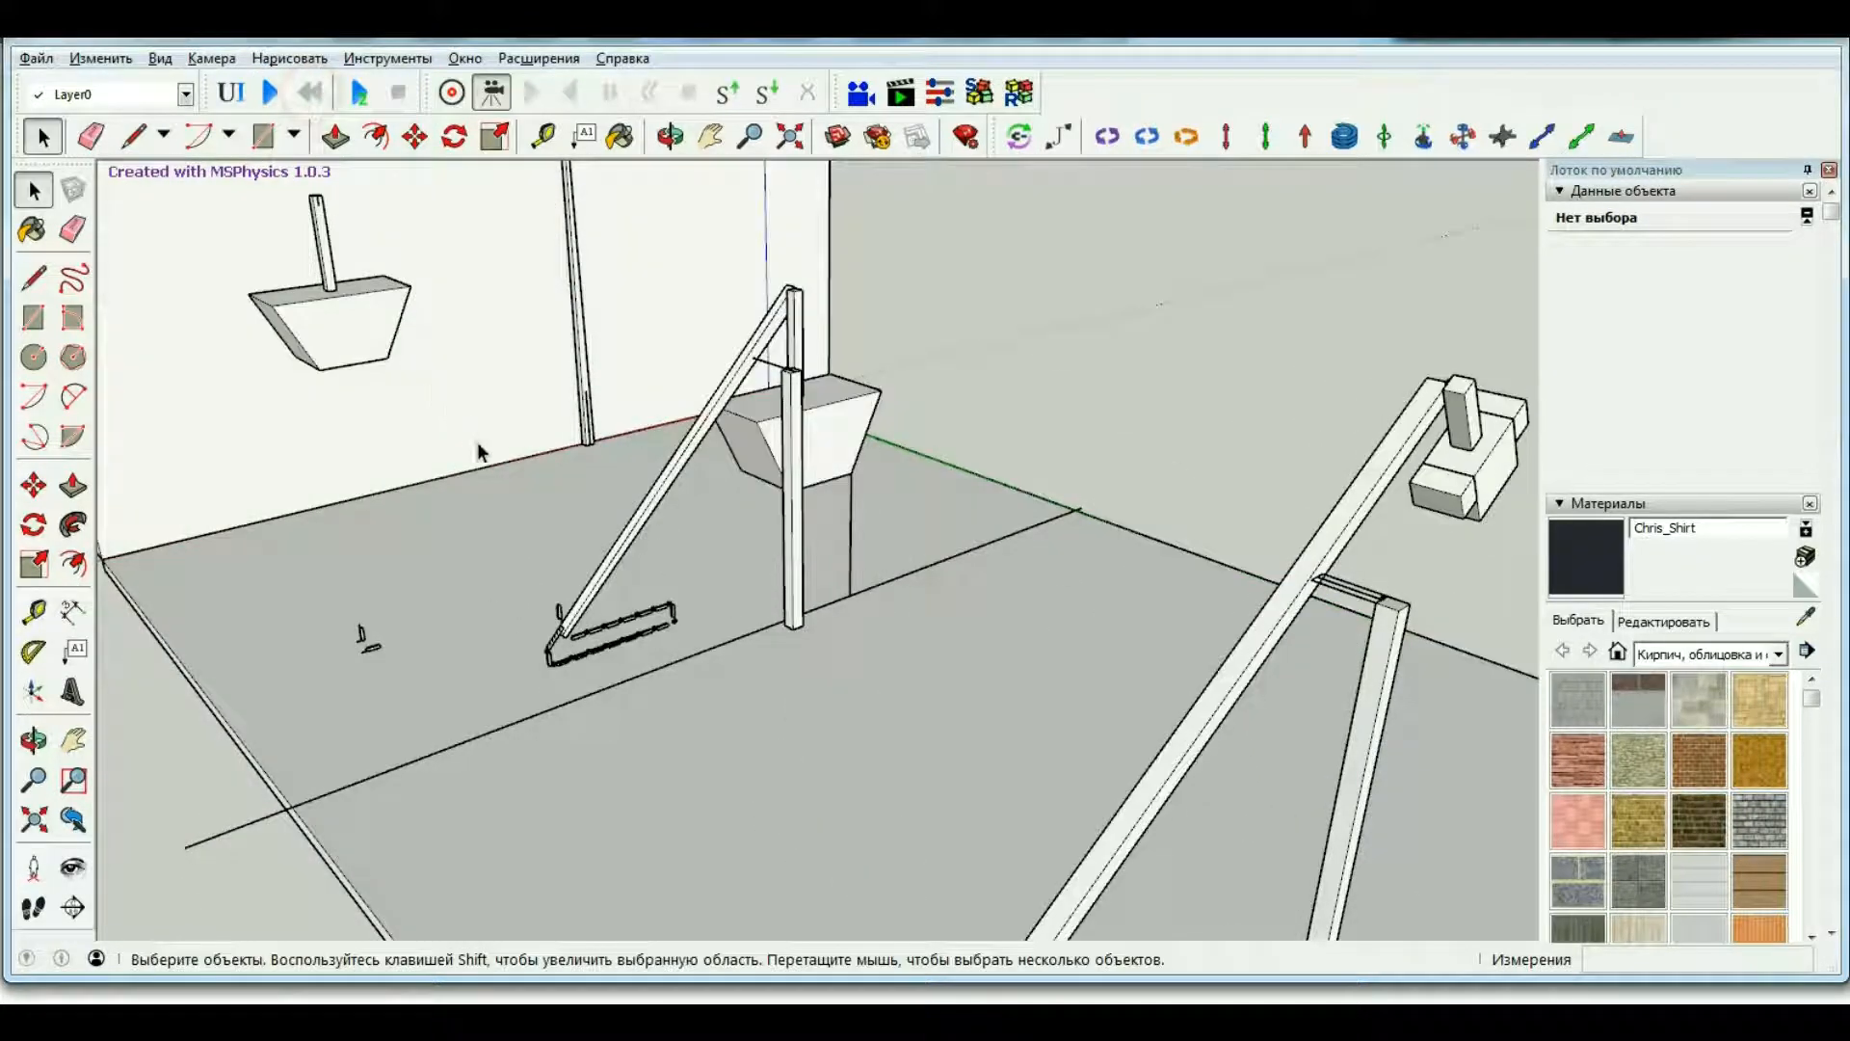
pyautogui.click(475, 416)
pyautogui.rightClick(475, 413)
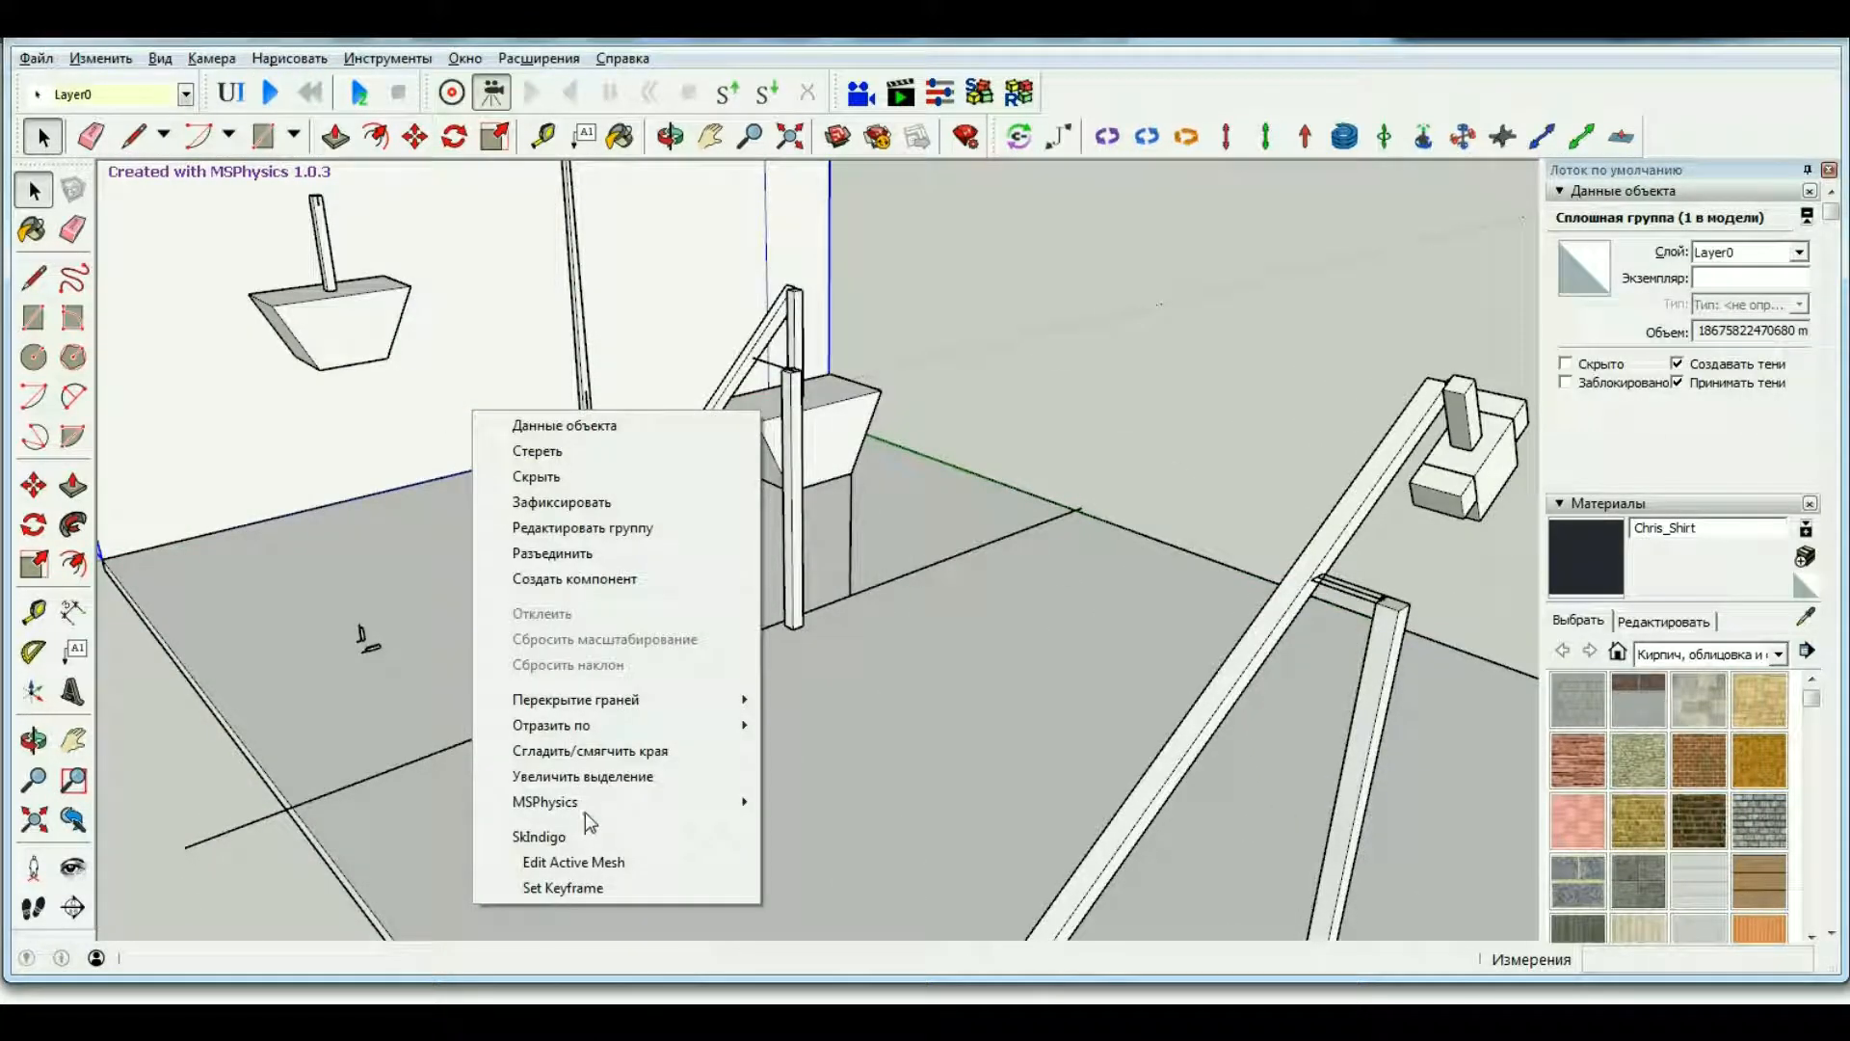
pyautogui.moveTo(578, 802)
pyautogui.moveTo(359, 827)
pyautogui.click(142, 831)
# Connect the hinge at the inclined bar's lower end to that bar and group the hinge with the near upright bar.
pyautogui.scroll(6, 527, 653)
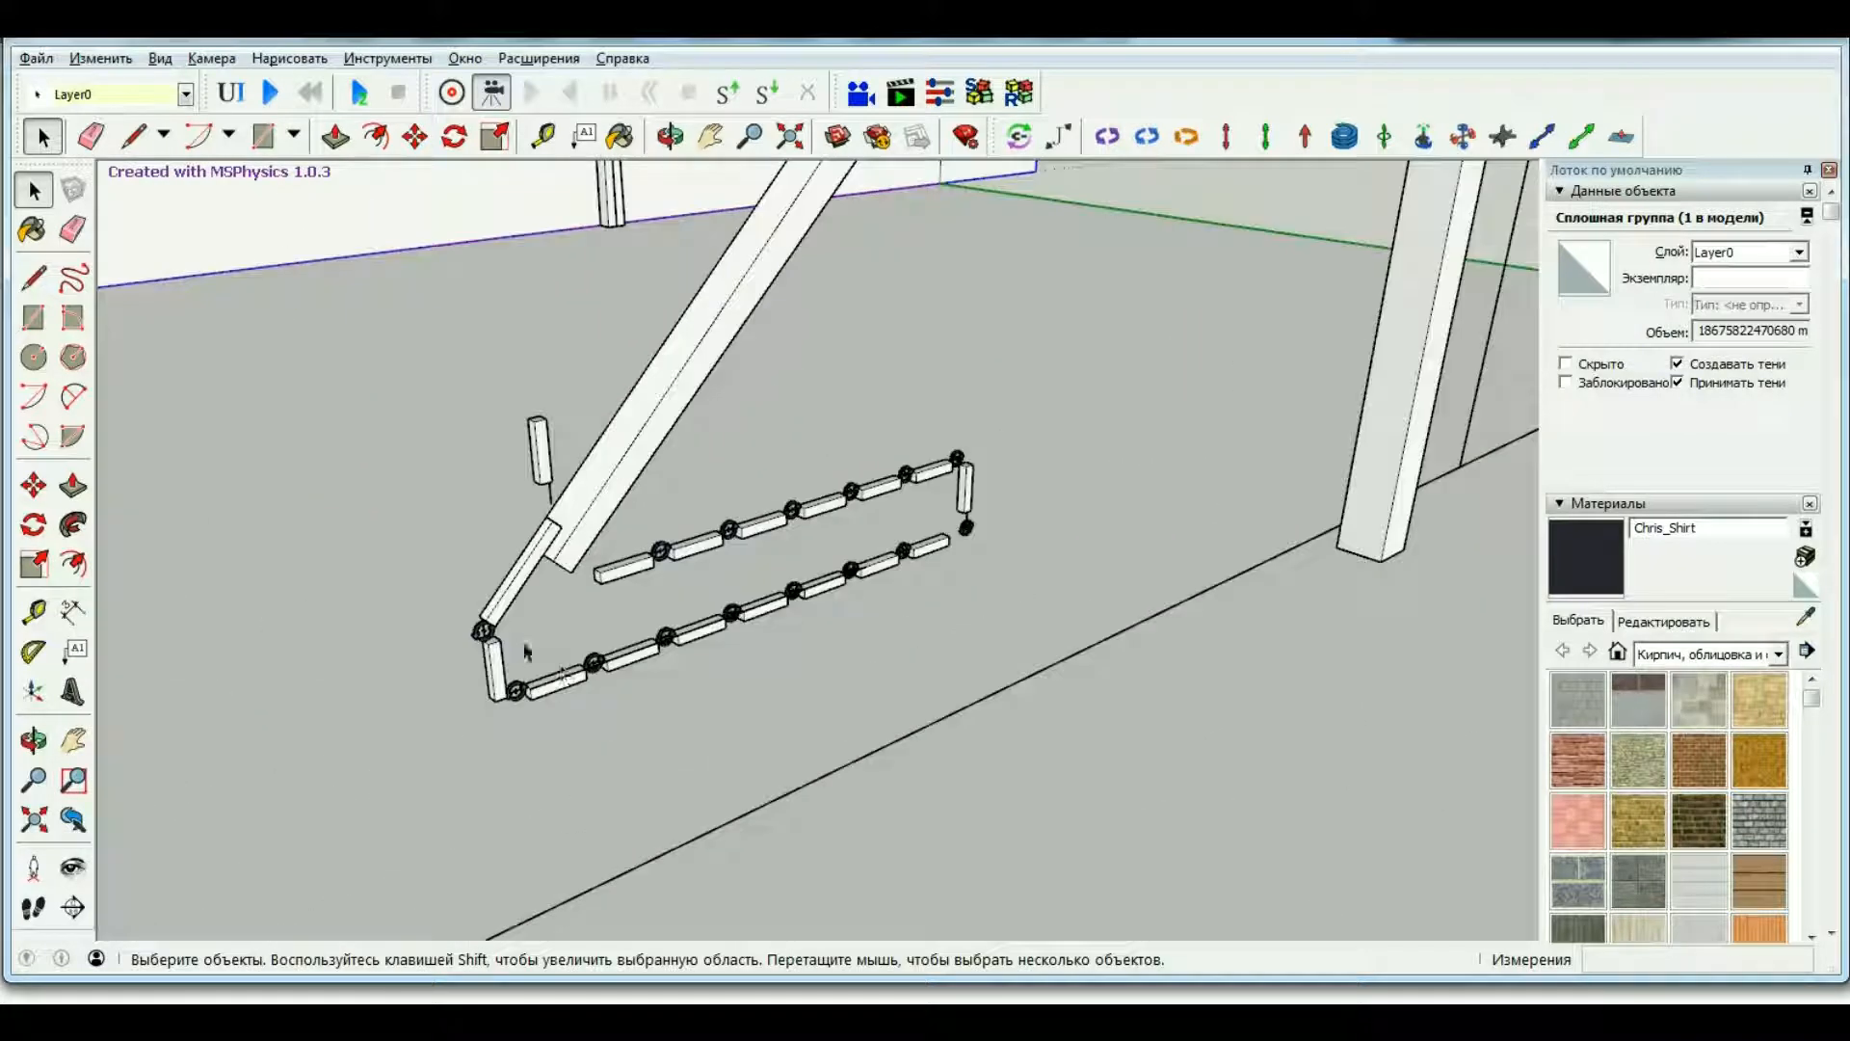
pyautogui.scroll(4, 527, 652)
pyautogui.click(1019, 136)
pyautogui.scroll(2, 481, 619)
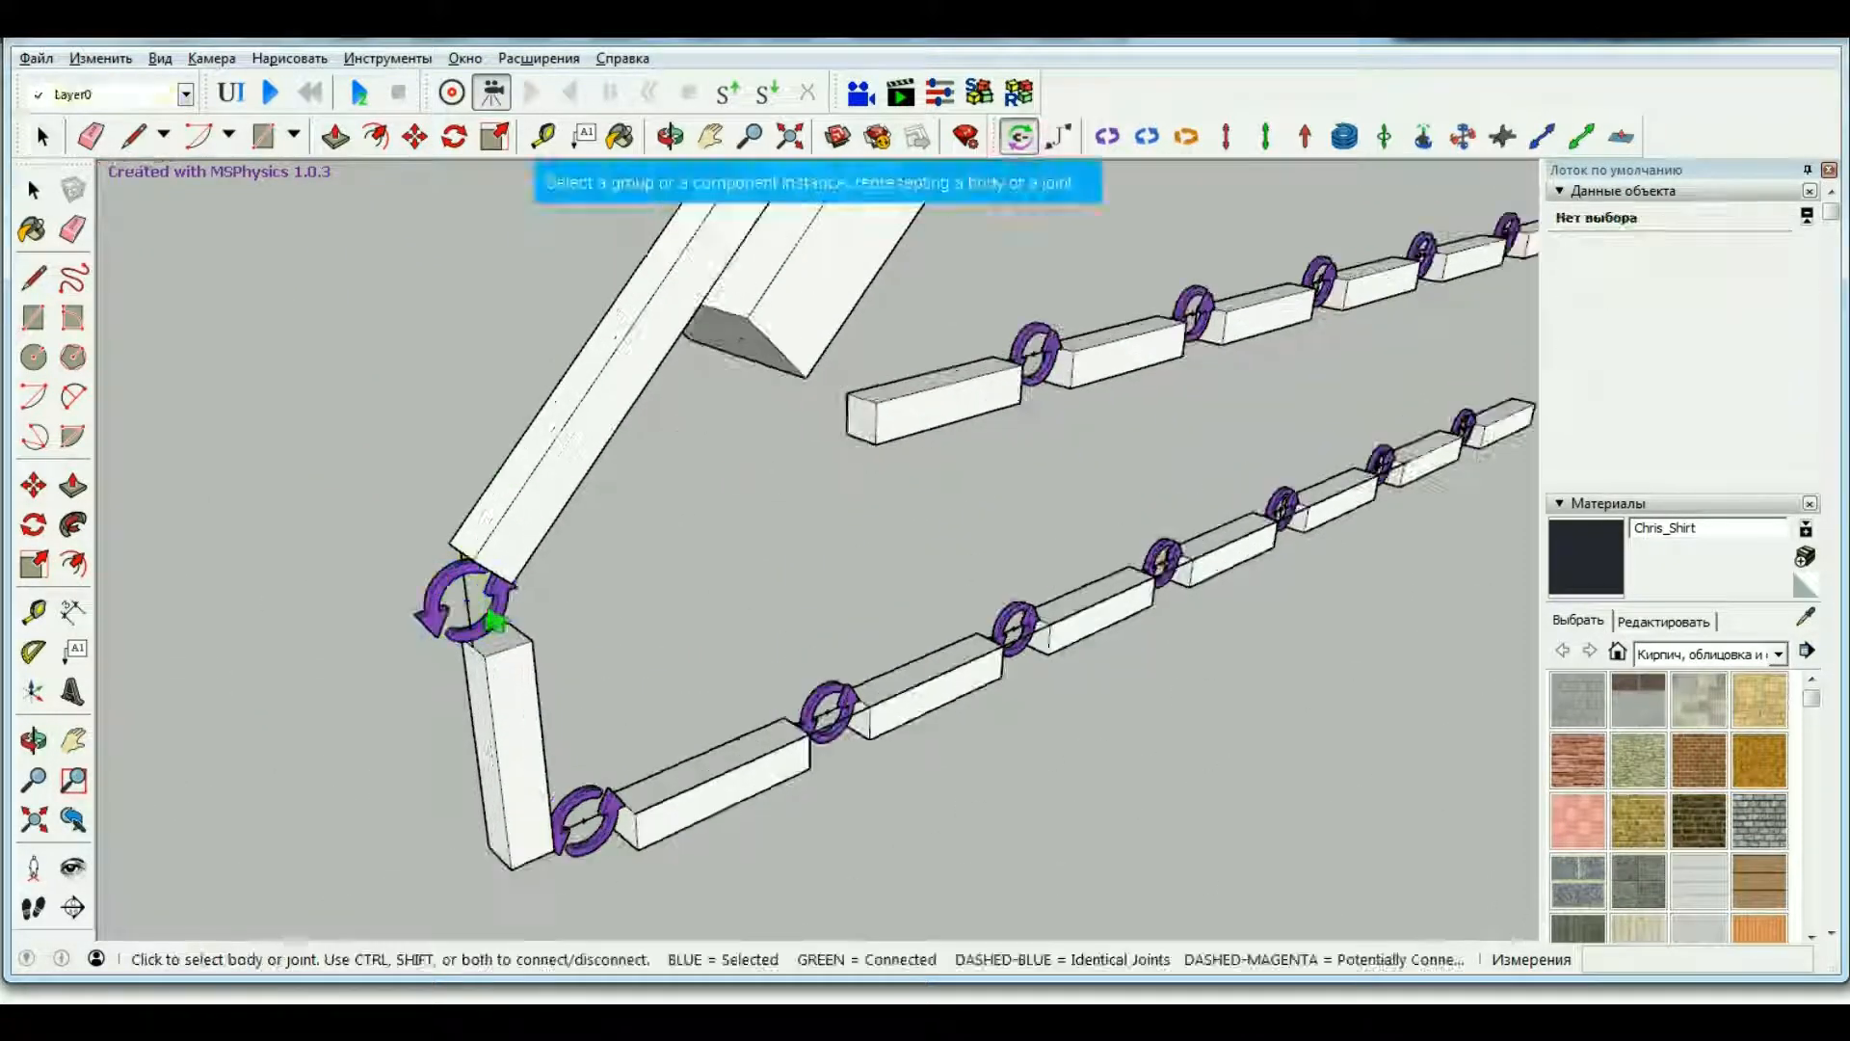
pyautogui.click(529, 723)
pyautogui.keyDown('ctrl'); pyautogui.click(473, 602); pyautogui.keyUp('ctrl')
pyautogui.rightClick(496, 611)
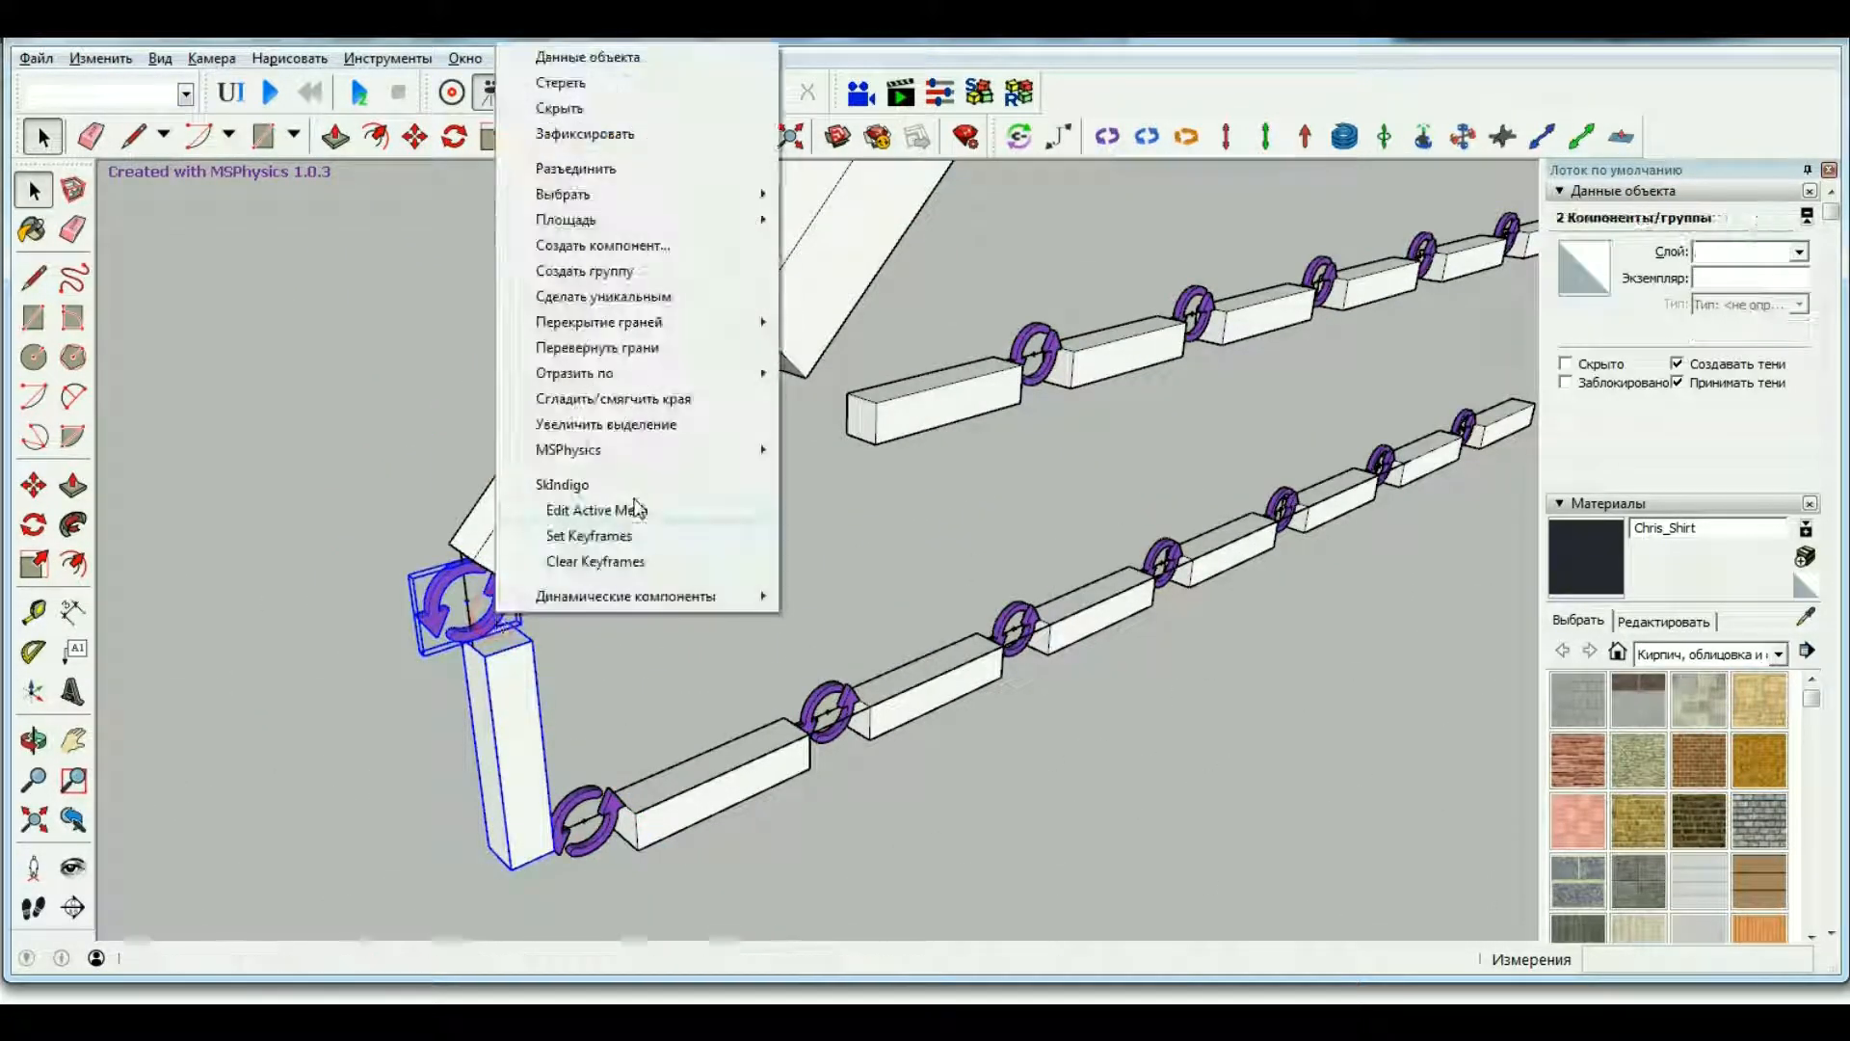
pyautogui.click(623, 273)
# Connect the hinge beside the near upright bar's lower end to that bar and group it with the lower row's first link.
pyautogui.click(584, 802)
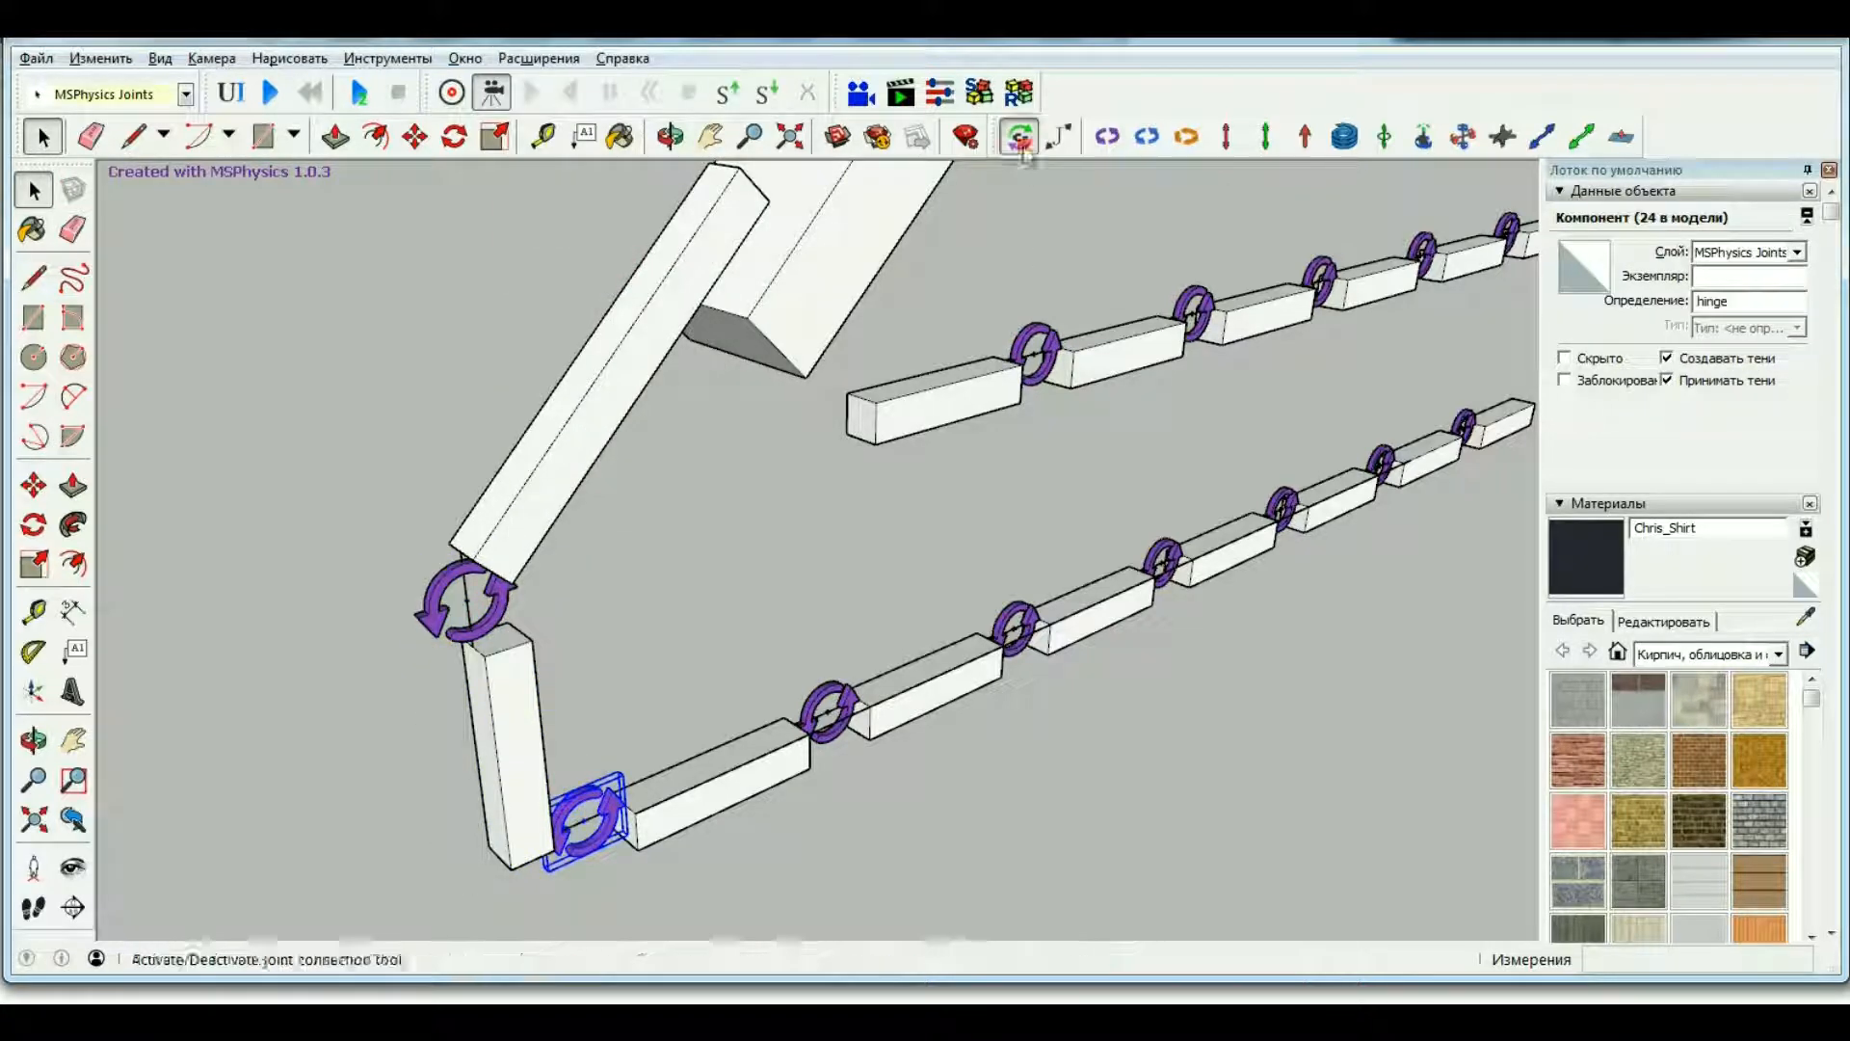
pyautogui.click(1019, 135)
pyautogui.click(607, 793)
pyautogui.keyDown('ctrl'); pyautogui.click(532, 802); pyautogui.keyUp('ctrl')
pyautogui.press('space')
pyautogui.click(725, 792)
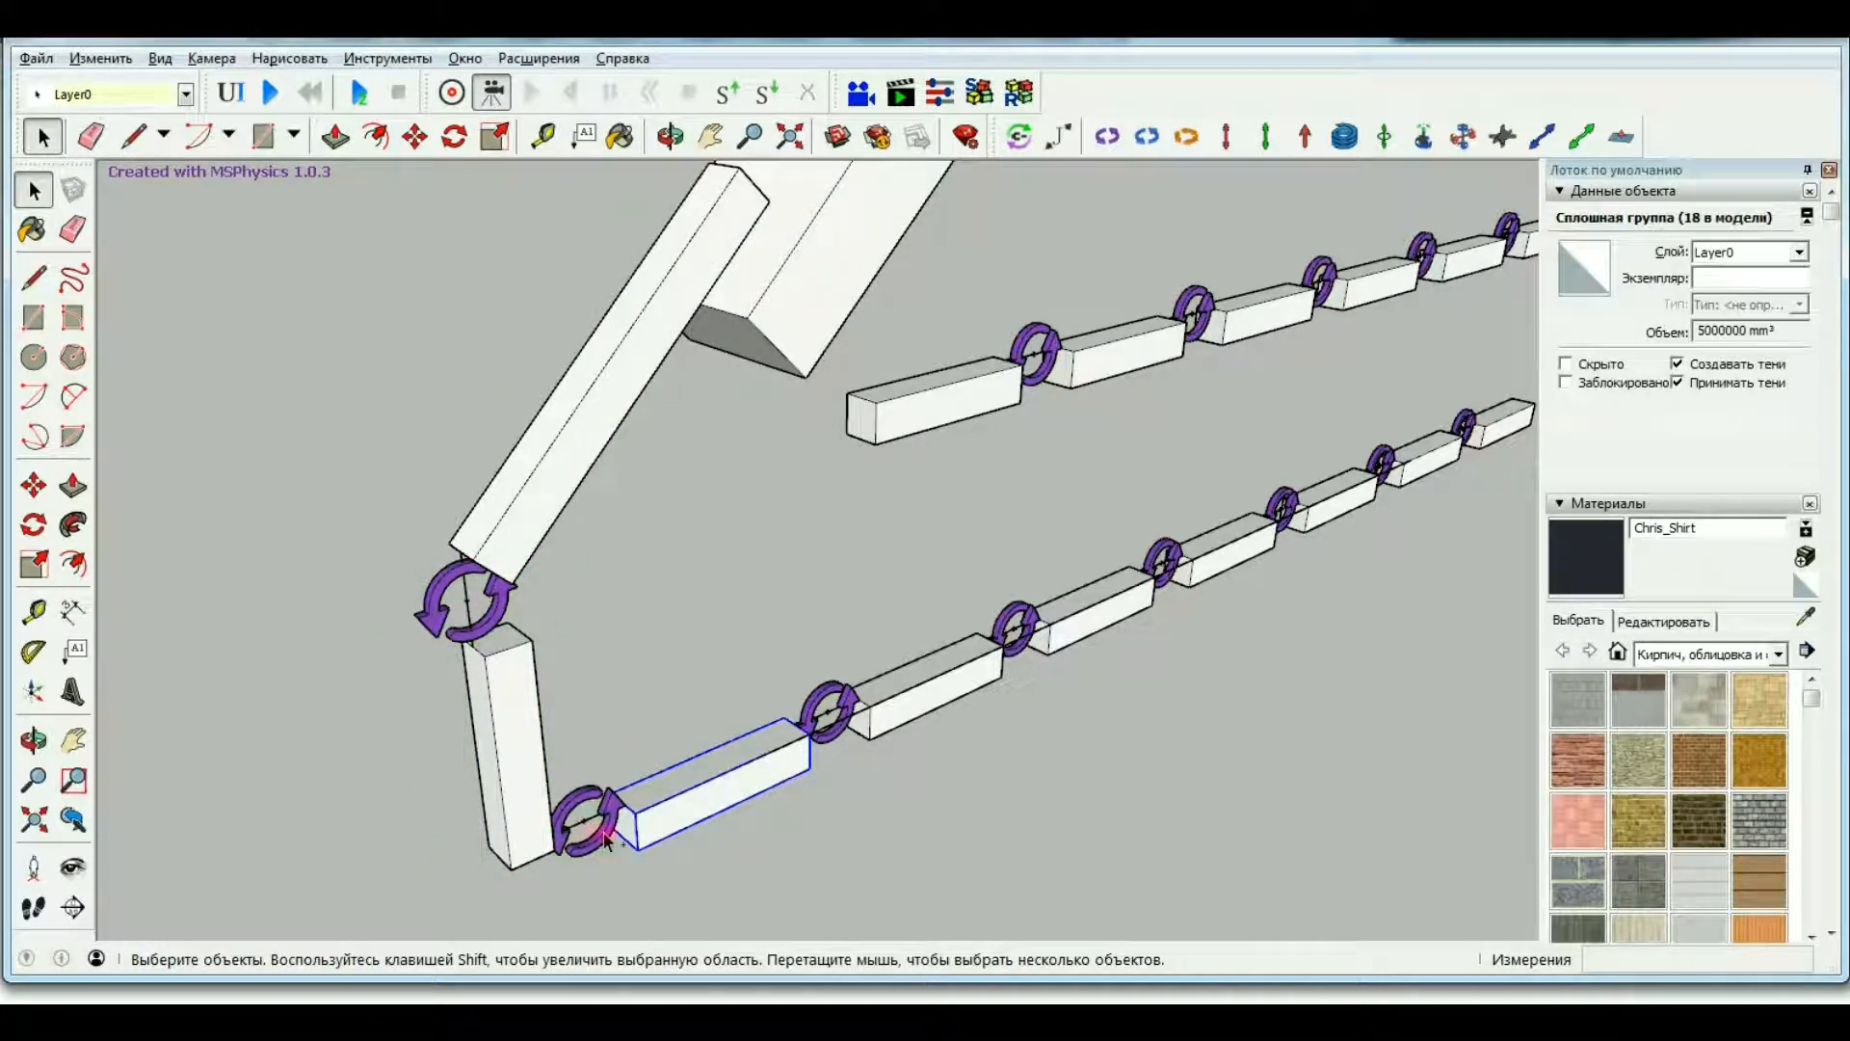
pyautogui.keyDown('ctrl'); pyautogui.click(610, 823); pyautogui.keyUp('ctrl')
pyautogui.rightClick(612, 829)
pyautogui.click(694, 488)
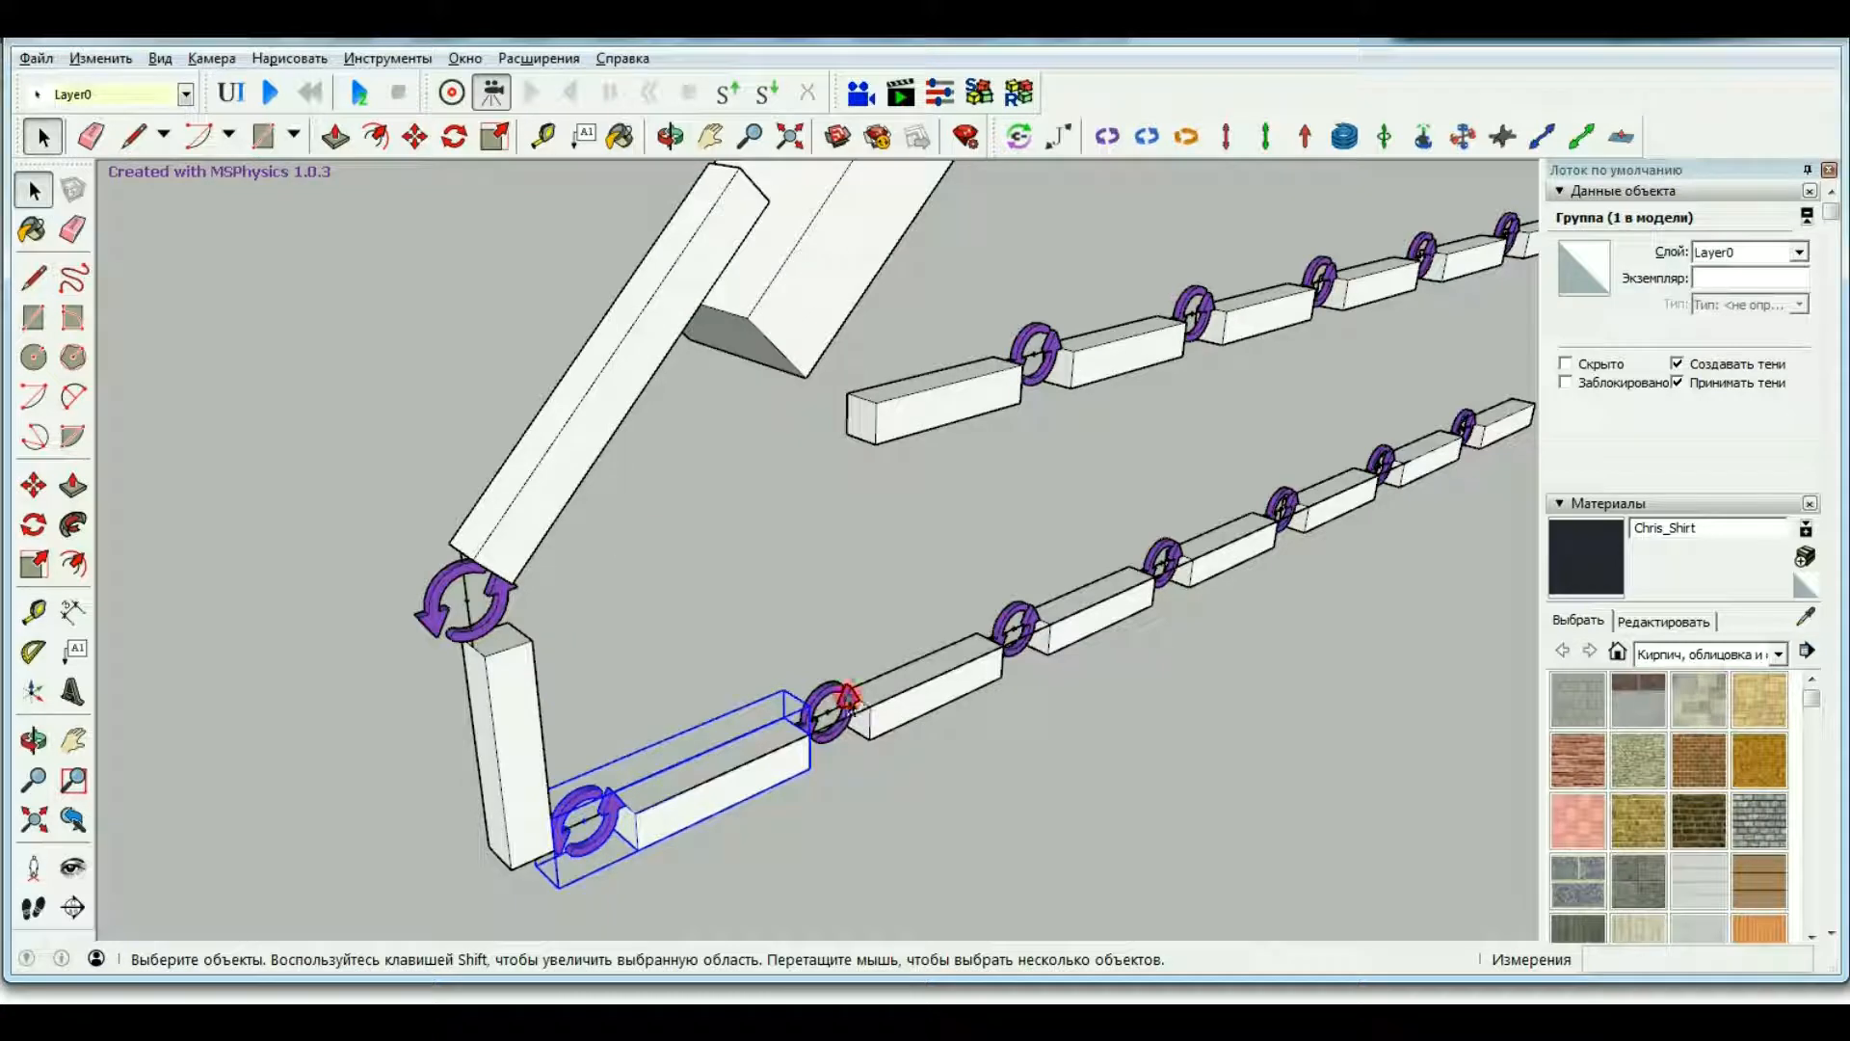
# Connect the hinge after the lower row's first link to that link and group it with the second link.
pyautogui.click(849, 698)
pyautogui.click(1021, 137)
pyautogui.click(851, 699)
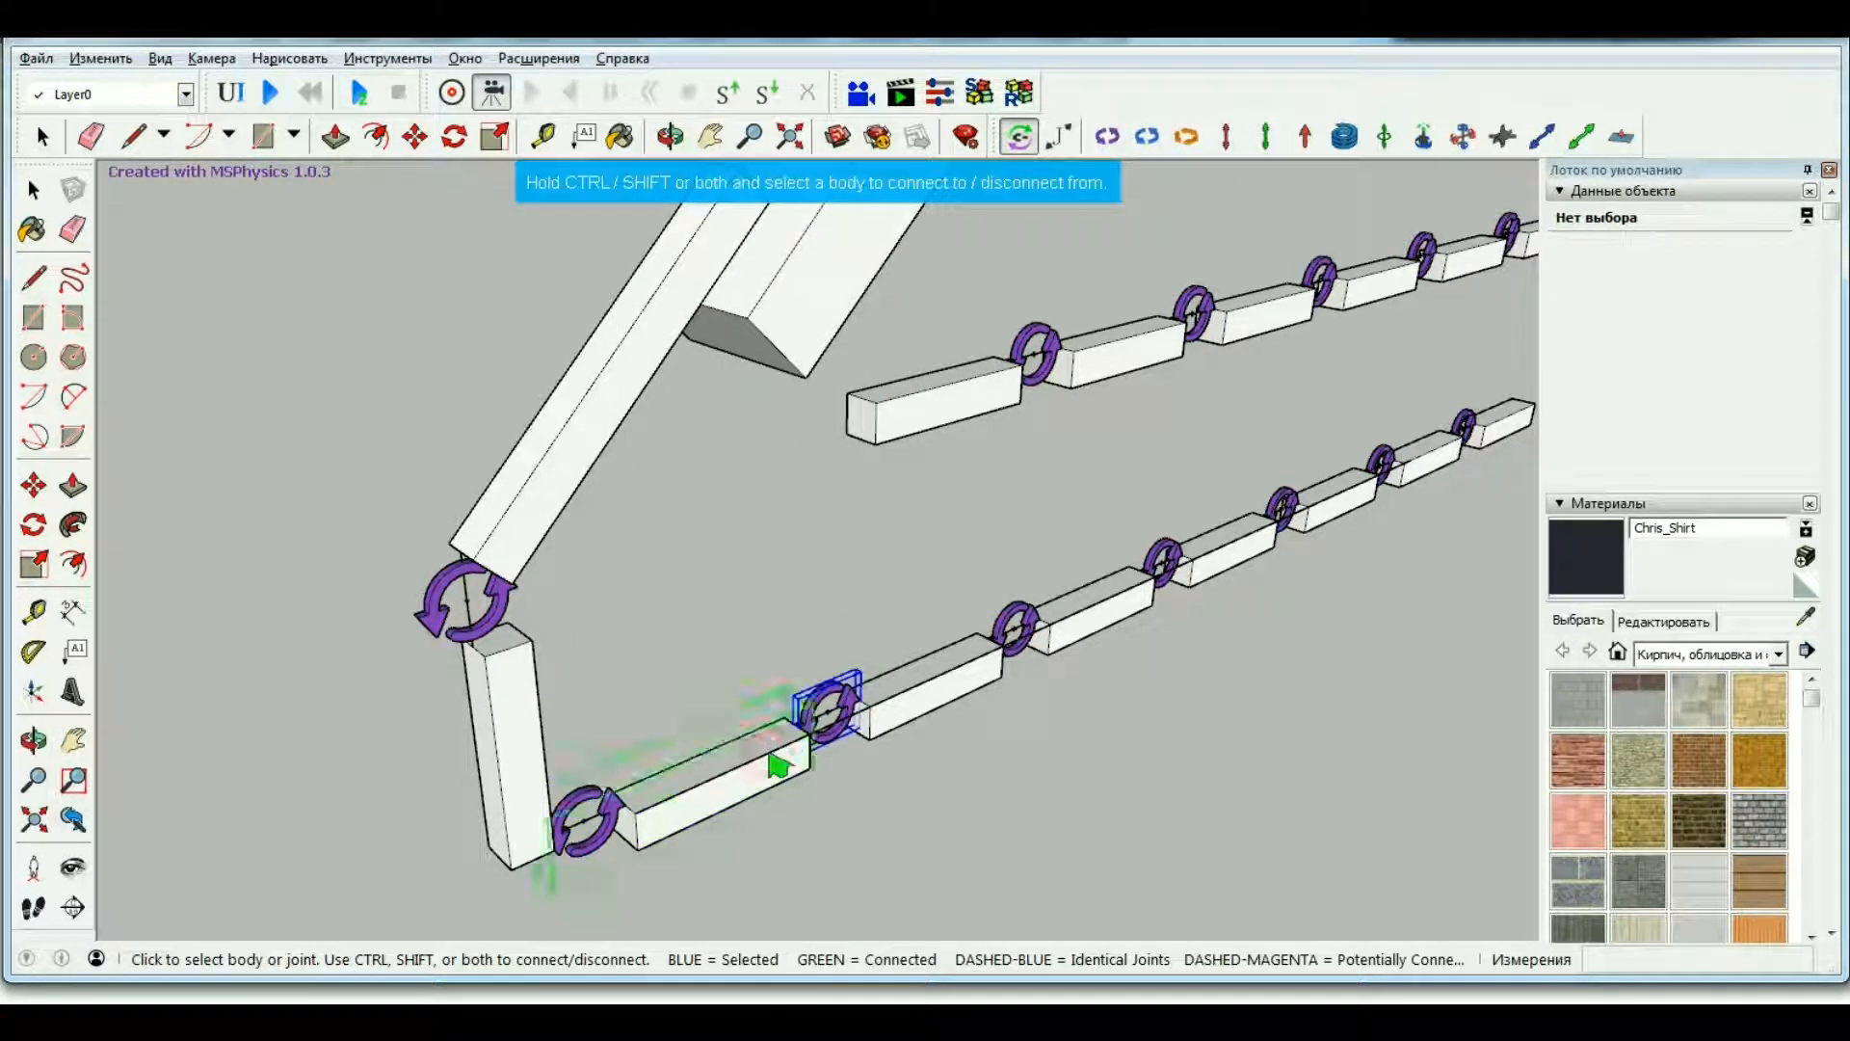
pyautogui.press('space')
pyautogui.click(920, 682)
pyautogui.keyDown('ctrl'); pyautogui.click(851, 698); pyautogui.keyUp('ctrl')
pyautogui.rightClick(851, 699)
pyautogui.click(954, 356)
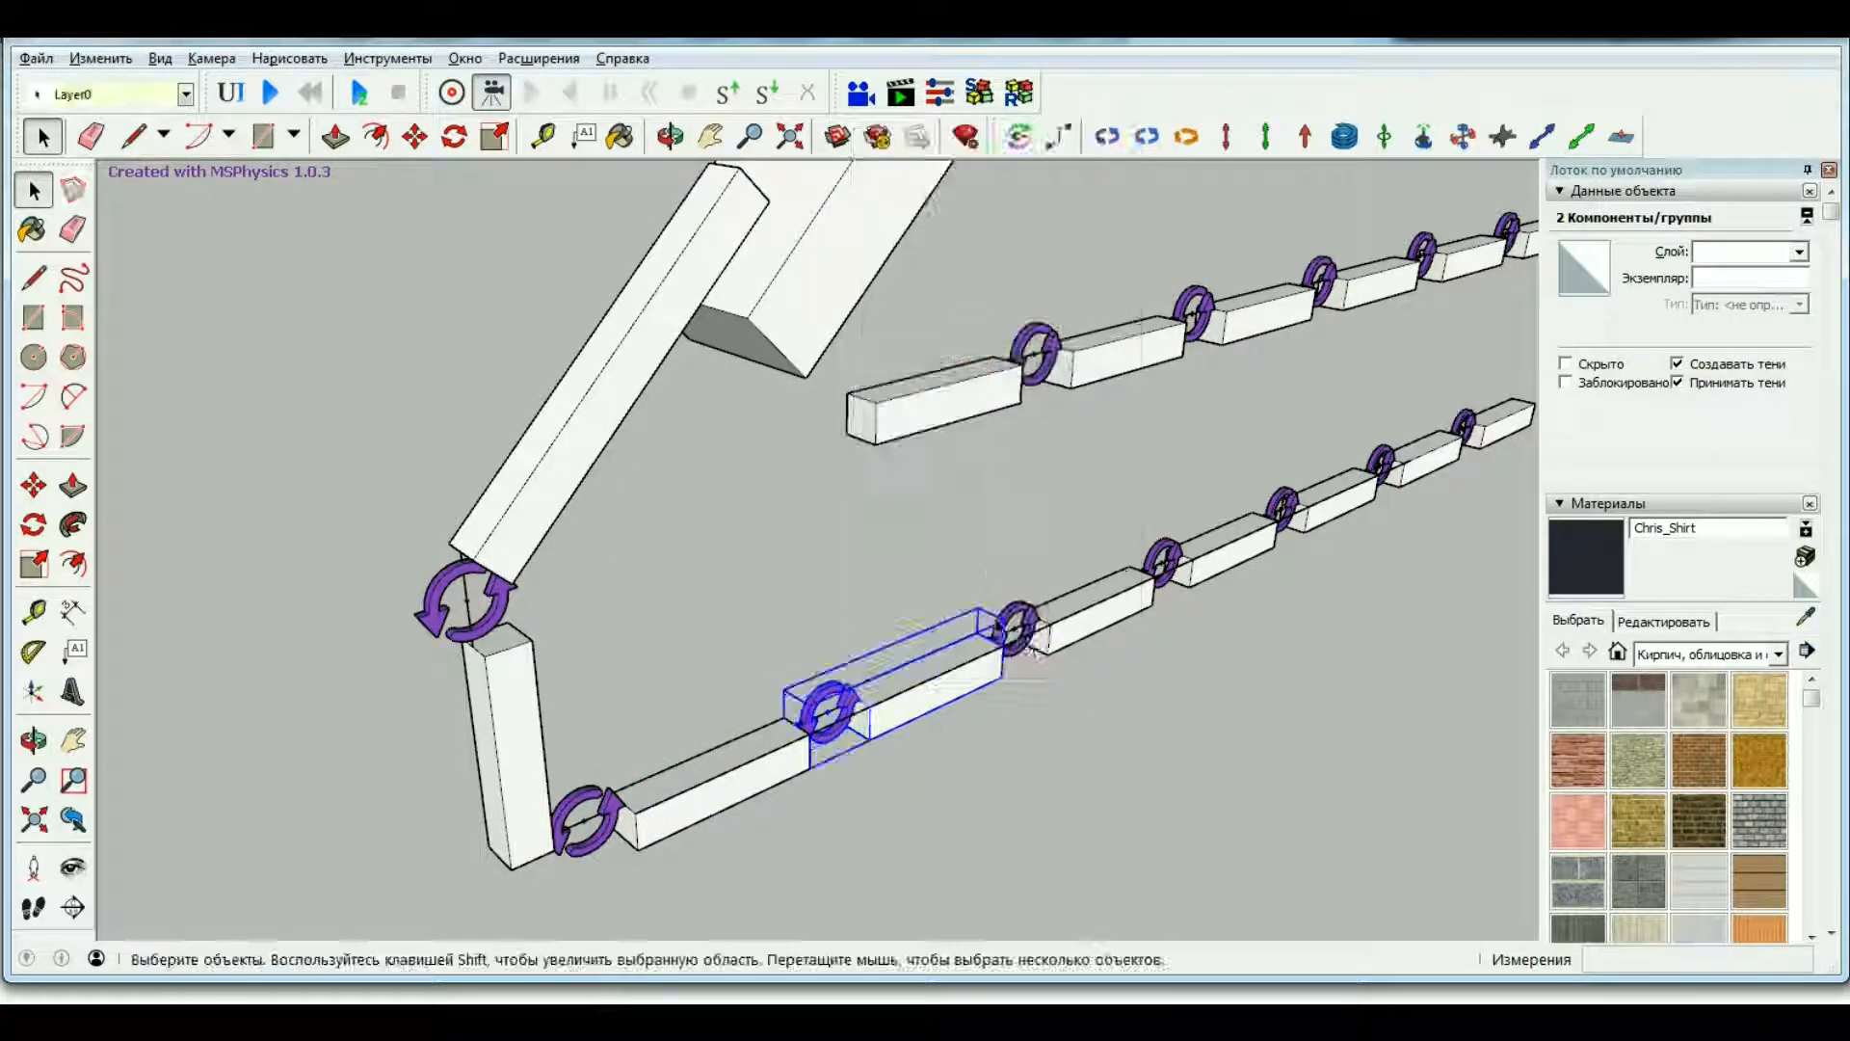
# Connect the hinge after the lower row's second link to that link and group it with the third link.
pyautogui.scroll(2, 1033, 650)
pyautogui.click(1023, 137)
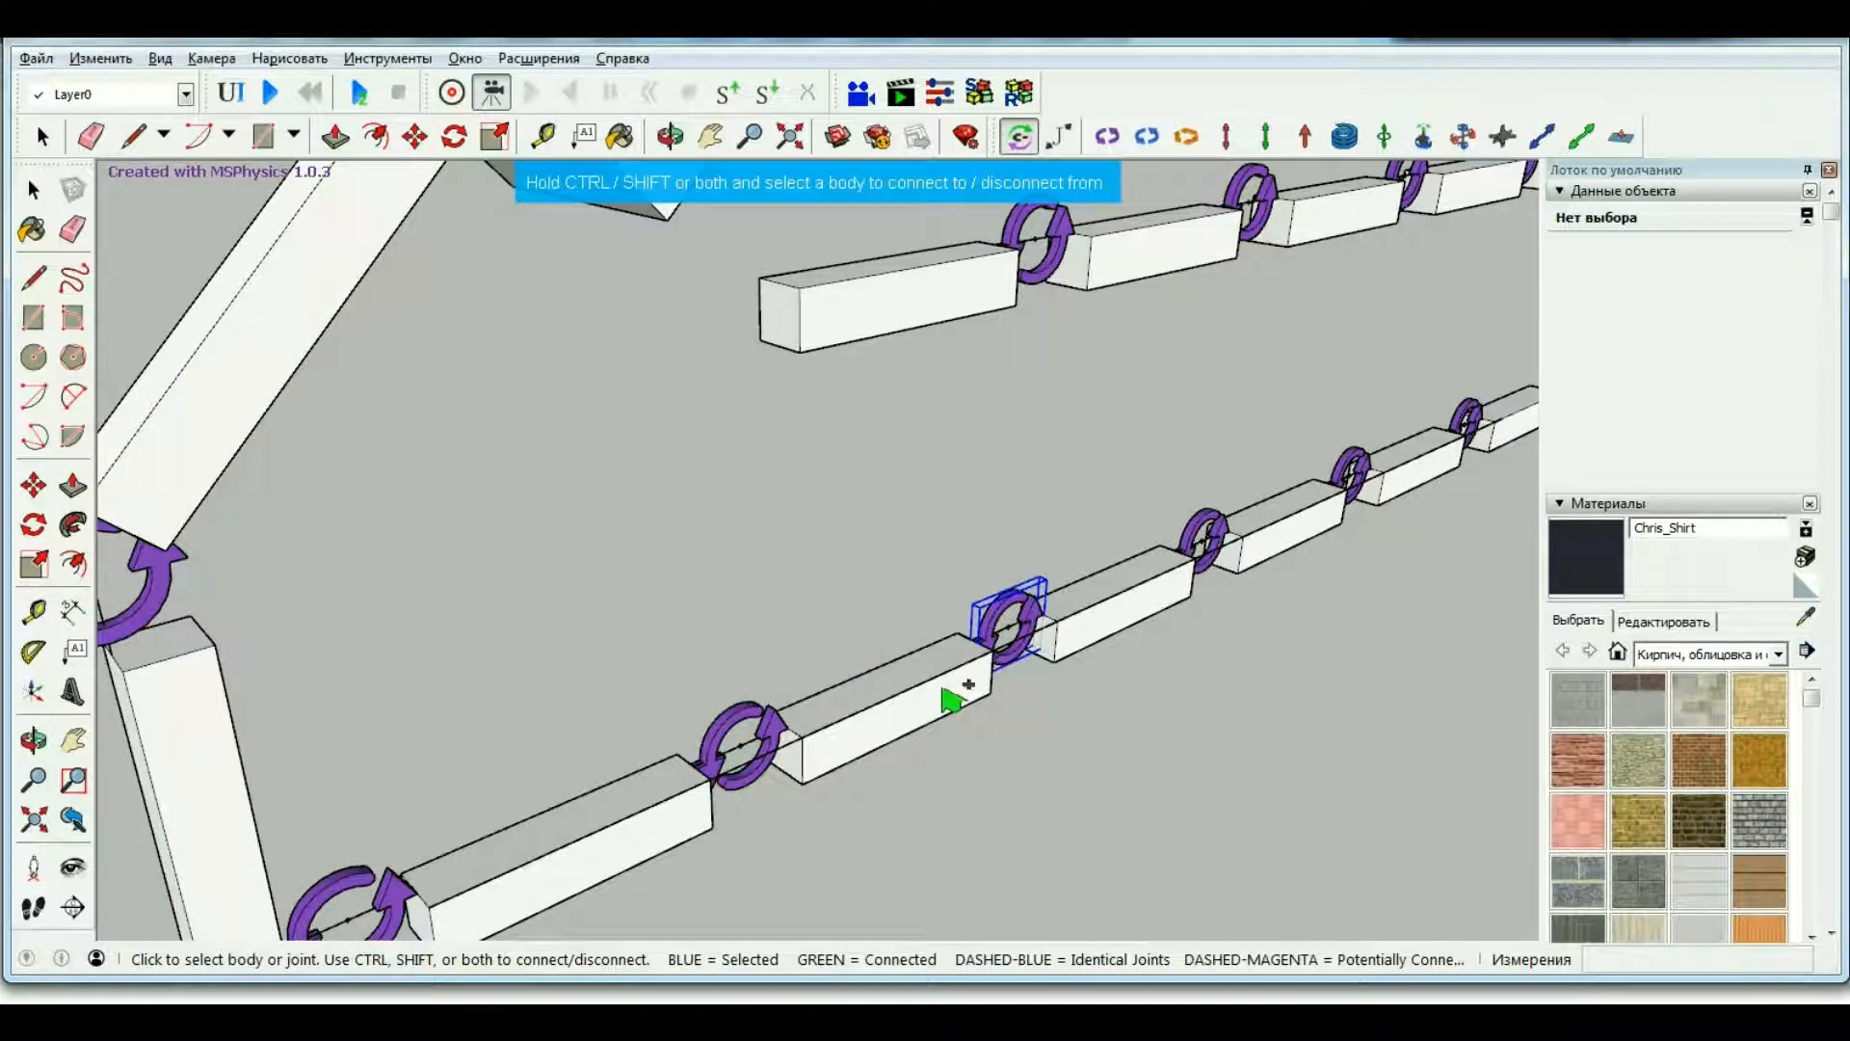
pyautogui.press('space')
pyautogui.keyDown('ctrl'); pyautogui.click(1089, 617); pyautogui.keyUp('ctrl')
pyautogui.rightClick(1041, 608)
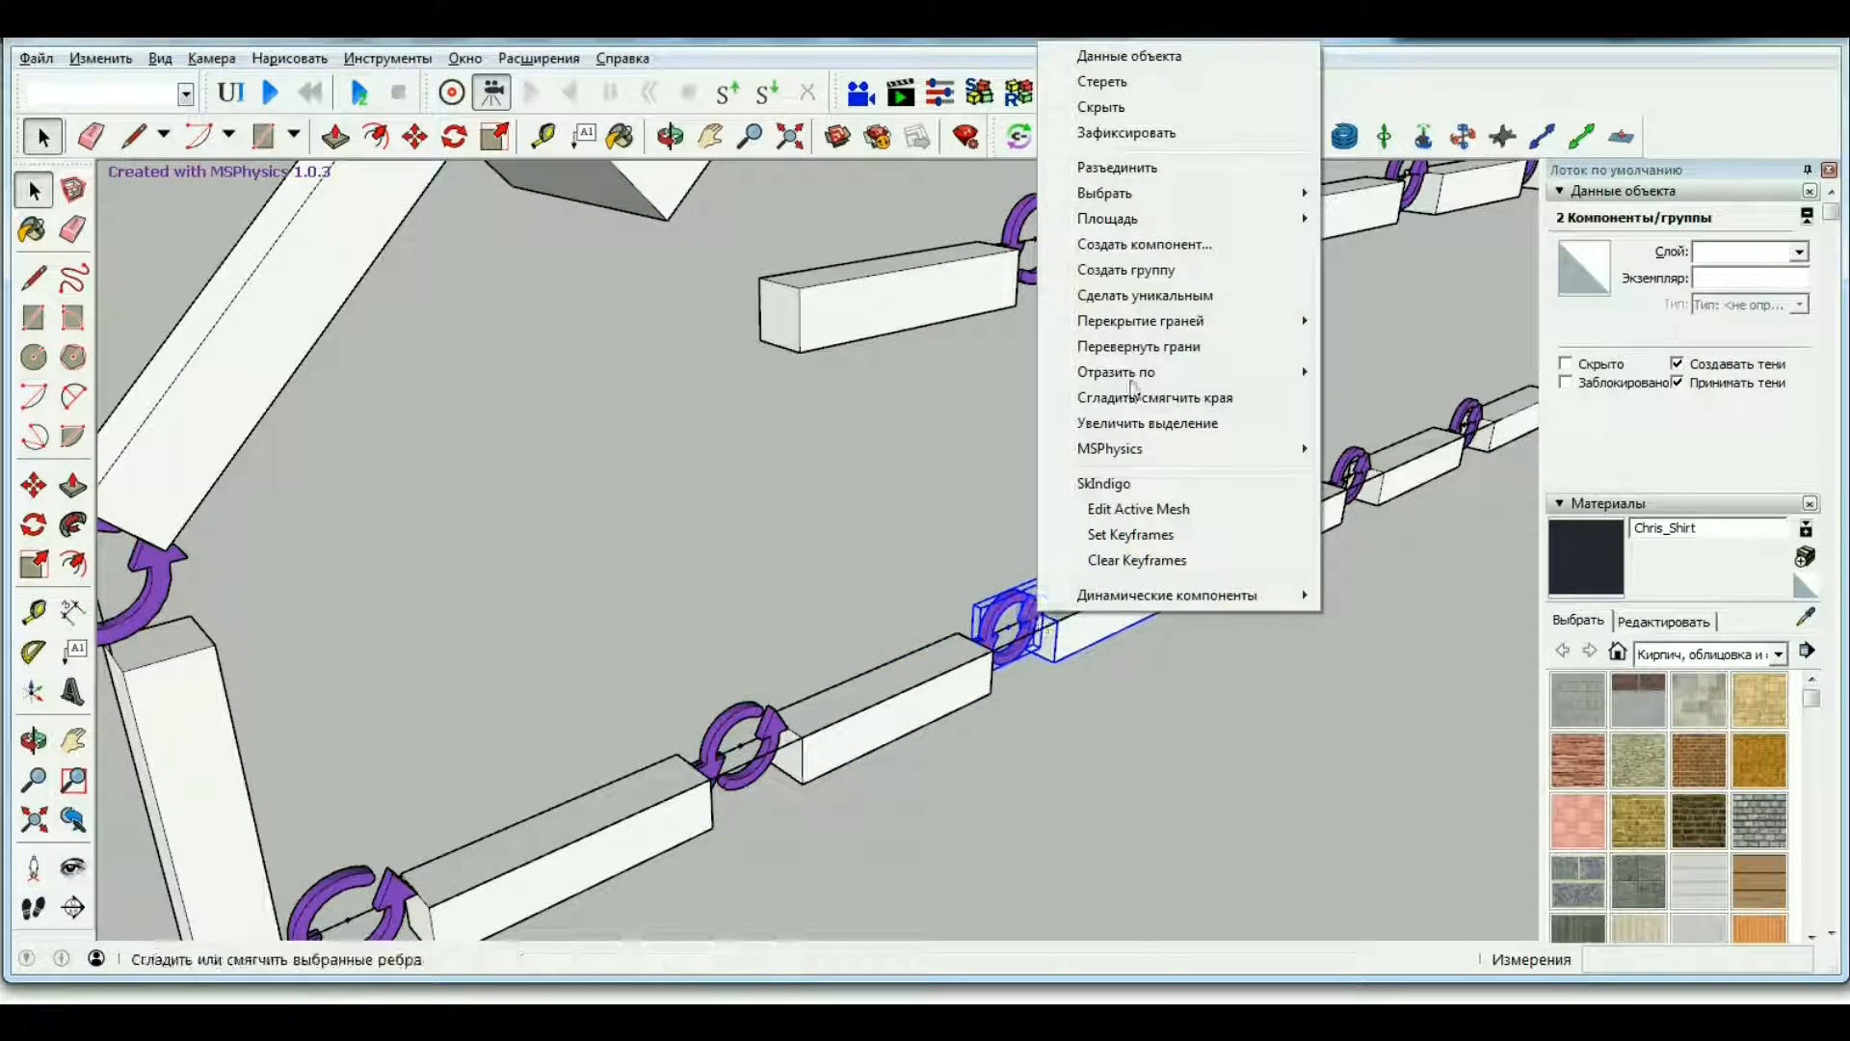
pyautogui.click(1131, 269)
# Connect the hinge after the lower row's third link to that link and group it with the fourth link.
pyautogui.click(1206, 537)
pyautogui.scroll(-4, 532, 715)
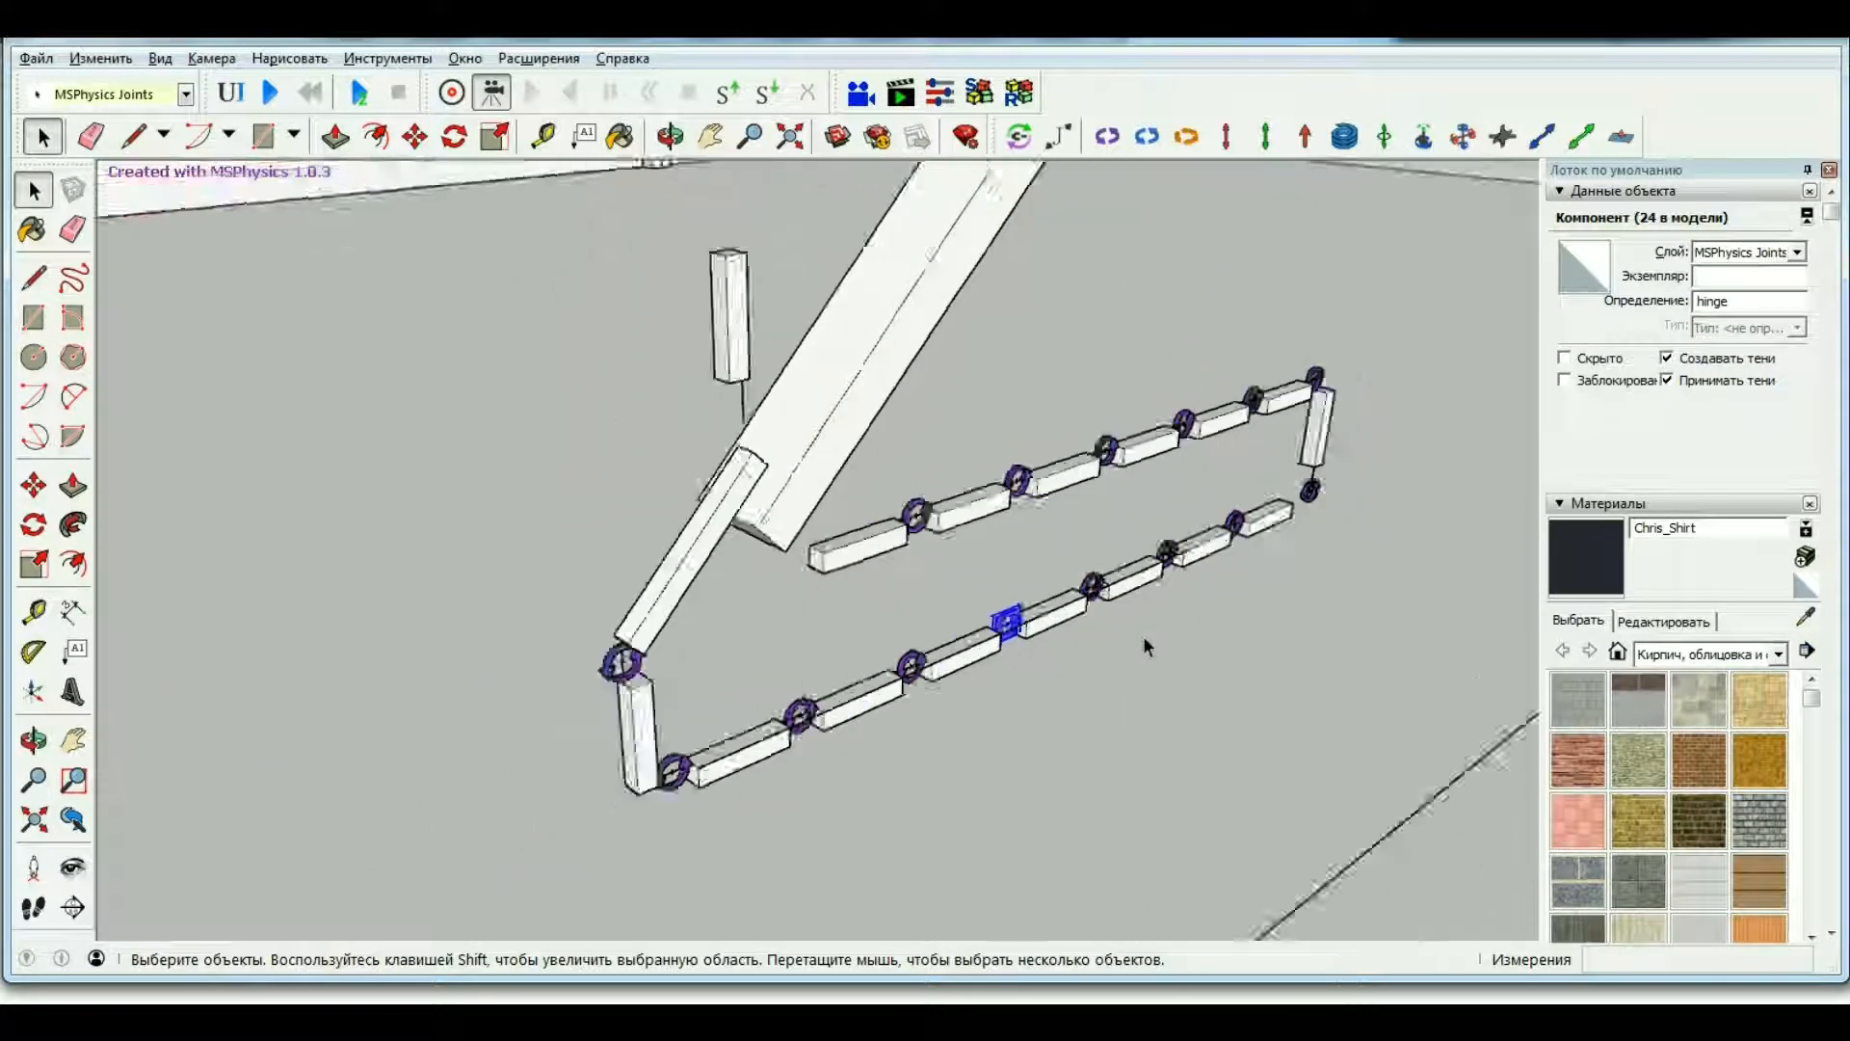
pyautogui.scroll(5, 1070, 617)
pyautogui.scroll(-3, 1024, 584)
pyautogui.click(1018, 136)
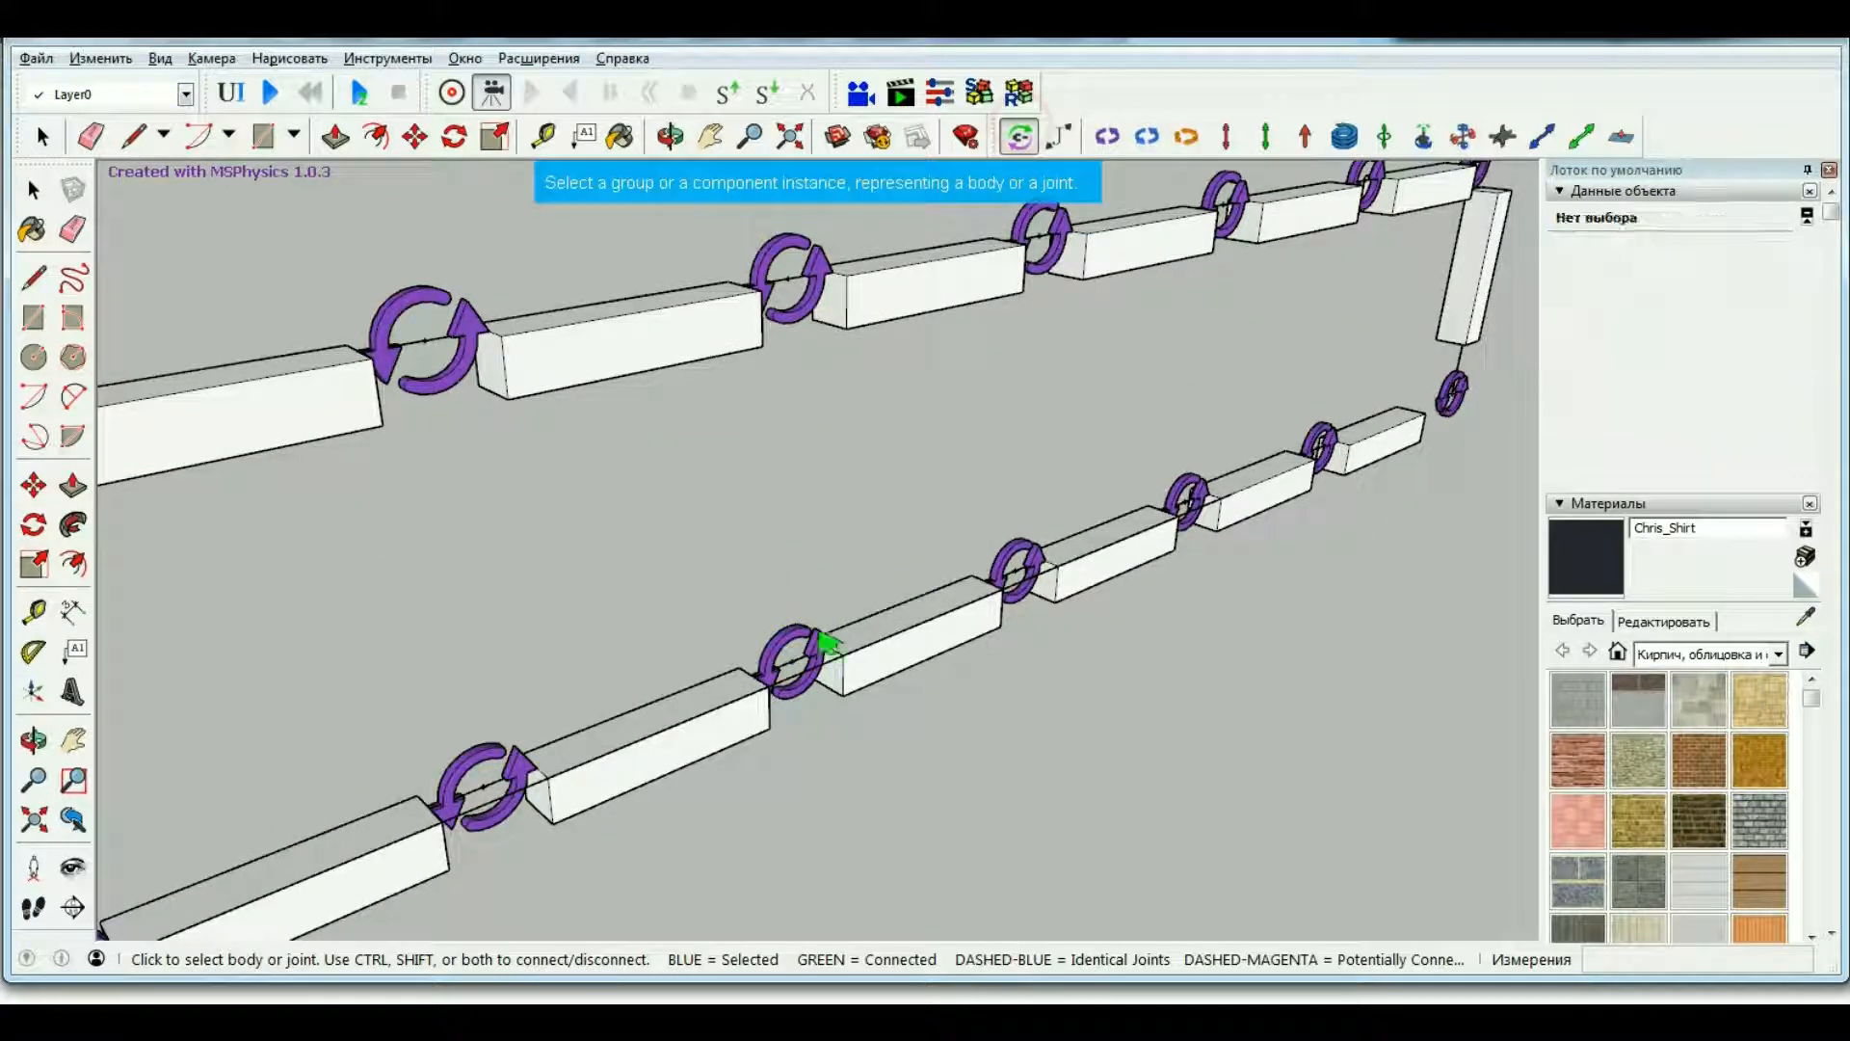
pyautogui.press('space')
pyautogui.click(897, 648)
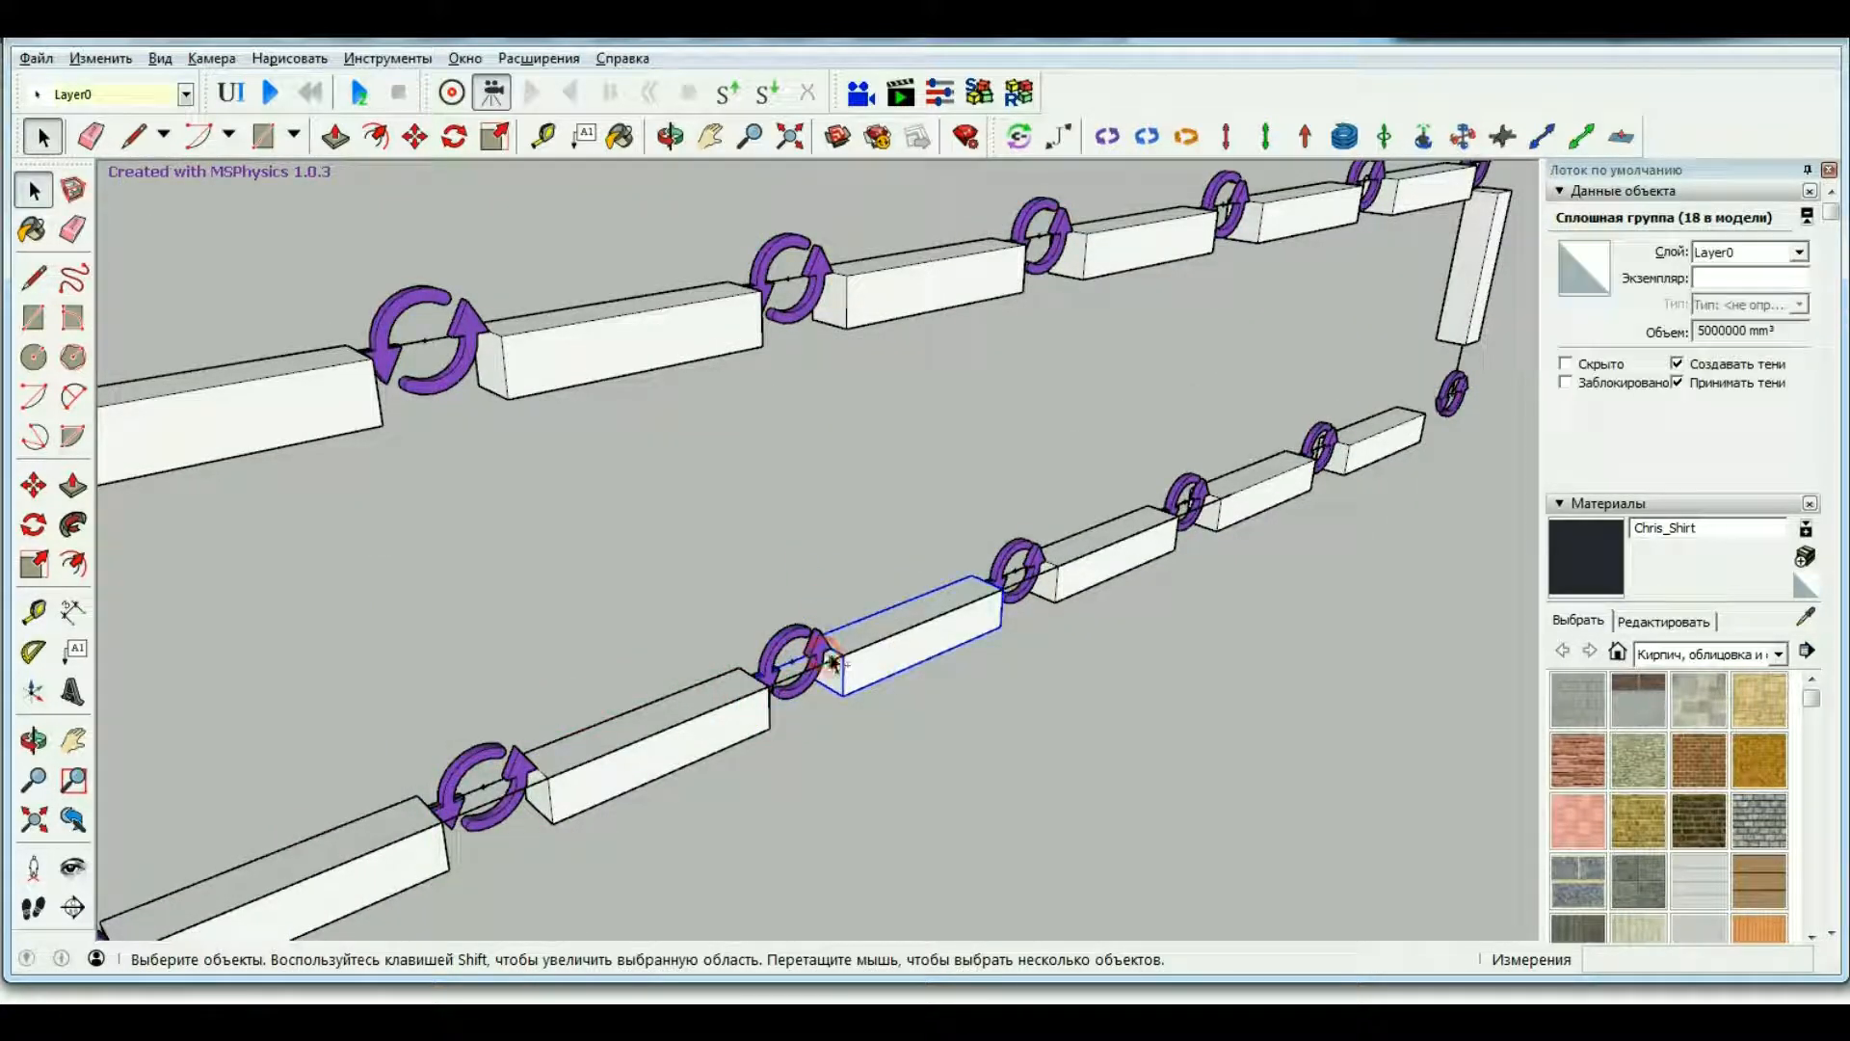
pyautogui.keyDown('shift'); pyautogui.click(818, 658); pyautogui.keyUp('shift')
pyautogui.rightClick(817, 658)
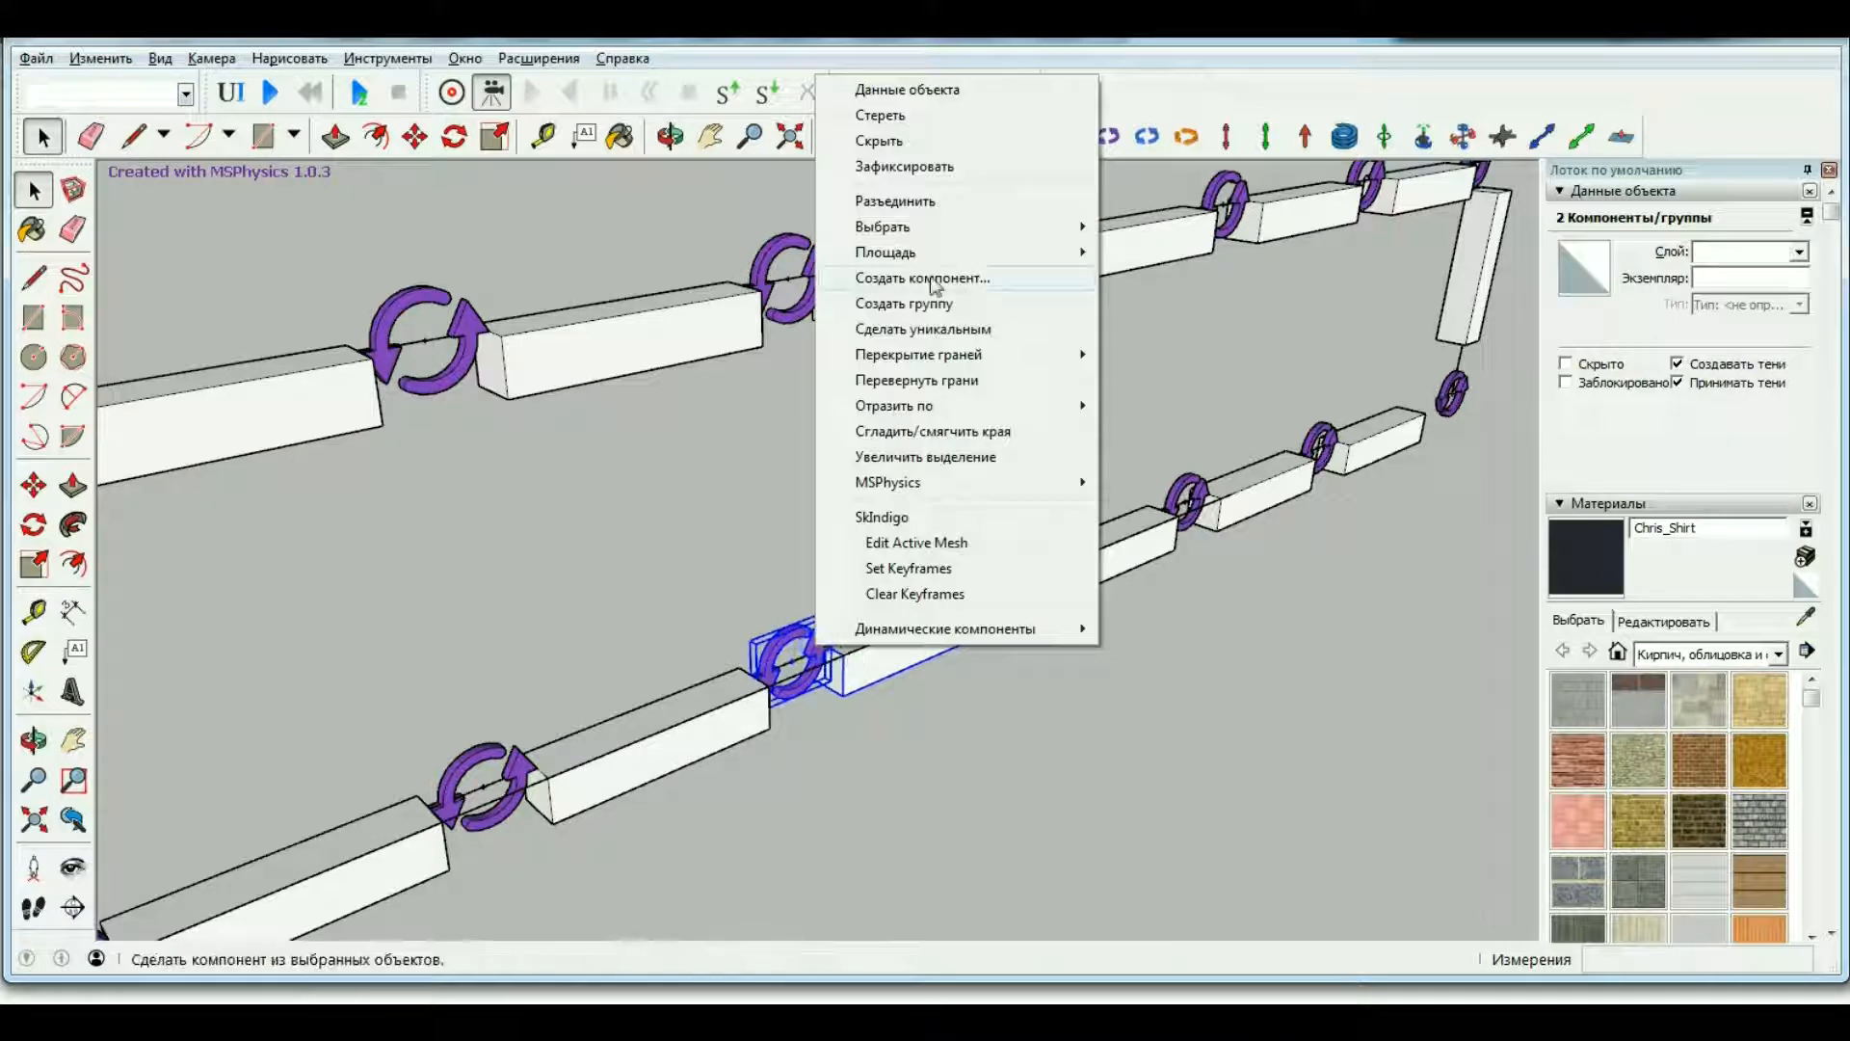
pyautogui.click(853, 300)
# Connect the hinge after the lower row's fourth link to that link and group it with the fifth link.
pyautogui.click(1019, 137)
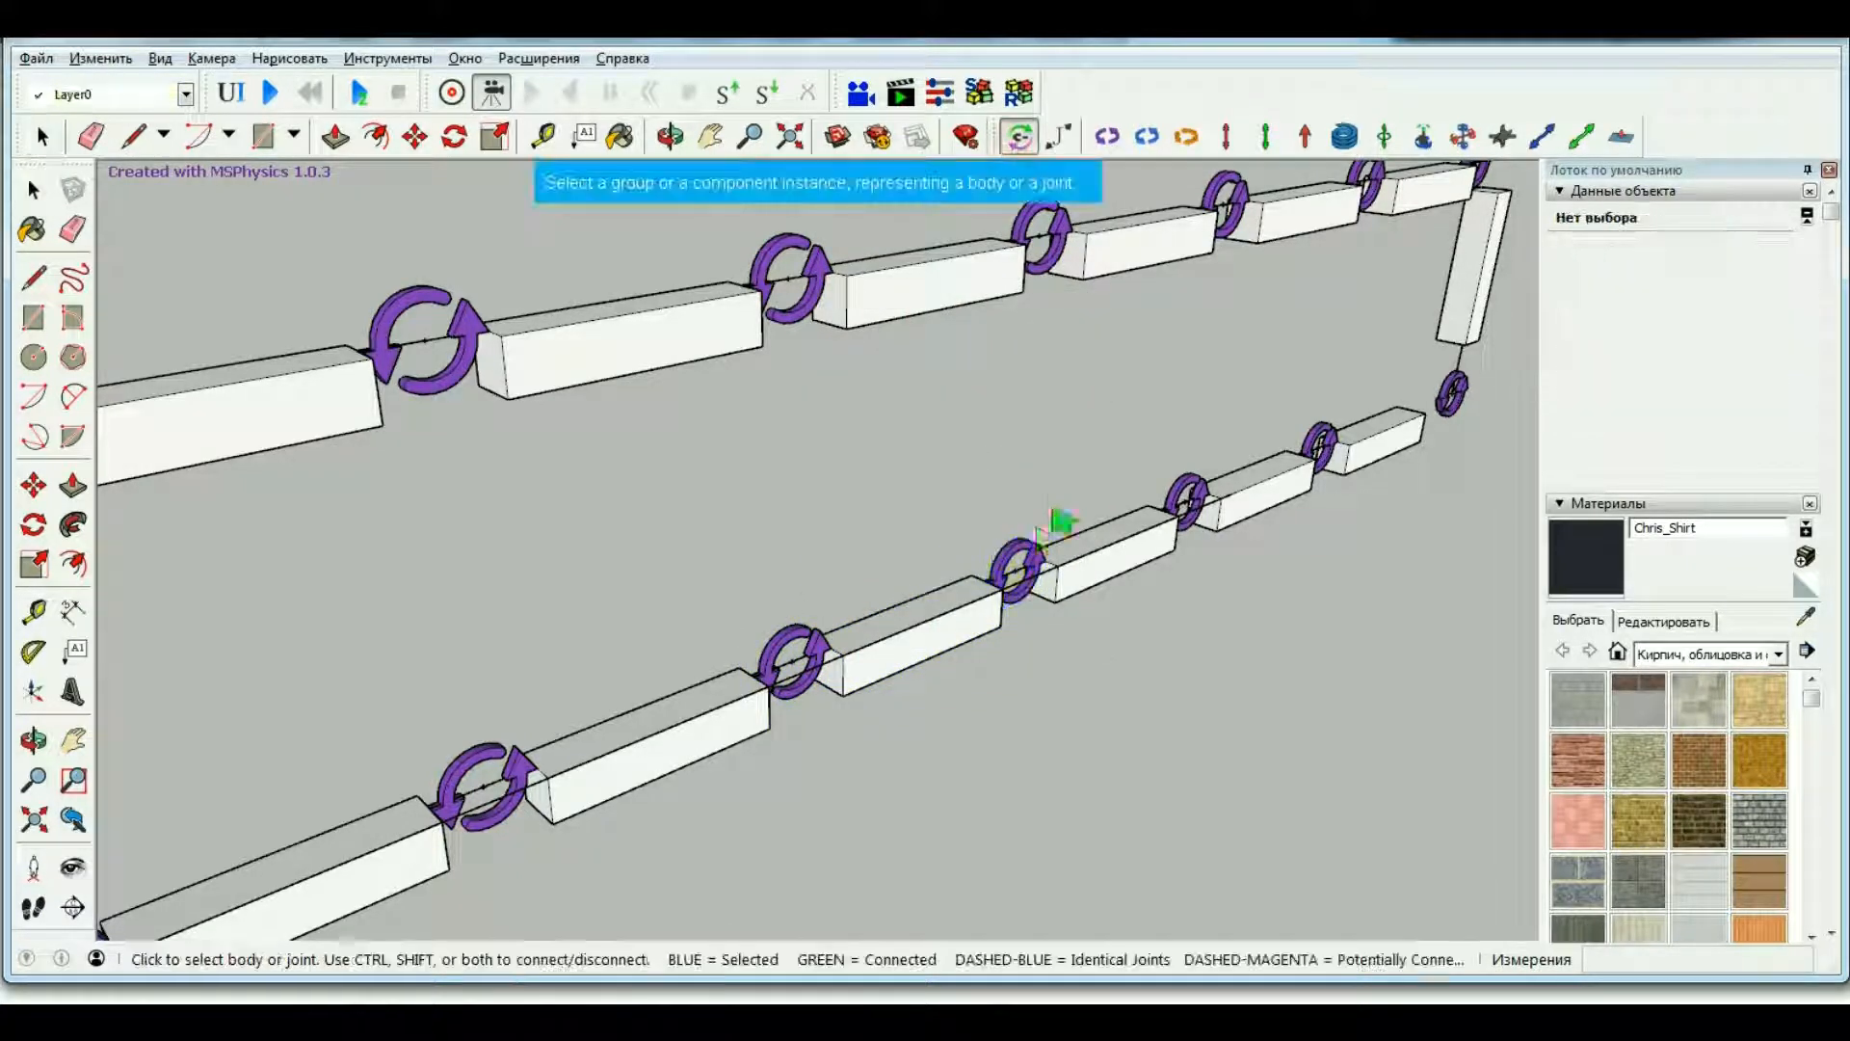
pyautogui.press('space')
pyautogui.click(1045, 568)
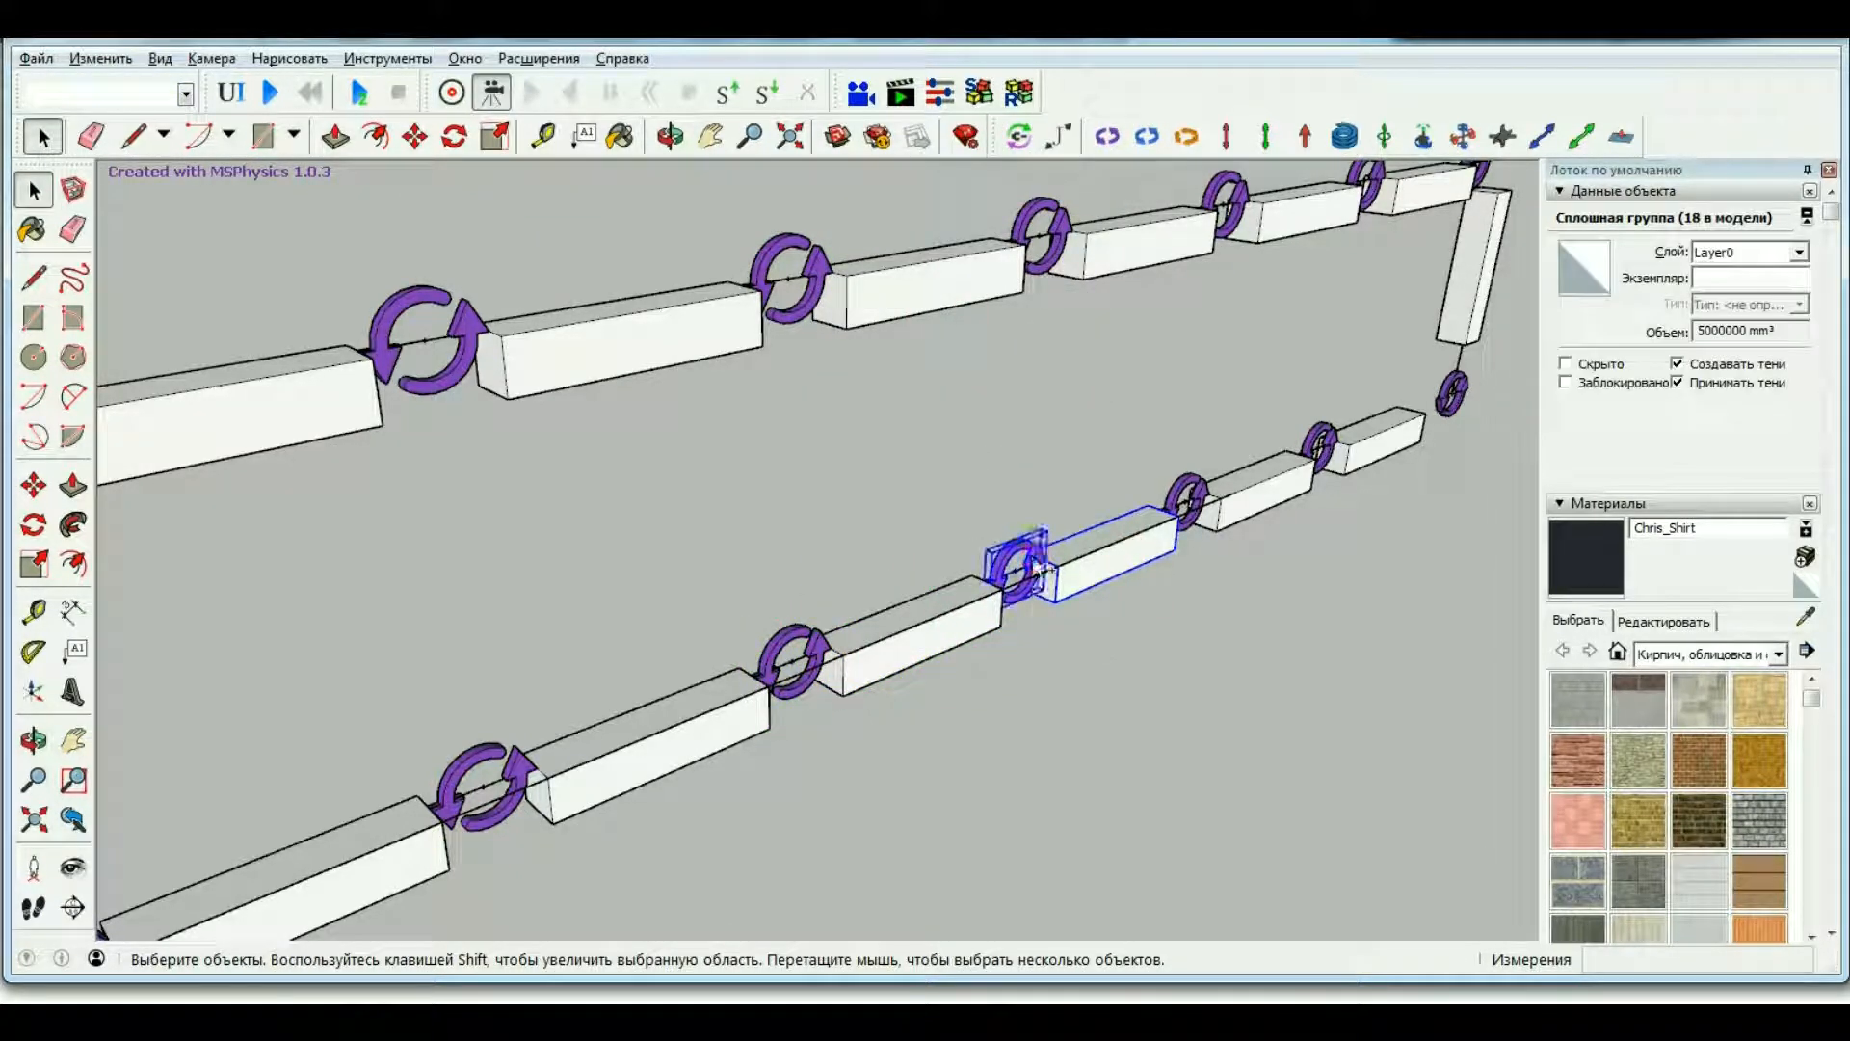
pyautogui.keyDown('shift'); pyautogui.click(1016, 567); pyautogui.keyUp('shift')
pyautogui.rightClick(1033, 568)
pyautogui.click(1121, 667)
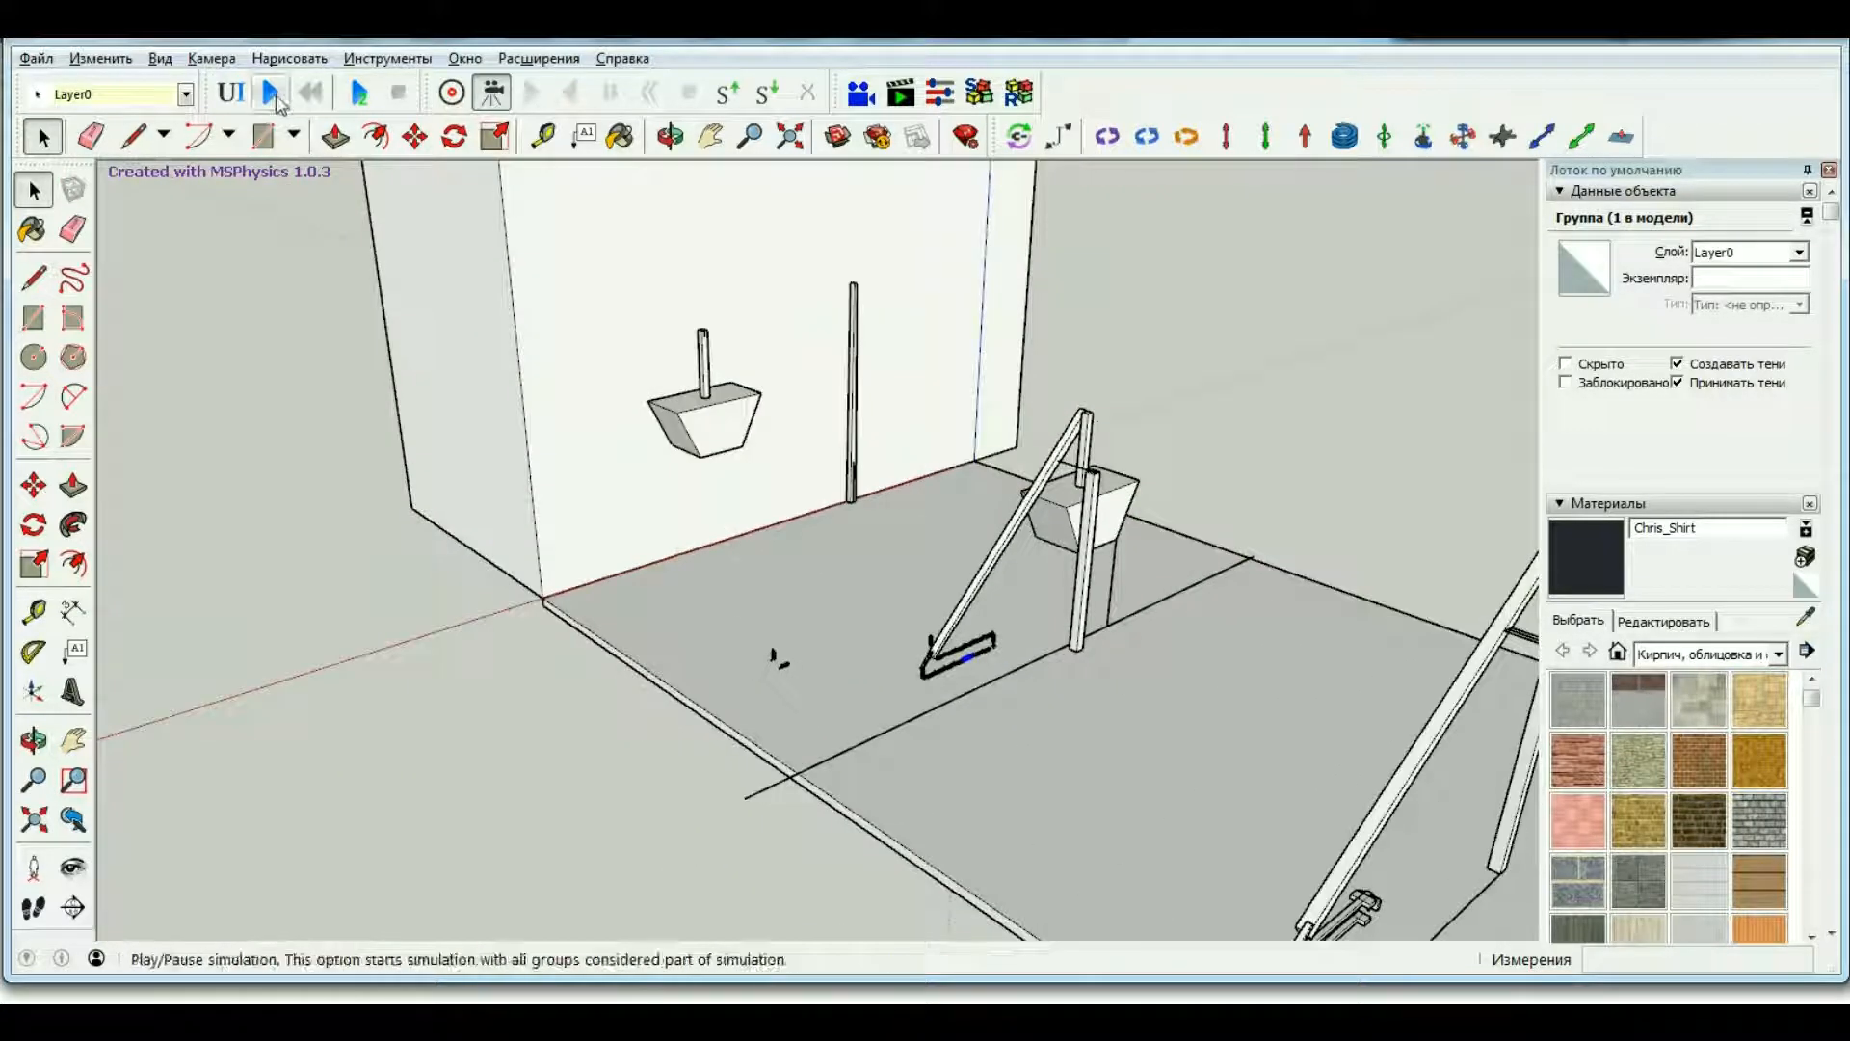
# Run the physics simulation to test the chain's connected part, and reset the model to its starting positions.
pyautogui.click(273, 93)
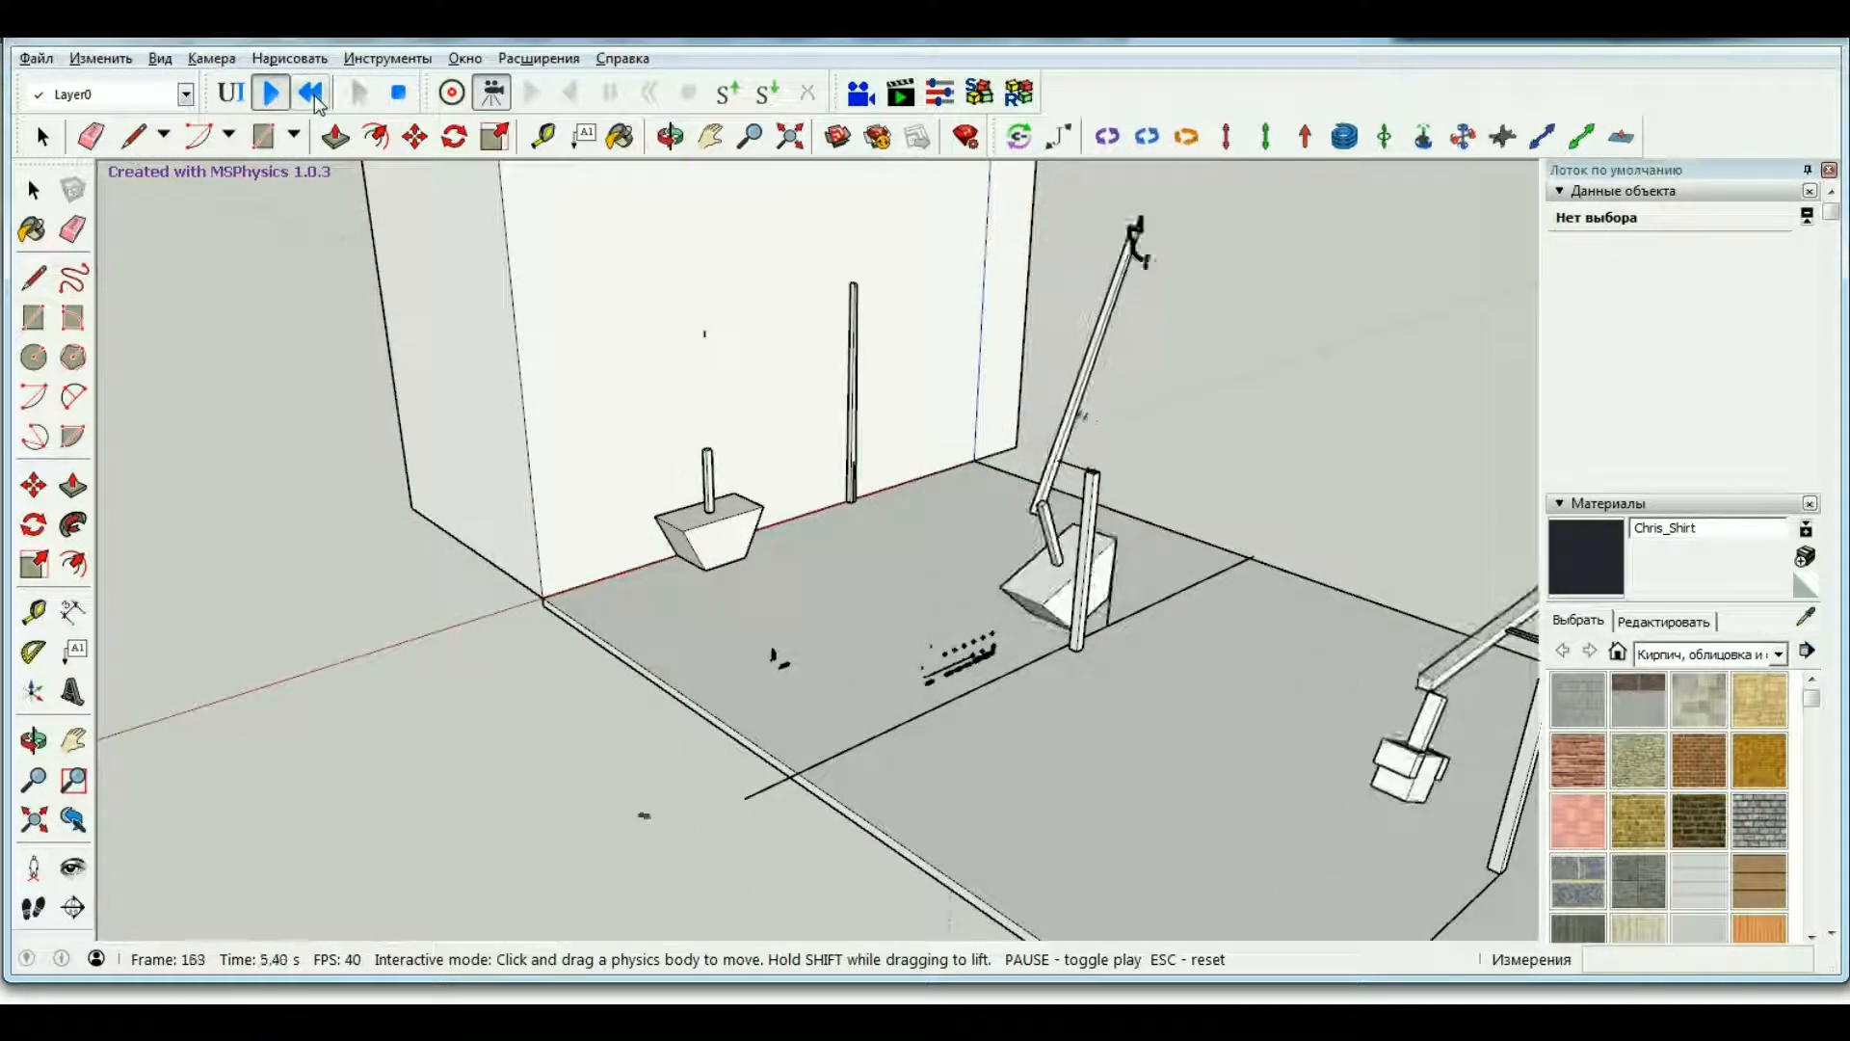
pyautogui.click(311, 93)
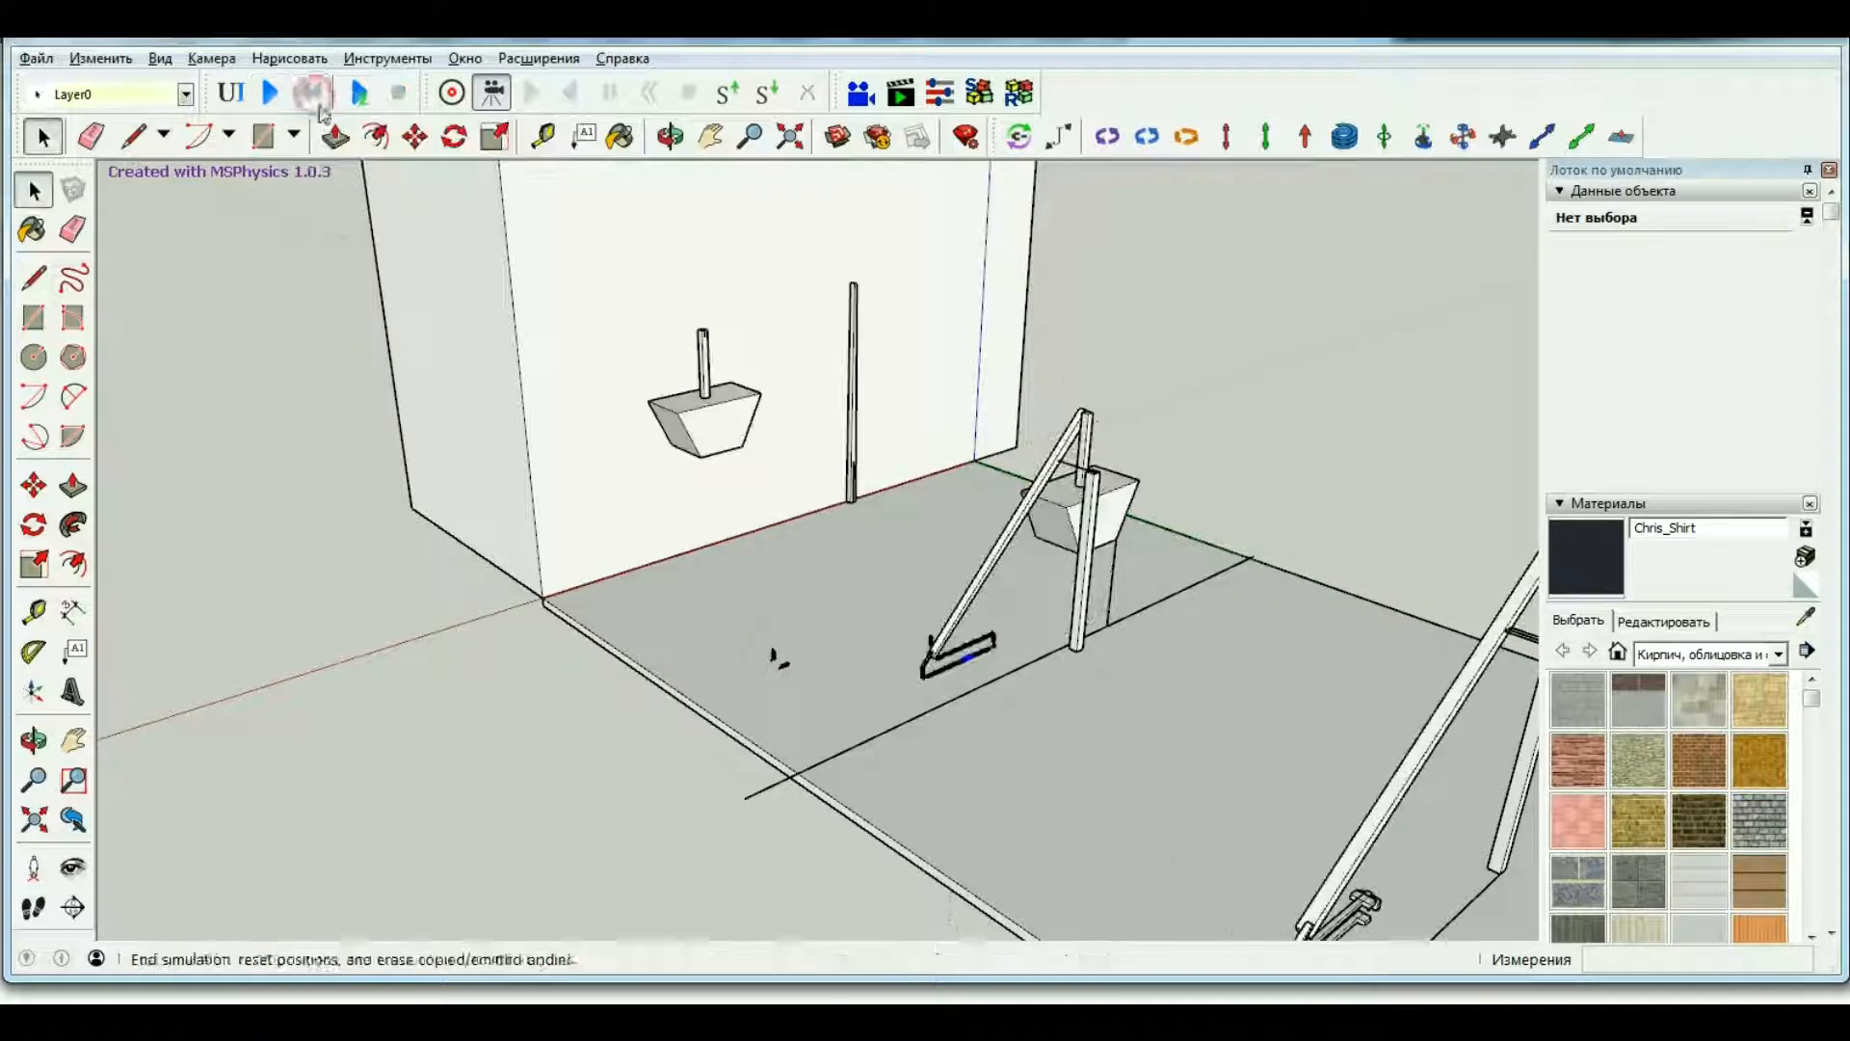
pyautogui.click(964, 657)
# Connect the hinge after the lower row's fifth link to that link and group it with the sixth link.
pyautogui.scroll(10, 964, 657)
pyautogui.scroll(3, 971, 658)
pyautogui.click(742, 758)
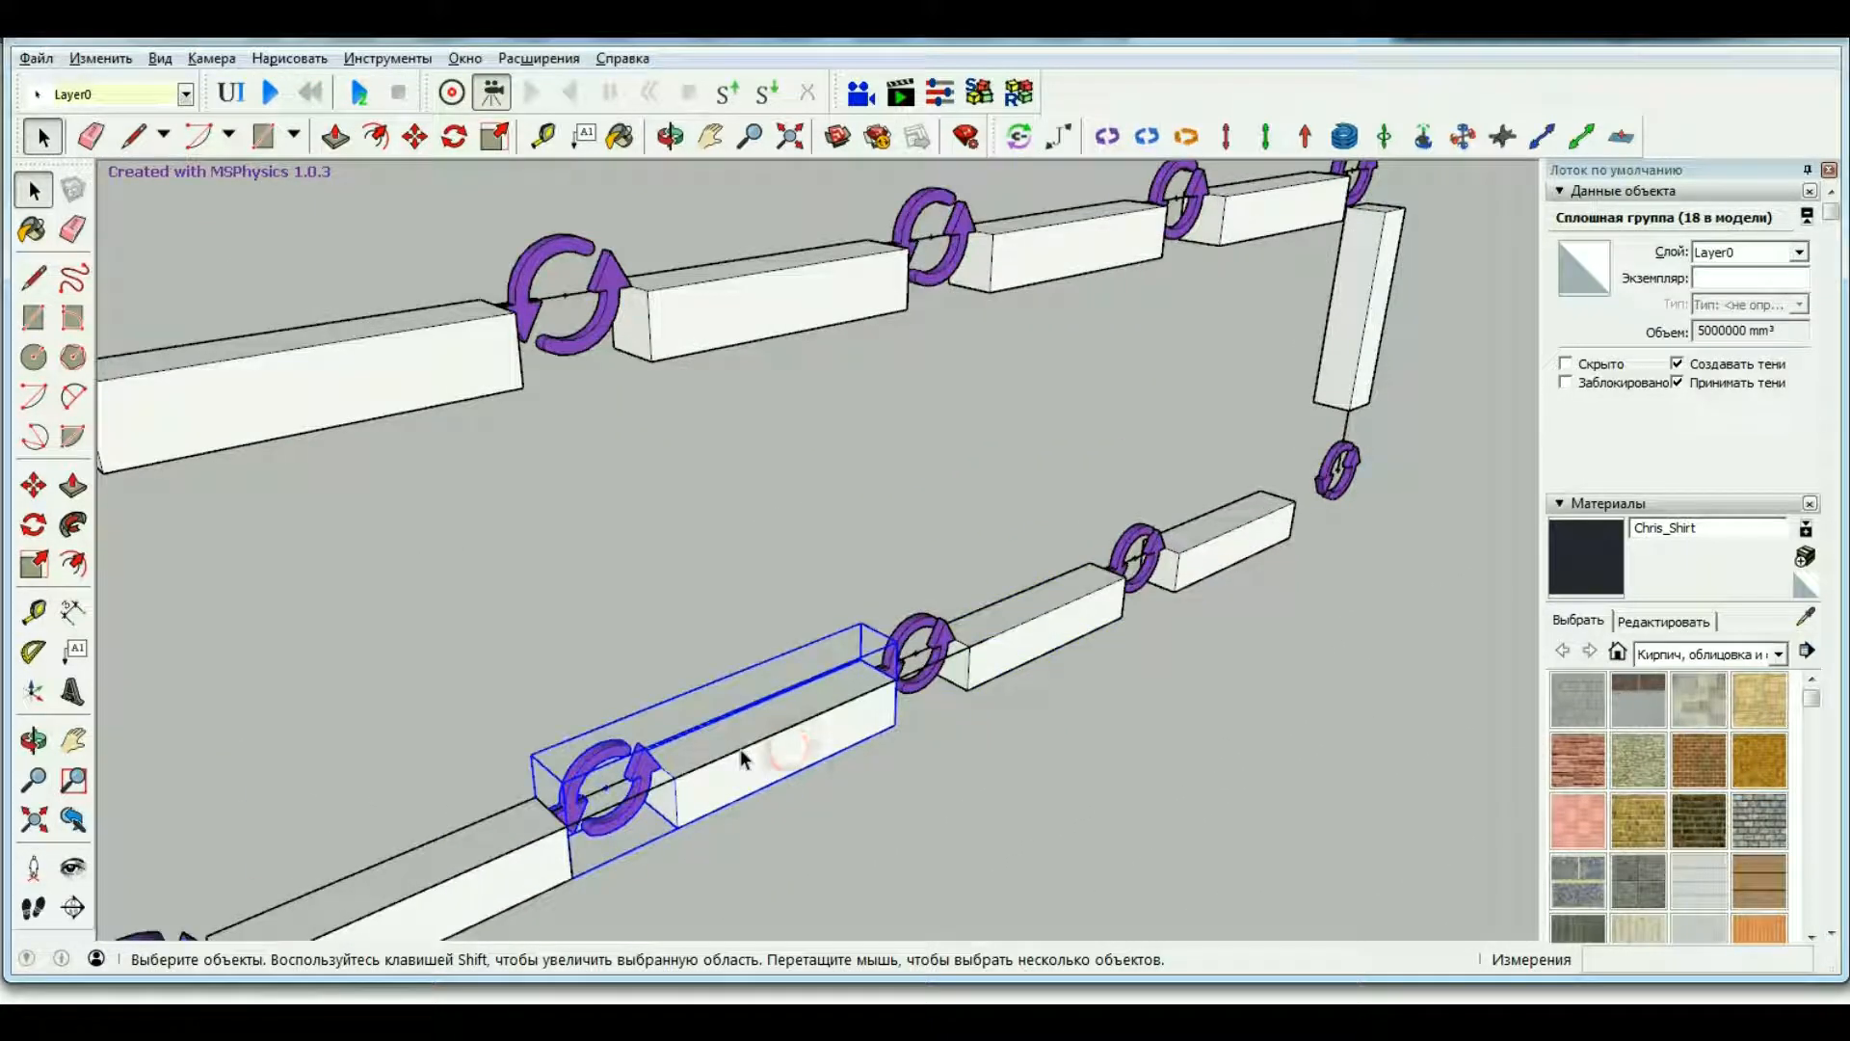
pyautogui.click(937, 648)
pyautogui.click(1020, 139)
pyautogui.click(941, 648)
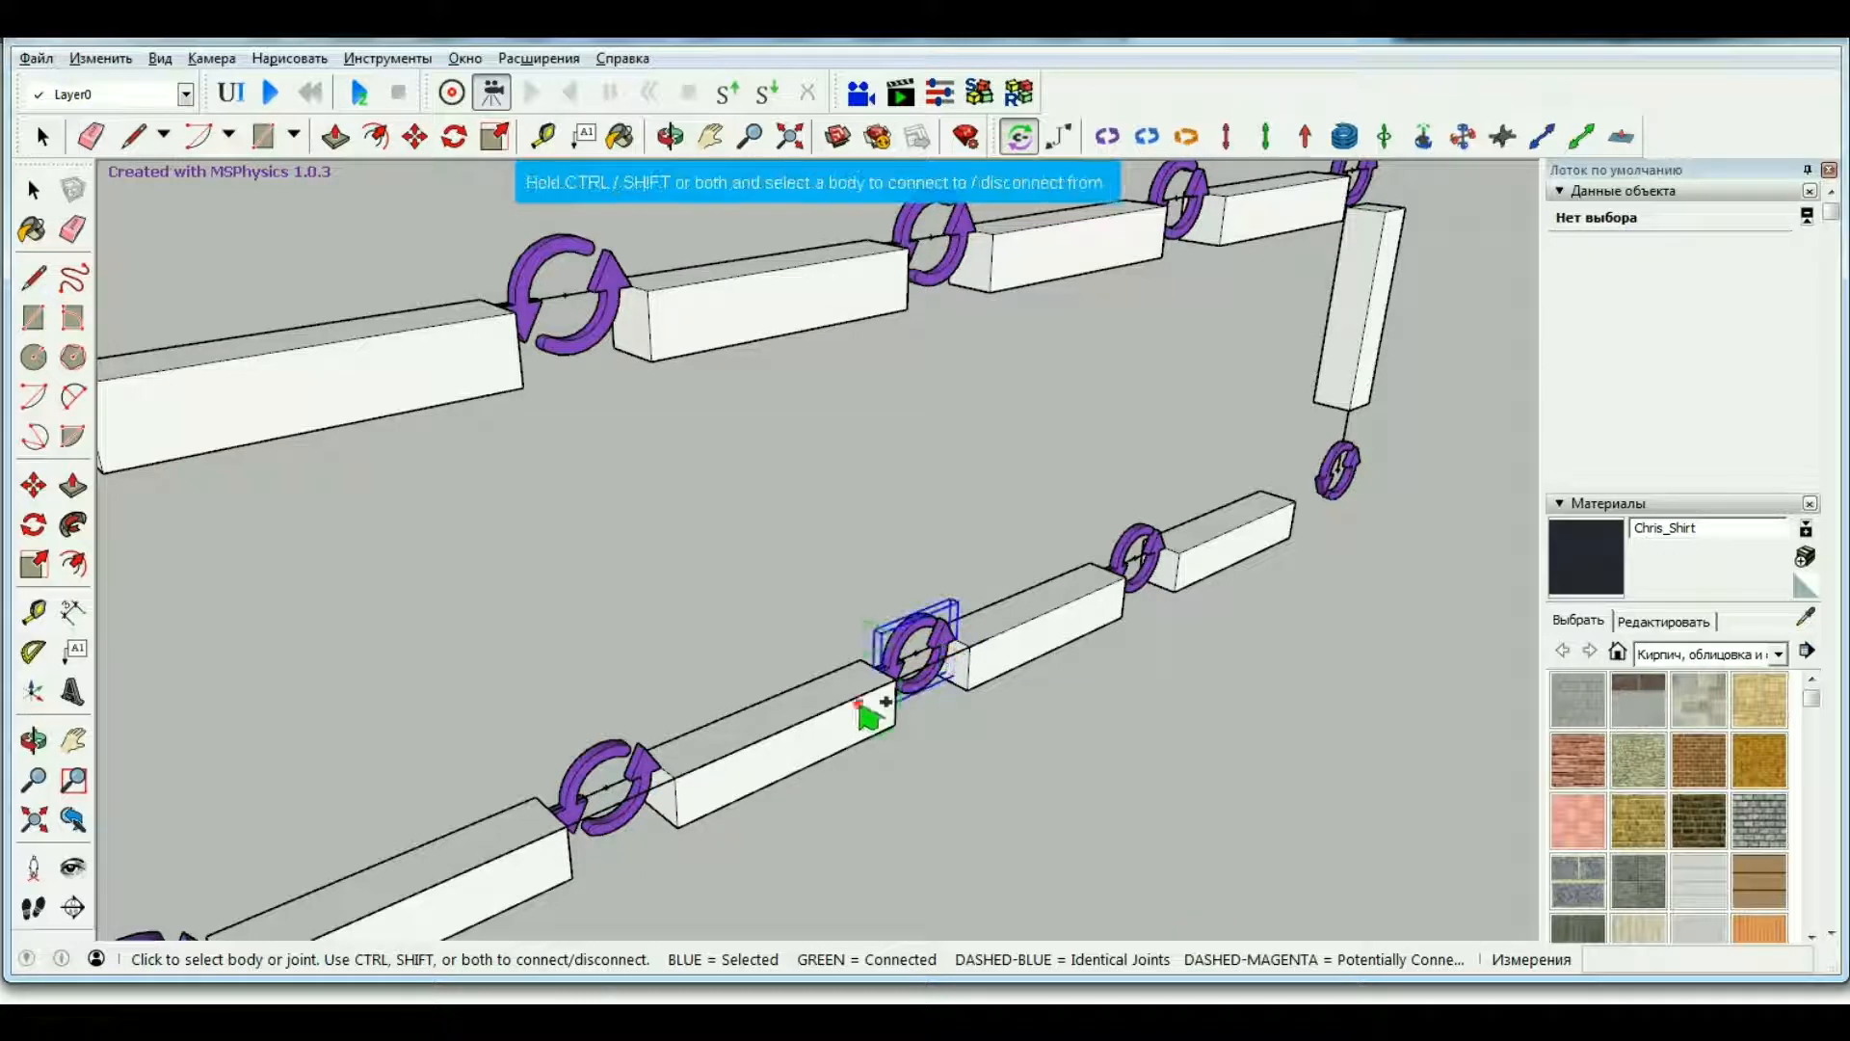
pyautogui.keyDown('ctrl'); pyautogui.click(879, 707); pyautogui.keyUp('ctrl')
pyautogui.press('space')
pyautogui.click(965, 651)
pyautogui.keyDown('ctrl'); pyautogui.click(915, 650); pyautogui.keyUp('ctrl')
pyautogui.rightClick(951, 651)
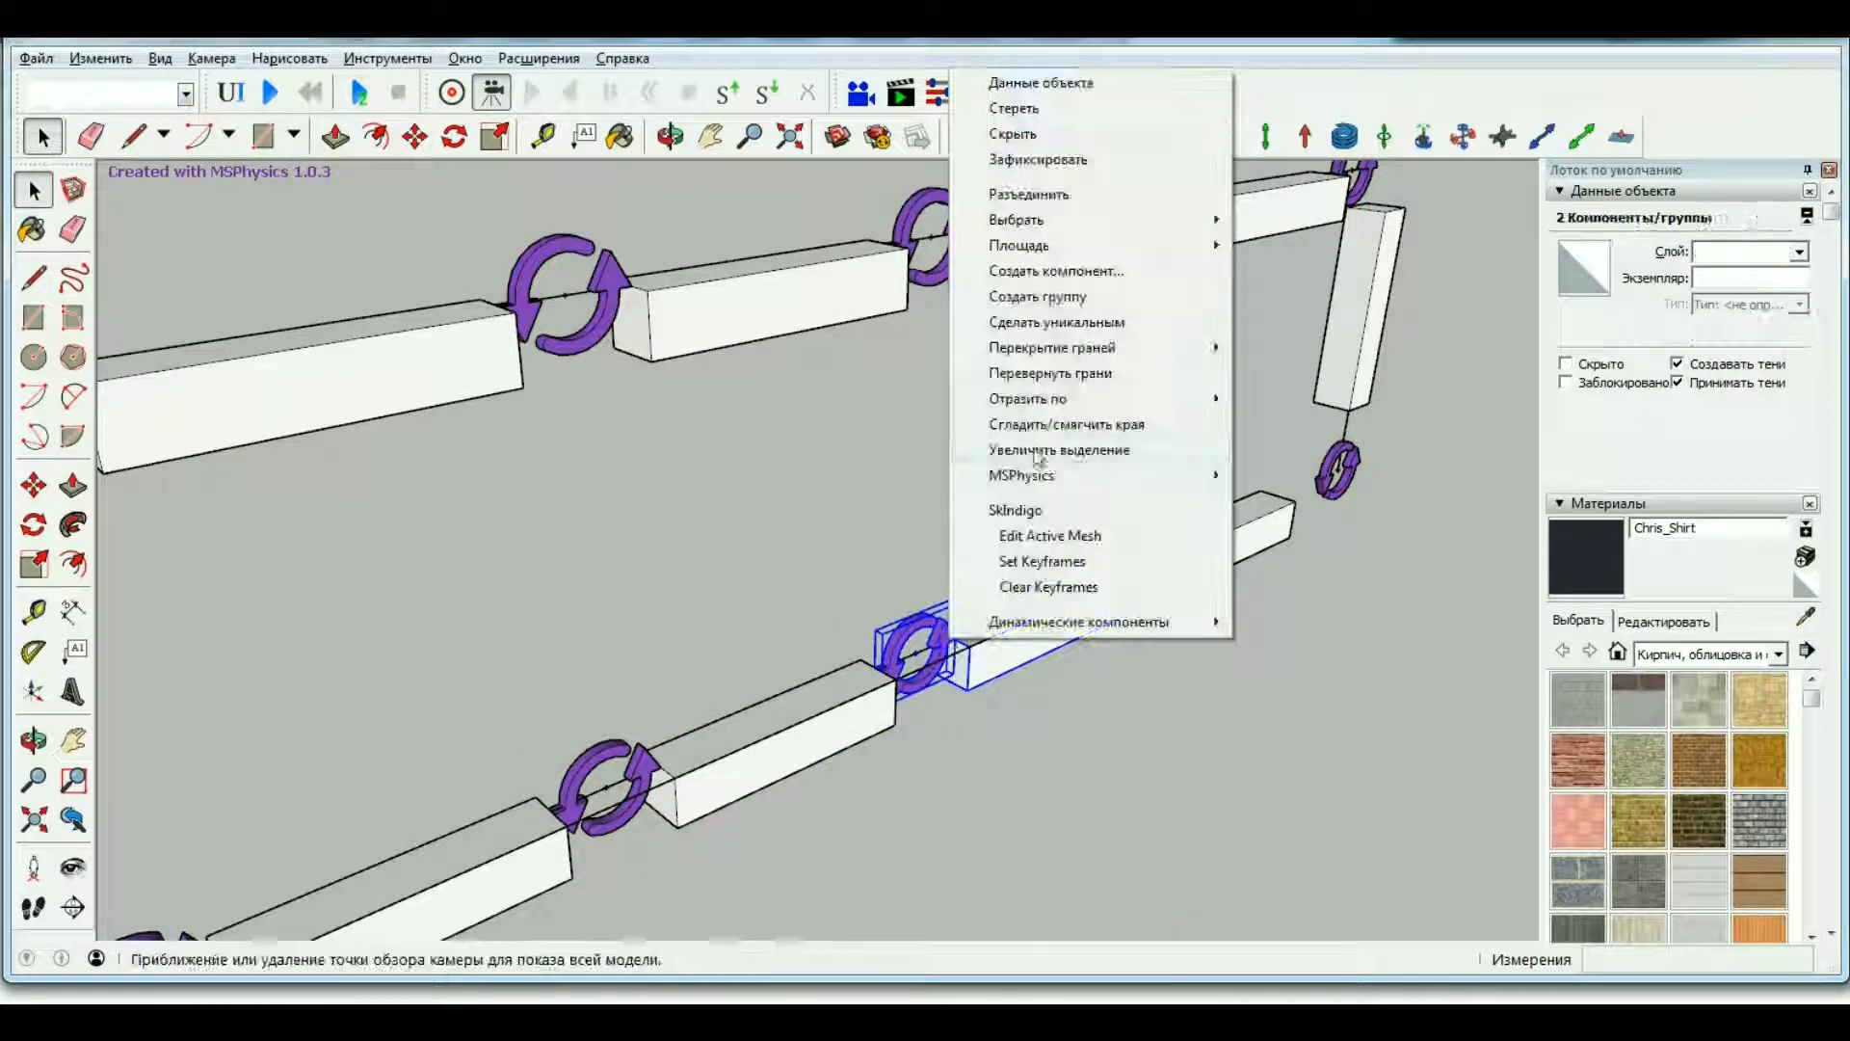
pyautogui.click(1038, 296)
# Connect the hinge after the lower row's sixth link to that link and group it with the seventh link.
pyautogui.click(1156, 541)
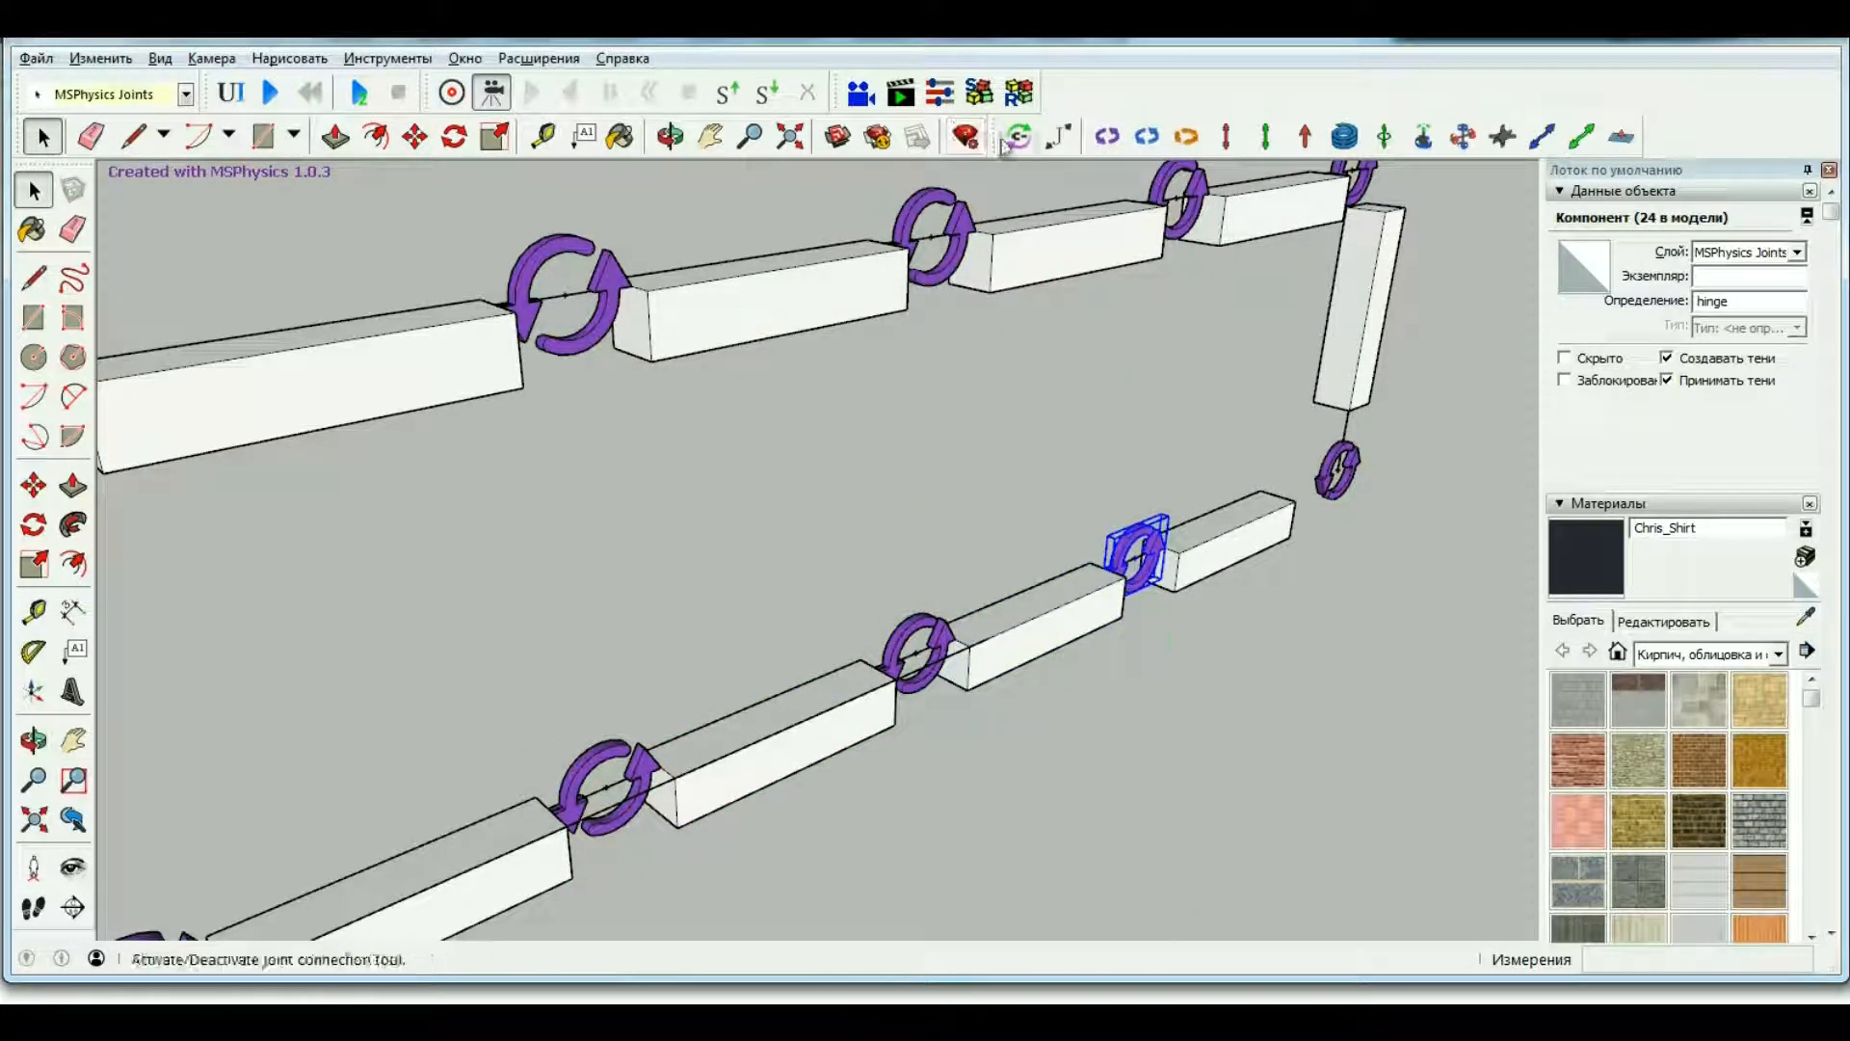
pyautogui.click(1021, 136)
pyautogui.press('space')
pyautogui.keyDown('ctrl'); pyautogui.click(1224, 540); pyautogui.keyUp('ctrl')
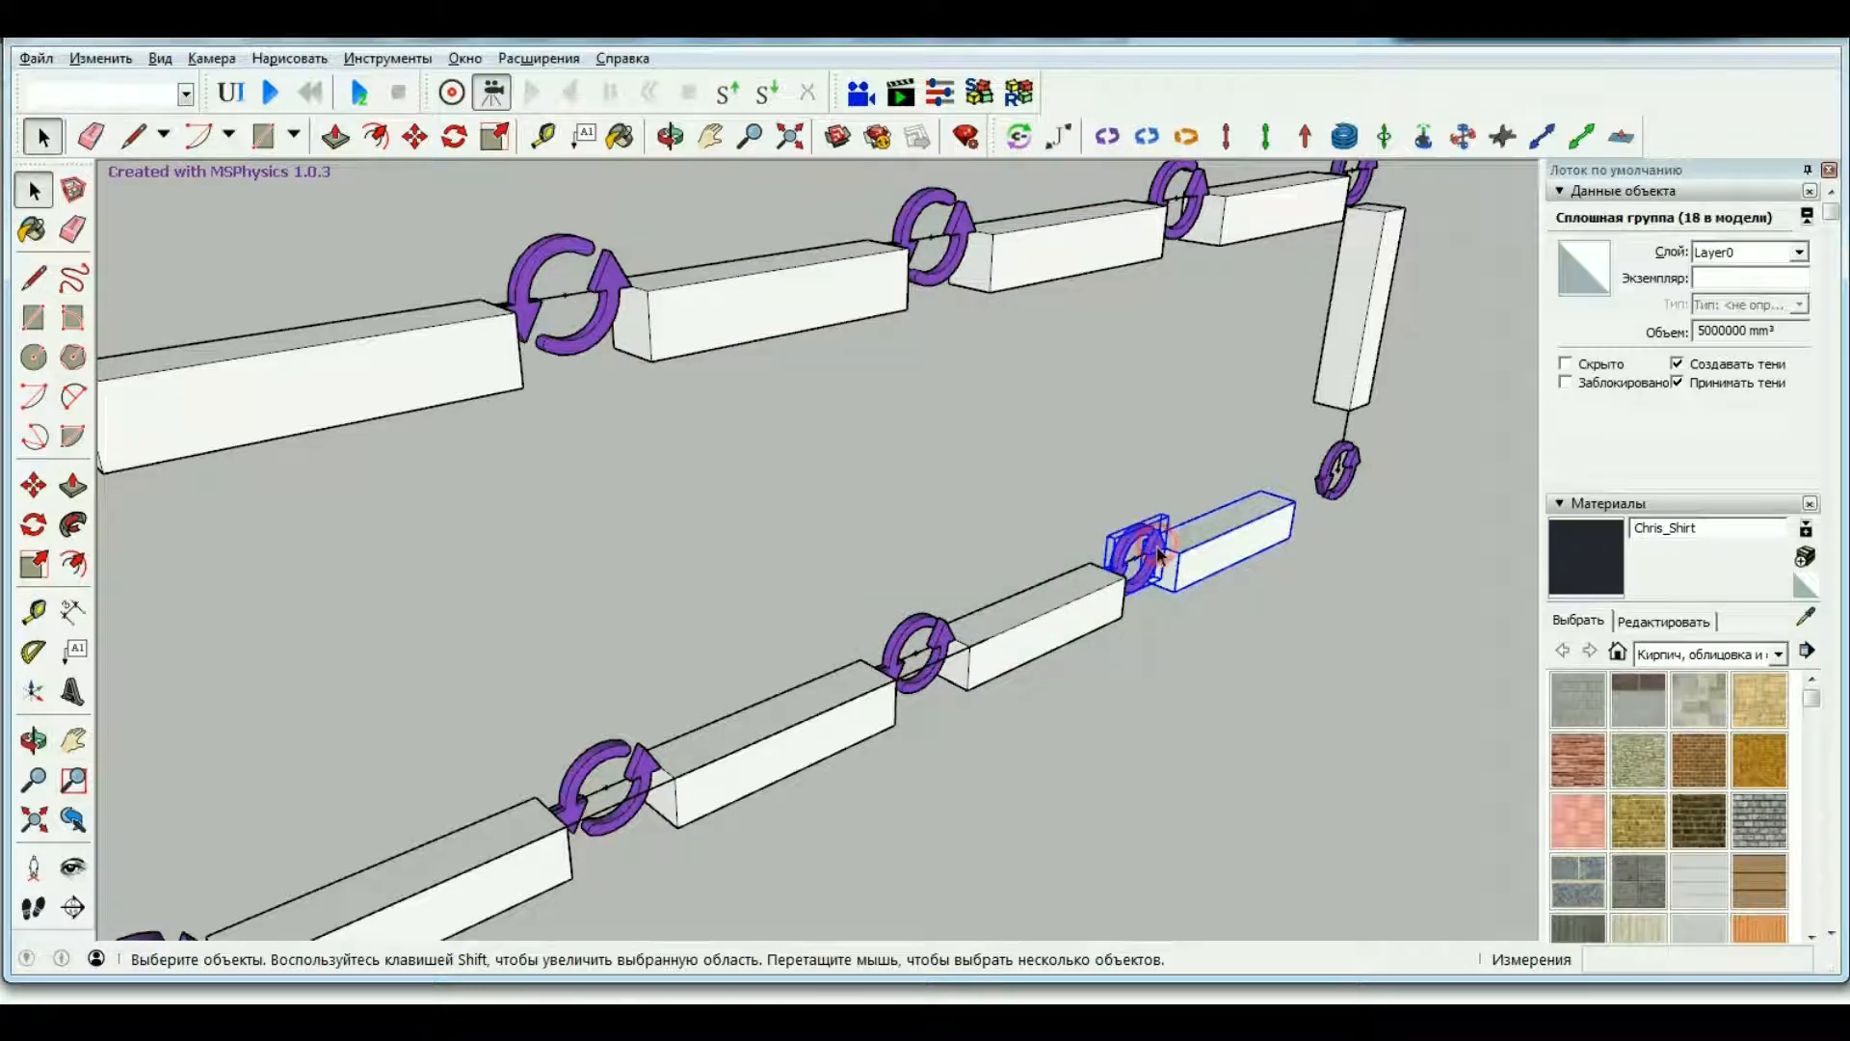
pyautogui.rightClick(1205, 540)
pyautogui.click(1263, 663)
# Connect the hinge below the far upright bar to the lower row's last link and group the hinge with the upright bar.
pyautogui.scroll(-3, 449, 751)
pyautogui.scroll(3, 981, 601)
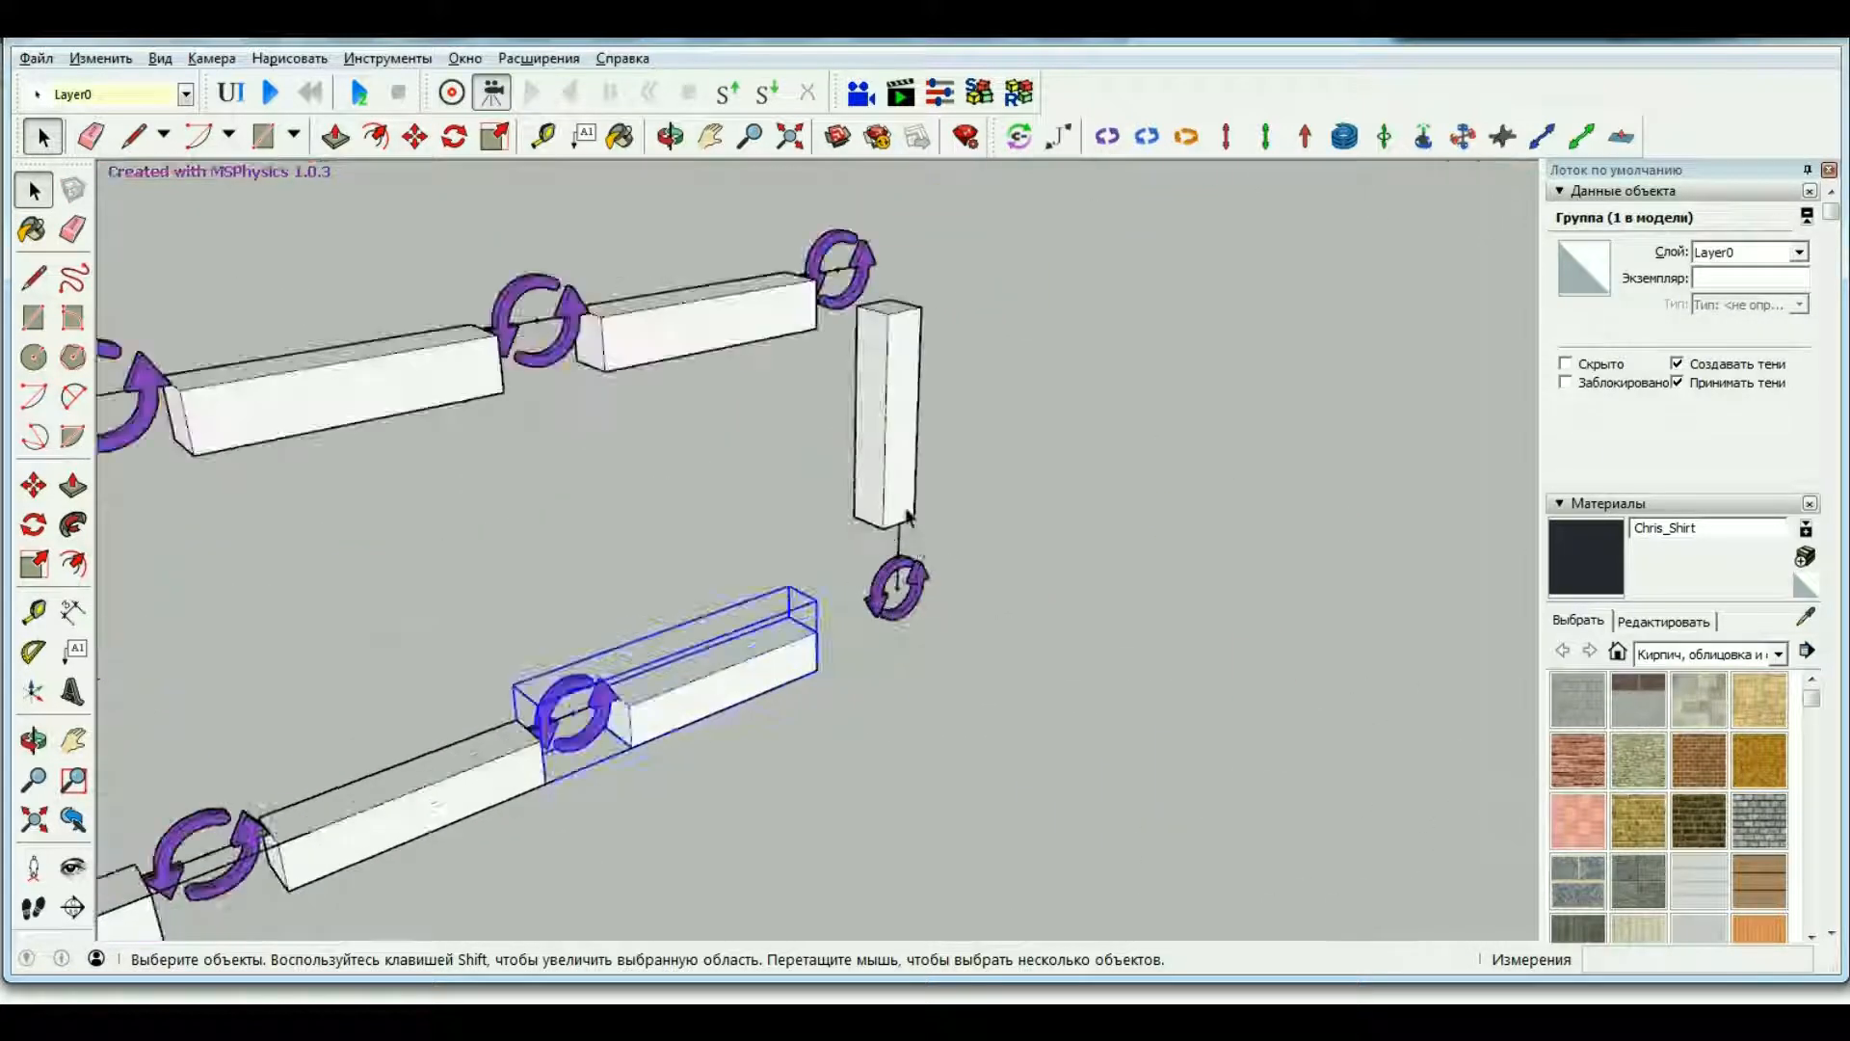
pyautogui.click(898, 511)
pyautogui.click(899, 541)
pyautogui.click(914, 580)
pyautogui.click(1021, 136)
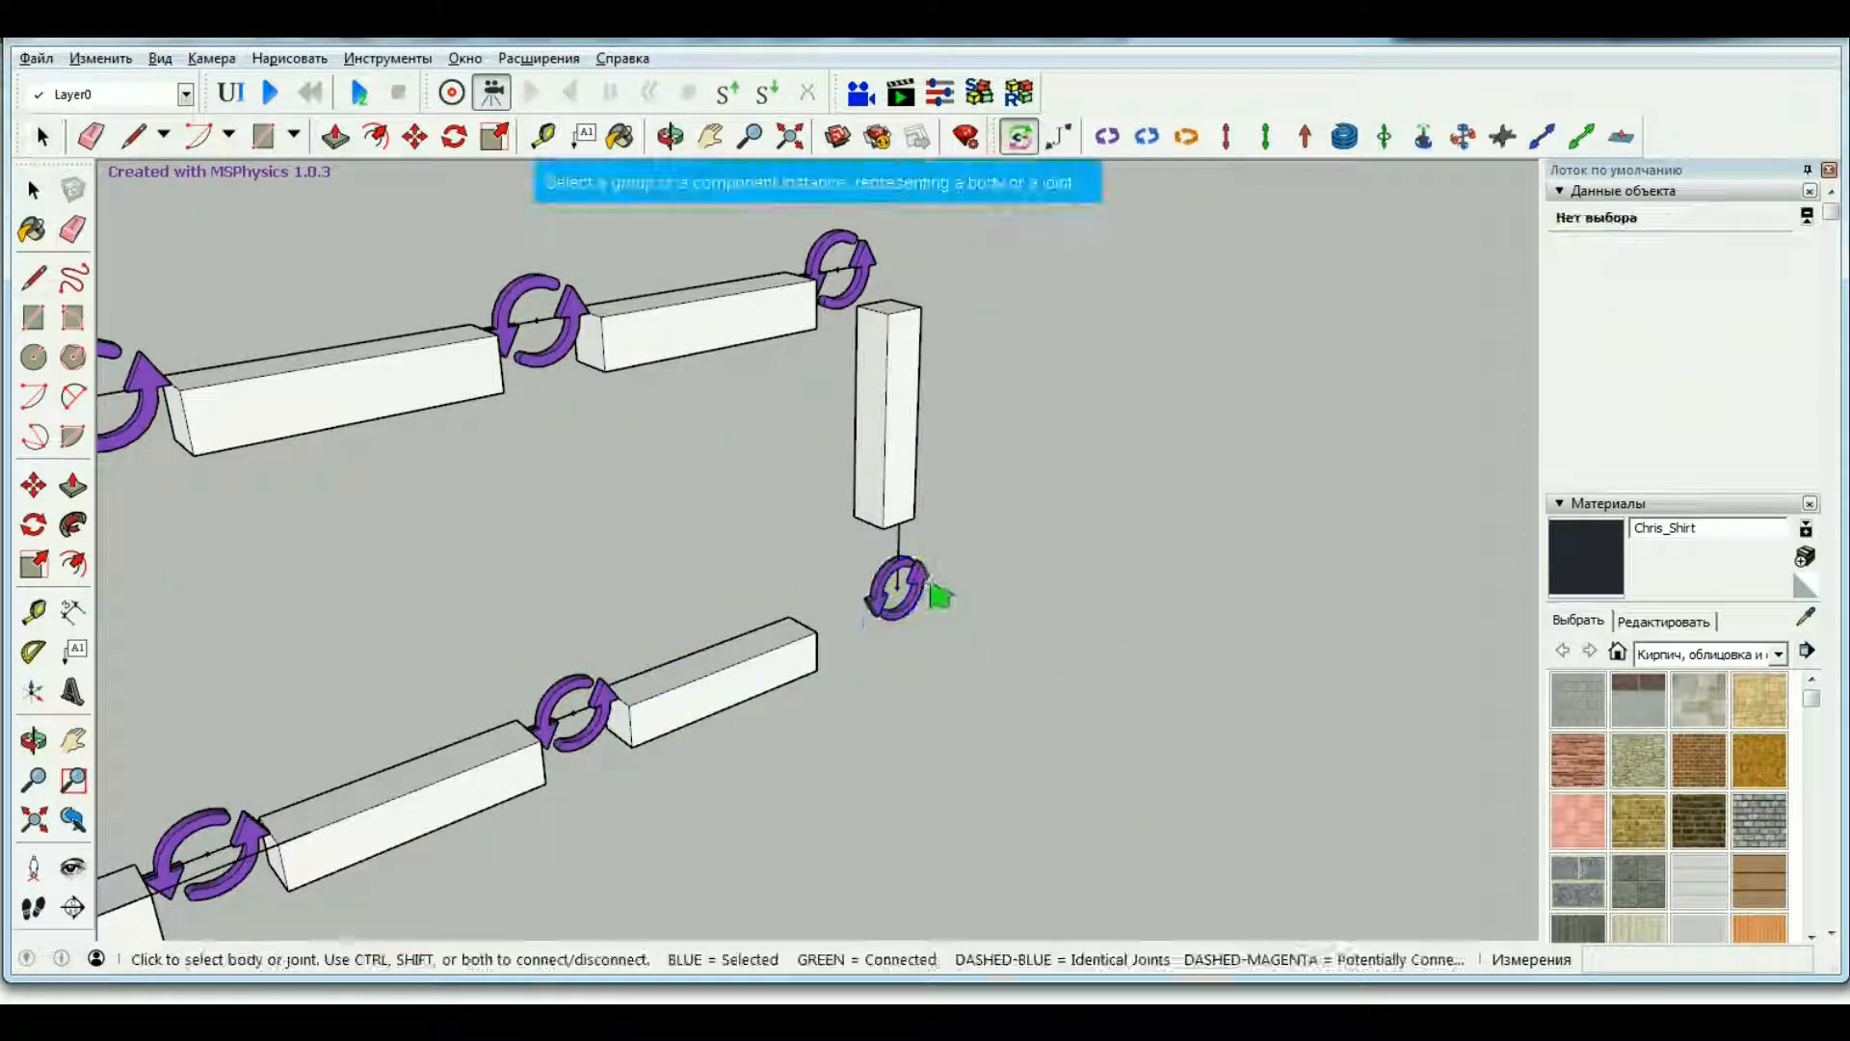
pyautogui.click(901, 586)
pyautogui.keyDown('ctrl'); pyautogui.click(785, 673); pyautogui.keyUp('ctrl')
pyautogui.press('space')
pyautogui.click(906, 419)
pyautogui.keyDown('ctrl'); pyautogui.click(888, 590); pyautogui.keyUp('ctrl')
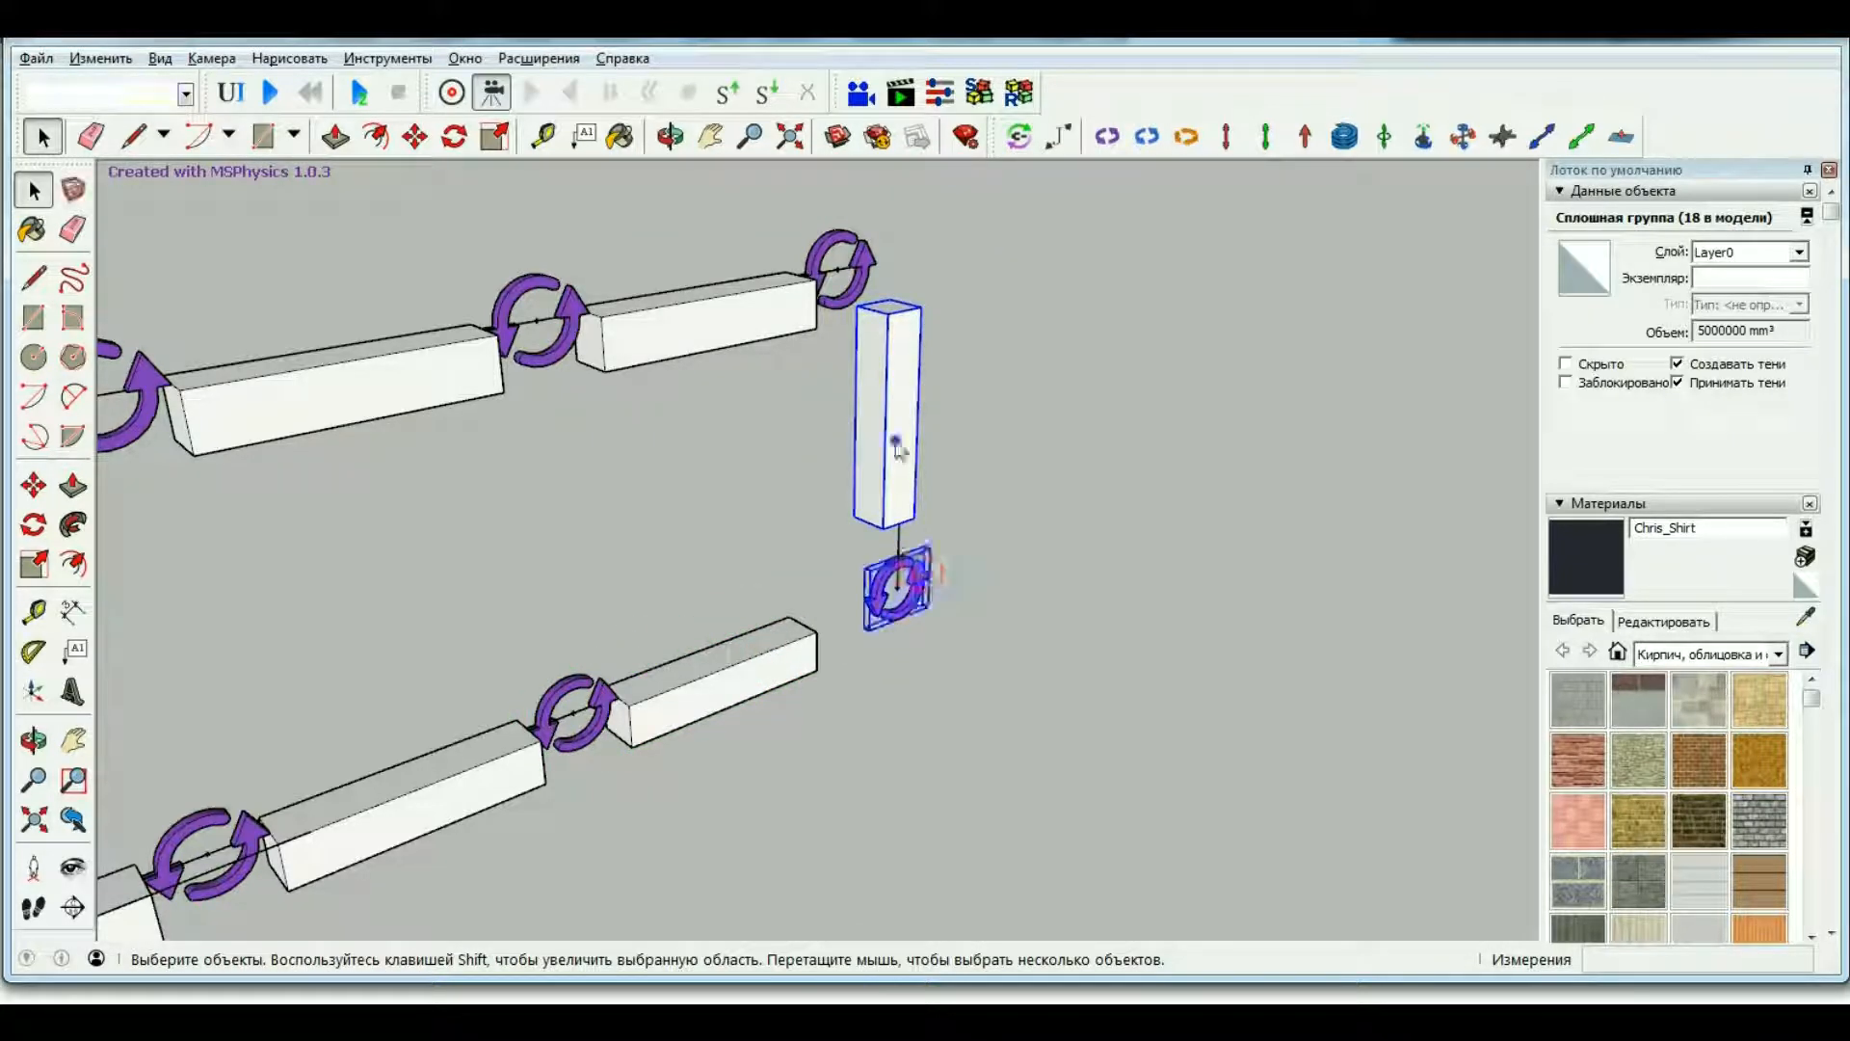
pyautogui.rightClick(920, 586)
pyautogui.click(963, 669)
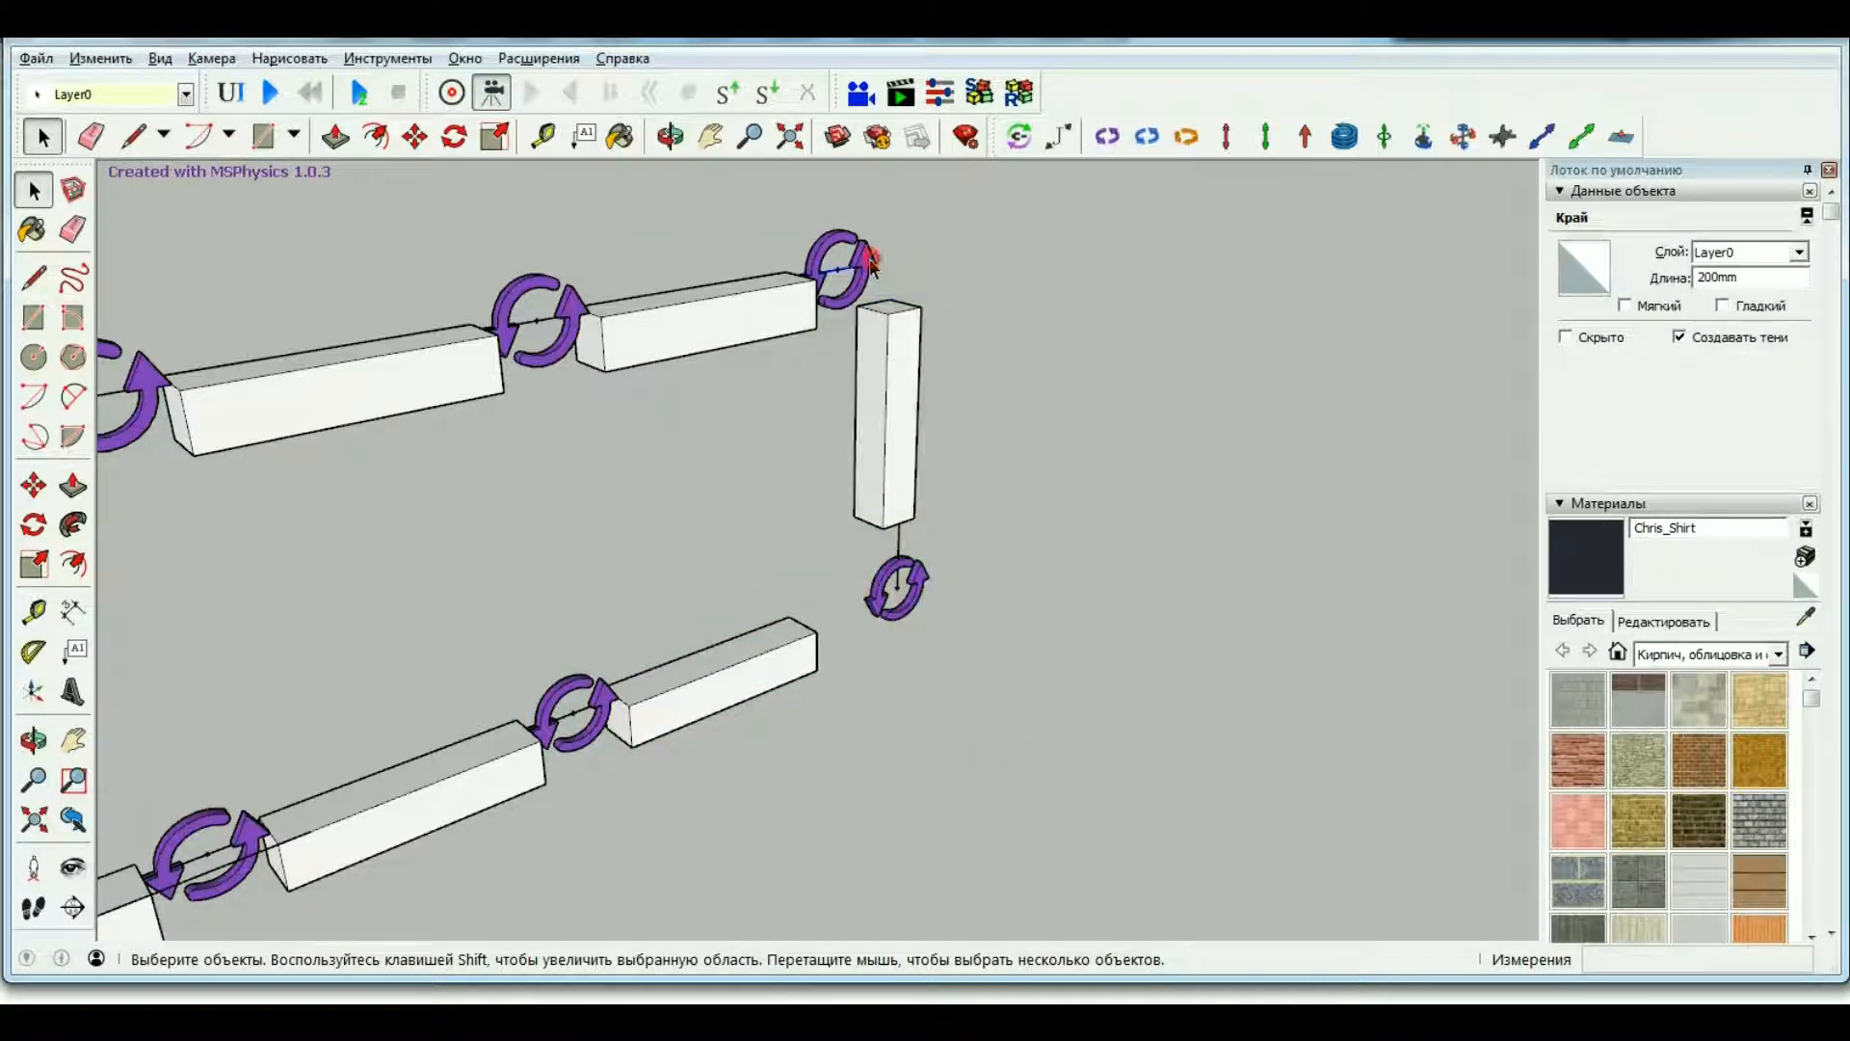
# Connect the hinge at the upper row's far end to the far upright bar and group it with the adjacent upper link.
pyautogui.click(863, 268)
pyautogui.click(1020, 136)
pyautogui.press('space')
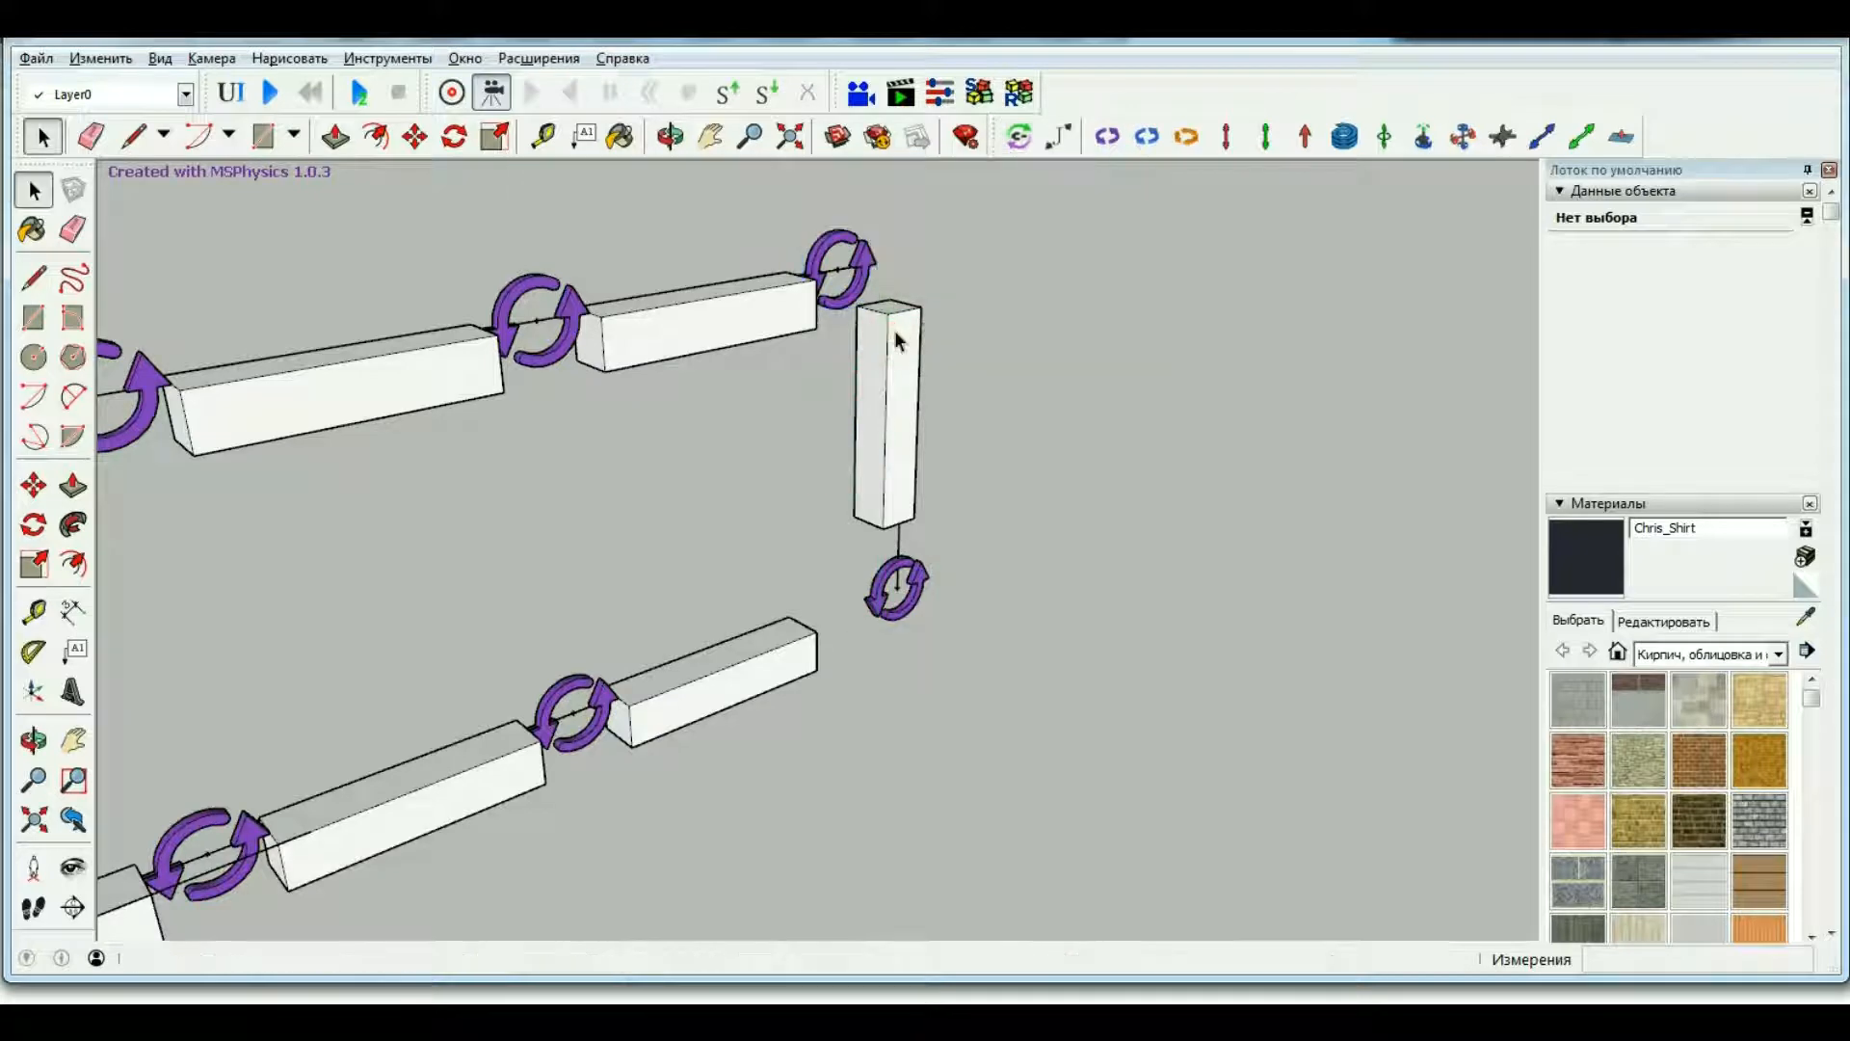
pyautogui.click(870, 260)
pyautogui.click(768, 308)
pyautogui.keyDown('ctrl'); pyautogui.click(838, 248); pyautogui.keyUp('ctrl')
pyautogui.rightClick(841, 248)
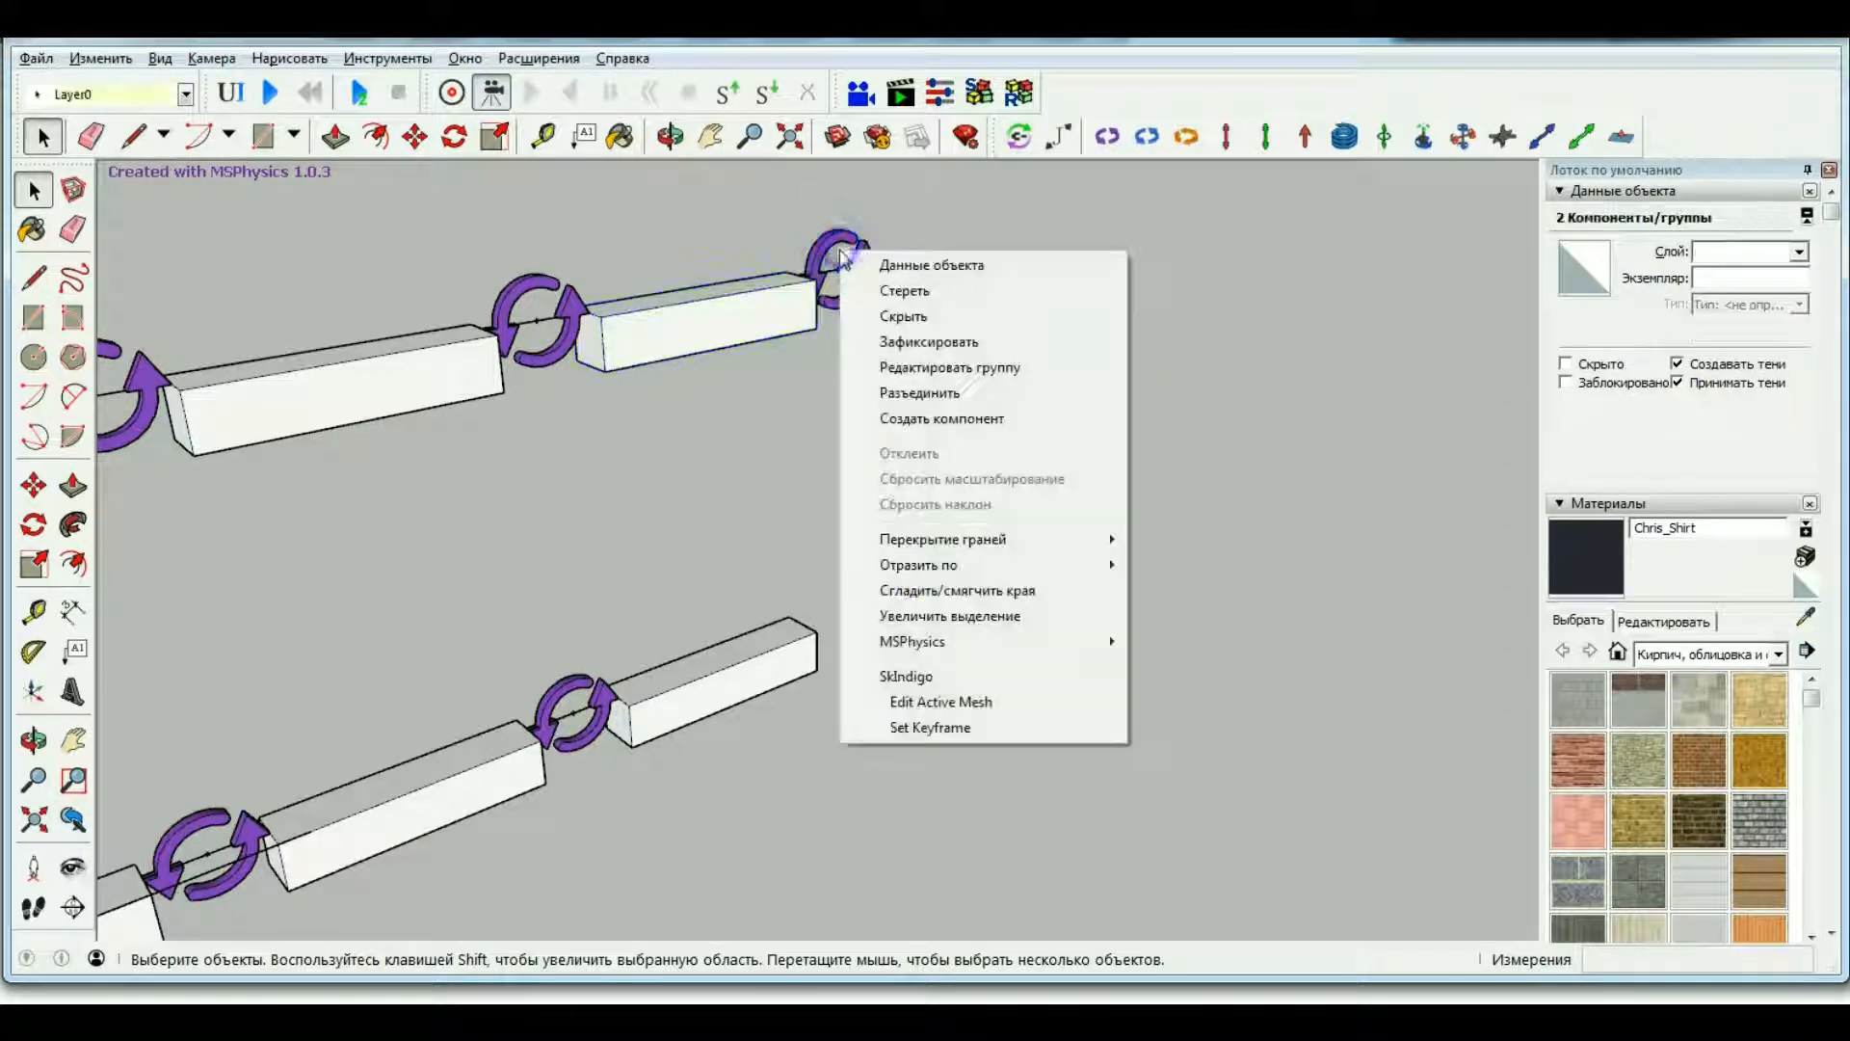
pyautogui.click(789, 308)
pyautogui.rightClick(835, 245)
pyautogui.click(924, 474)
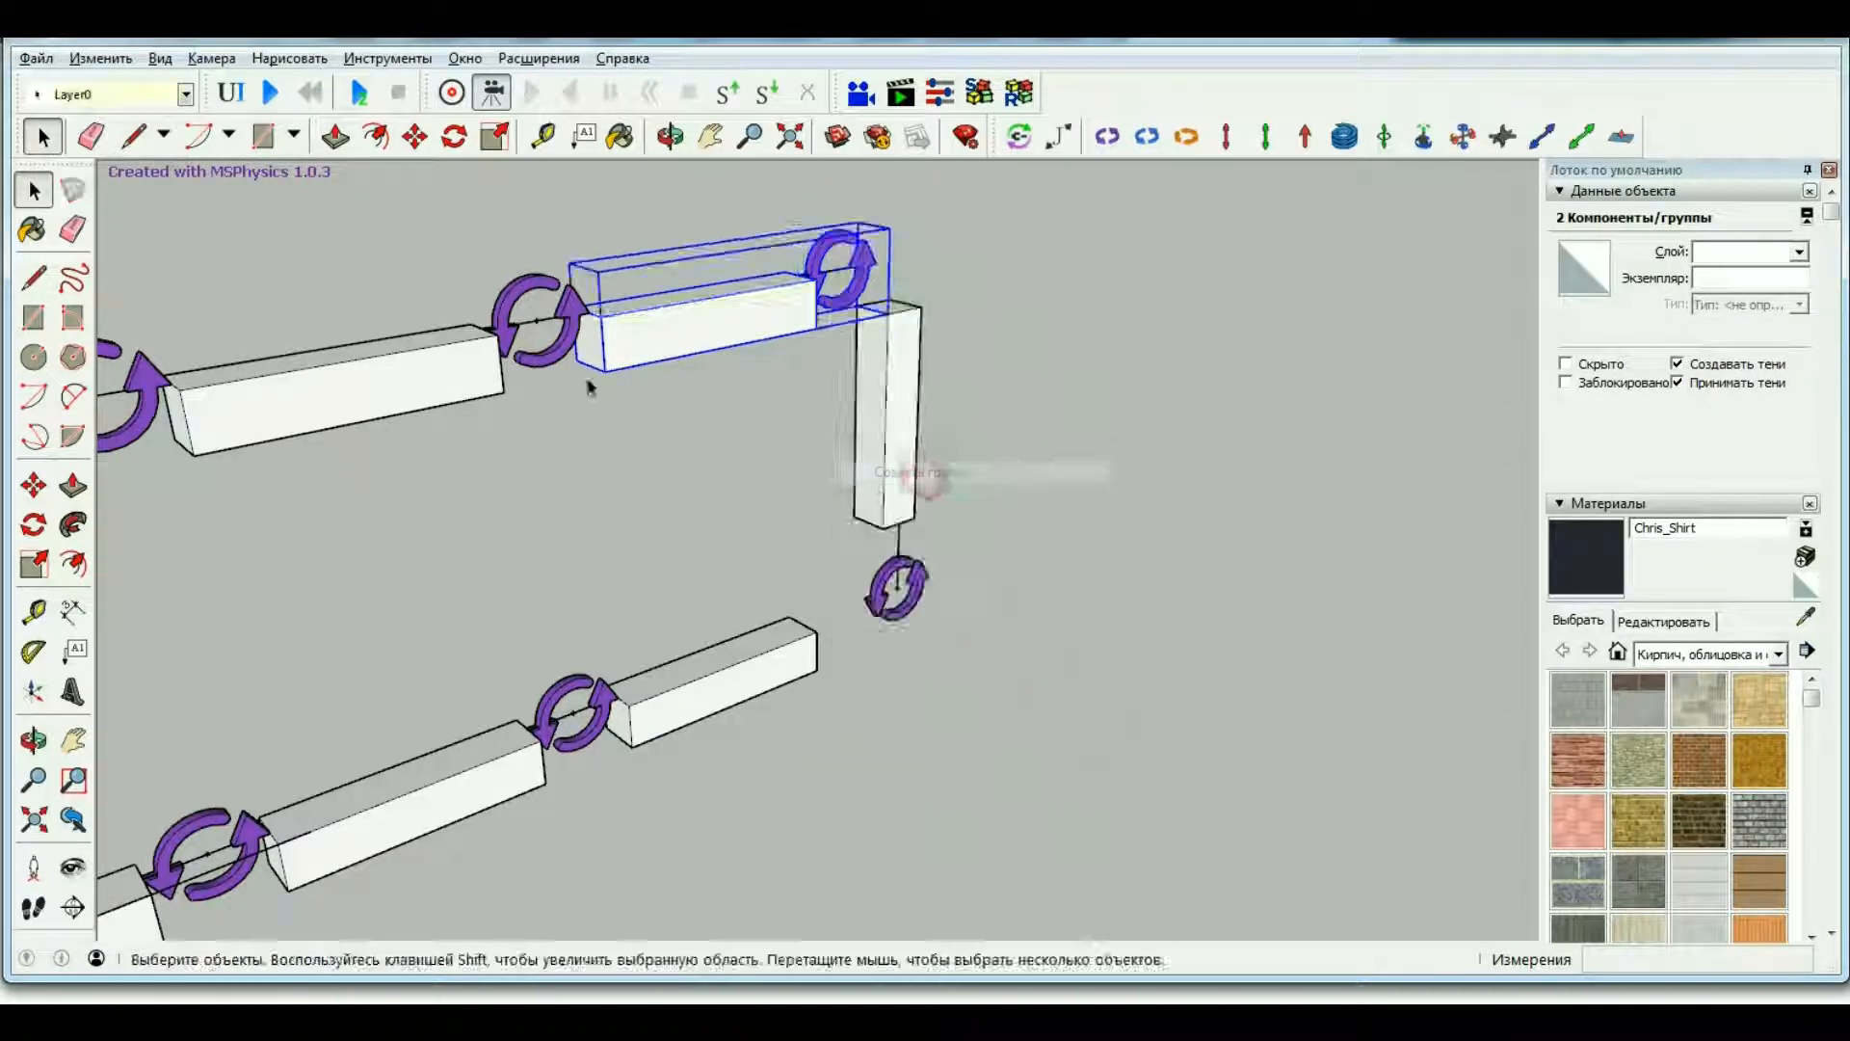
# Connect the hinge between the upper row's fifth and sixth links to the sixth link and group it with the fifth.
pyautogui.click(571, 336)
pyautogui.click(1009, 138)
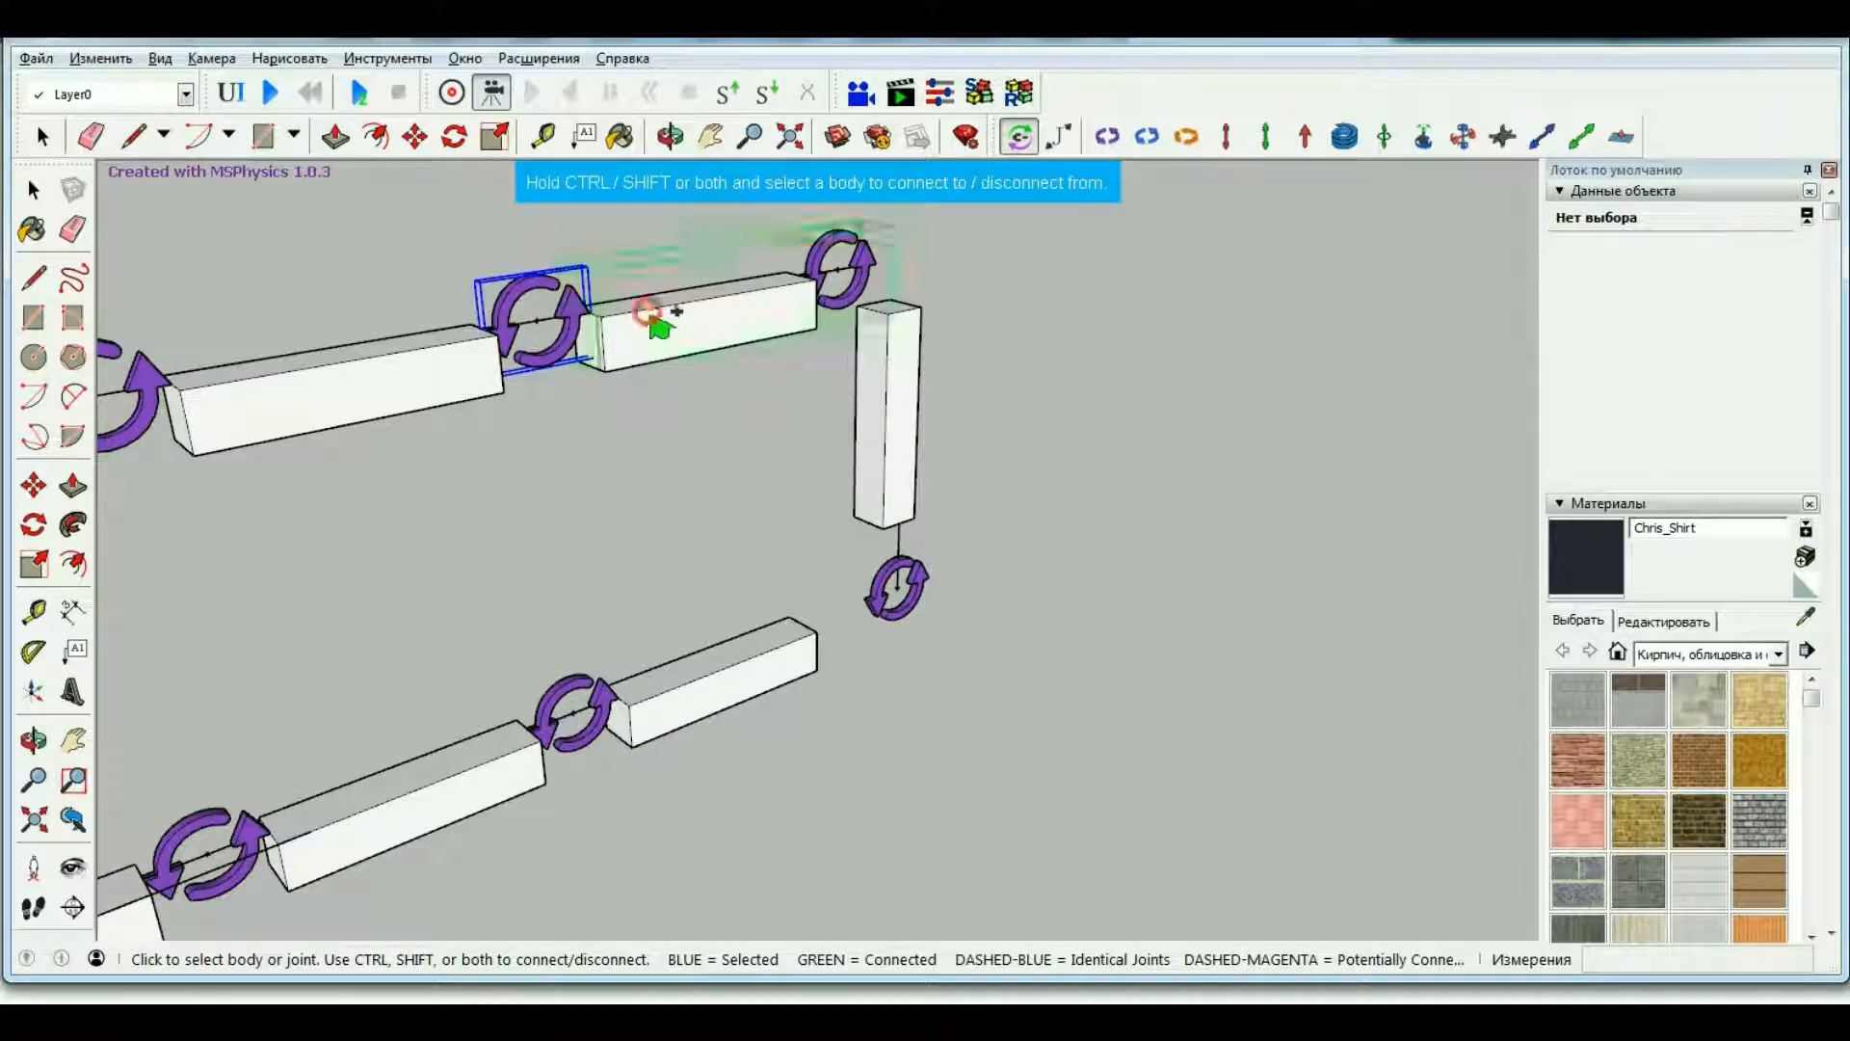
pyautogui.press('space')
pyautogui.click(413, 380)
pyautogui.keyDown('ctrl'); pyautogui.click(532, 307); pyautogui.keyUp('ctrl')
pyautogui.rightClick(557, 291)
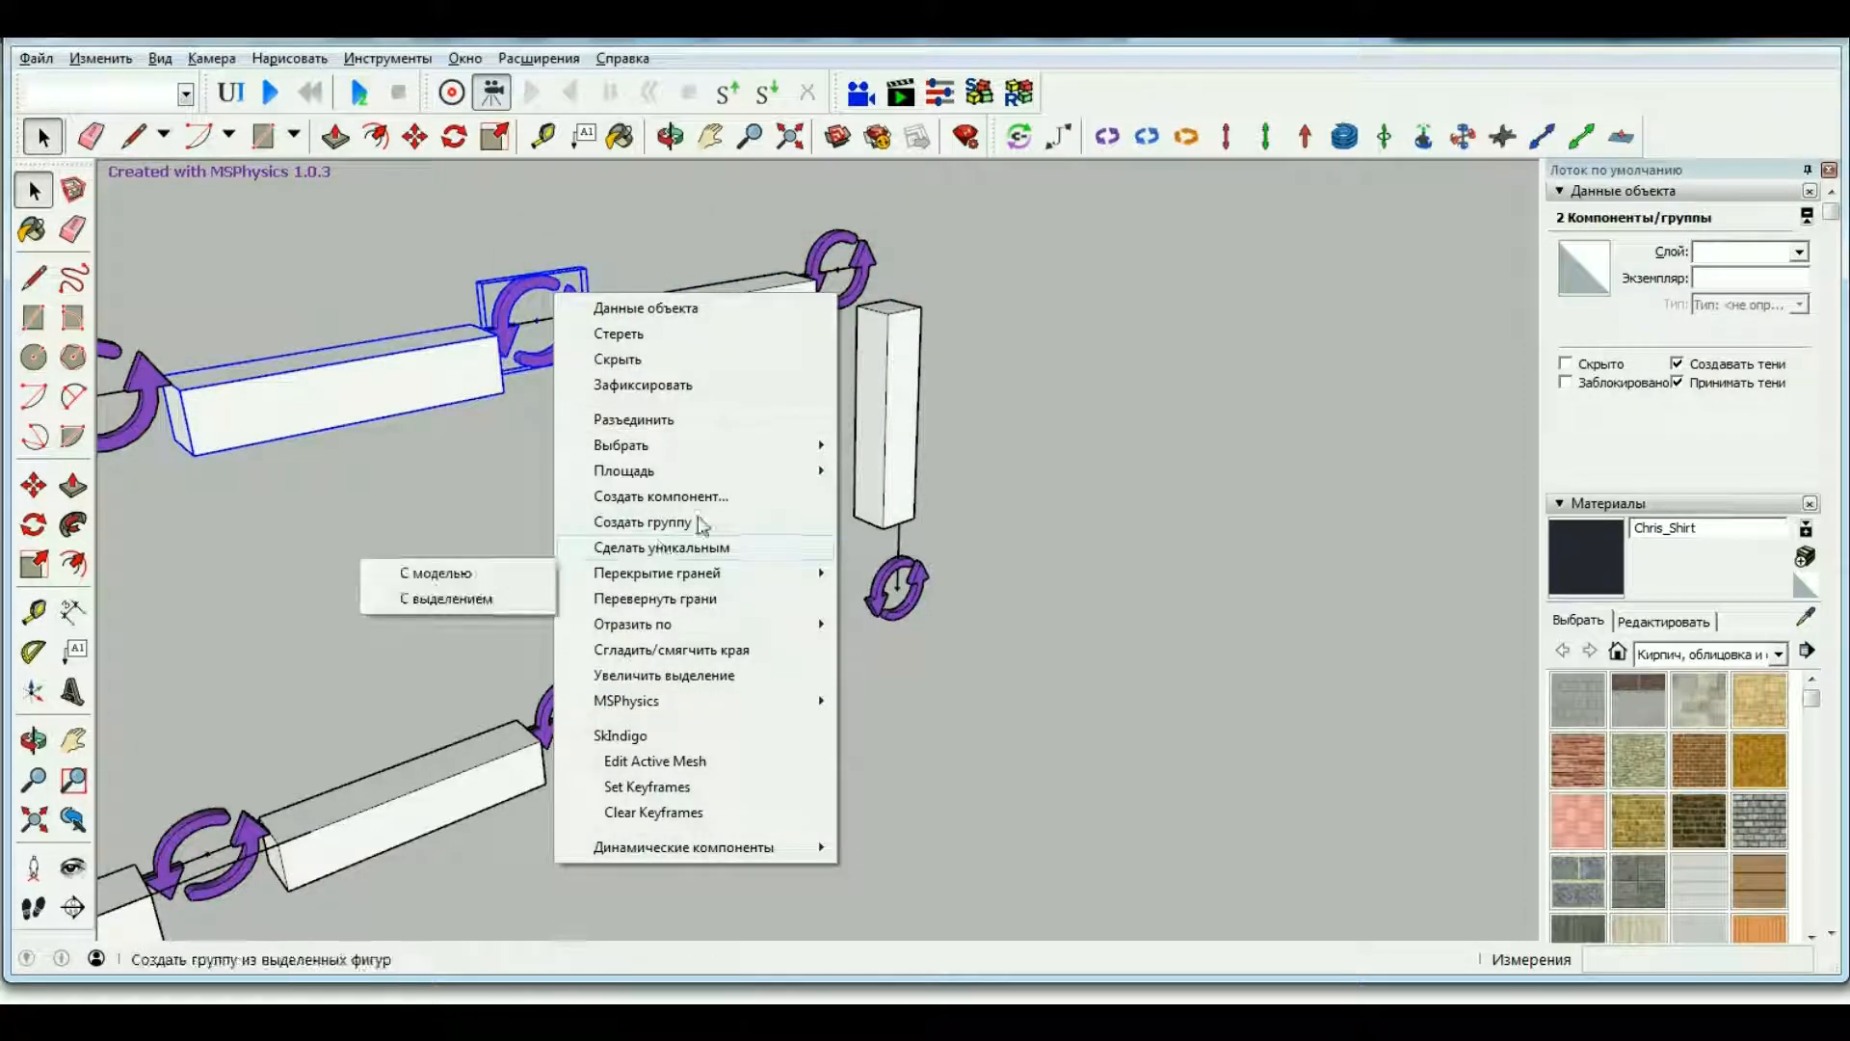
pyautogui.click(702, 523)
# Connect the hinge between the upper row's fourth and fifth links to the fifth link and group it with the fourth.
pyautogui.scroll(-5, 722, 472)
pyautogui.scroll(5, 607, 454)
pyautogui.click(685, 426)
pyautogui.scroll(-2, 824, 467)
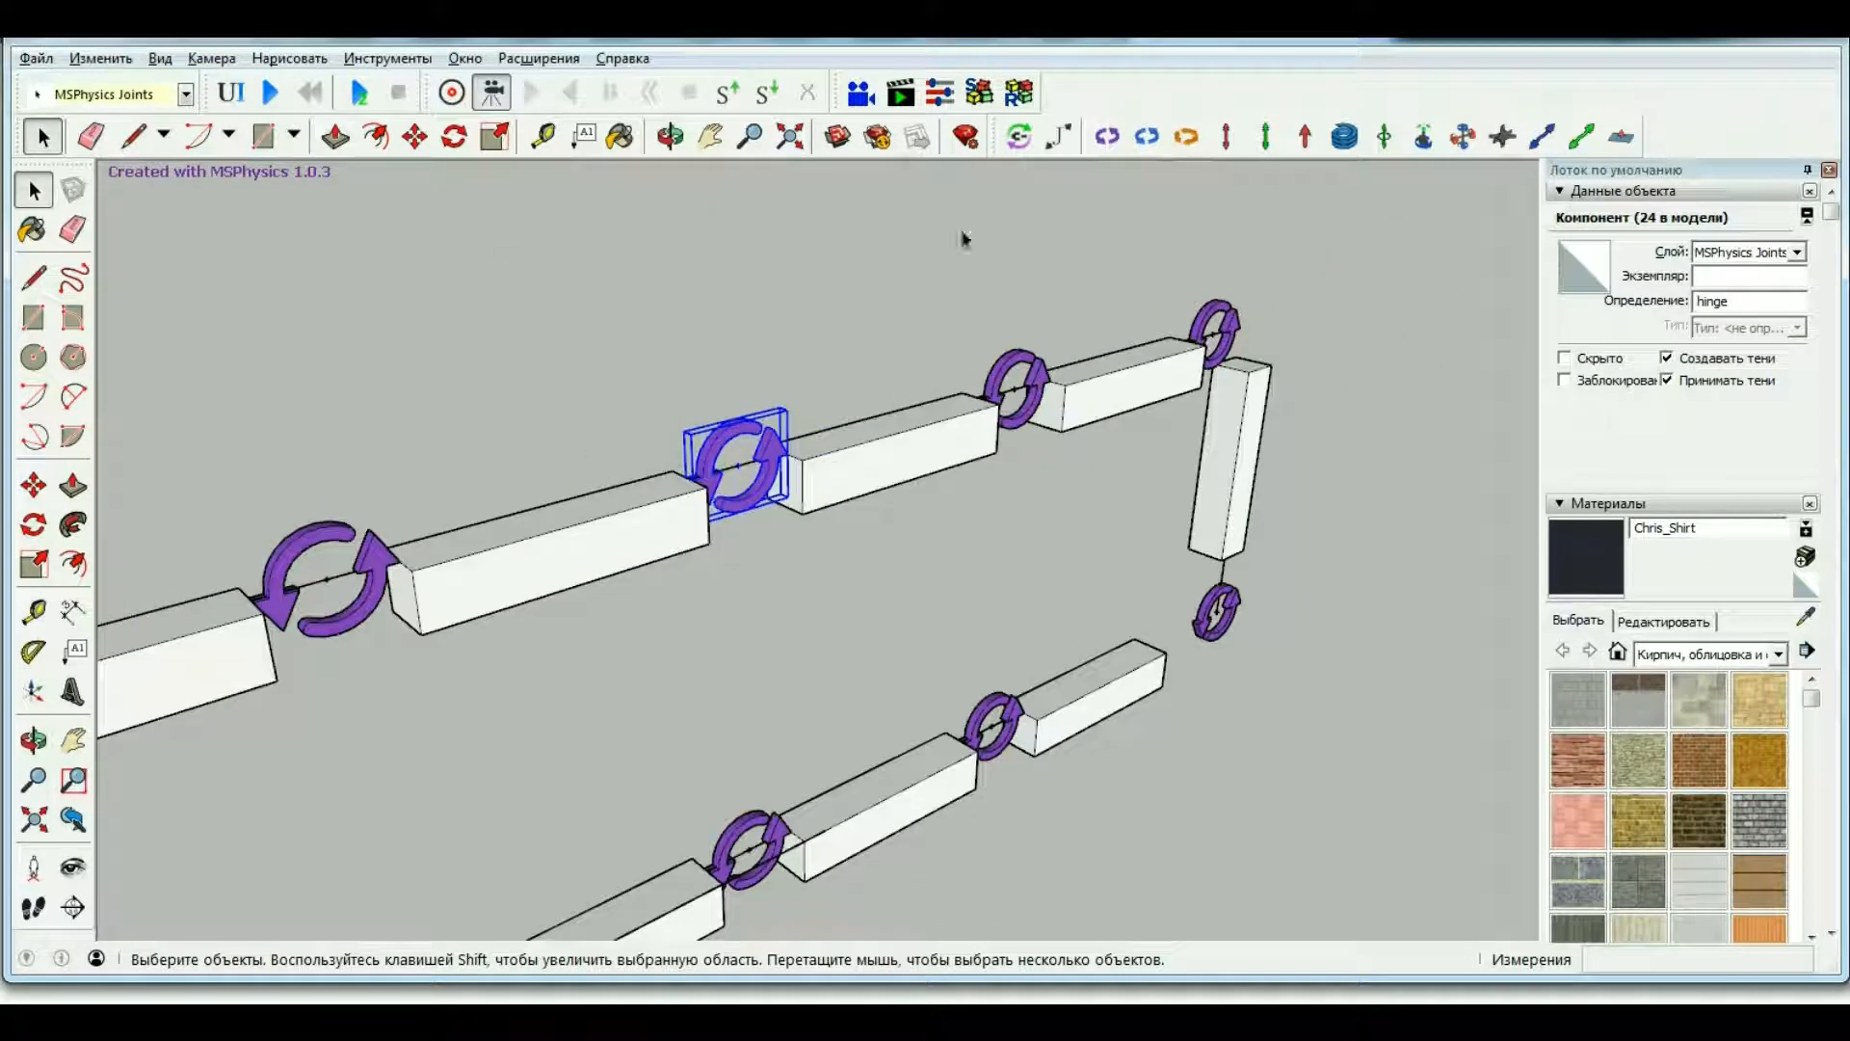
pyautogui.click(1019, 137)
pyautogui.click(730, 451)
pyautogui.keyDown('ctrl'); pyautogui.click(835, 461); pyautogui.keyUp('ctrl')
pyautogui.press('space')
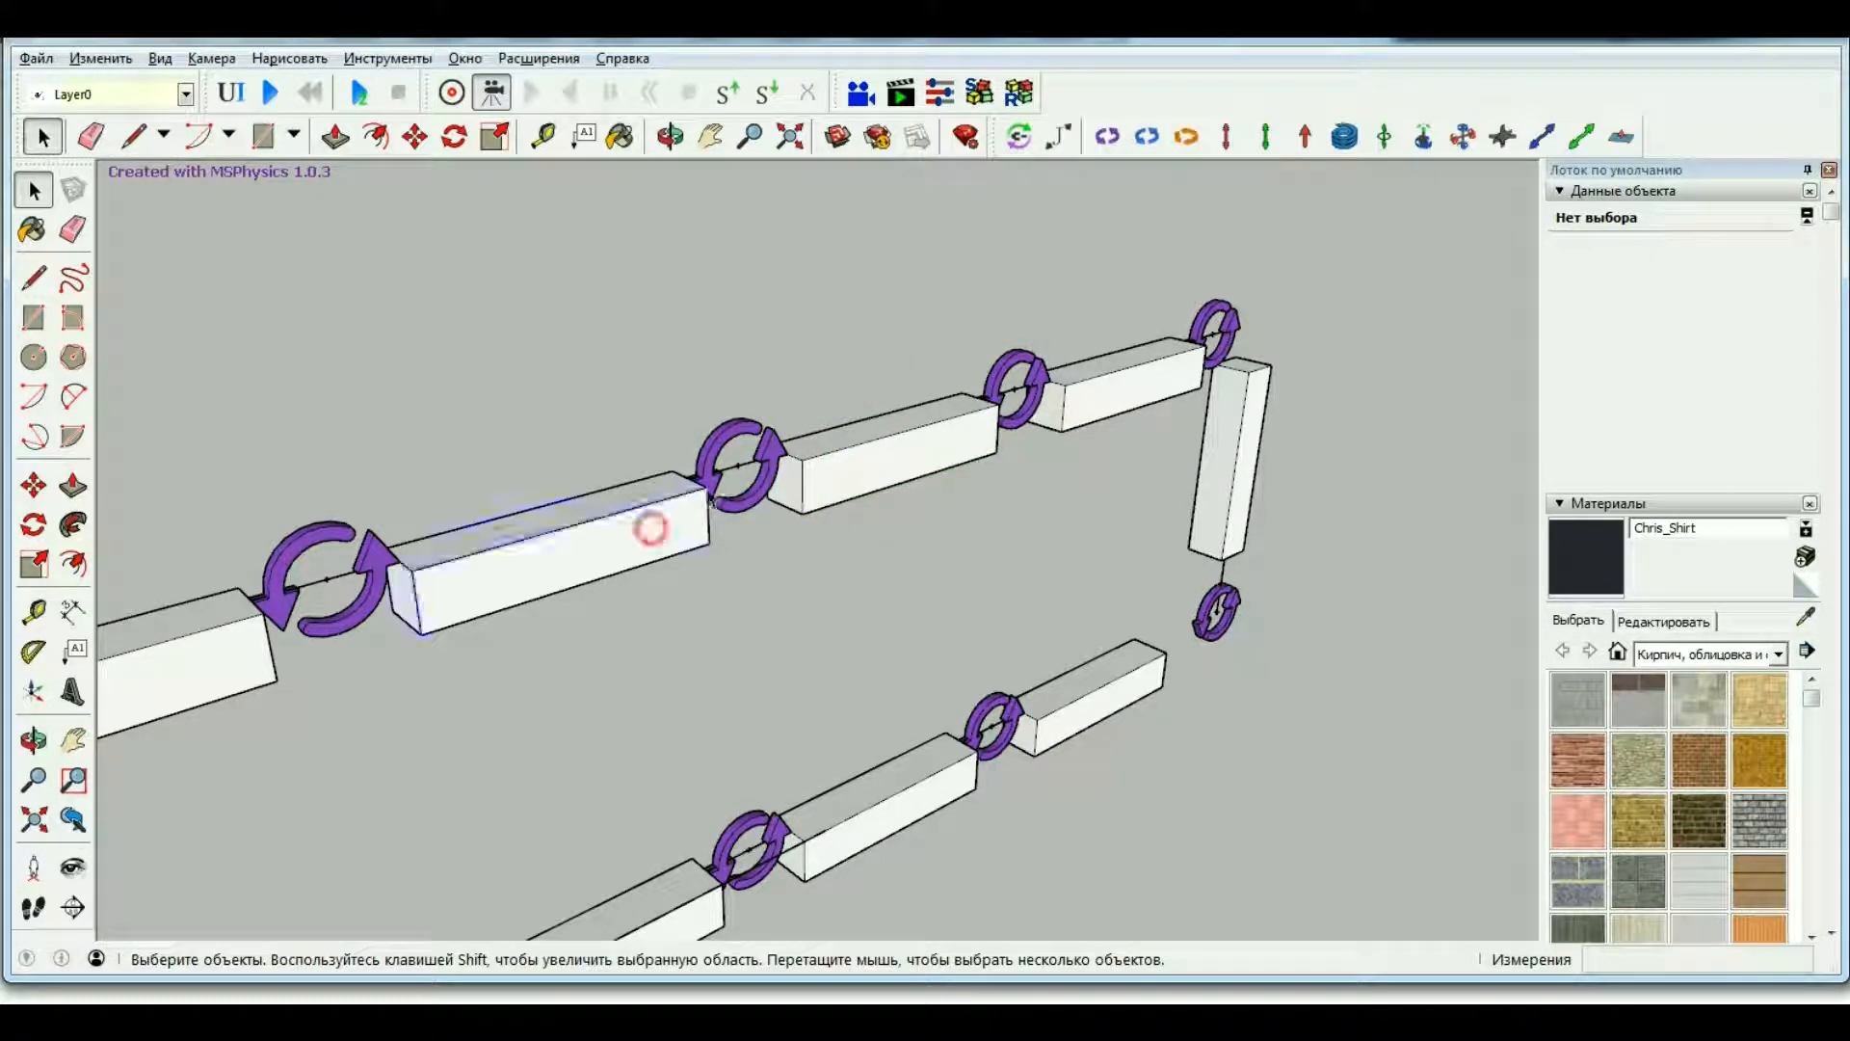
pyautogui.click(651, 528)
pyautogui.keyDown('ctrl'); pyautogui.click(740, 455); pyautogui.keyUp('ctrl')
pyautogui.rightClick(727, 426)
pyautogui.click(832, 665)
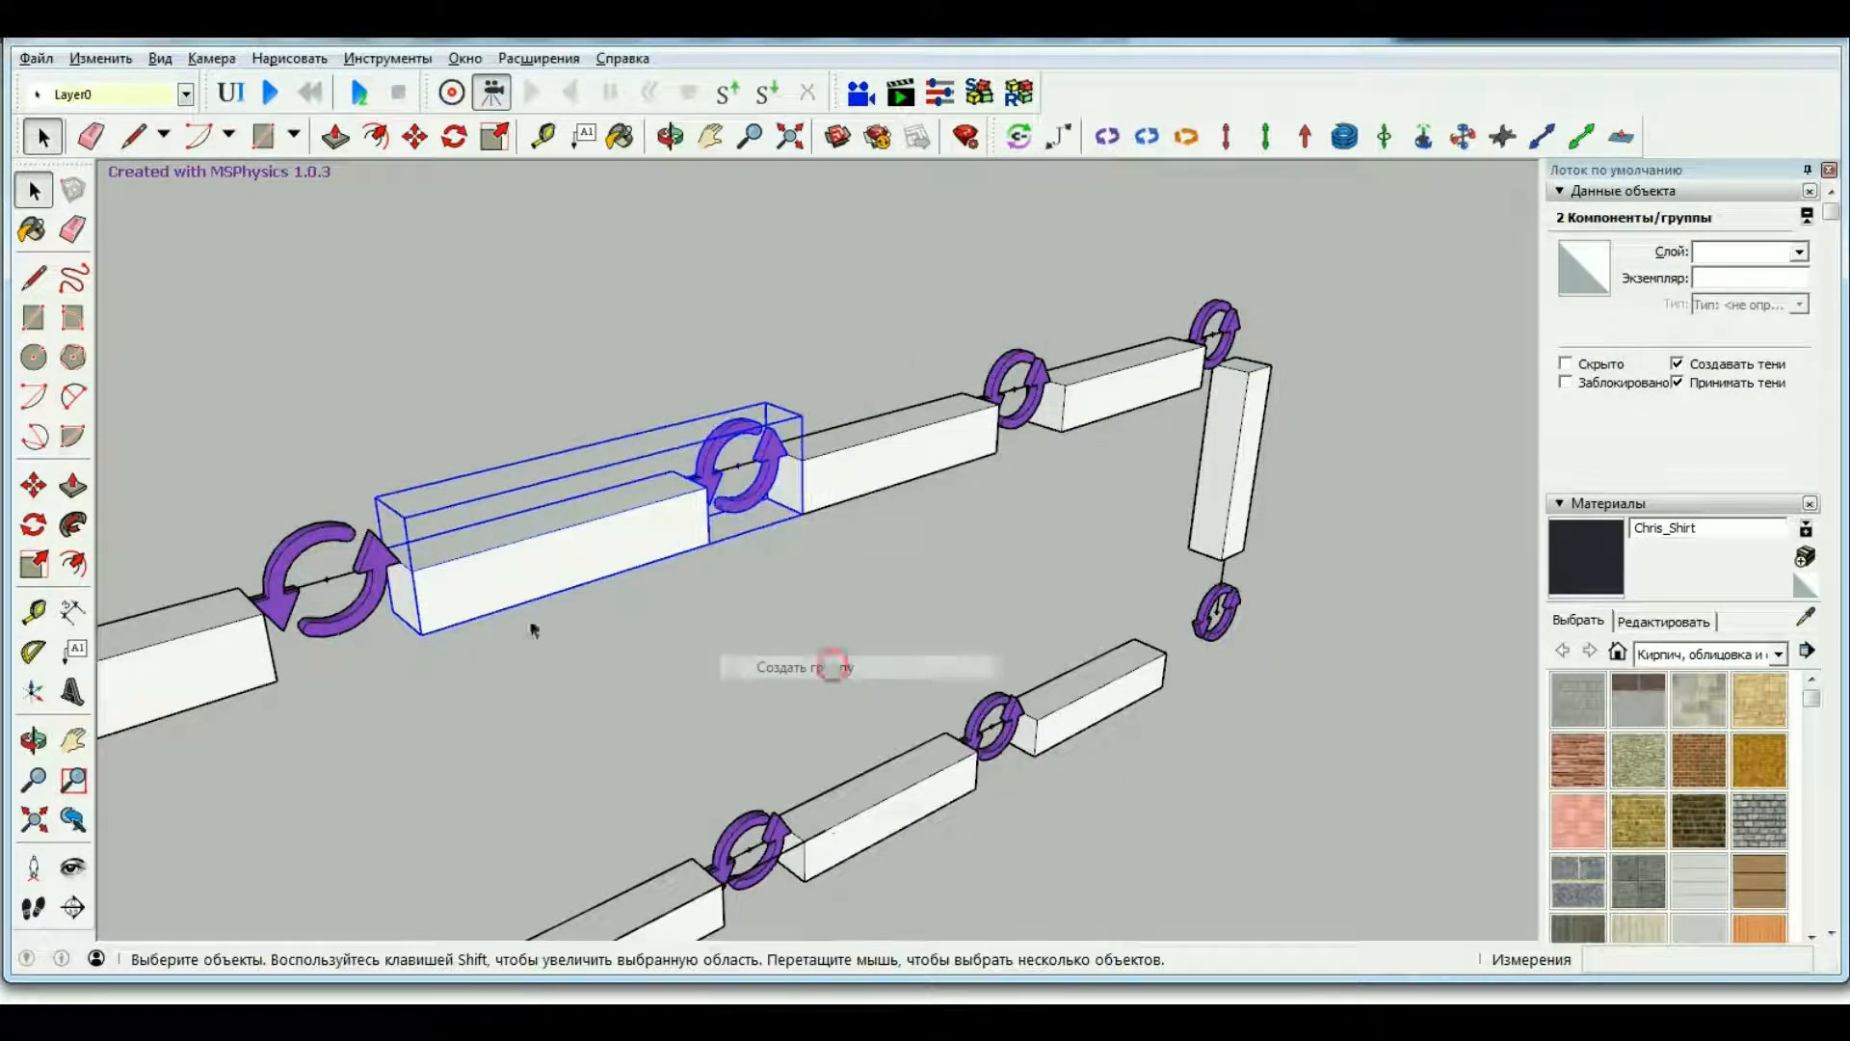
# Connect the hinge between the upper row's third and fourth links to the fourth link and group it with the third.
pyautogui.click(379, 595)
pyautogui.click(1019, 137)
pyautogui.click(378, 572)
pyautogui.keyDown('ctrl'); pyautogui.click(463, 575); pyautogui.keyUp('ctrl')
pyautogui.press('space')
pyautogui.scroll(-3, 771, 553)
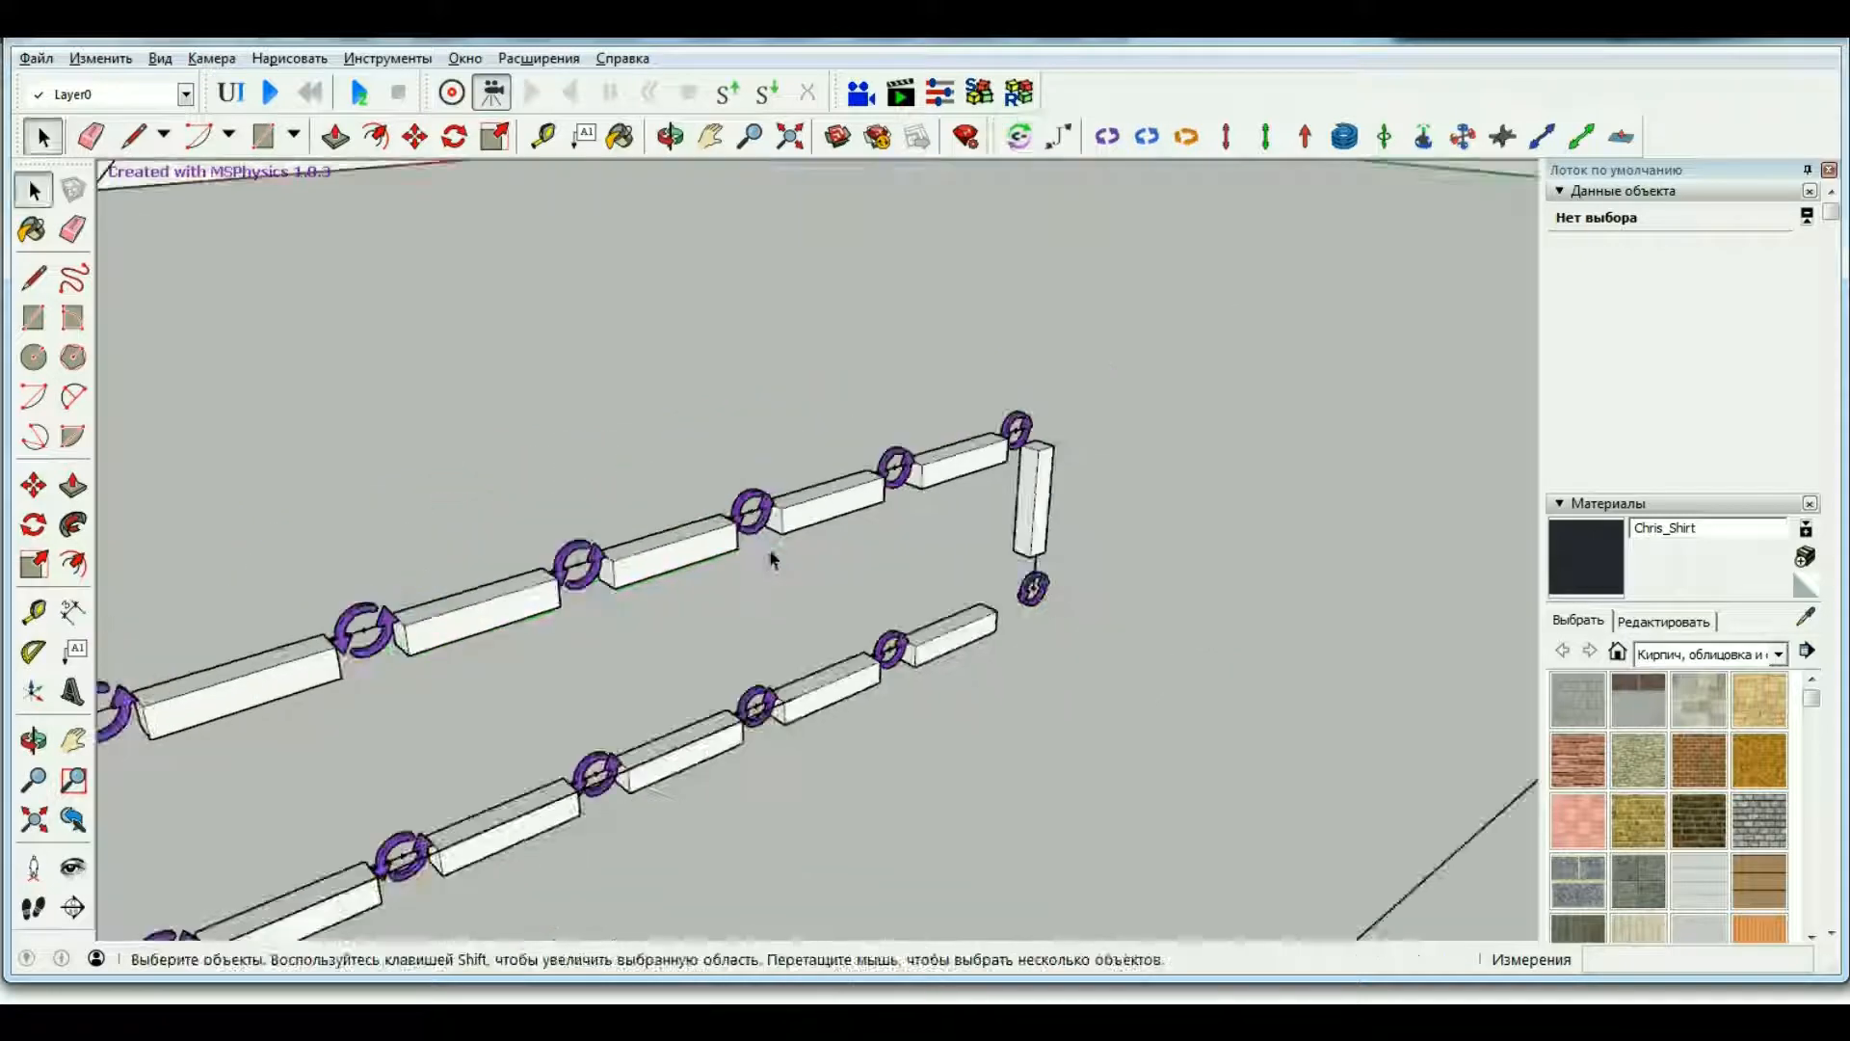
pyautogui.scroll(-2, 771, 560)
pyautogui.scroll(3, 587, 605)
pyautogui.click(605, 581)
pyautogui.click(758, 503)
pyautogui.click(744, 503)
pyautogui.keyDown('ctrl'); pyautogui.click(657, 559); pyautogui.keyUp('ctrl')
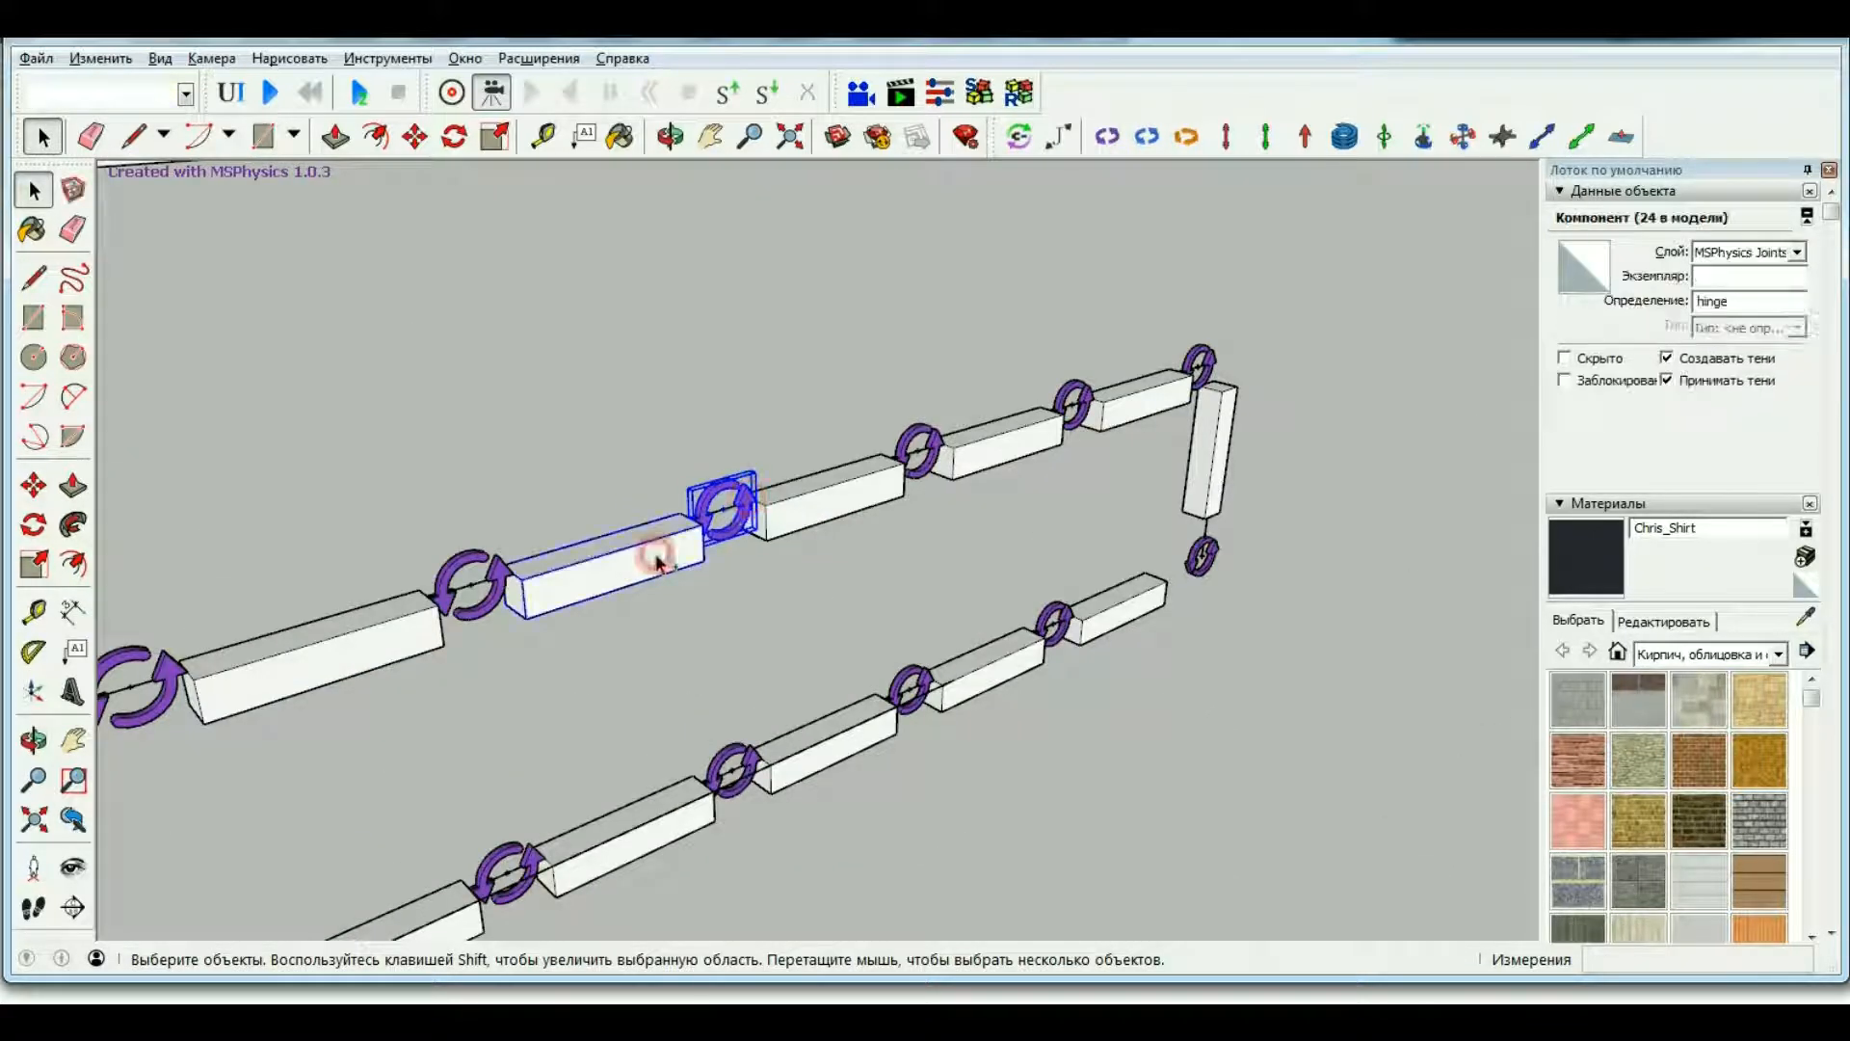
pyautogui.scroll(-2, 657, 559)
pyautogui.moveTo(681, 578); pyautogui.dragTo(733, 578, button='middle')
pyautogui.rightClick(747, 578)
pyautogui.click(855, 665)
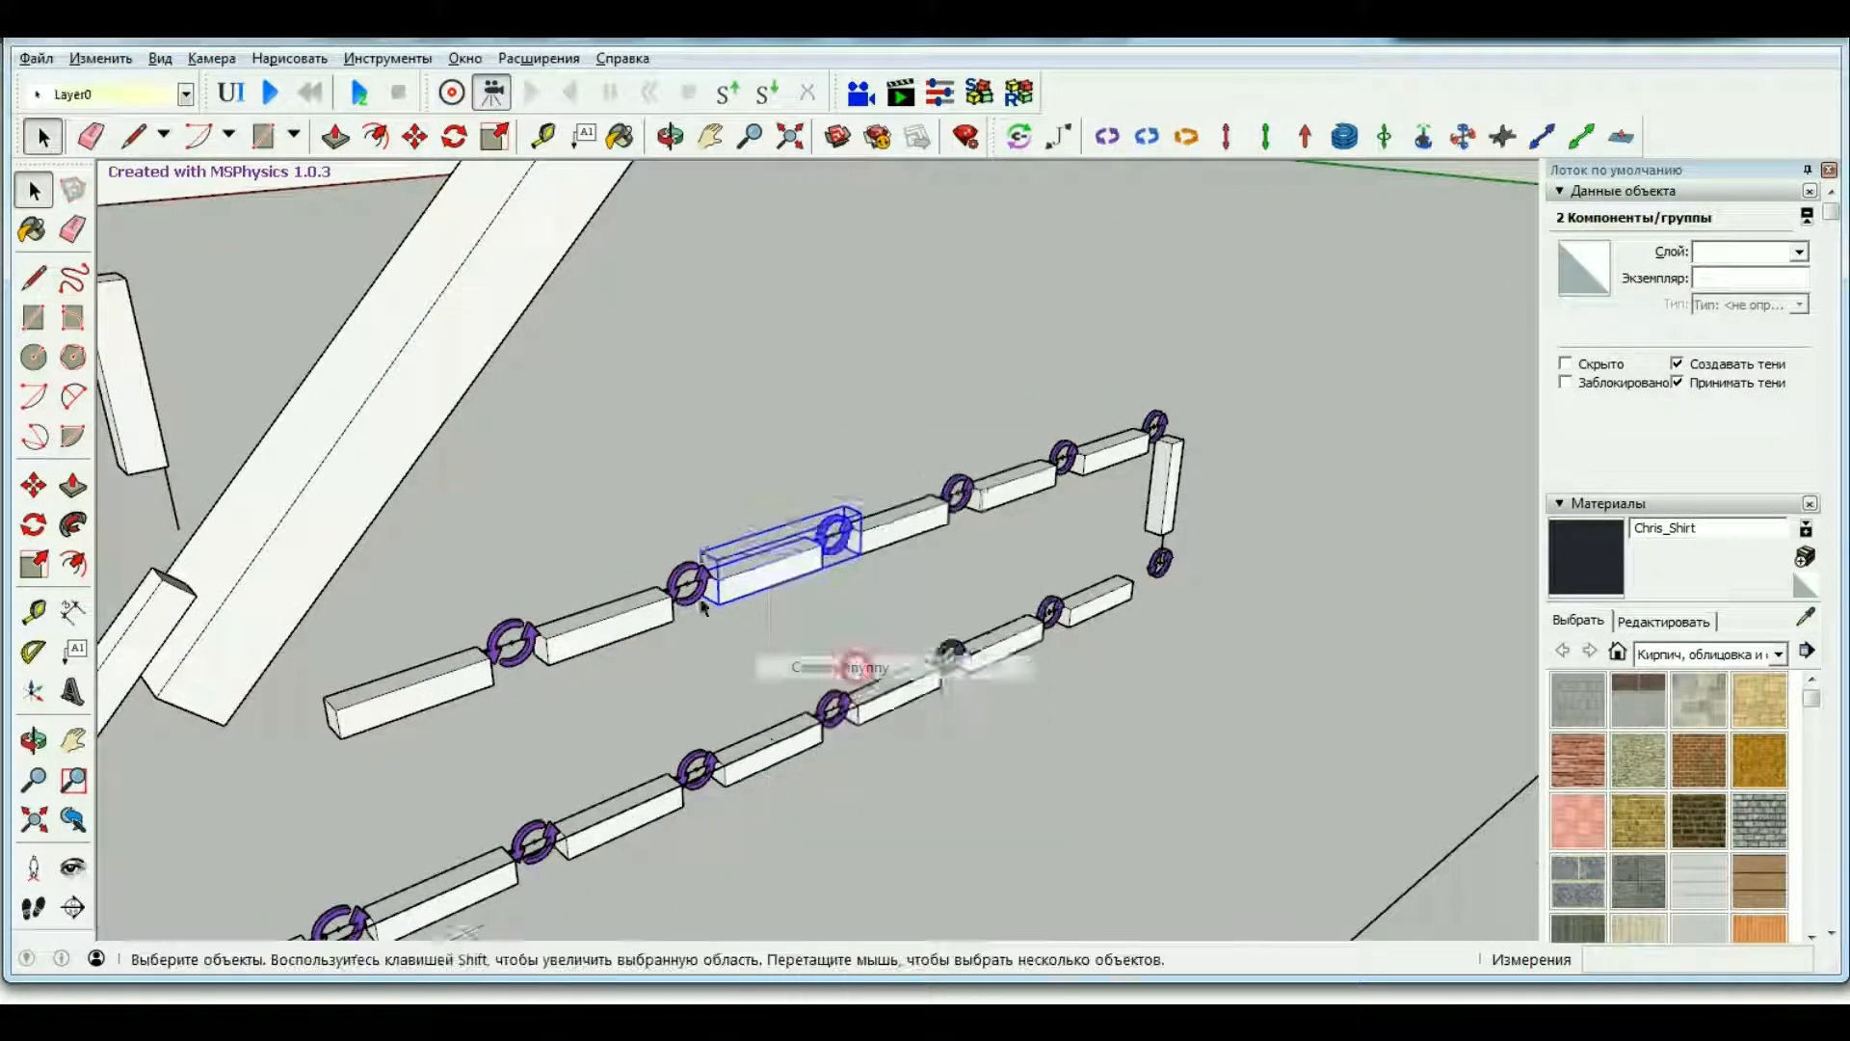
# Connect the hinge between the upper row's second and third links to the third link and group it with the second.
pyautogui.scroll(1, 701, 605)
pyautogui.click(1018, 136)
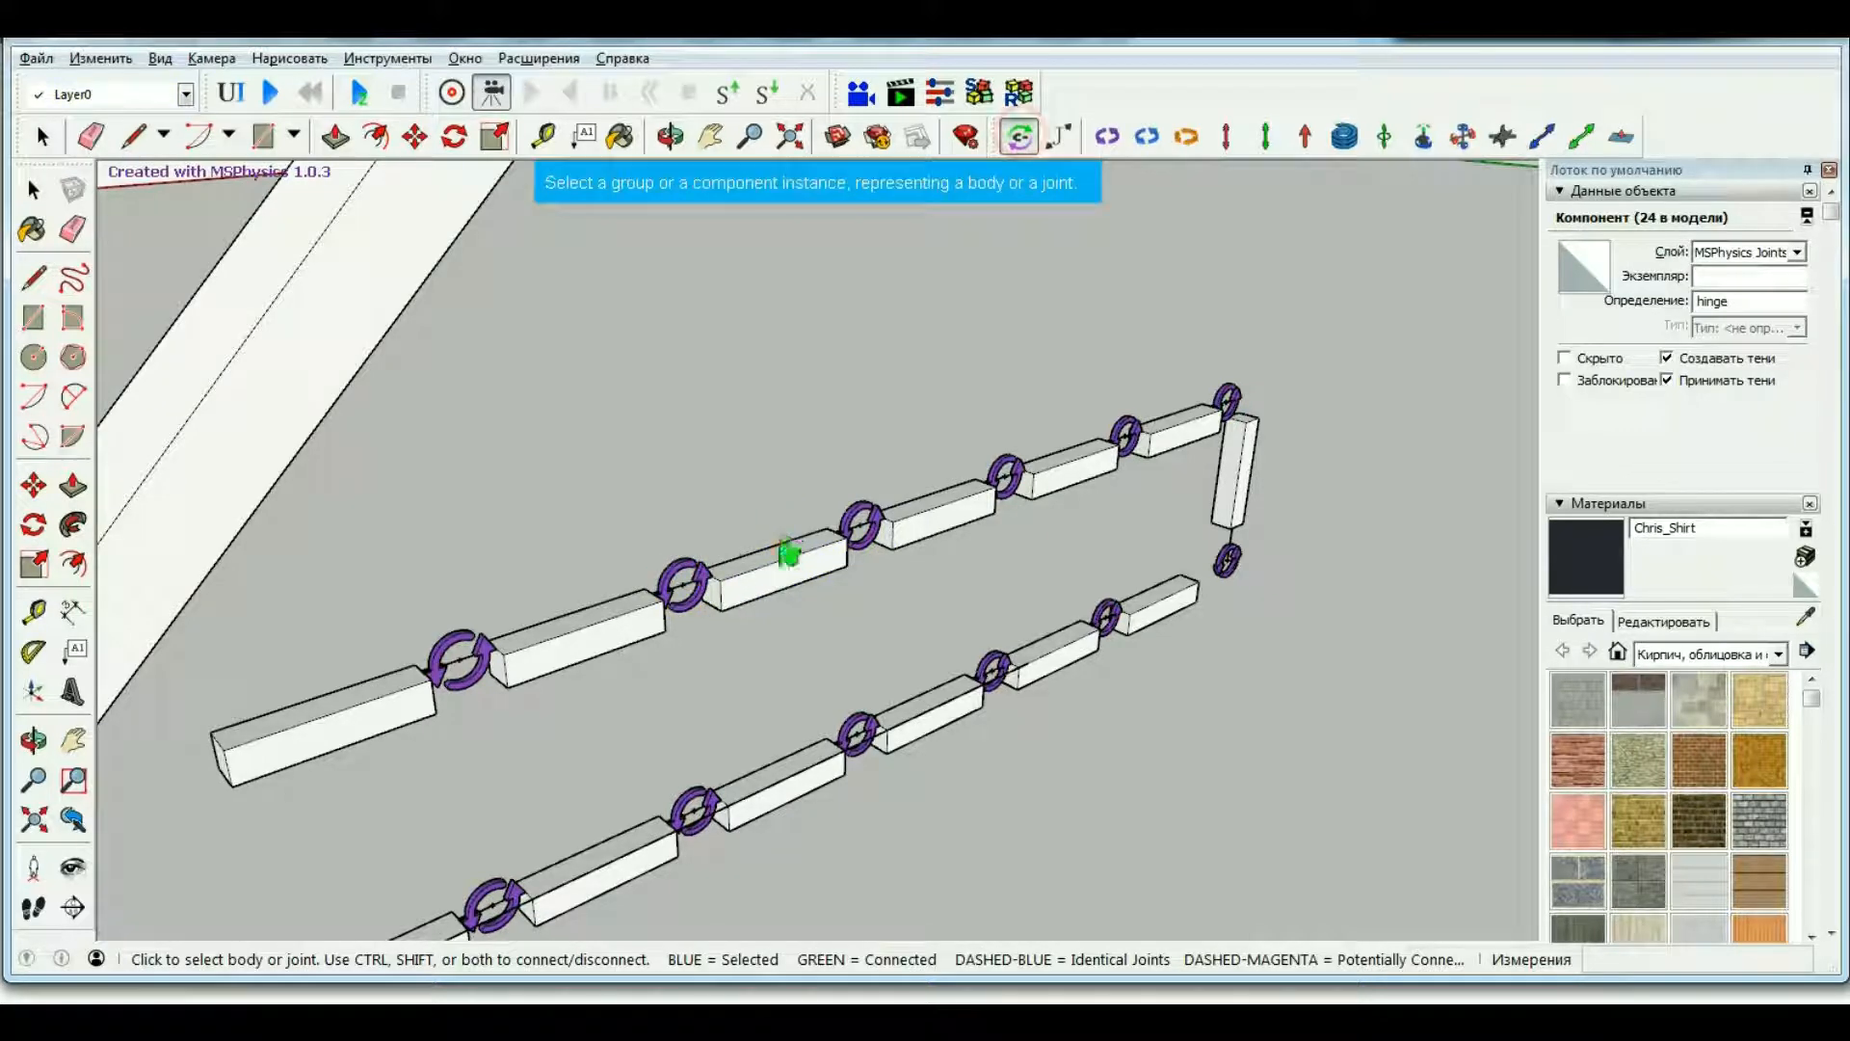
pyautogui.press('space')
pyautogui.click(578, 636)
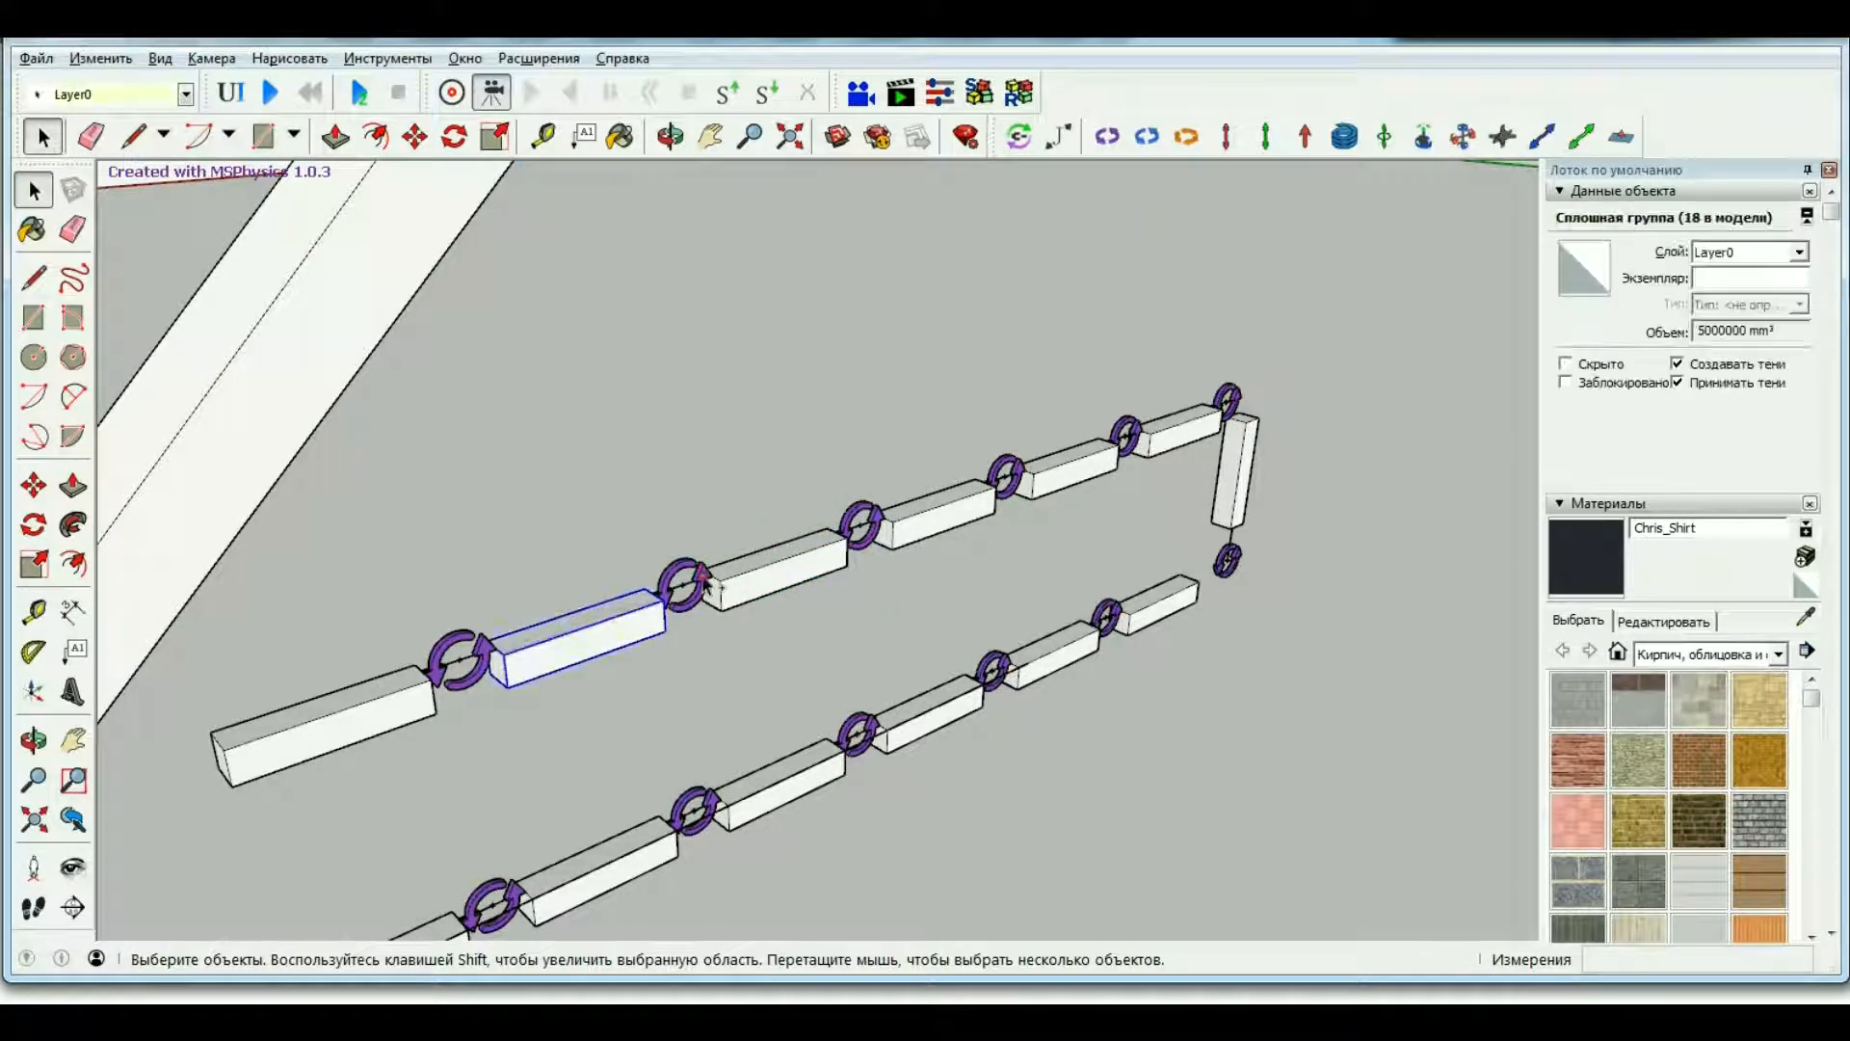
pyautogui.keyDown('shift'); pyautogui.click(685, 583); pyautogui.keyUp('shift')
pyautogui.rightClick(725, 593)
pyautogui.click(792, 667)
# Connect the hinge between the upper row's first and second links to the second link and group it with the first.
pyautogui.click(750, 418)
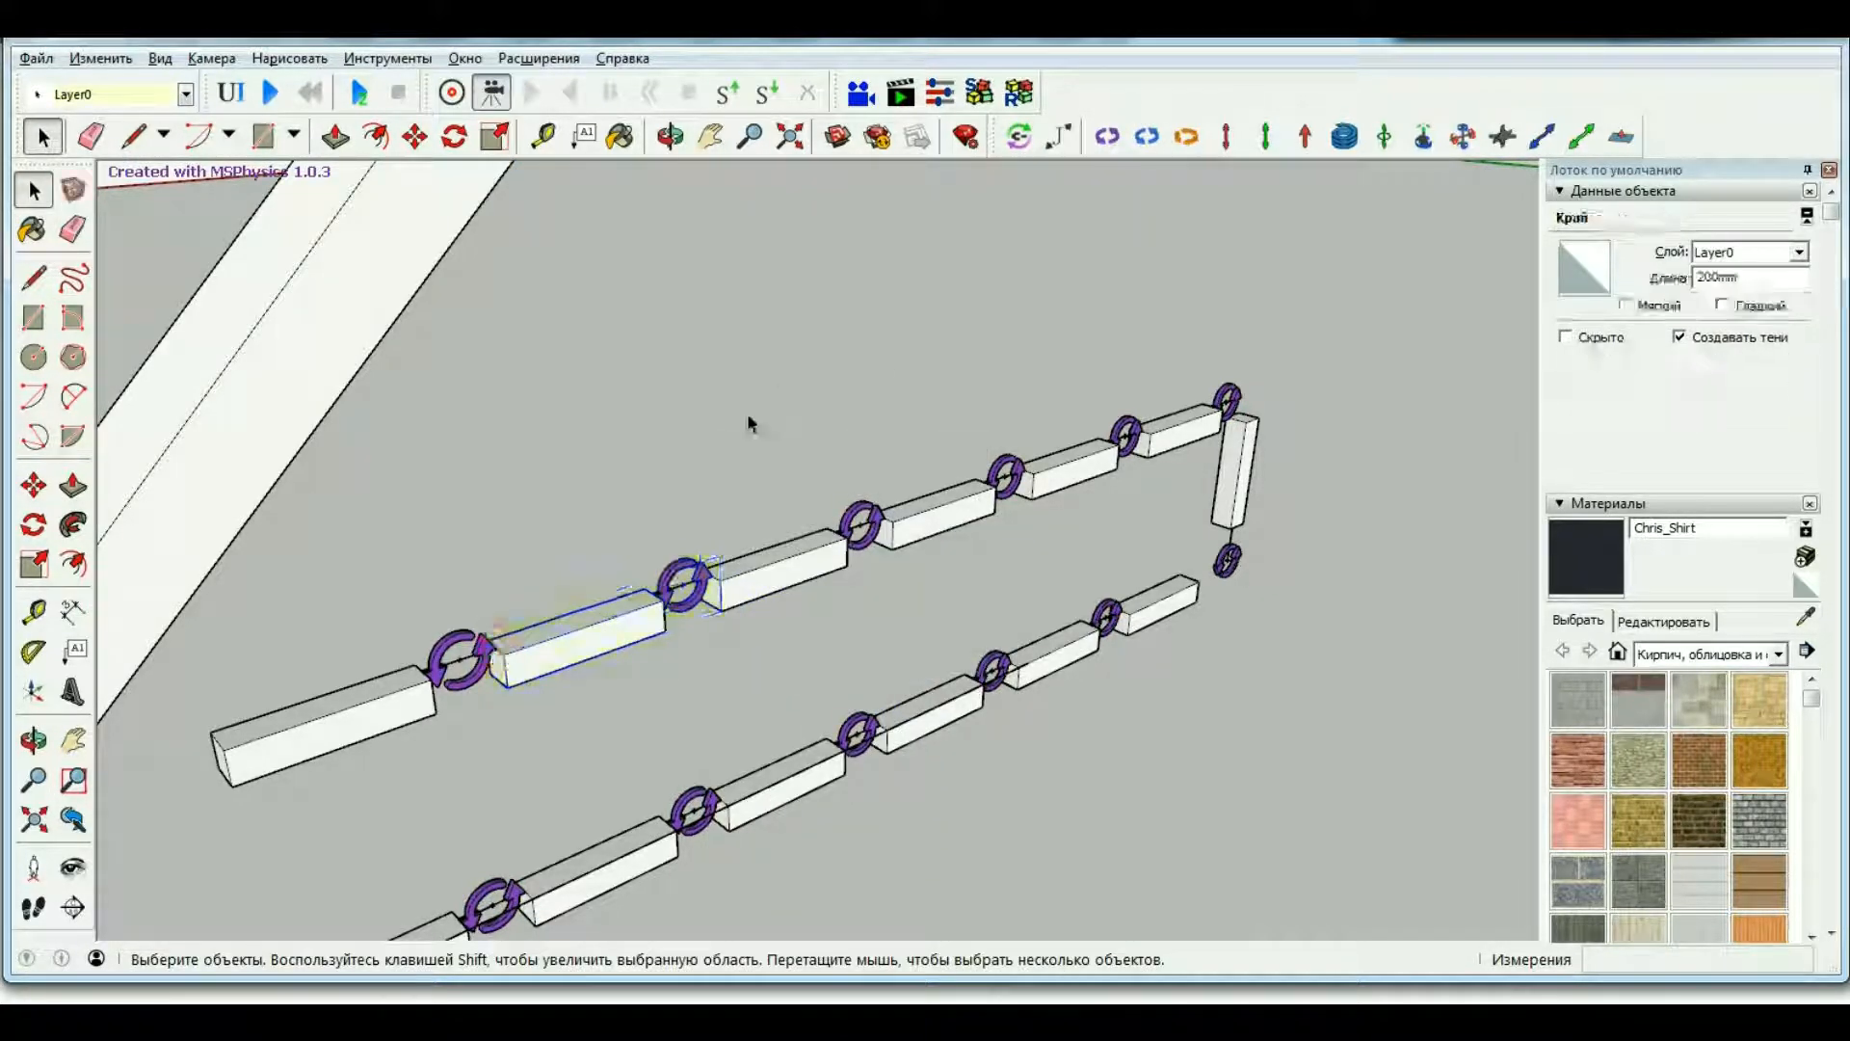
pyautogui.click(1021, 143)
pyautogui.press('space')
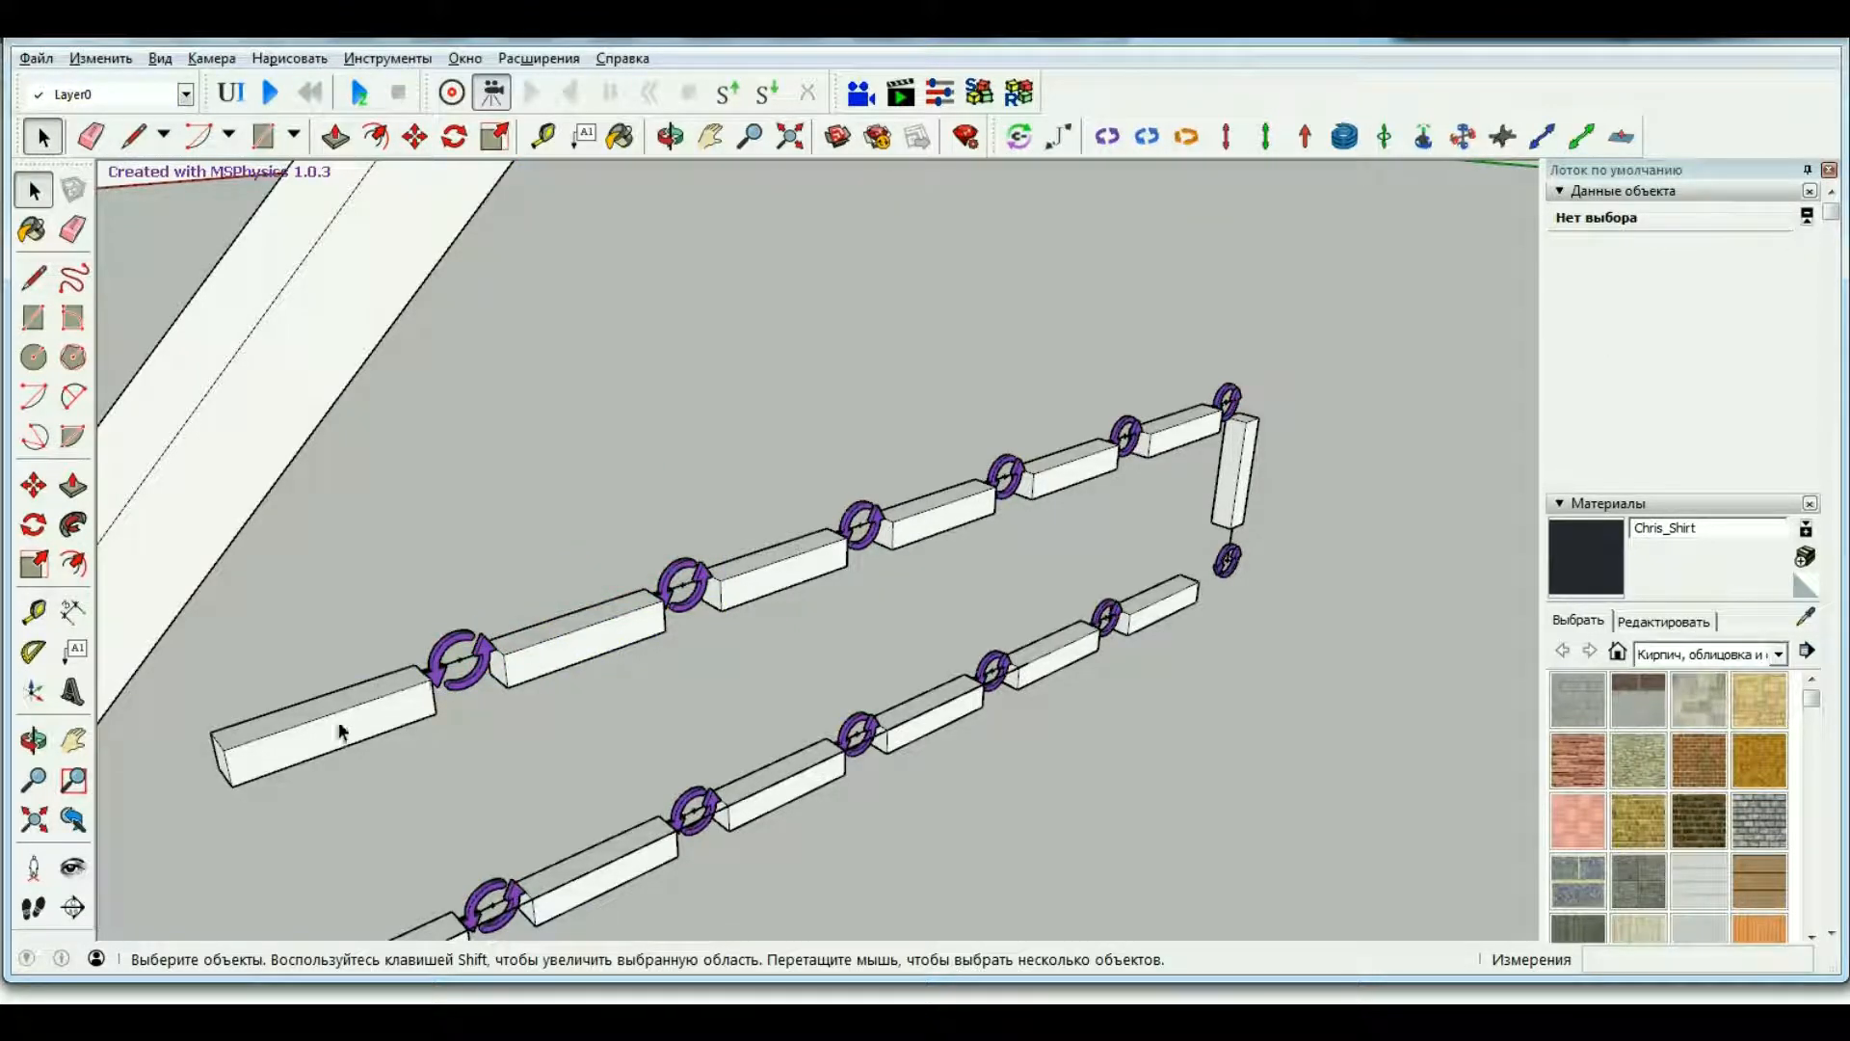
pyautogui.click(340, 731)
pyautogui.rightClick(487, 659)
pyautogui.click(366, 719)
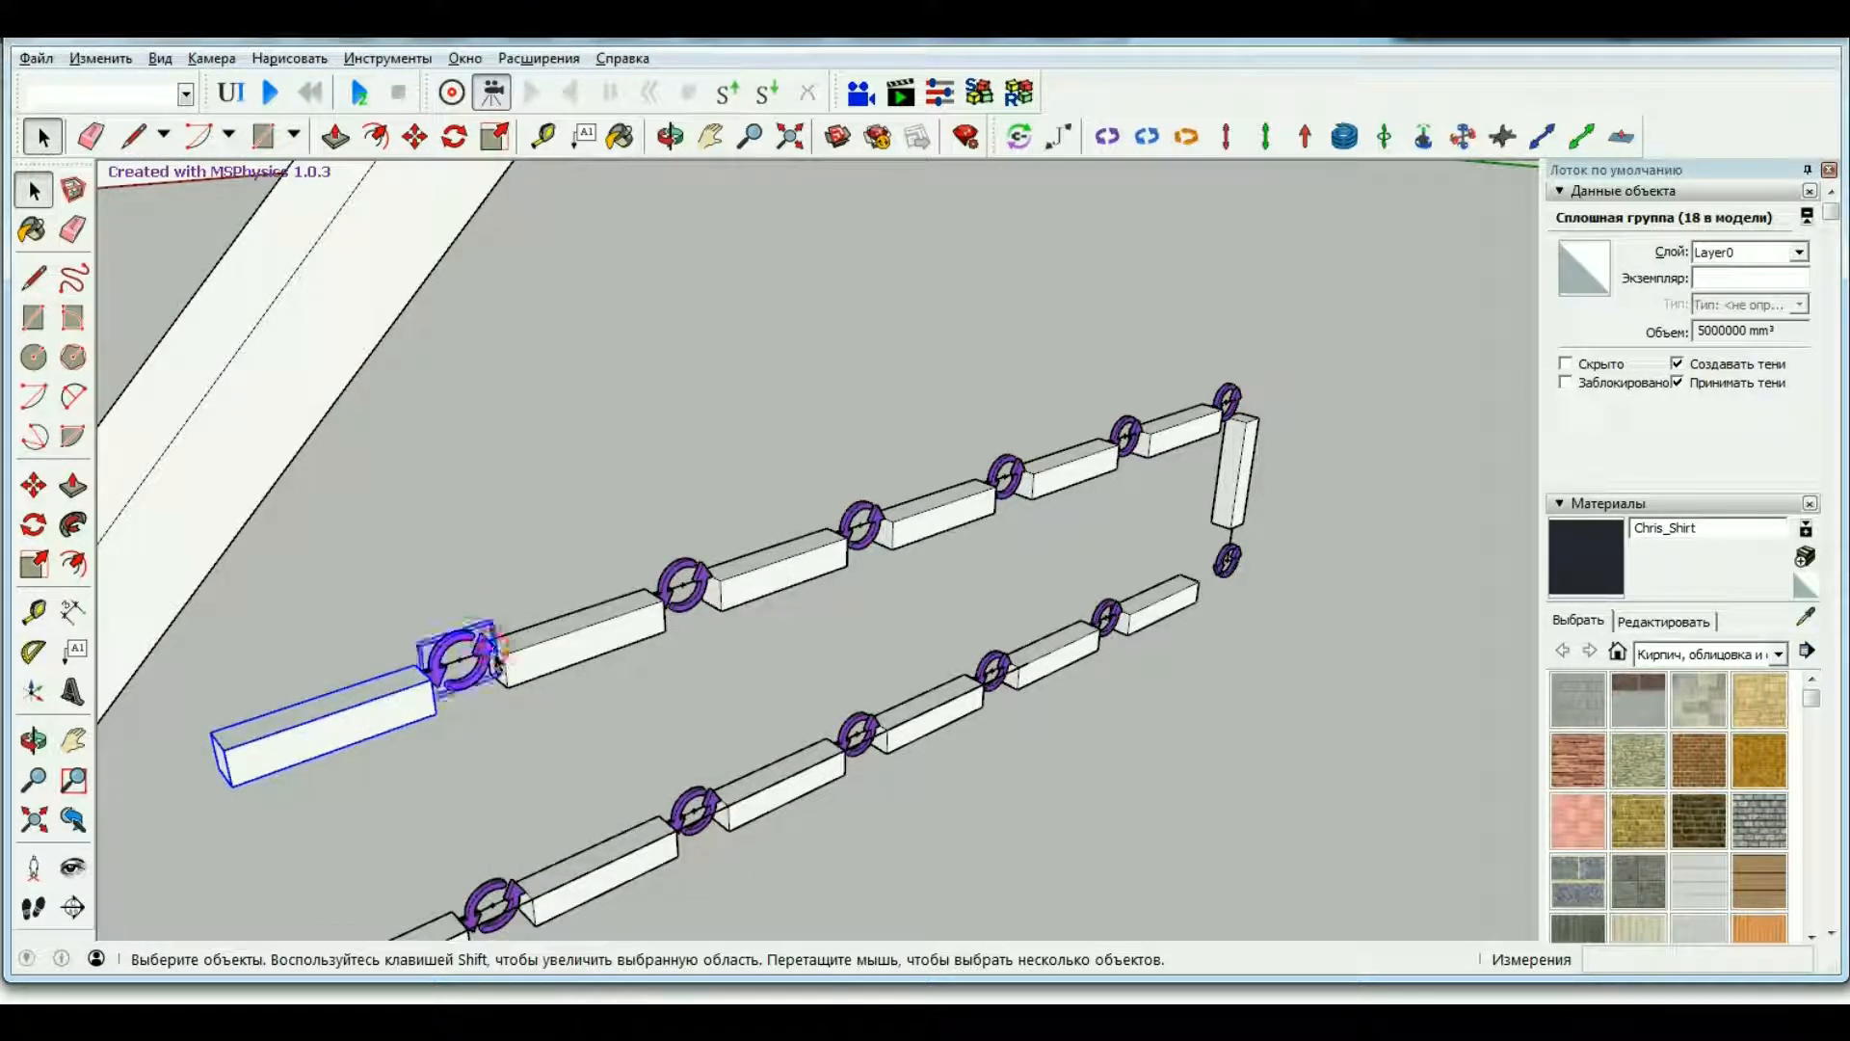
pyautogui.keyDown('shift'); pyautogui.click(491, 657); pyautogui.keyUp('shift')
pyautogui.rightClick(489, 648)
pyautogui.click(587, 306)
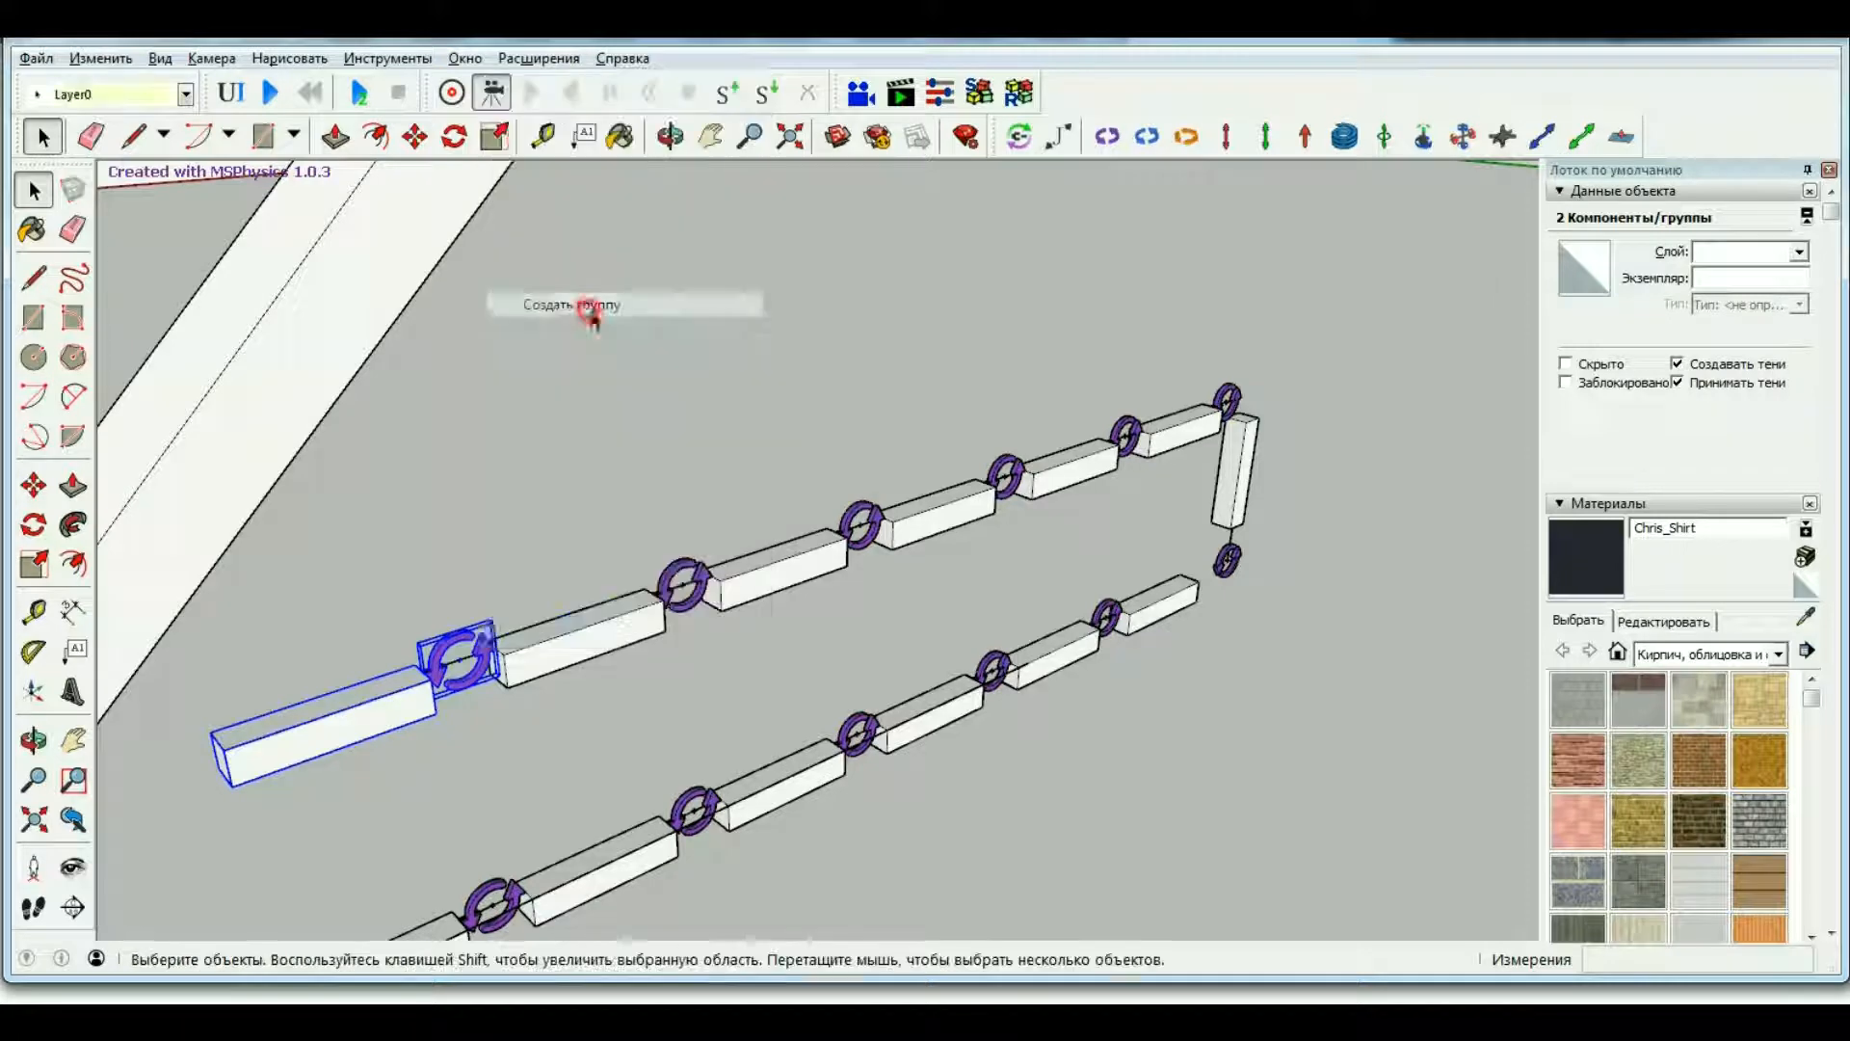
# Run the physics simulation of the whole model several times to watch the chain swing, resetting it after each run.
pyautogui.scroll(-10, 865, 628)
pyautogui.click(273, 93)
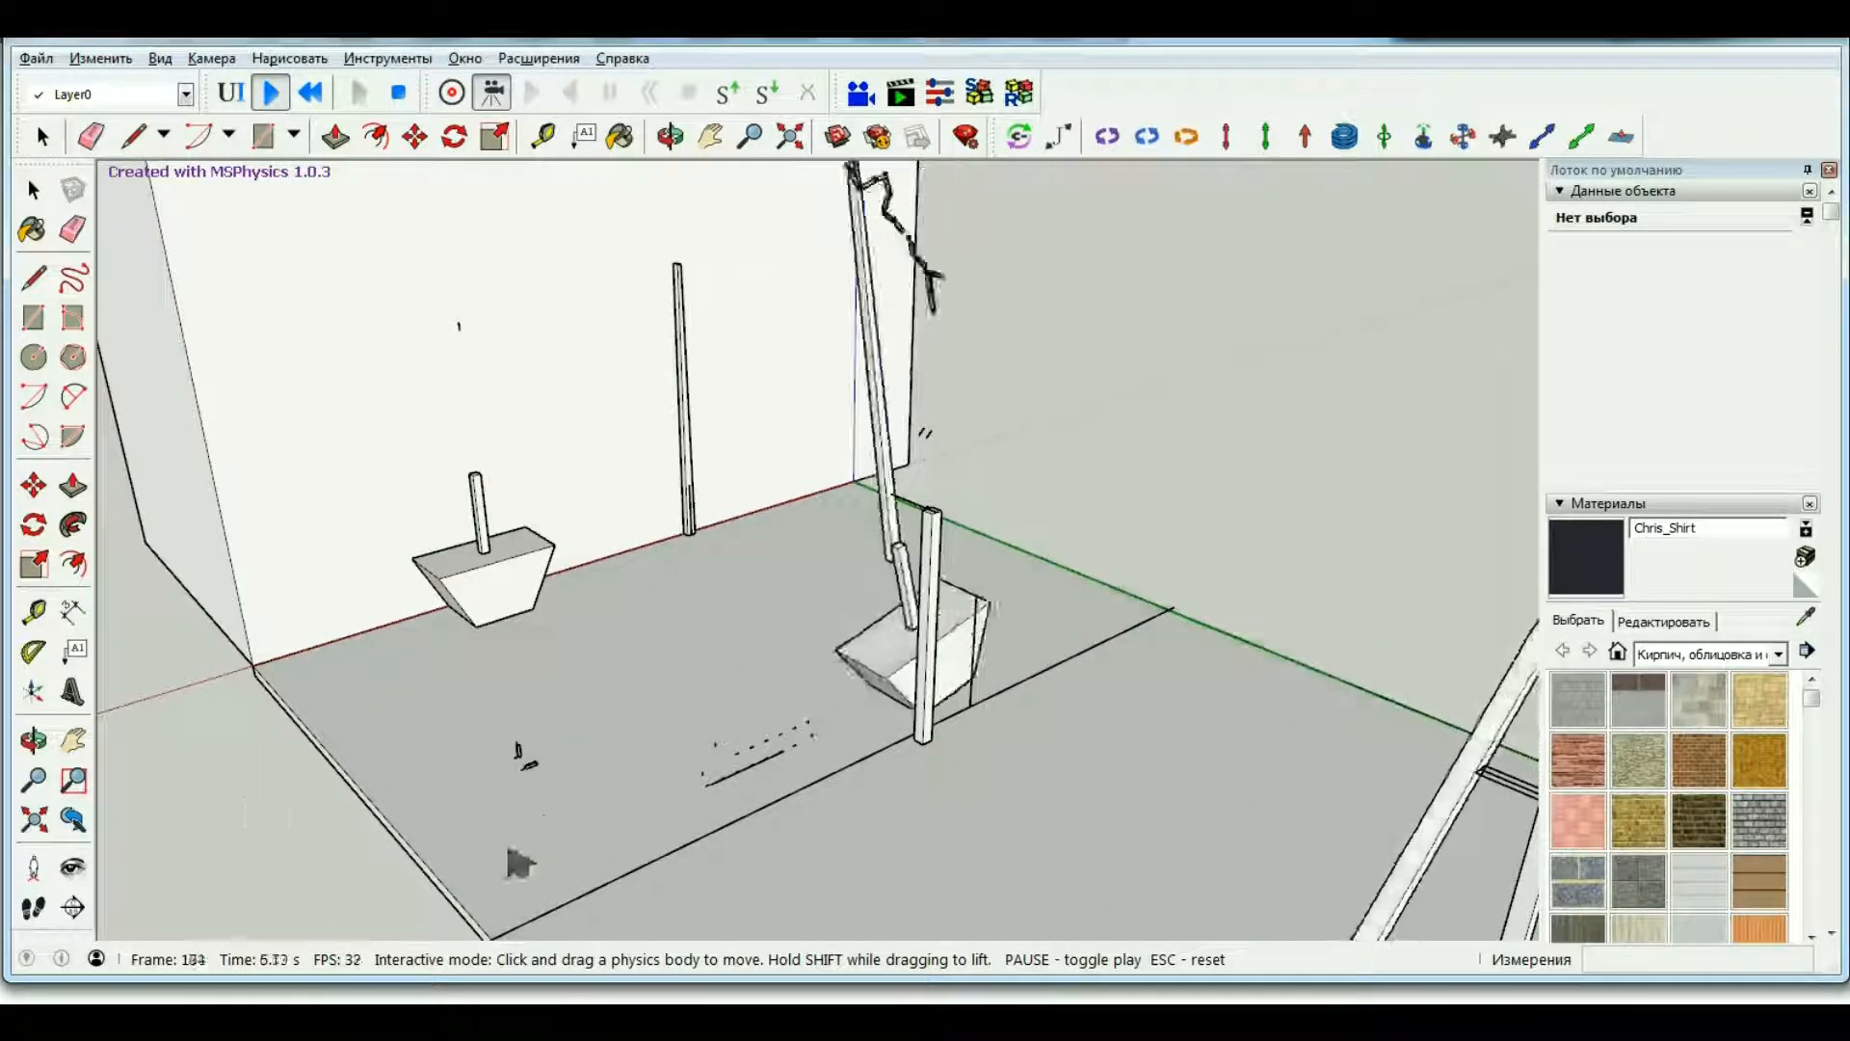
pyautogui.press('Escape')
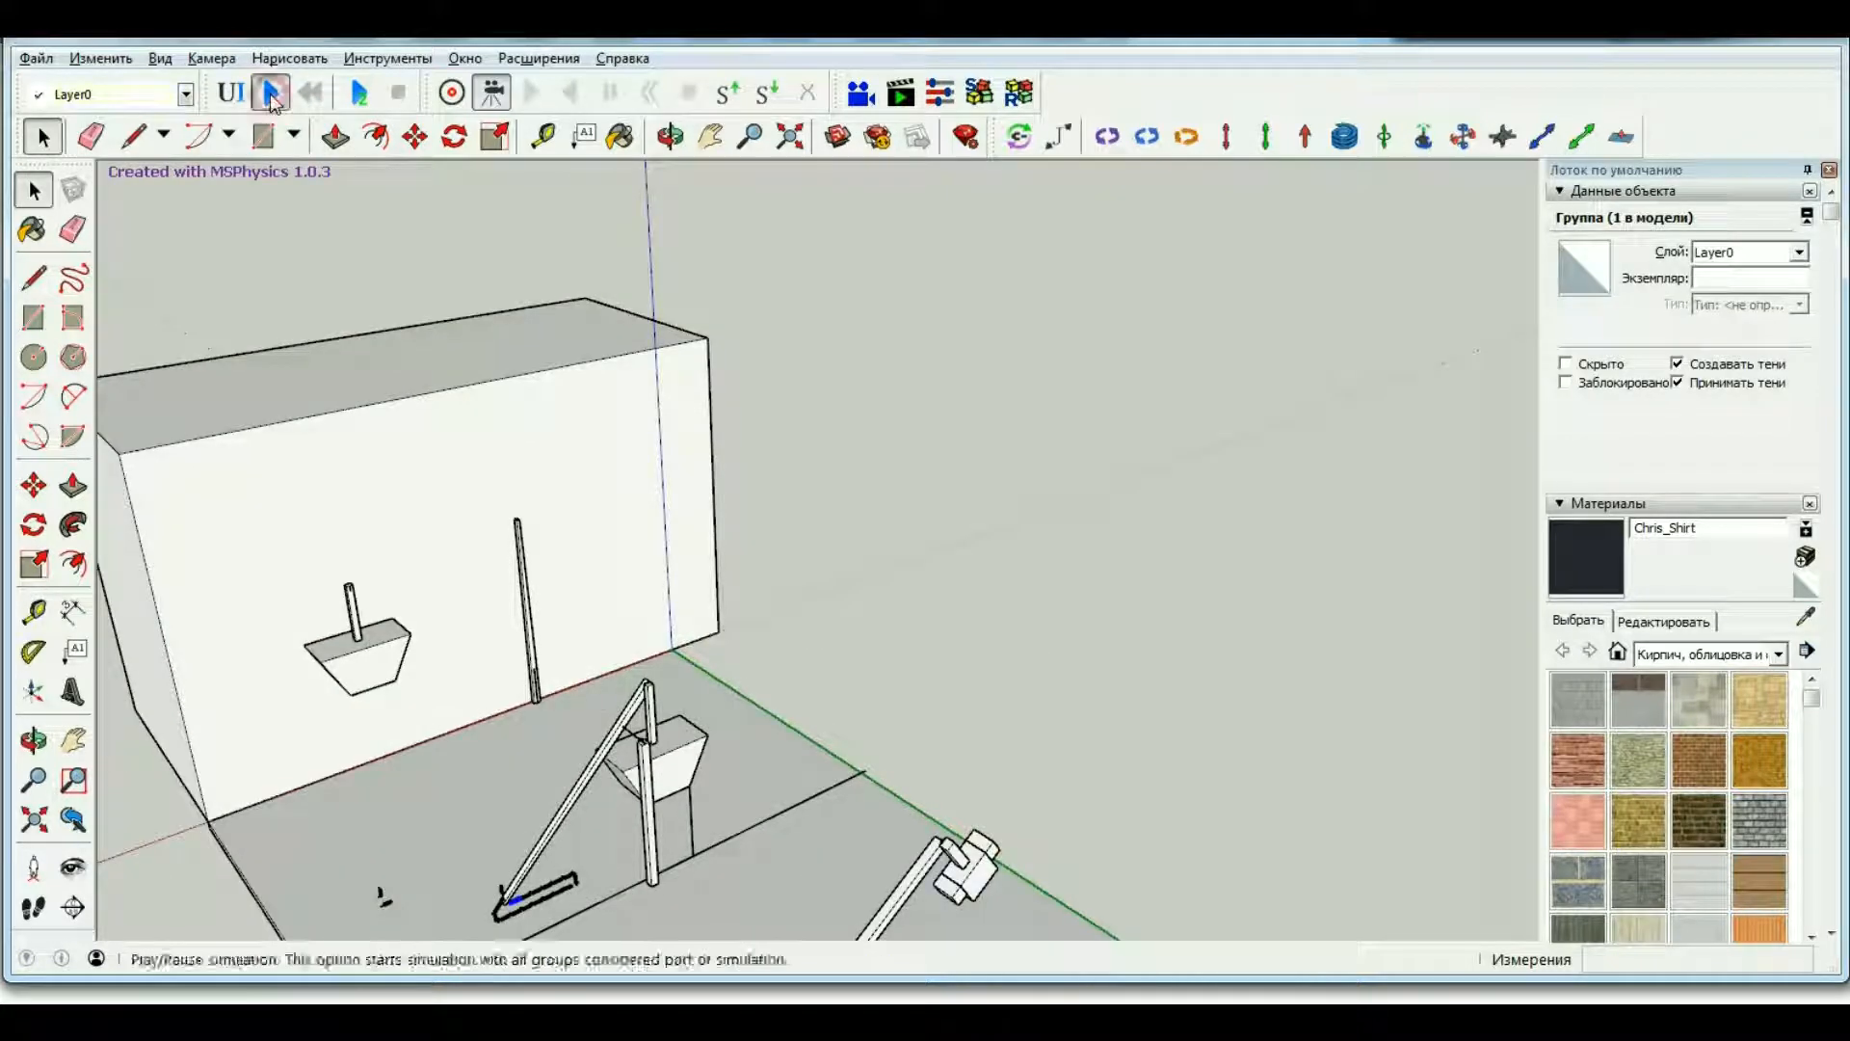
pyautogui.click(273, 93)
pyautogui.click(315, 96)
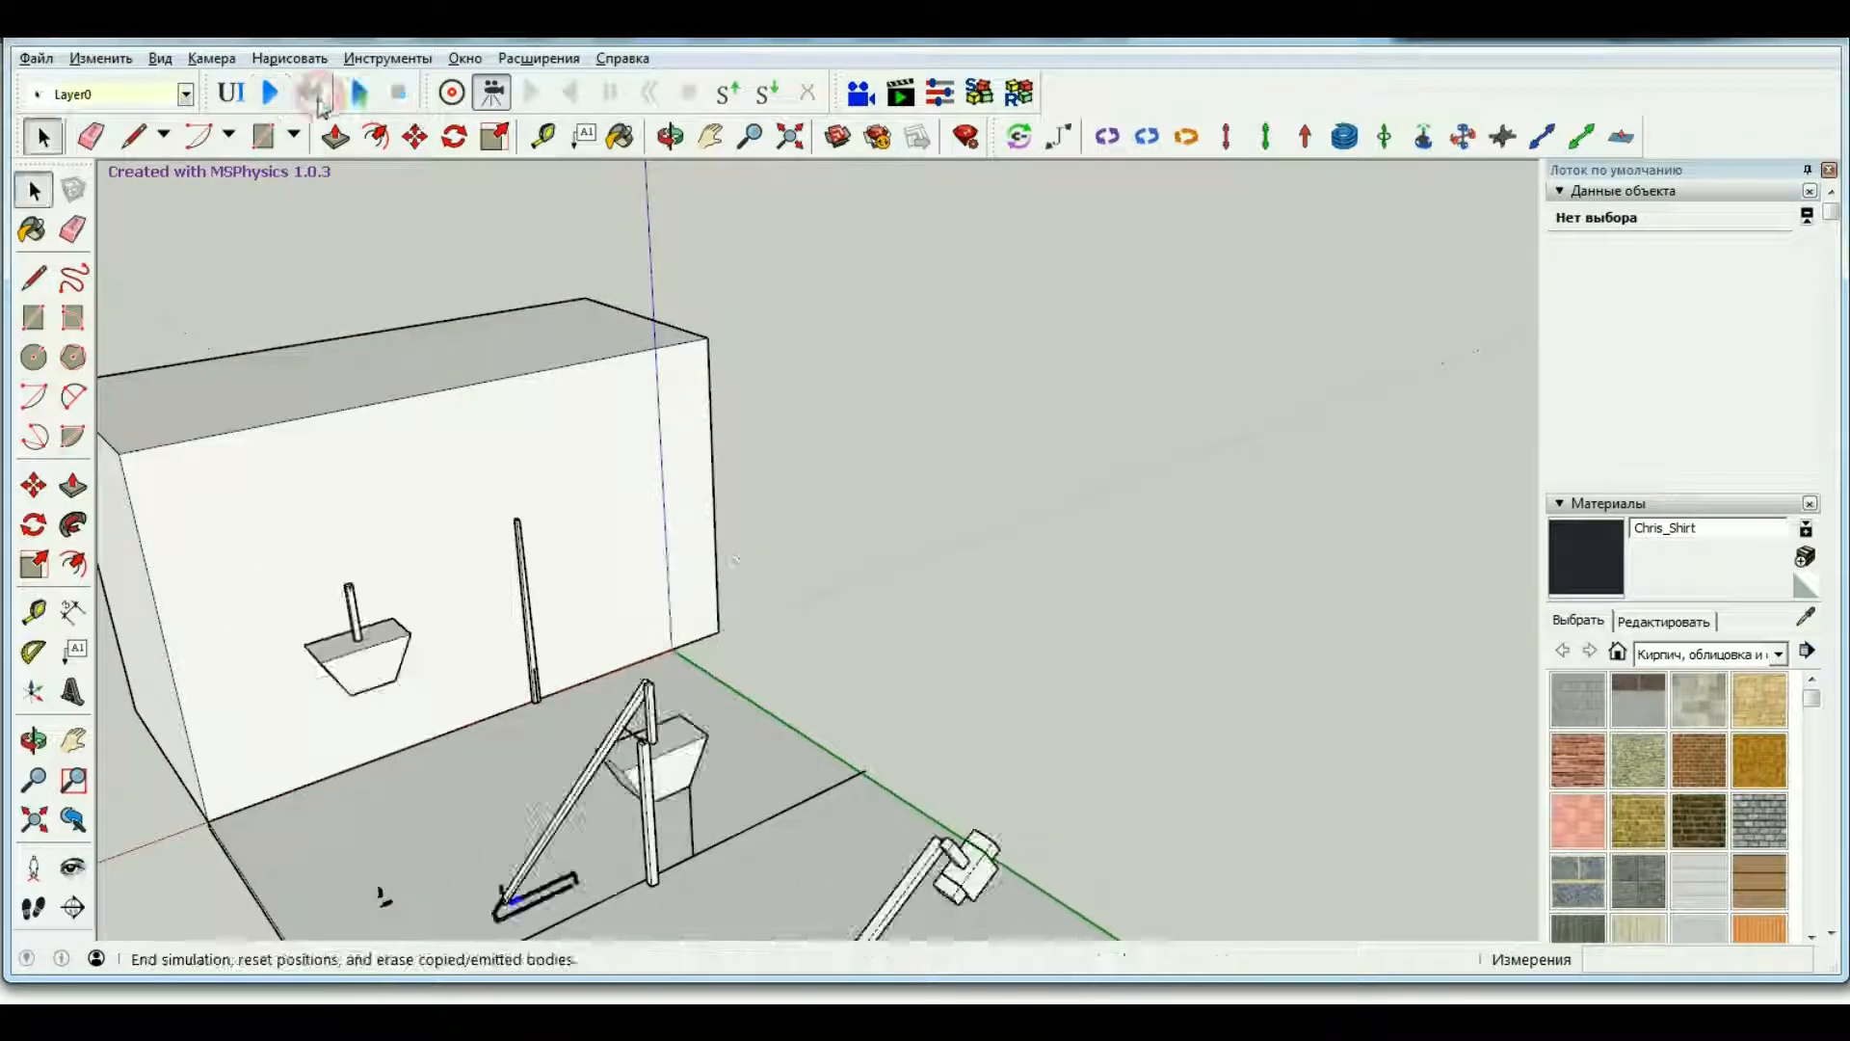
pyautogui.click(274, 94)
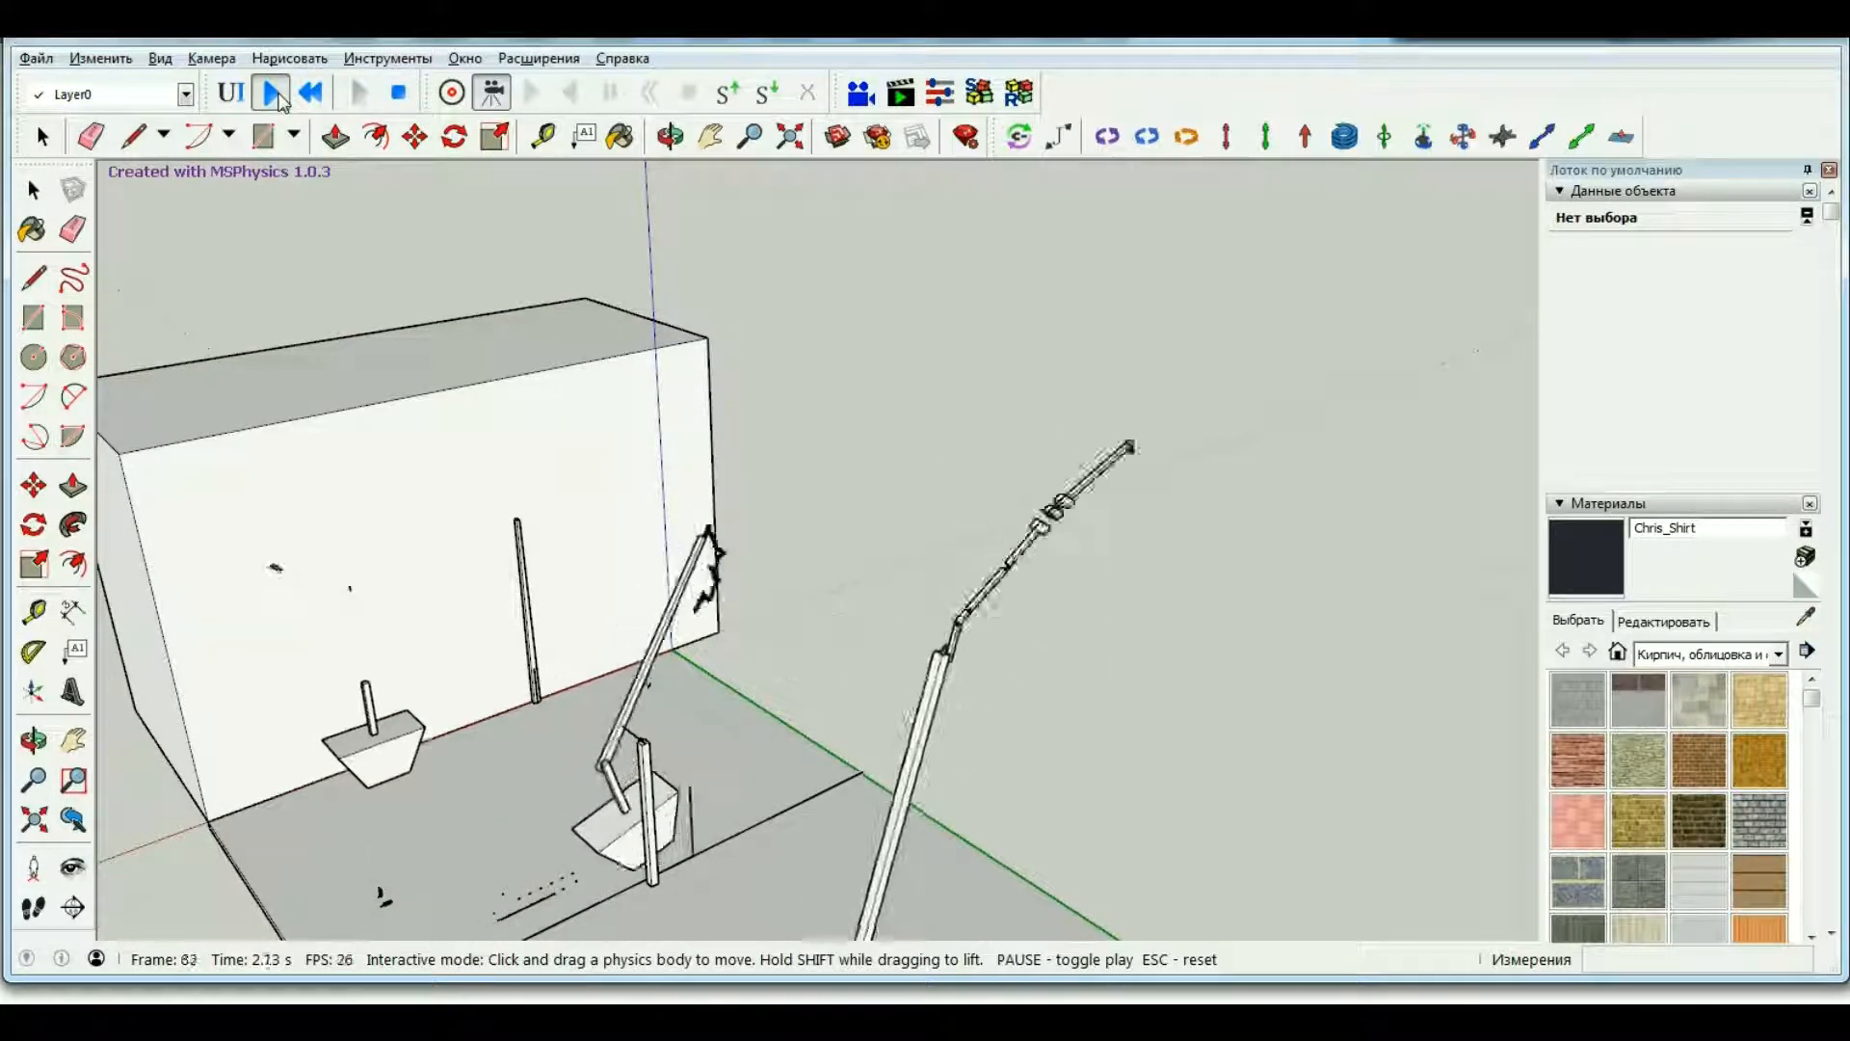
pyautogui.click(316, 96)
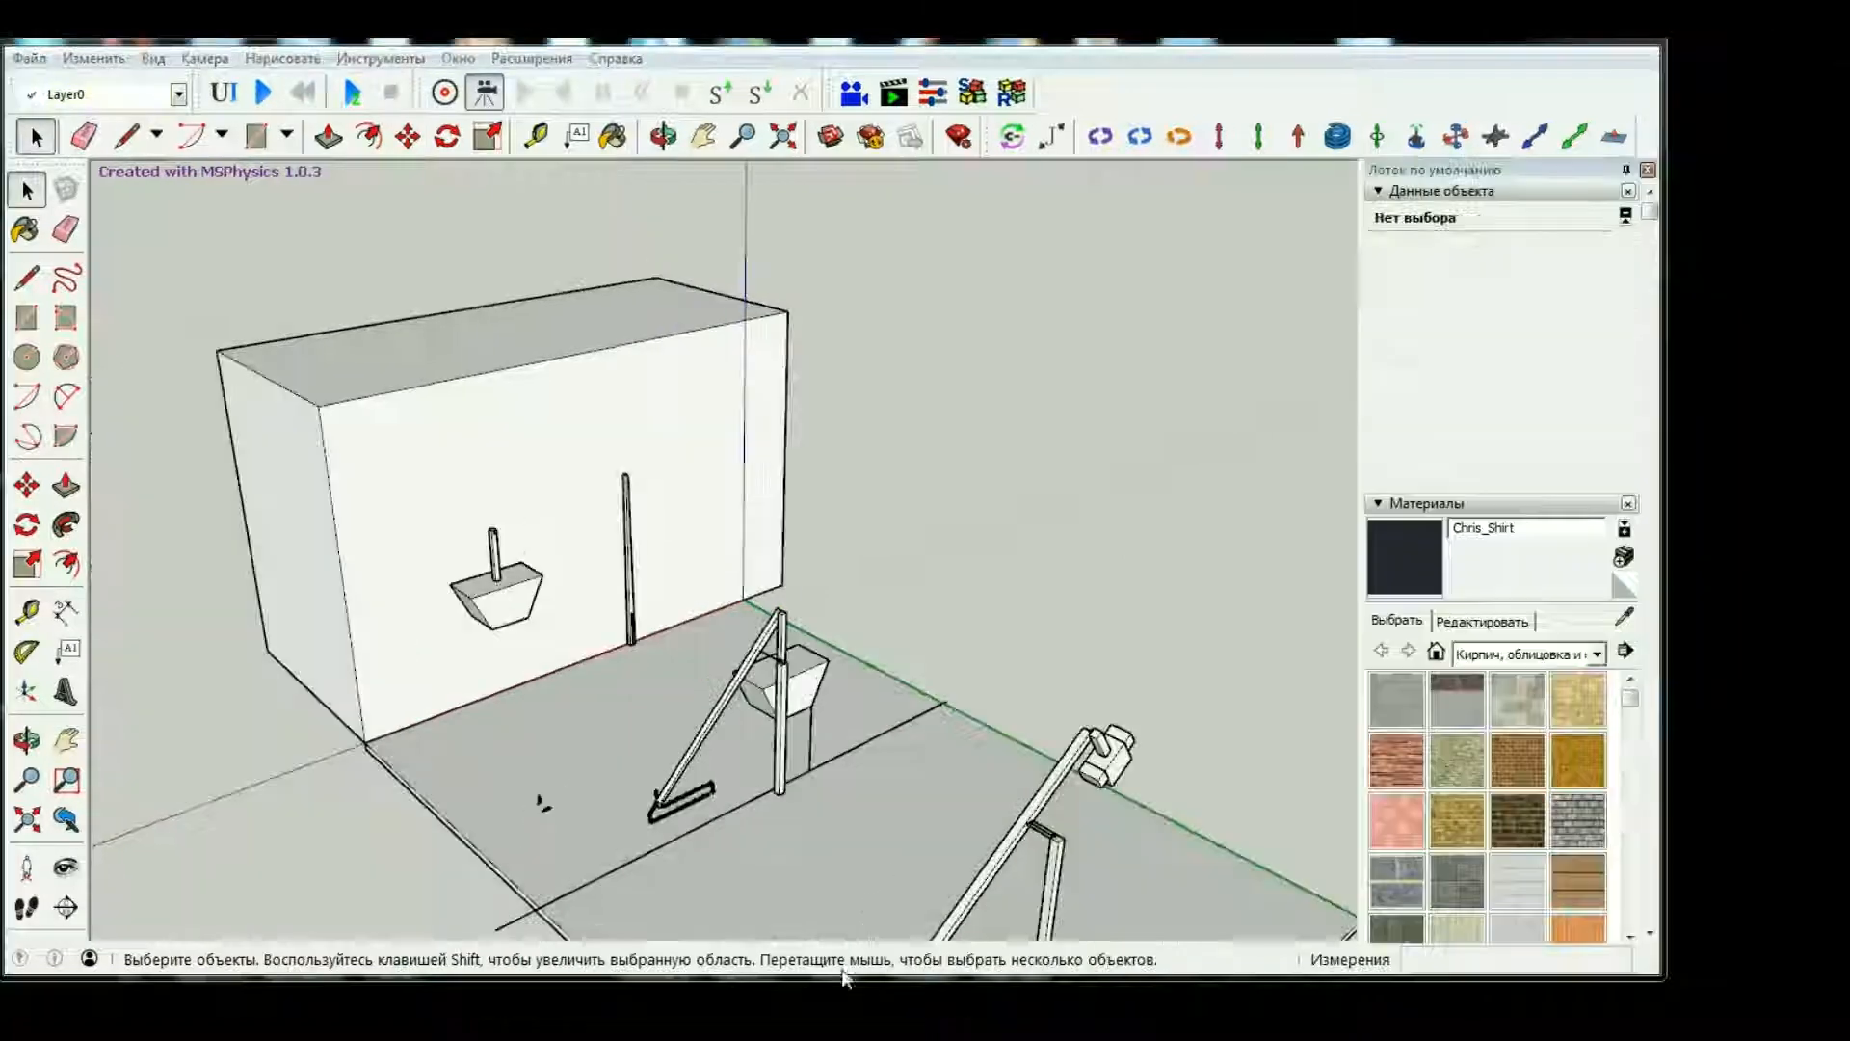
# Open the far upright bar's geometry for editing inside its group with the hinge.
pyautogui.click(756, 853)
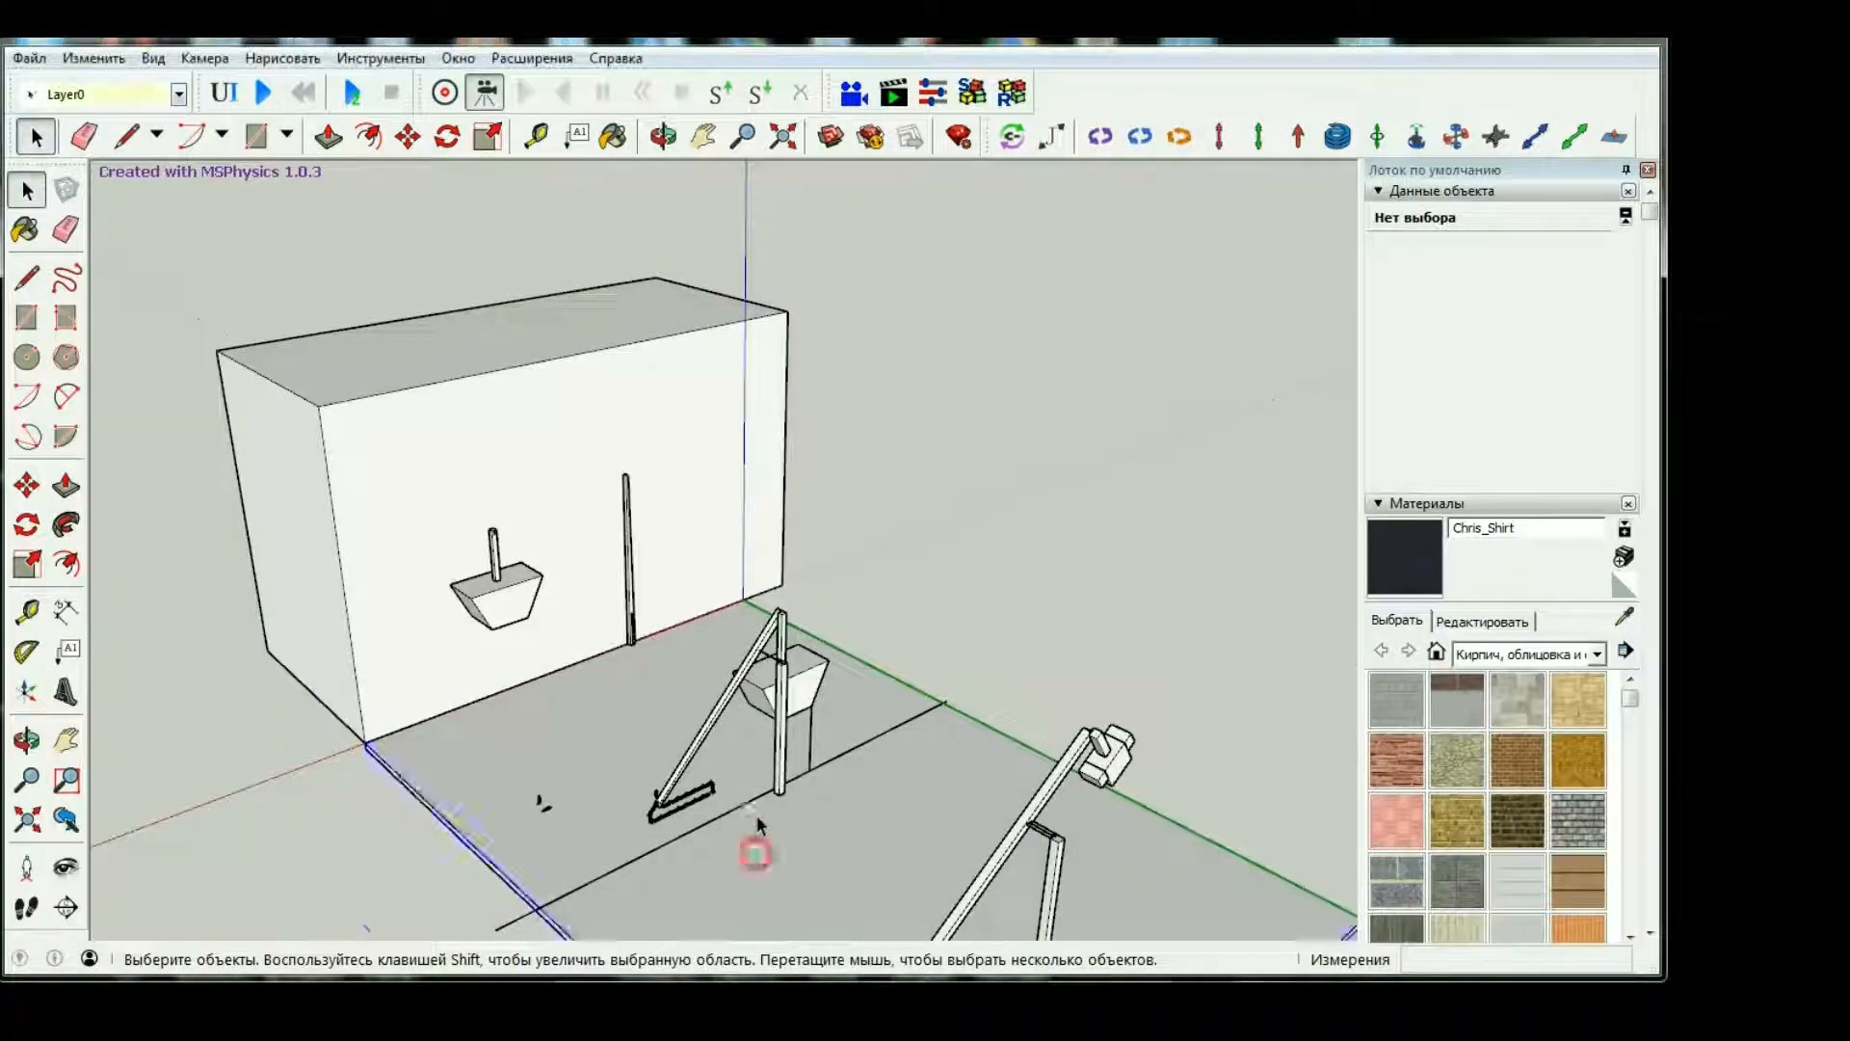
pyautogui.scroll(5, 761, 826)
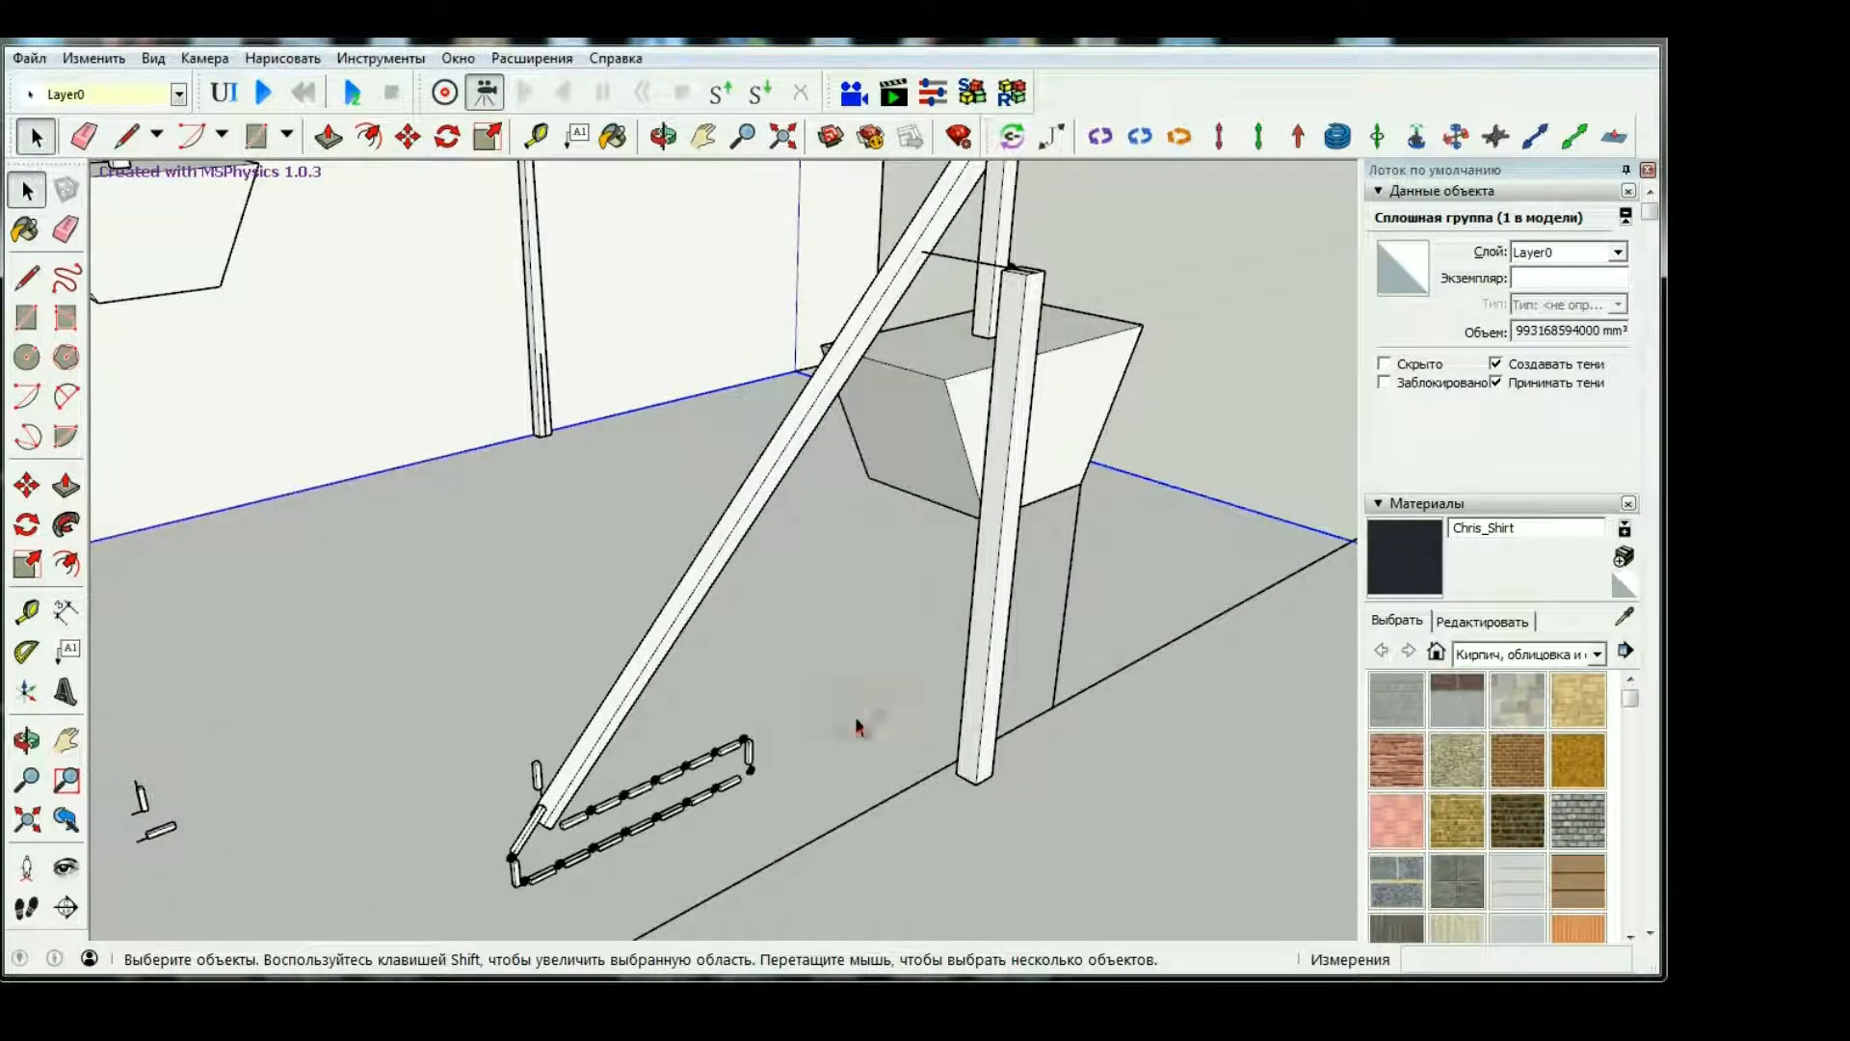
pyautogui.scroll(5, 859, 723)
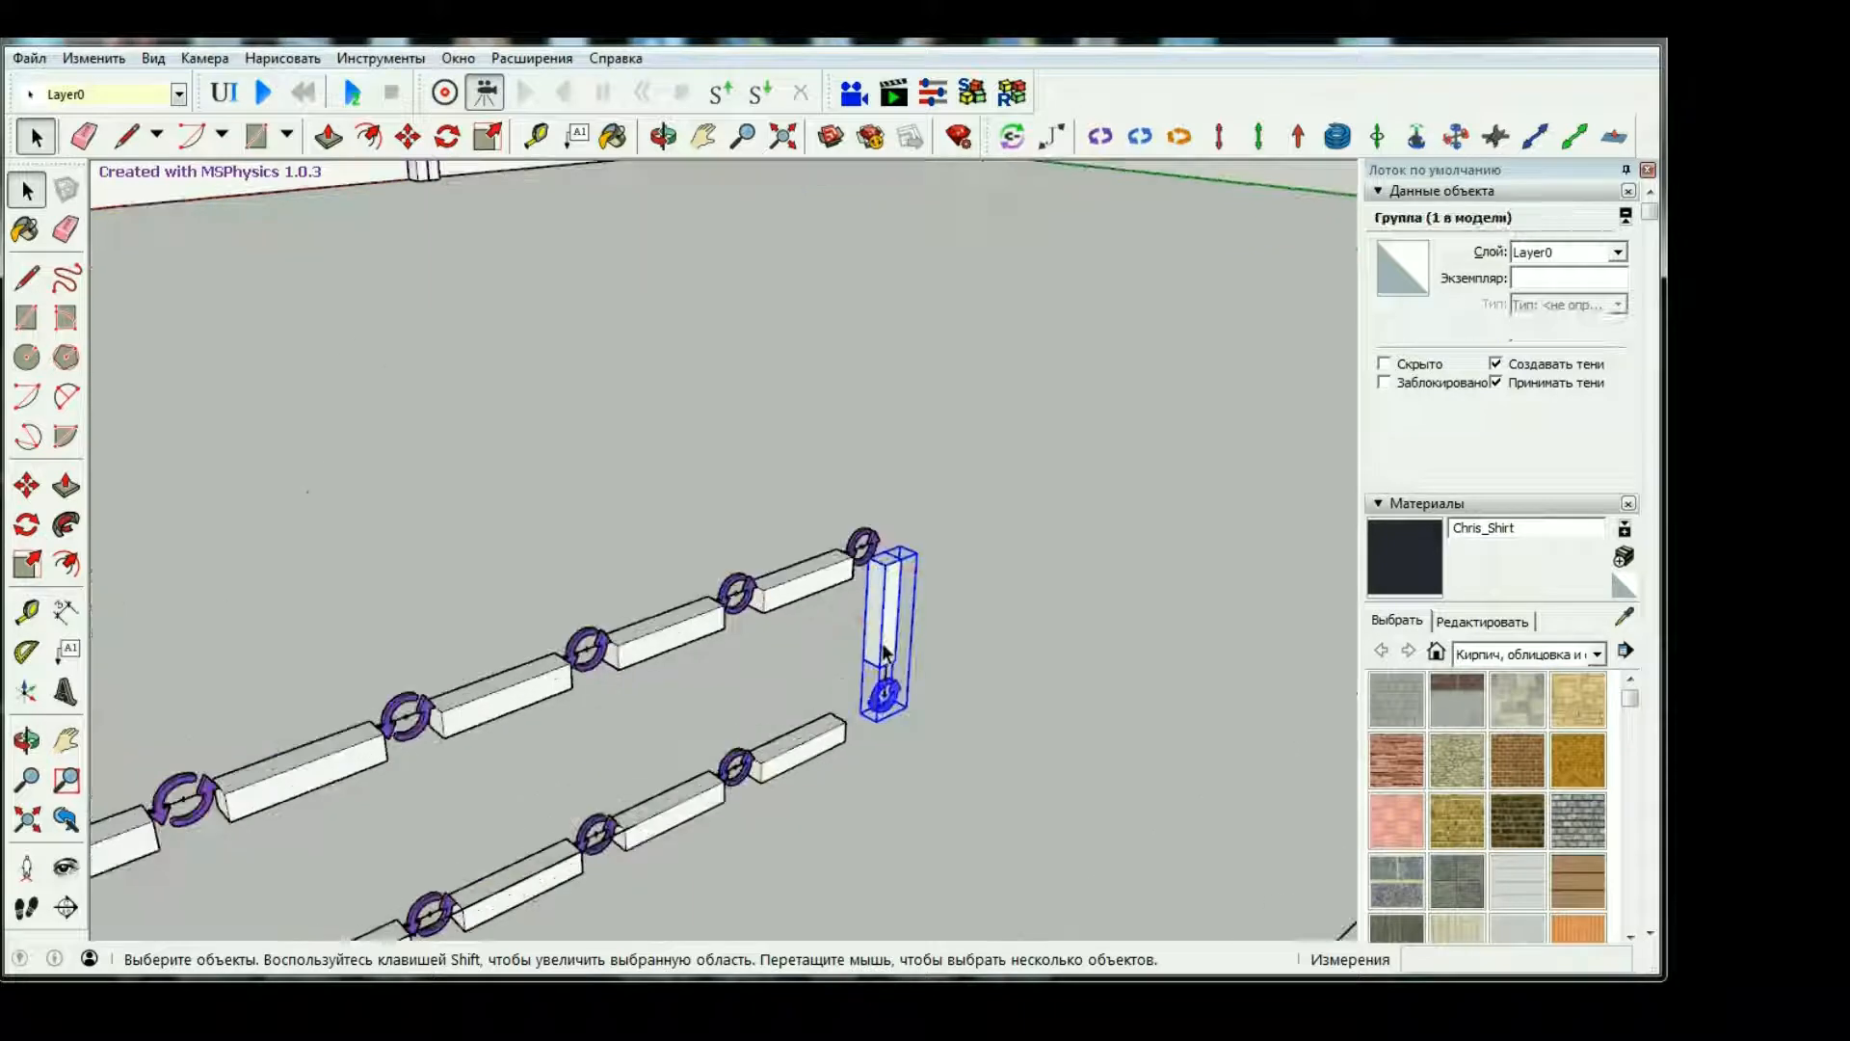
pyautogui.scroll(5, 885, 622)
pyautogui.doubleClick(893, 624)
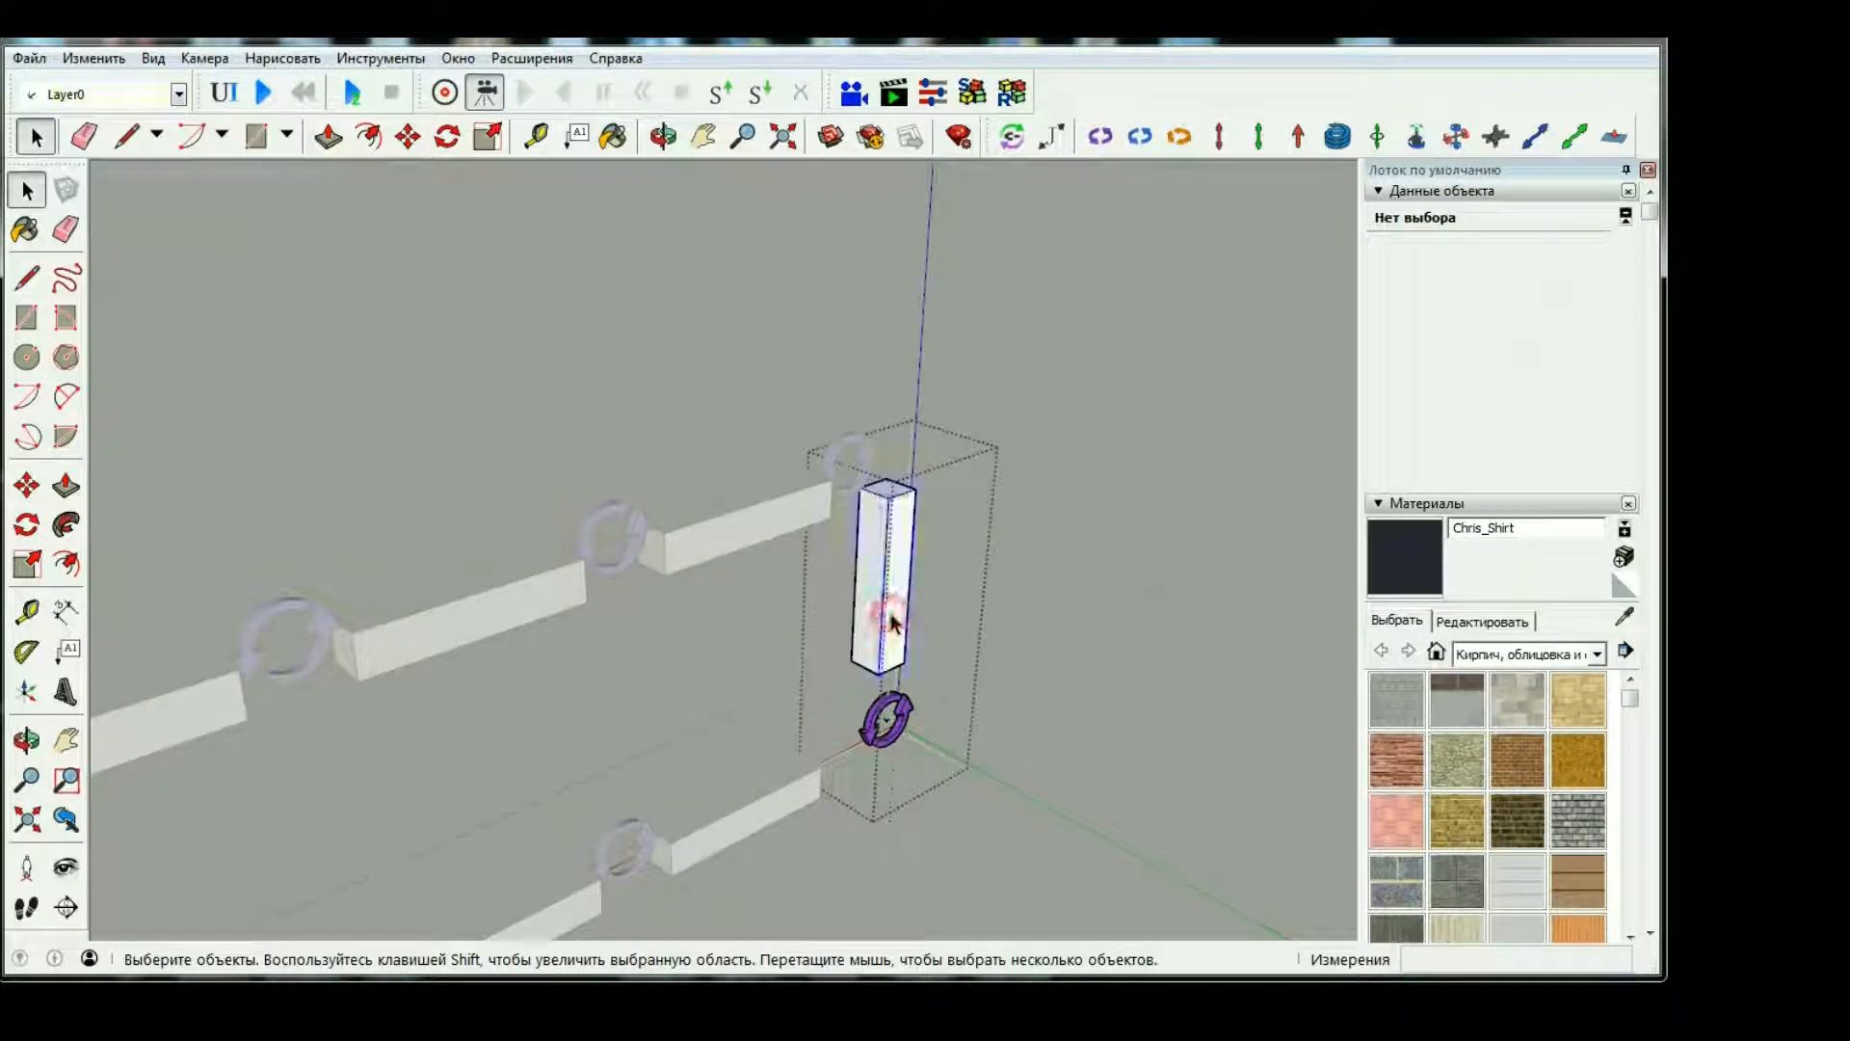
pyautogui.tripleClick(893, 621)
pyautogui.press('p')
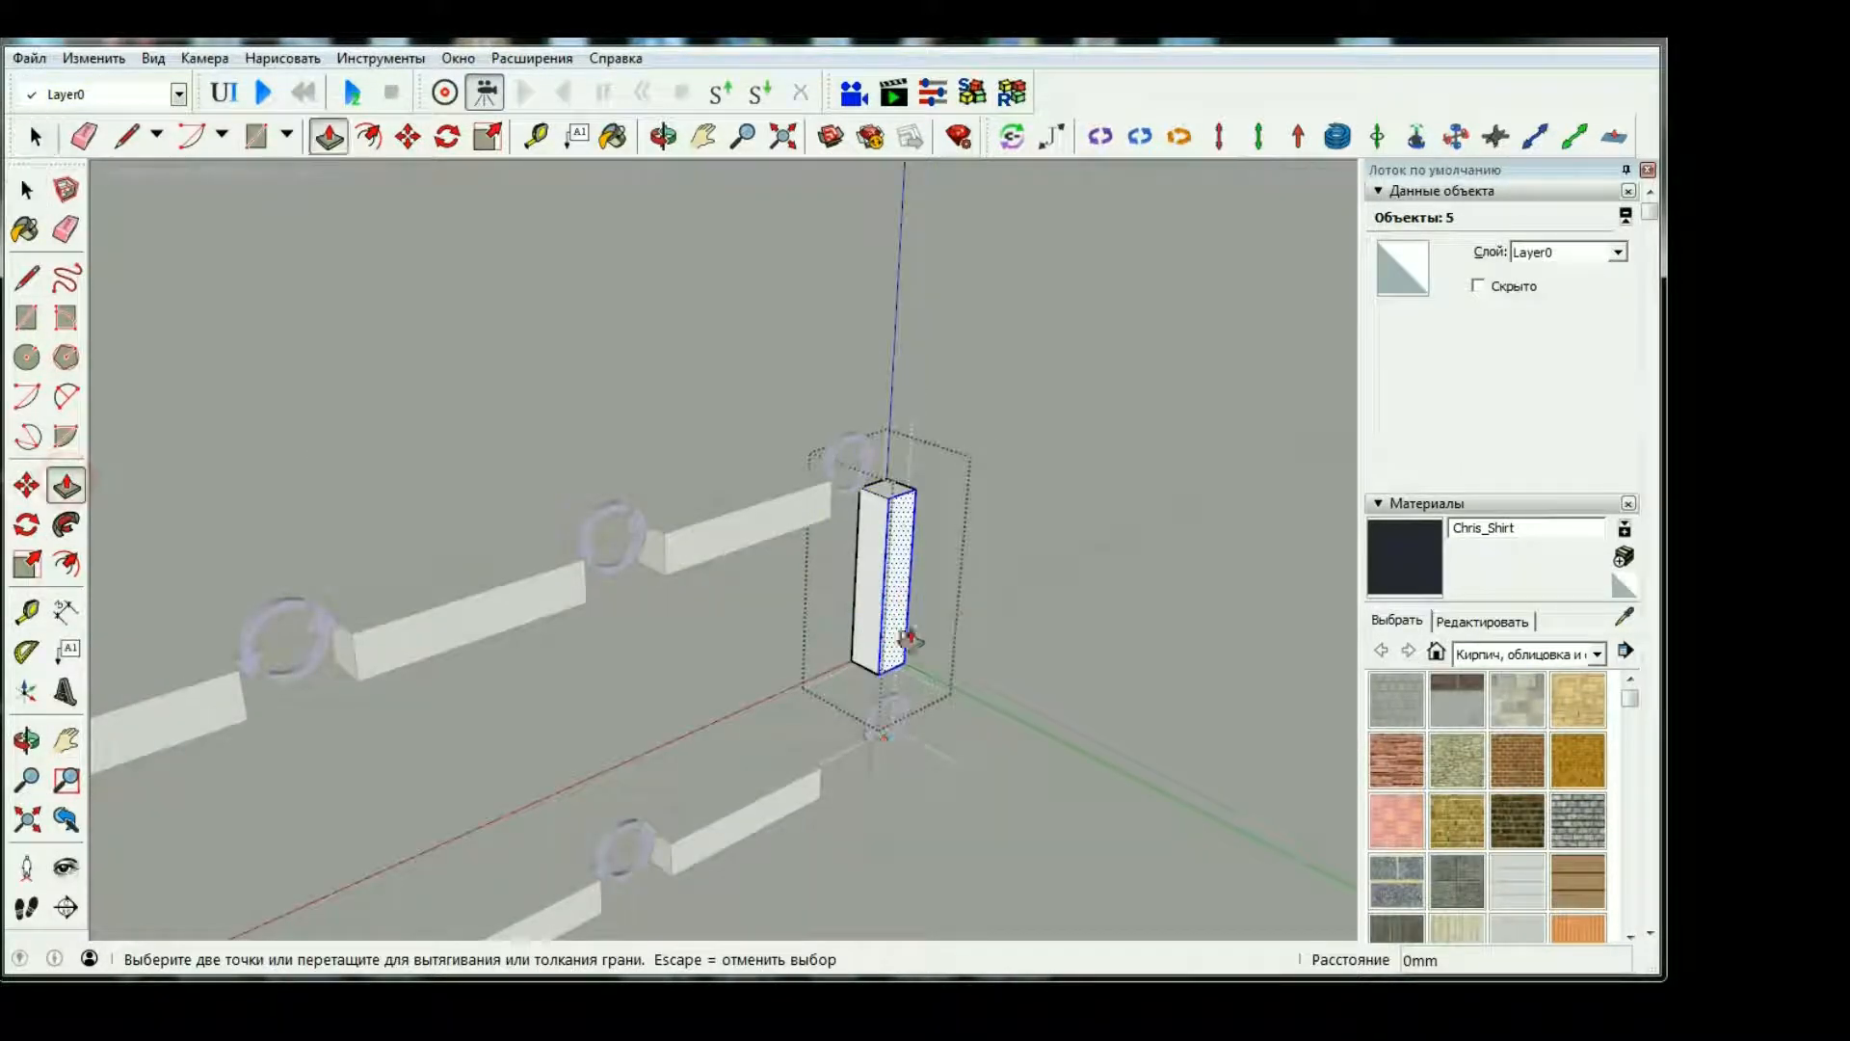
pyautogui.moveTo(899, 624); pyautogui.dragTo(1007, 702)
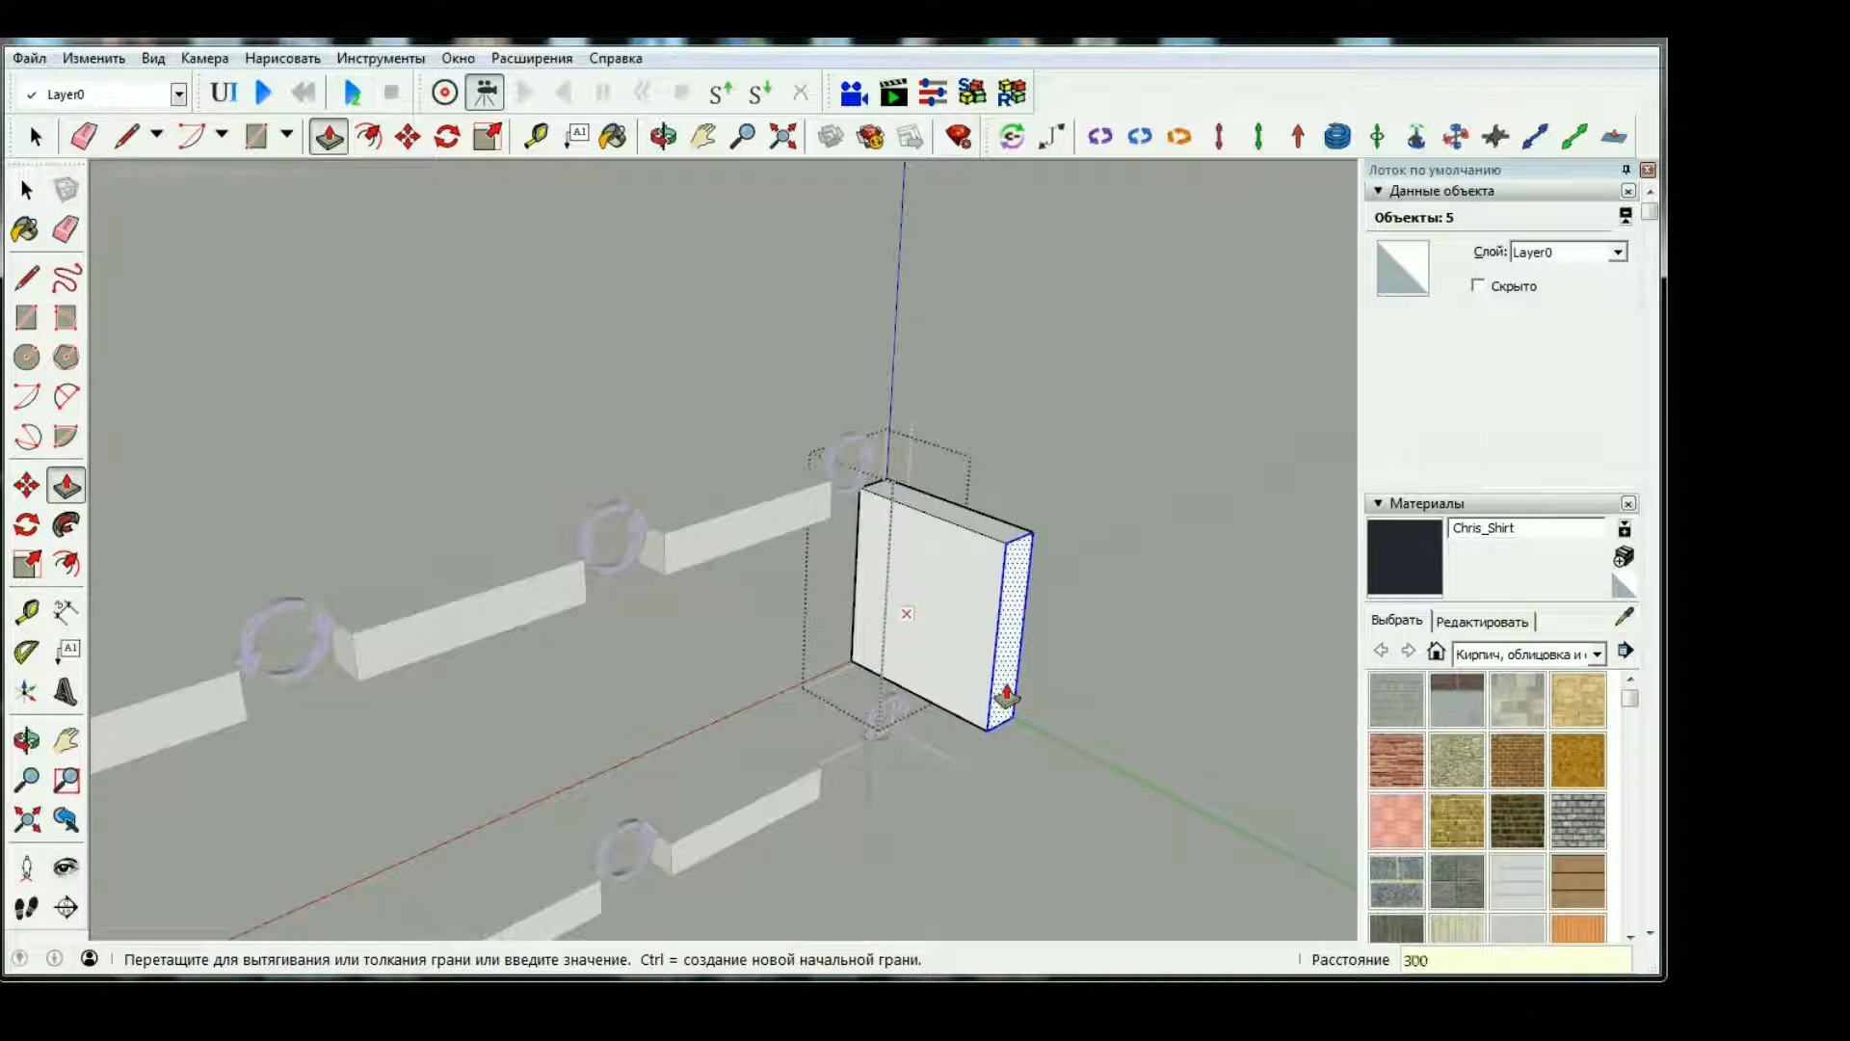
pyautogui.click(1006, 692)
pyautogui.hotkey('ctrl', 'z')
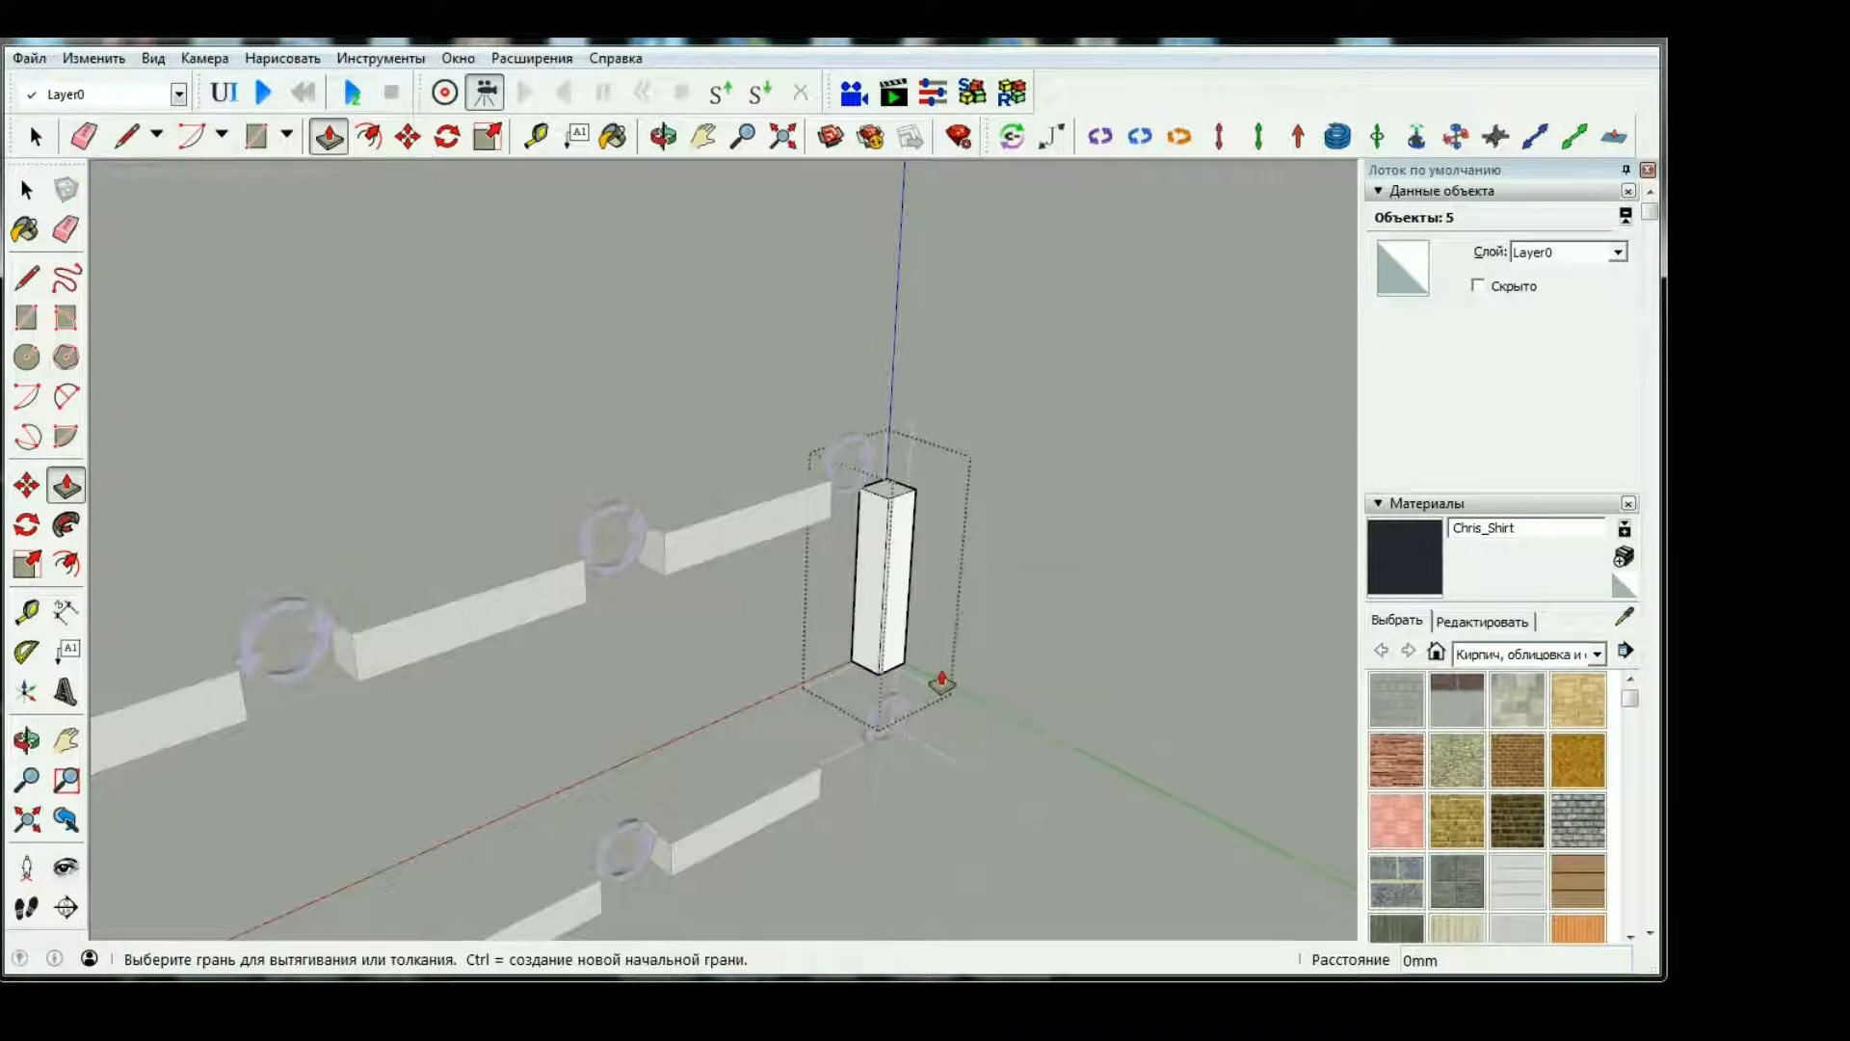
# Widen the far upright bar into a plate by extruding its two opposite side faces outward 300 mm each with Push/Pull.
pyautogui.click(941, 676)
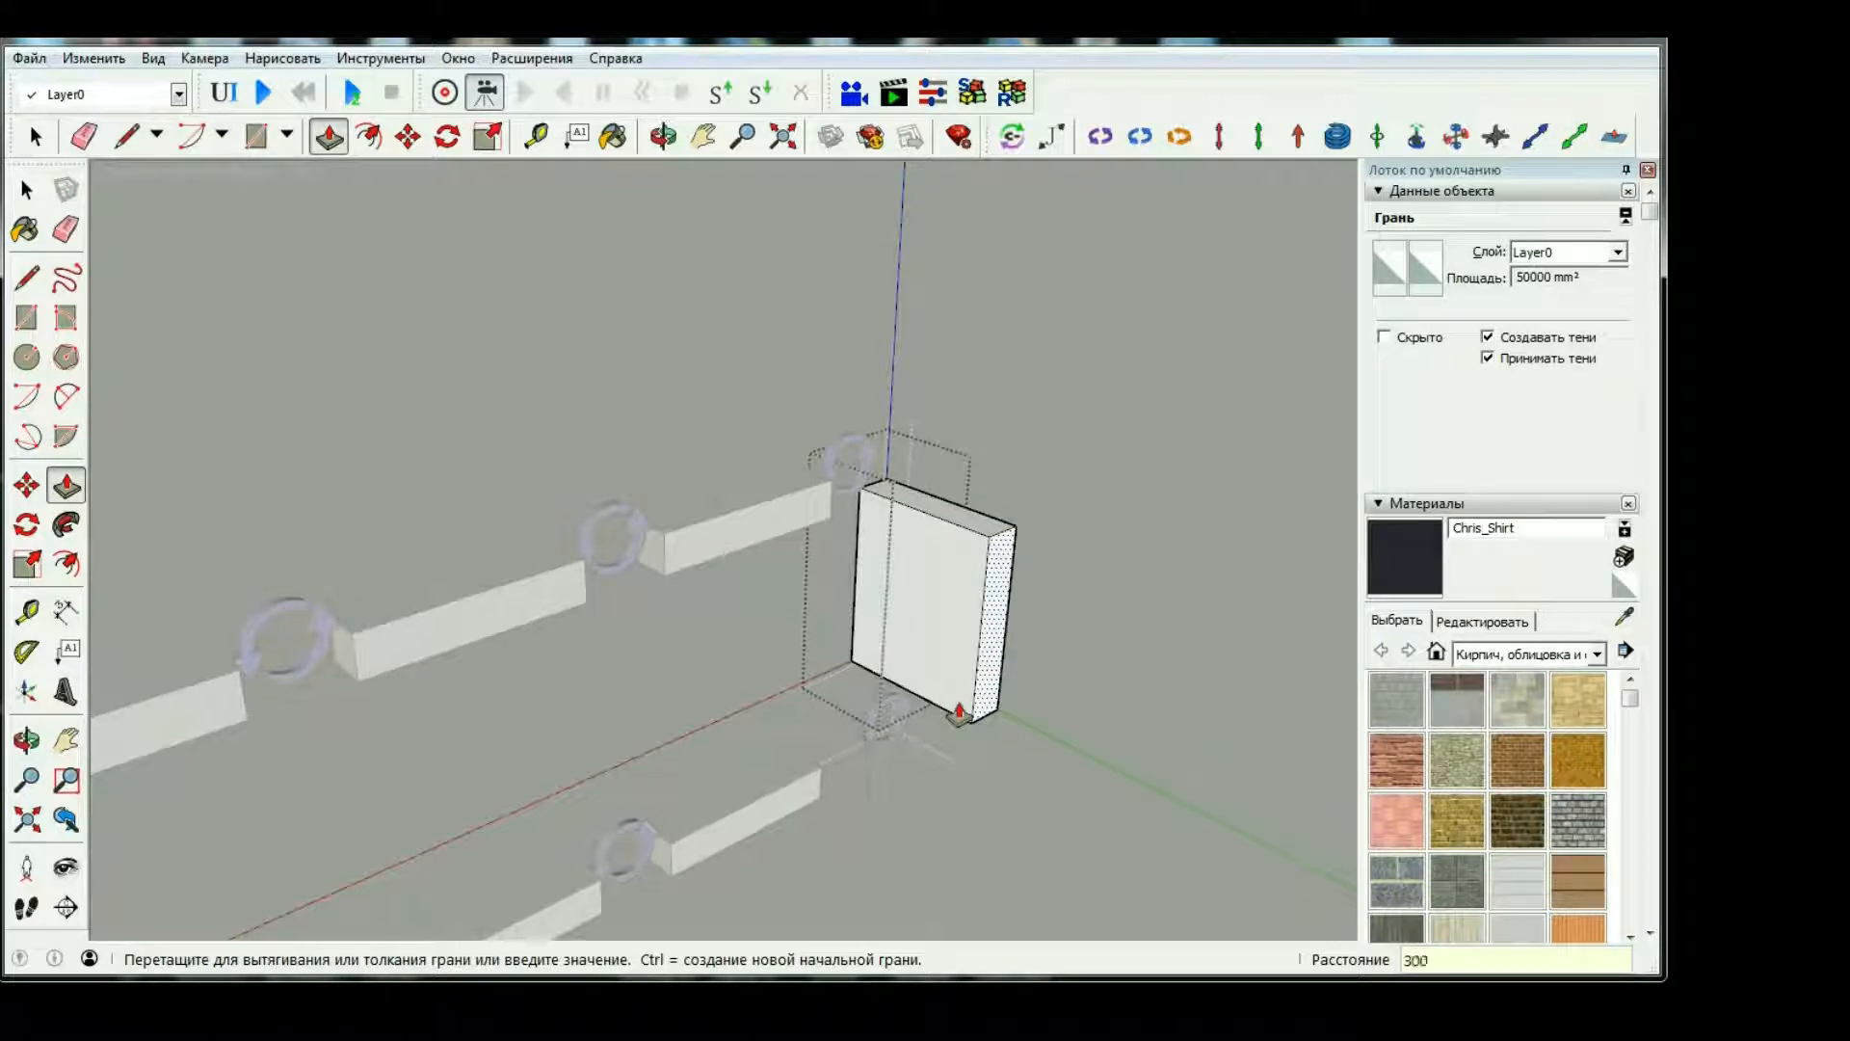
pyautogui.press('Return')
pyautogui.moveTo(699, 490); pyautogui.dragTo(1378, 546, button='middle')
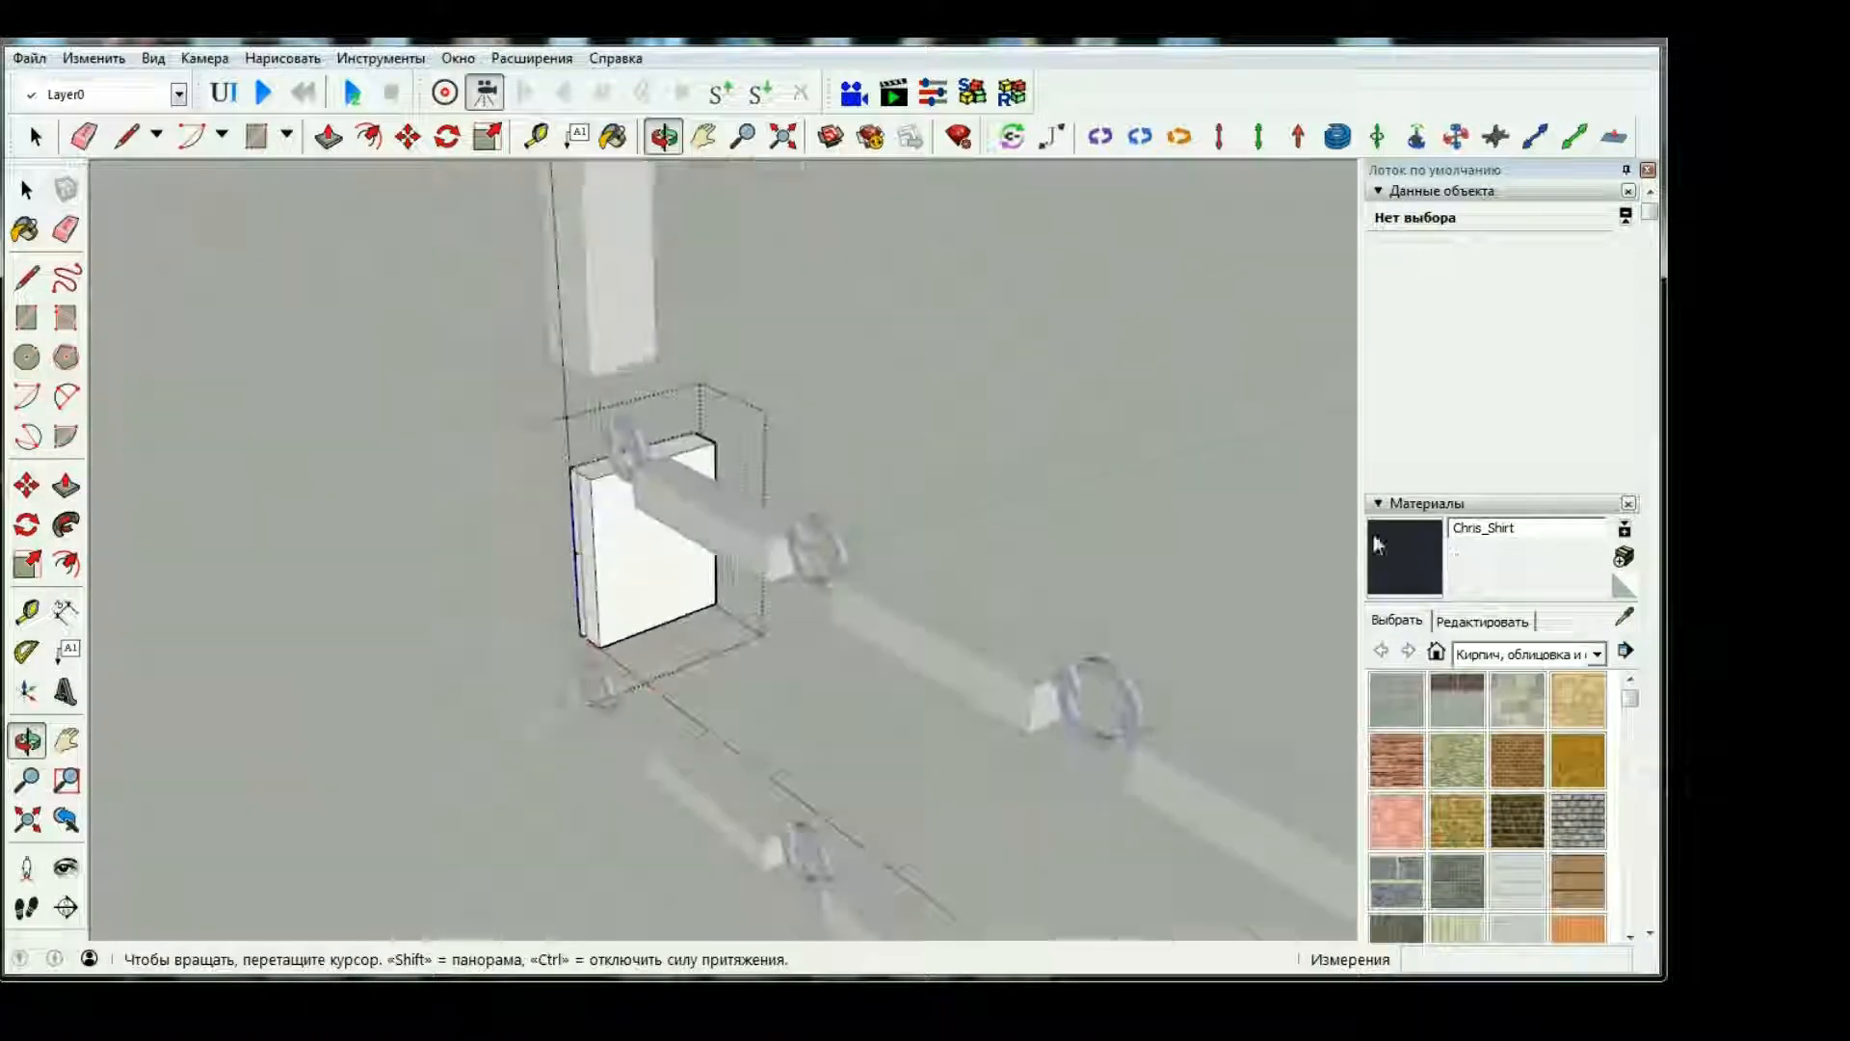
pyautogui.click(591, 570)
pyautogui.write('9')
pyautogui.press('Return')
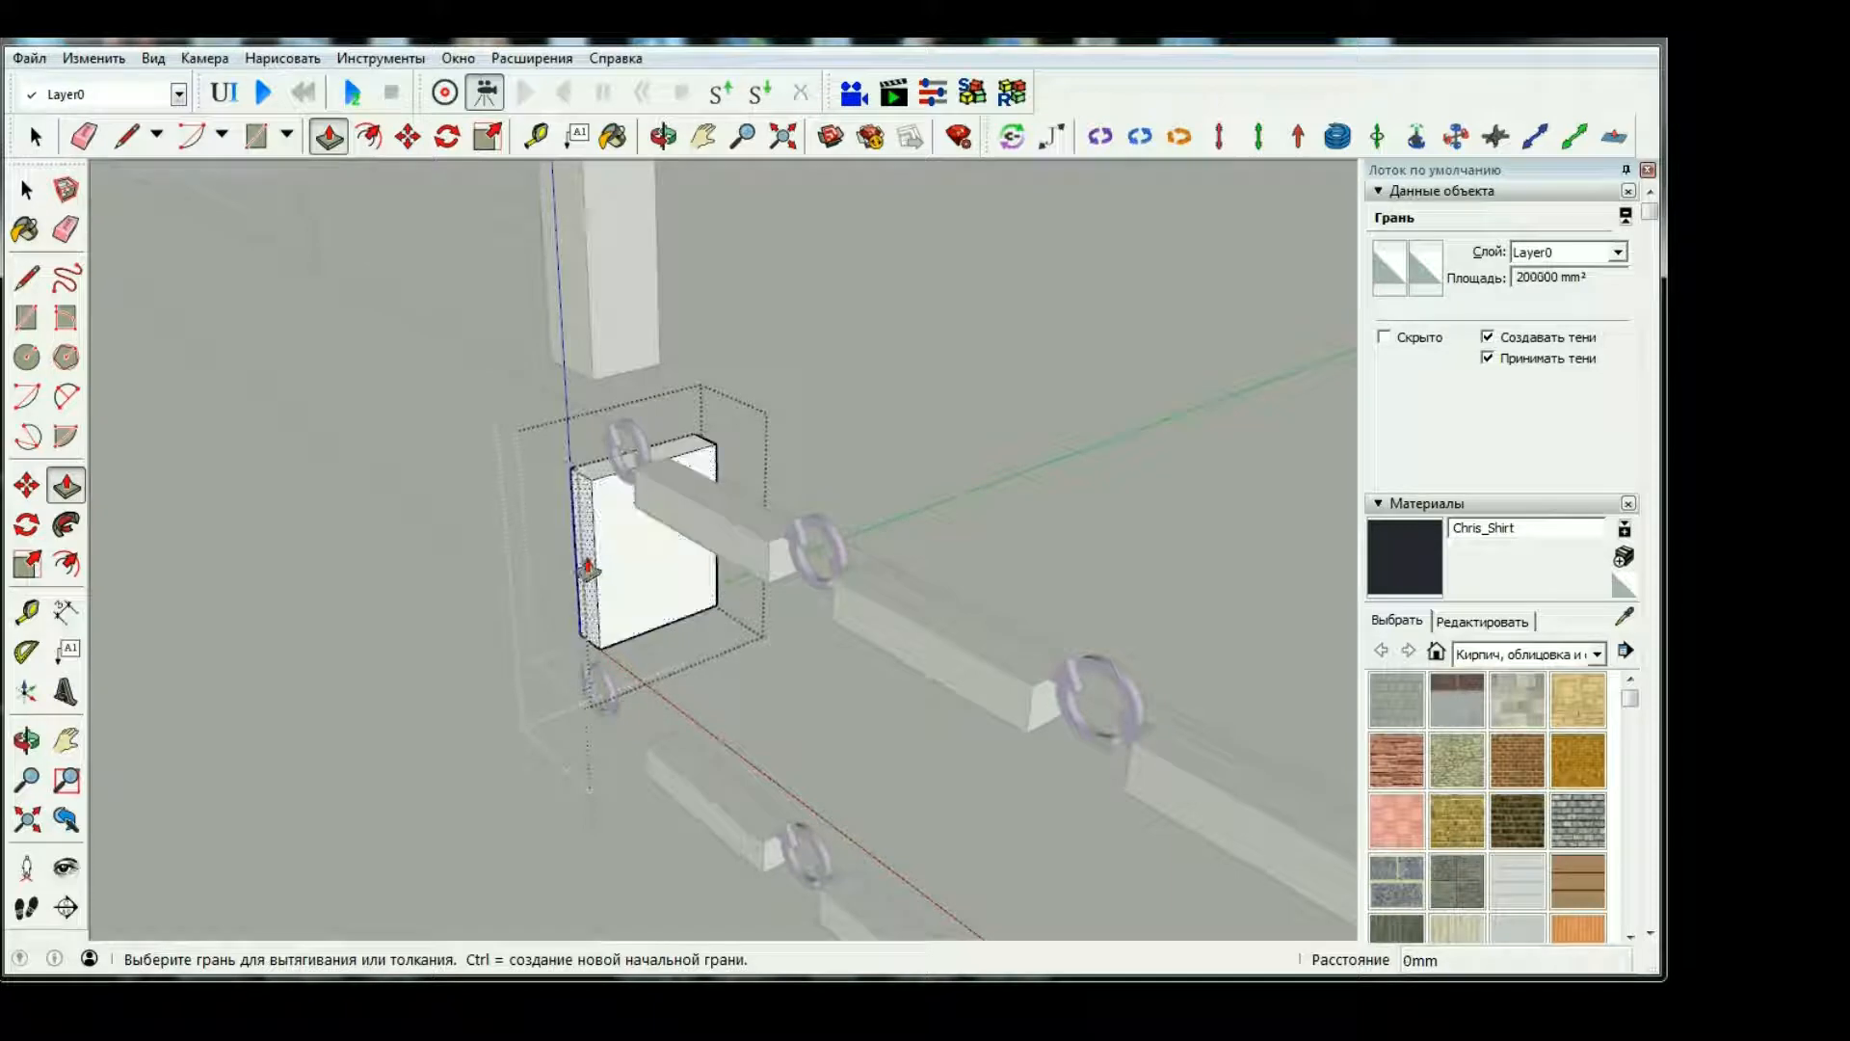
pyautogui.click(588, 570)
pyautogui.write('300')
pyautogui.press('Return')
# Run the physics simulation repeatedly to watch the chain with the widened end plate, resetting the model after each run.
pyautogui.scroll(-2, 464, 572)
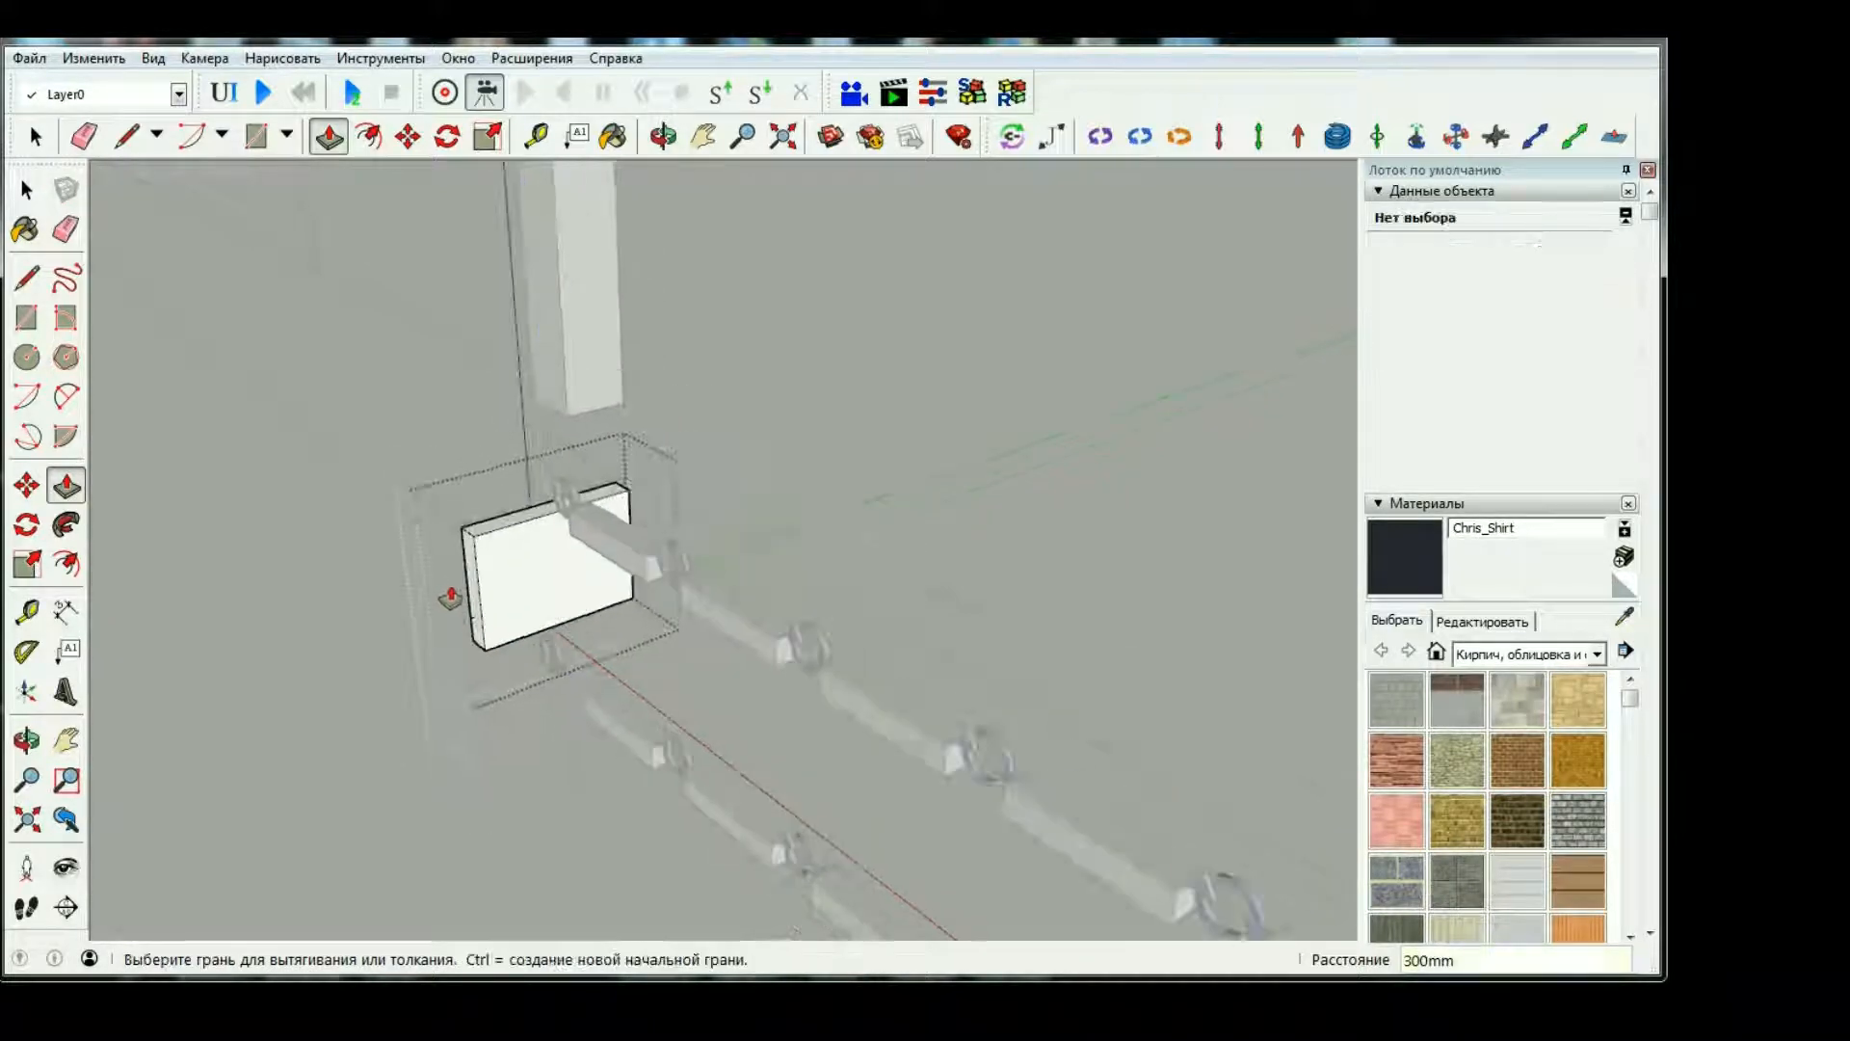
pyautogui.click(663, 138)
pyautogui.moveTo(540, 463); pyautogui.dragTo(1022, 431)
pyautogui.scroll(-10, 880, 603)
pyautogui.press('space')
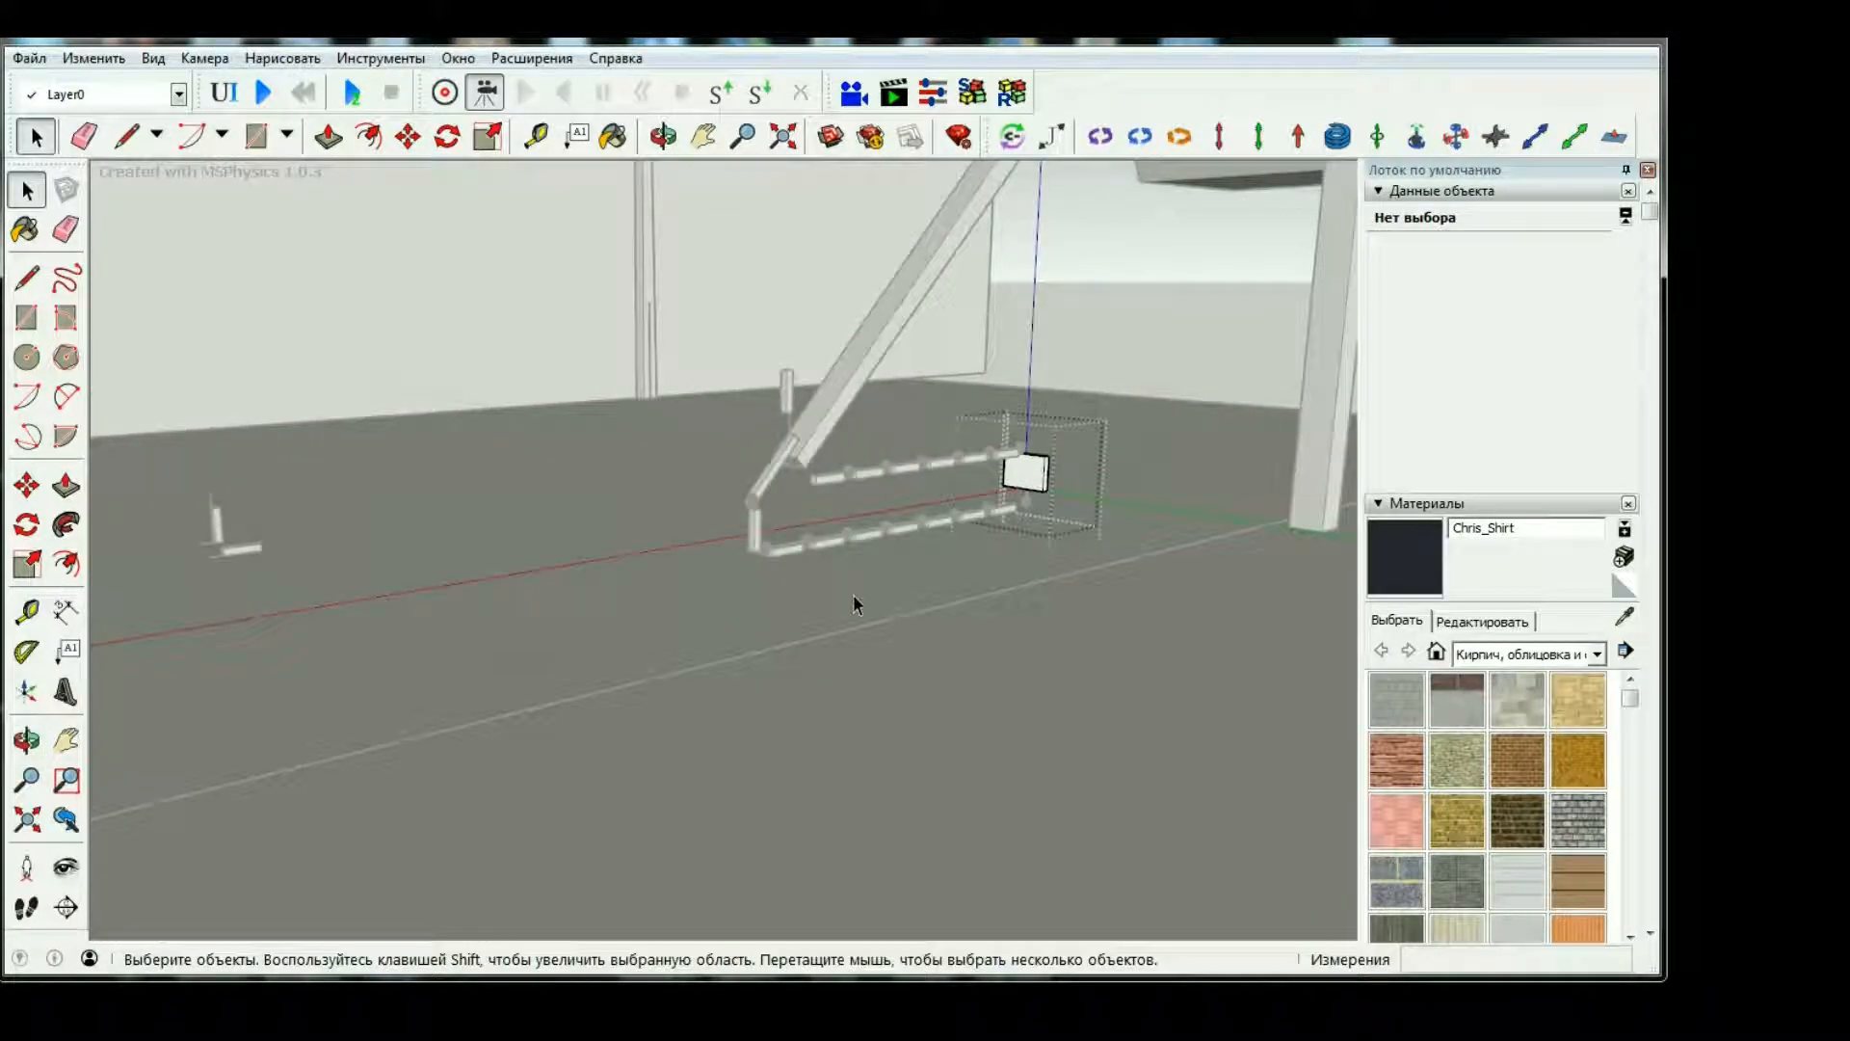
pyautogui.scroll(-3, 1011, 548)
pyautogui.scroll(2, 1039, 424)
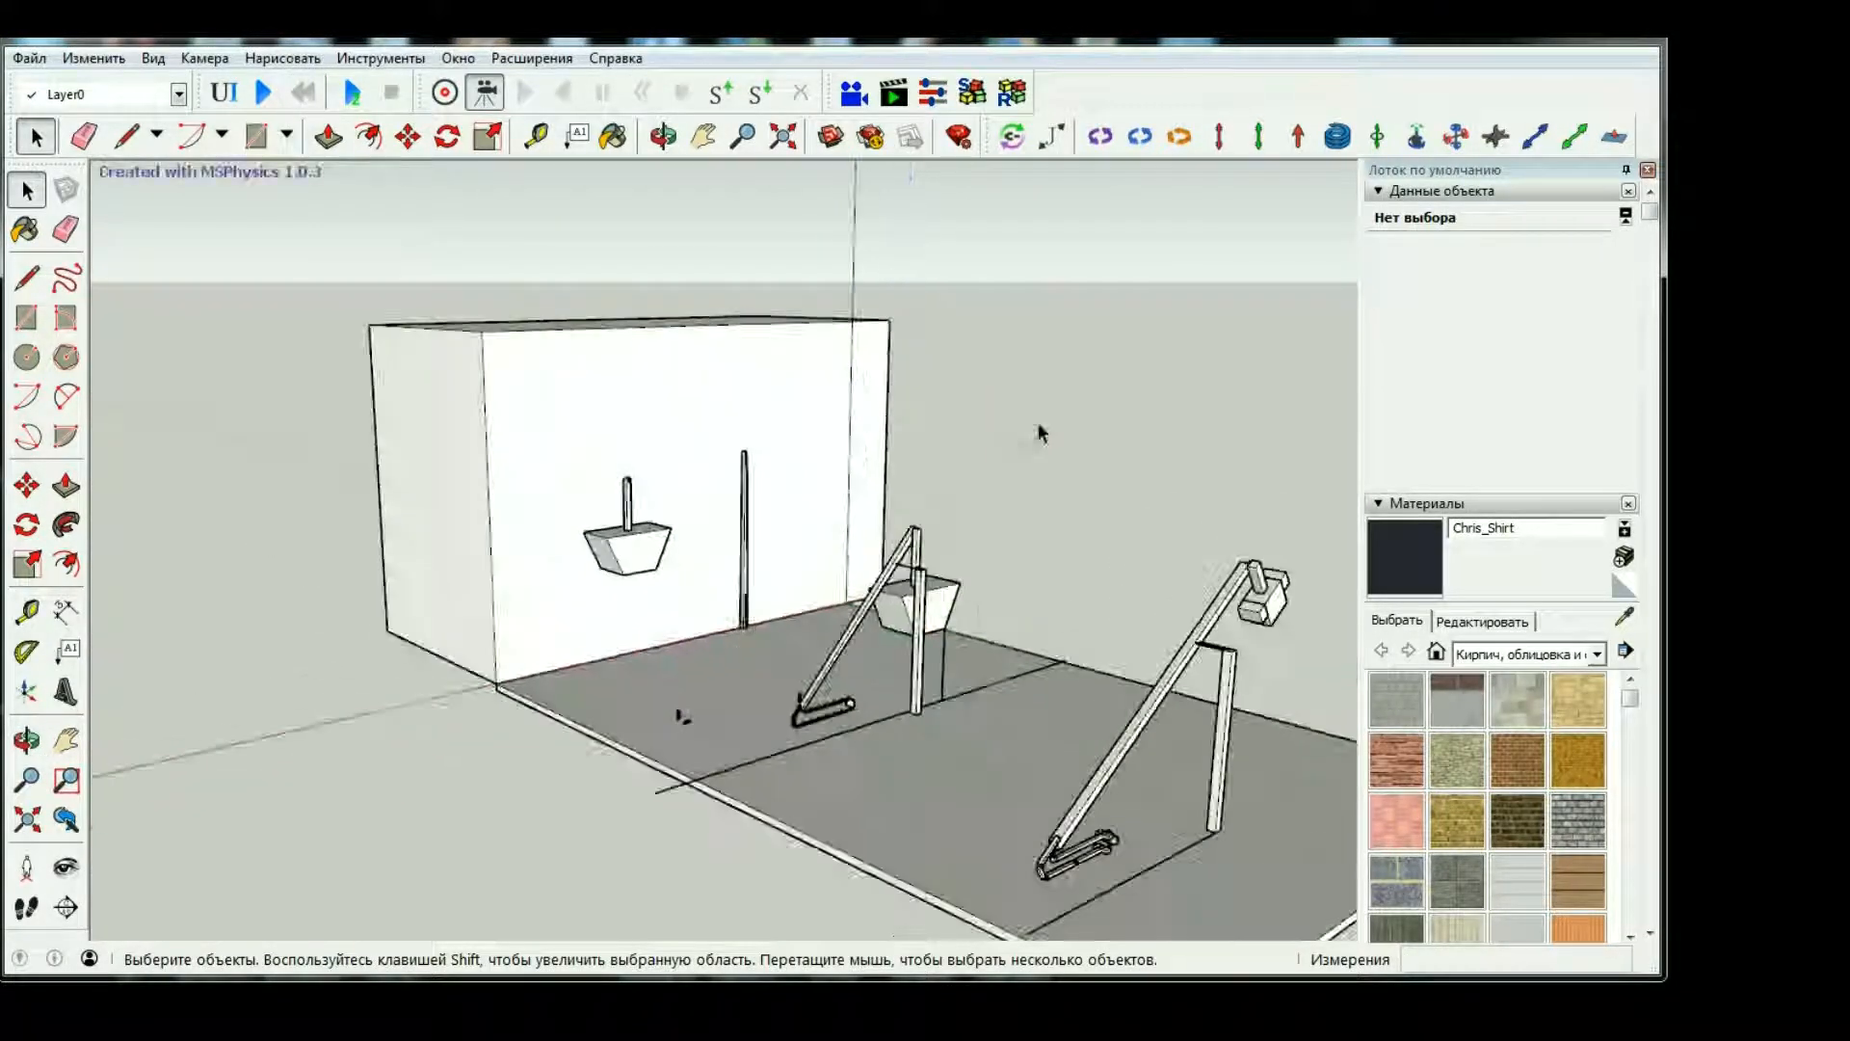
pyautogui.click(271, 89)
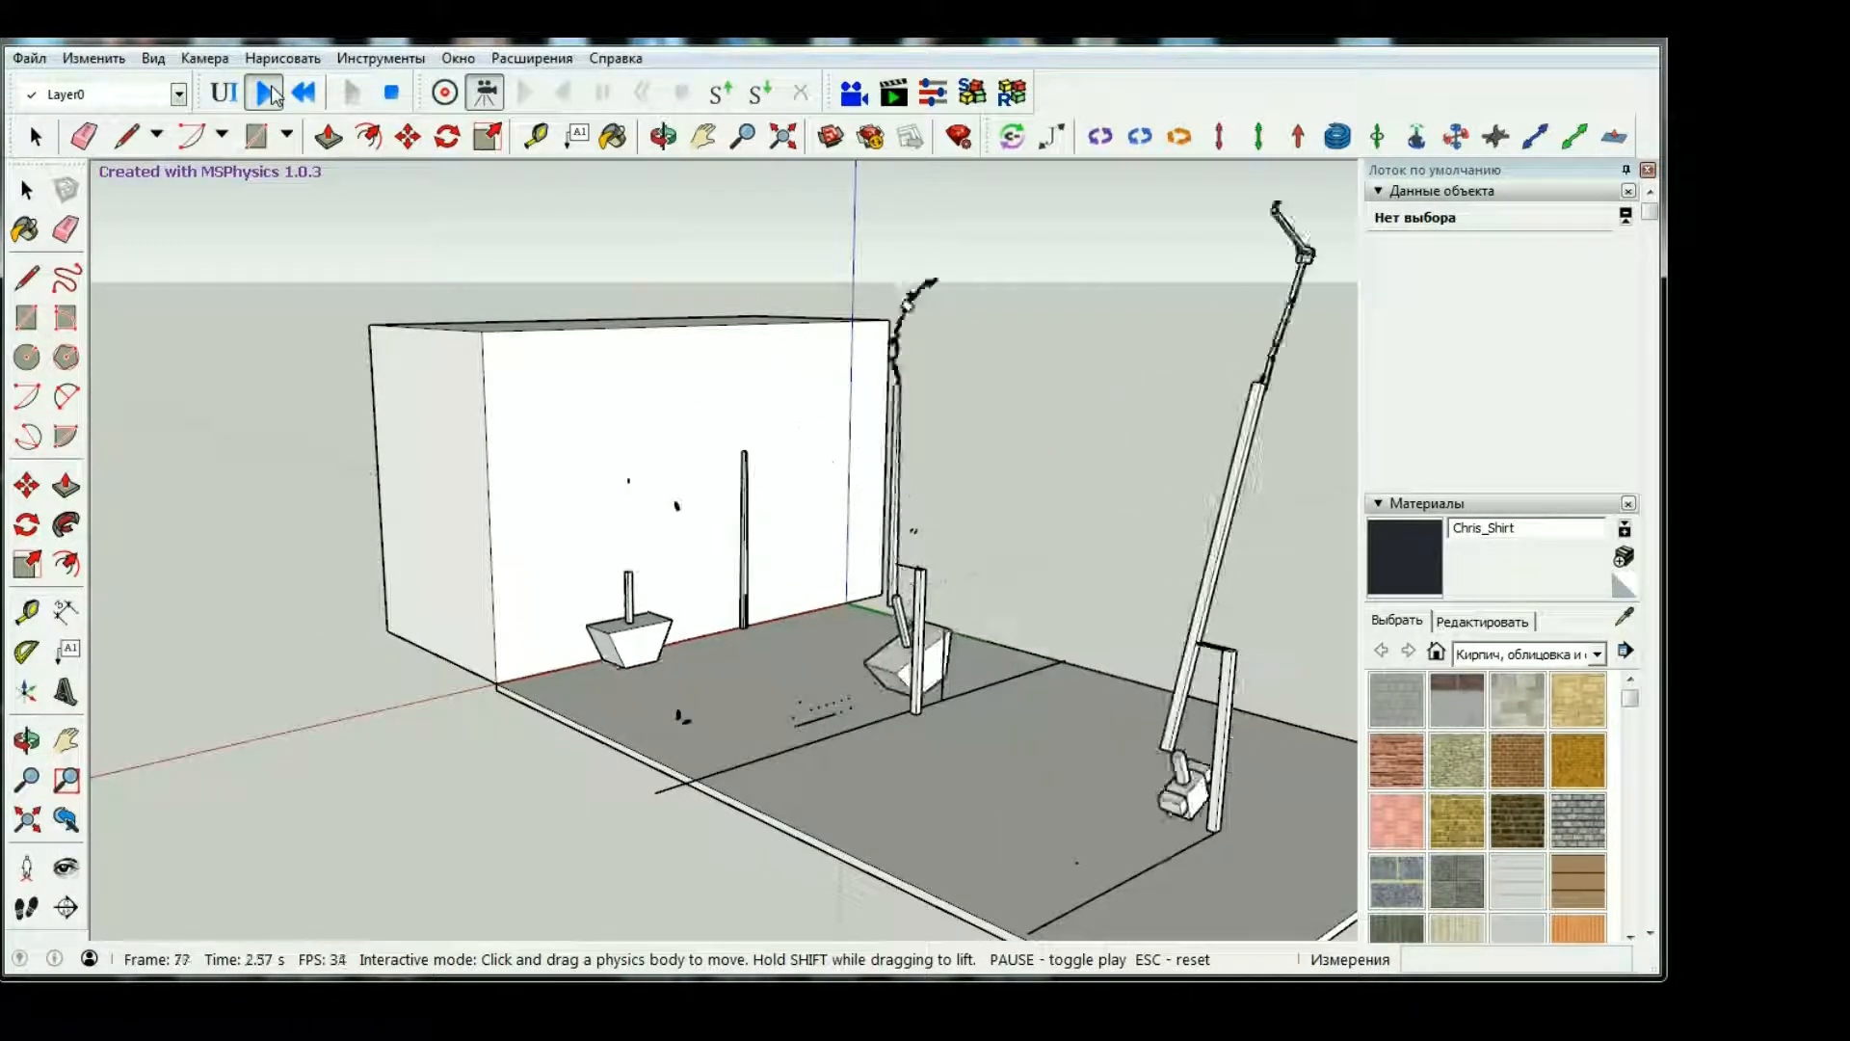
pyautogui.click(302, 93)
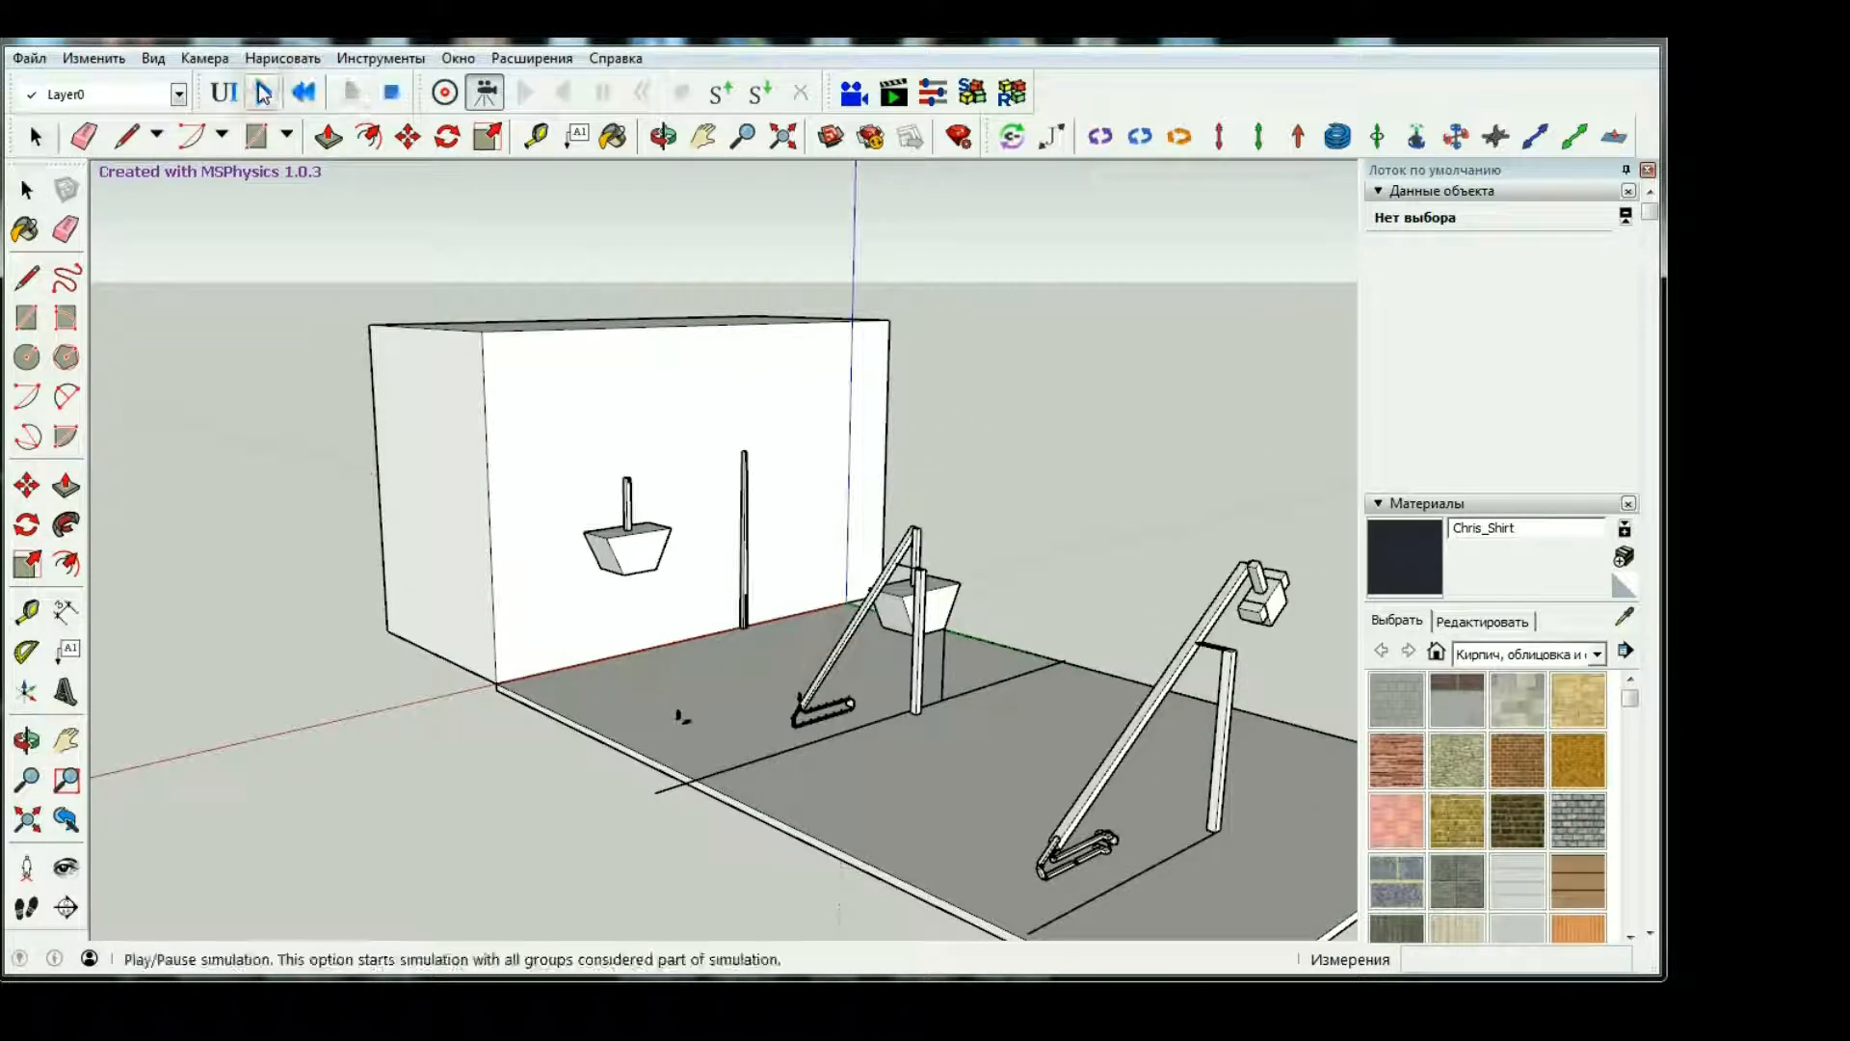
pyautogui.click(263, 92)
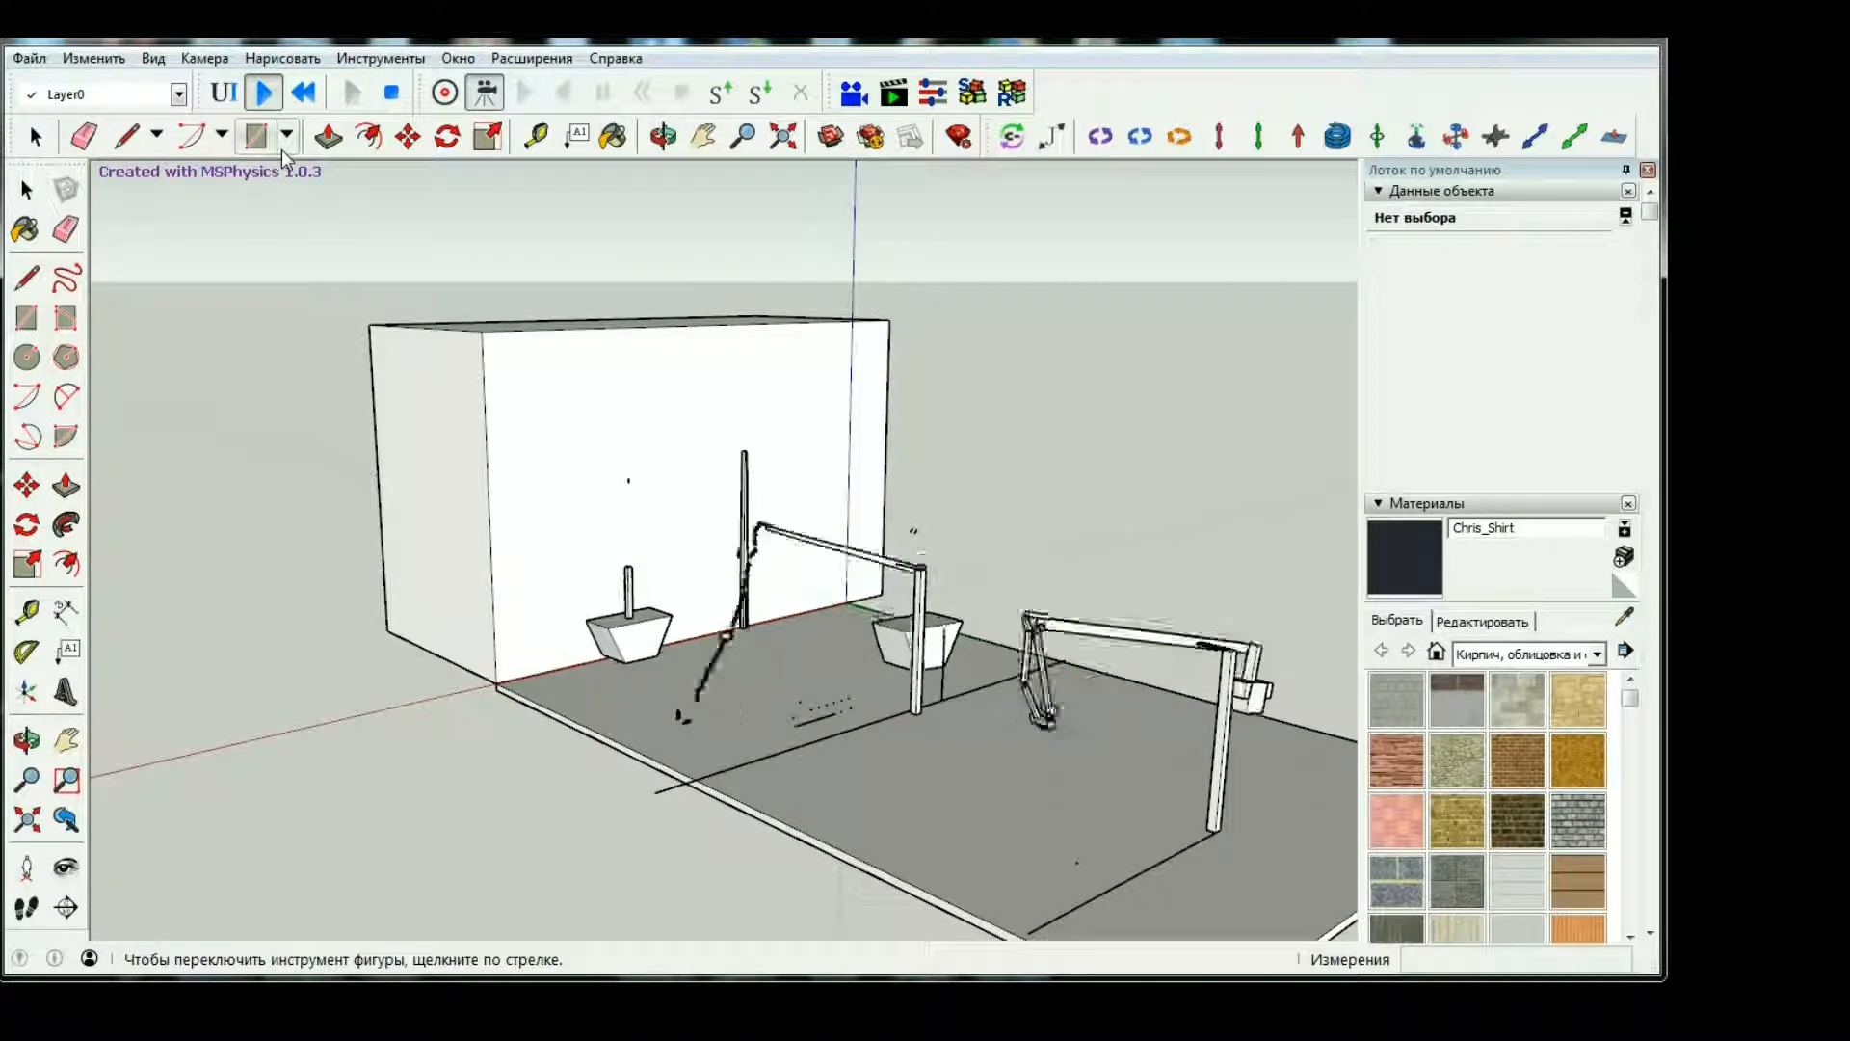
pyautogui.click(303, 96)
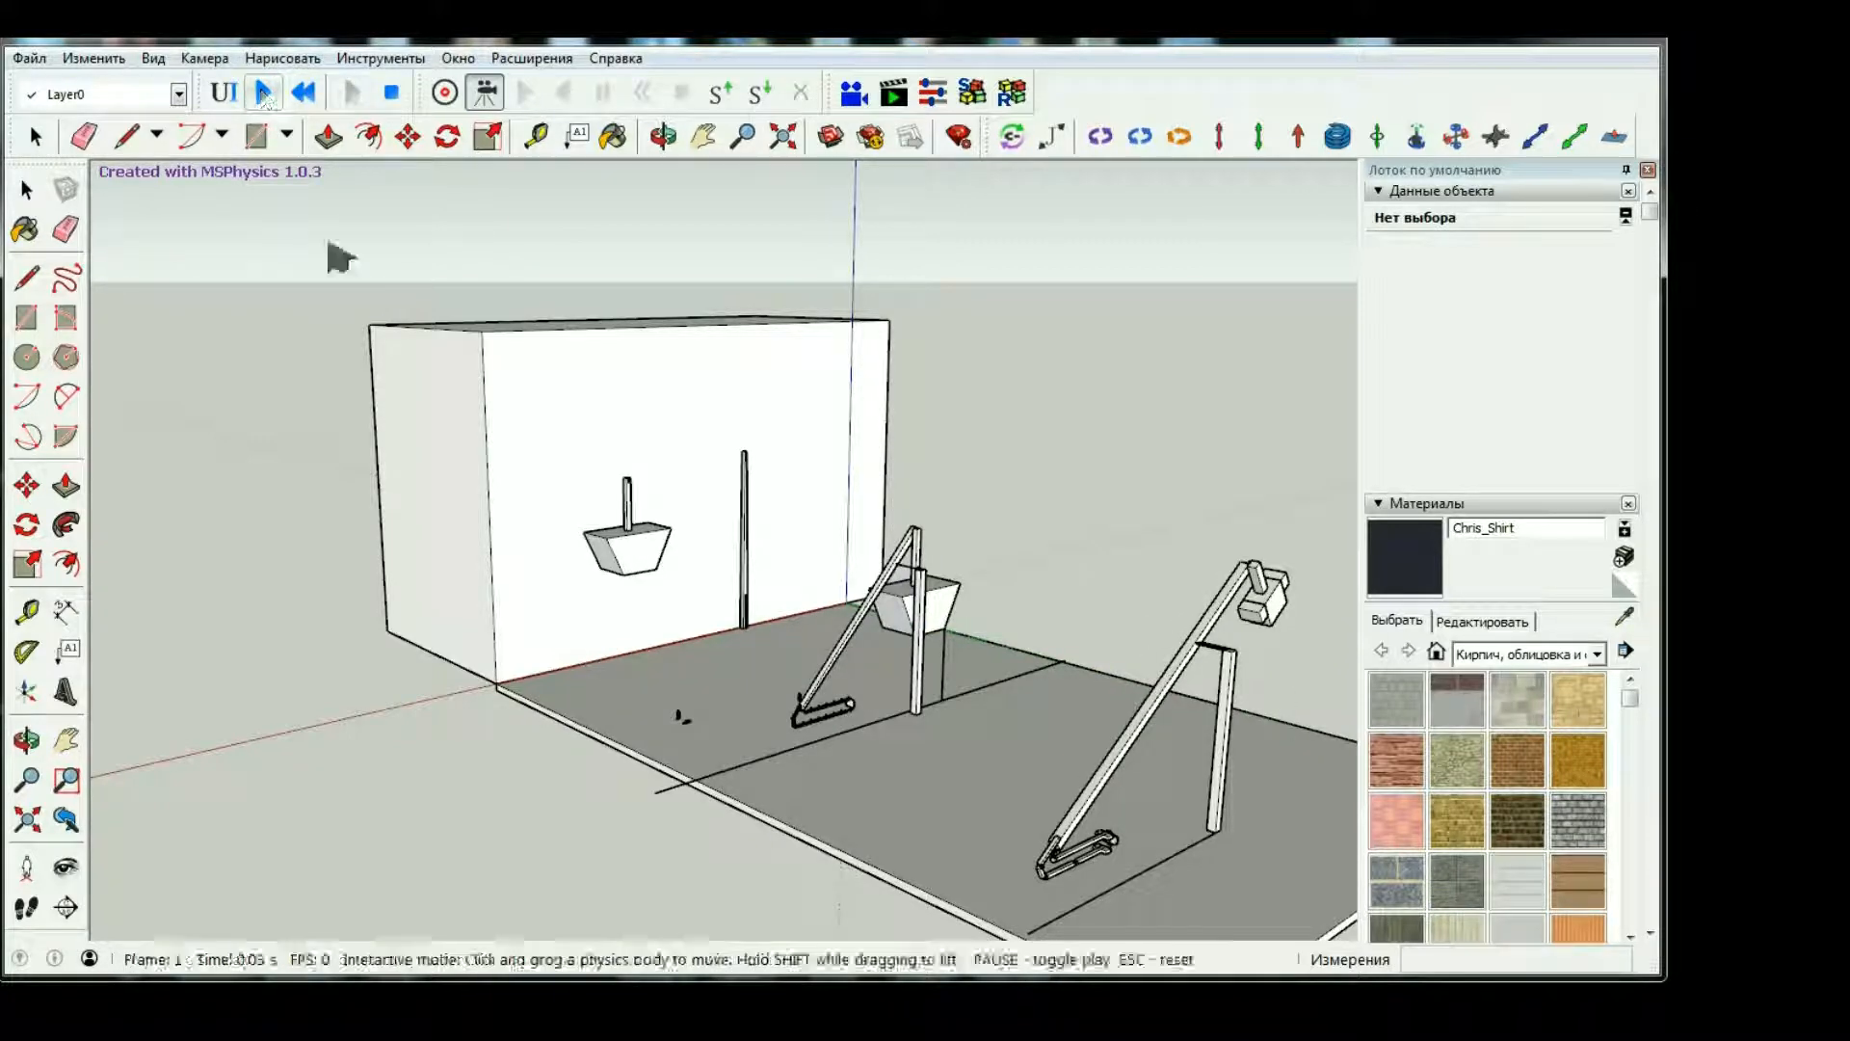
pyautogui.click(303, 96)
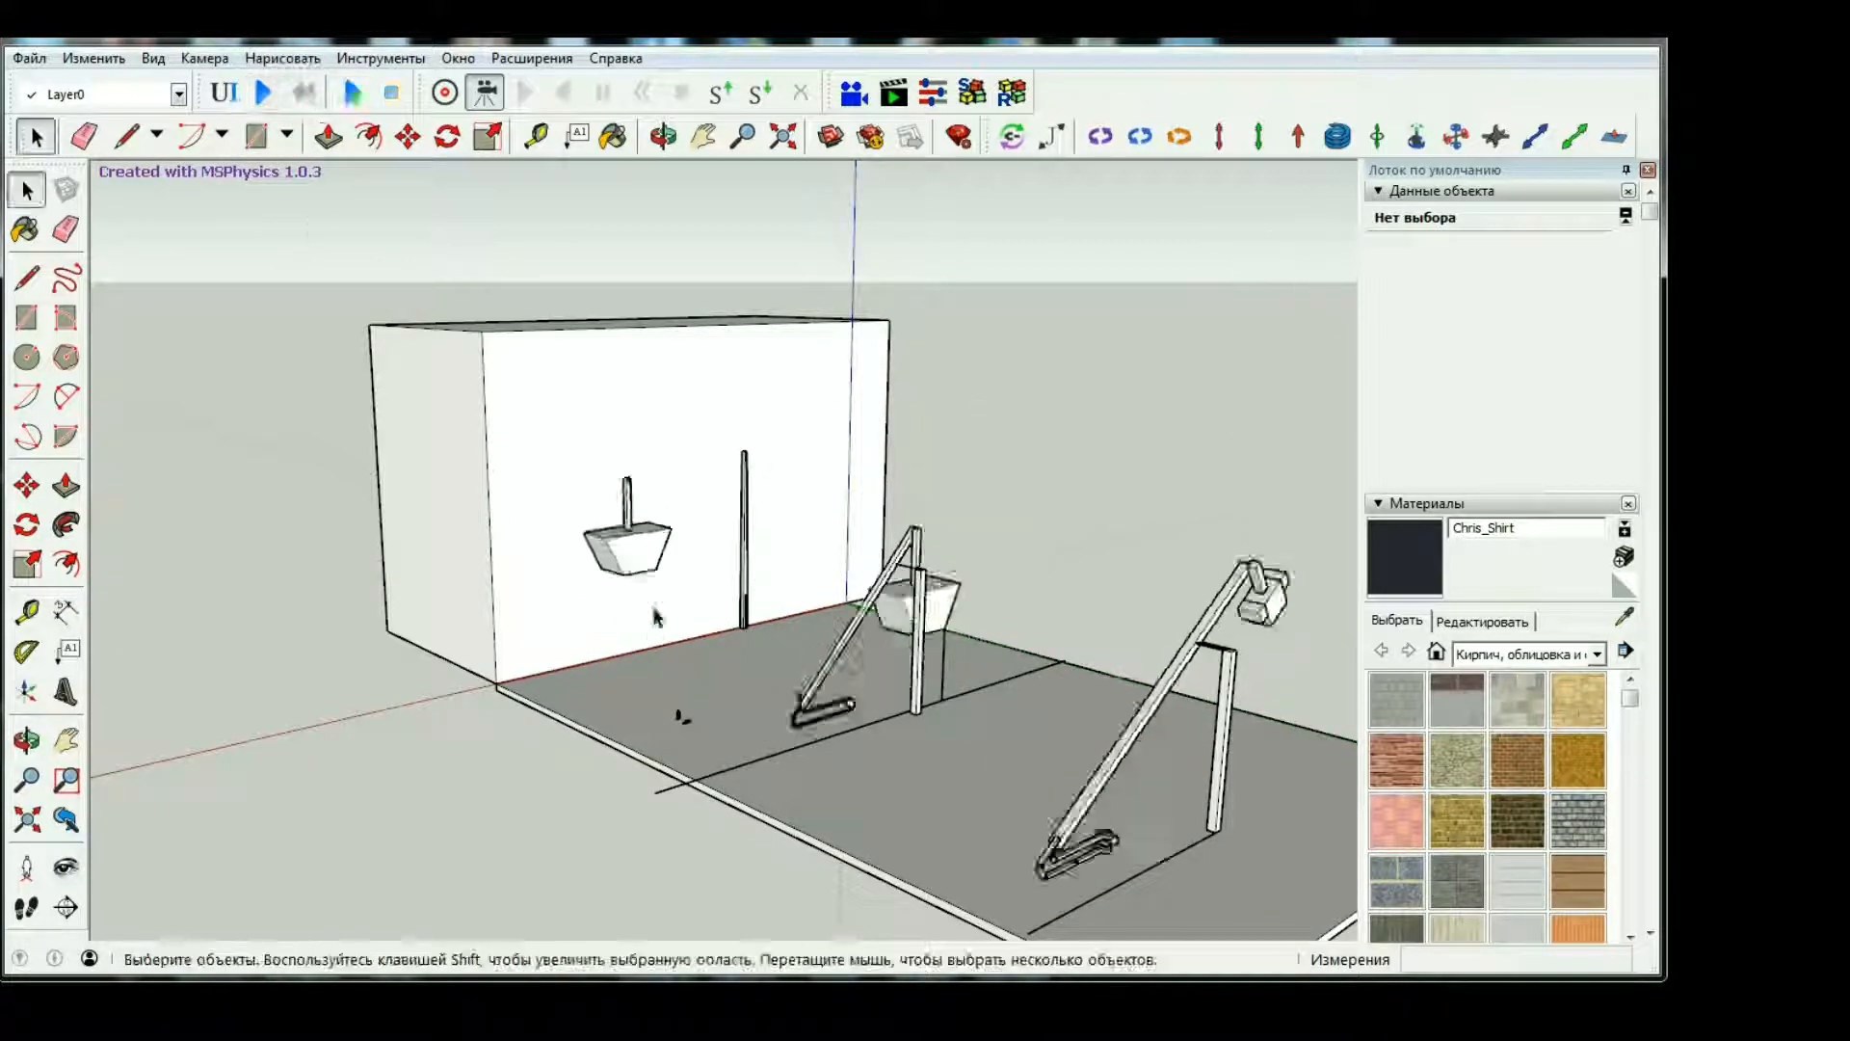
# Select the small loose upright bar near the inclined beam's lower end.
pyautogui.scroll(7, 795, 675)
pyautogui.click(803, 590)
pyautogui.scroll(8, 894, 689)
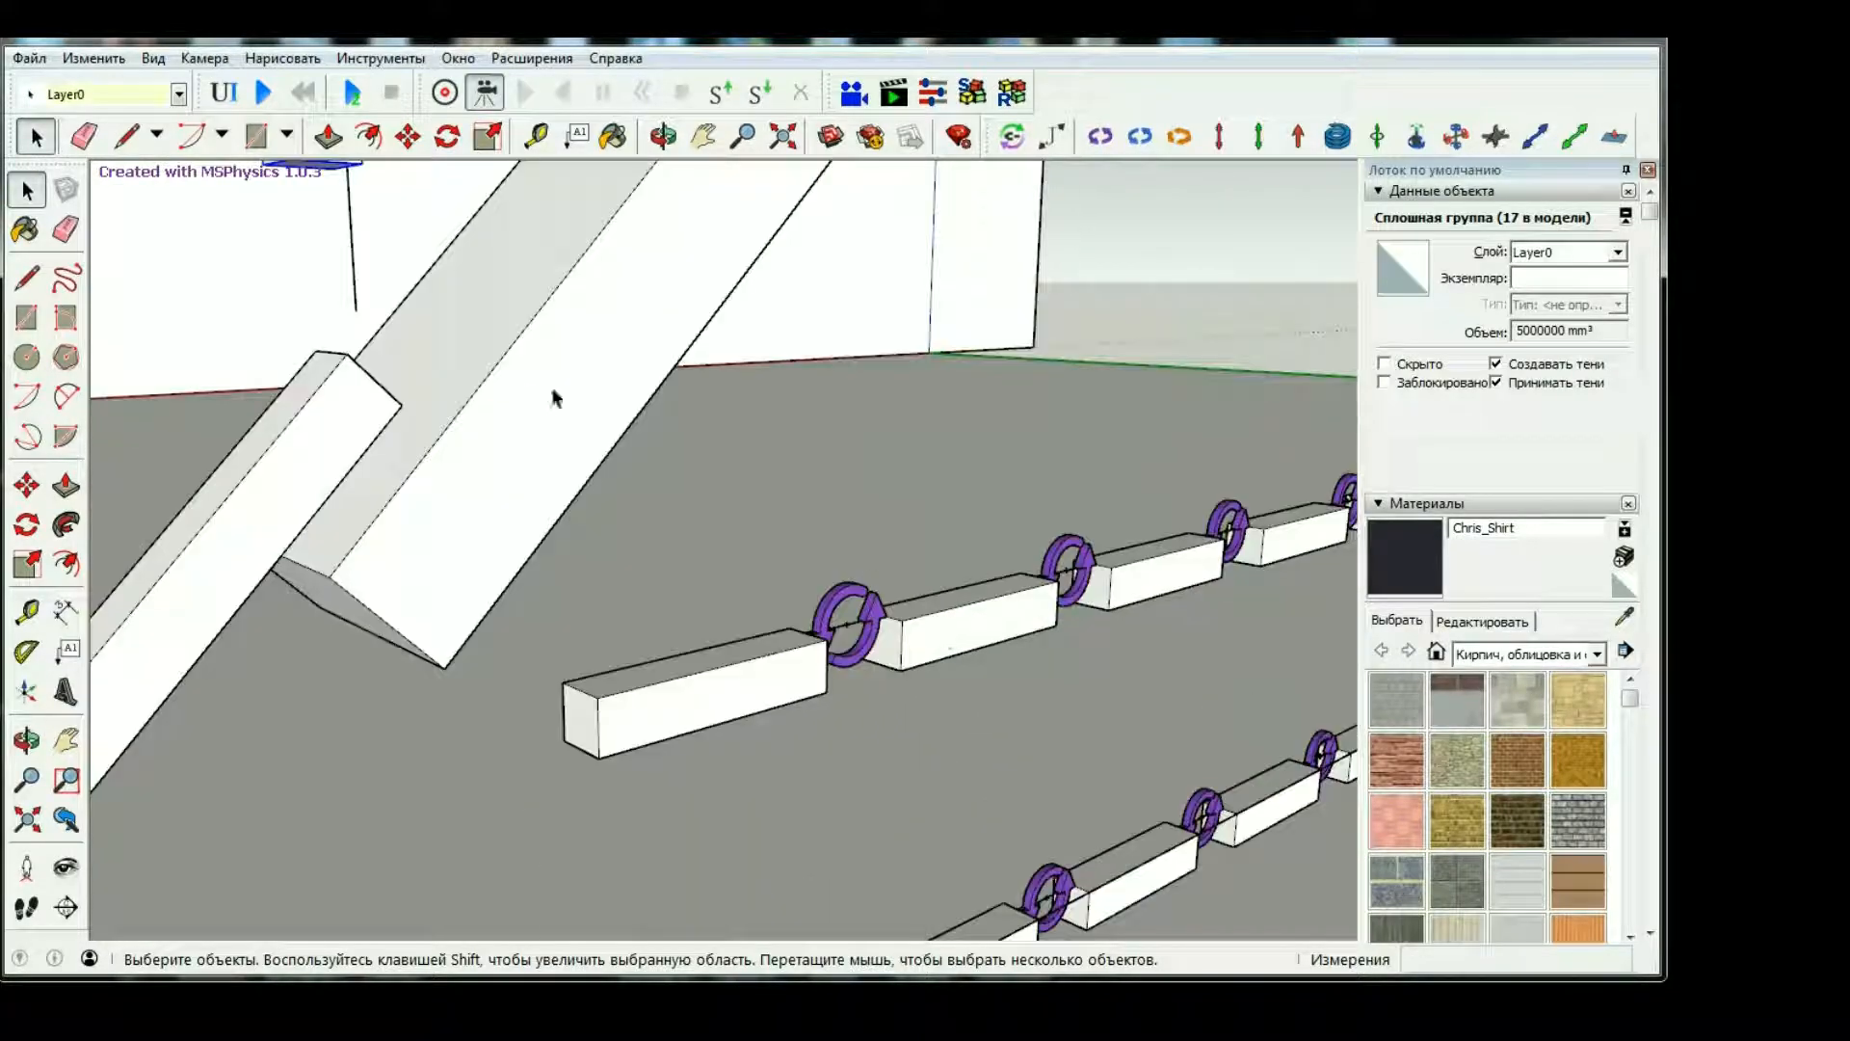